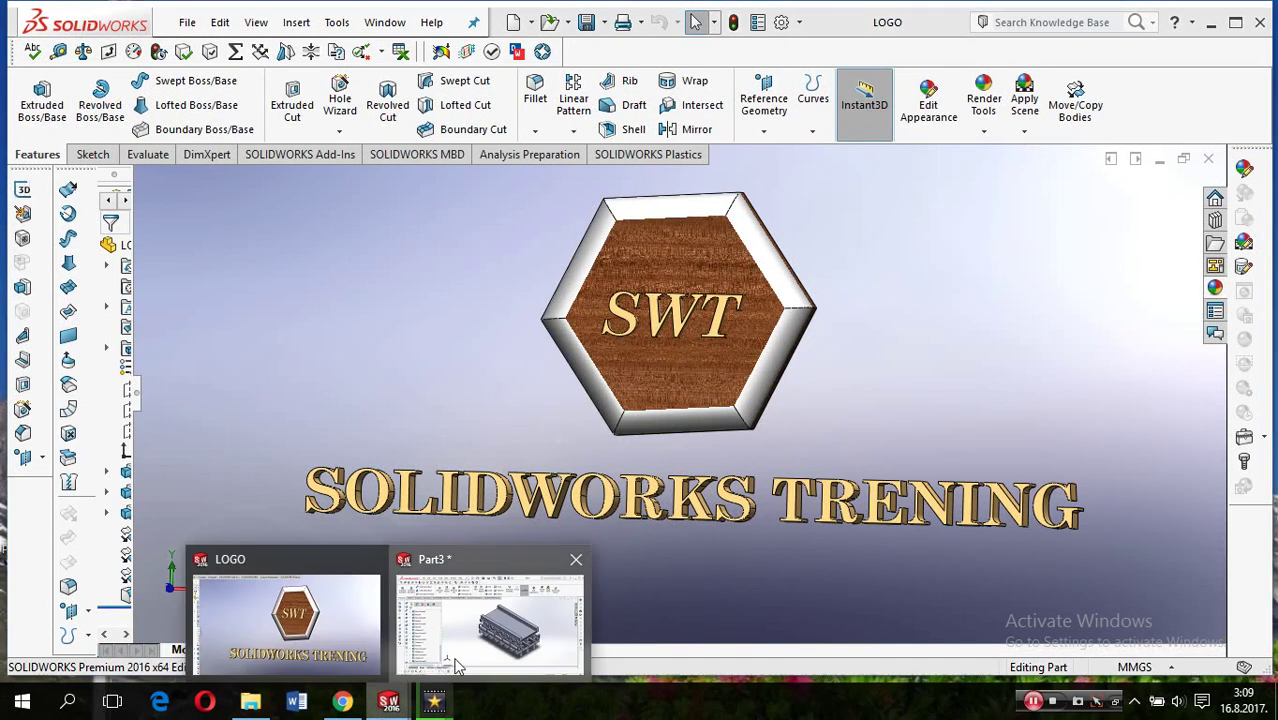
Switch to the Part3 window, then fit and orbit the model into view
left_click(456, 656)
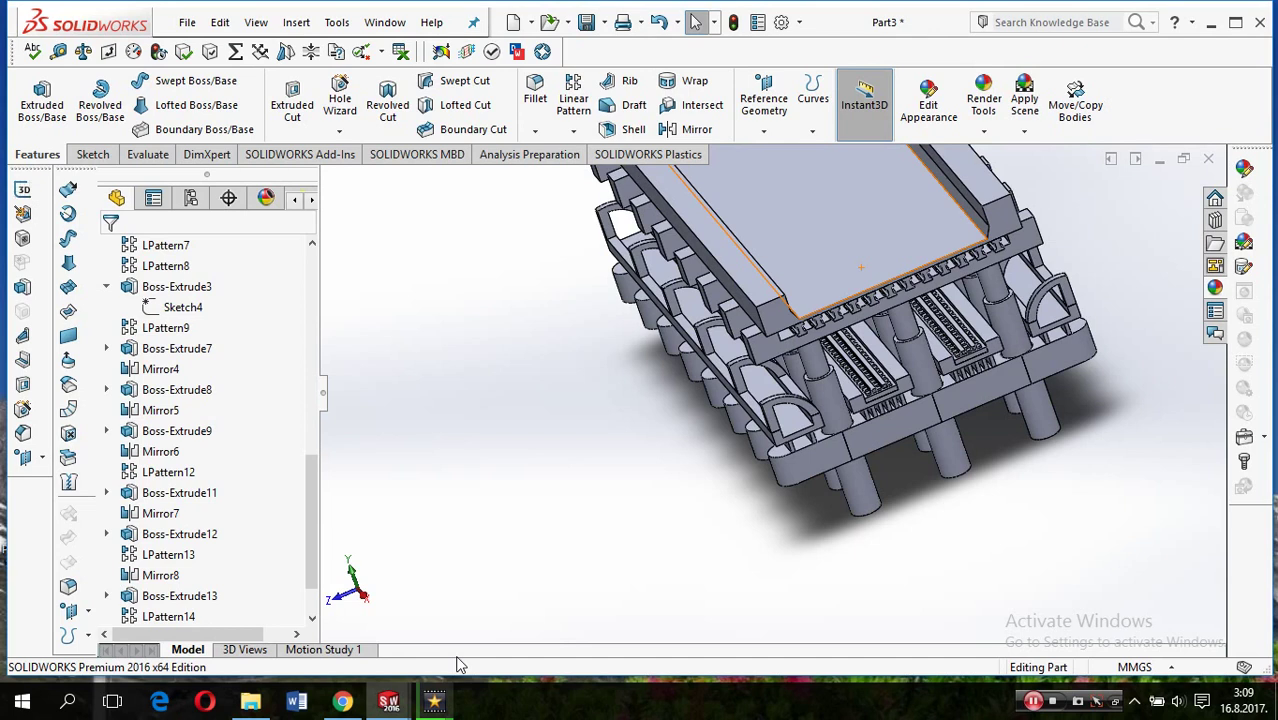
key("f")
mouse_move(964, 250)
middle_mouse_down()
mouse_move(941, 314)
mouse_move(805, 422)
mouse_move(747, 305)
mouse_move(803, 399)
middle_mouse_up()
scroll(747, 305, "down", 3)
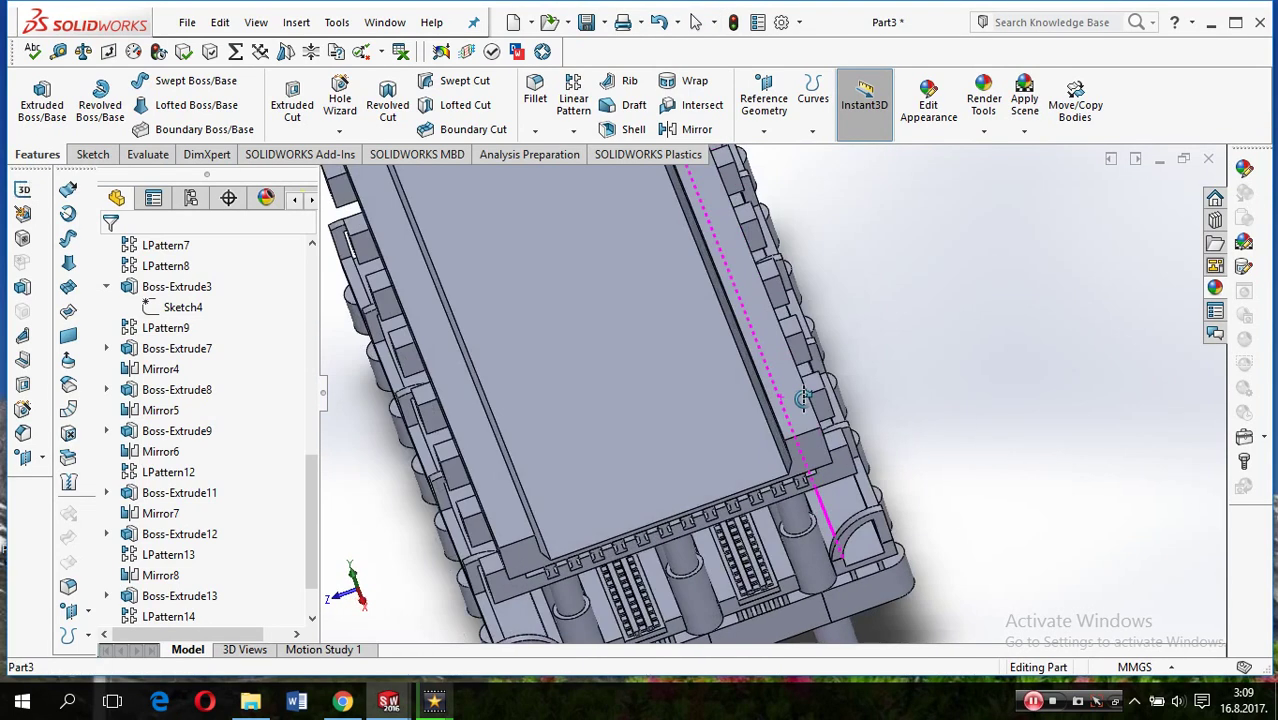
scroll(842, 452, "down", 3)
Start a new sketch on the small square face of LPattern14 at the platform edge
left_click(822, 449)
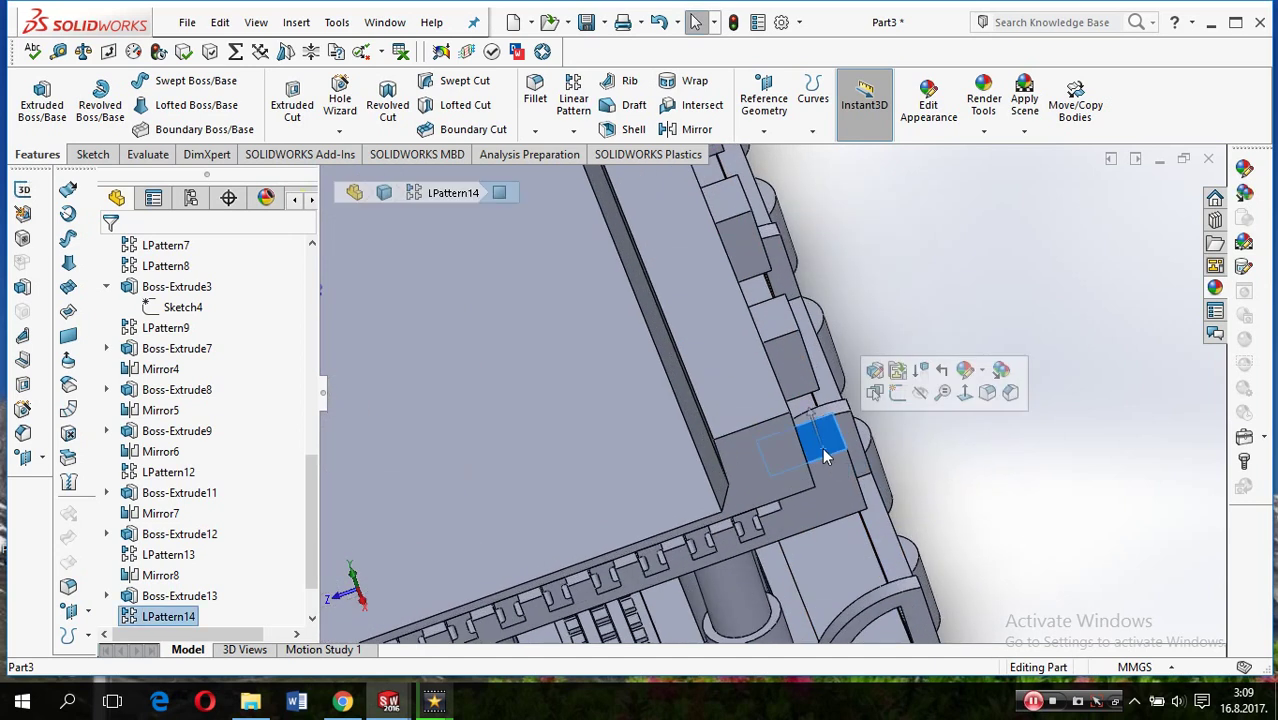
right_click(822, 448)
left_click(860, 154)
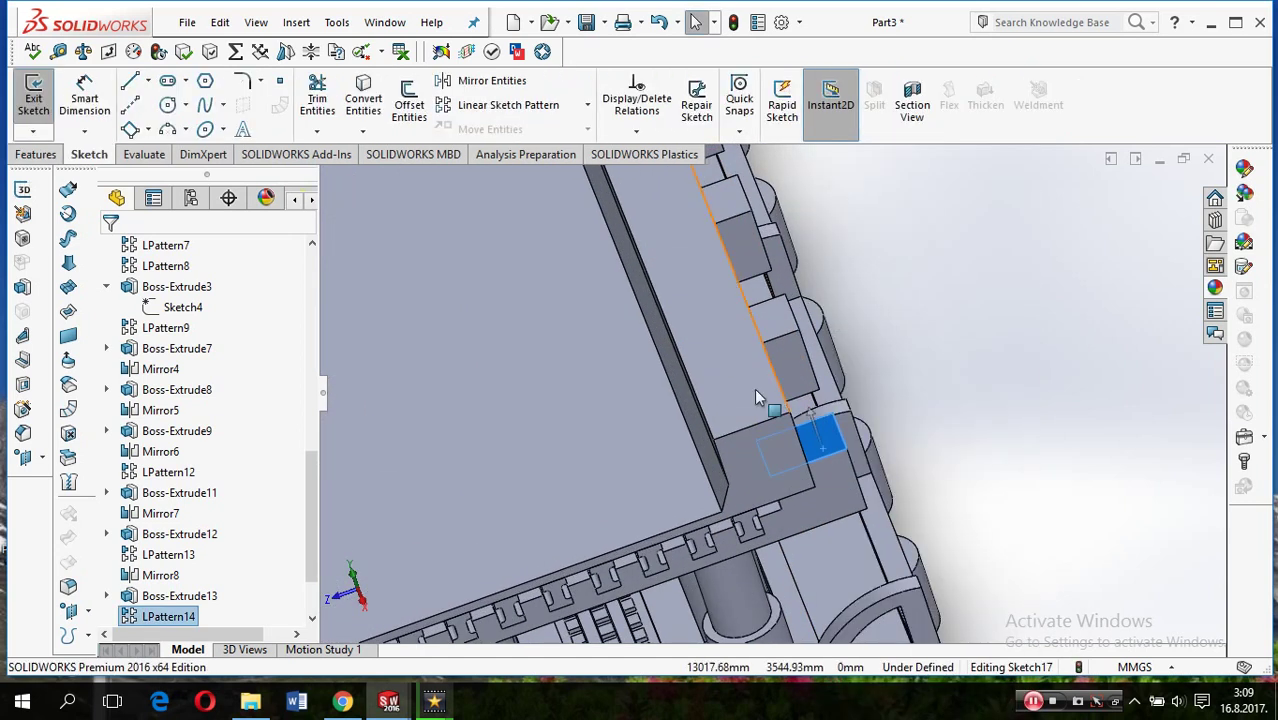
View the face normal and draw a vertical centerline from the square's top edge to its bottom edge
scroll(800, 420, "down", 2)
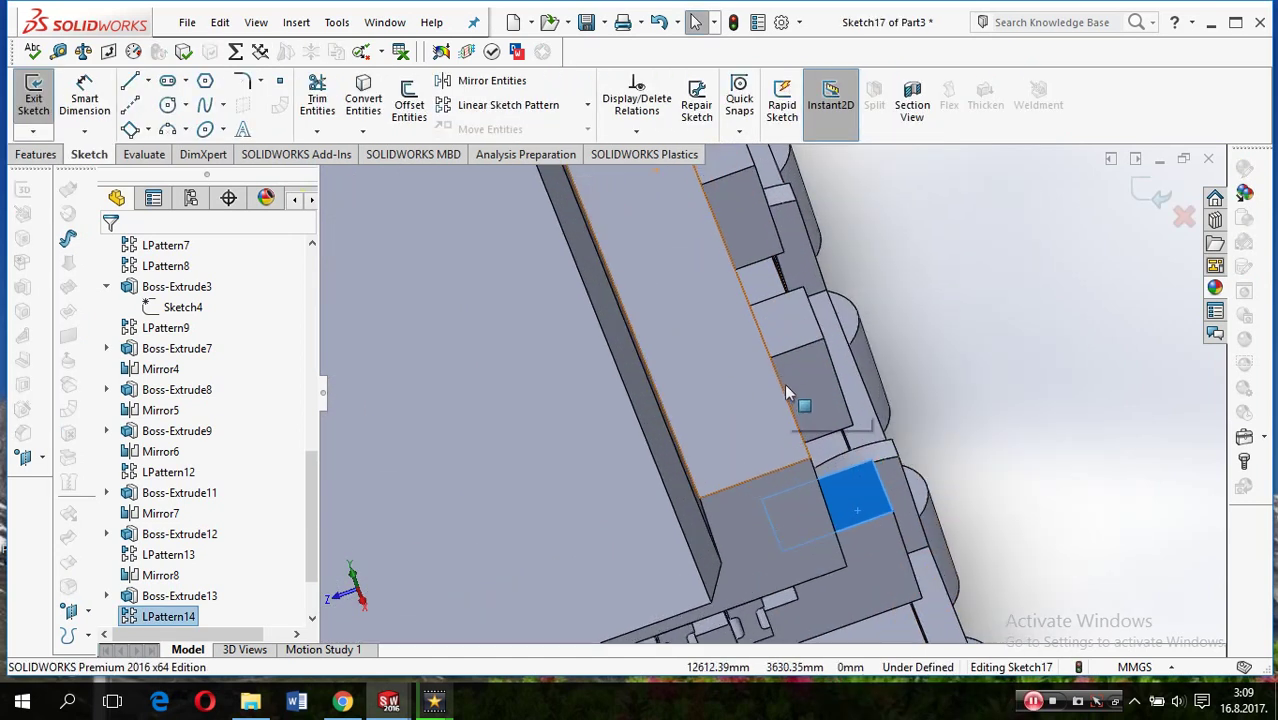
key("ctrl+8")
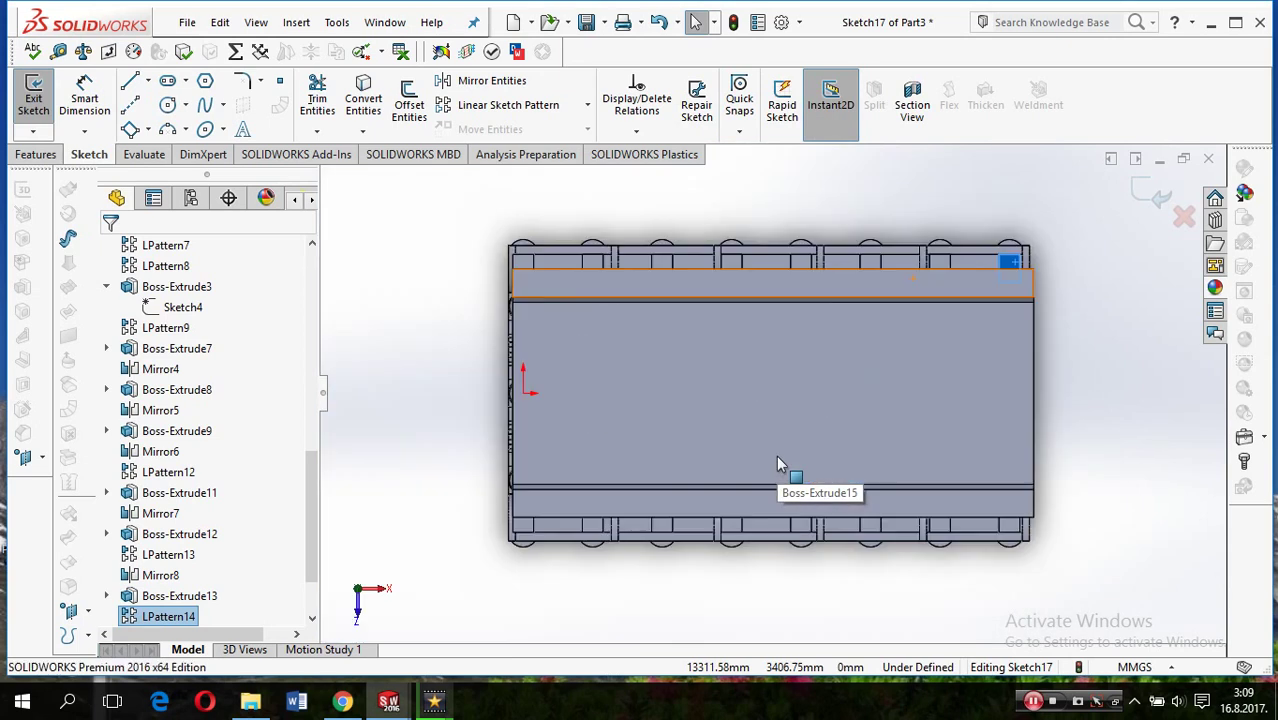
scroll(1004, 305, "down", 3)
scroll(947, 305, "down", 3)
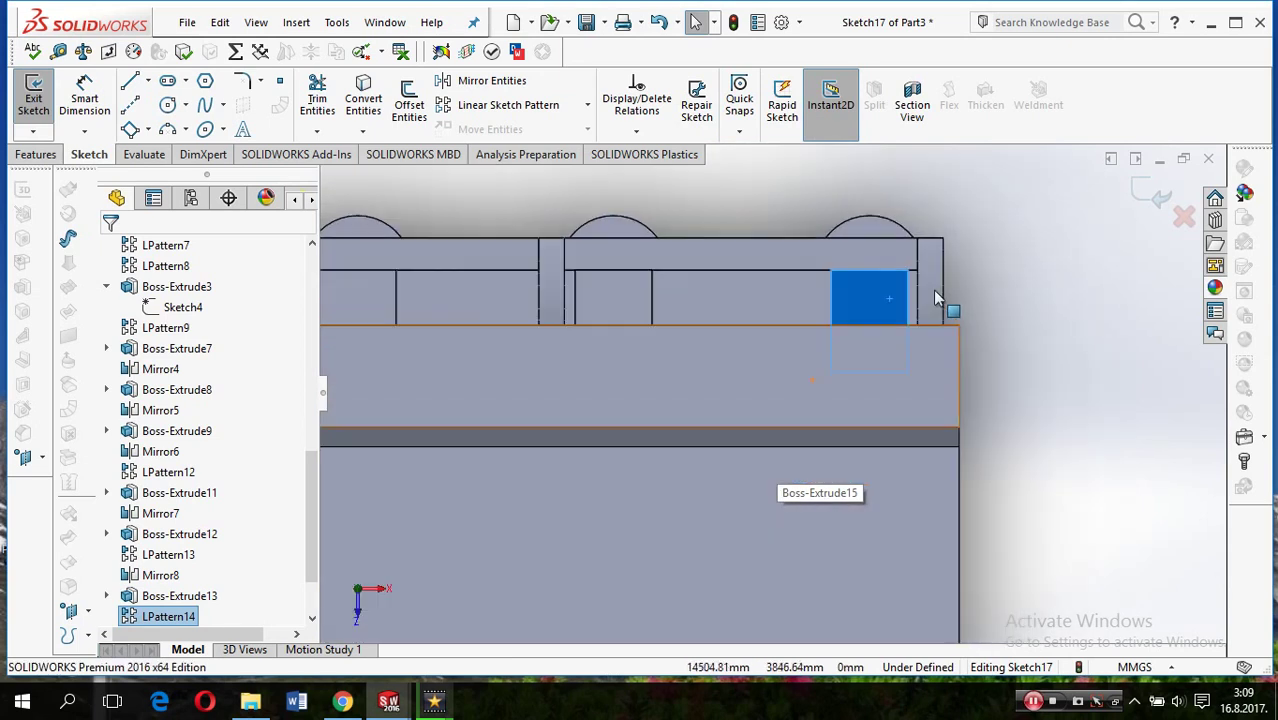
scroll(847, 330, "down", 3)
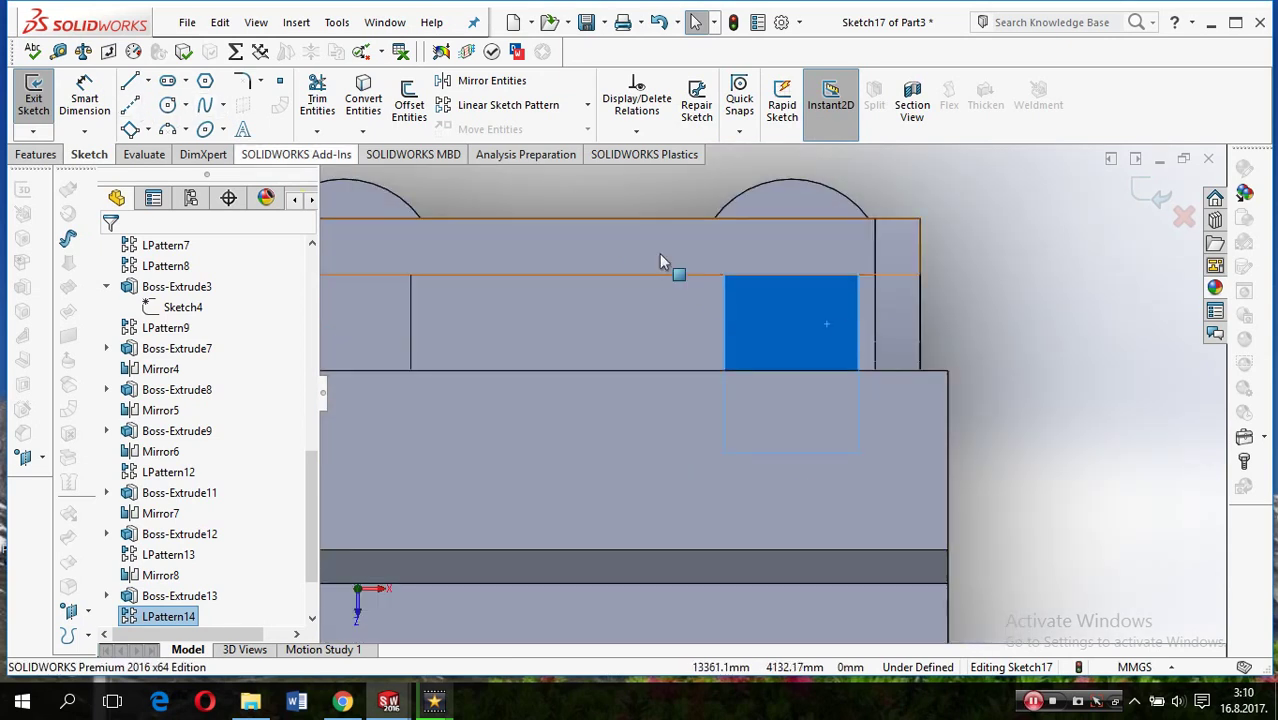
left_click(130, 104)
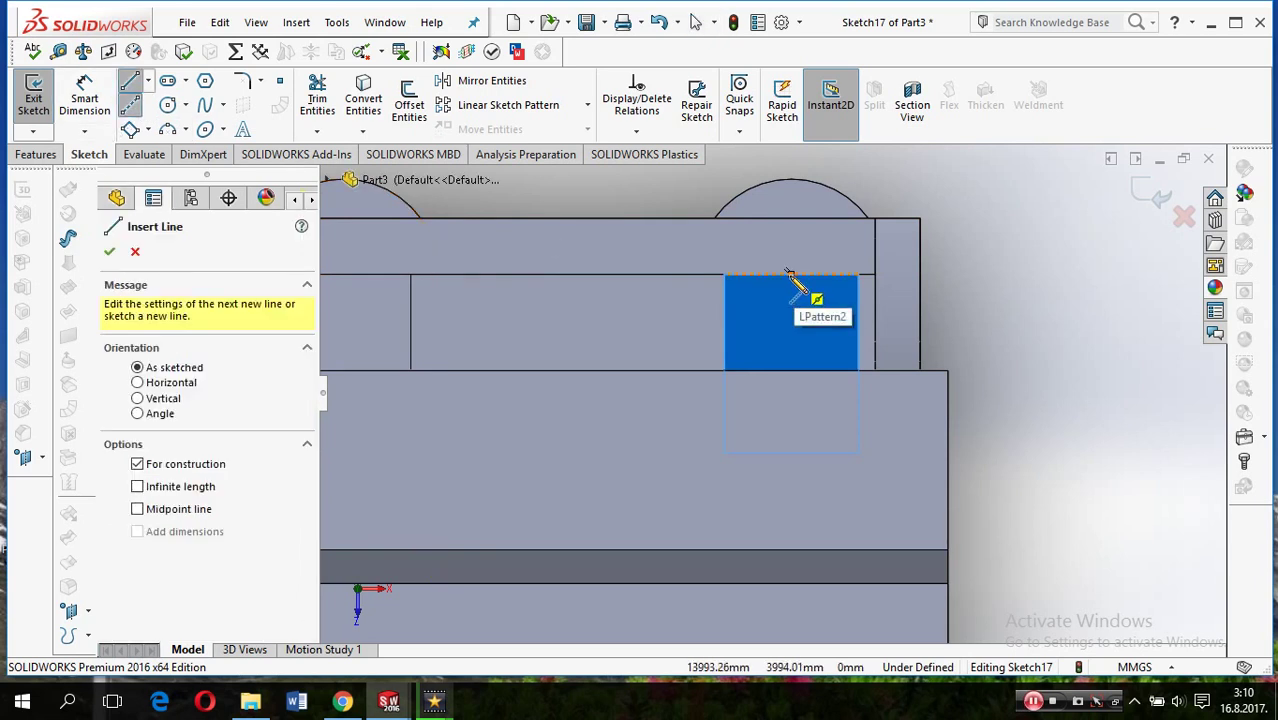
left_click(790, 274)
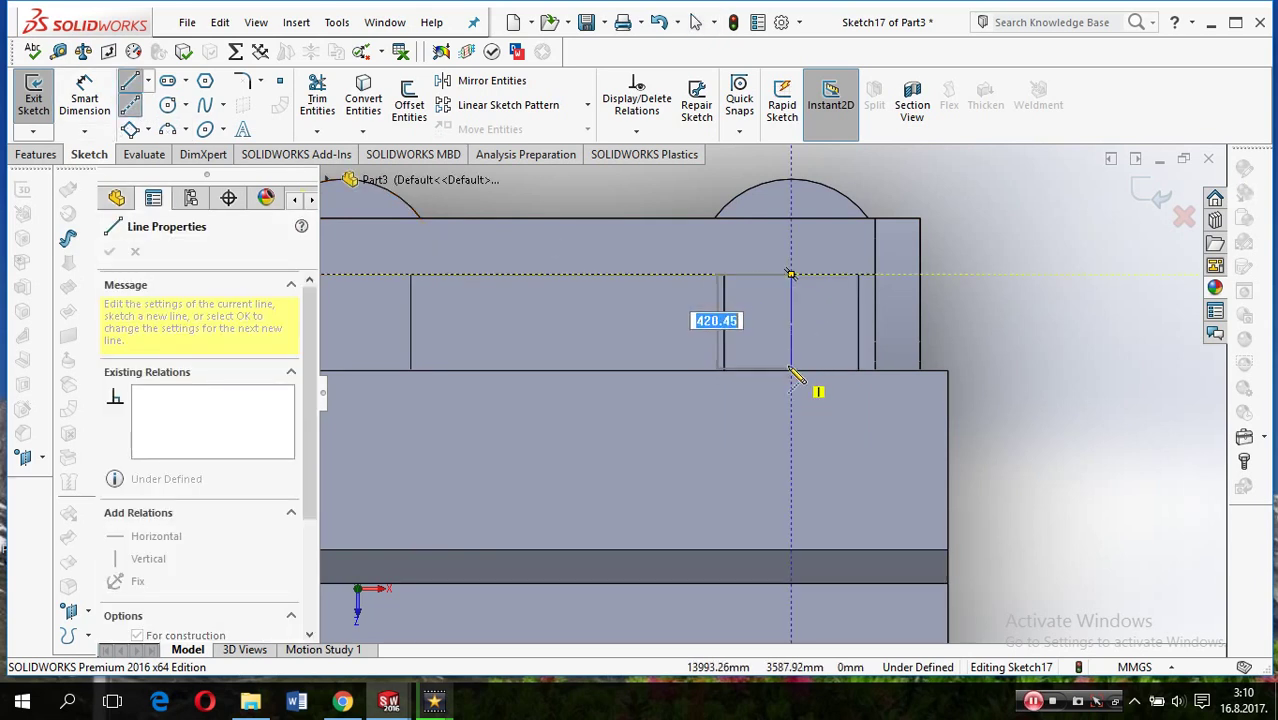
left_click(791, 370)
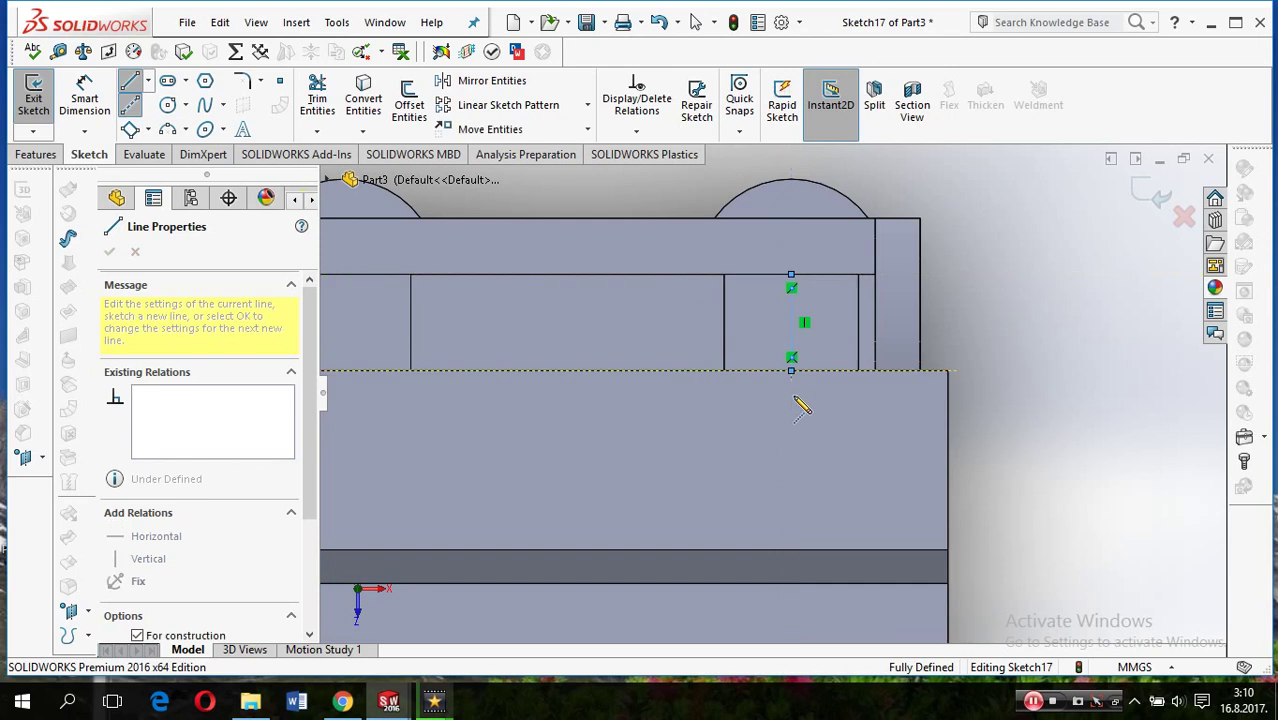
key("Escape")
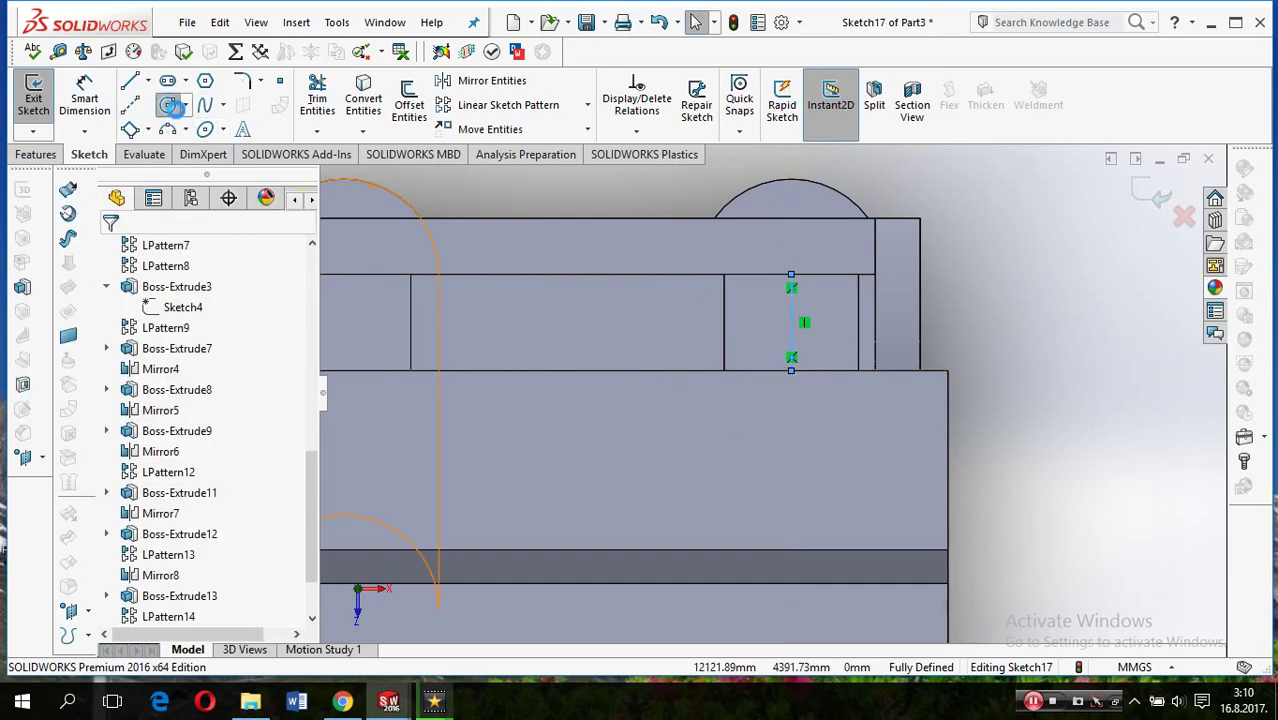
Draw two concentric circles at the centerline's bottom end: an 860.95 outer circle and a smaller inner one
left_click(170, 106)
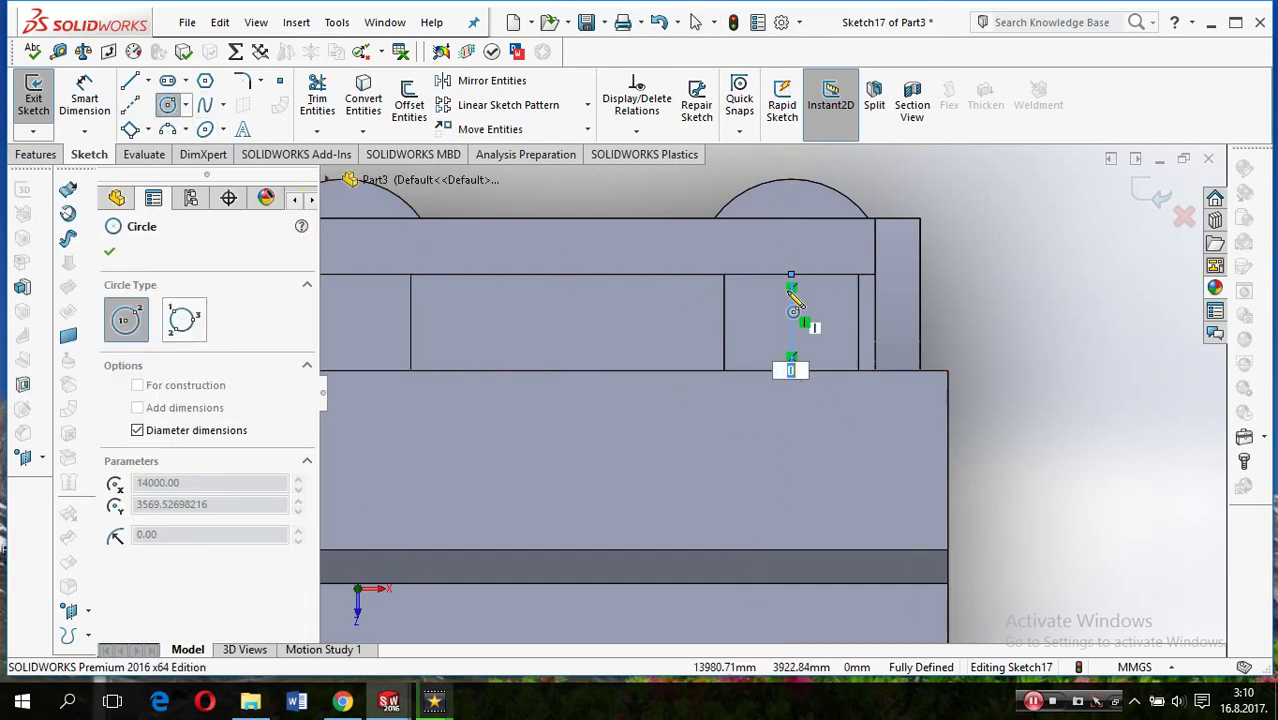
key("Escape")
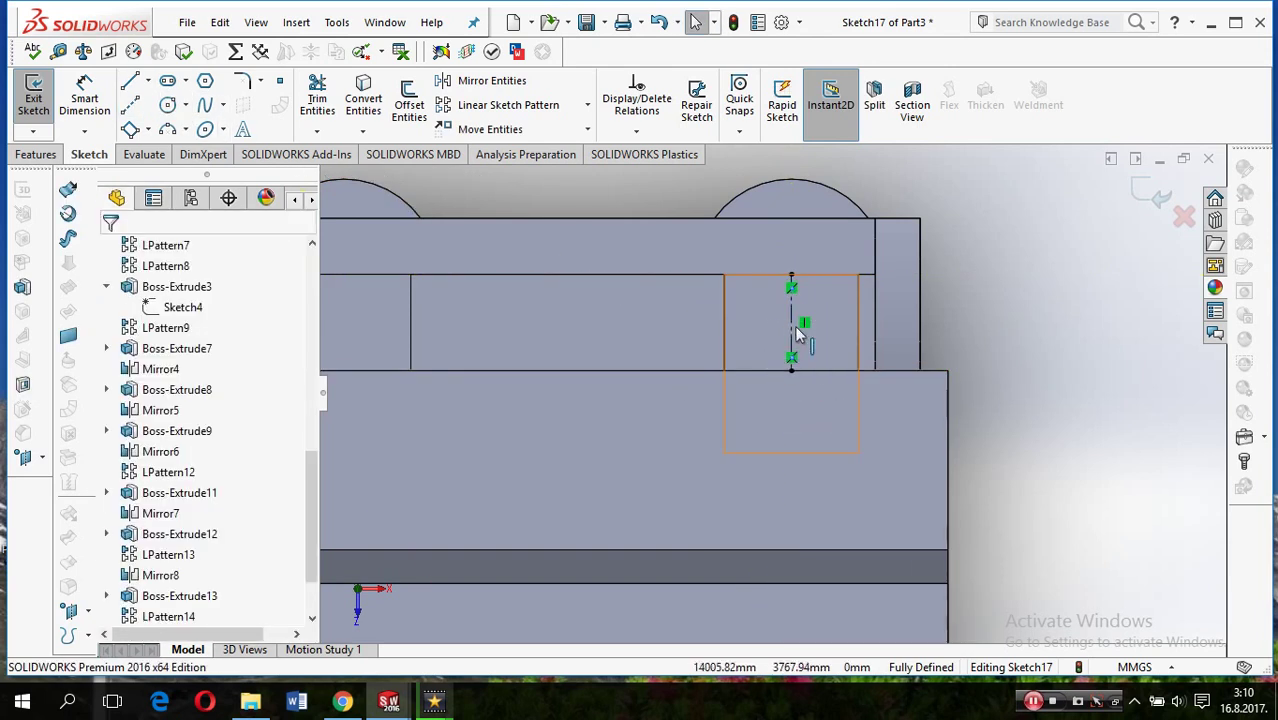
key("Return")
left_click(791, 369)
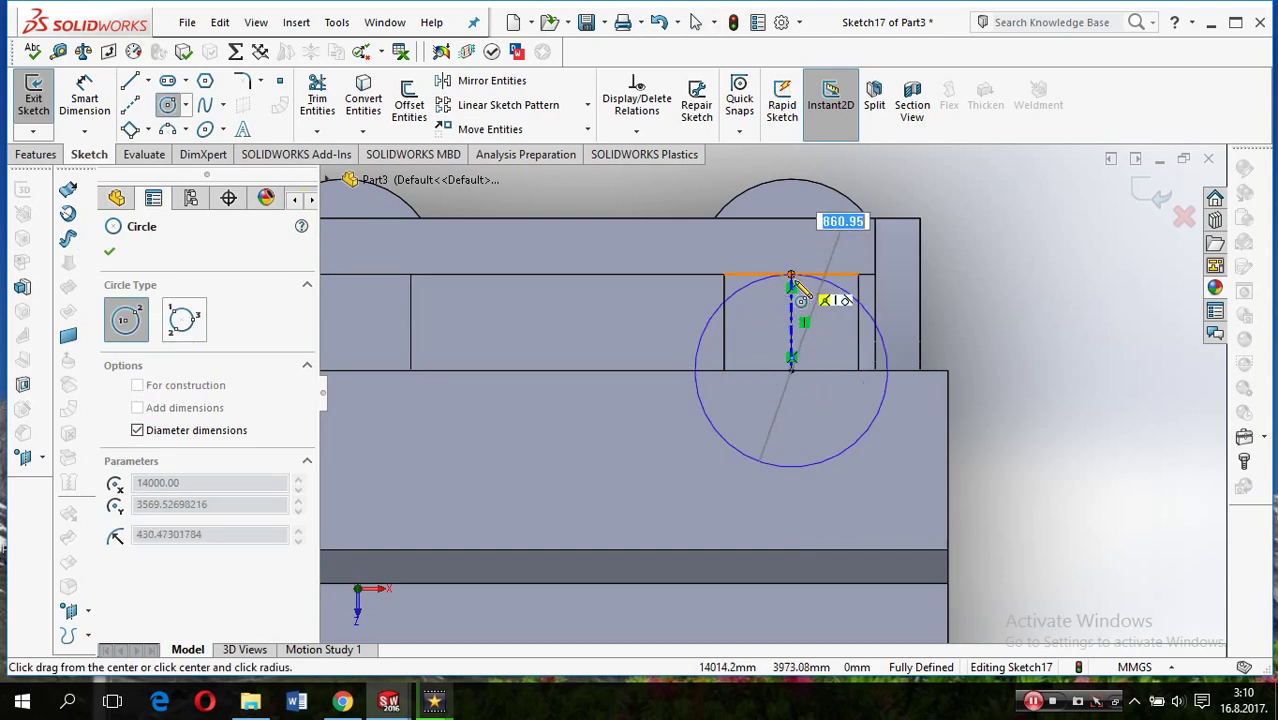
left_click(796, 281)
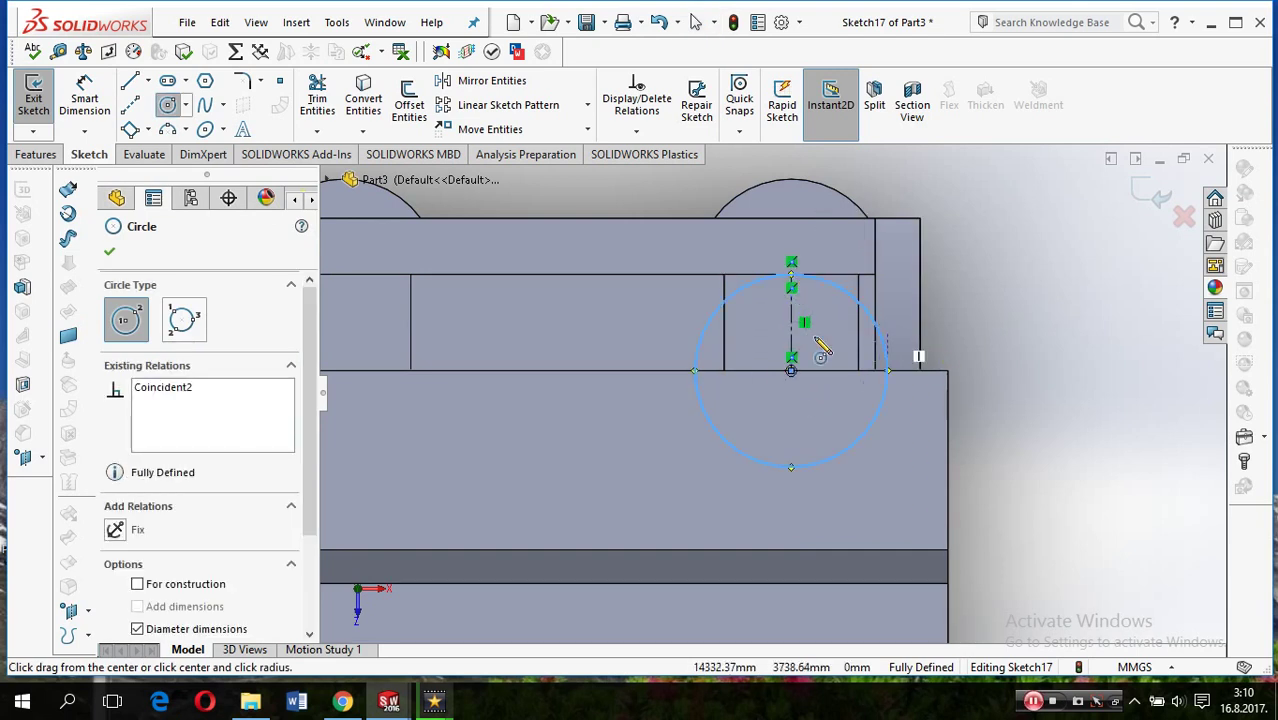
left_click(791, 371)
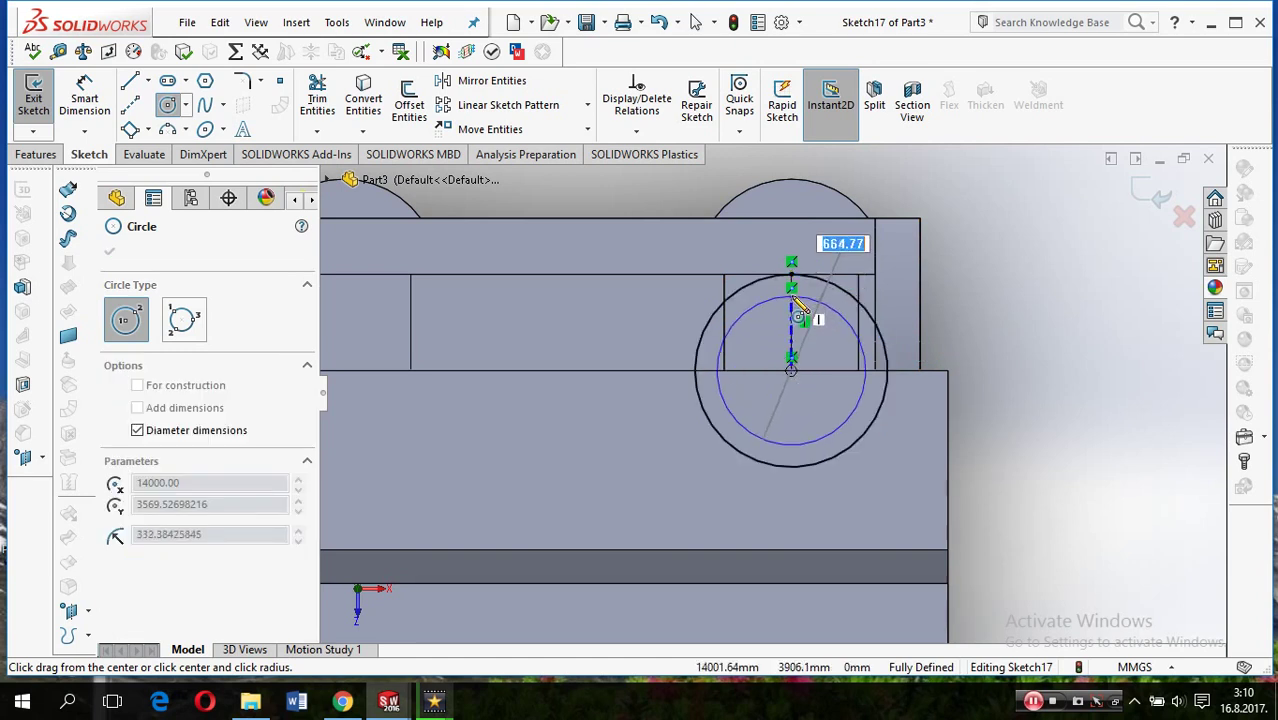
left_click(796, 294)
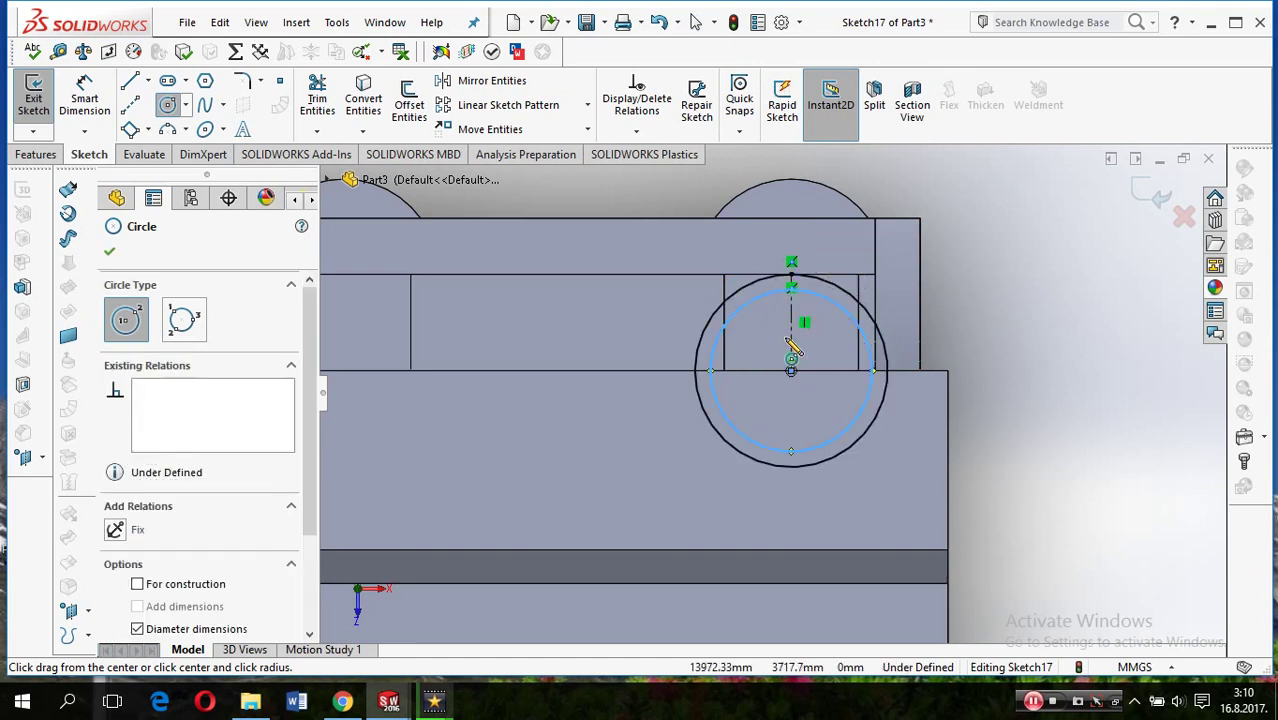
Draw a horizontal line through the circles' centre to the platform's right edge
left_click(127, 84)
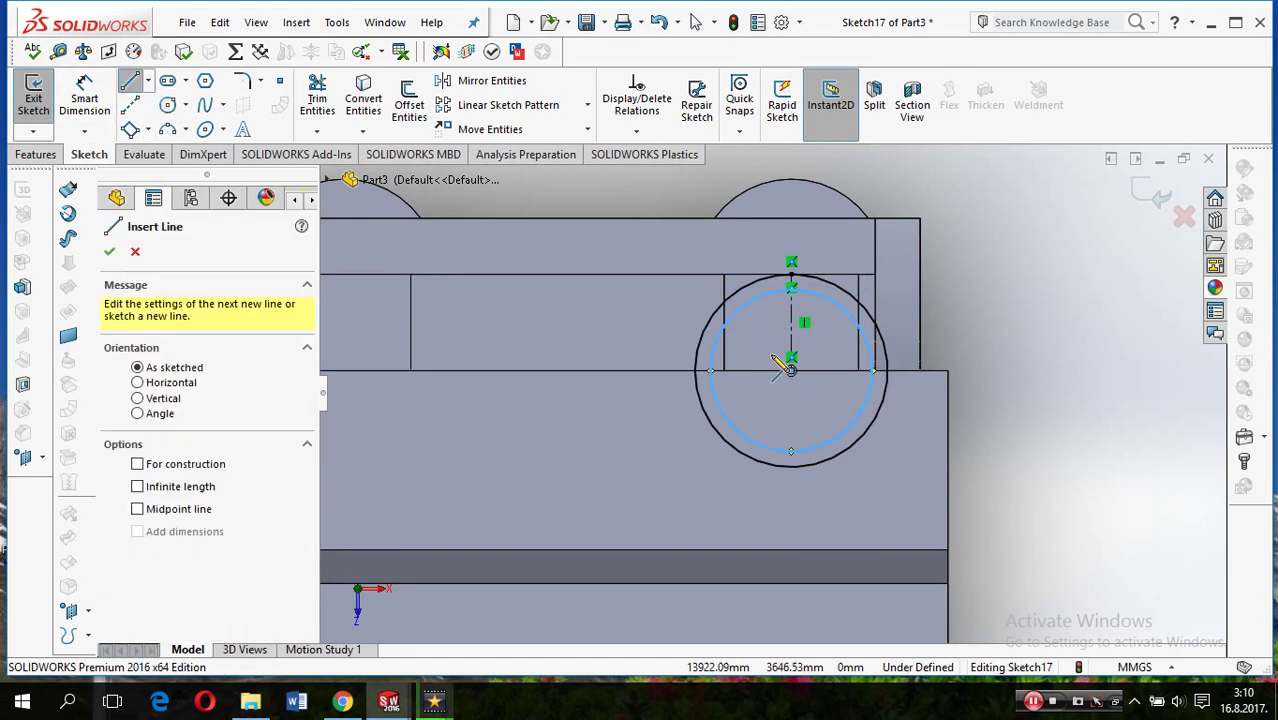
left_click(690, 376)
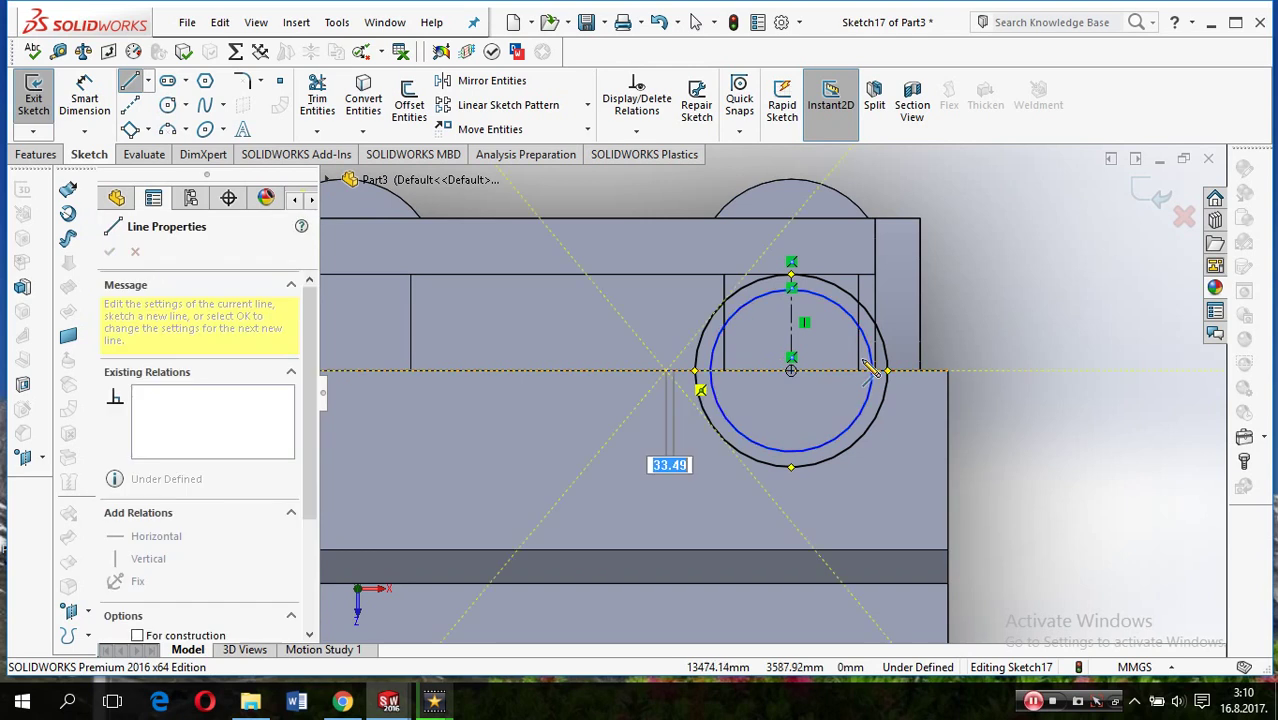
left_click(938, 371)
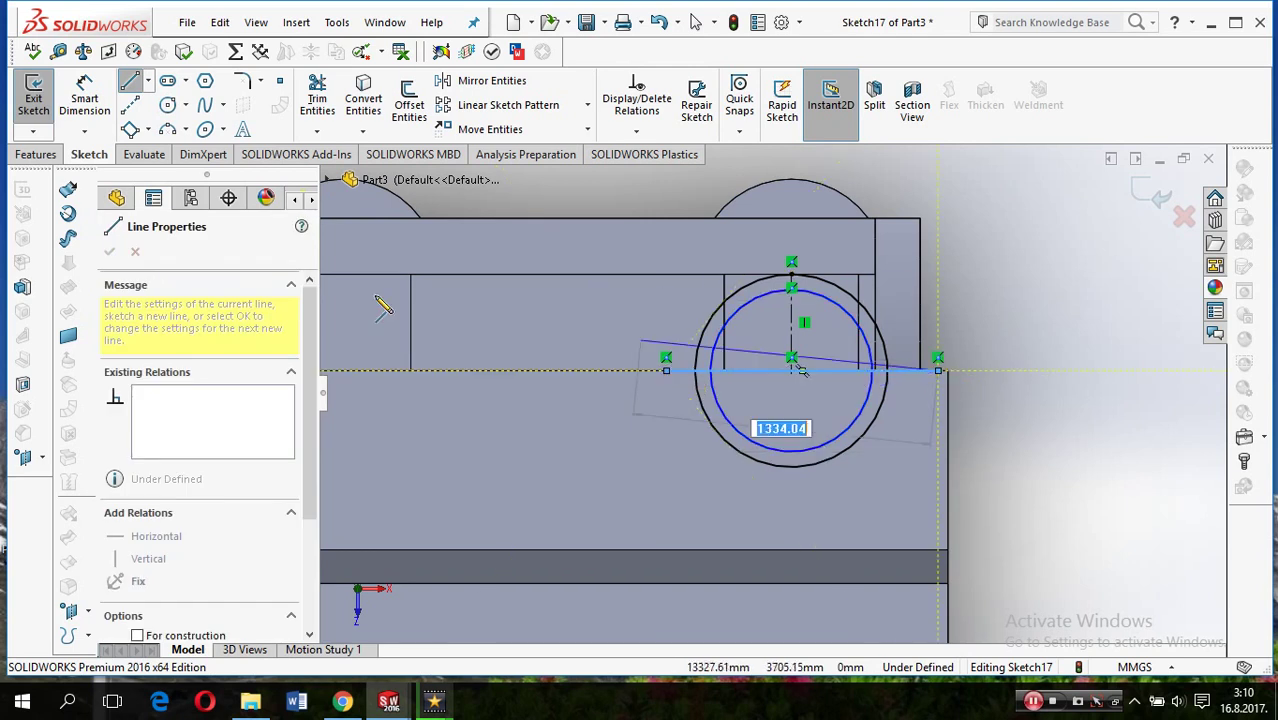
left_click(52, 156)
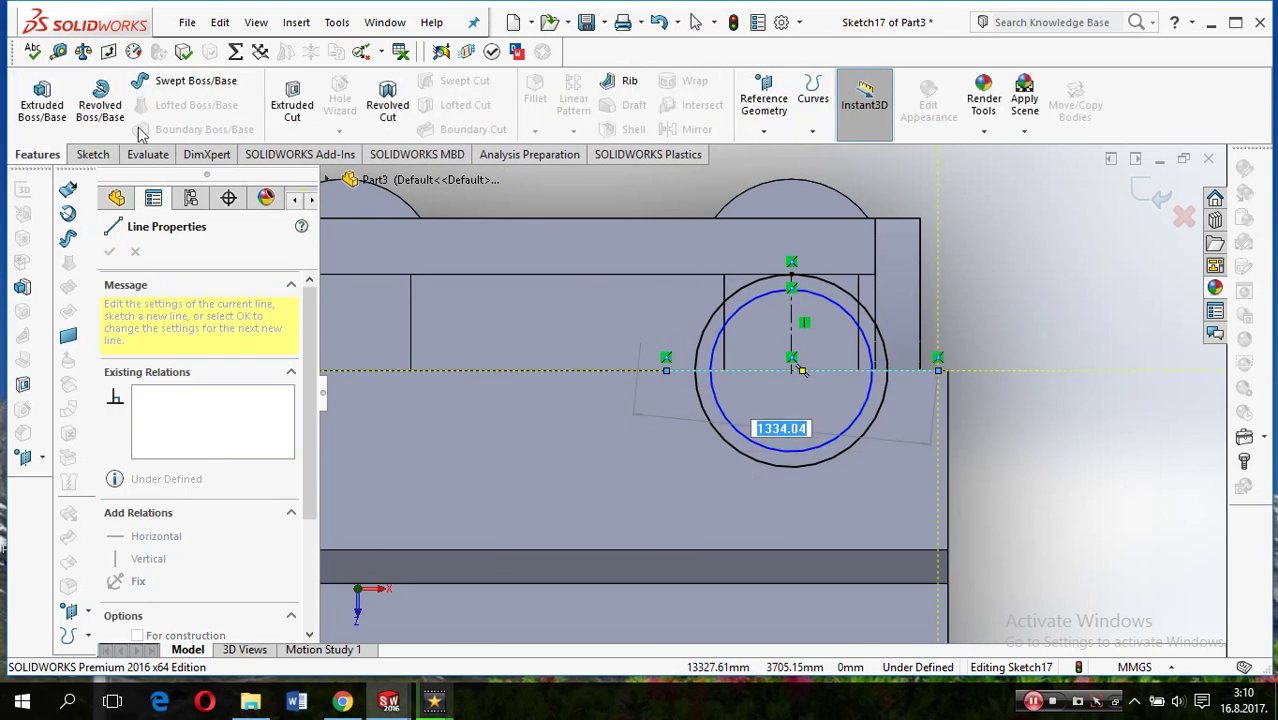
left_click(92, 154)
Trim the circles' lower halves and the base line into a half-ring profile
key("Escape")
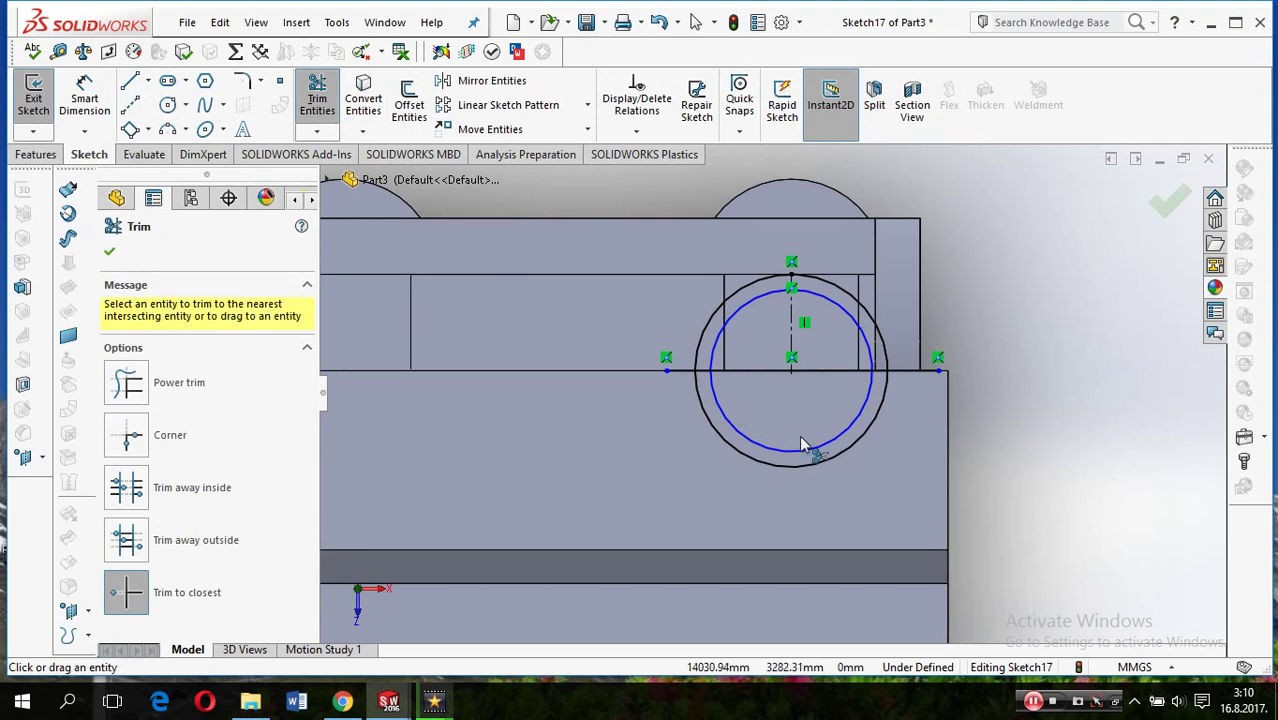
left_click(807, 449)
left_click(826, 462)
left_click(826, 372)
left_click(785, 372)
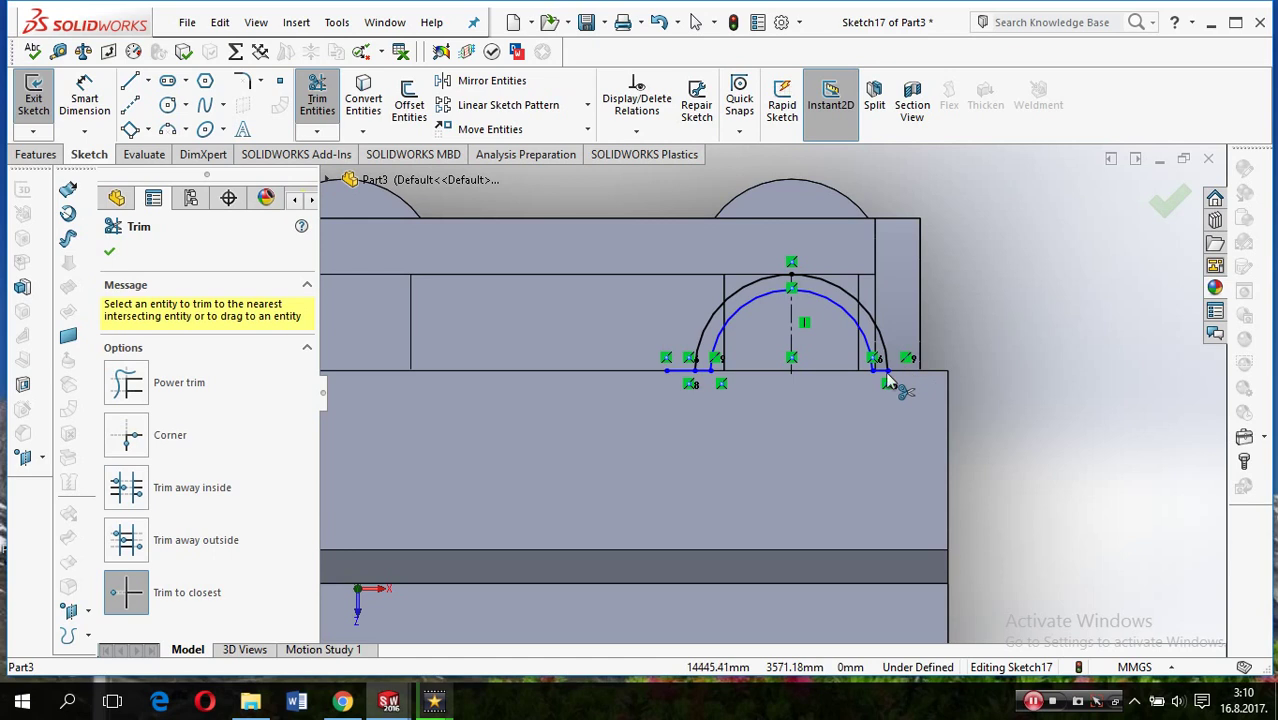
left_click(682, 372)
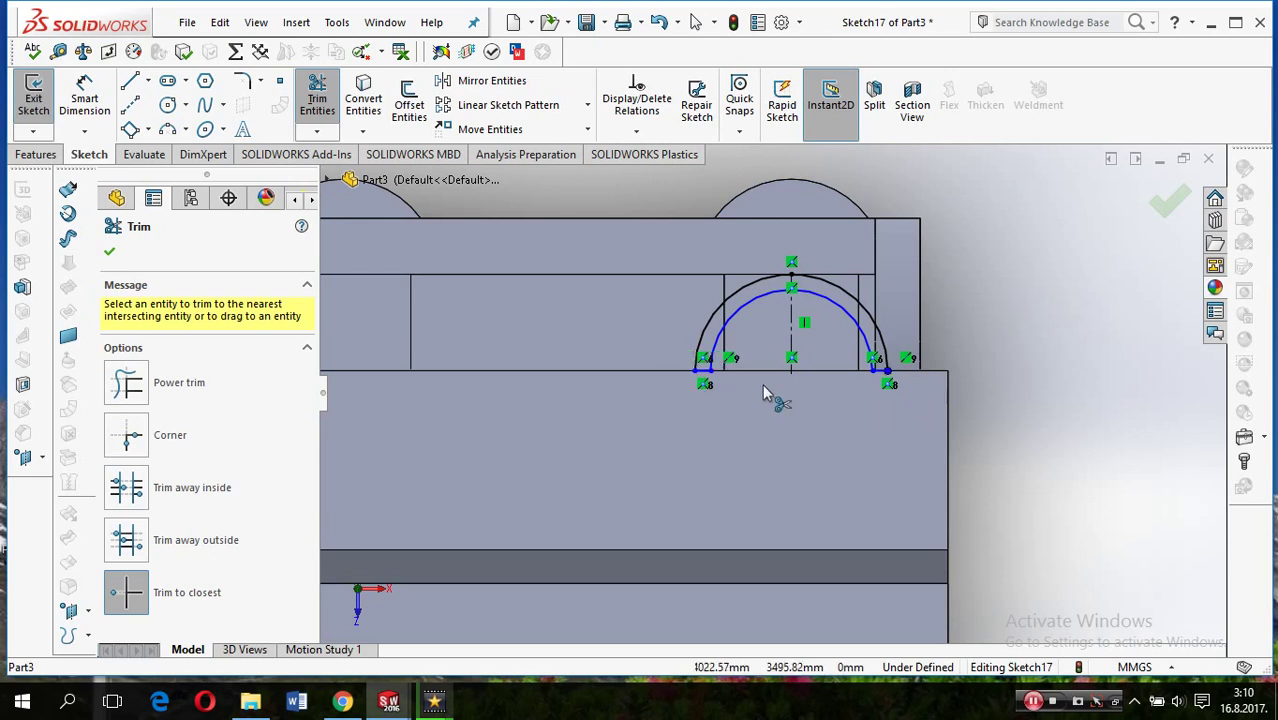
Set up an unmerged extrusion of the half-ring, then cancel it without creating a feature
left_click(37, 154)
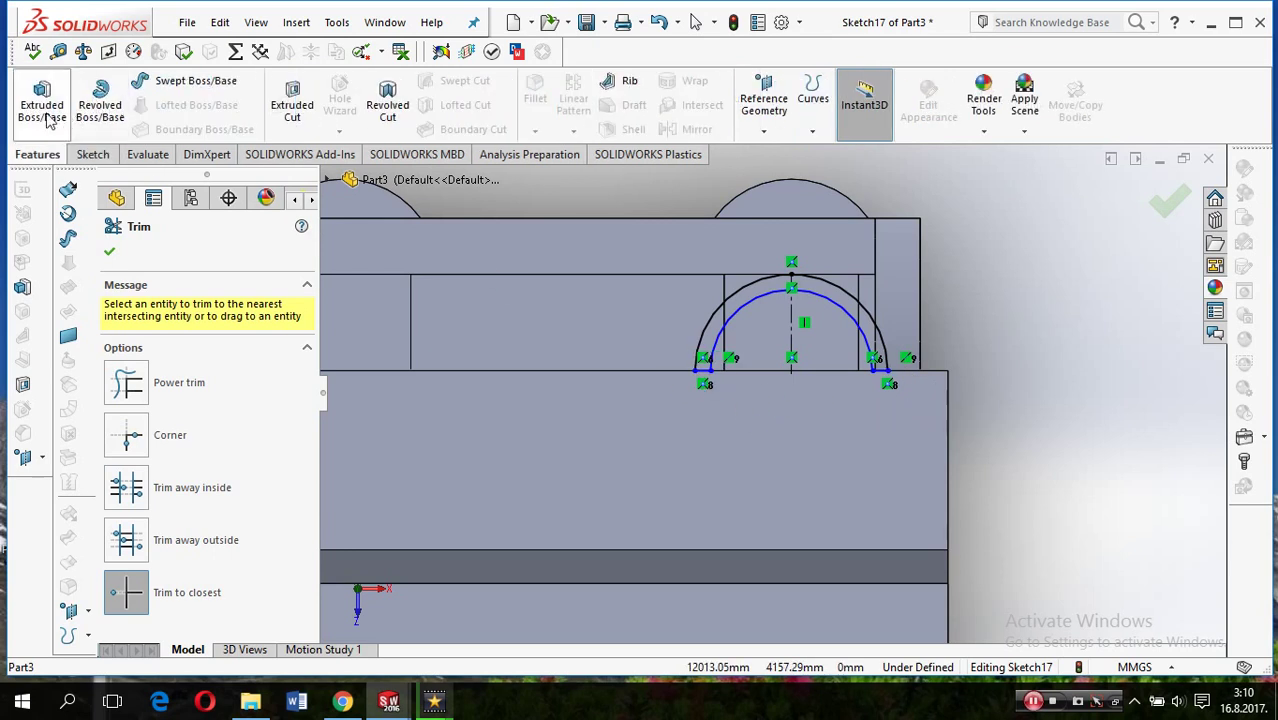
left_click(42, 110)
left_click(45, 110)
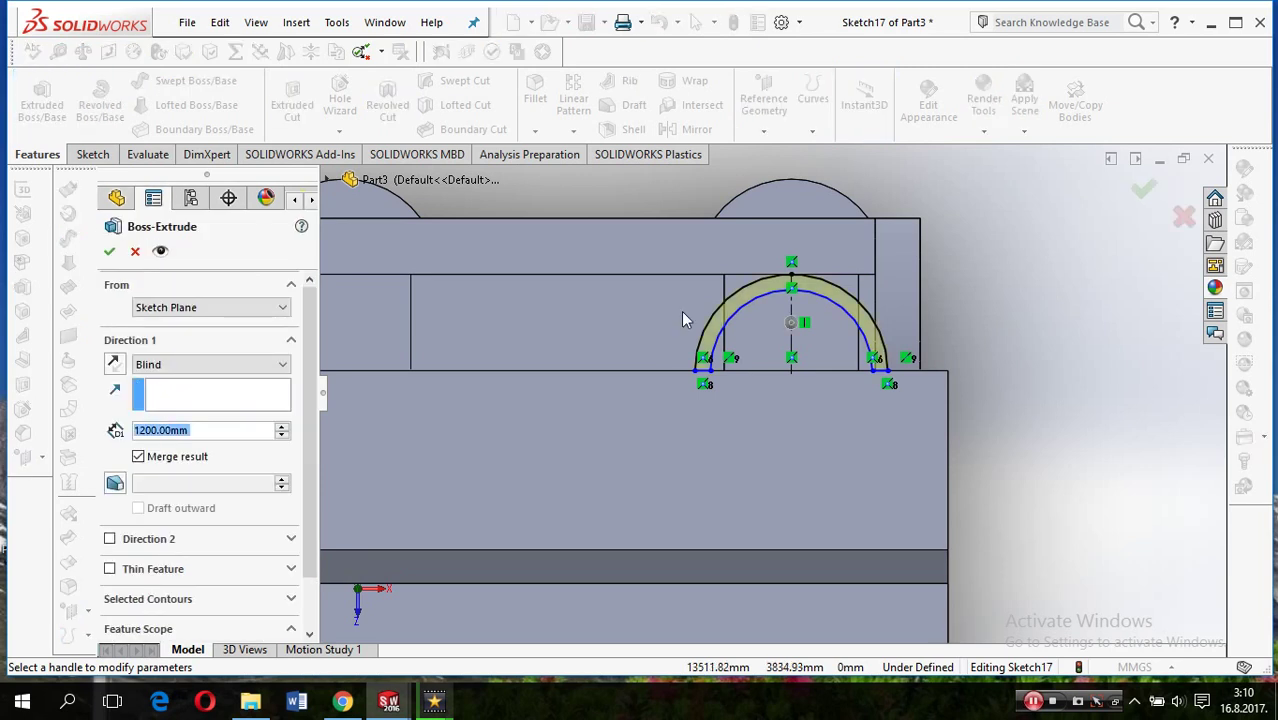
left_click(170, 462)
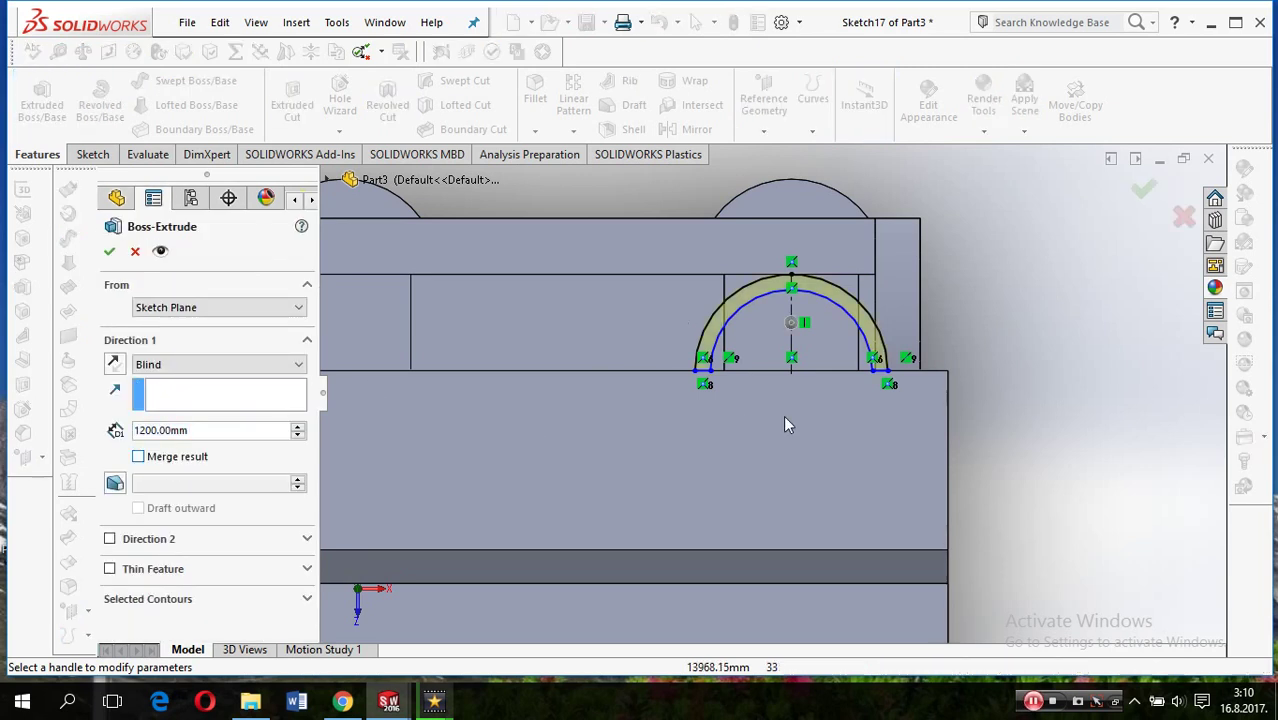
mouse_move(862, 410)
middle_mouse_down()
mouse_move(842, 386)
mouse_move(856, 422)
middle_mouse_up()
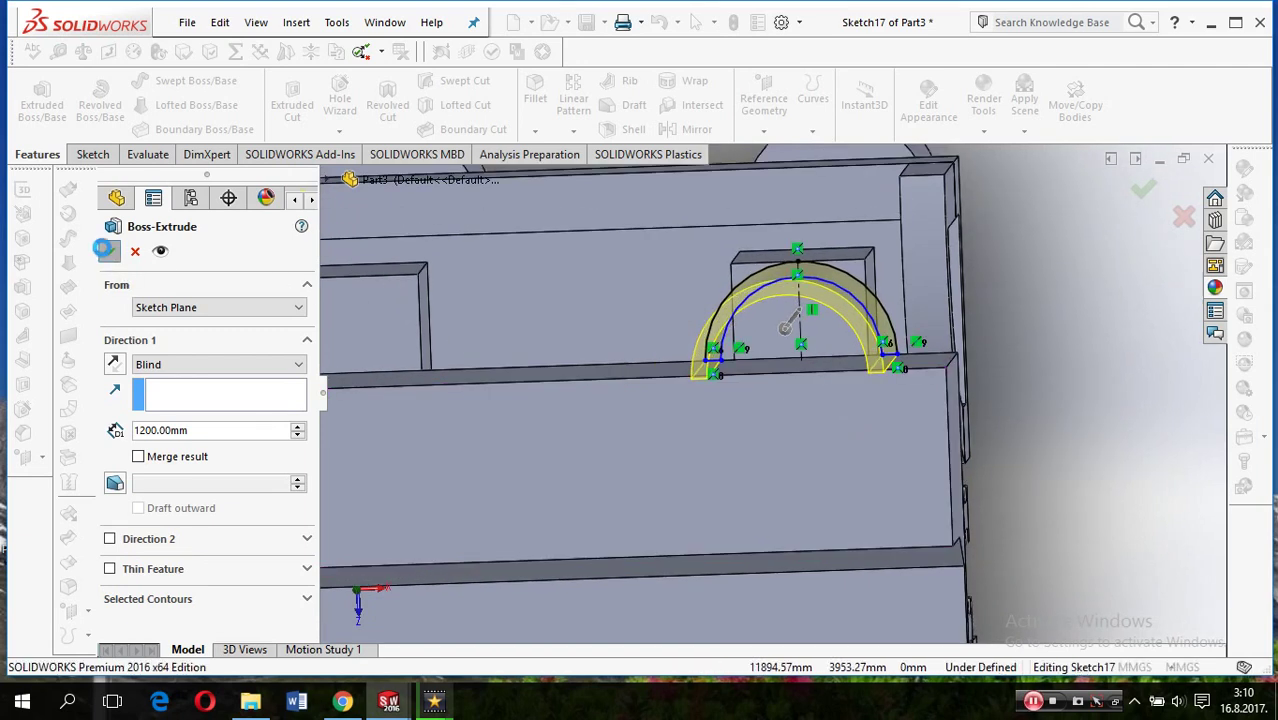
key("Return")
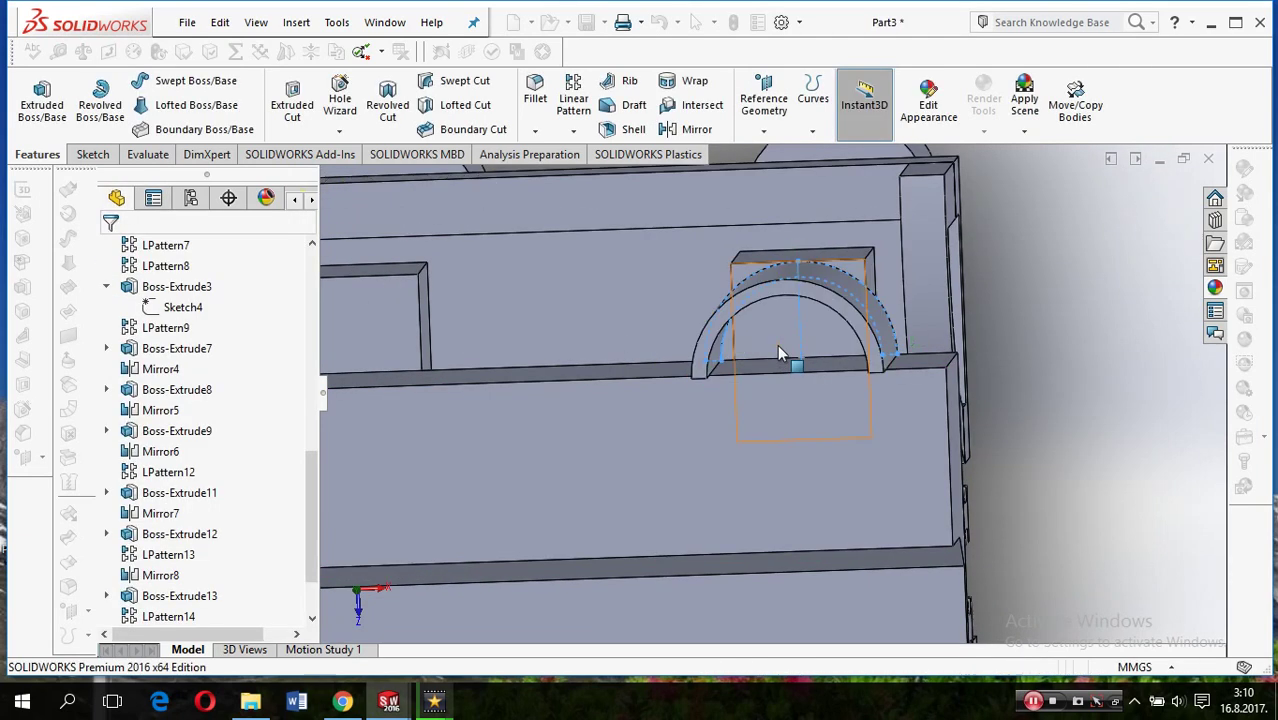
Start Sketch18 on the LPattern14 face in top view and draw a vertical centerline through the arch
right_click(775, 338)
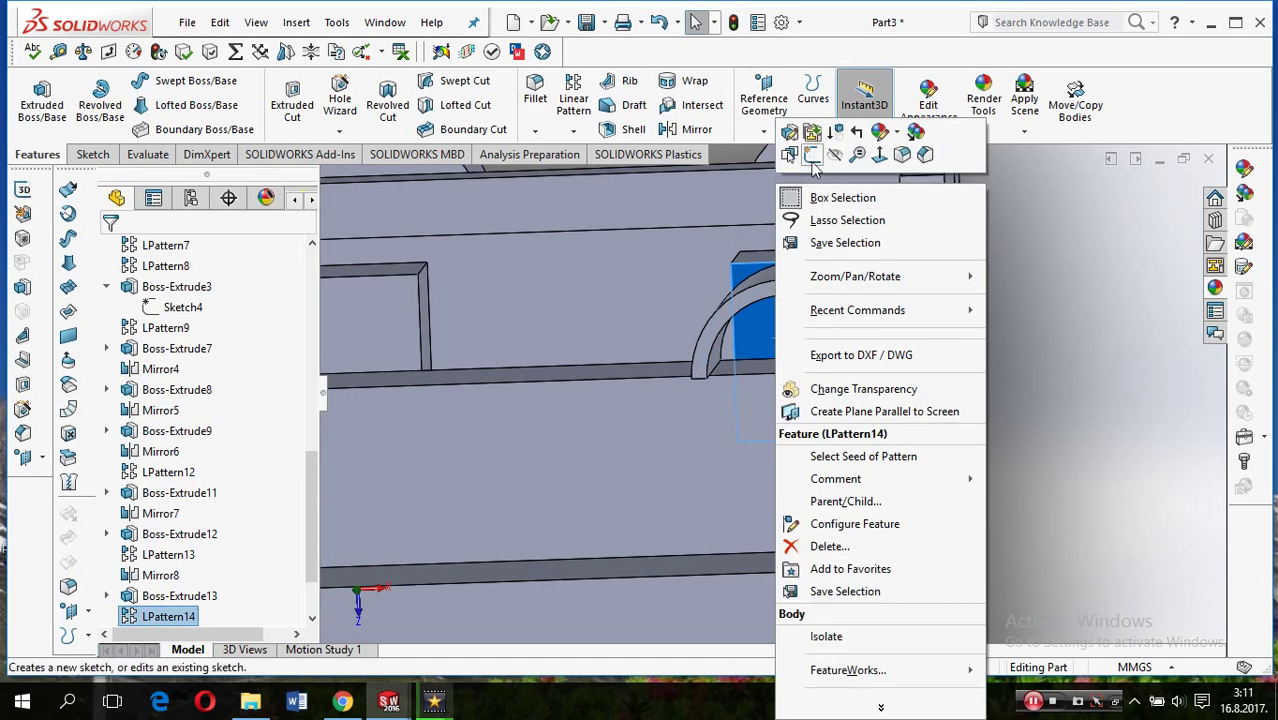
left_click(812, 154)
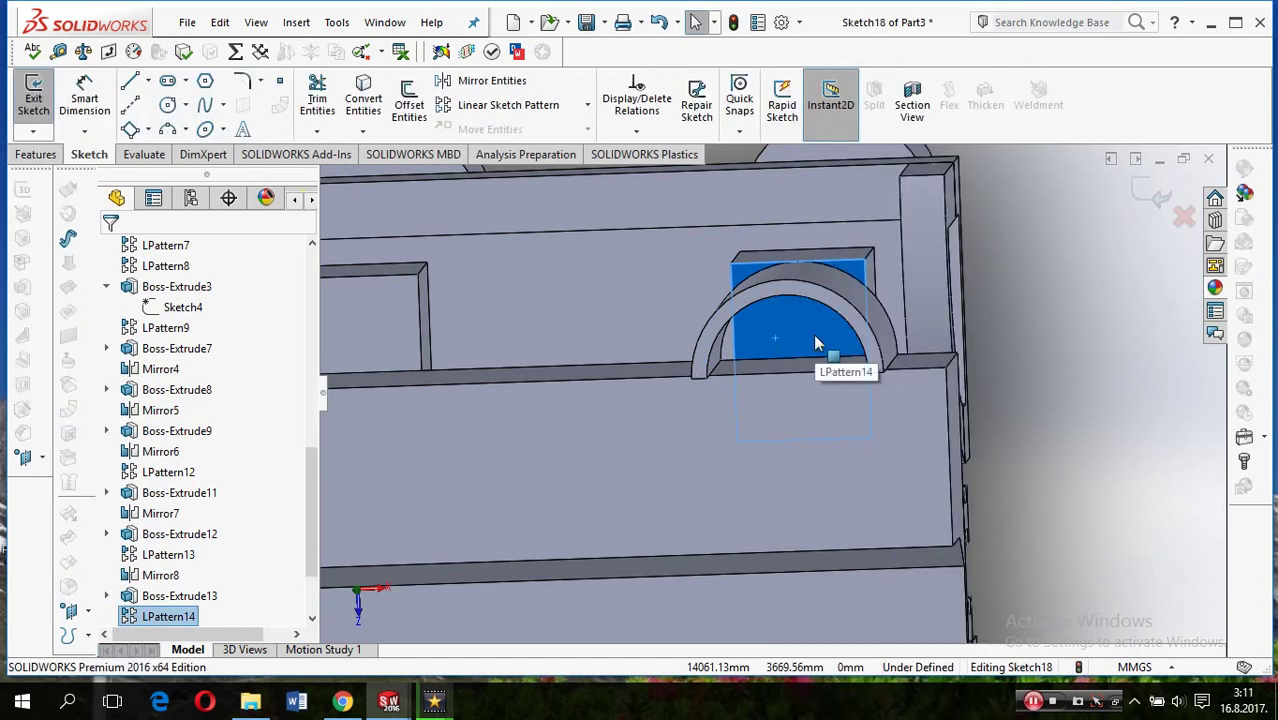
key("ctrl+8")
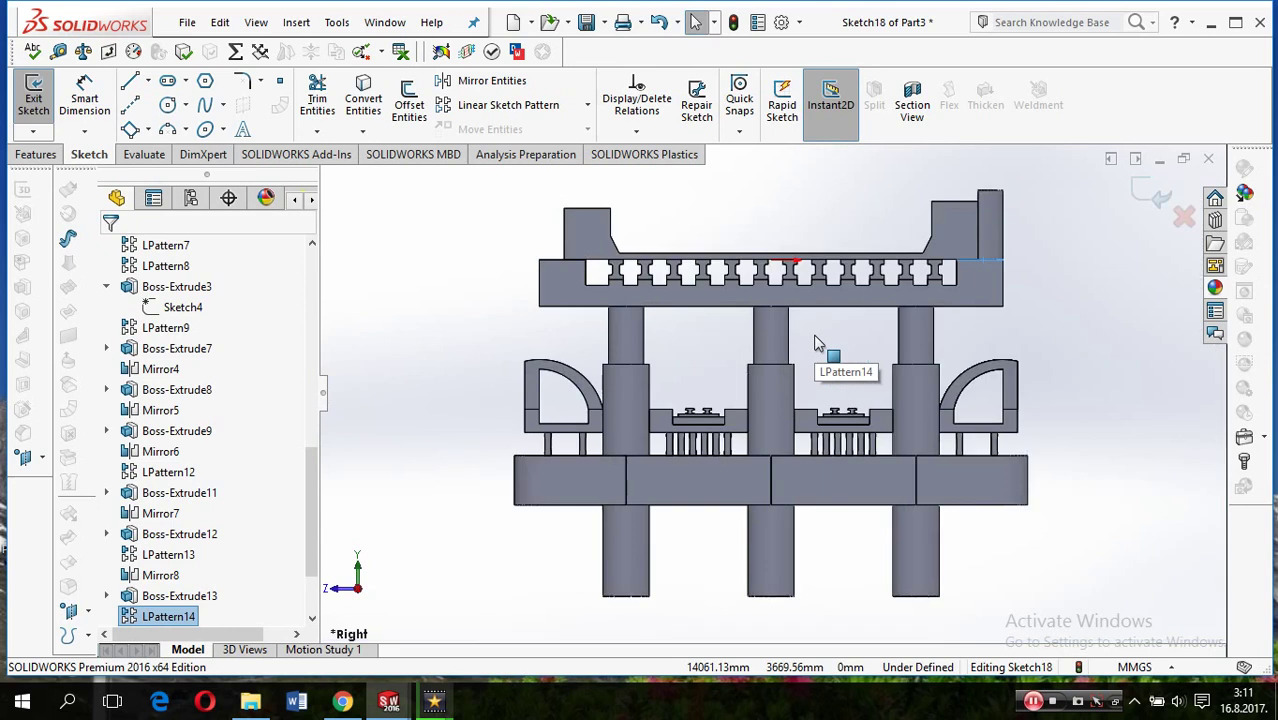
key("ctrl+5")
scroll(1000, 275, "down", 2)
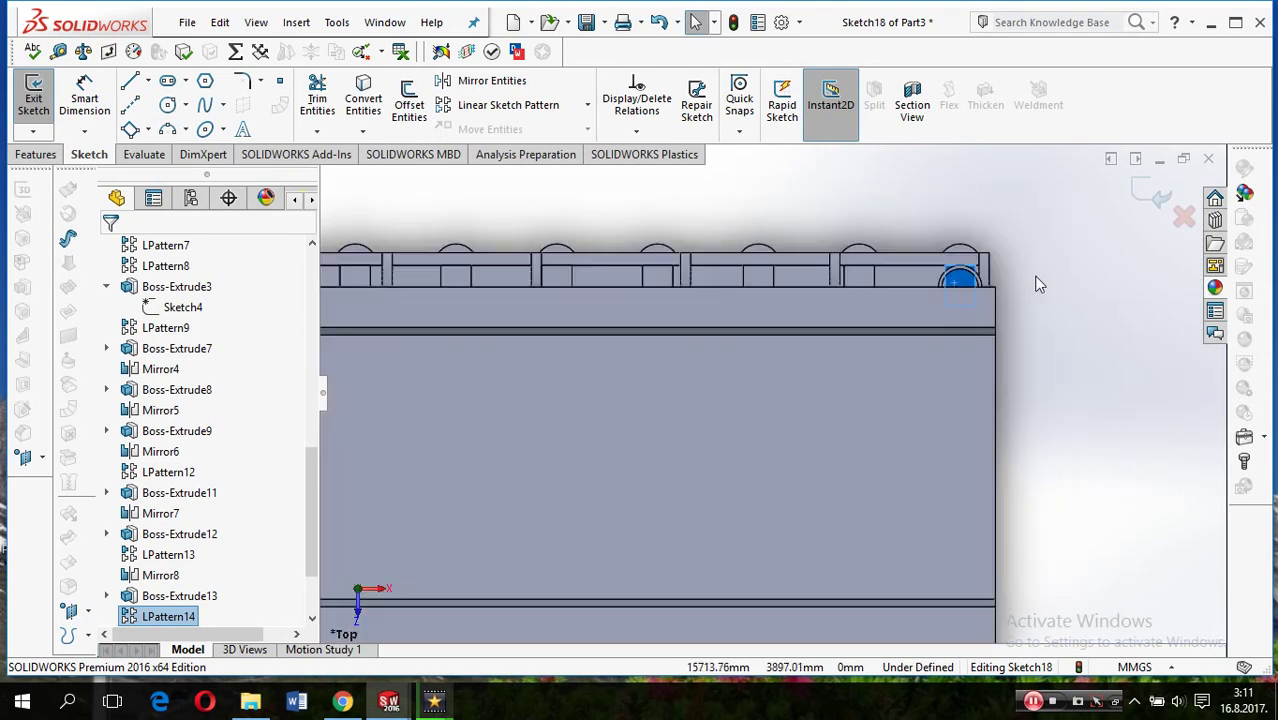
scroll(955, 296, "down", 2)
scroll(919, 312, "down", 1)
scroll(919, 312, "down", 2)
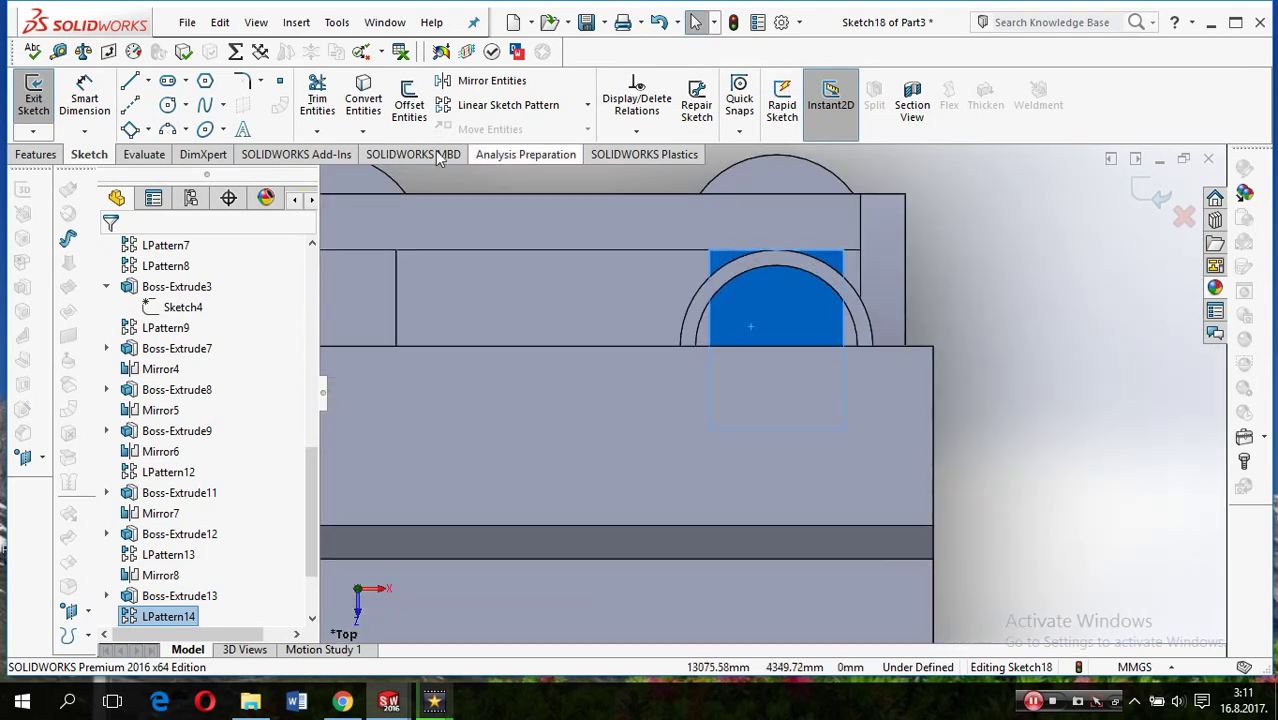
left_click(133, 106)
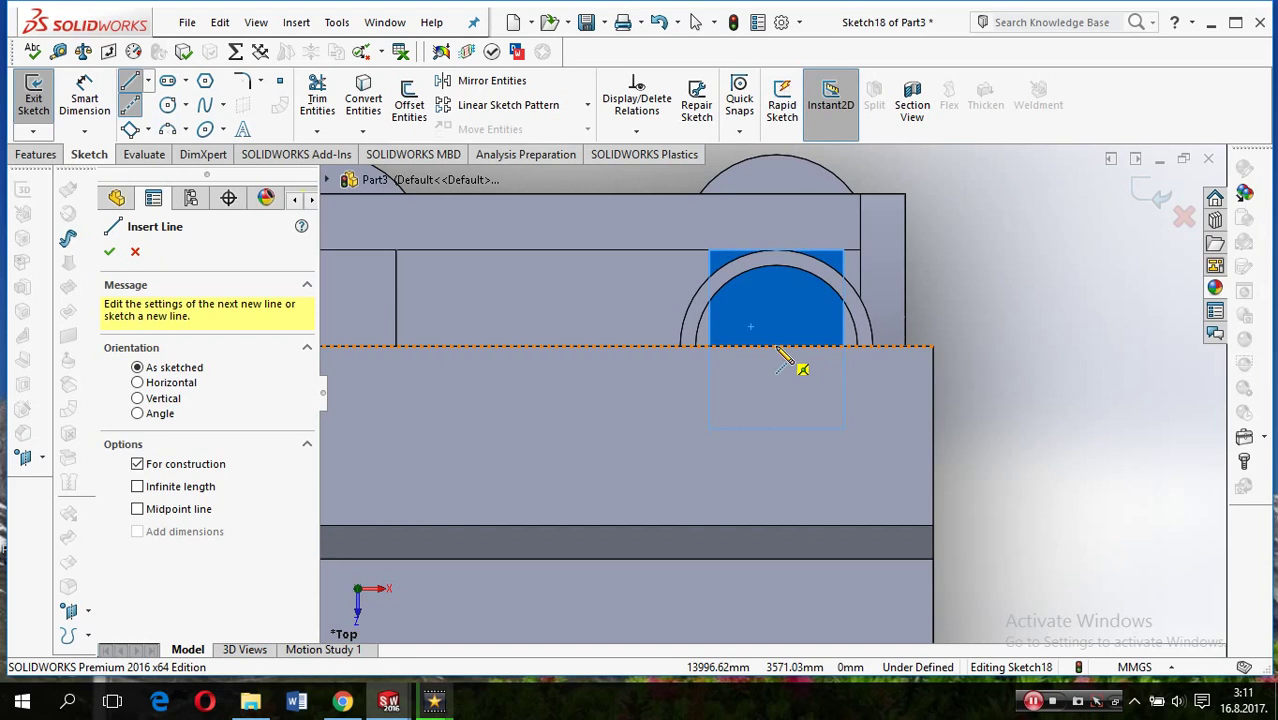
left_click(776, 248)
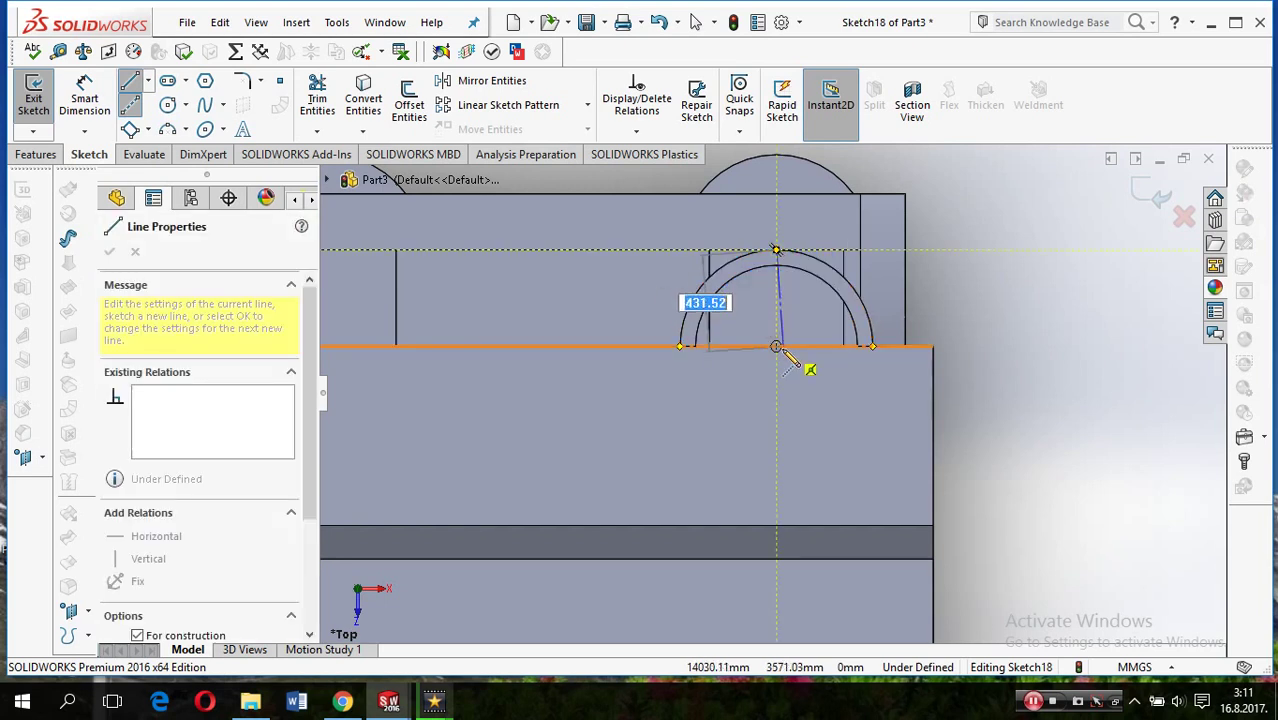
left_click(776, 347)
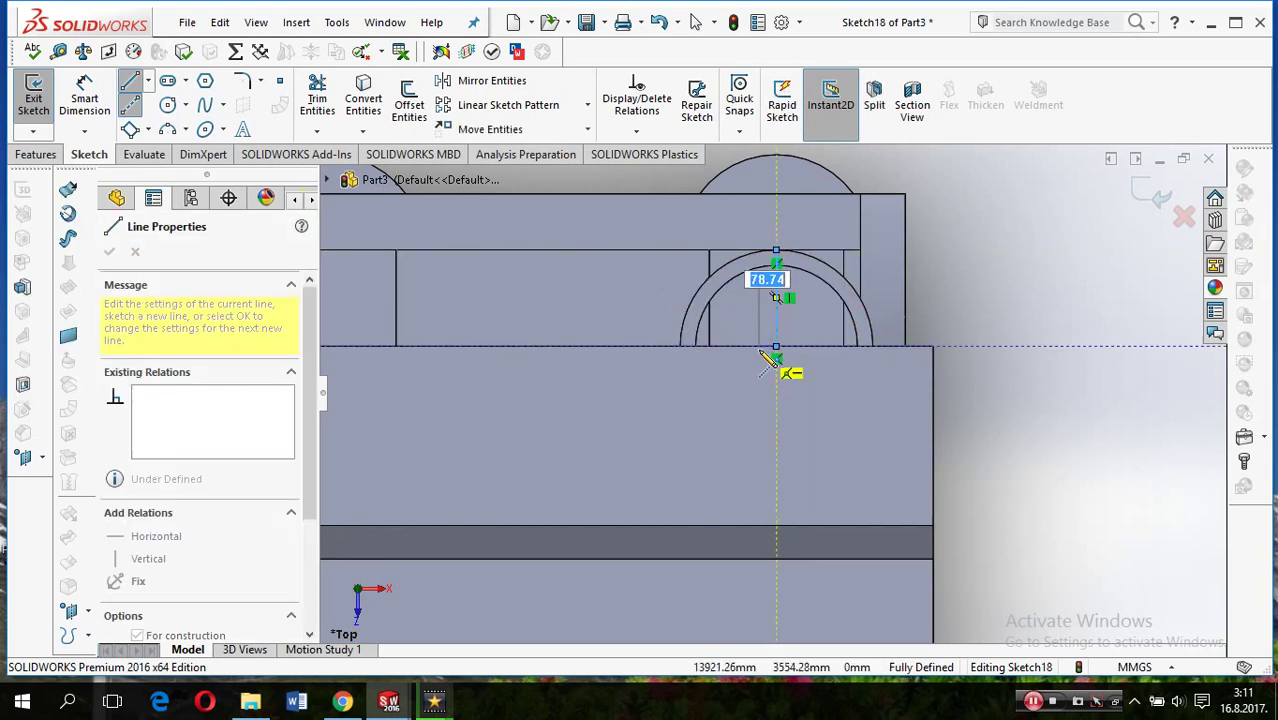
key("Escape")
Draw two concentric circles centred at the centerline's lower end, outer reaching the arch top
left_click(166, 106)
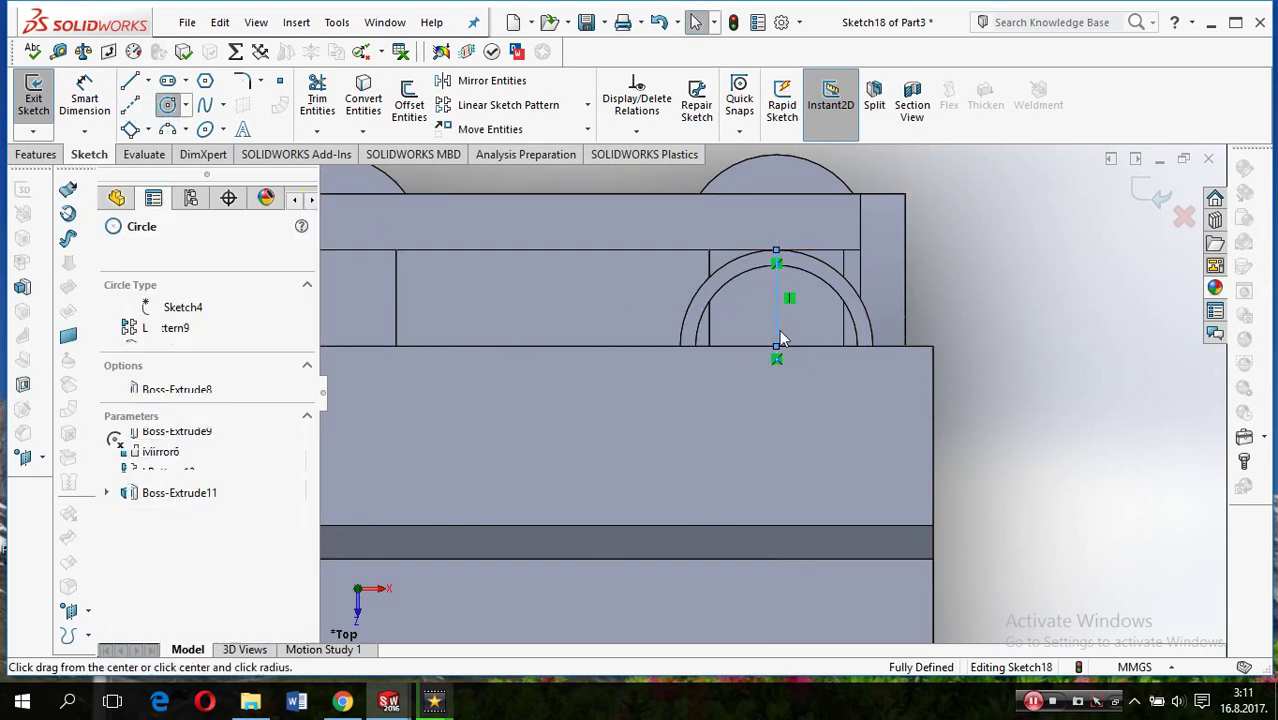
left_click(776, 347)
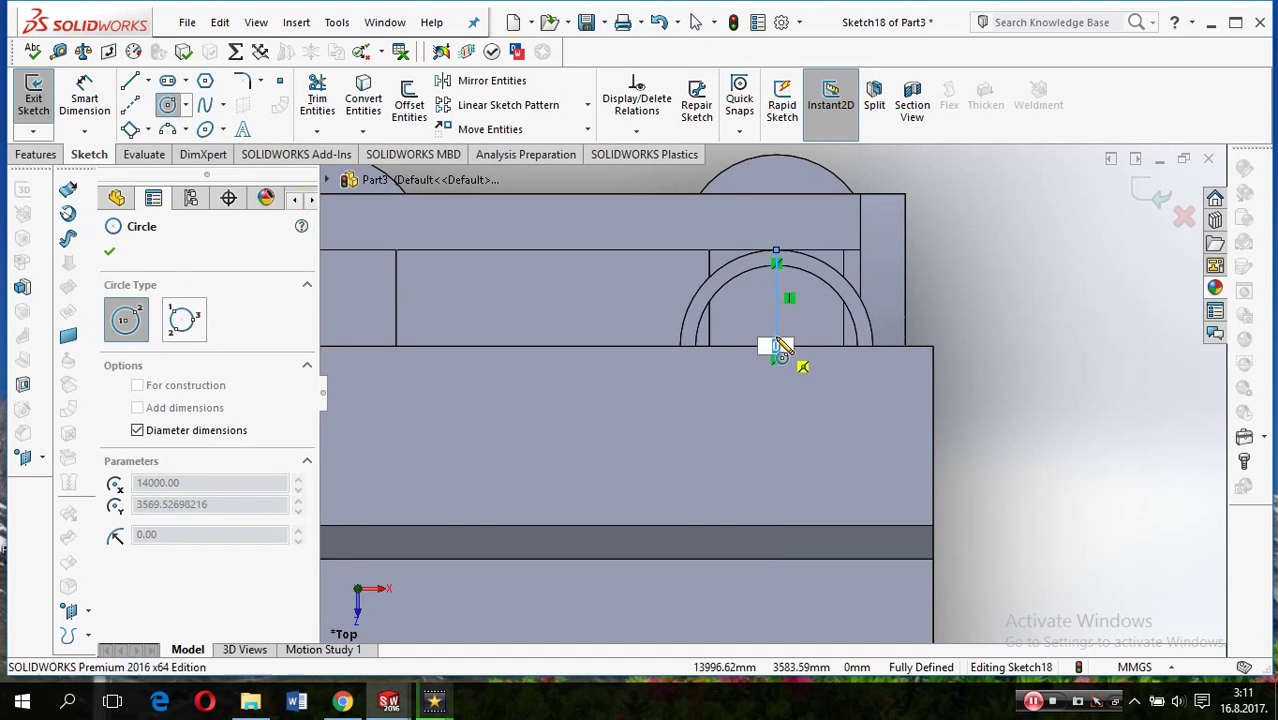
left_click(777, 268)
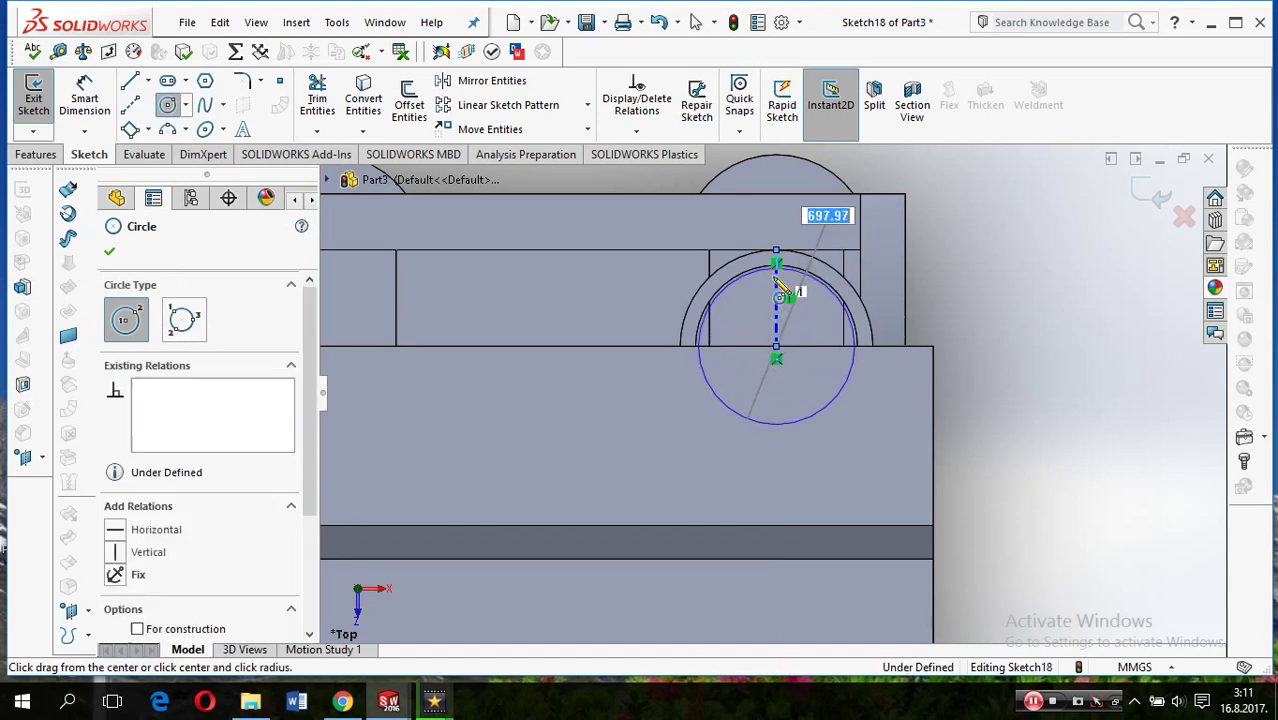
left_click(777, 349)
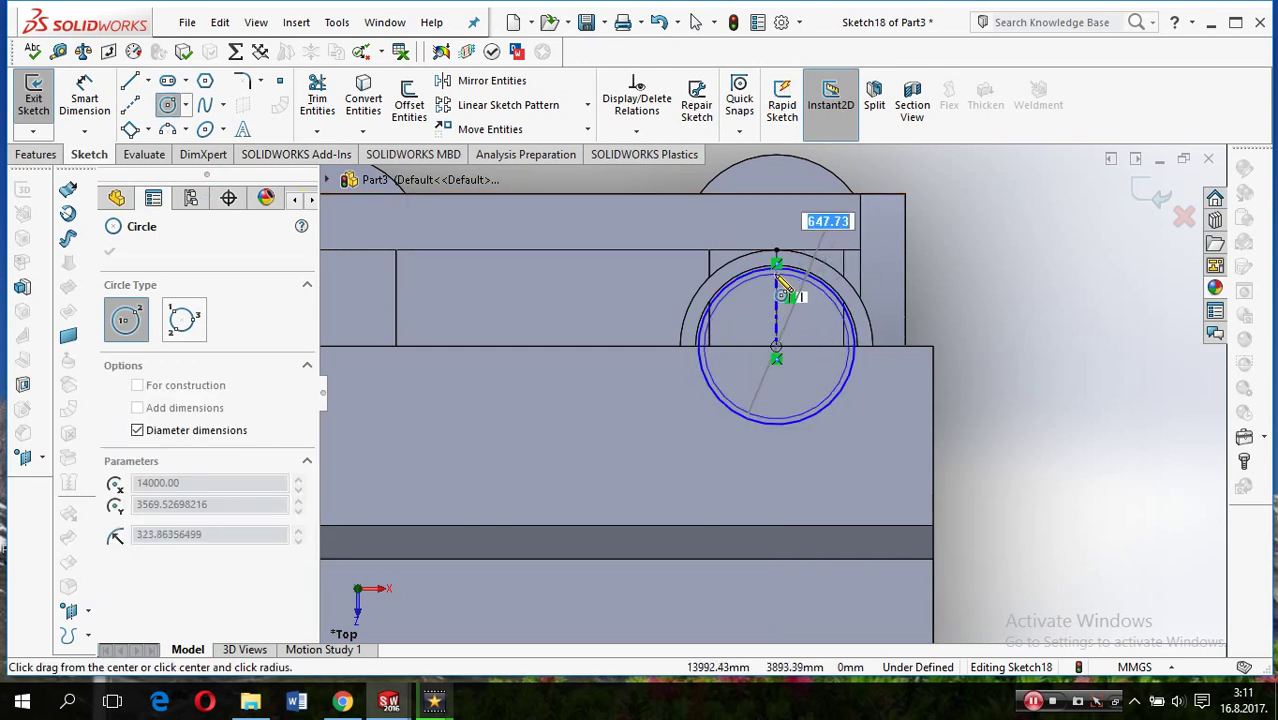
left_click(786, 292)
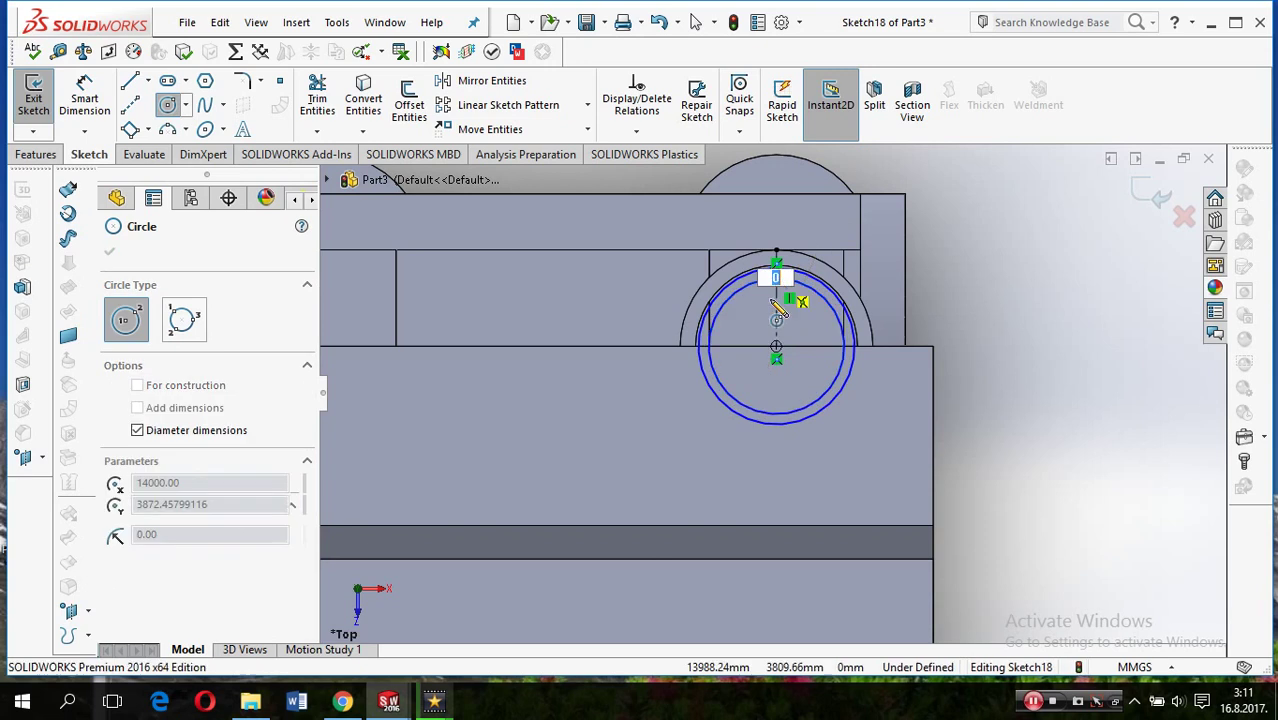
key("Escape")
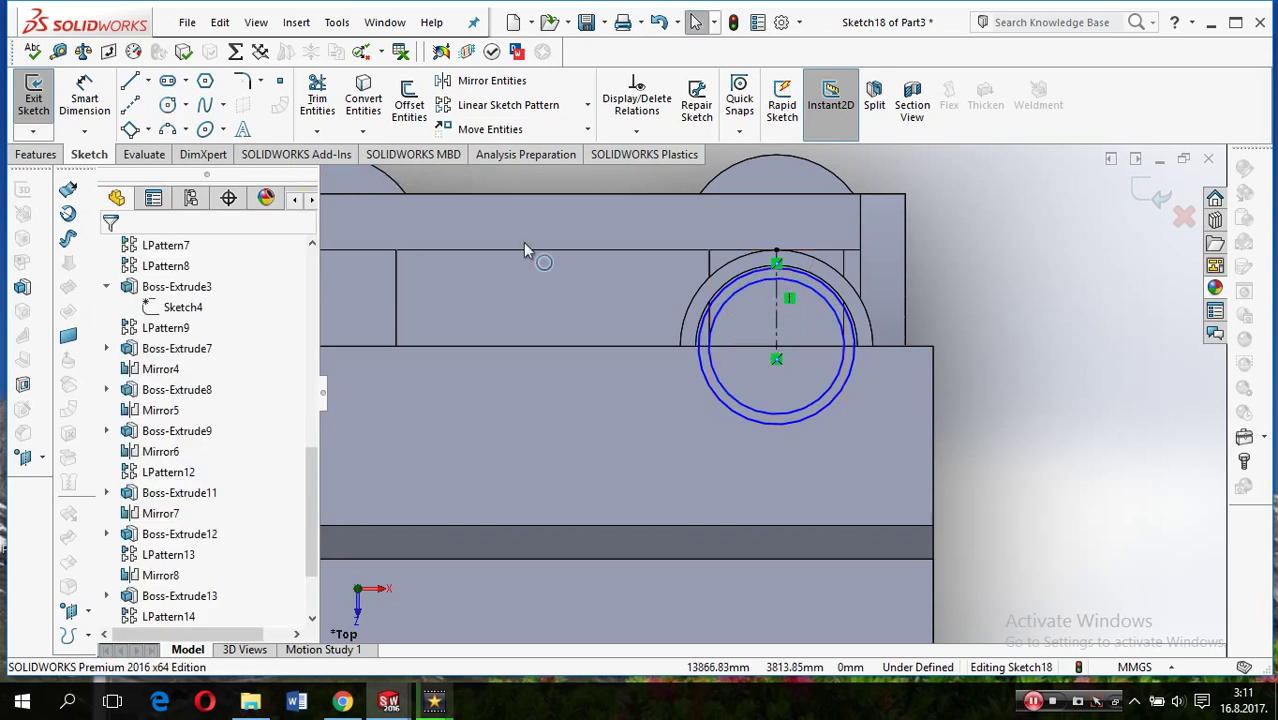
Draw a horizontal line along the arch base to the block's right edge
key("l")
left_click(653, 347)
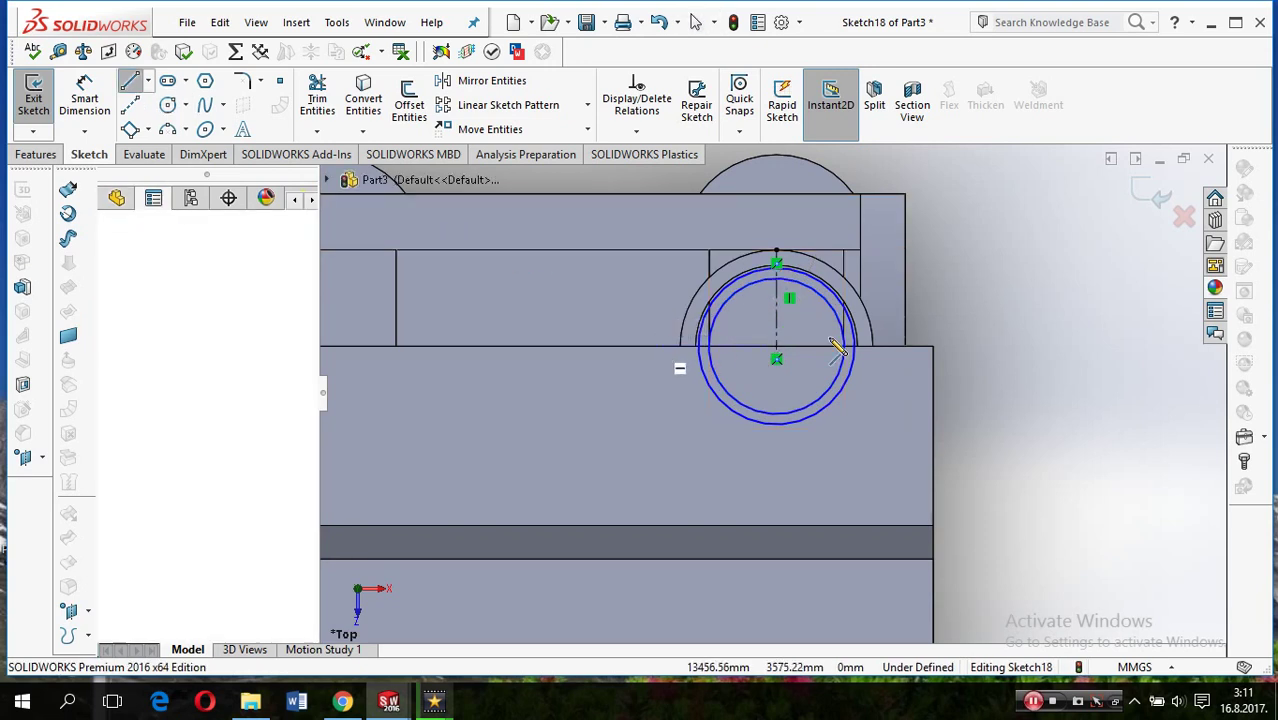
left_click(933, 348)
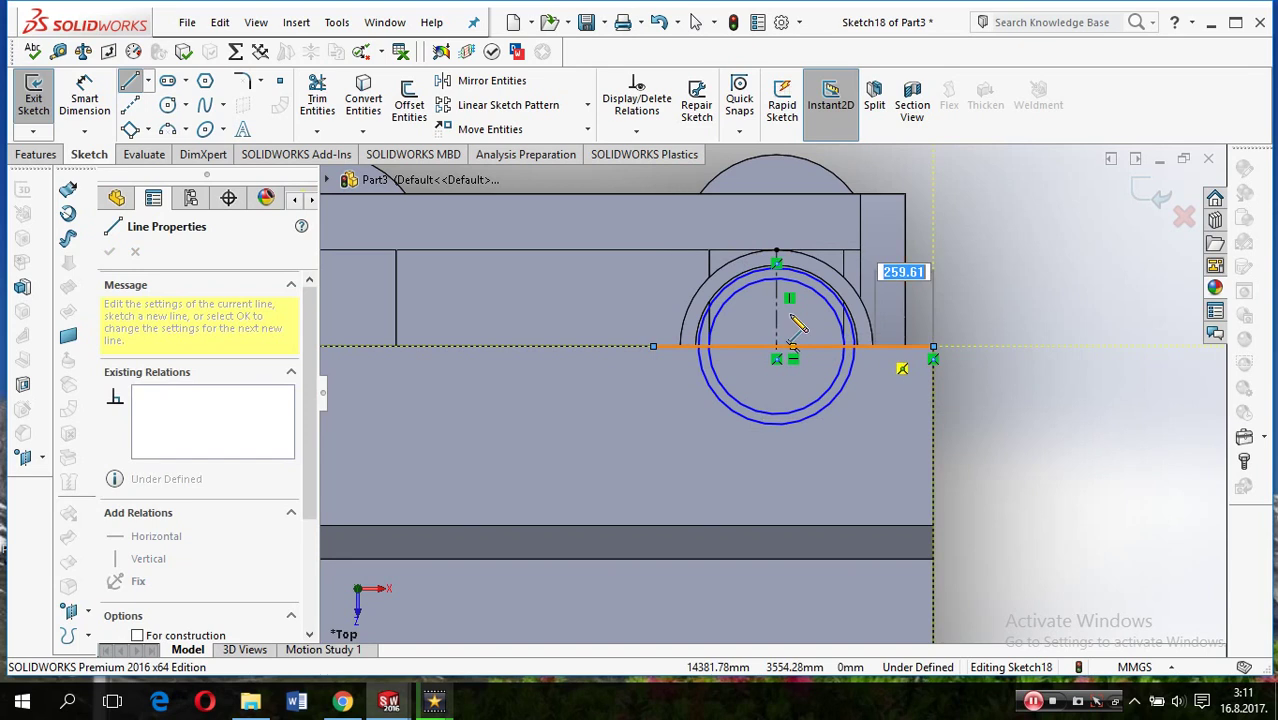
key("Escape")
Trim the line stub, the circles' lower halves and the inner base segment to leave a half-ring
left_click(318, 100)
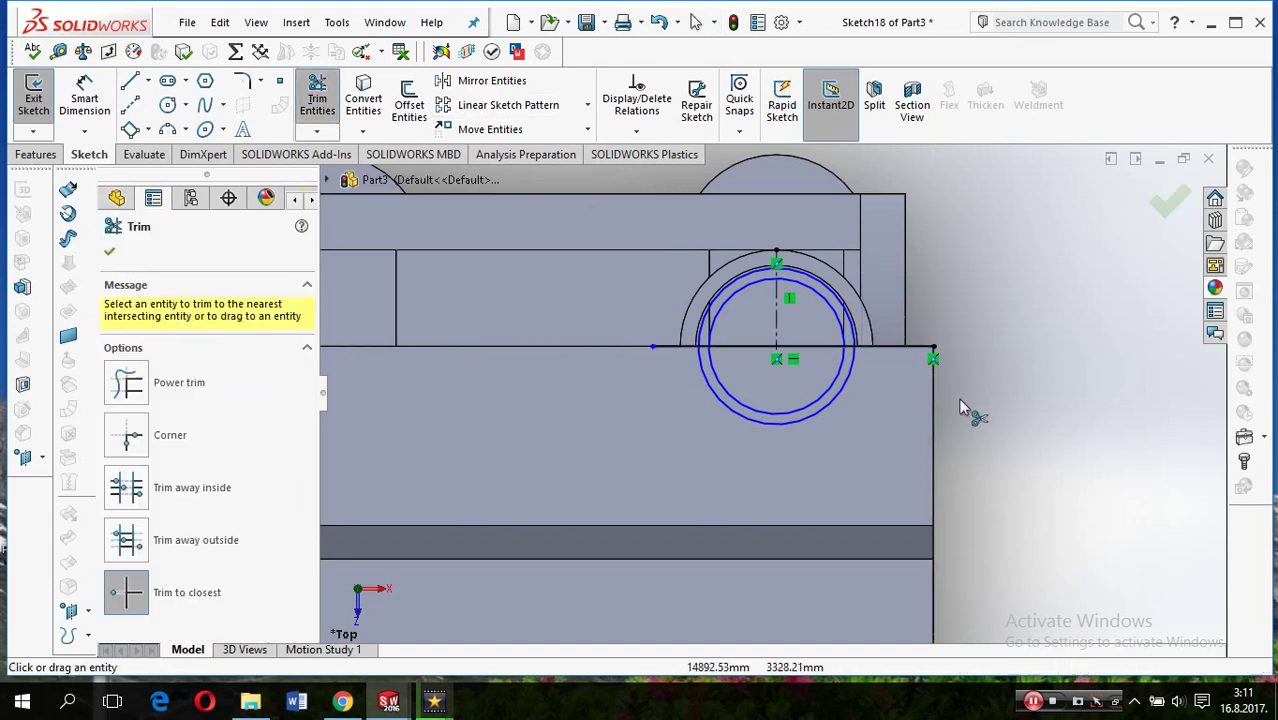
left_click(905, 347)
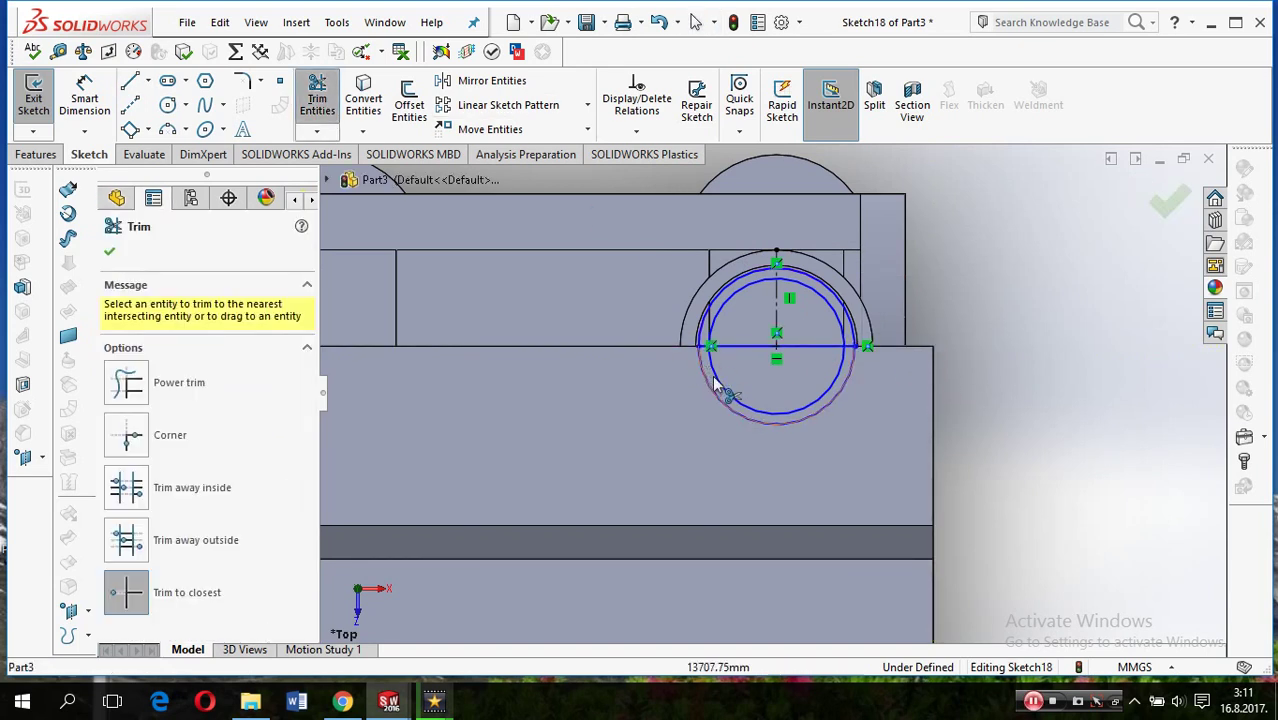
left_click(748, 403)
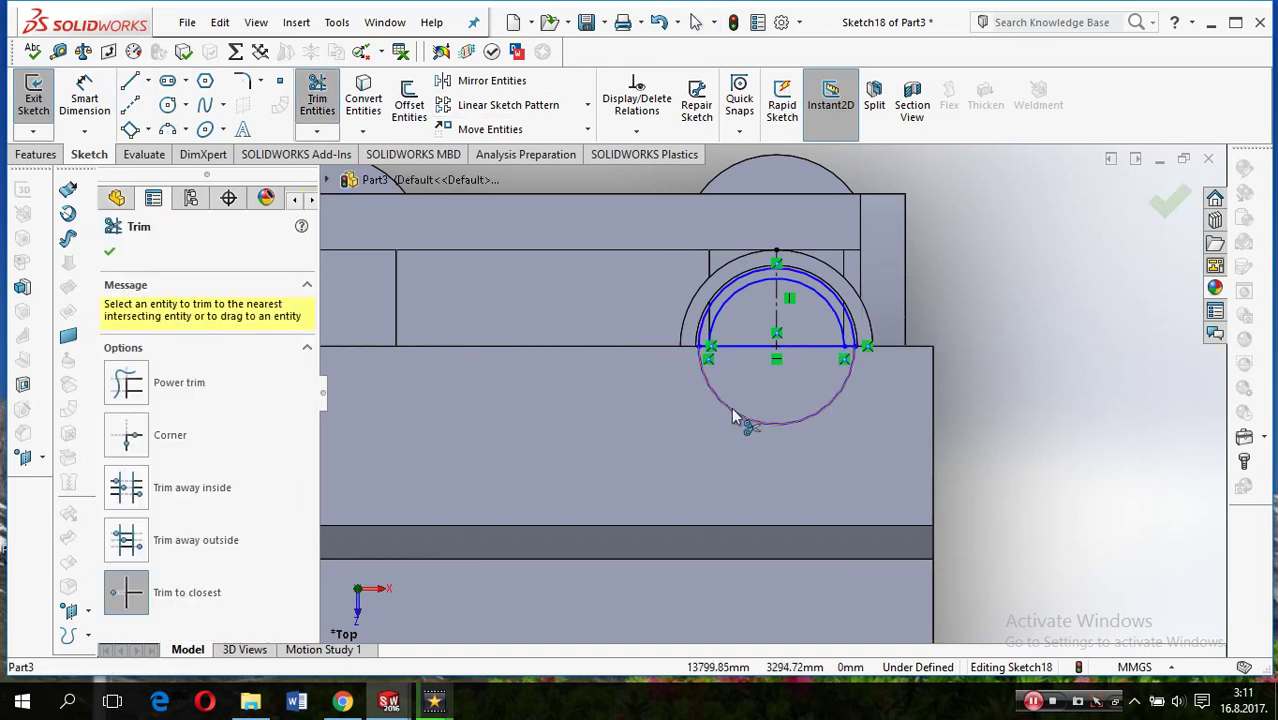
left_click(743, 350)
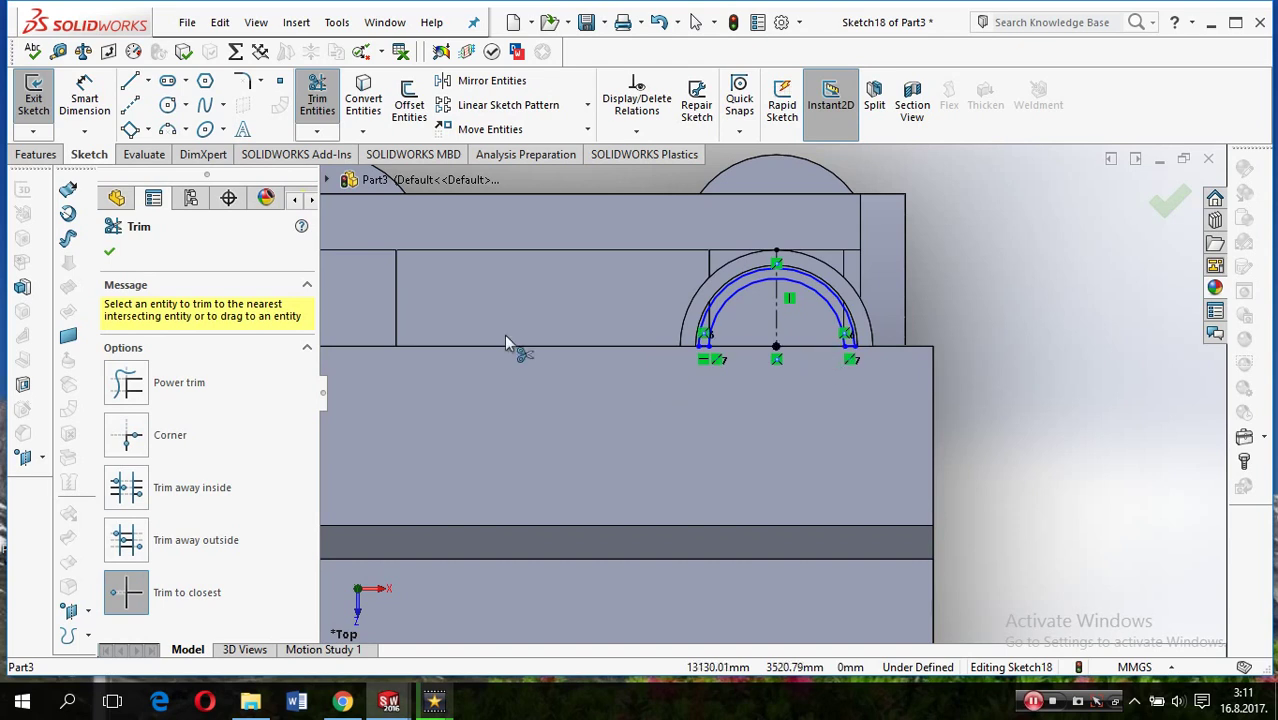
left_click(55, 156)
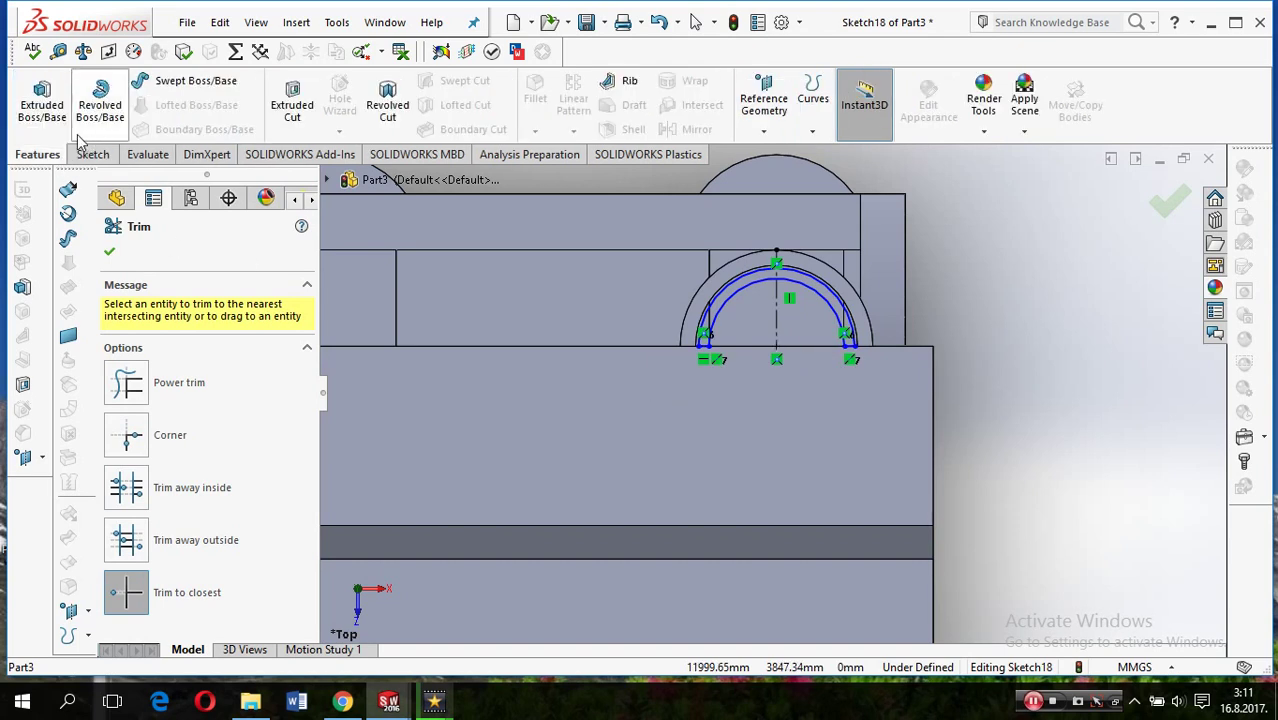
left_click(41, 110)
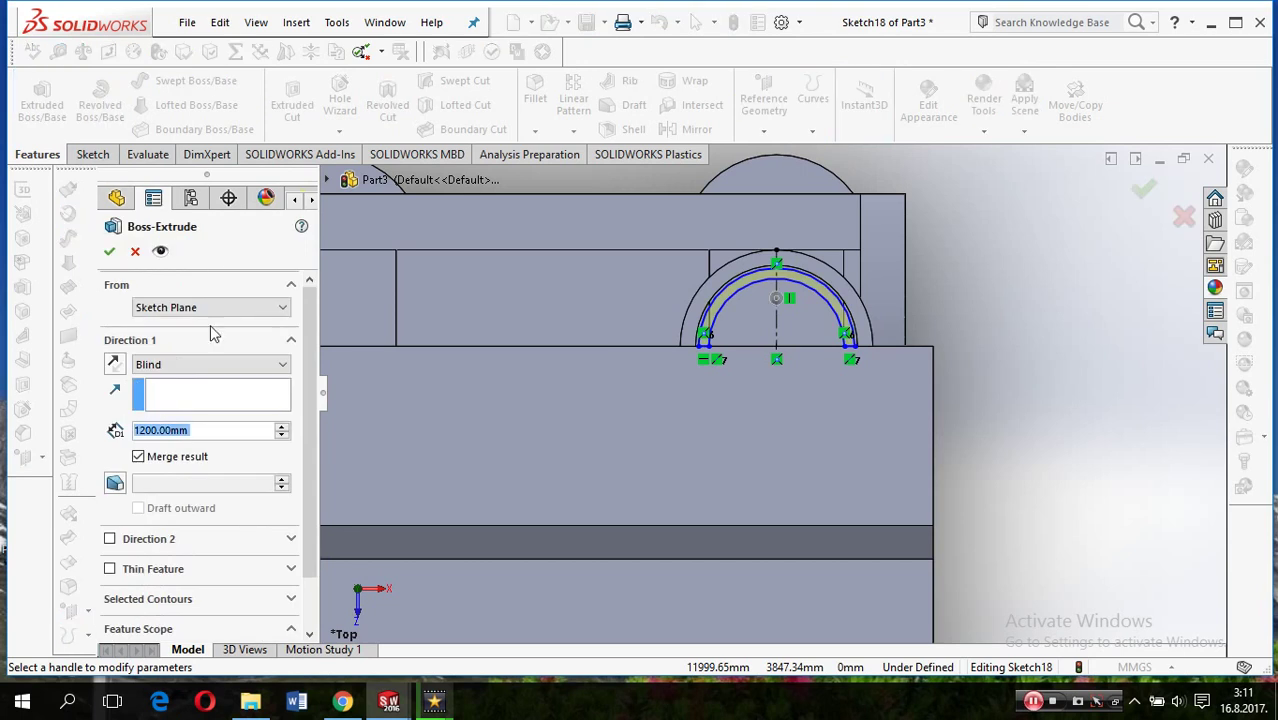
Extrude Sketch18's half-ring 2200 mm blind with Merge result off, creating Boss-Extrude15
left_click(176, 458)
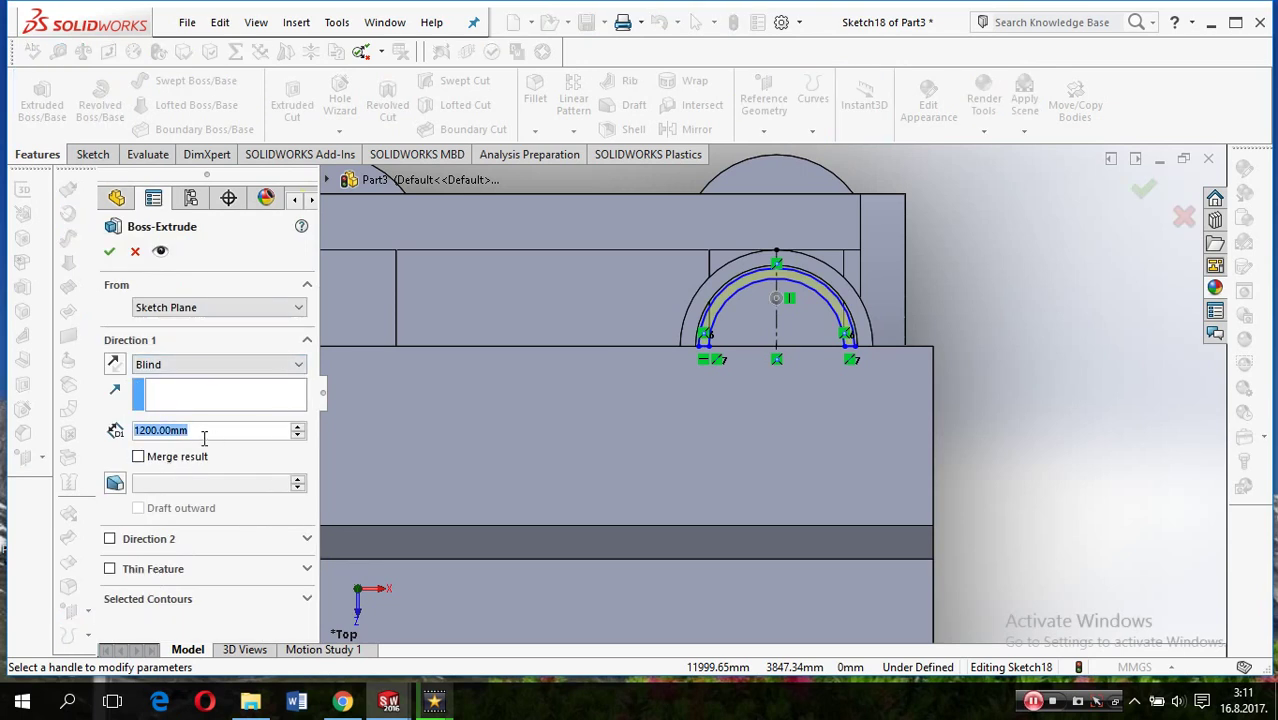
type("220")
key("Return")
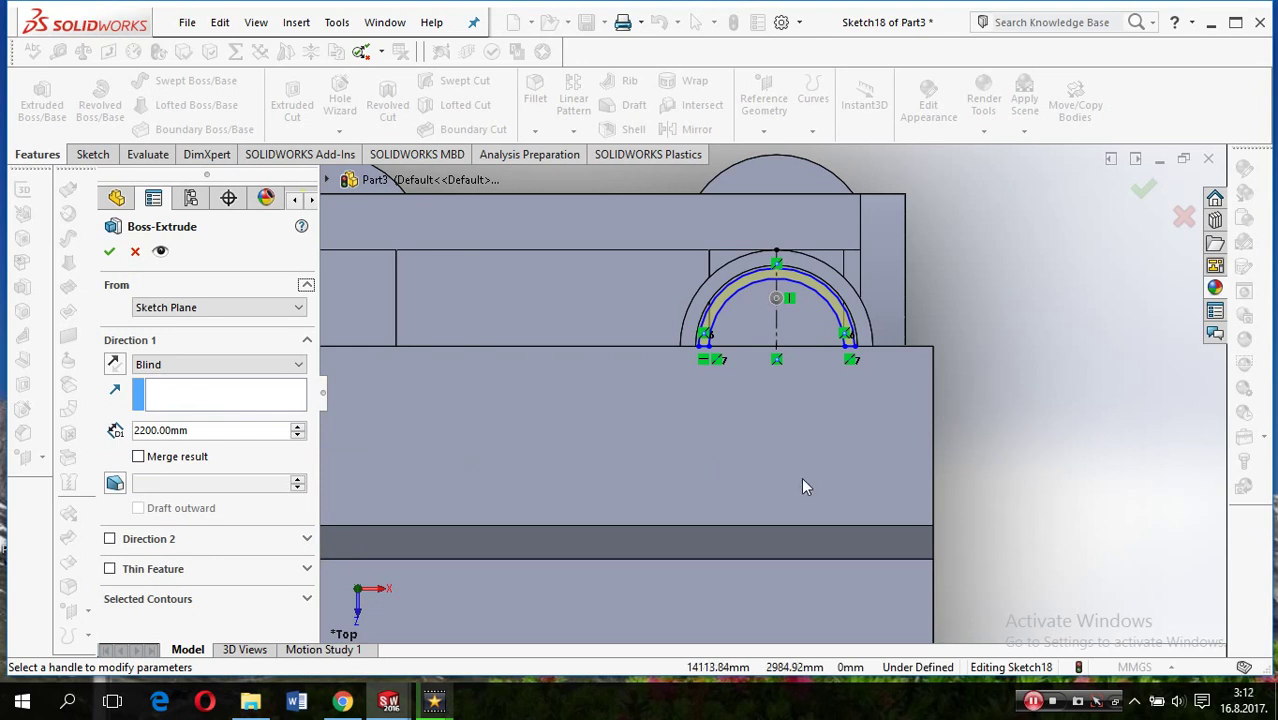
middle_click_drag(801, 477, 792, 426)
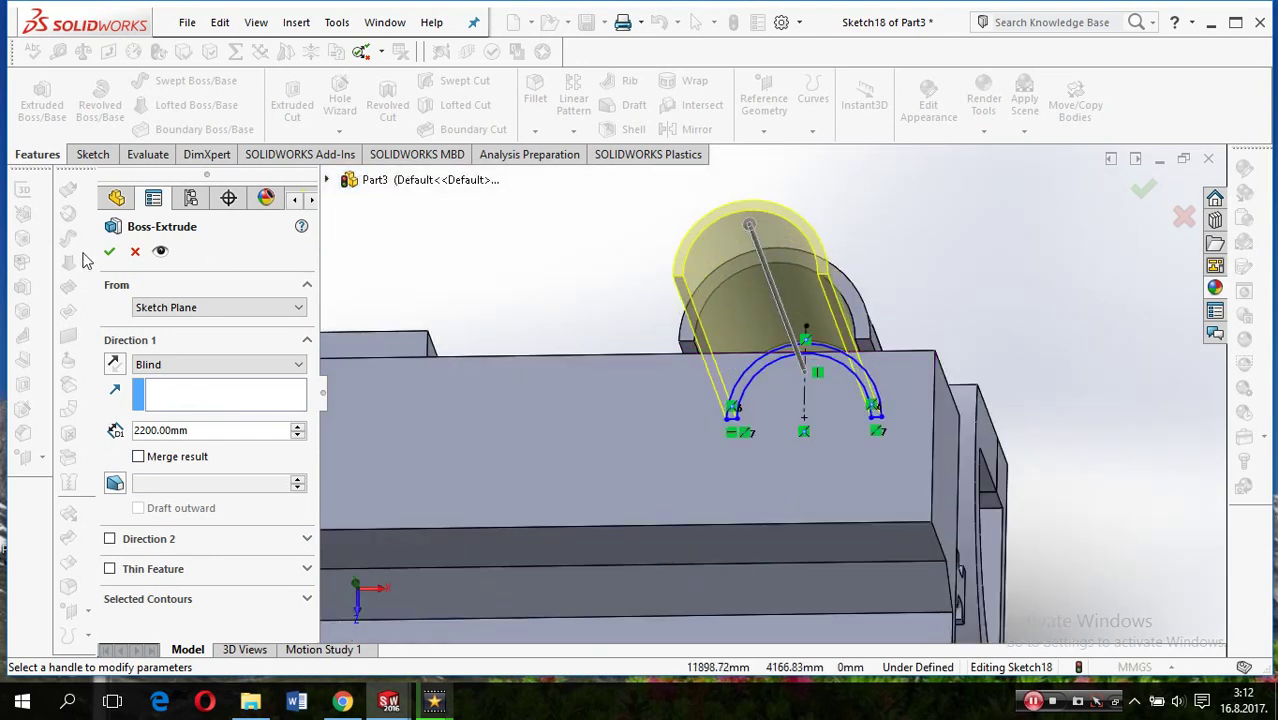
left_click(108, 251)
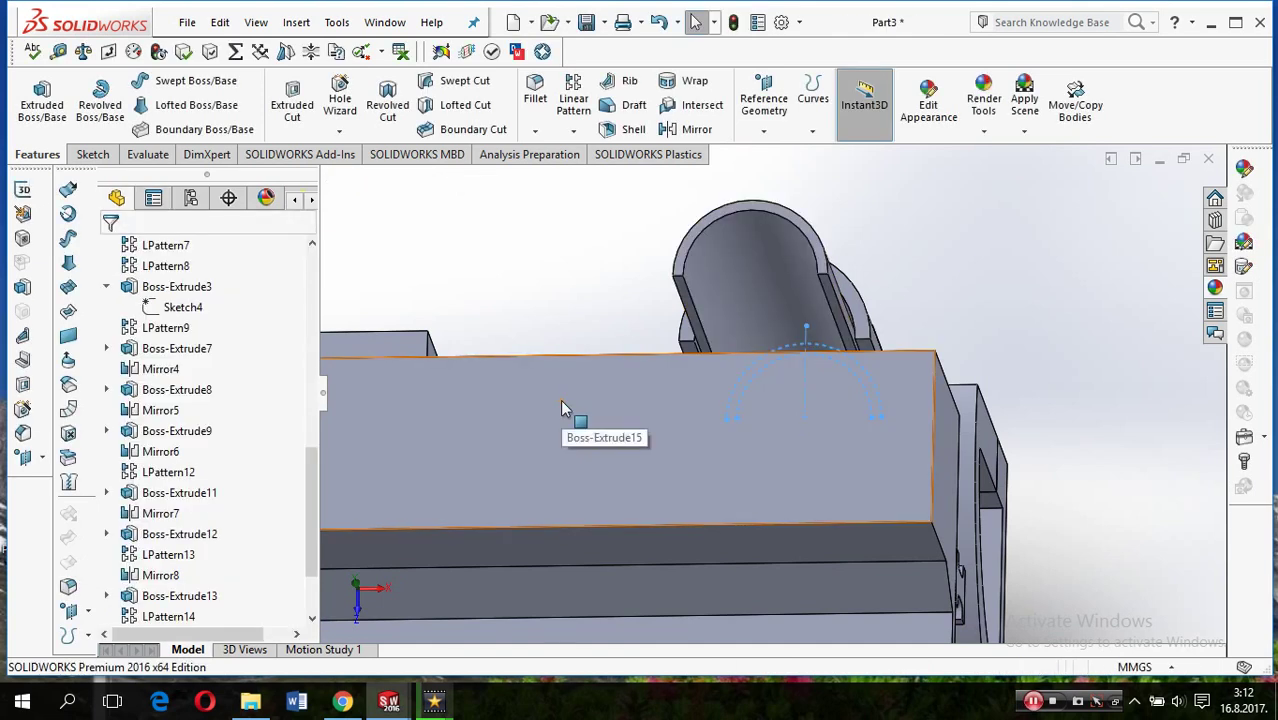
Mirror Boss-Extrude17 and Boss-Extrude18 as bodies, using Front Plane as the mirror plane
mouse_move(565, 405)
middle_mouse_down()
mouse_move(731, 396)
mouse_move(763, 418)
middle_mouse_up()
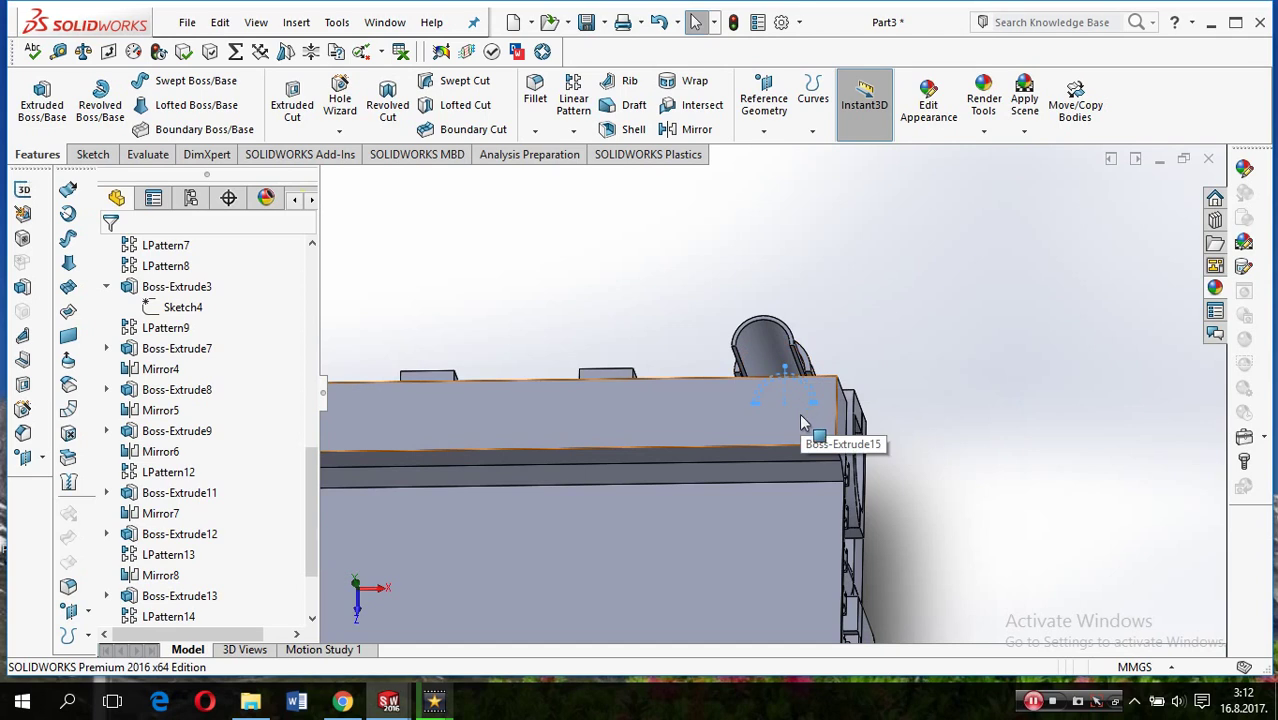
left_click(800, 422)
mouse_move(796, 411)
middle_mouse_down()
mouse_move(760, 358)
mouse_move(716, 402)
mouse_move(802, 402)
middle_mouse_up()
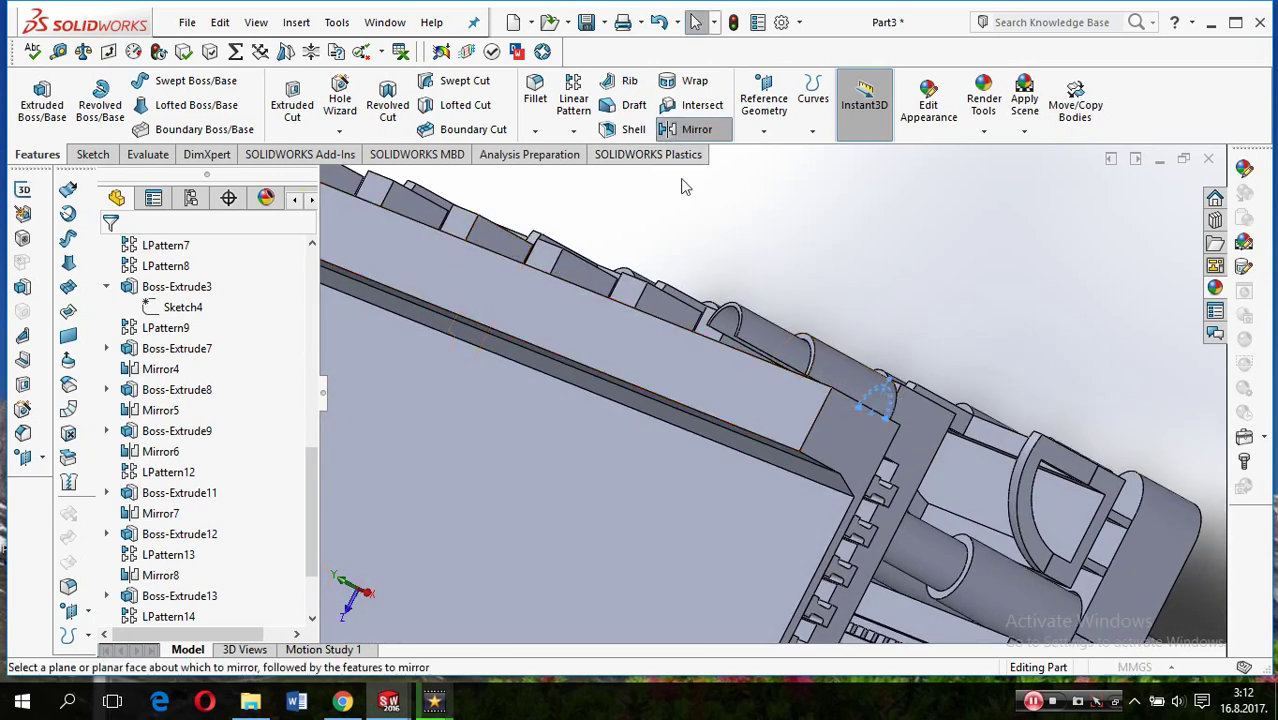
left_click(690, 129)
left_click(349, 179)
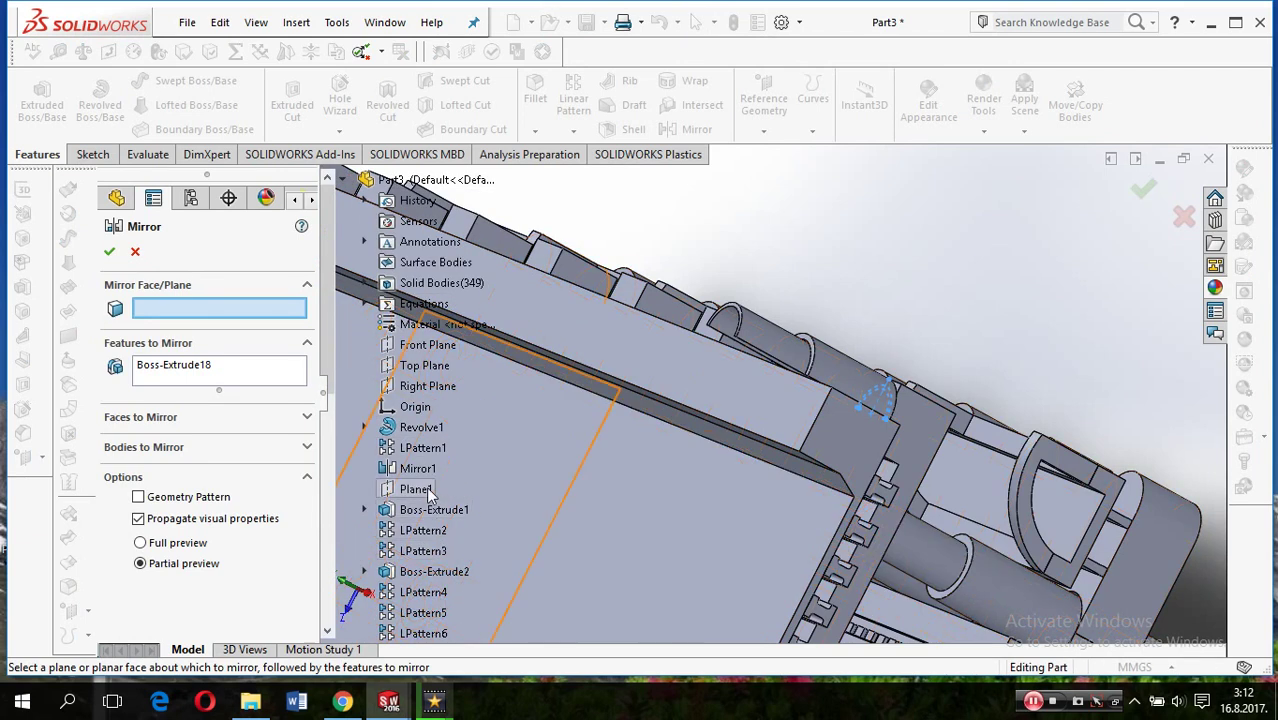
left_click(428, 345)
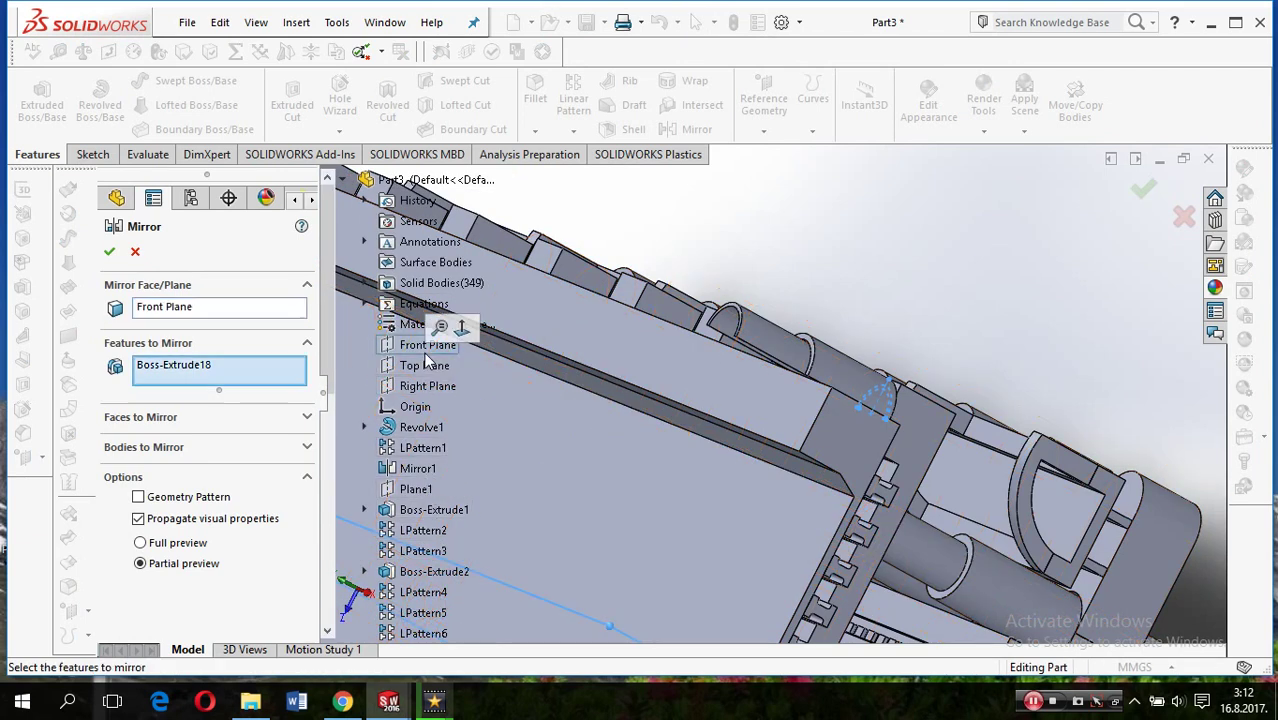
left_click(213, 450)
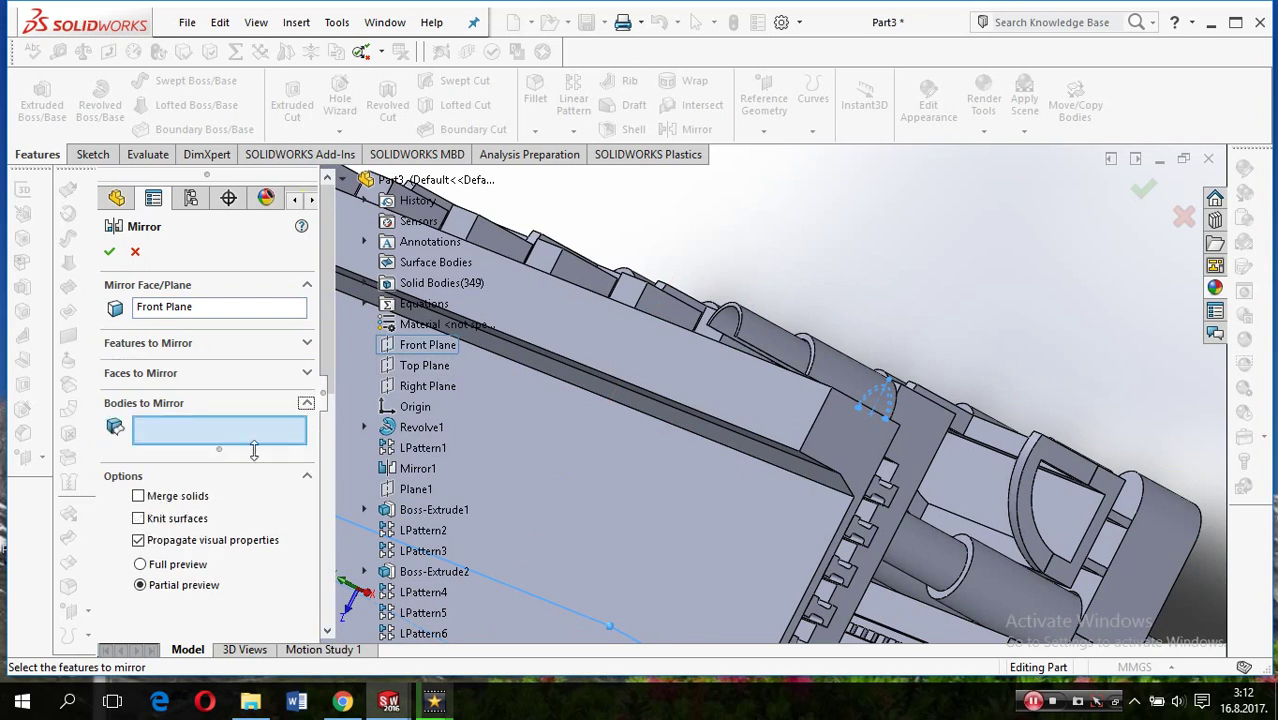
left_click(803, 372)
left_click(730, 395)
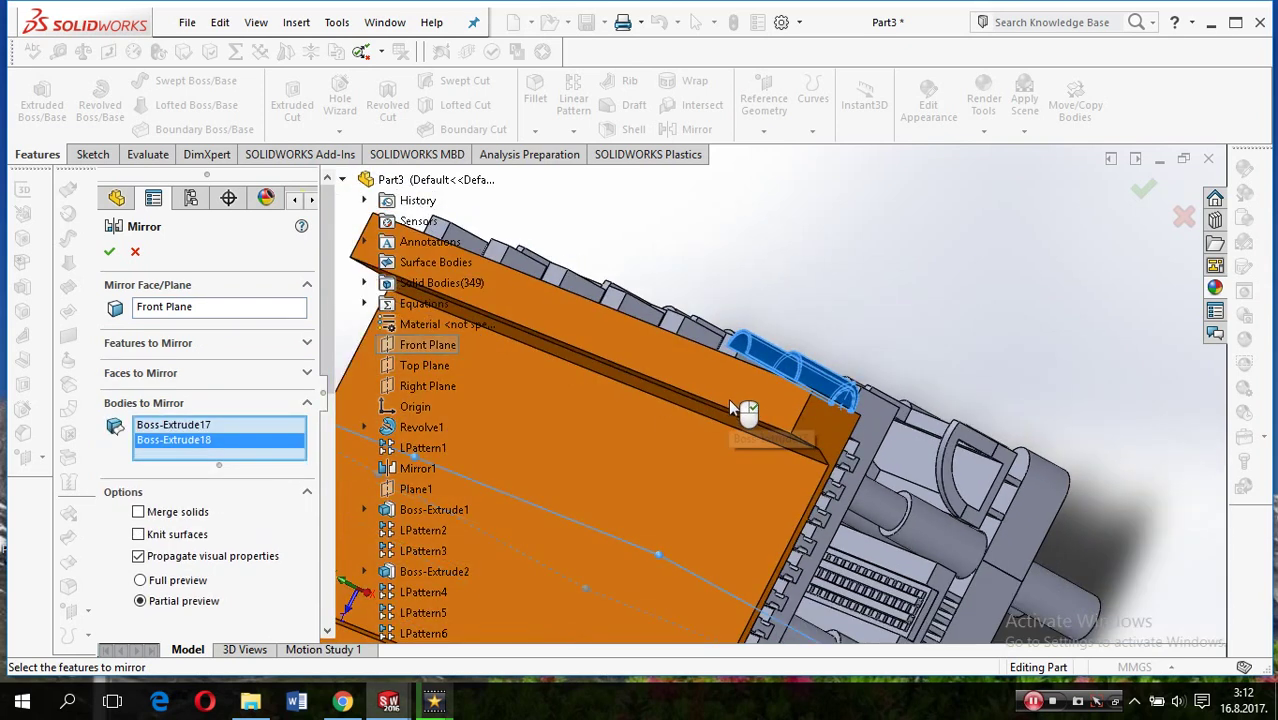
scroll(730, 408, "up", 1)
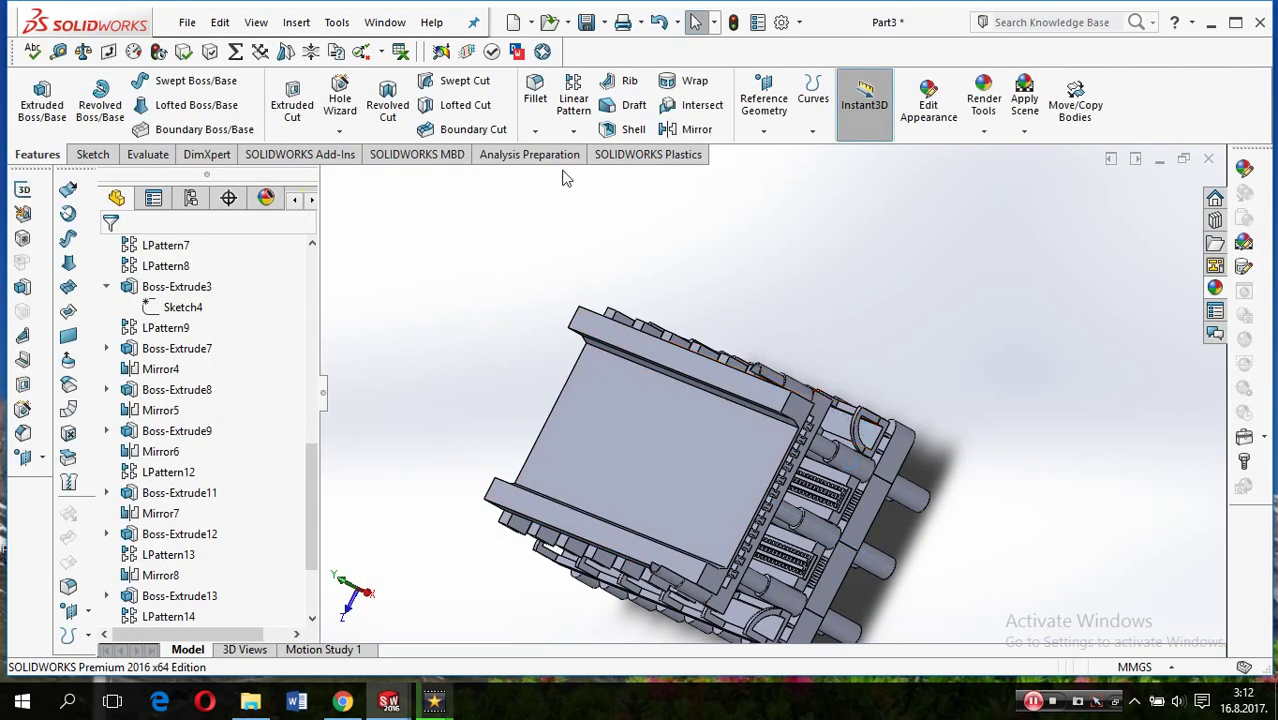
Set Linear Pattern direction 1 to Right Plane, 2000 mm spacing, 8 instances; direction 2 a platform edge
left_click(573, 100)
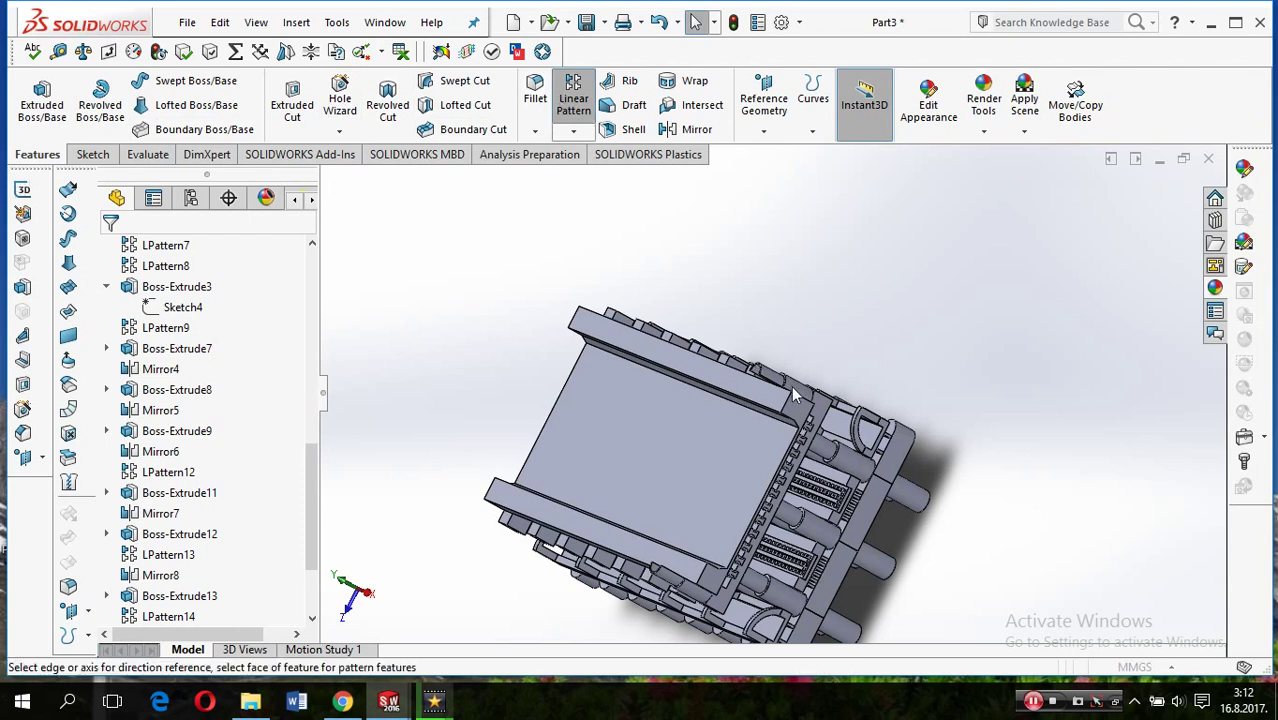
left_click(405, 388)
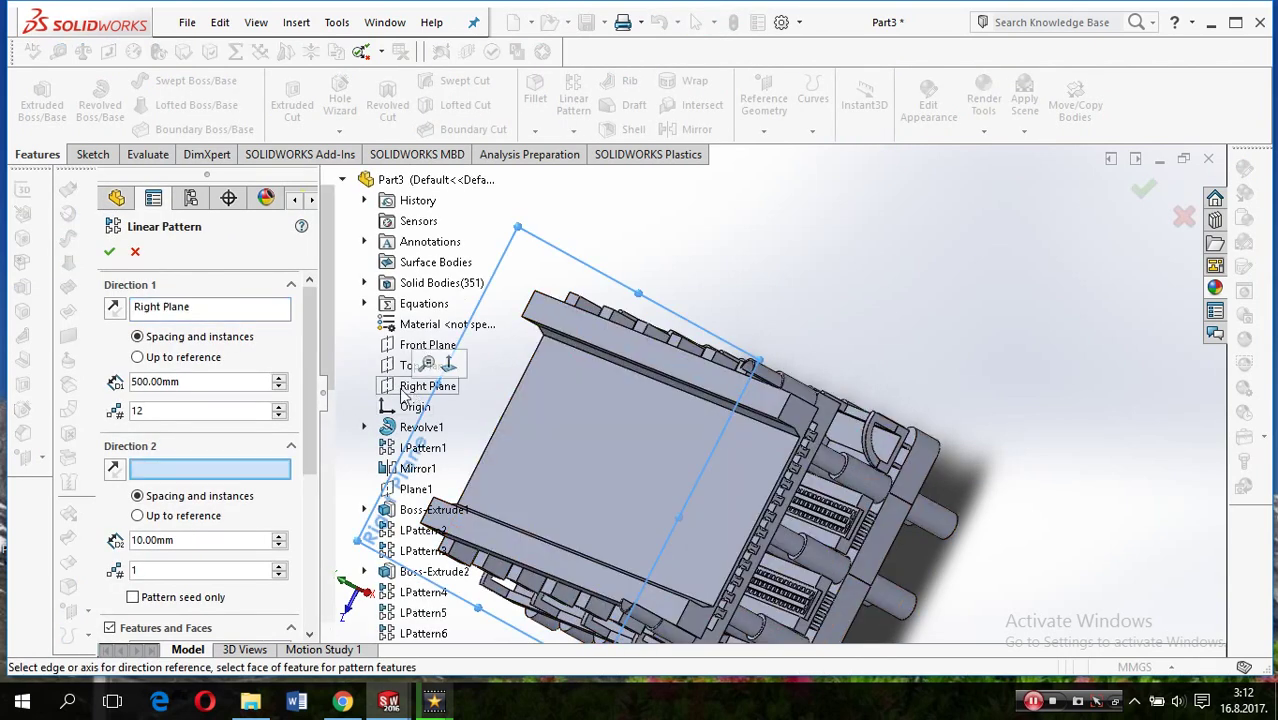
type("2000")
key("Return")
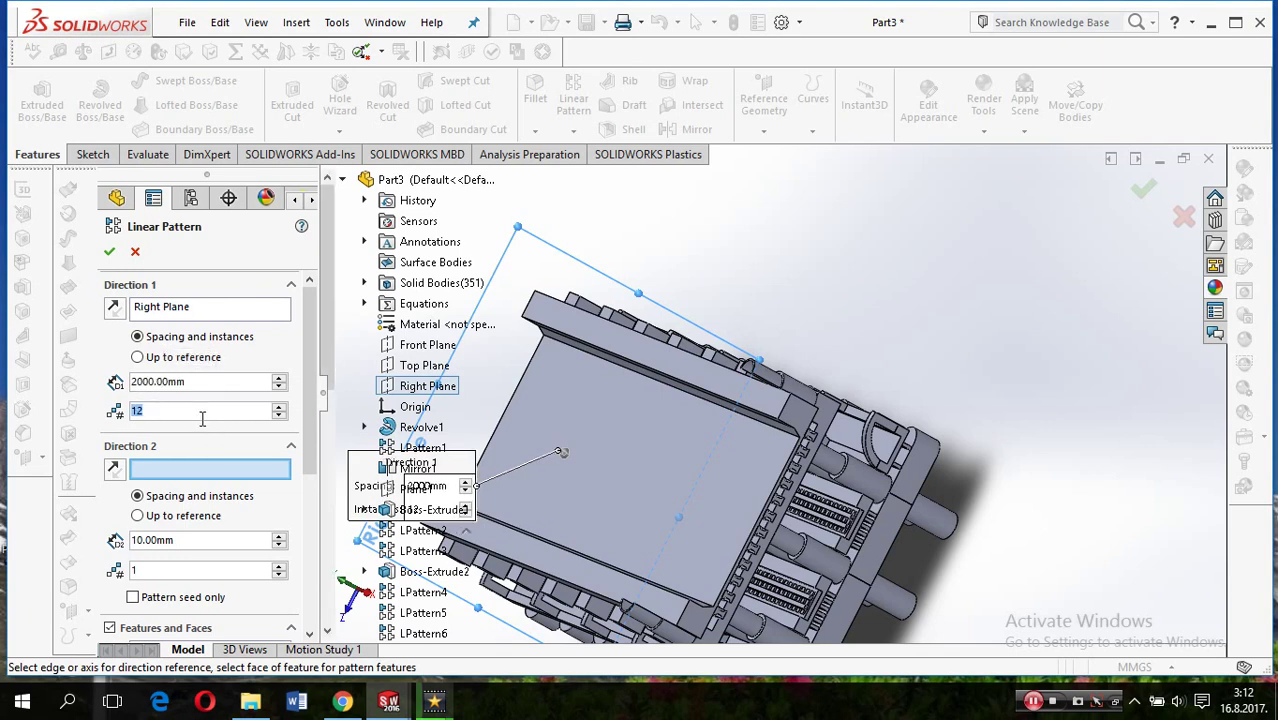
type("8")
left_click(772, 394)
scroll(188, 570, "down", 2)
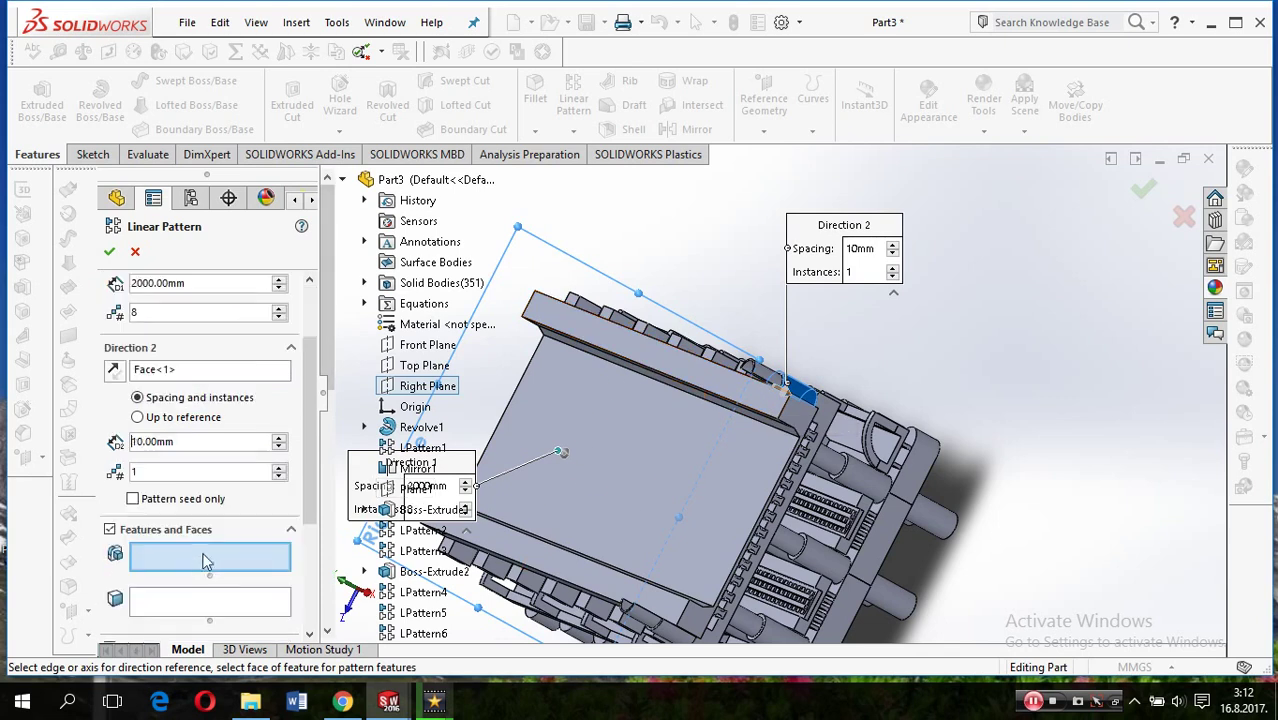
scroll(175, 600, "down", 3)
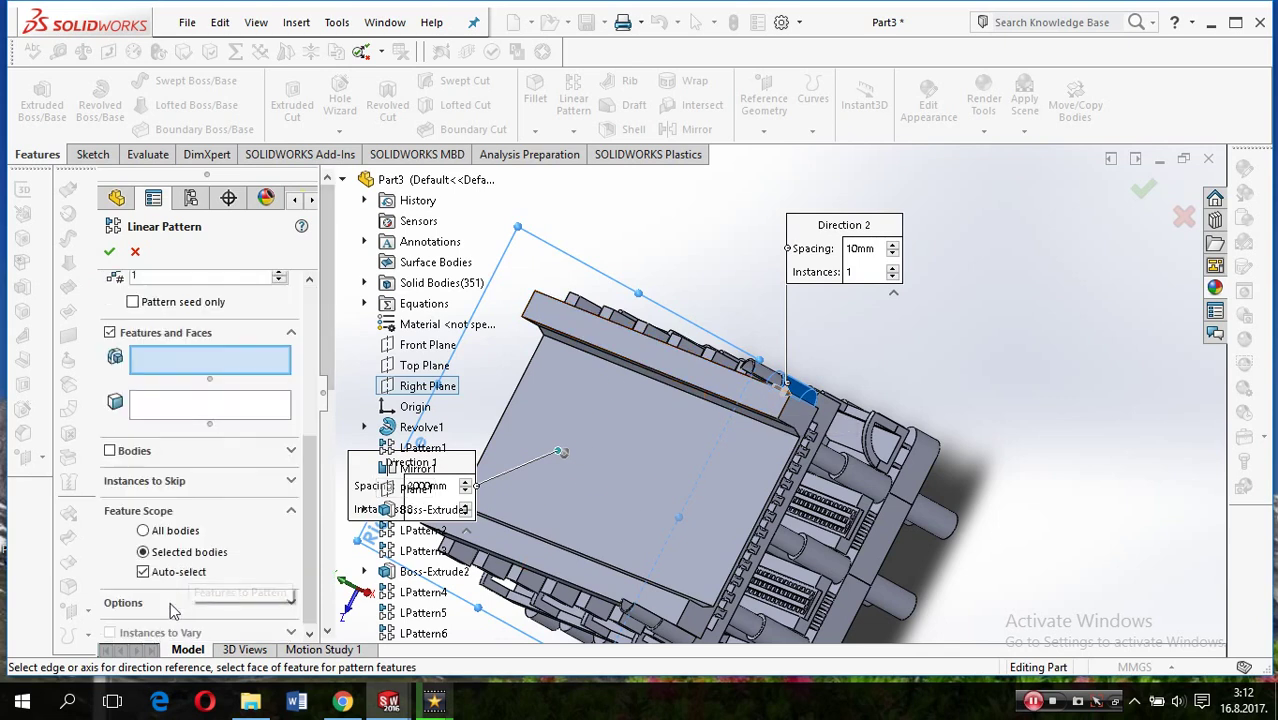
Add bodies Boss-Extrude17 and Boss-Extrude18 to the pattern, reverse direction 1, and confirm
left_click(170, 455)
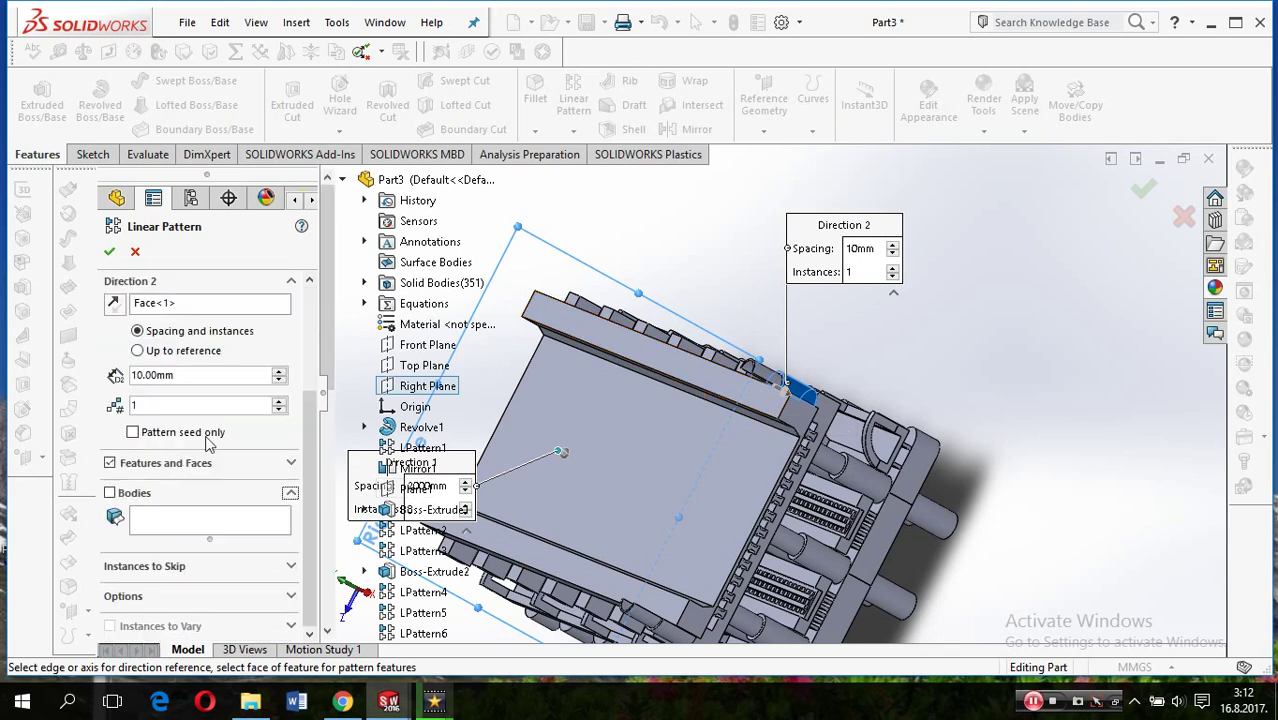
left_click(130, 497)
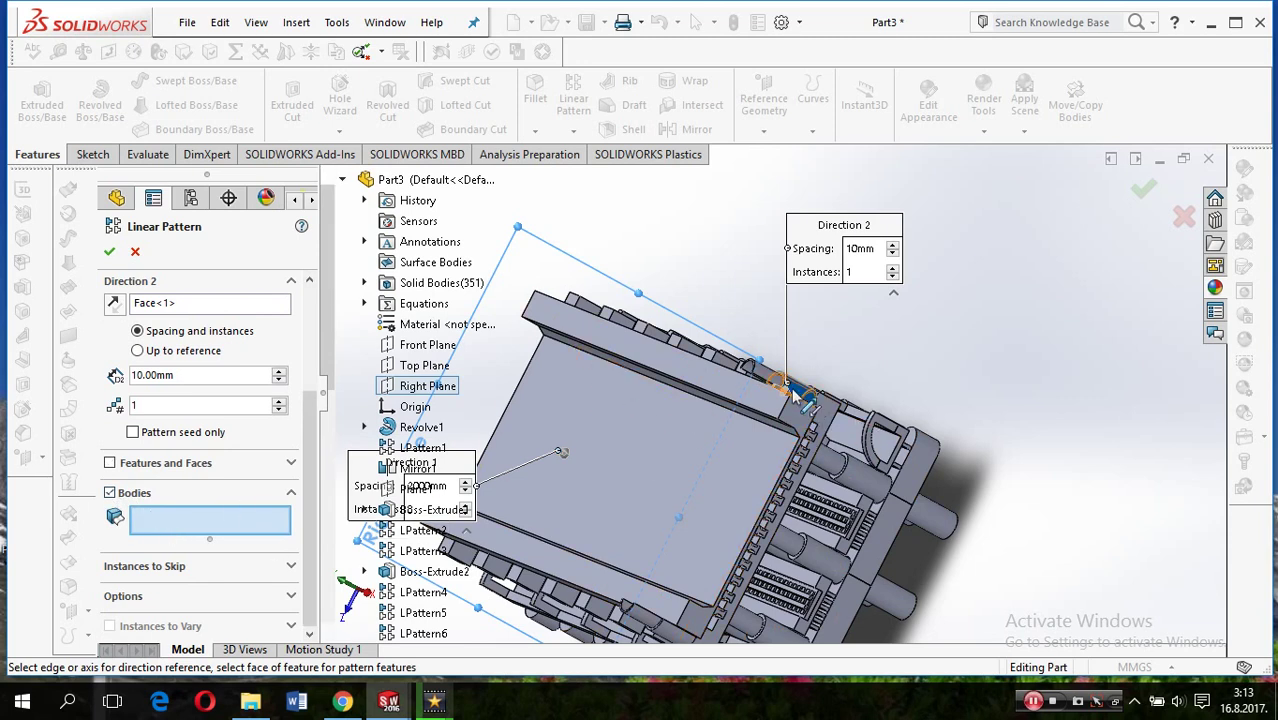
left_click(800, 393)
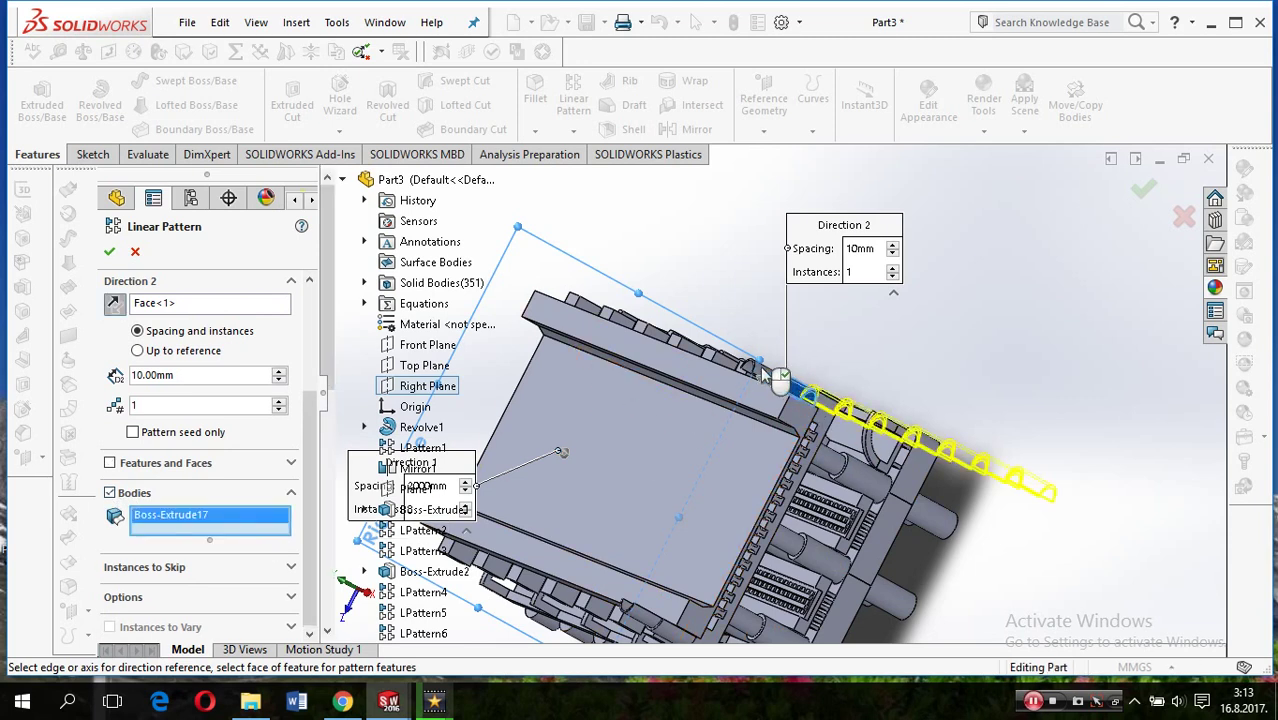
scroll(762, 372, "down", 1)
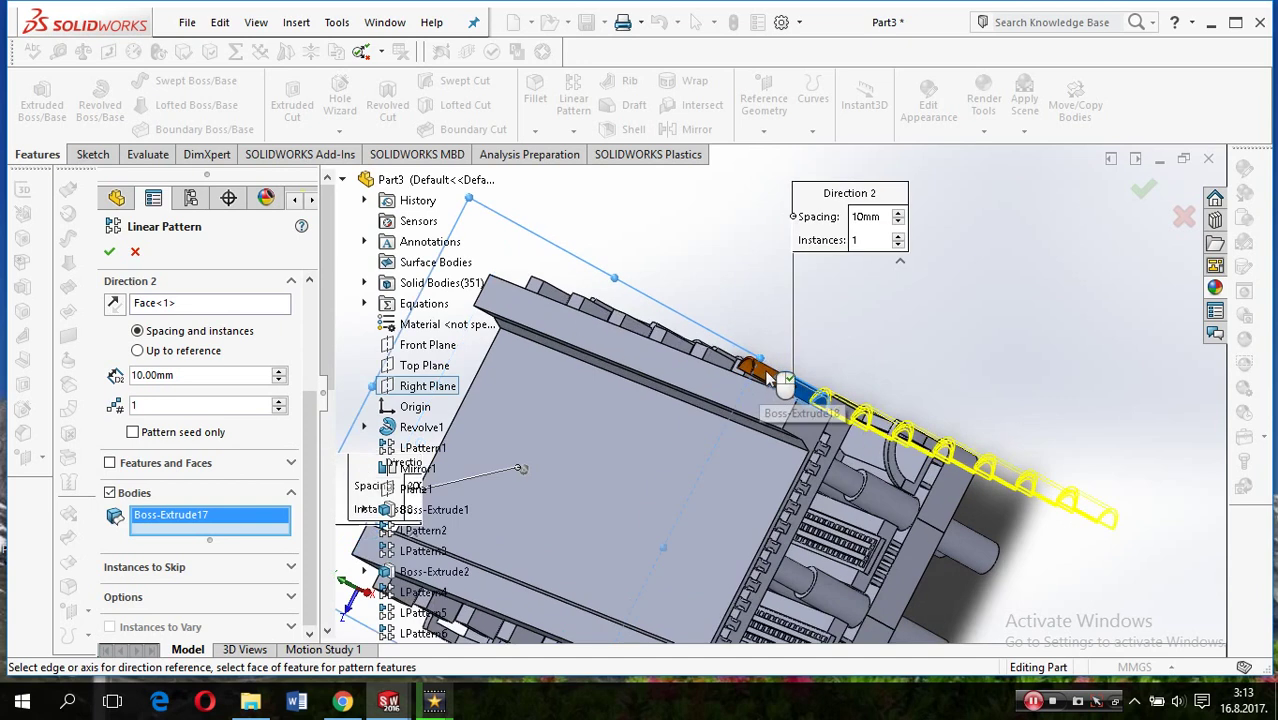
scroll(768, 378, "down", 1)
left_click(770, 378)
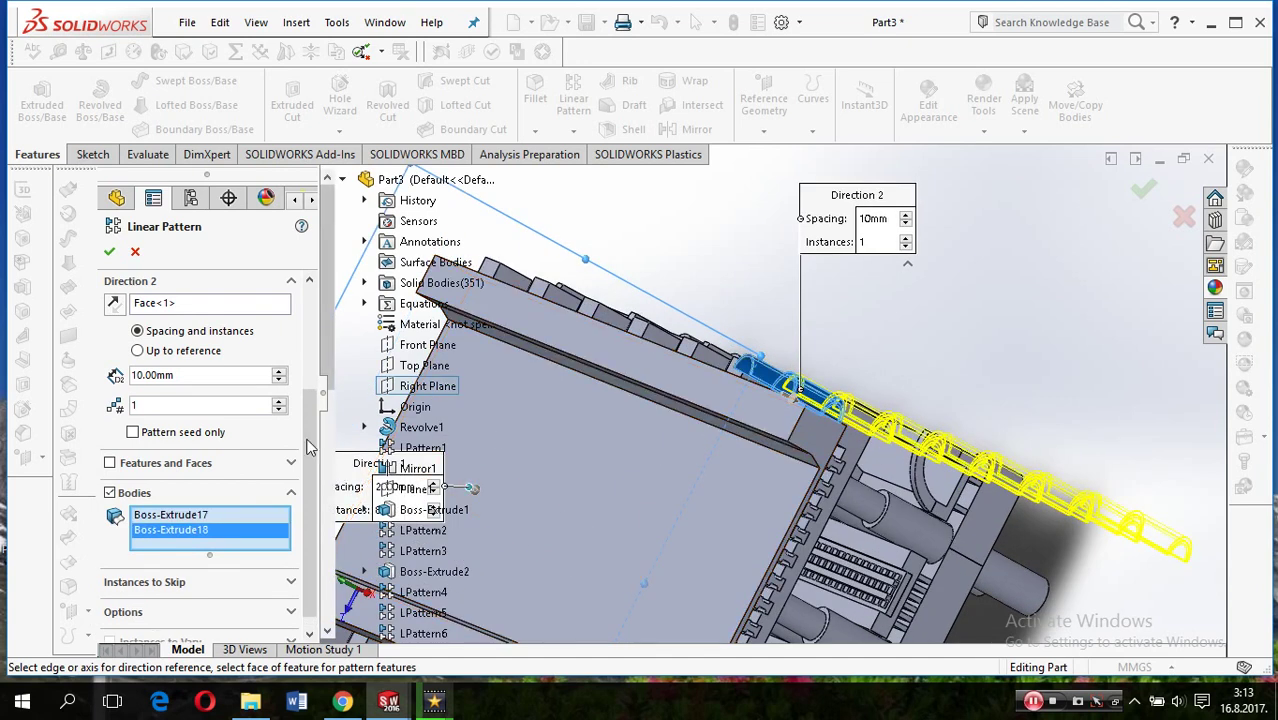
scroll(176, 410, "up", 1)
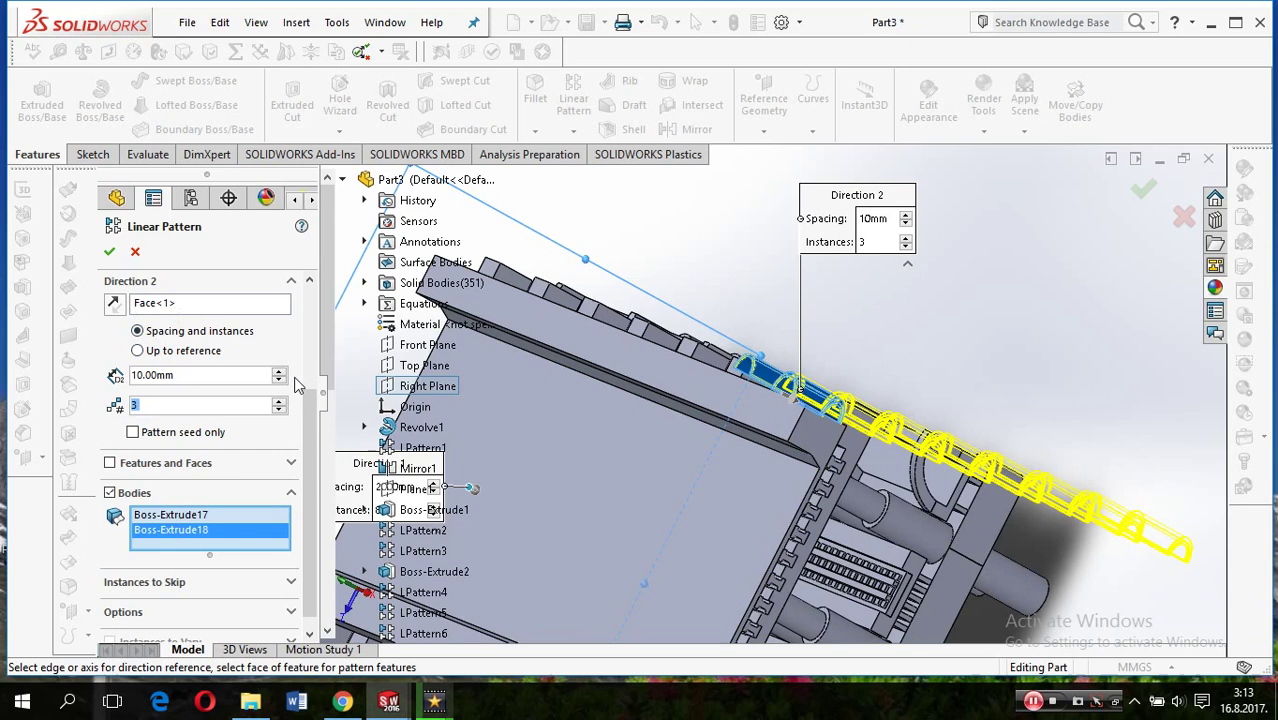
scroll(310, 450, "up", 3)
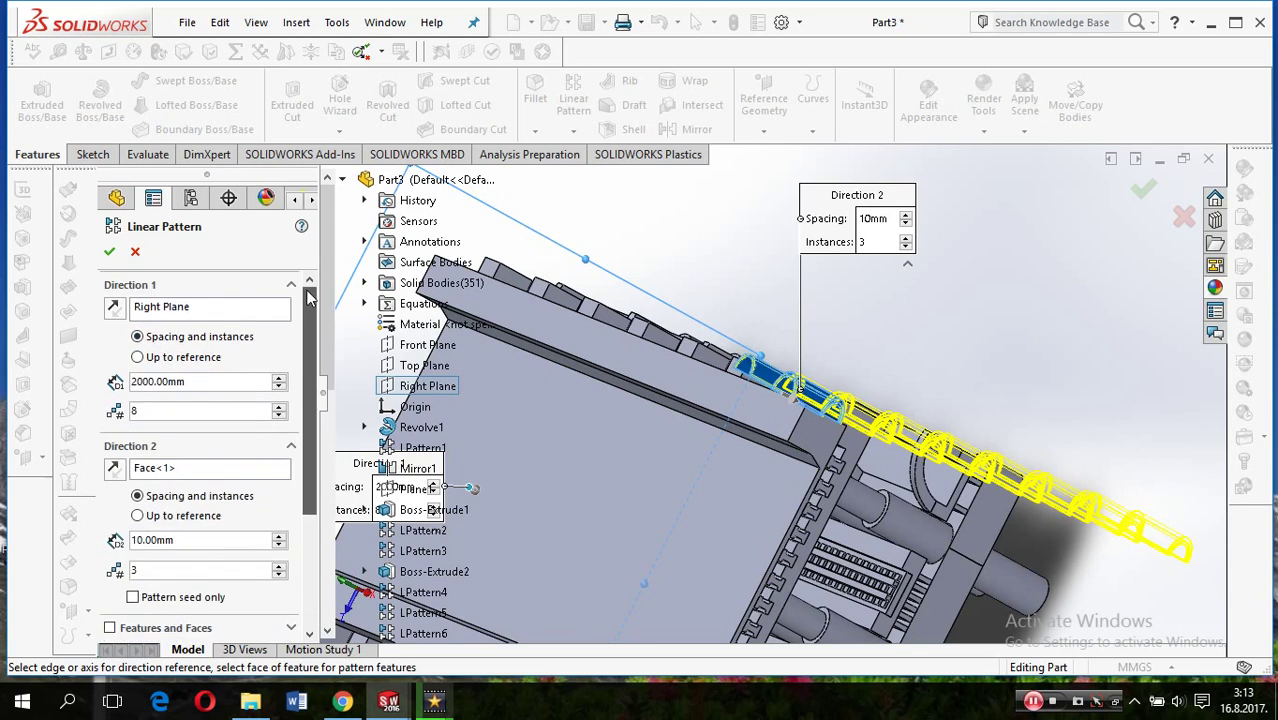
left_click(113, 308)
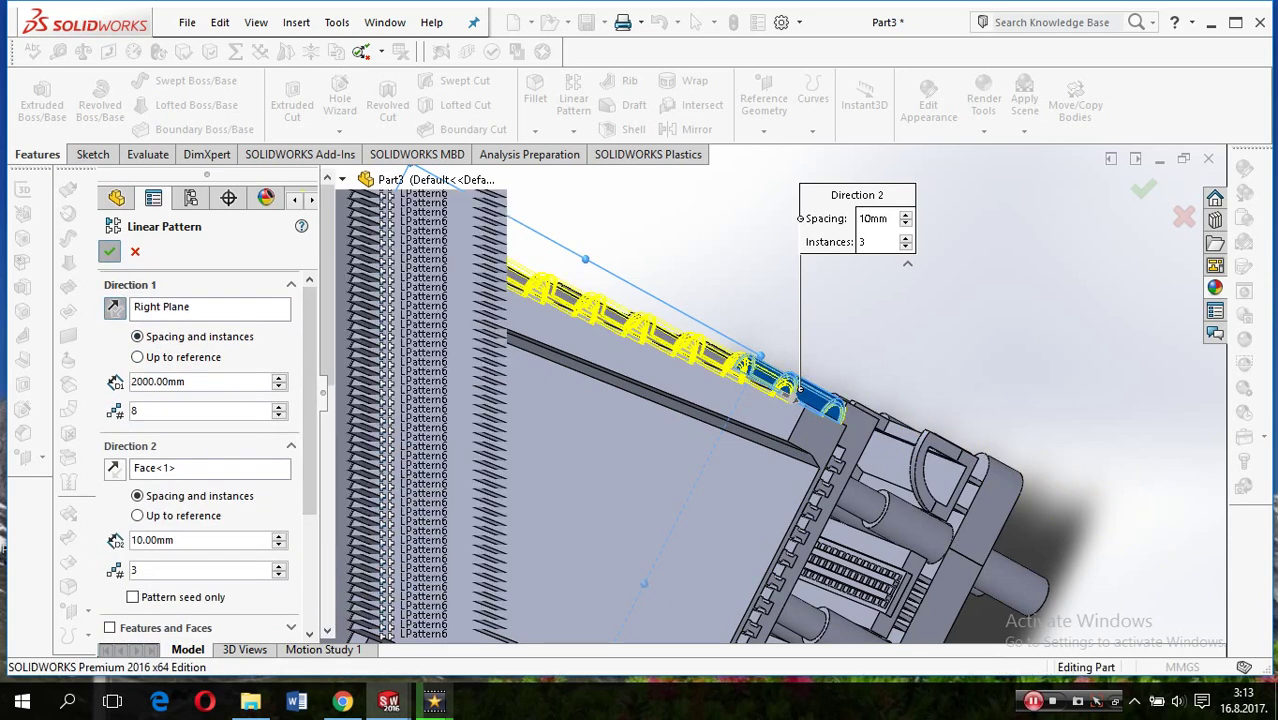
key("Return")
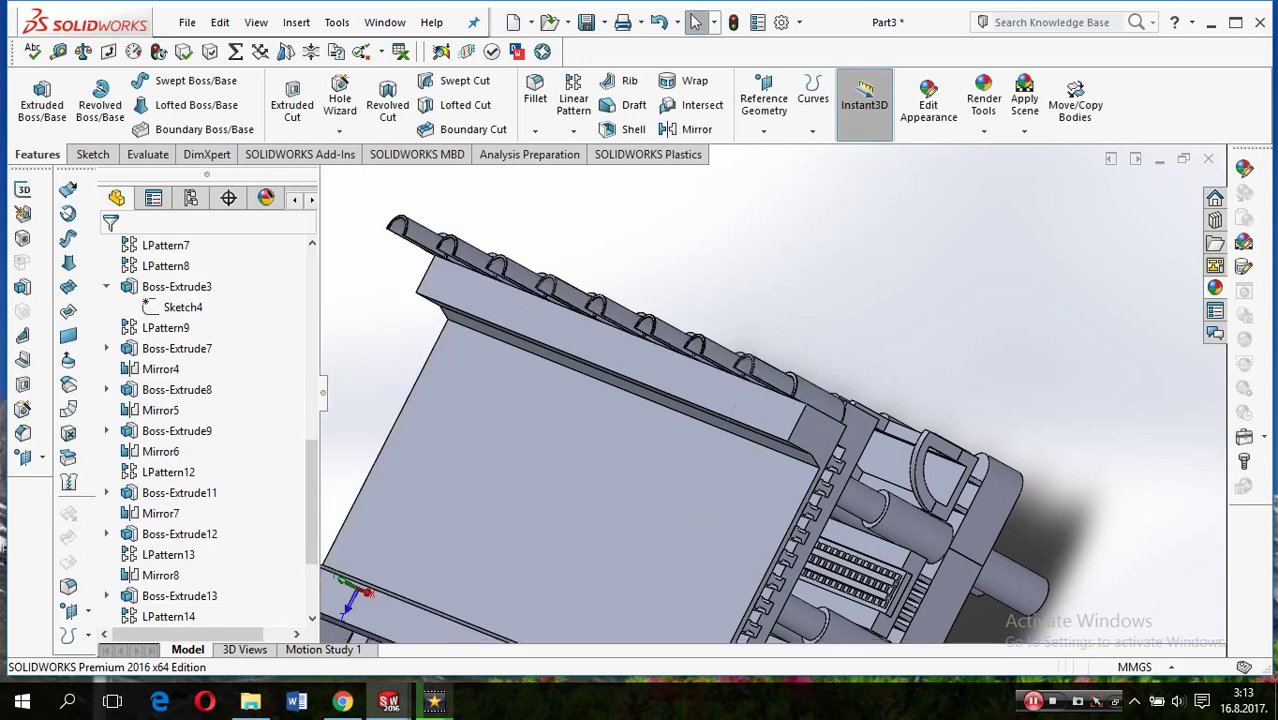
left_click(760, 135)
left_click(673, 207)
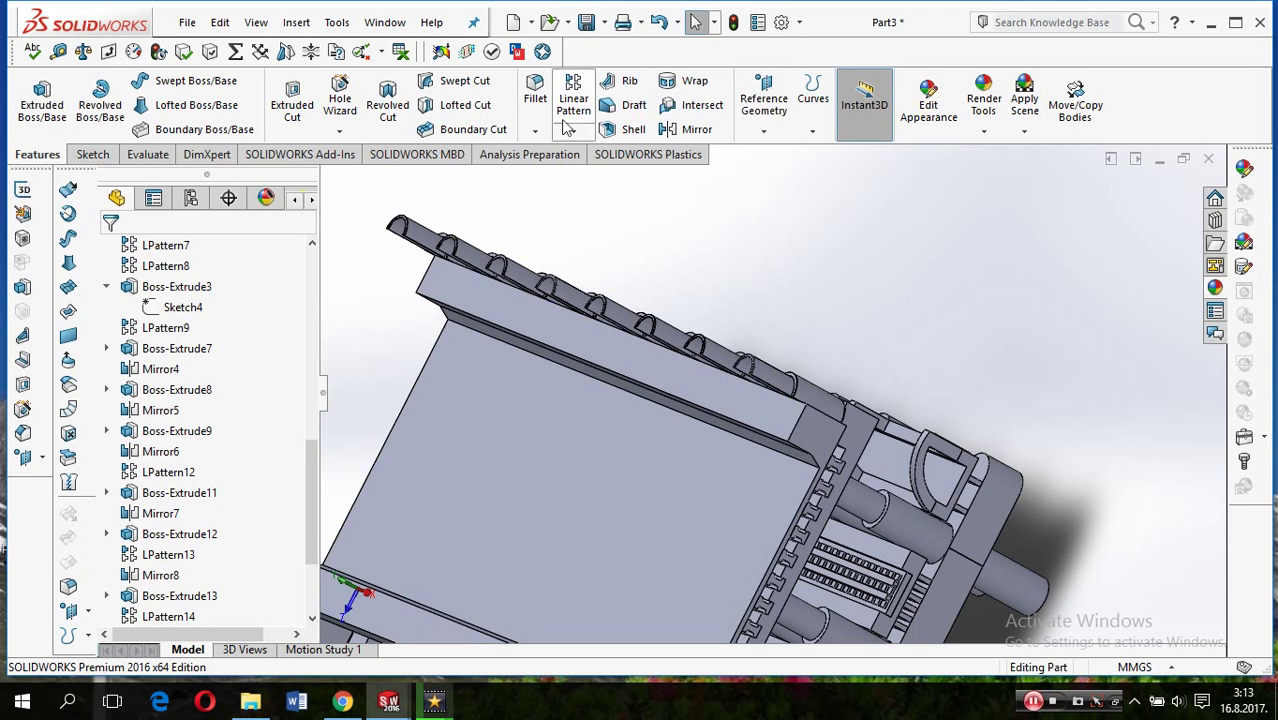
left_click(697, 129)
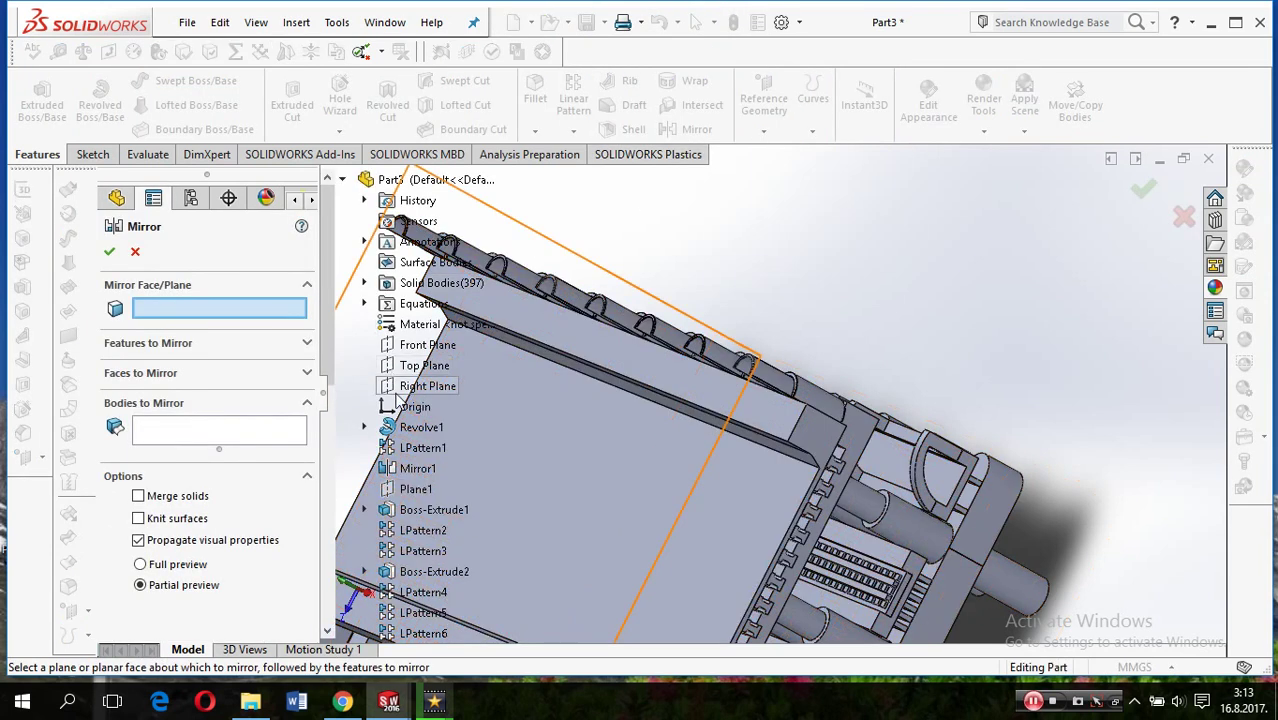
left_click(398, 347)
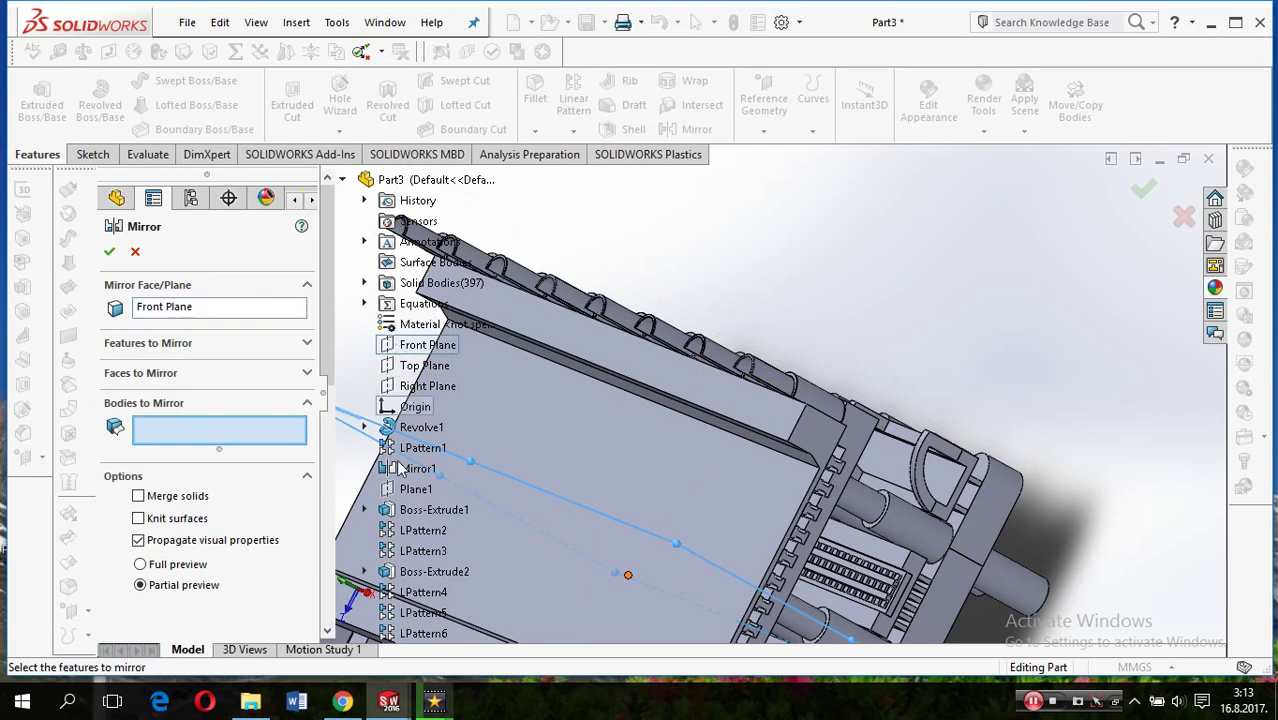
scroll(400, 450, "down", 2)
scroll(400, 541, "down", 3)
scroll(400, 541, "down", 4)
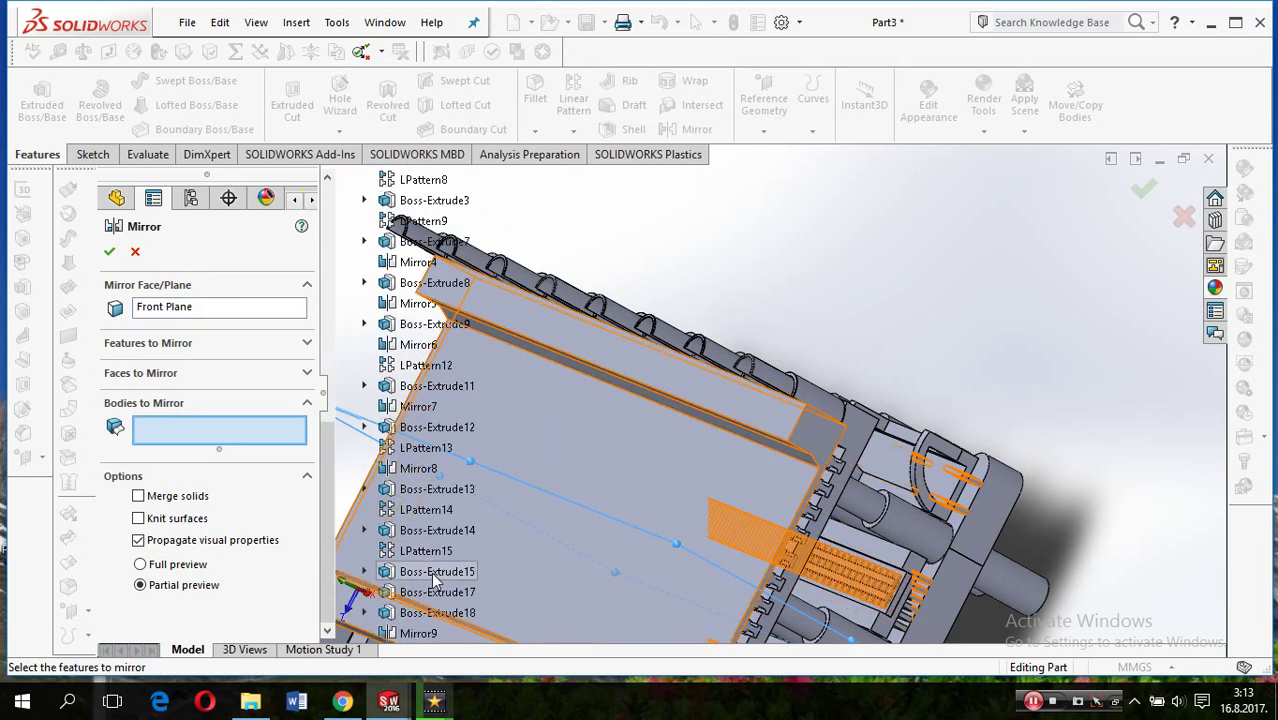
scroll(410, 580, "down", 1)
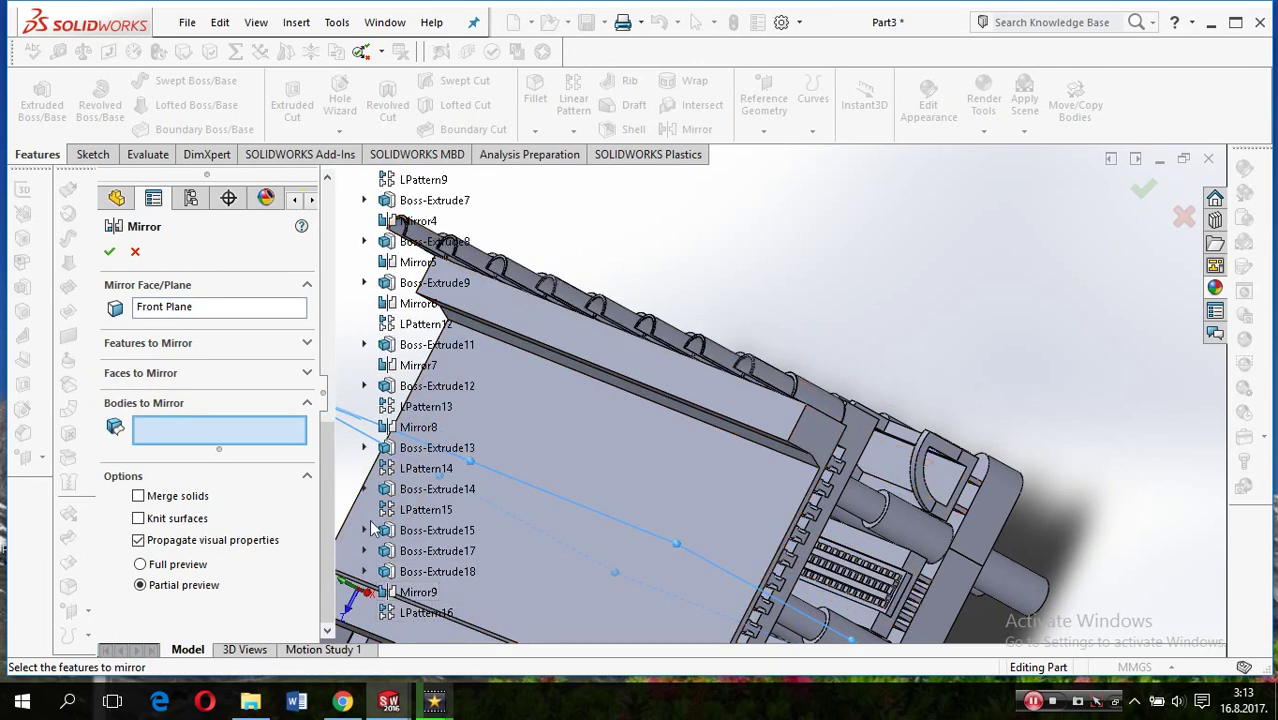
left_click(284, 371)
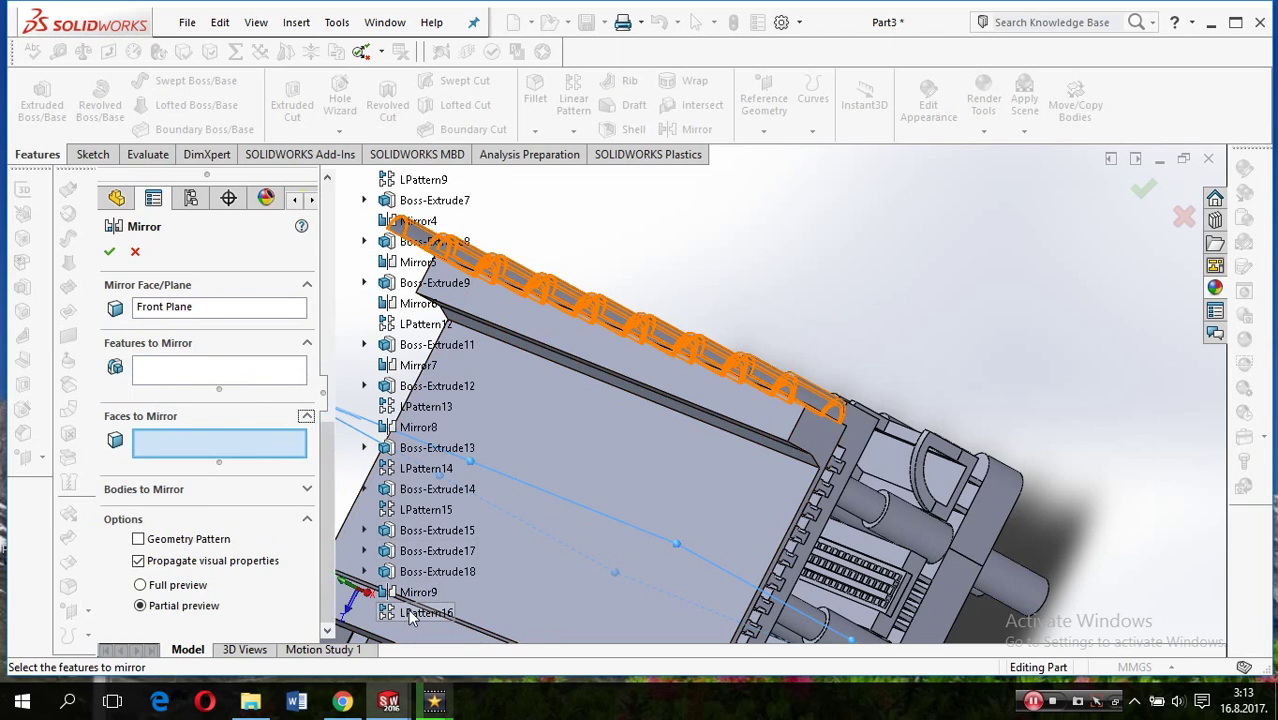
left_click(184, 369)
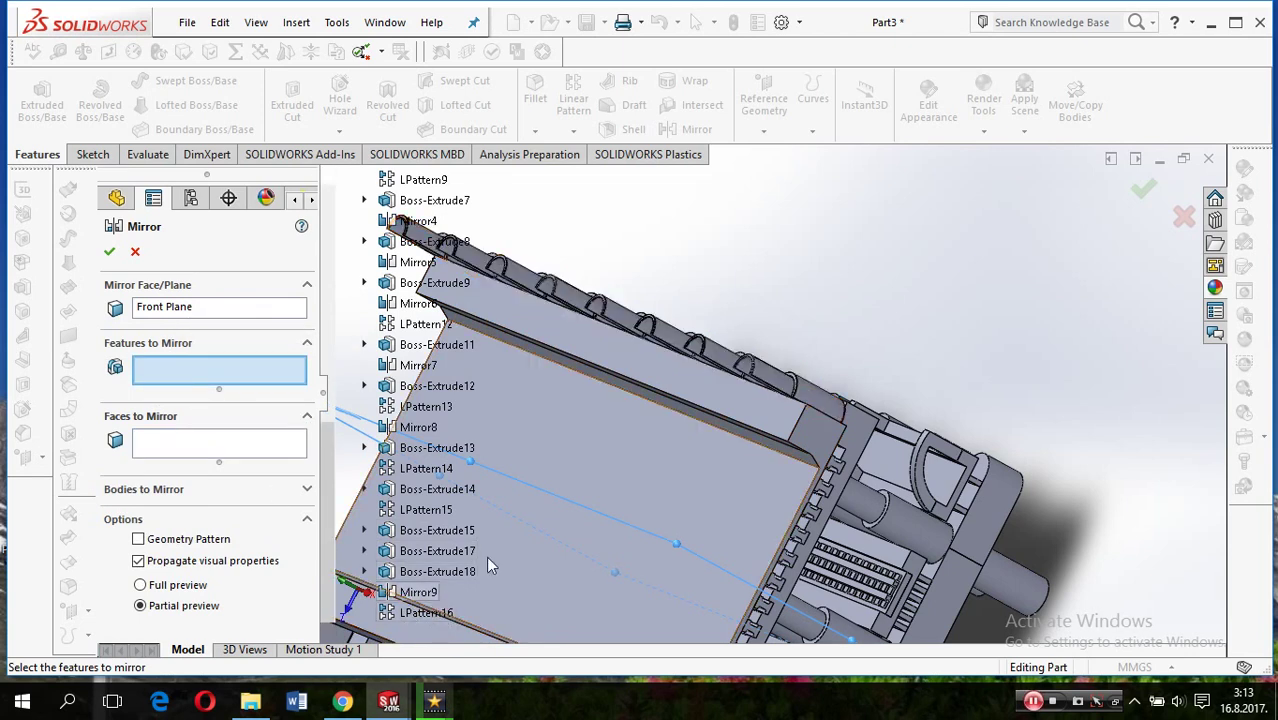
left_click(136, 252)
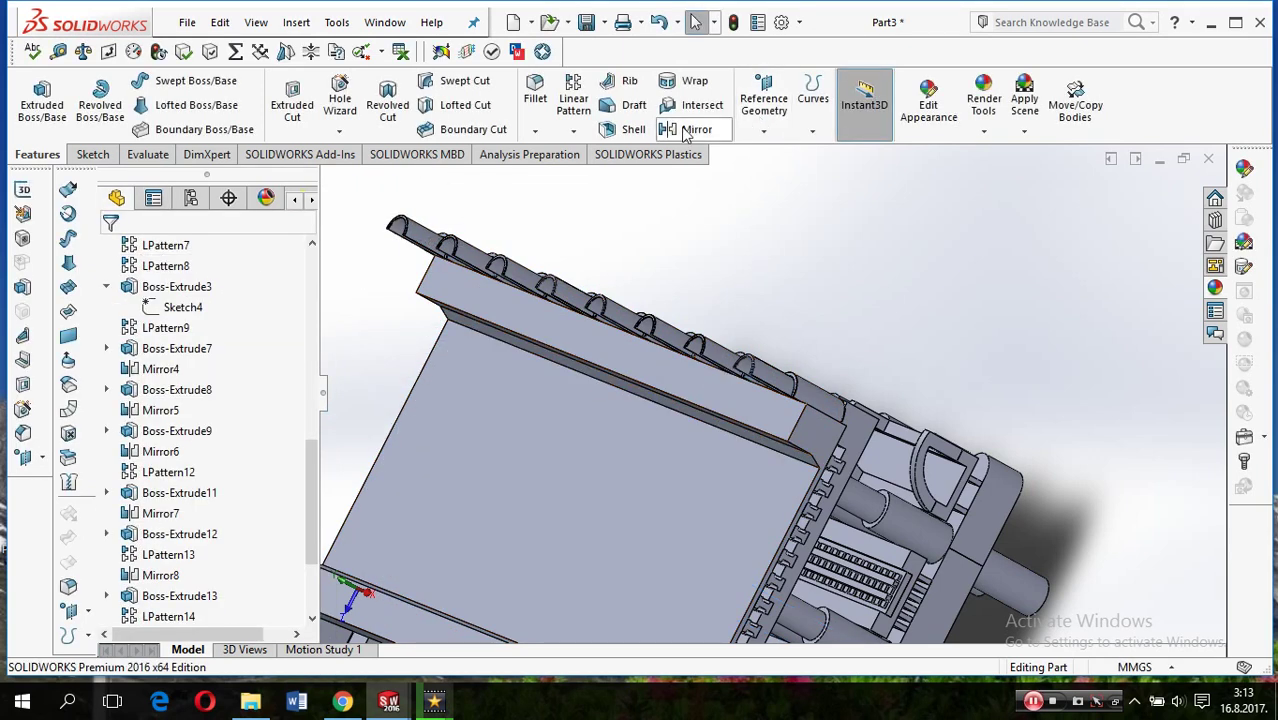
Set up a Mirror about the Front Plane in bodies-to-mirror mode
left_click(690, 129)
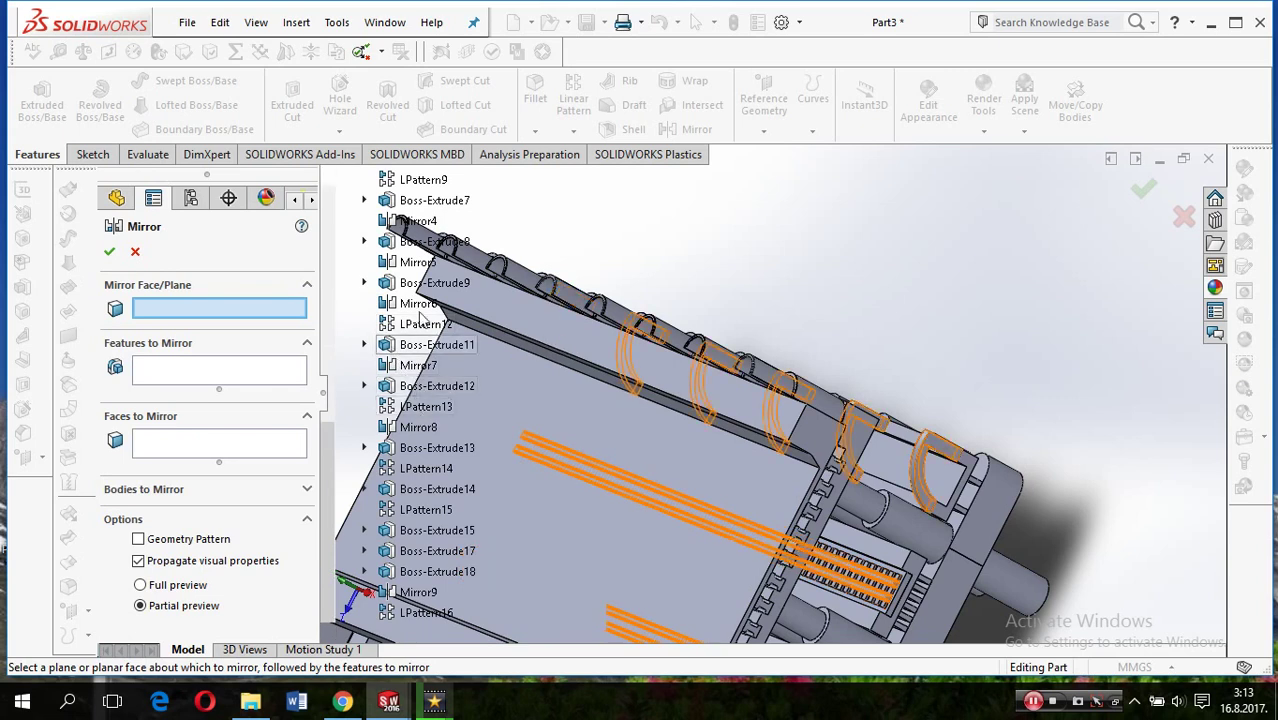
scroll(420, 318, "up", 3)
scroll(418, 340, "up", 4)
scroll(415, 365, "up", 3)
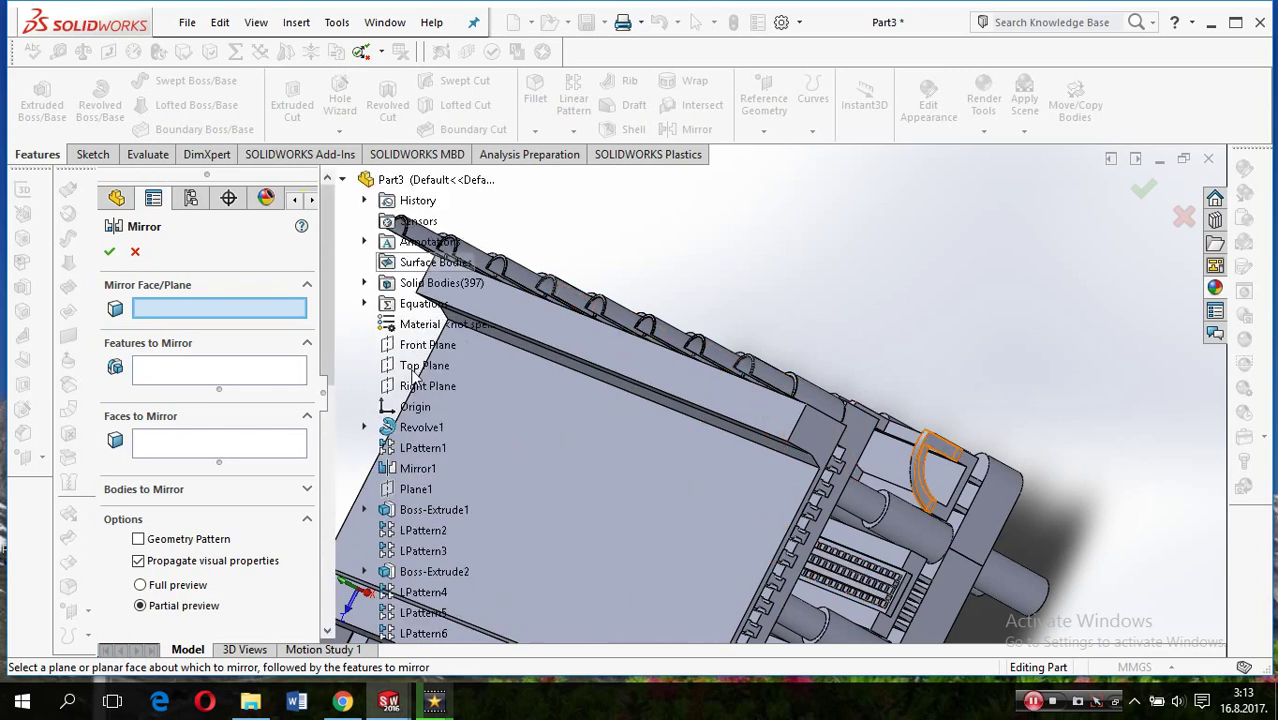
left_click(411, 350)
left_click(195, 500)
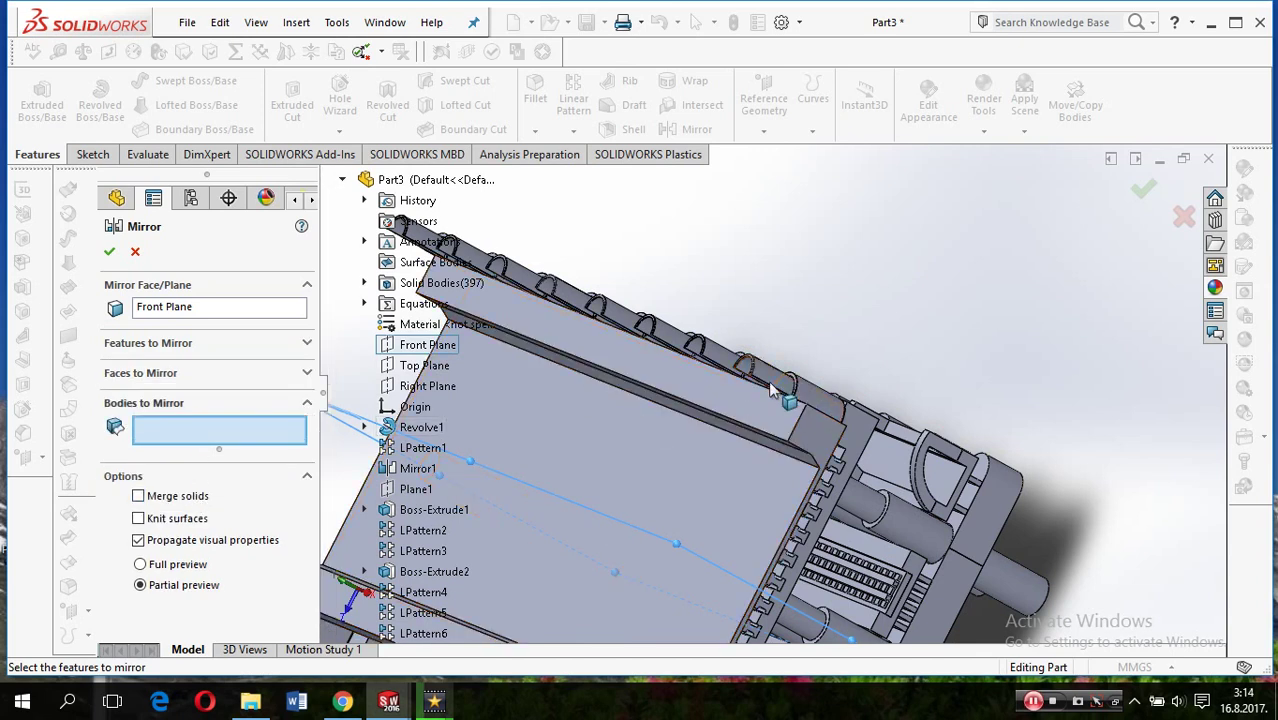
middle_click_drag(868, 345, 844, 380)
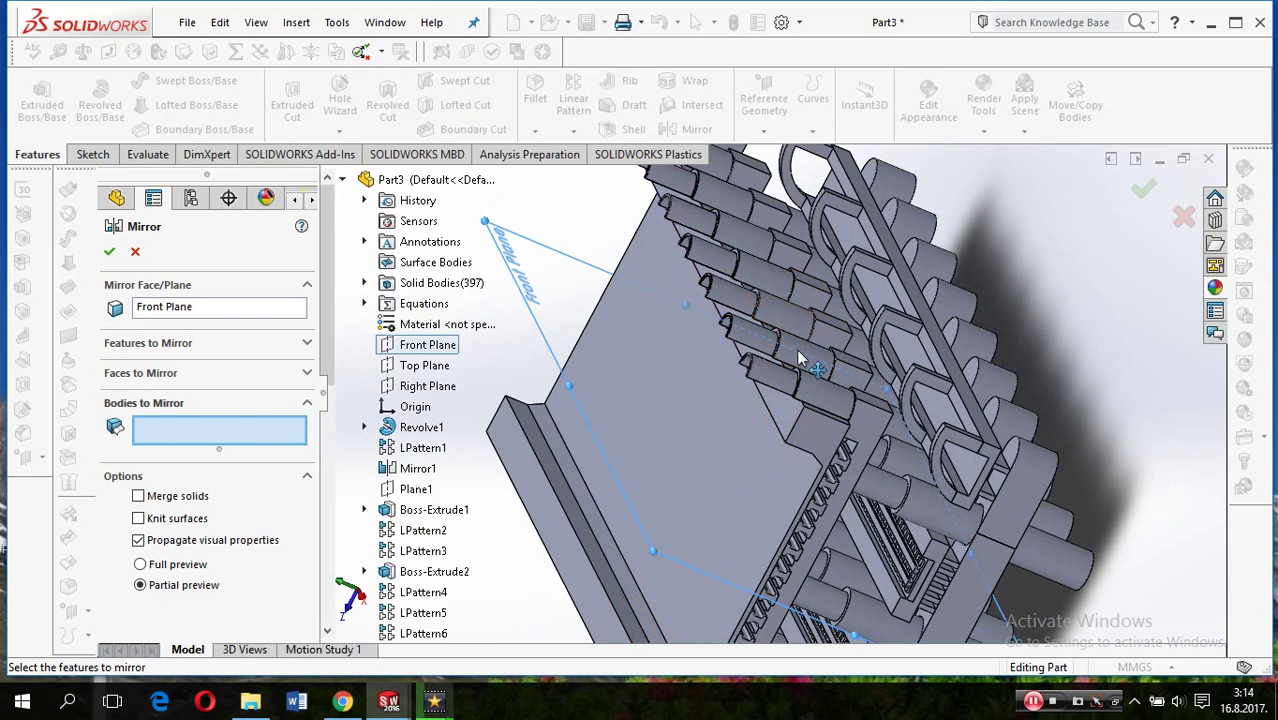
Add every patterned pipe lamp body to the mirror set and confirm
left_click(752, 345)
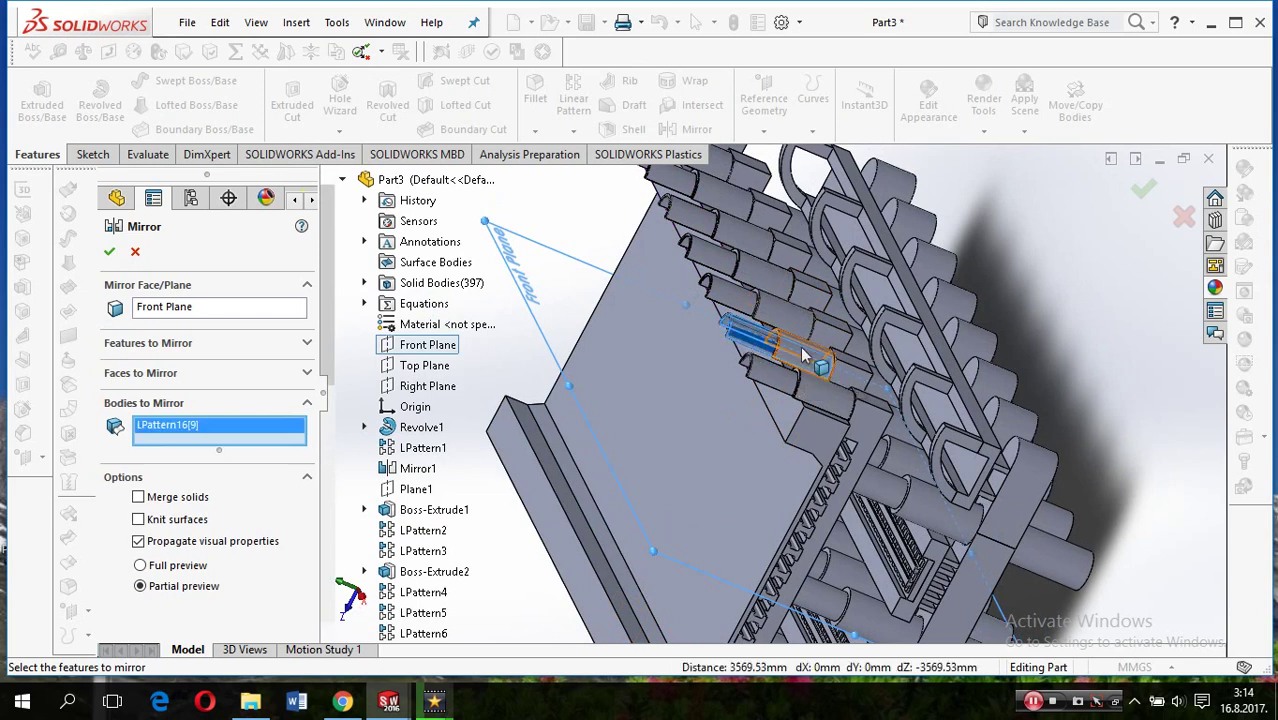
left_click(790, 358)
left_click(800, 336)
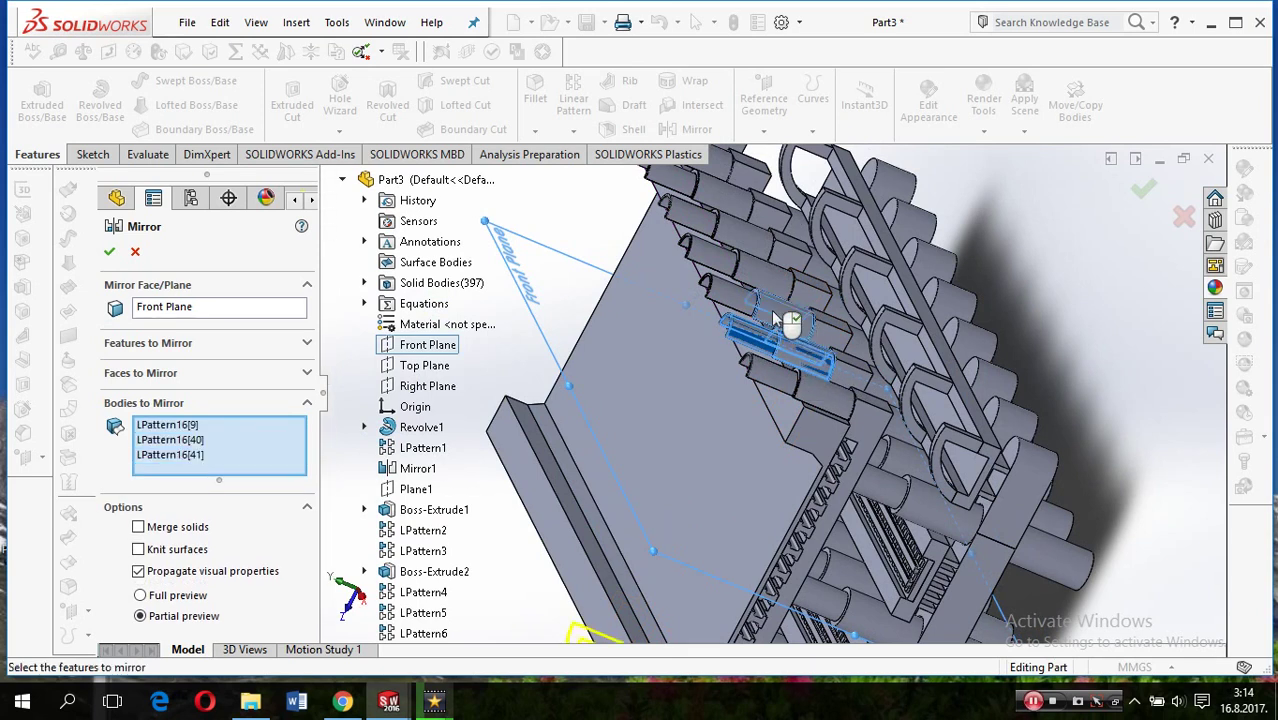
left_click(752, 295)
left_click(762, 276)
left_click(740, 264)
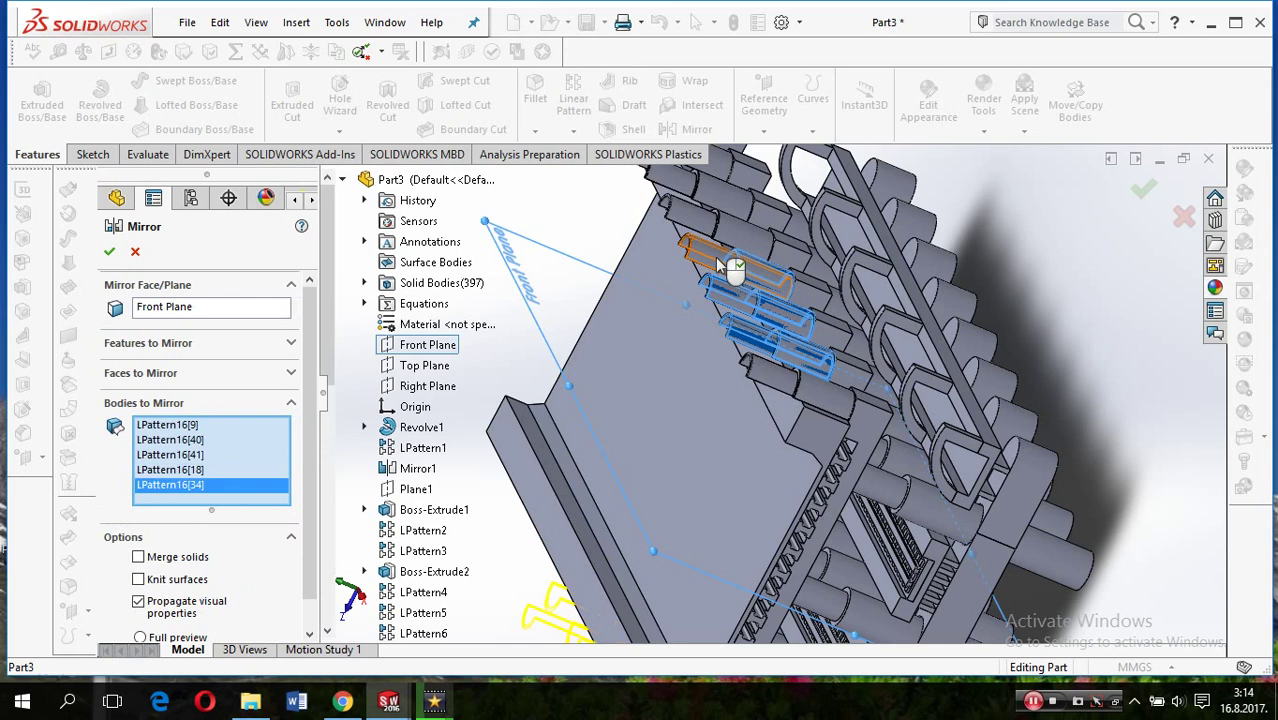
left_click(728, 232)
left_click(712, 210)
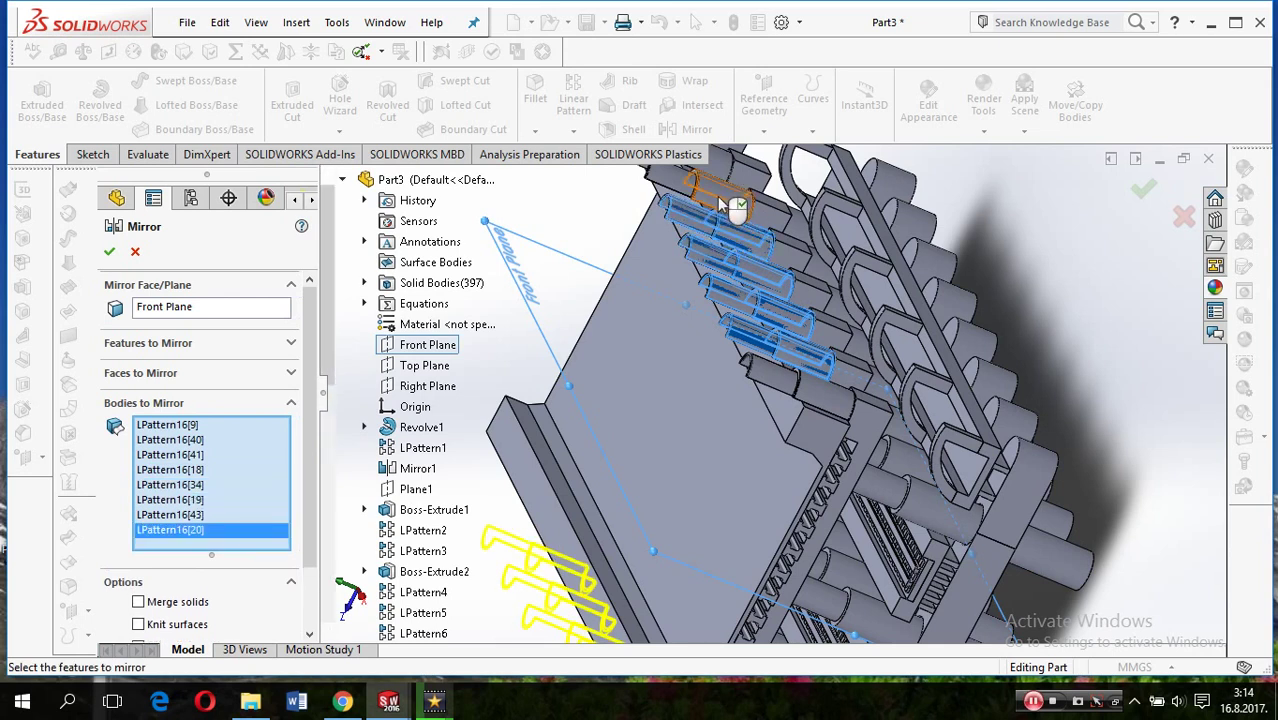
left_click(699, 196)
left_click(699, 196)
middle_click_drag(699, 196, 713, 228)
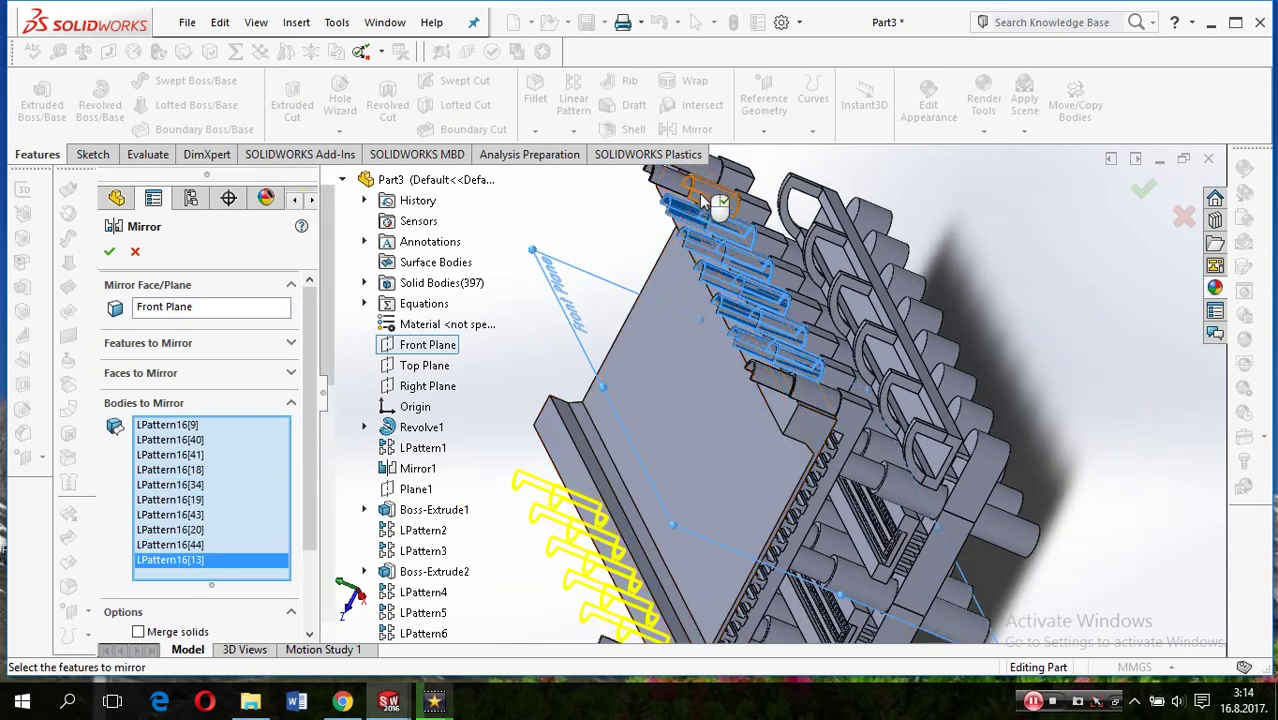
left_click(712, 230)
left_click(700, 214)
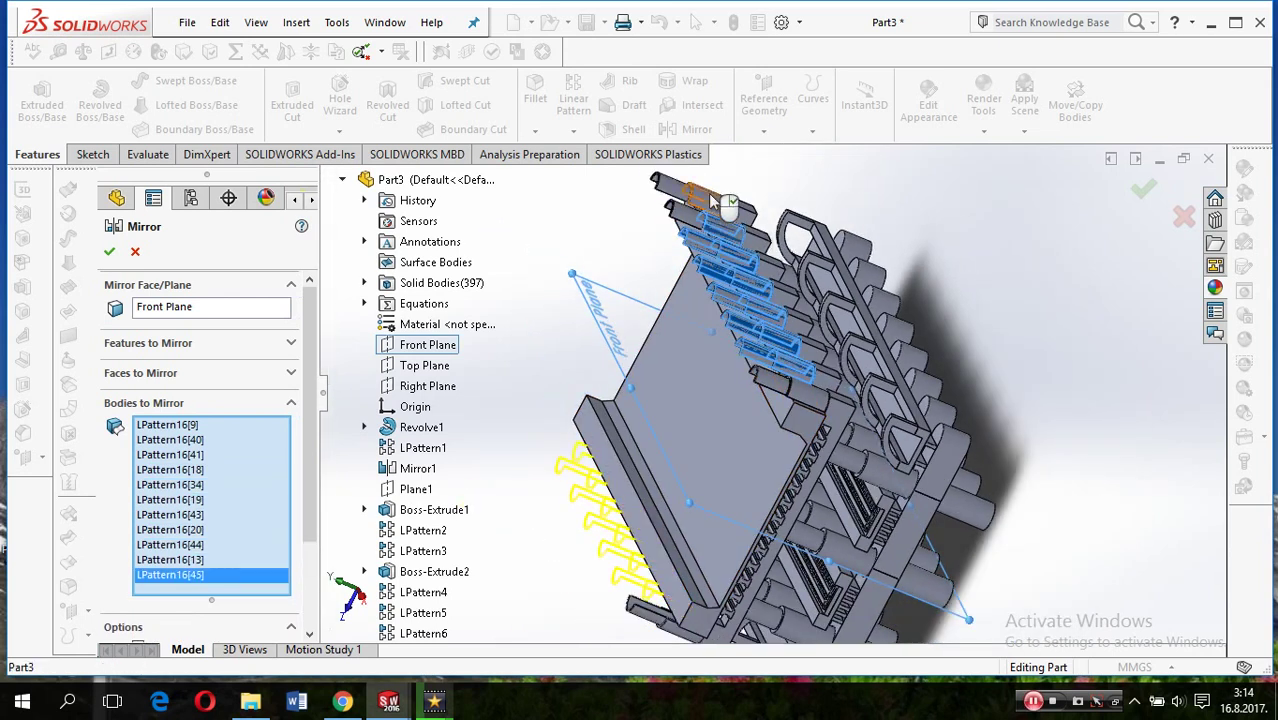
left_click(690, 204)
left_click(702, 230)
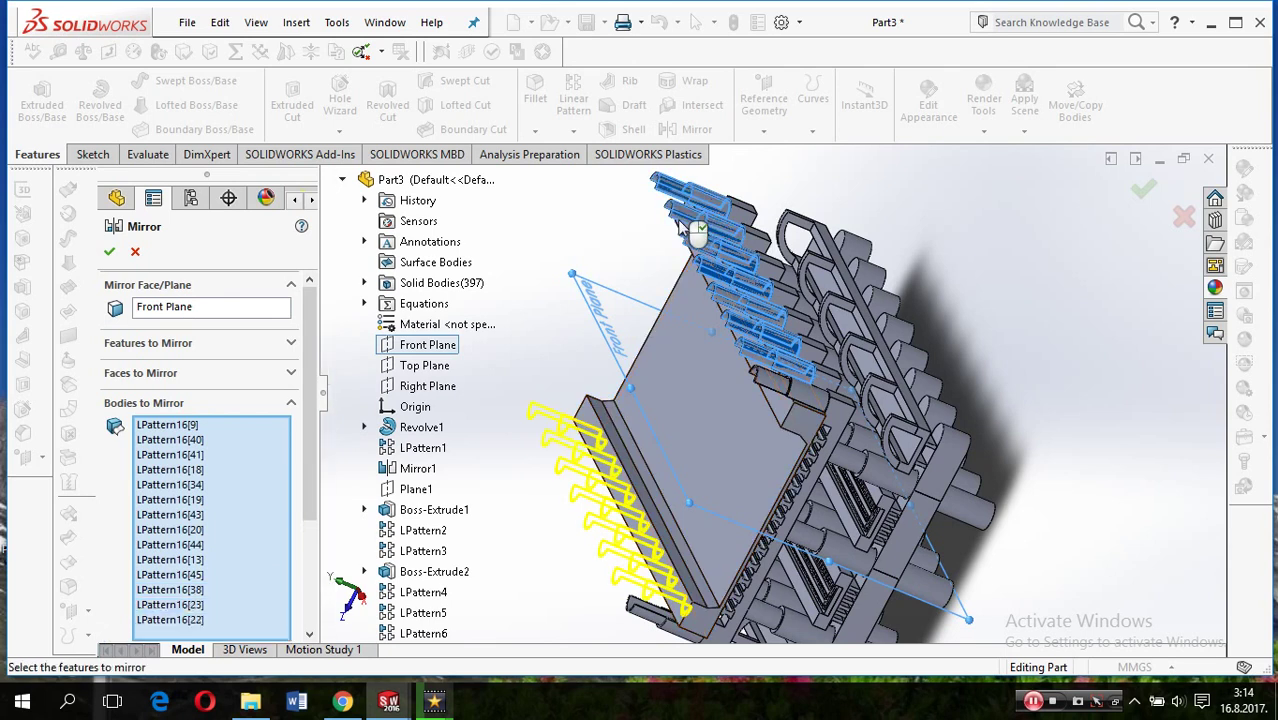
left_click(112, 253)
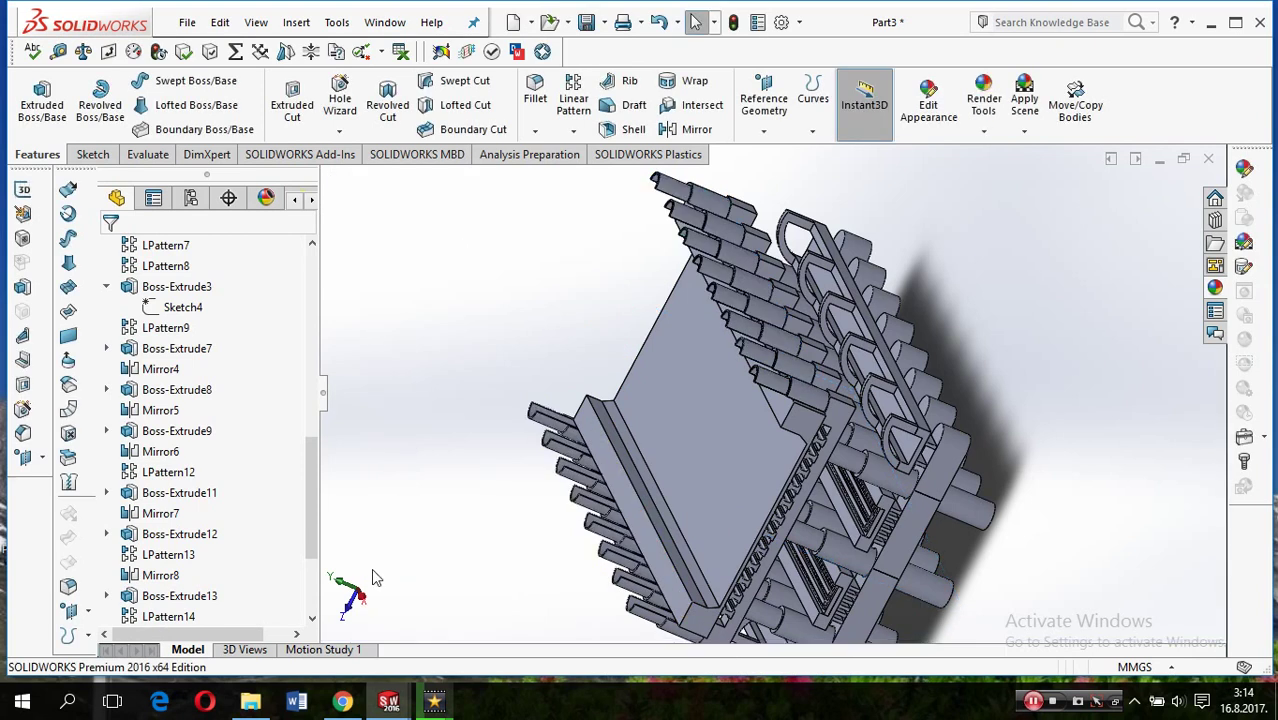
Check the mirrored lamps in front, back and left standard views
key("ctrl+1")
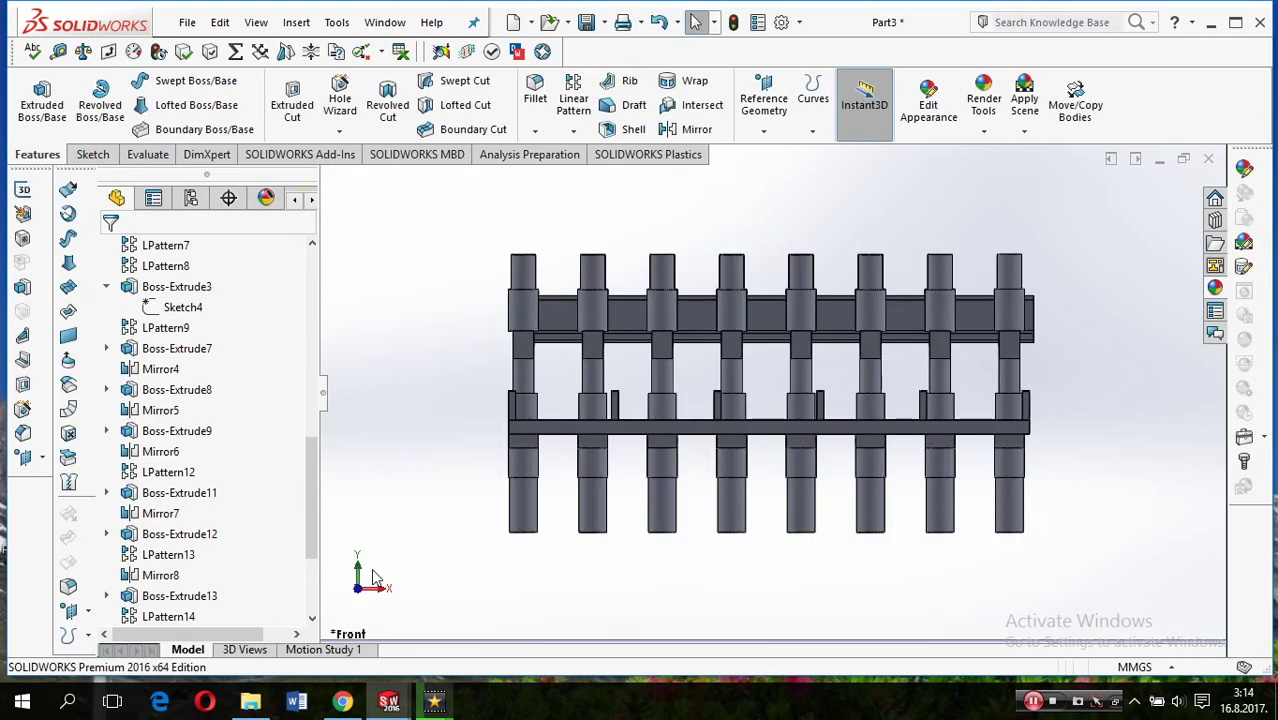
key("ctrl+2")
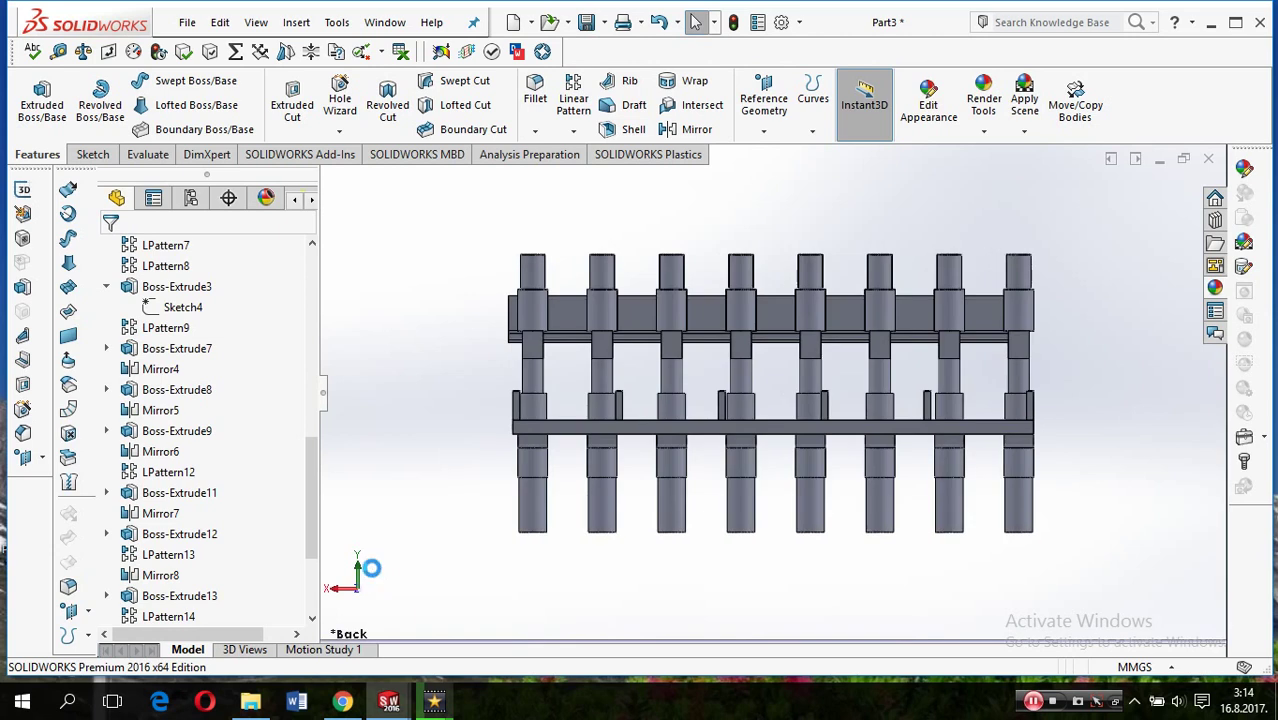
key("ctrl+1")
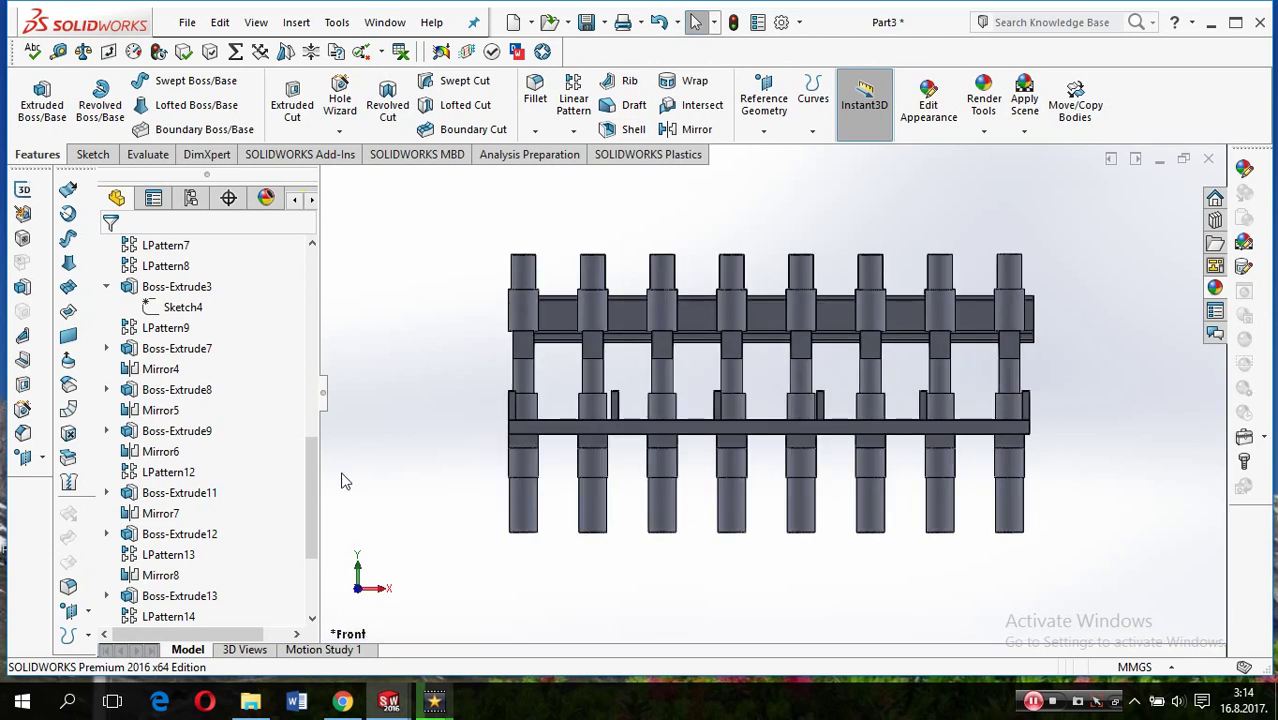
key("ctrl+3")
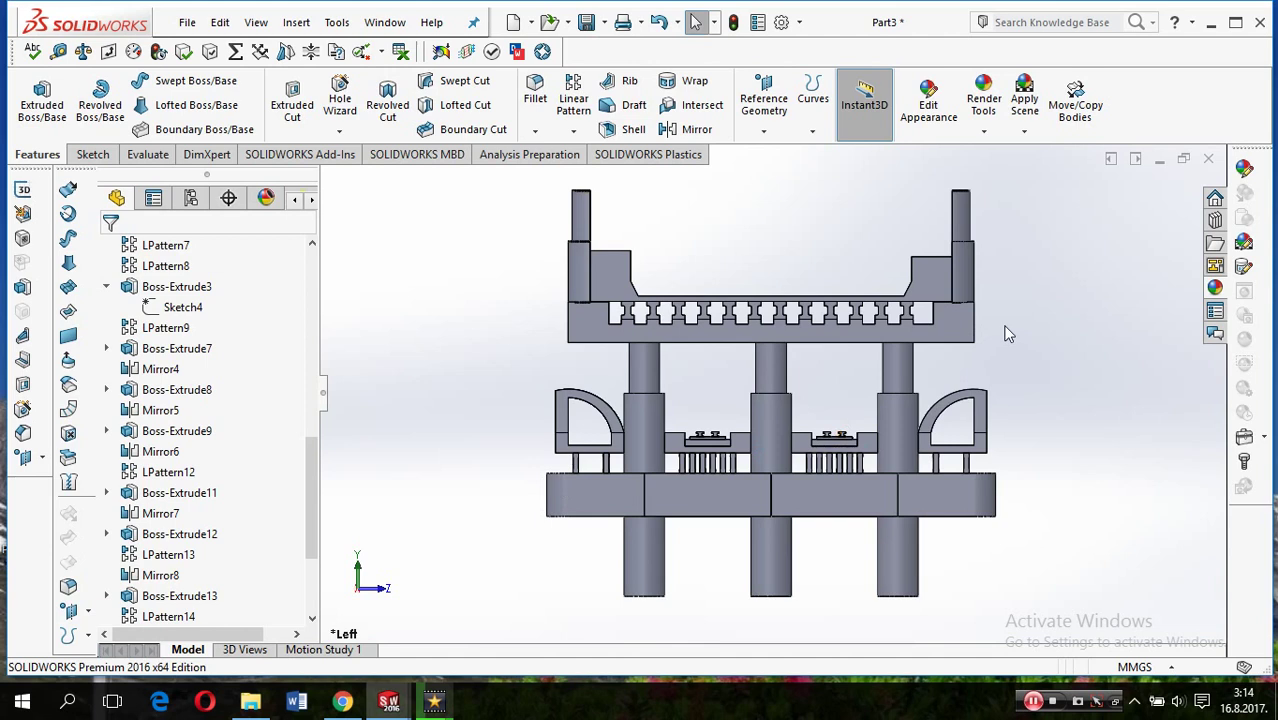
scroll(961, 308, "up", 2)
scroll(741, 305, "up", 1)
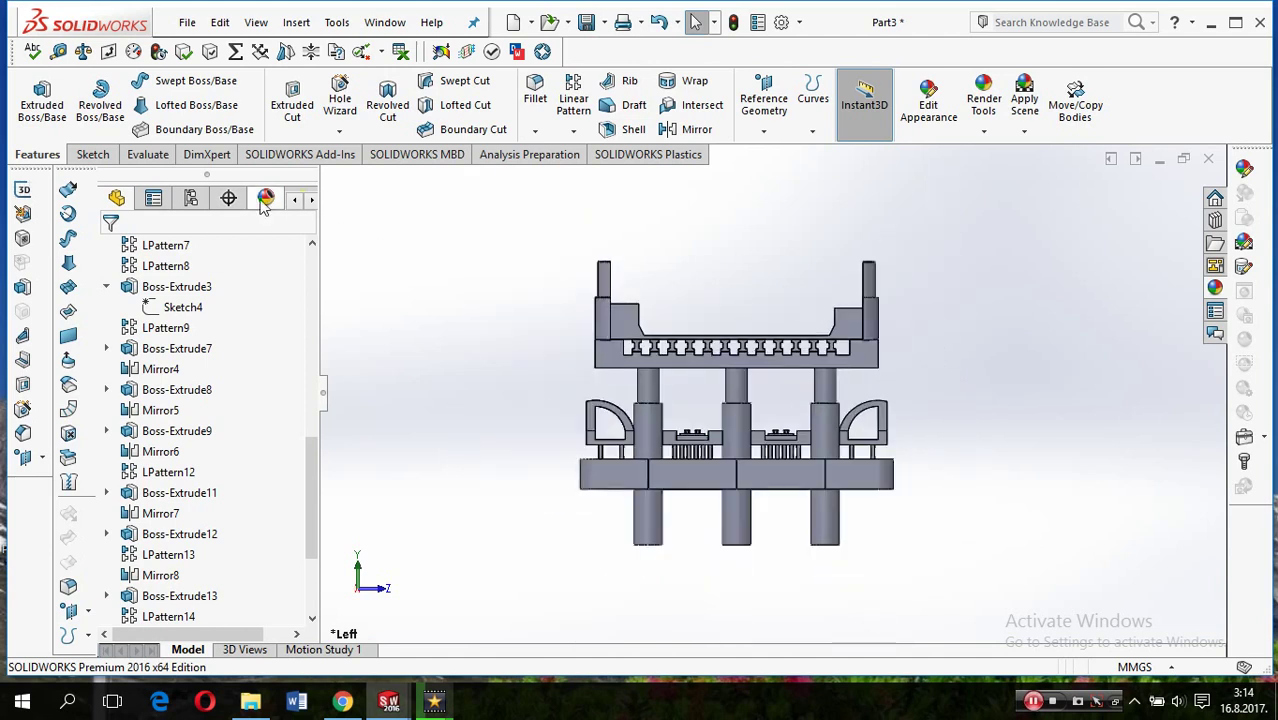
scroll(211, 327, "up", 5)
scroll(211, 327, "up", 5)
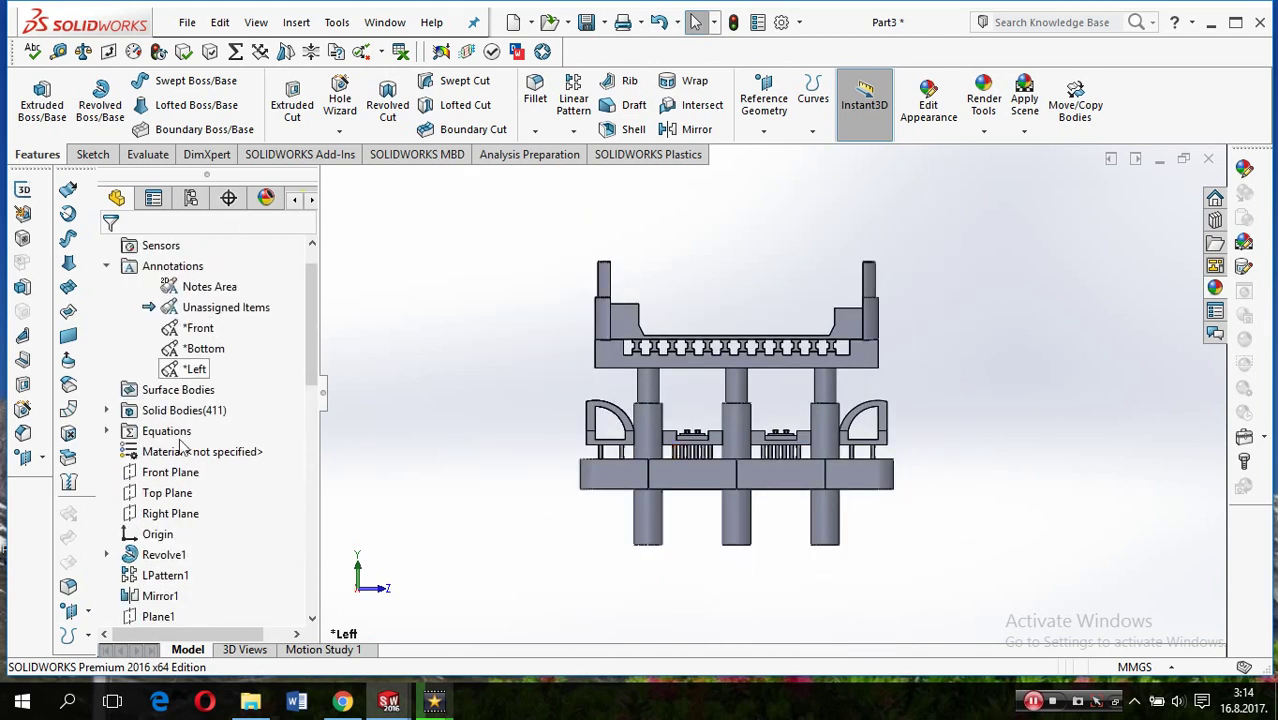
scroll(180, 460, "up", 1)
Start a new sketch, Sketch19, on the Right Plane
left_click(170, 554)
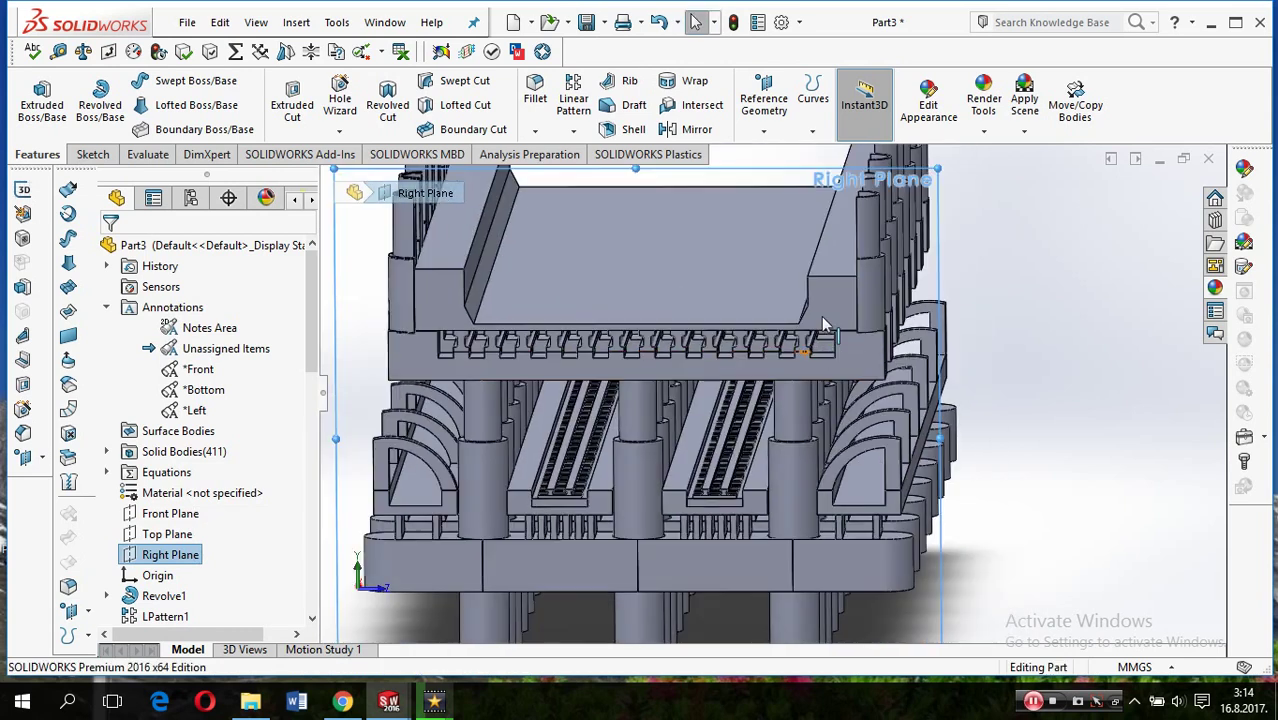
scroll(824, 323, "down", 2)
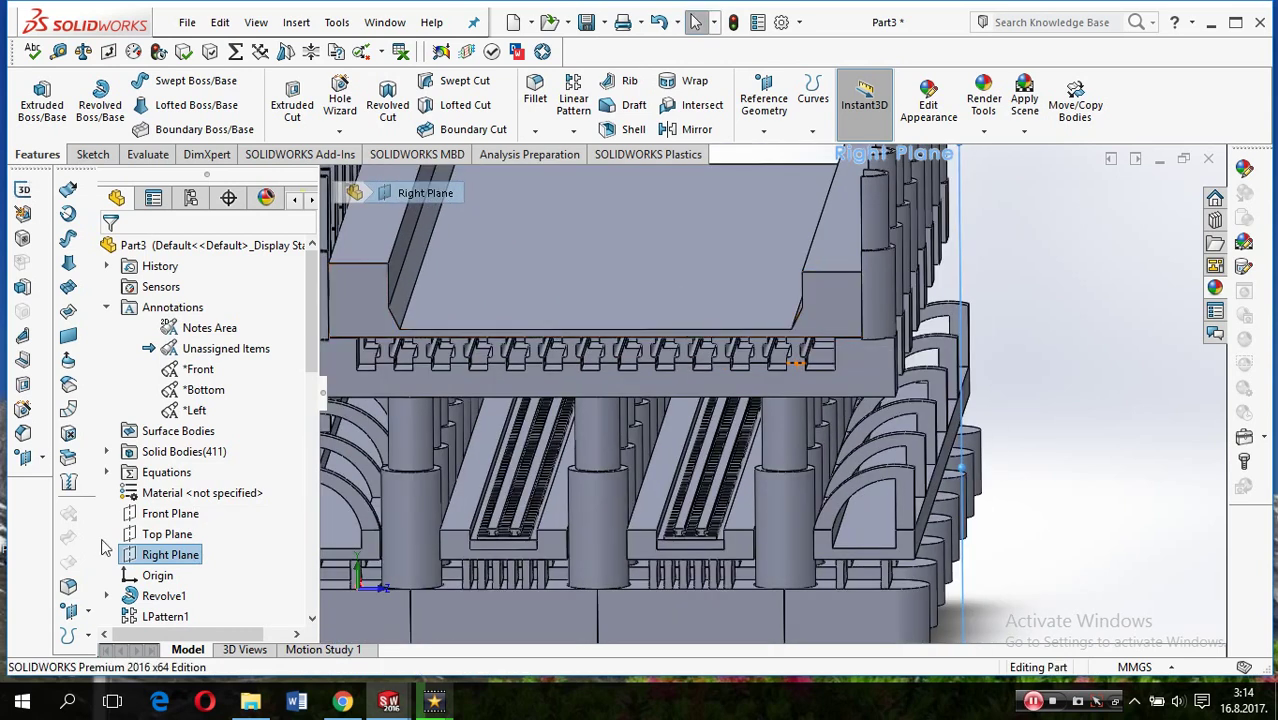
right_click(143, 560)
left_click(150, 371)
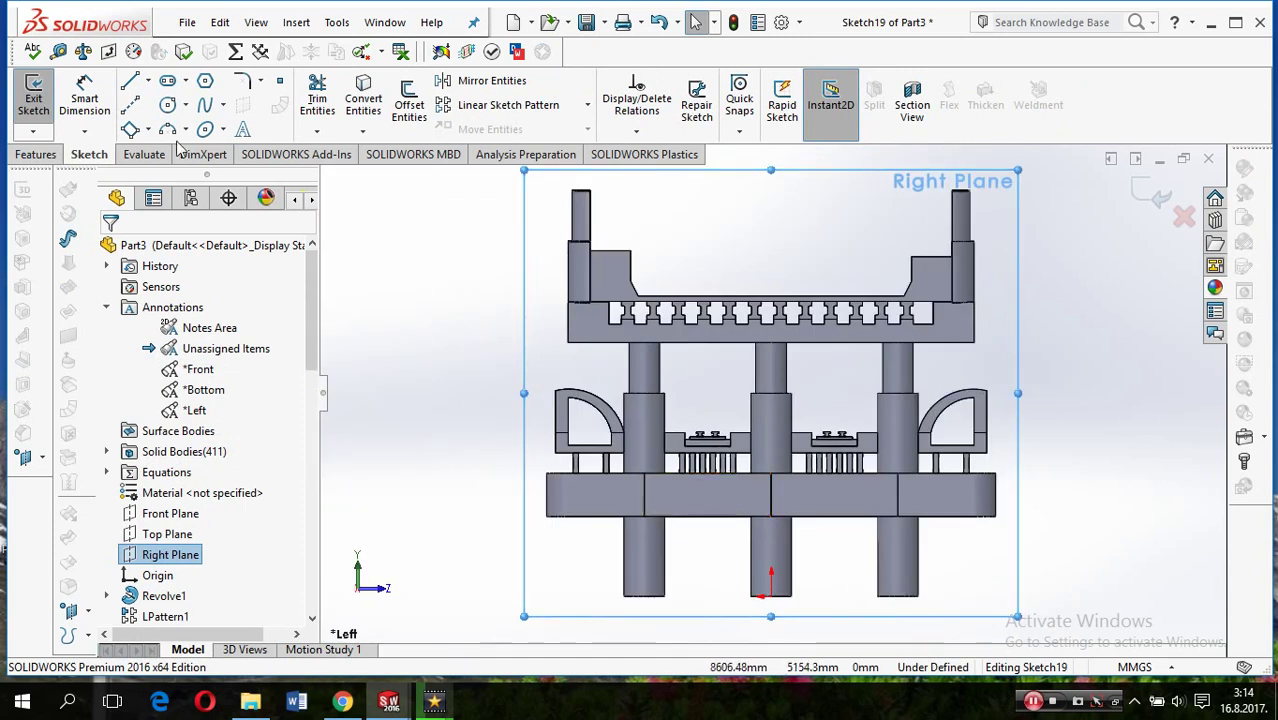
Draw a tall vertical line up from the right post, then a short horizontal line to the left
left_click(130, 84)
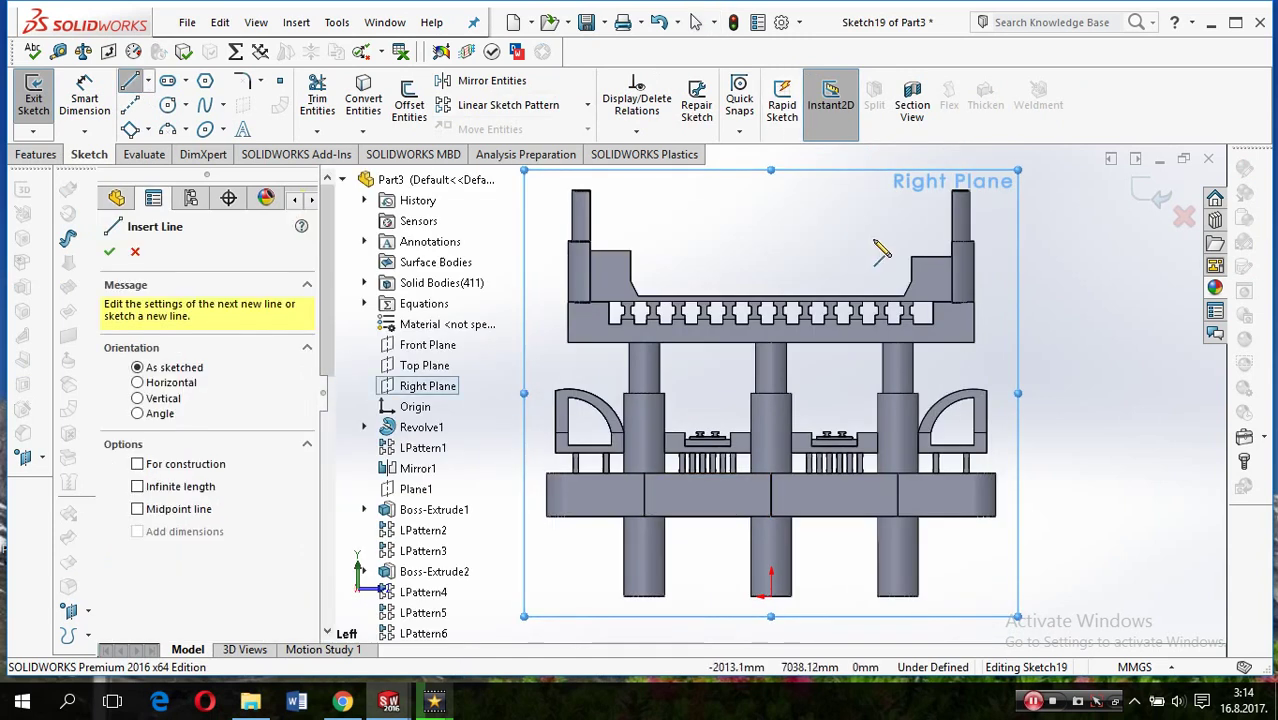
left_click(962, 298)
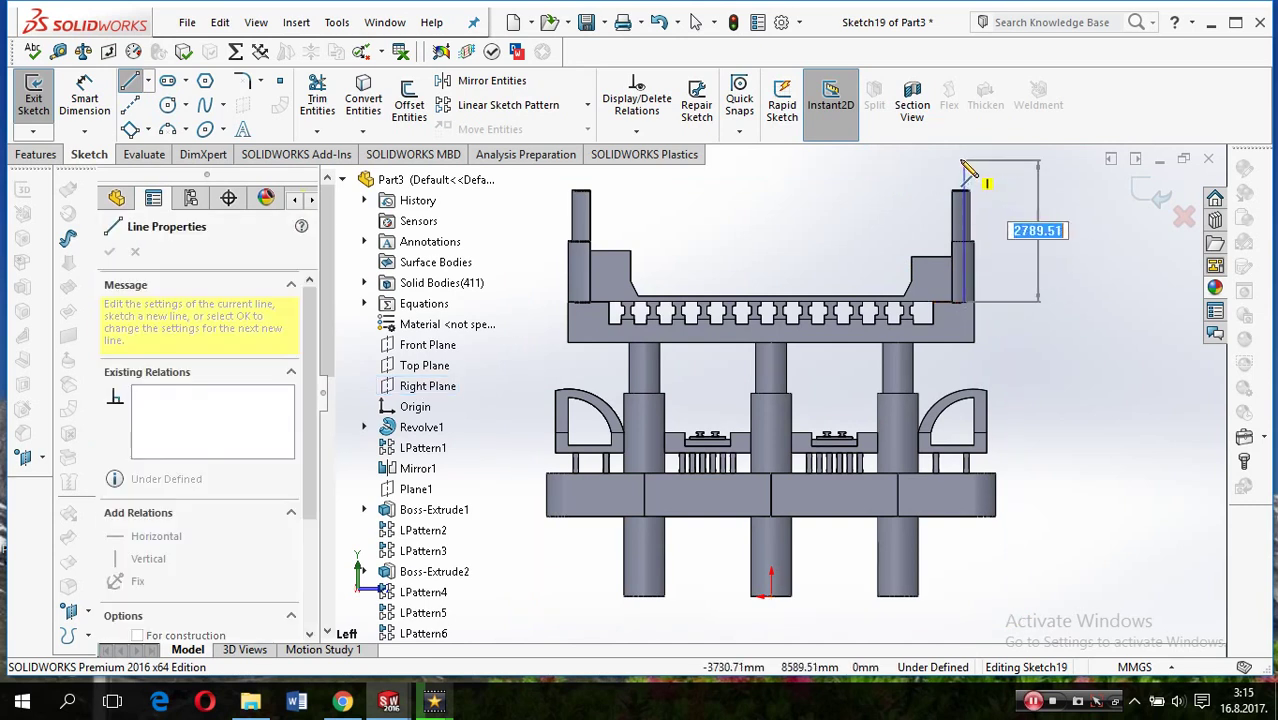
key("z")
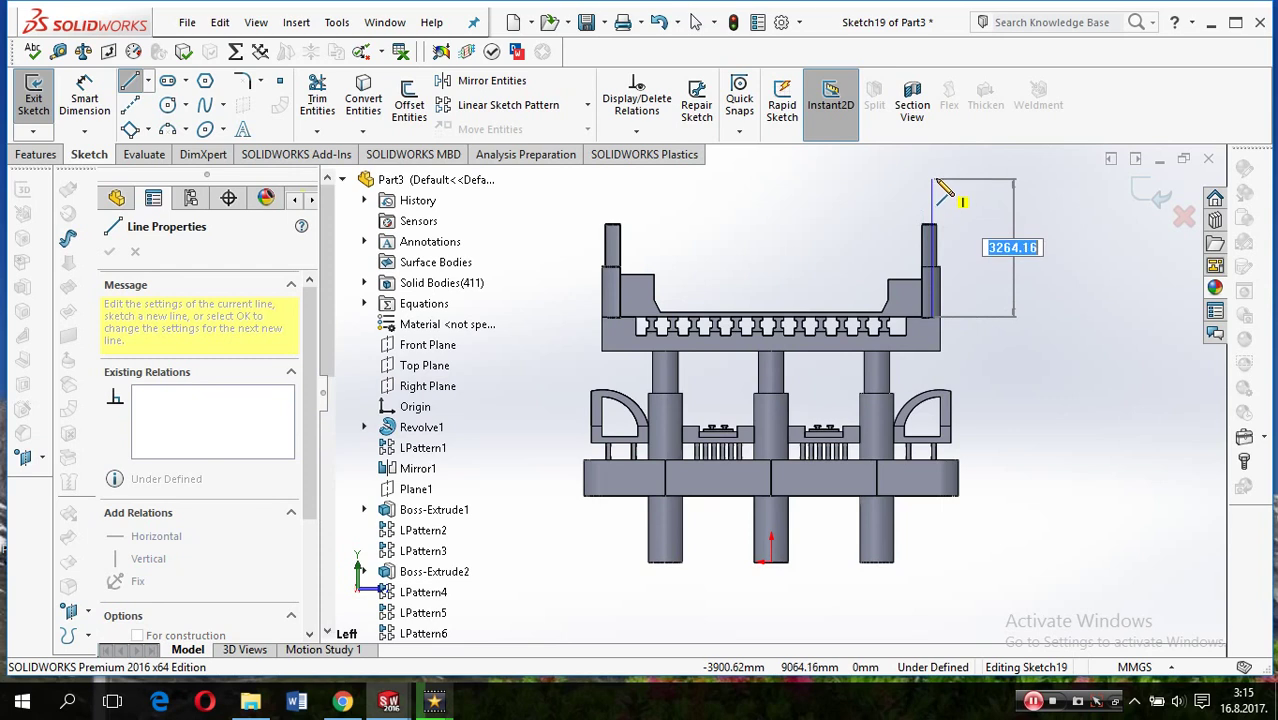
left_click(932, 174)
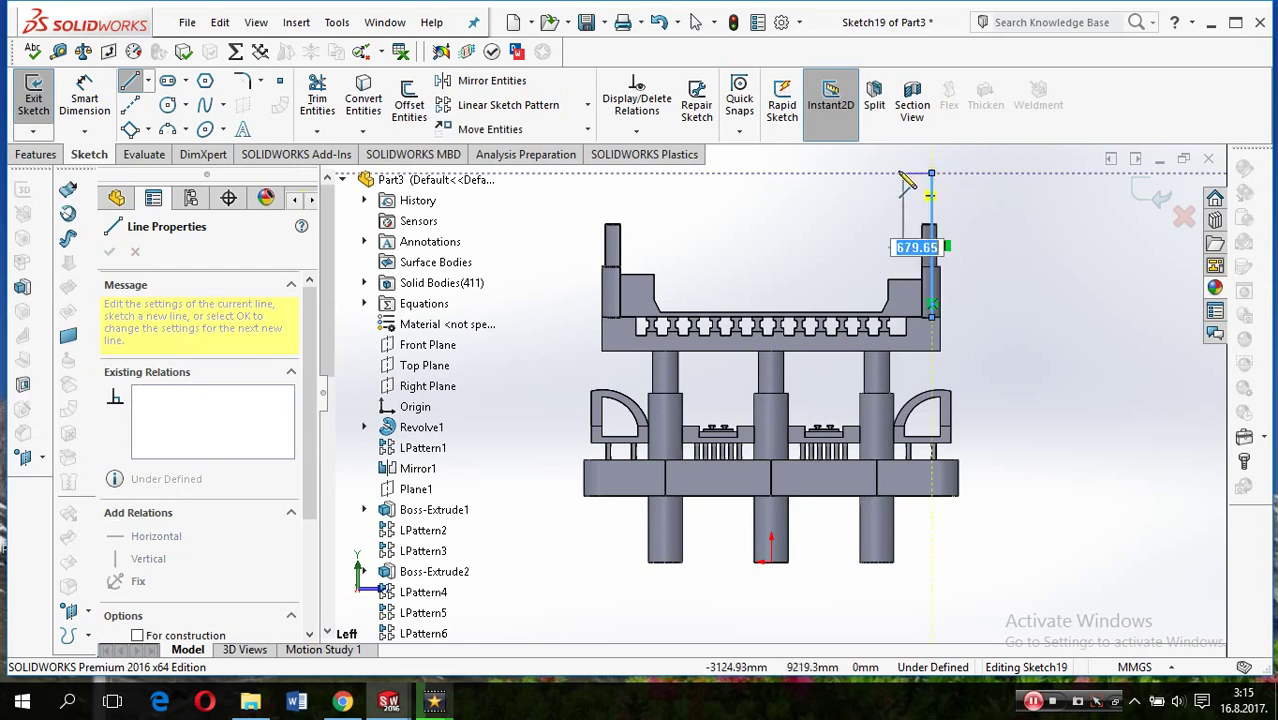
left_click(889, 173)
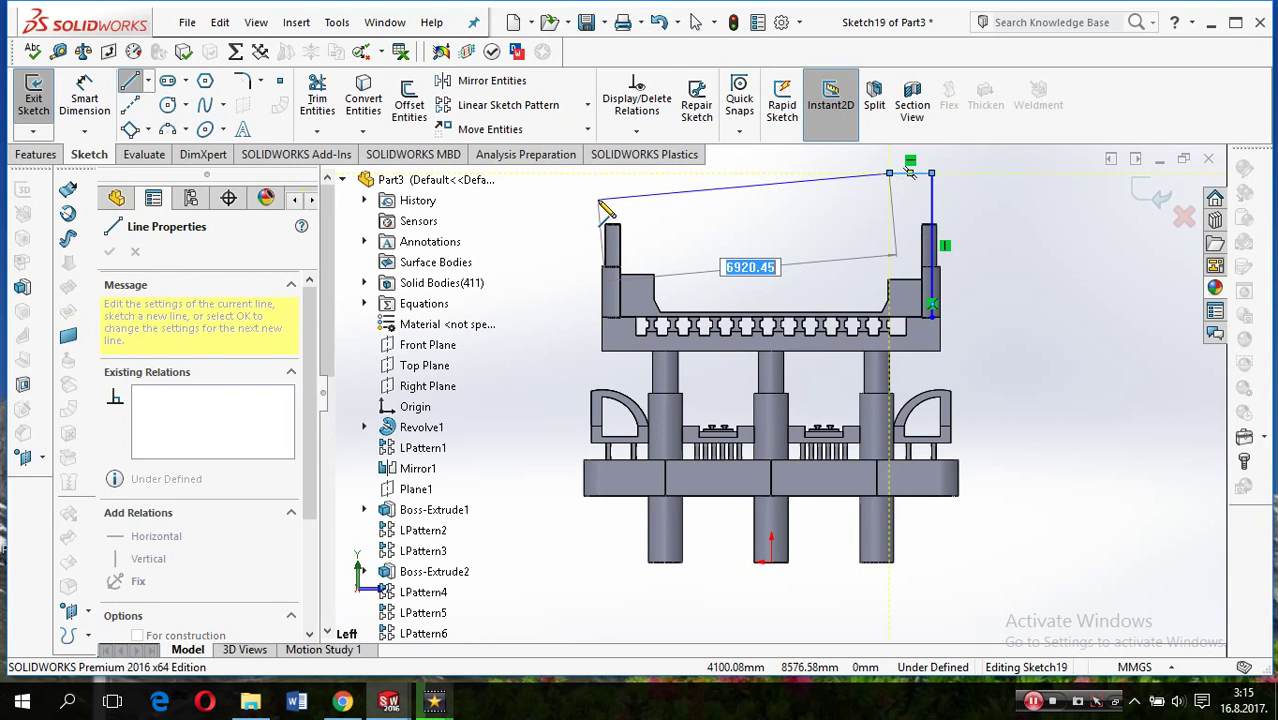
key("Escape")
Round the top corner of the L-shaped path with a 401 mm sketch fillet
left_click(250, 81)
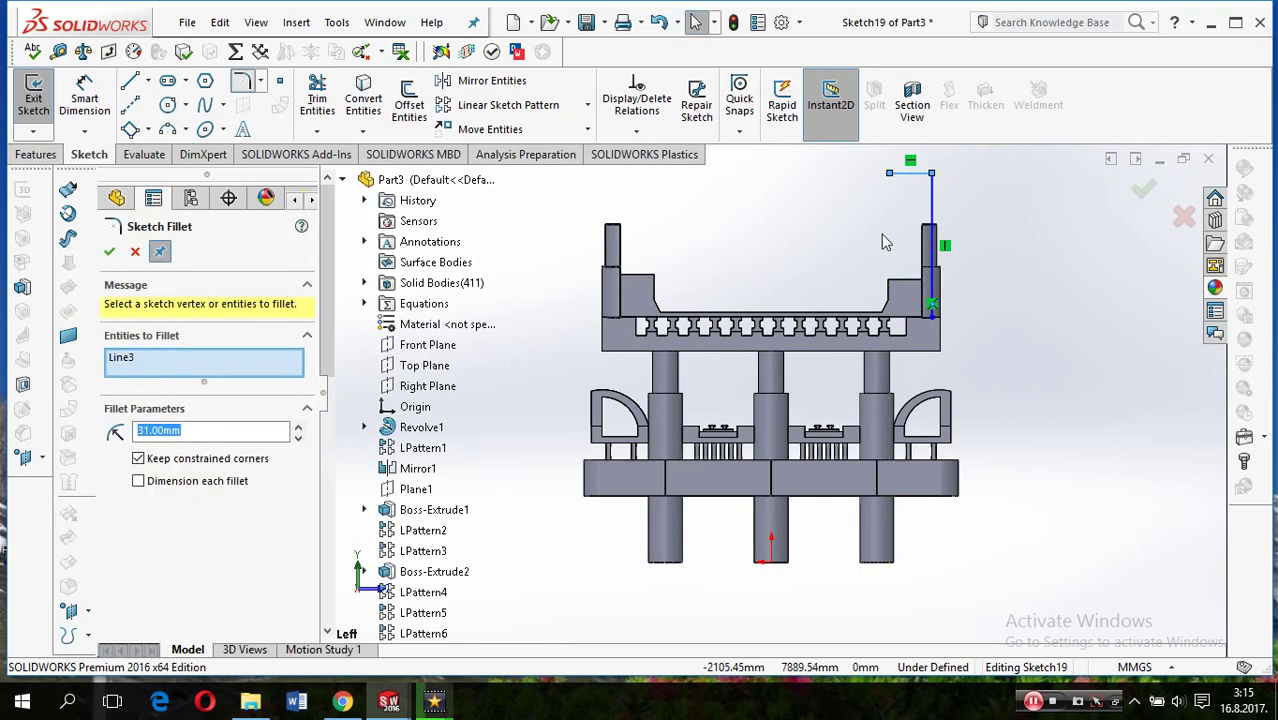
left_click(926, 175)
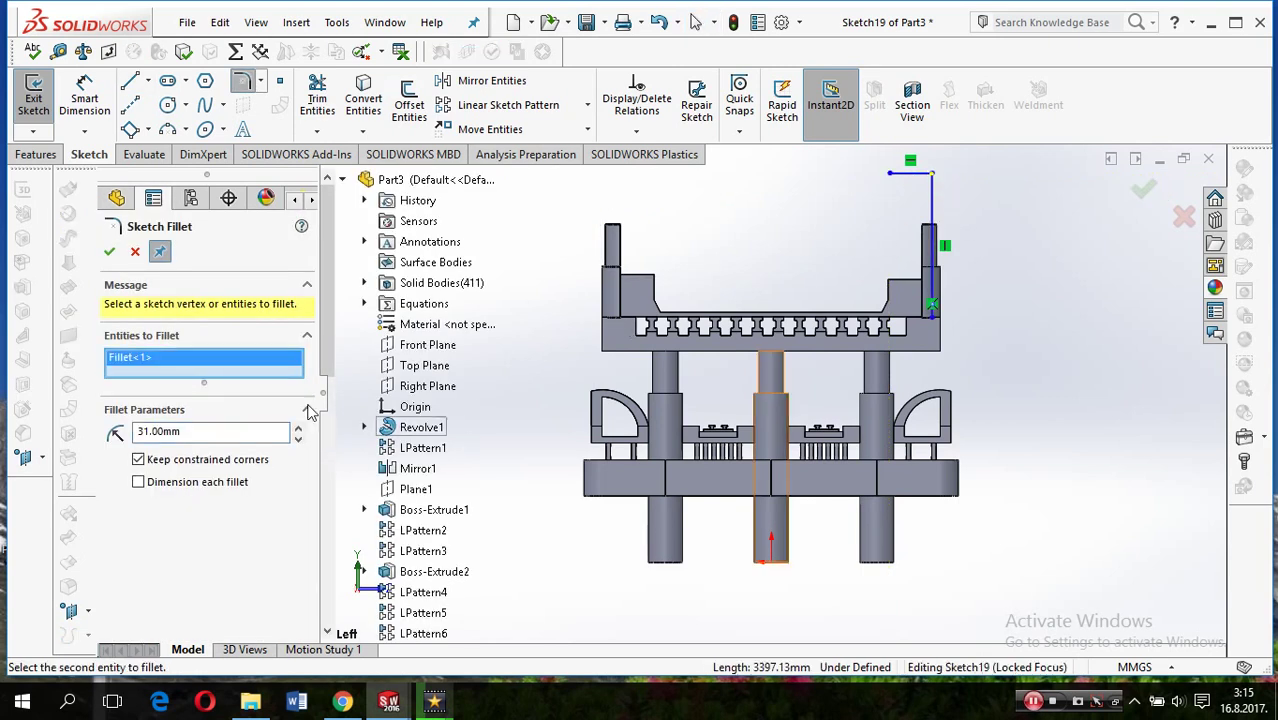
type("31")
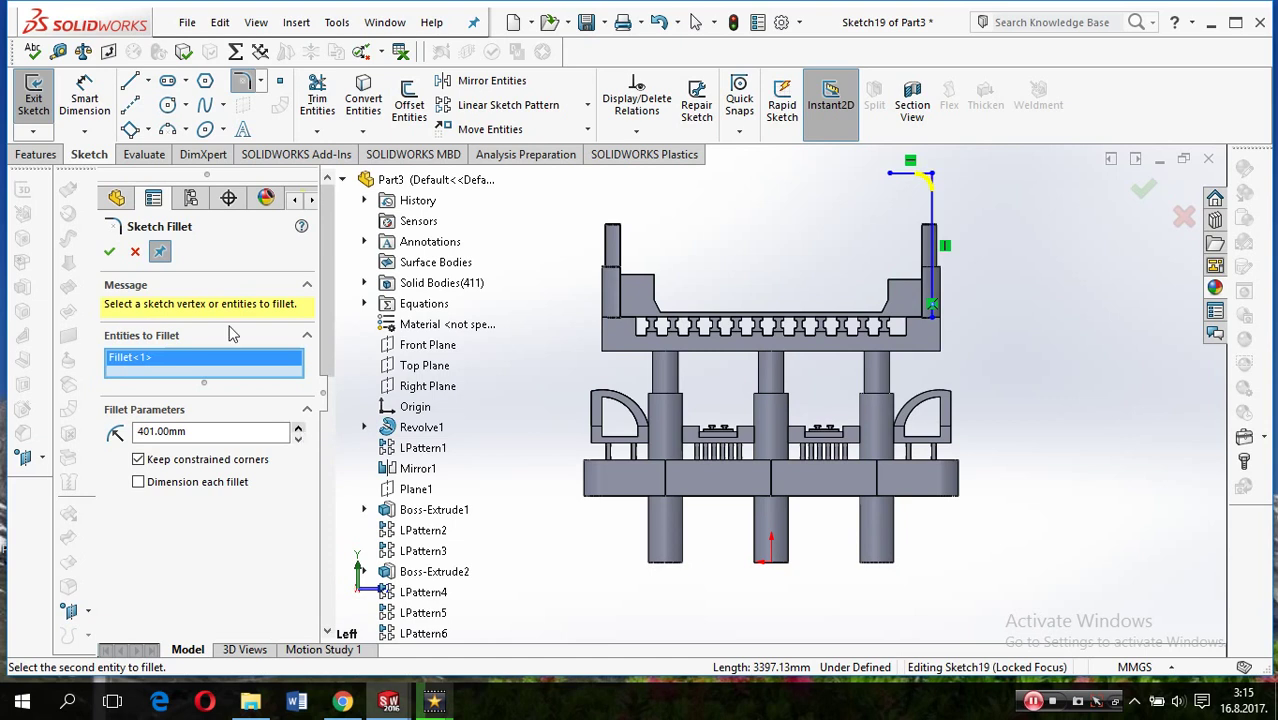
left_click(112, 256)
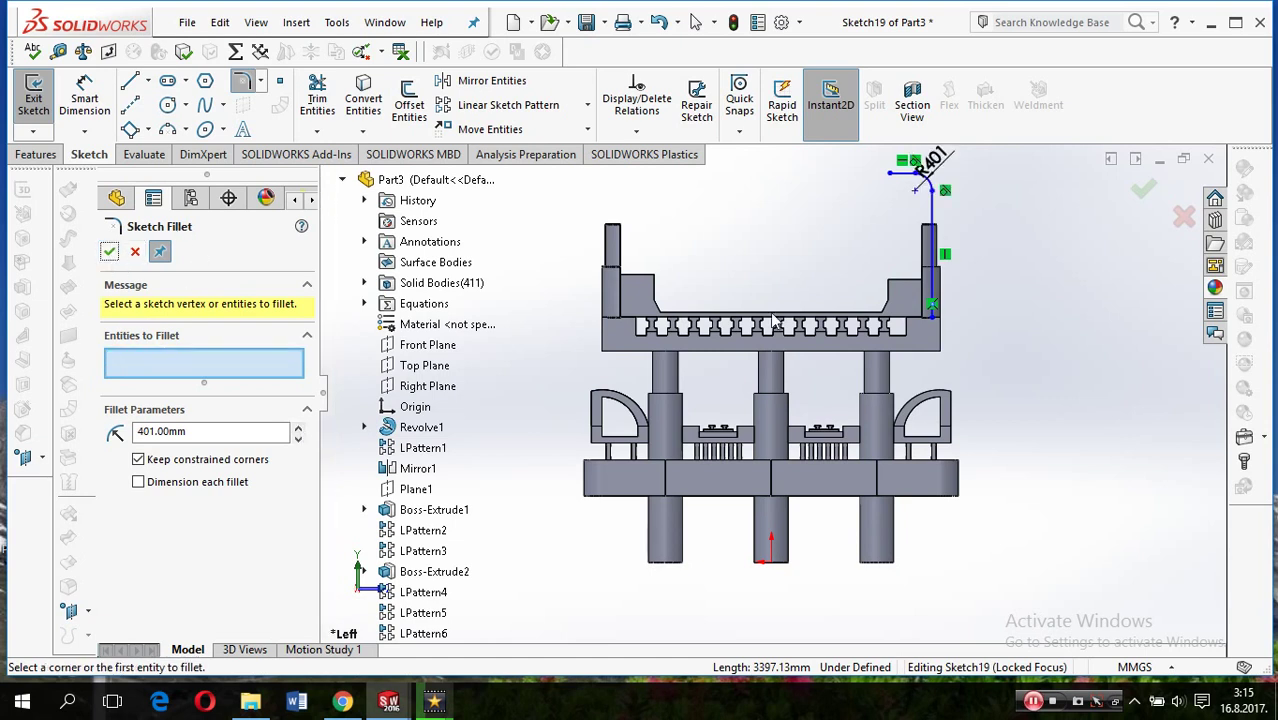
left_click(55, 153)
left_click(92, 155)
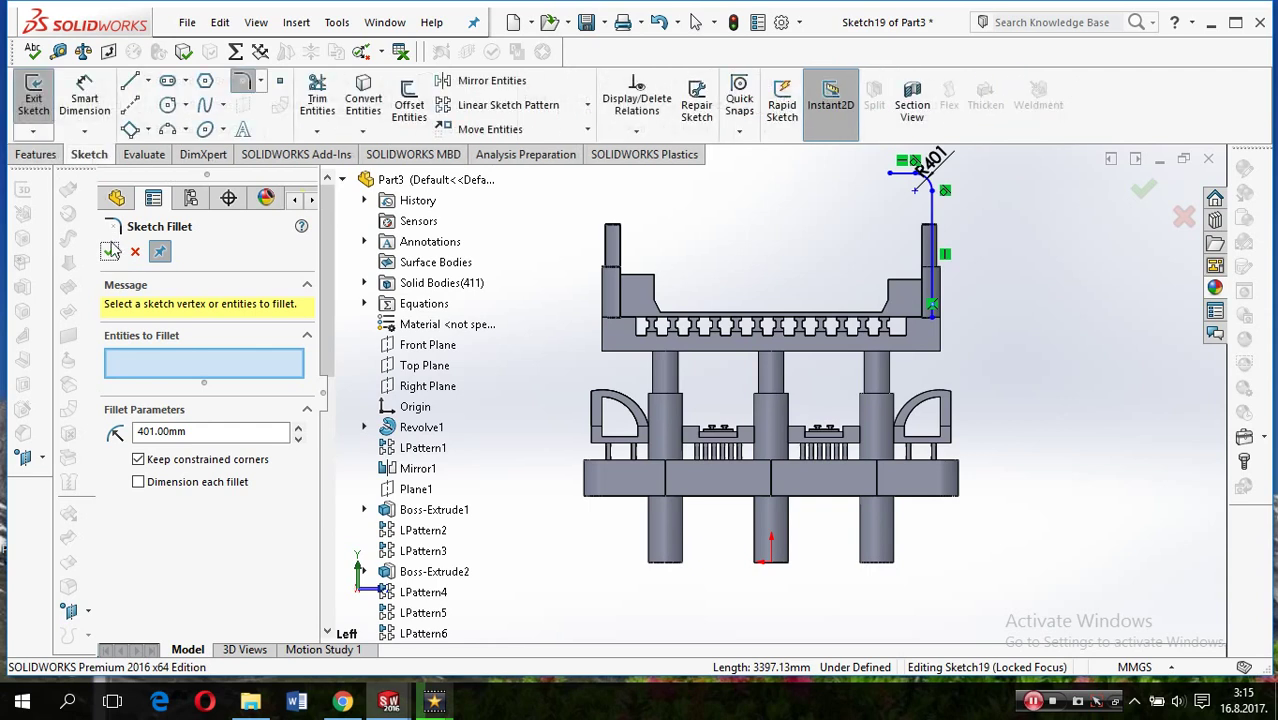
left_click(109, 251)
left_click(40, 155)
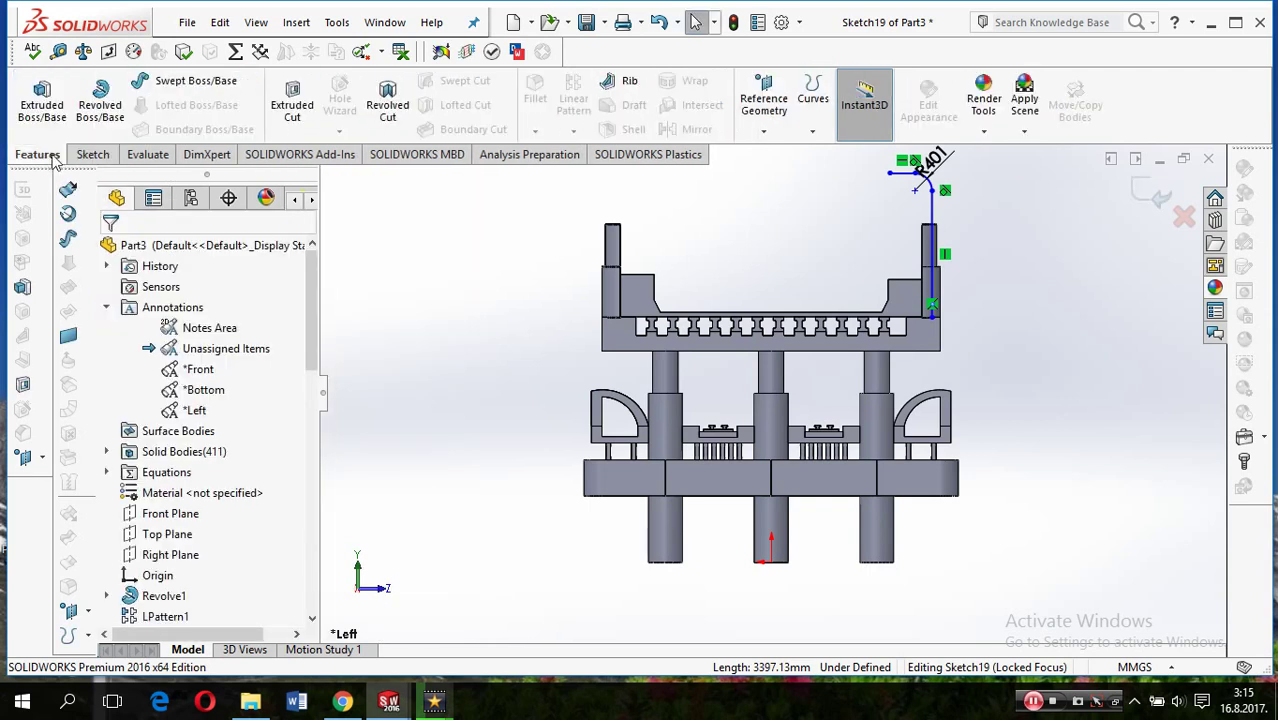
Sweep a 60 mm circular profile along Sketch19 to form the bent lamp pole
left_click(152, 86)
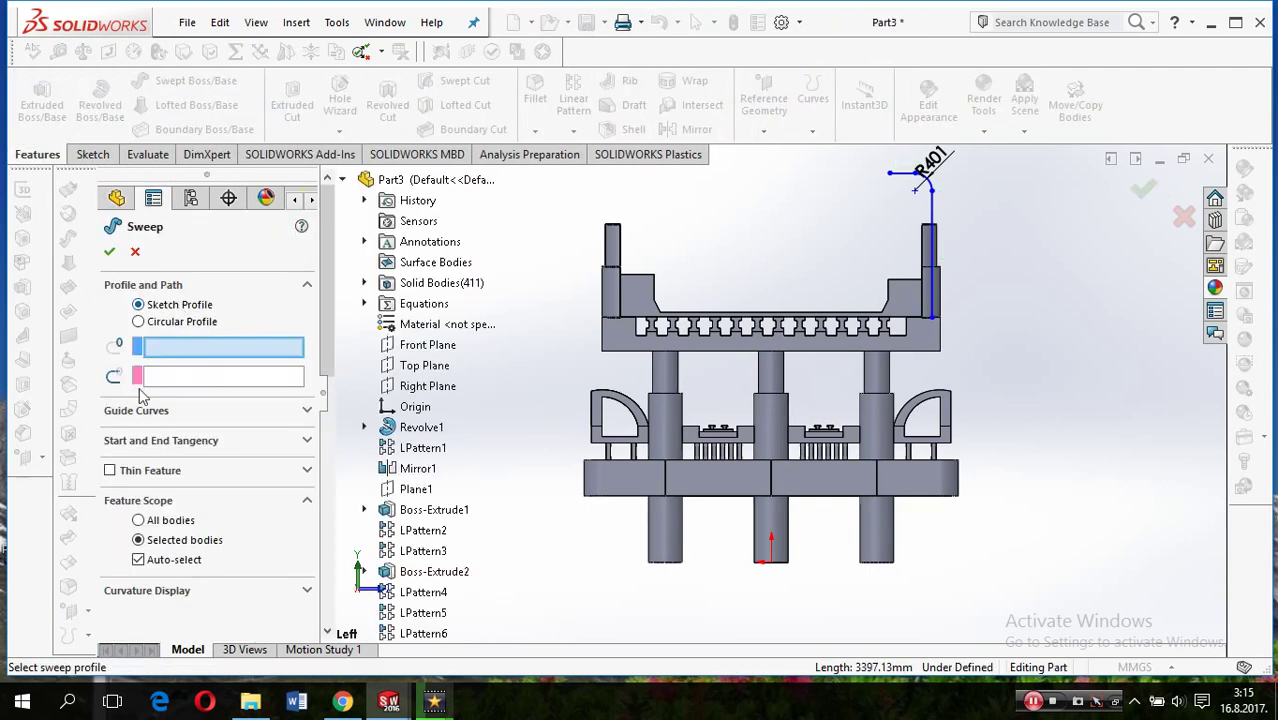
left_click(180, 323)
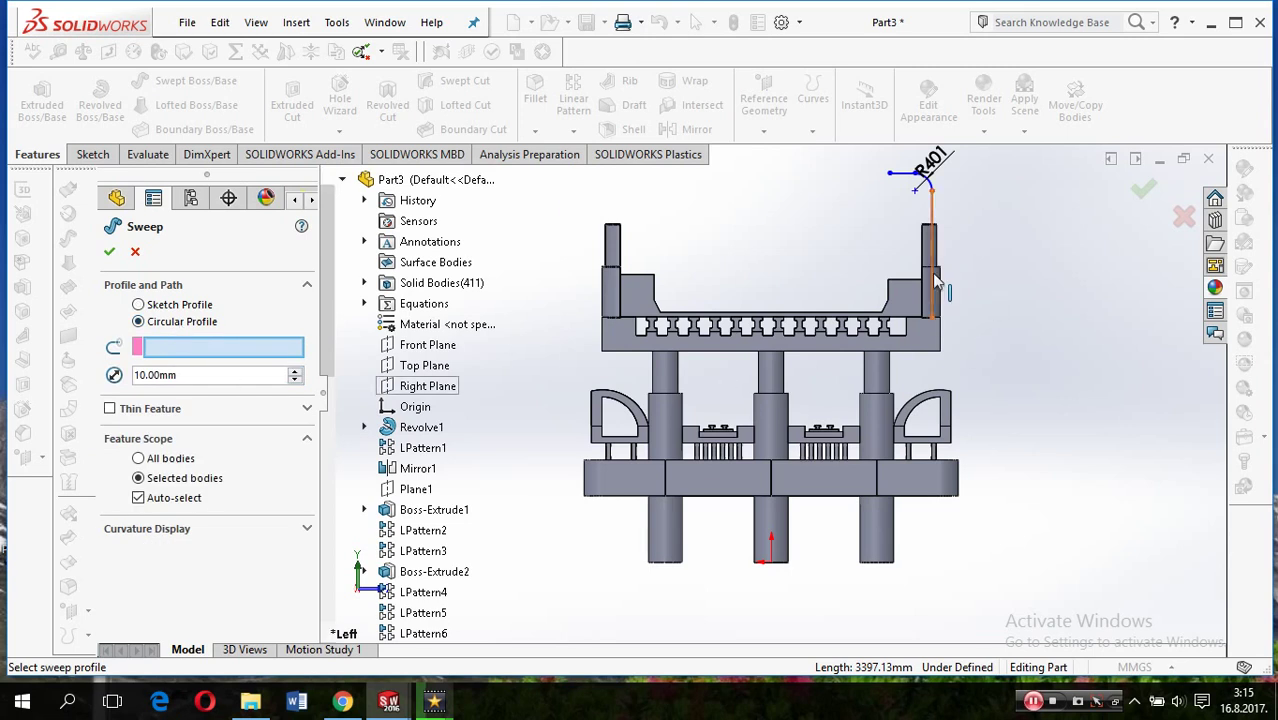
left_click(929, 183)
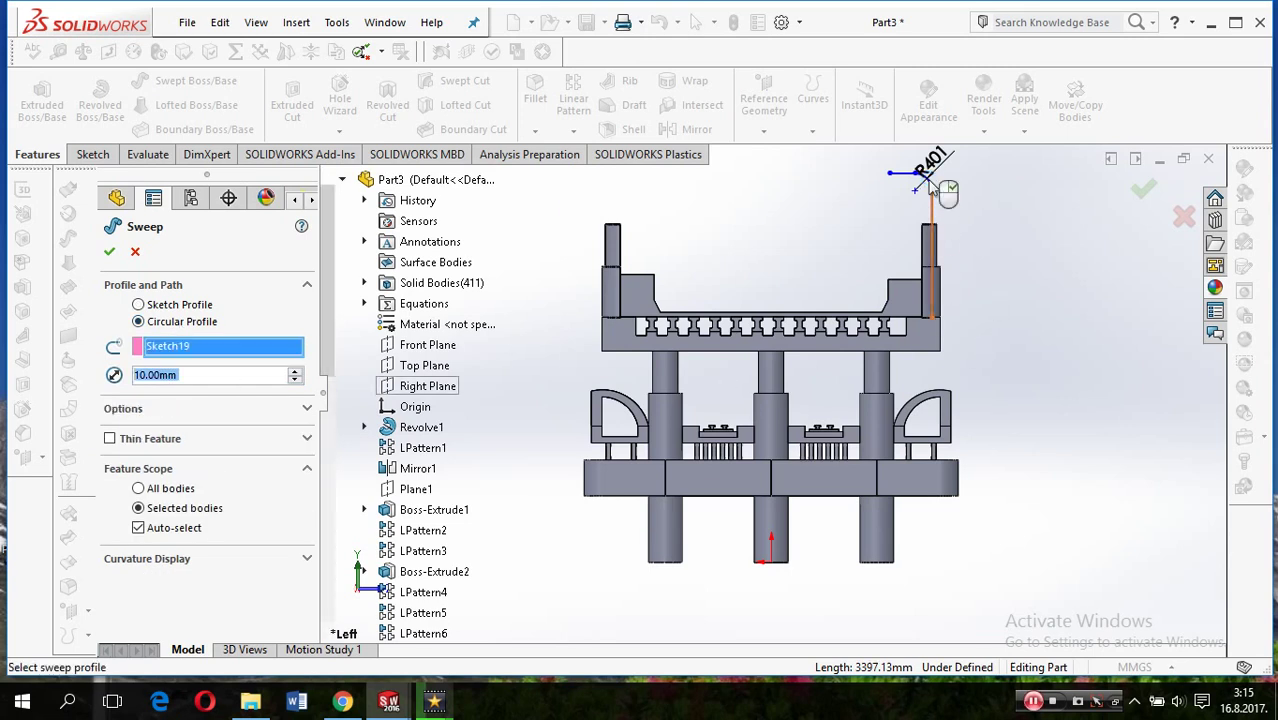
scroll(930, 186, "down", 2)
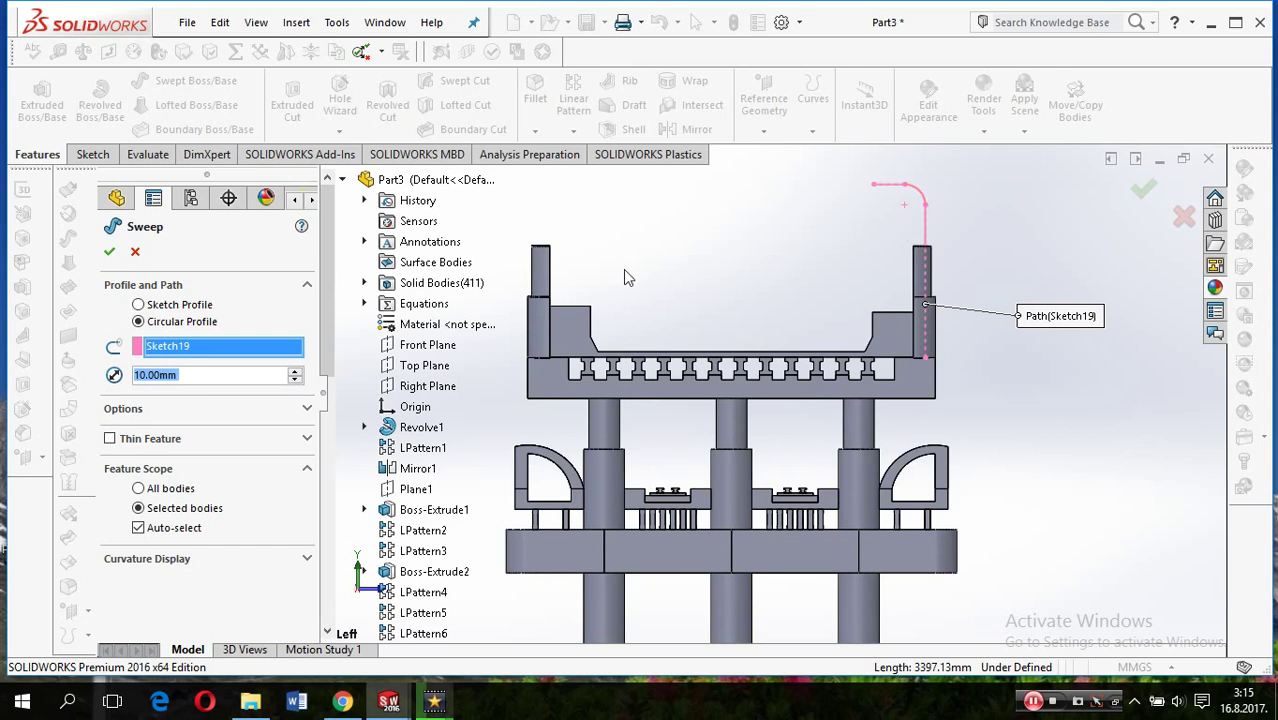
left_click(295, 370)
left_click(295, 370)
left_click(295, 370)
left_click(295, 370)
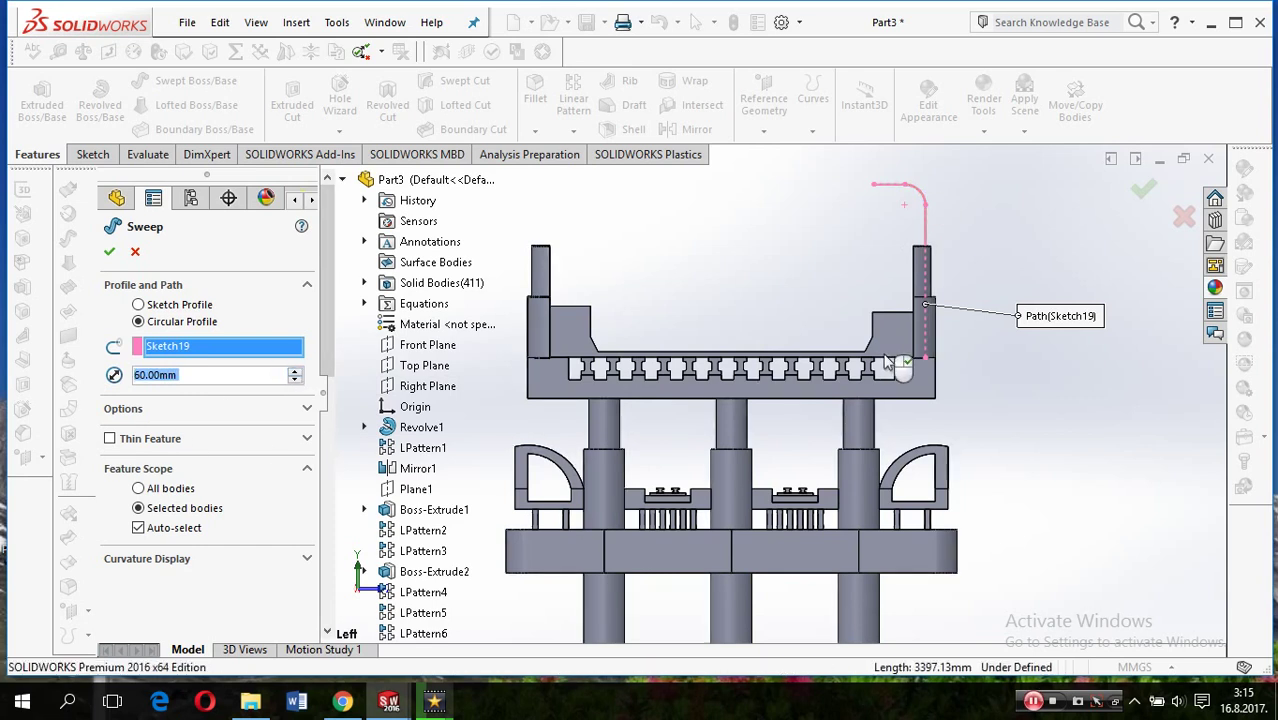
middle_click_drag(1000, 406, 912, 268)
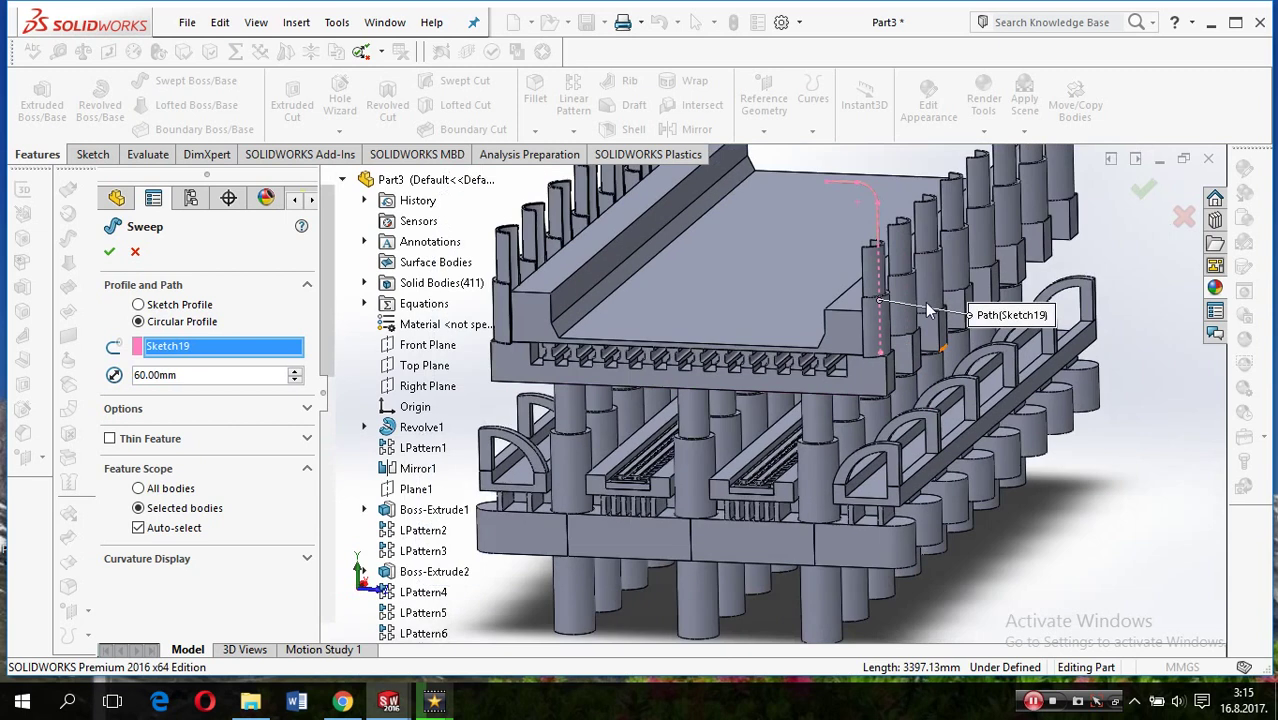
middle_click_drag(912, 266, 860, 300)
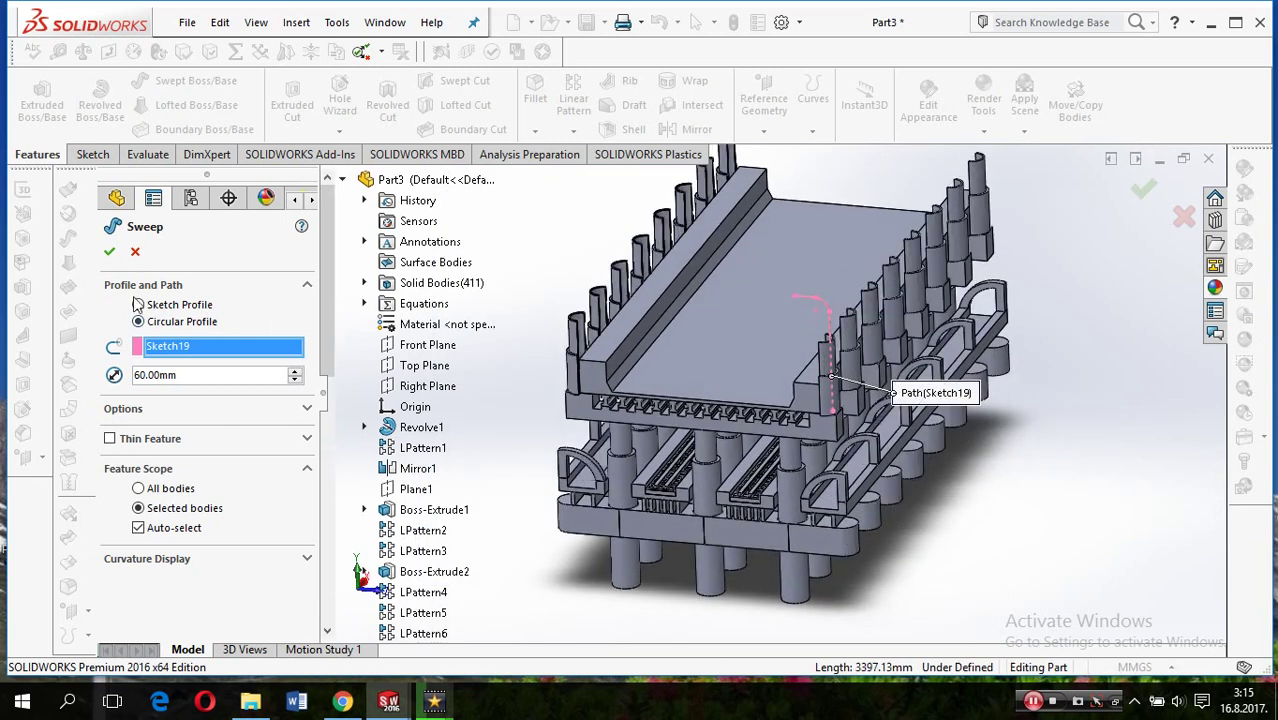
left_click(108, 251)
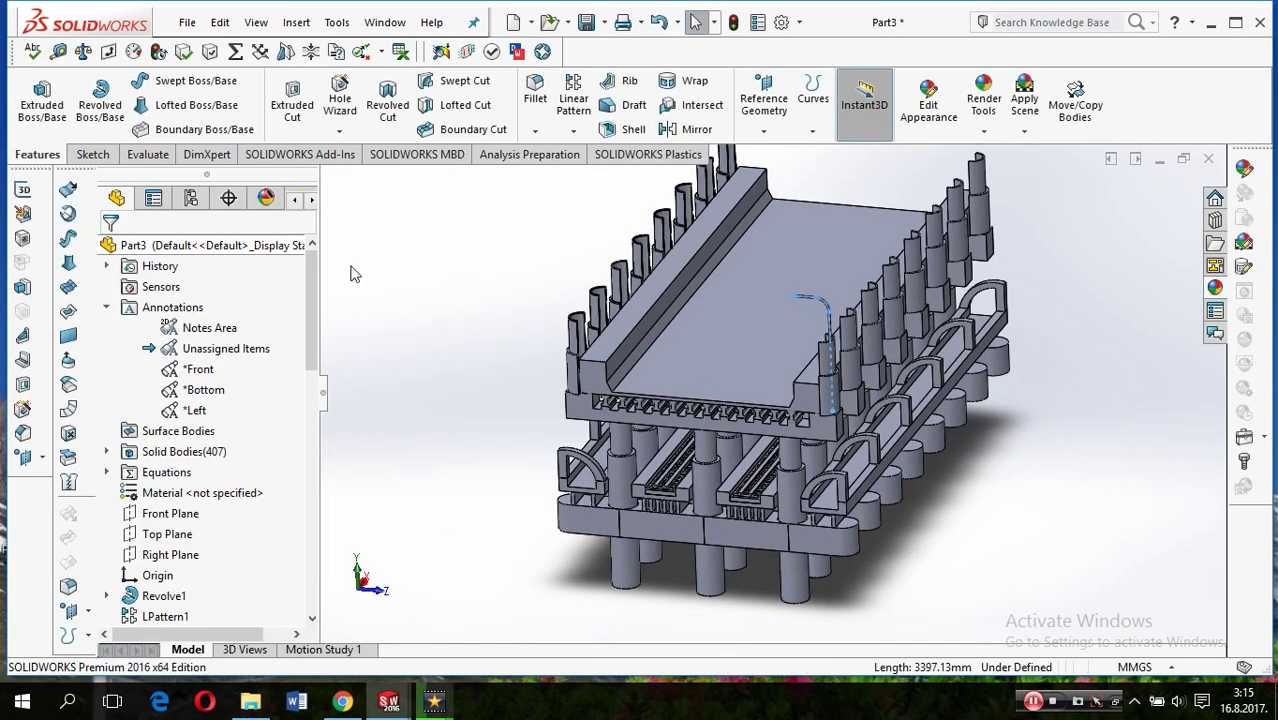
Edit Sweep1 and change its circular profile diameter from 60 mm to 100 mm
scroll(822, 340, "down", 3)
scroll(823, 362, "down", 3)
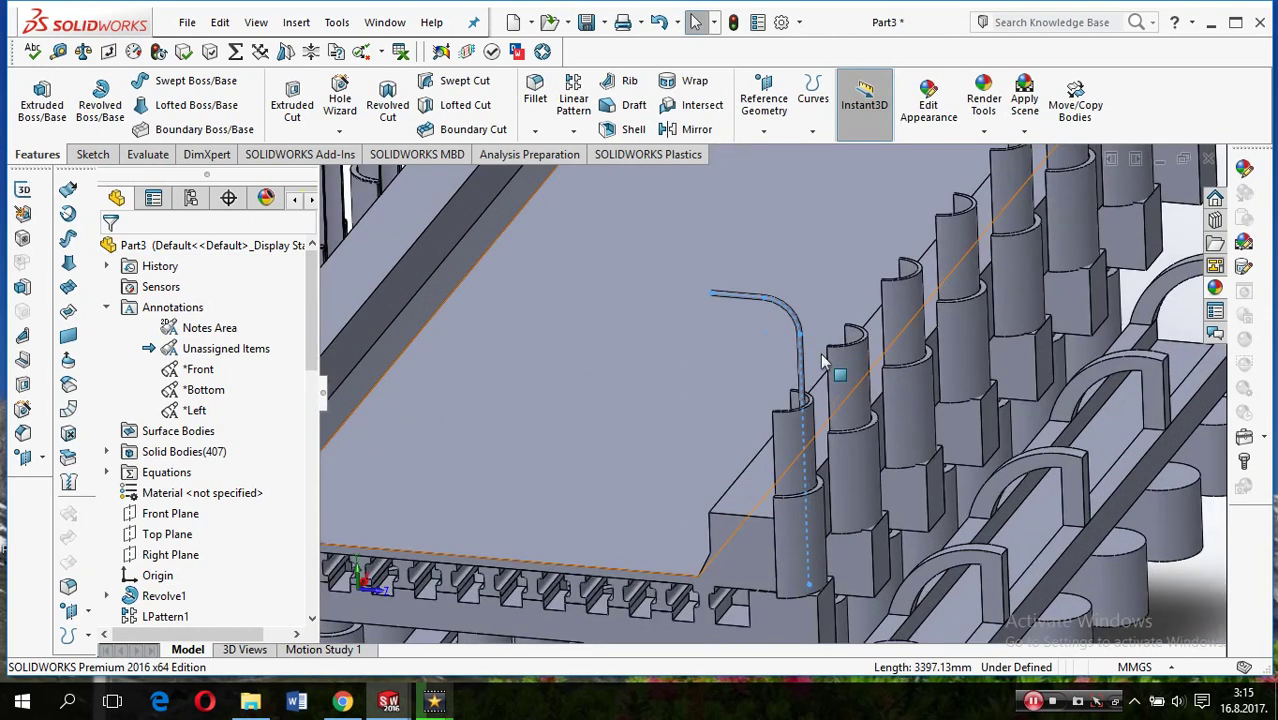
scroll(172, 600, "down", 5)
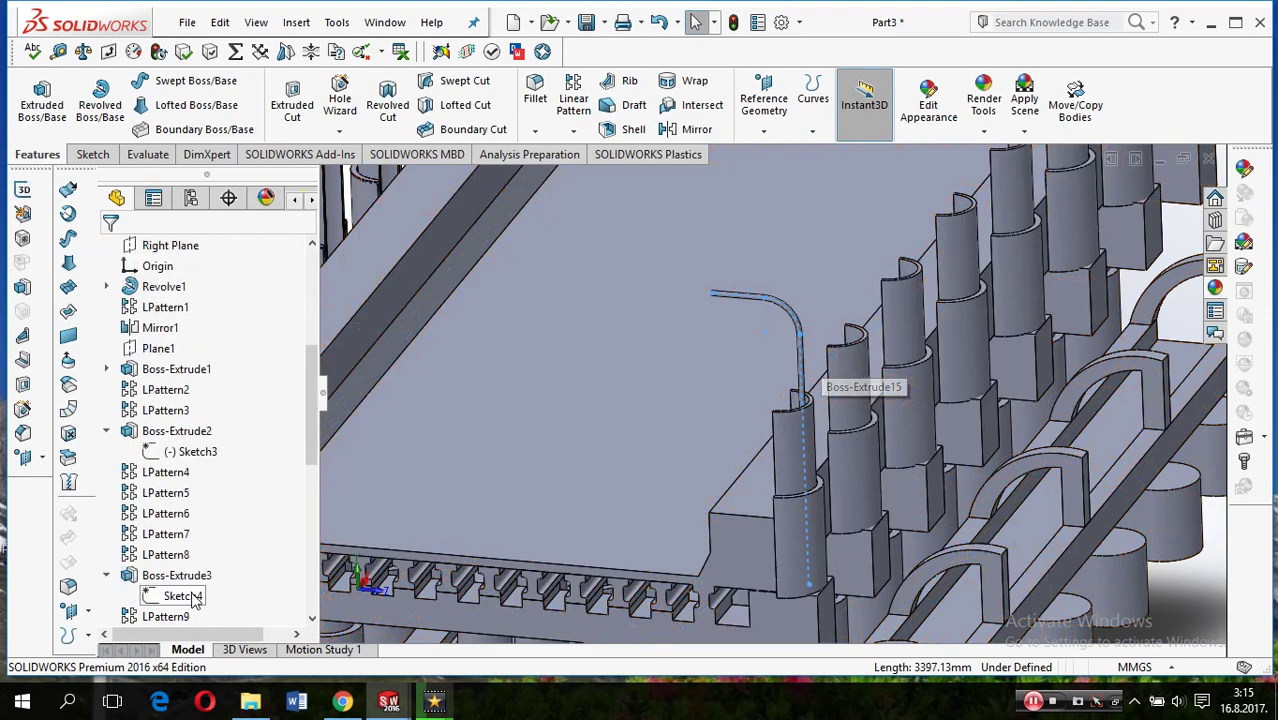
scroll(178, 612, "down", 5)
scroll(178, 620, "down", 5)
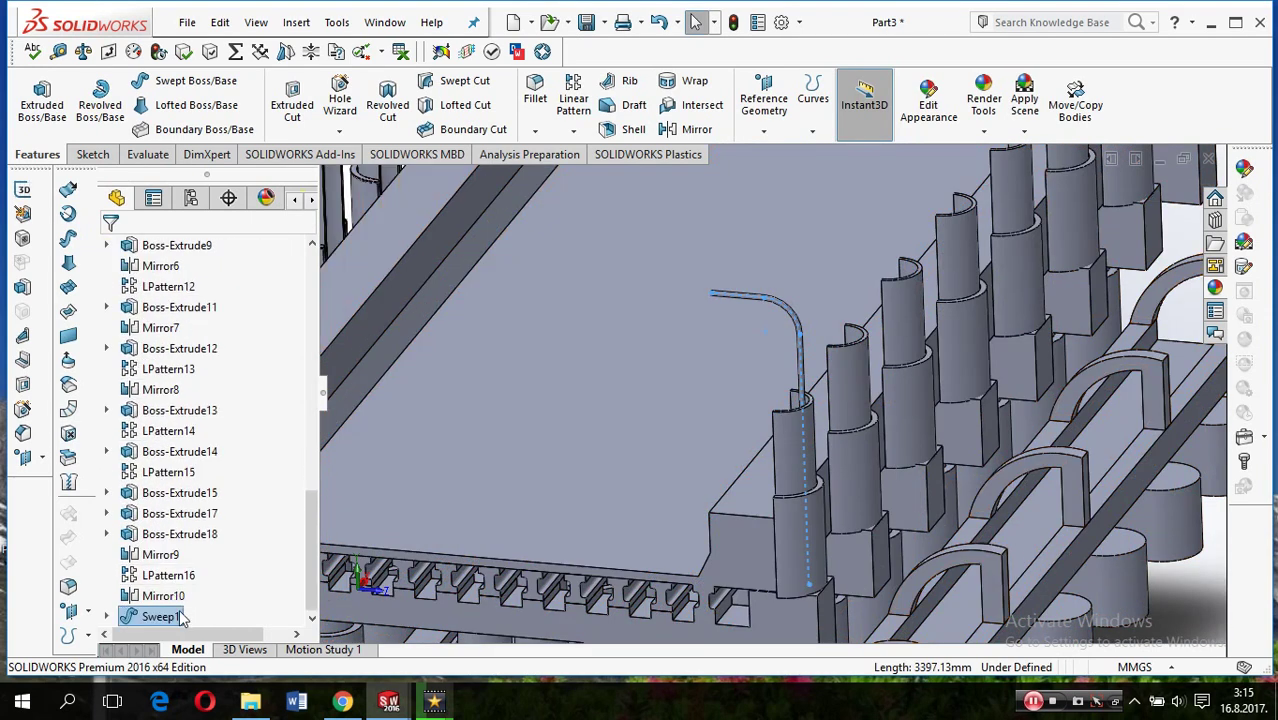
left_click(160, 612)
left_click(160, 616)
left_click(143, 563)
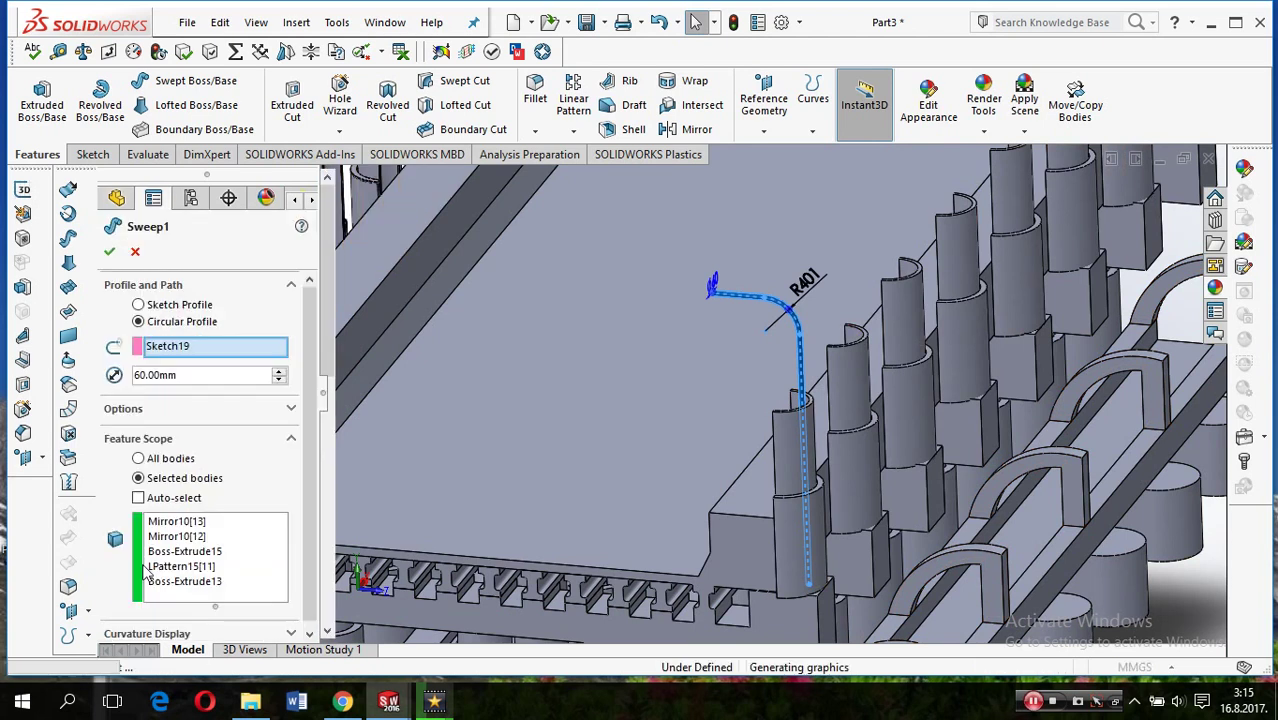
left_click(199, 377)
type("1000")
key("Return")
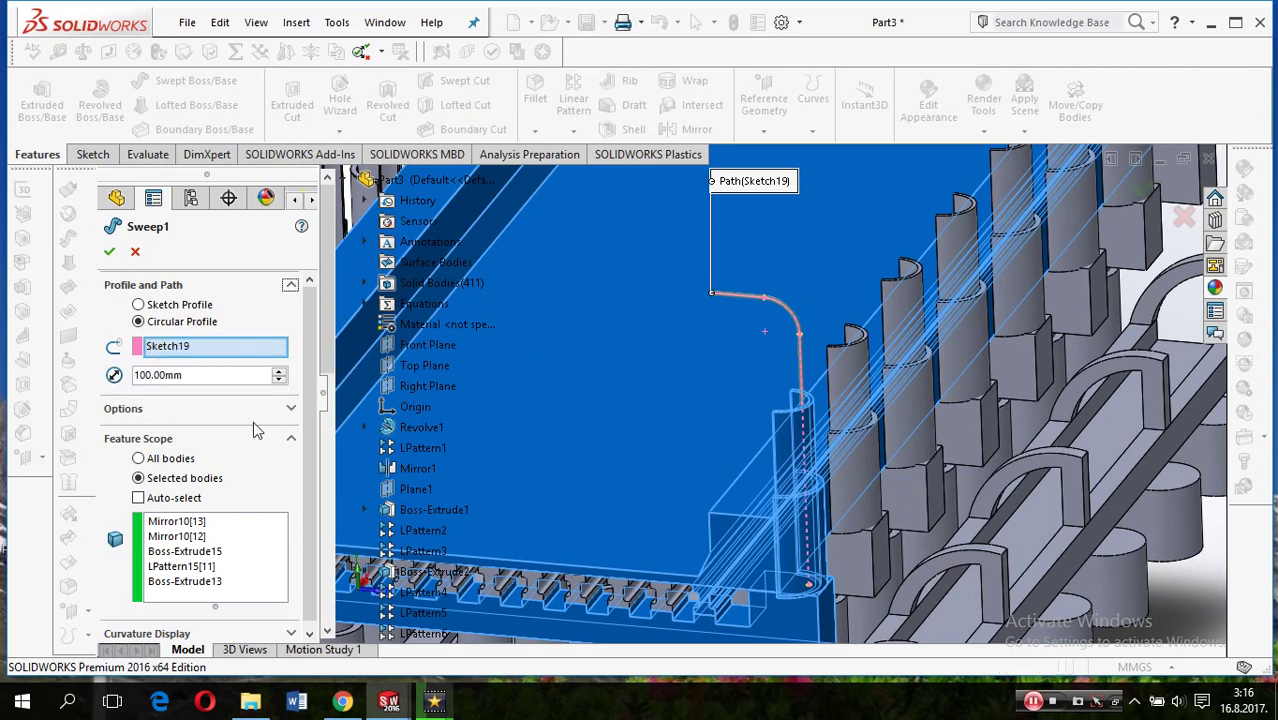
left_click(112, 249)
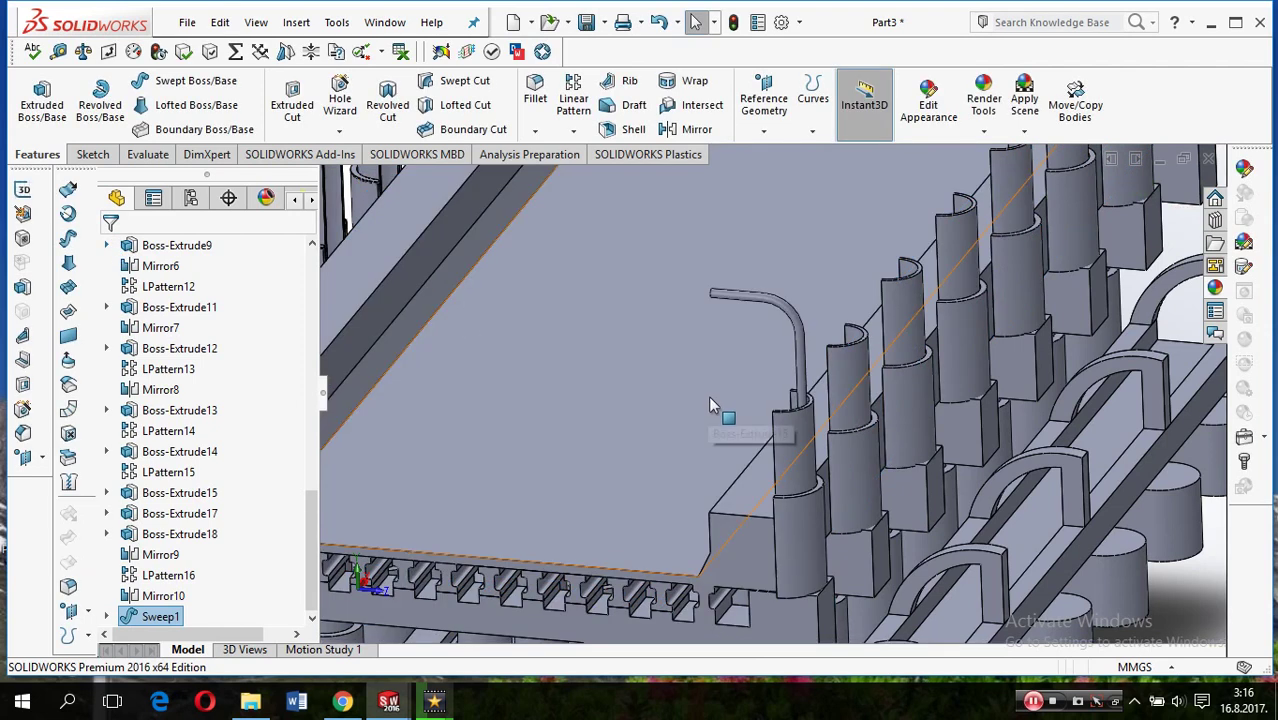
Orbit to the pipe's open end and start a new sketch, Sketch60, on its end face
scroll(707, 394, "up", 1)
scroll(710, 395, "up", 1)
scroll(715, 396, "up", 1)
middle_click_drag(720, 396, 776, 428)
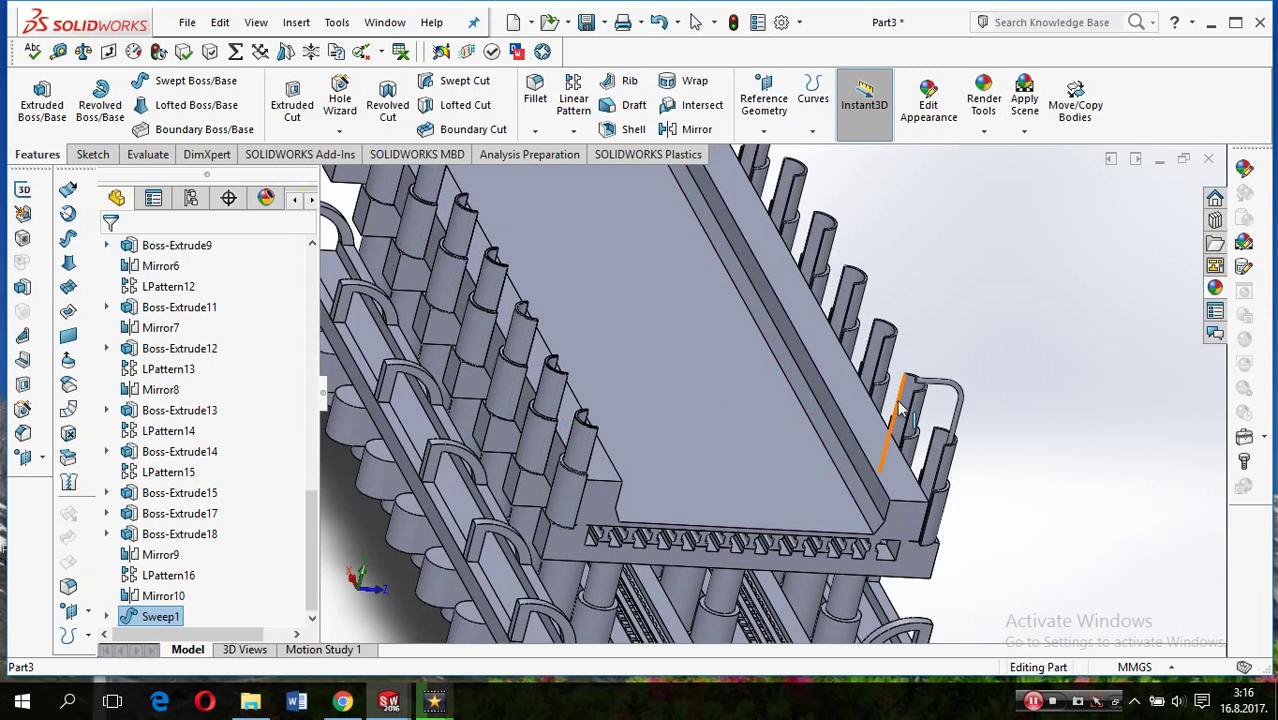
scroll(1036, 400, "down", 3)
mouse_move(1030, 415)
middle_mouse_down()
mouse_move(1049, 388)
mouse_move(1018, 388)
middle_mouse_up()
left_click(1004, 377)
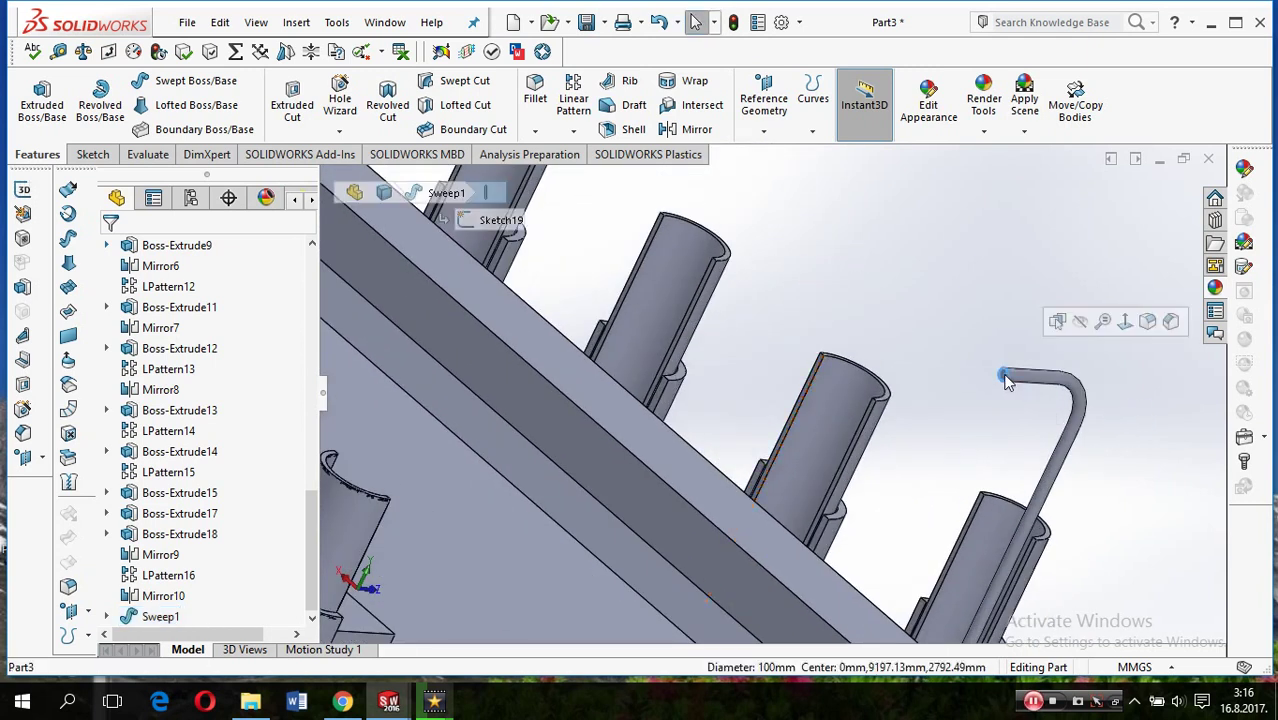
right_click(1006, 379)
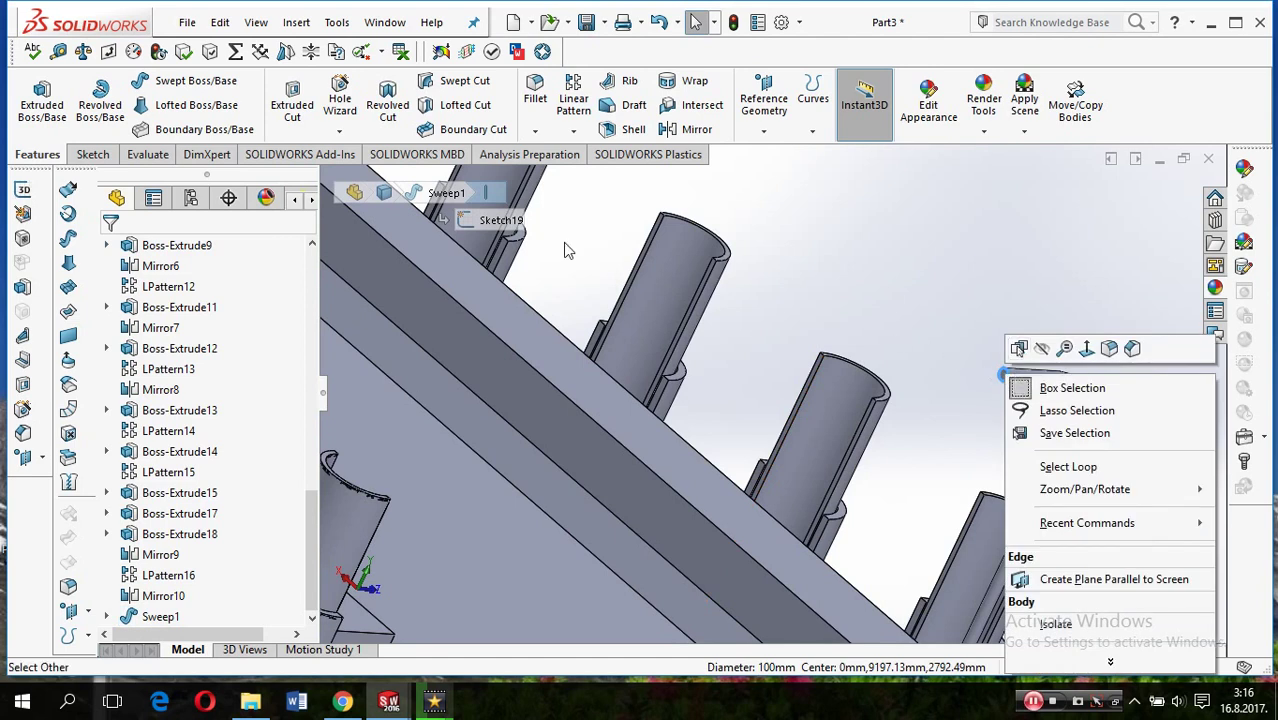
left_click(88, 154)
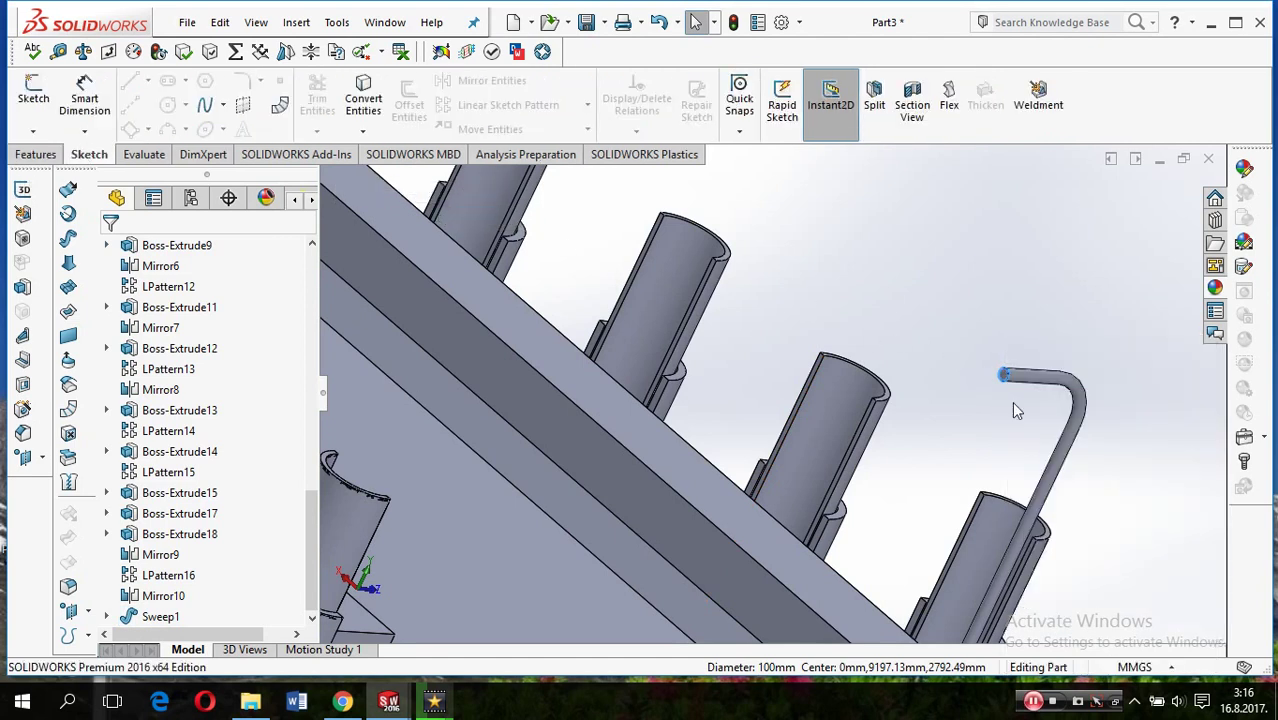
scroll(1015, 410, "down", 3)
right_click(895, 408)
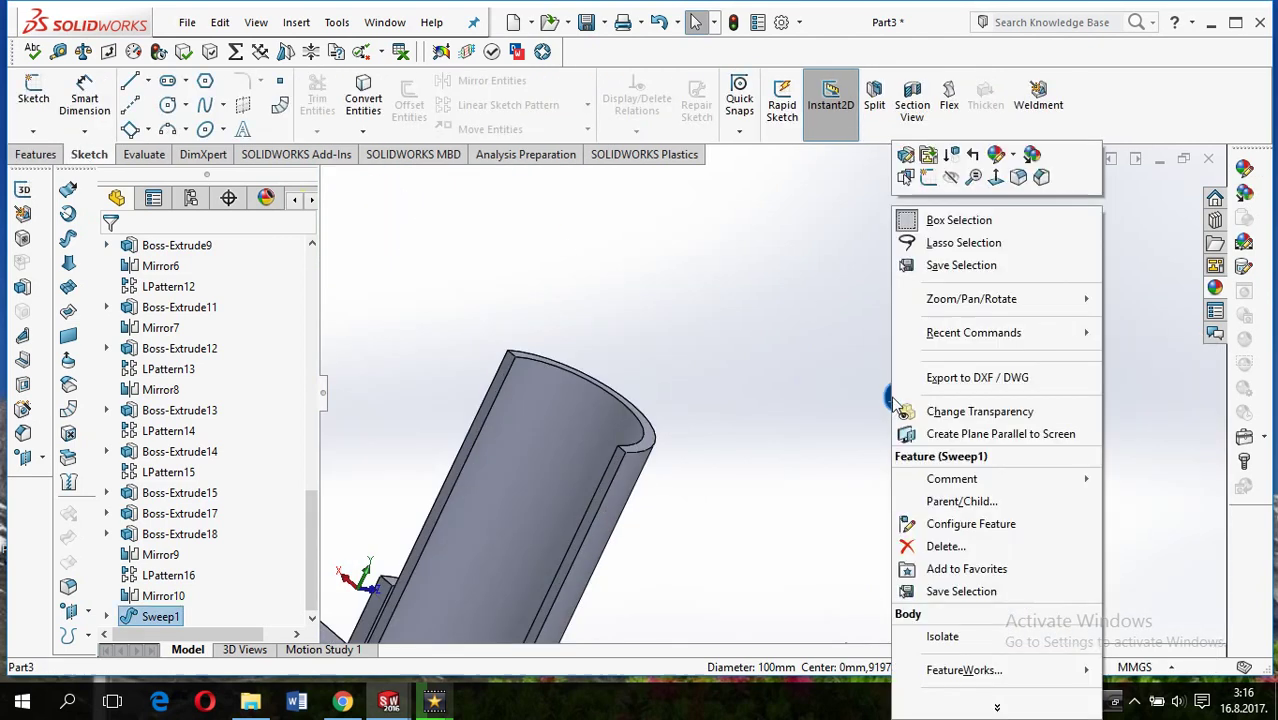
left_click(937, 212)
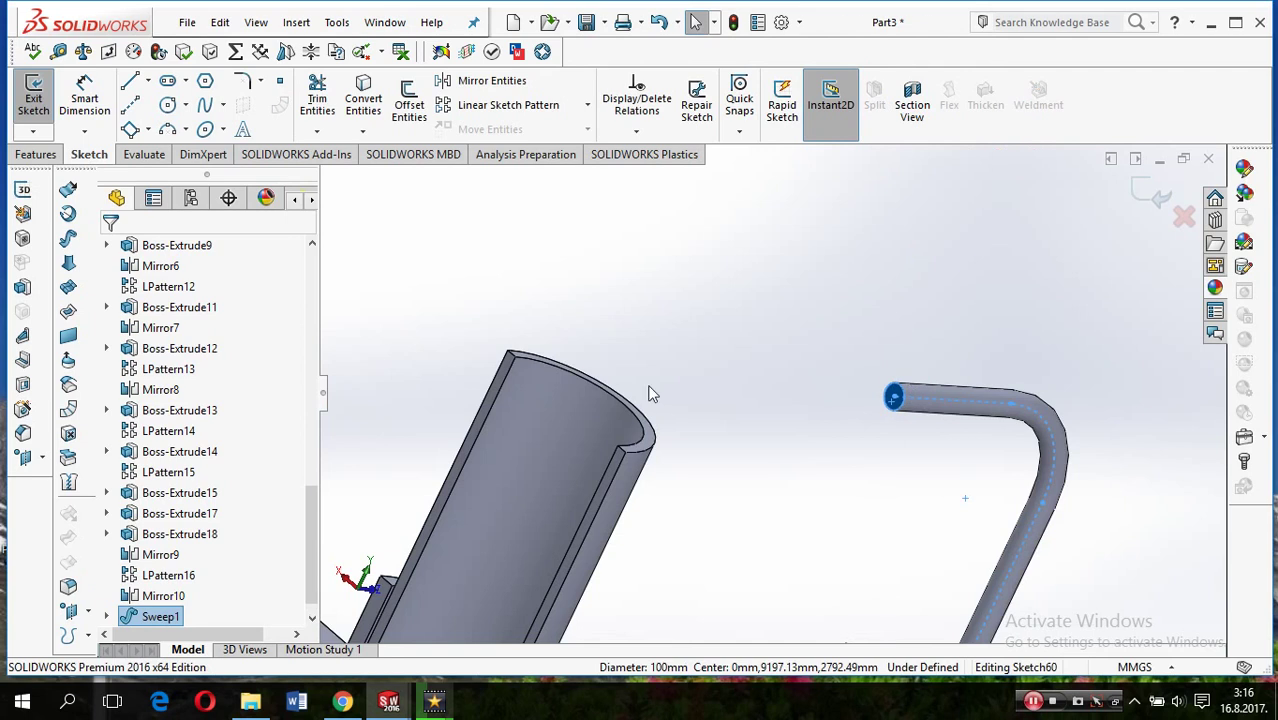
Draw a circle about 203.69 mm in diameter centred on the pipe end face
left_click(169, 105)
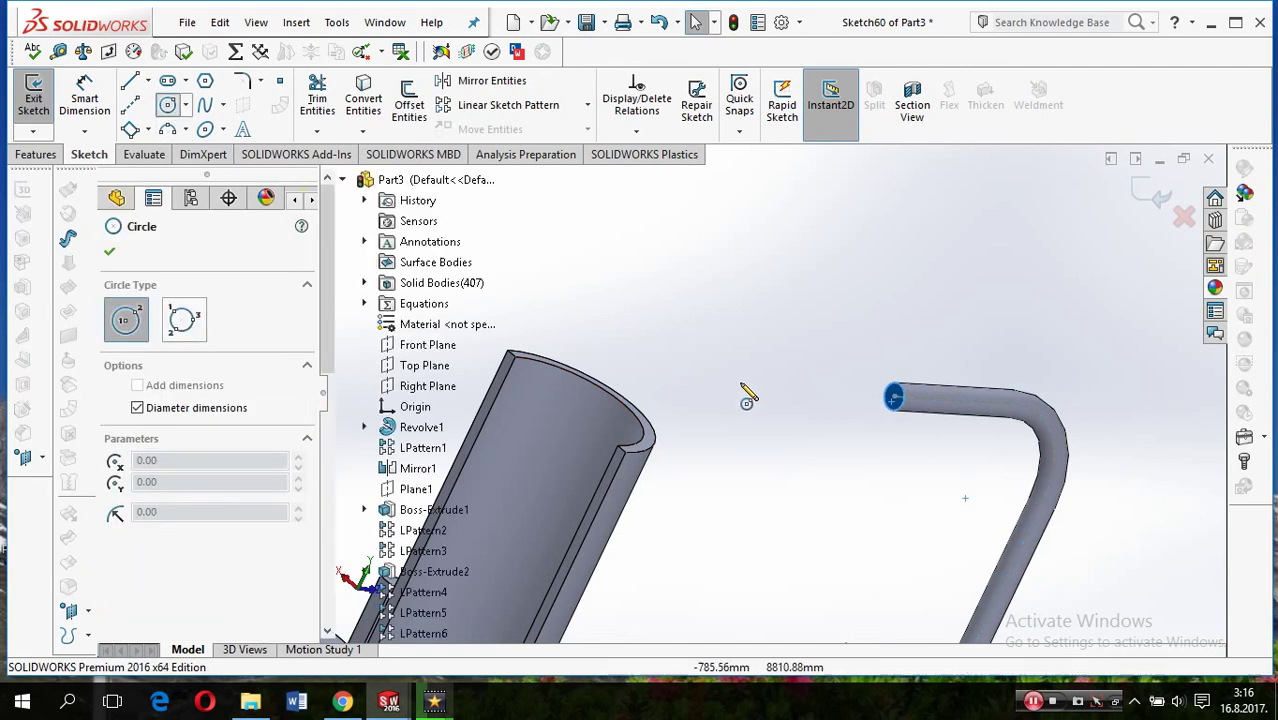
left_click(897, 398)
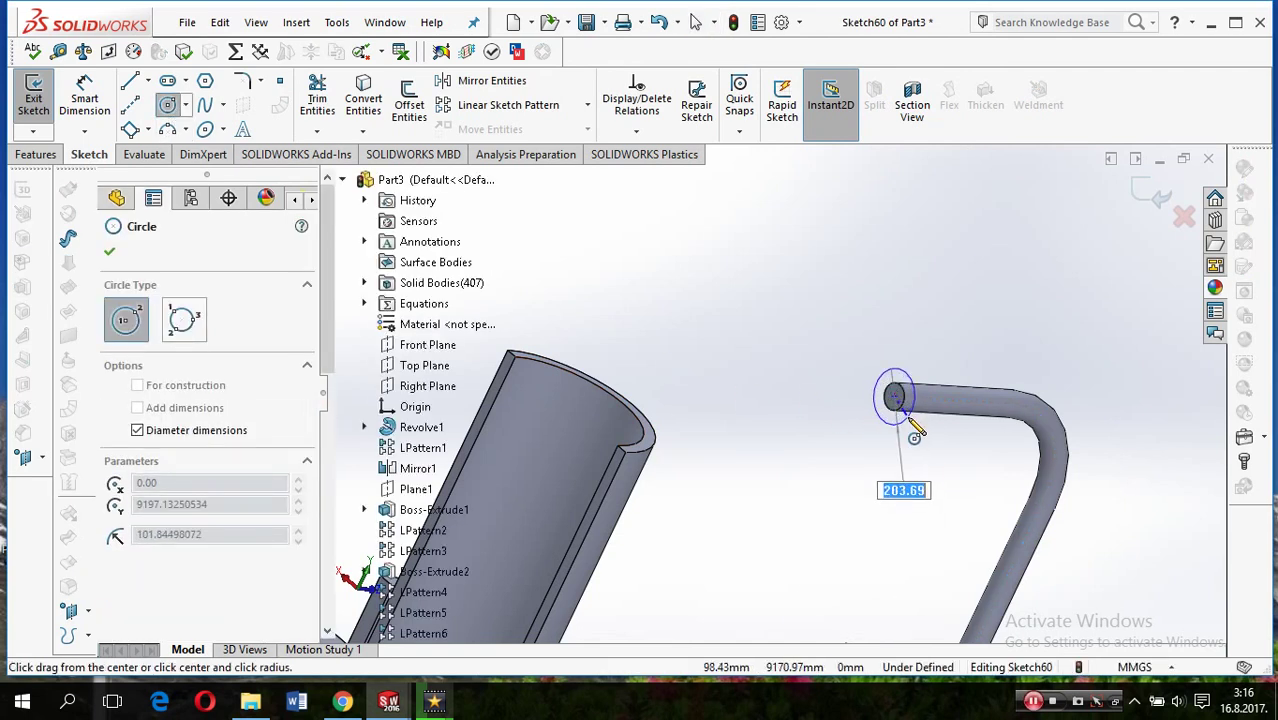
left_click(910, 420)
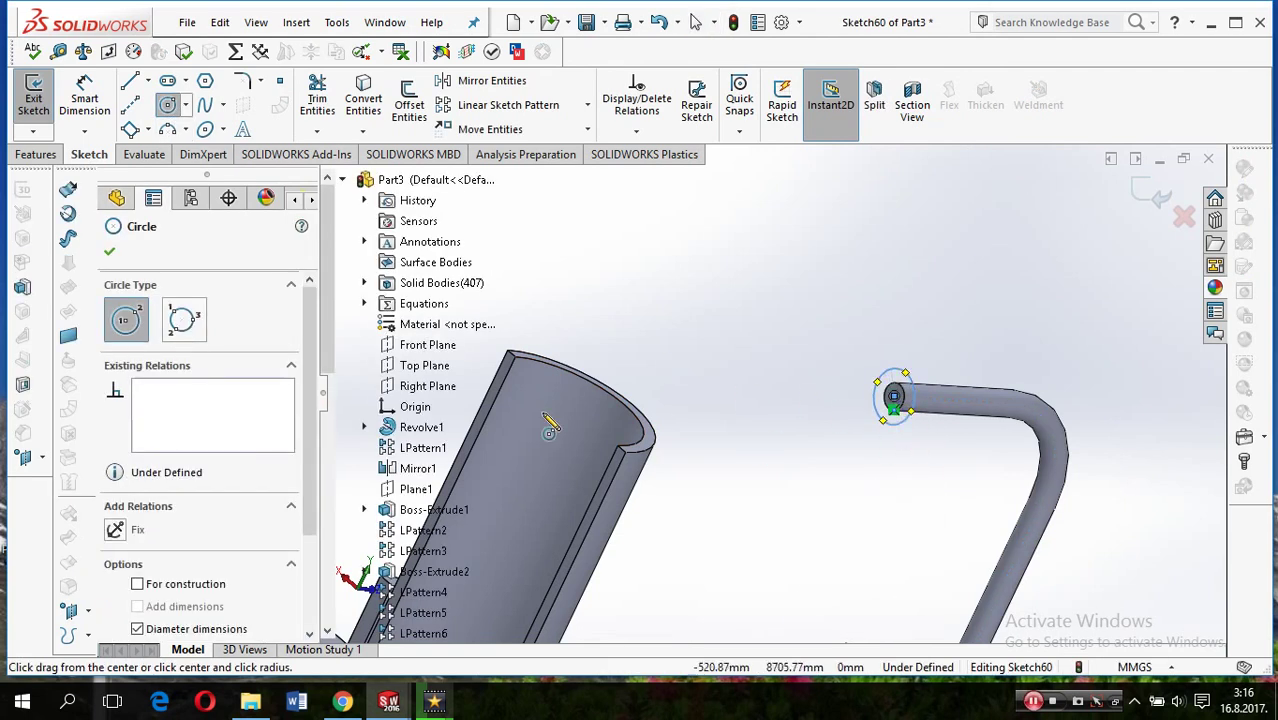
Preview an unmerged blind extrusion of the circle at 100 then 350 mm, then cancel it
left_click(37, 154)
left_click(60, 115)
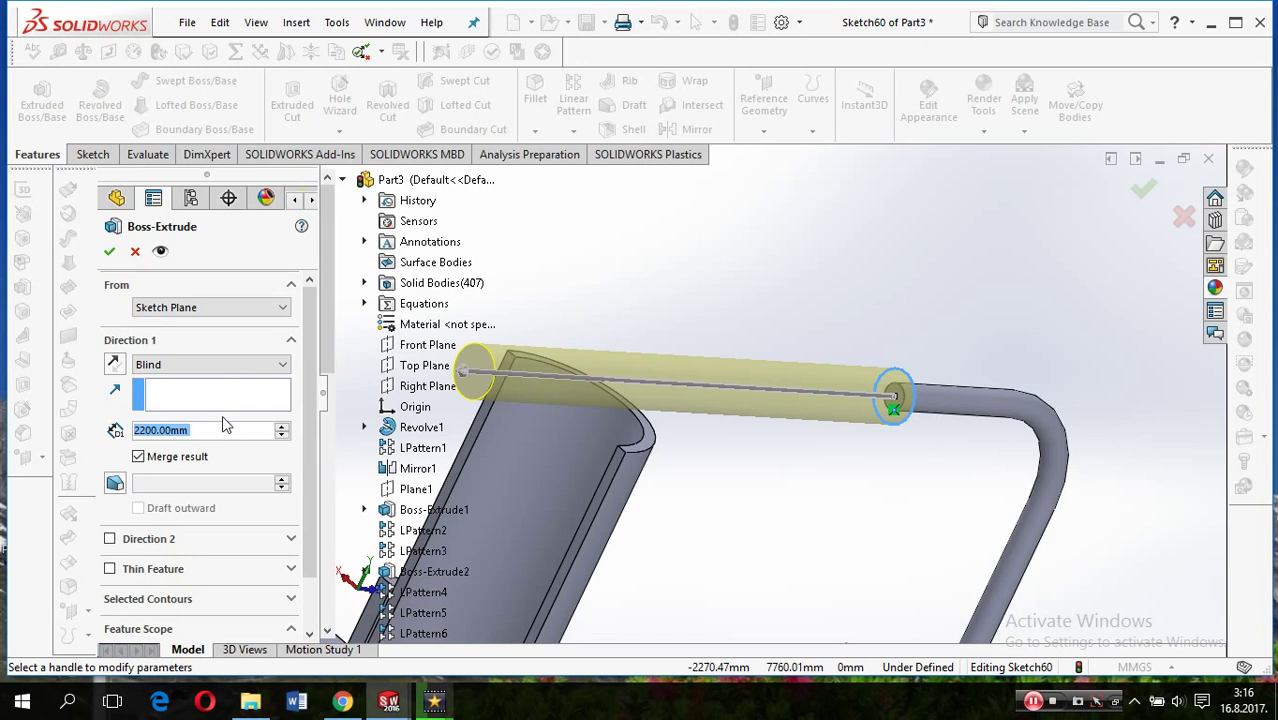
type("100")
key("Return")
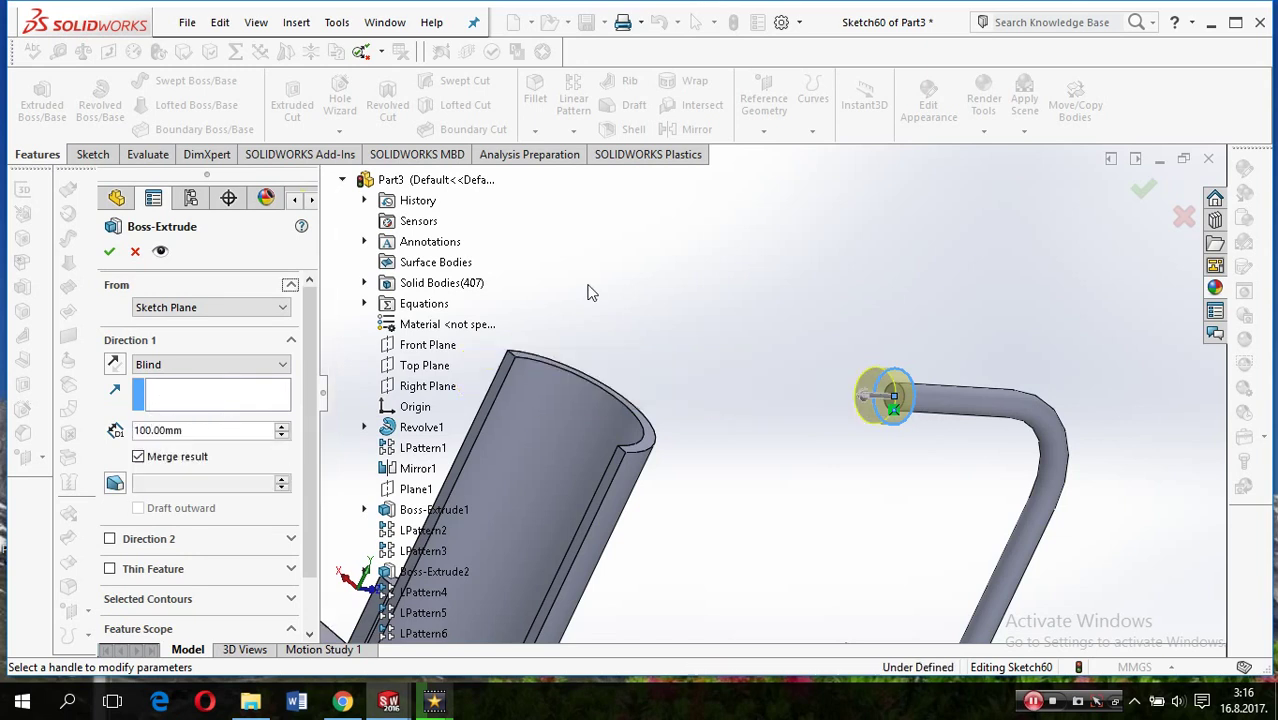
left_click(283, 427)
left_click(283, 427)
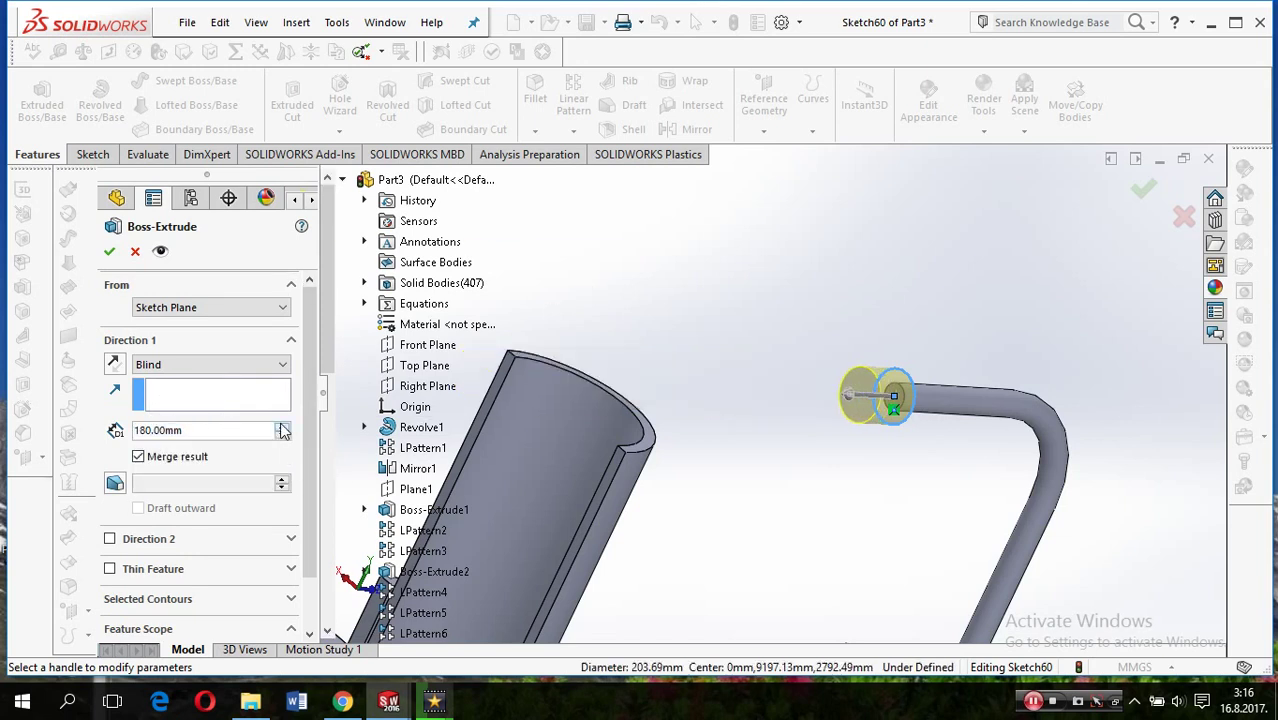
left_click(283, 427)
left_click(283, 427)
left_click(283, 427)
left_click(156, 463)
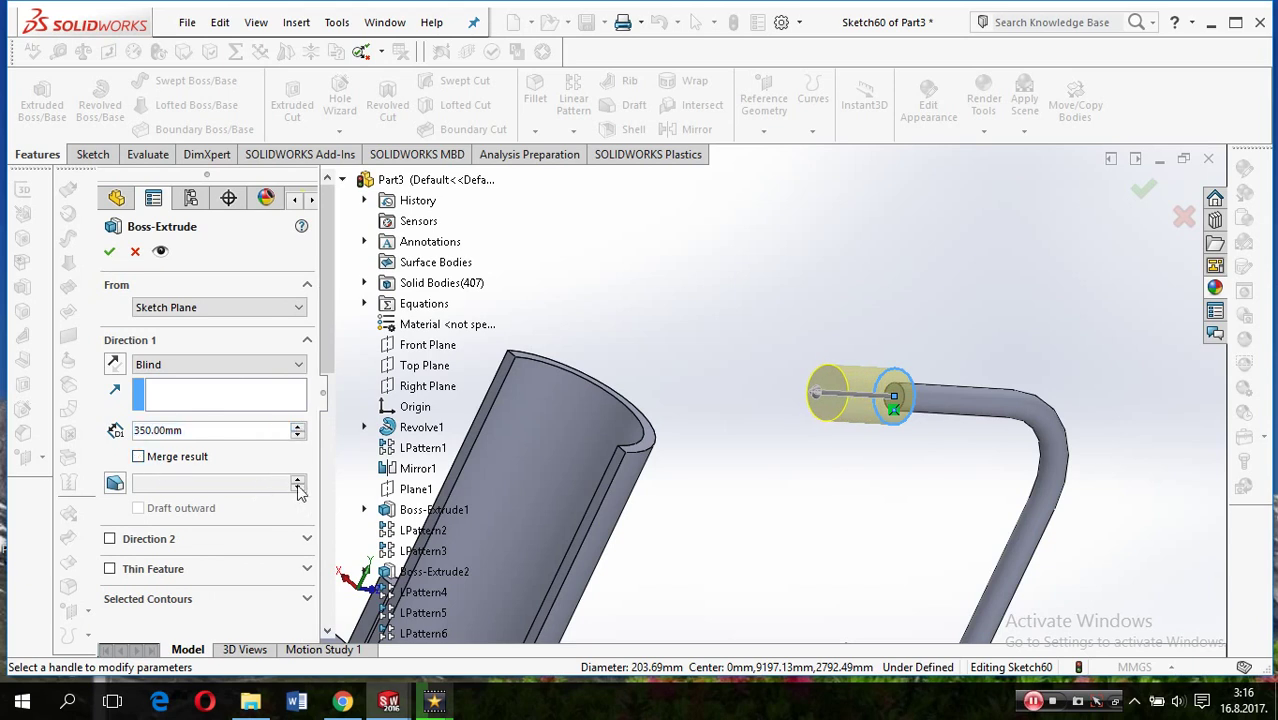
left_click(136, 253)
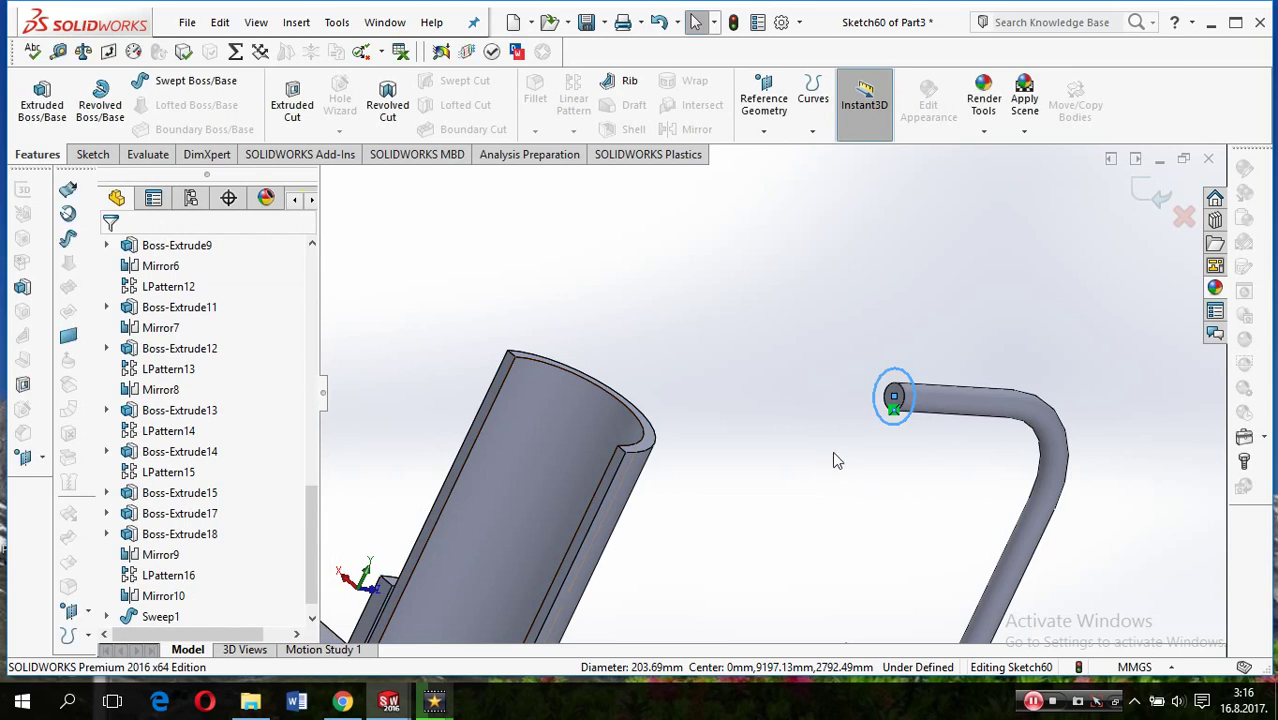
Delete the stray short line below the circle on the pipe end
left_click(100, 150)
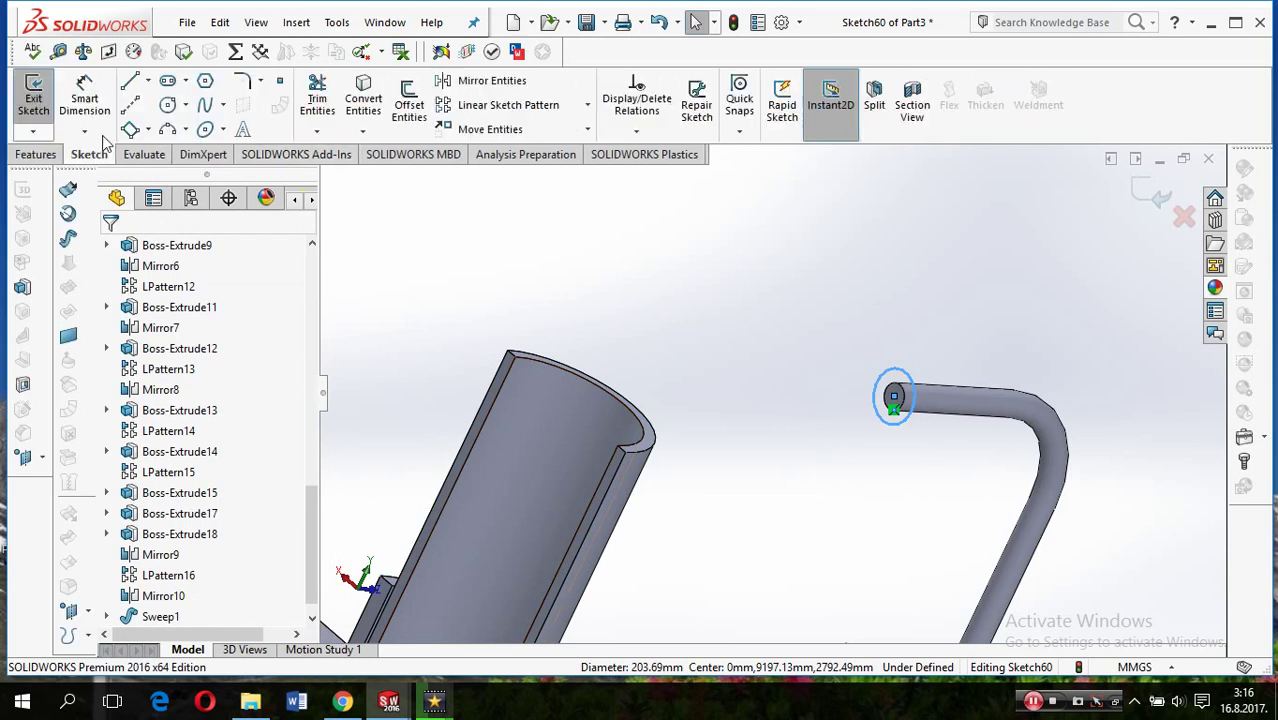
left_click(131, 85)
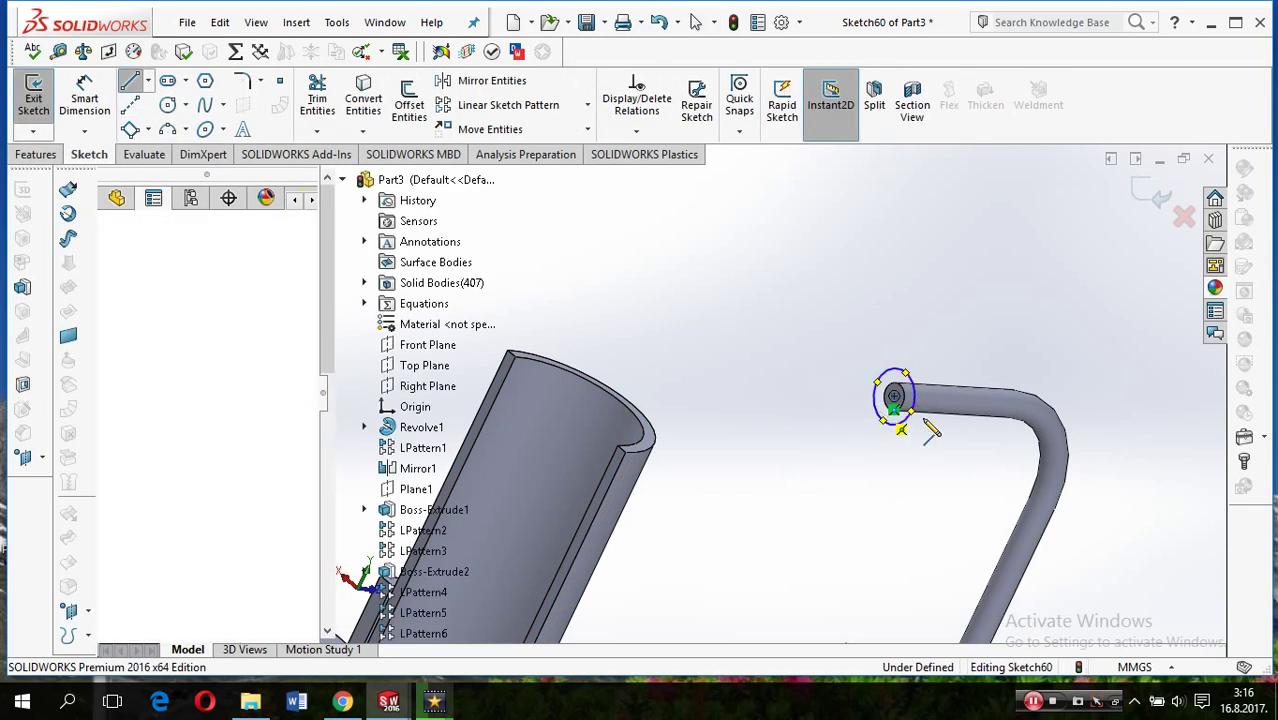
left_click(894, 397)
key("Escape")
key("Escape")
key("z")
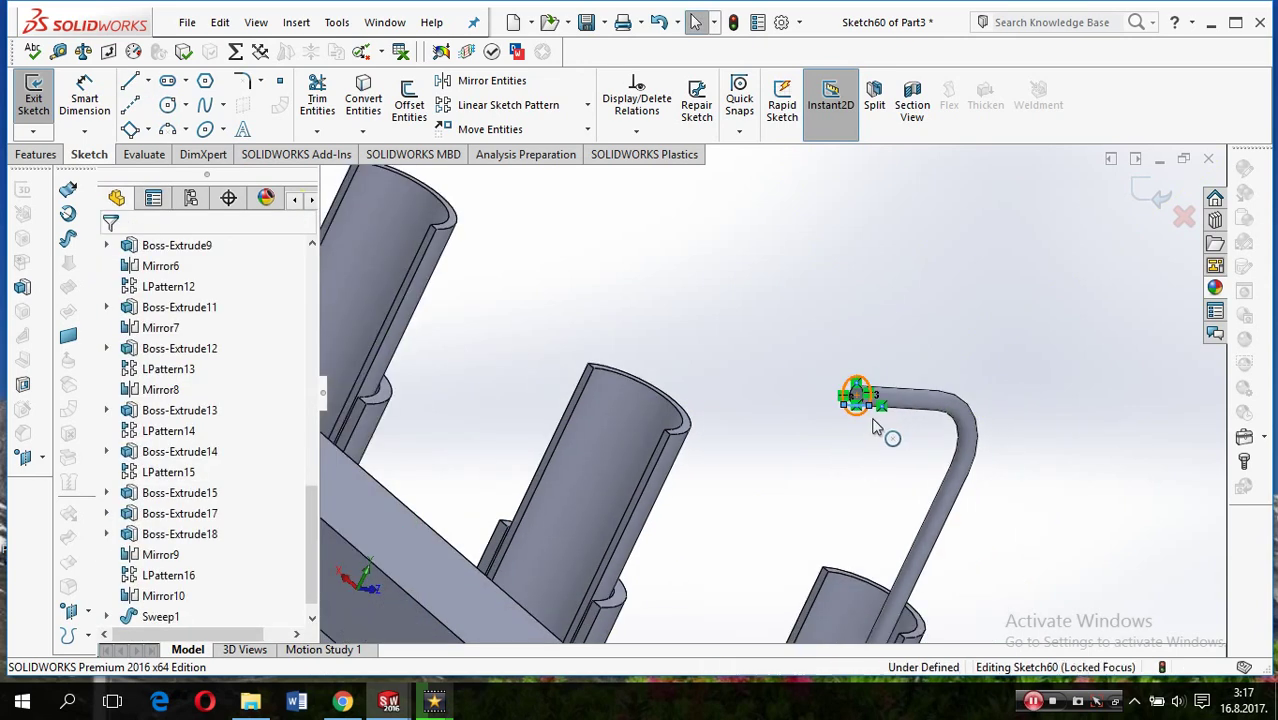
middle_click_drag(873, 427, 897, 440)
scroll(894, 430, "down", 2)
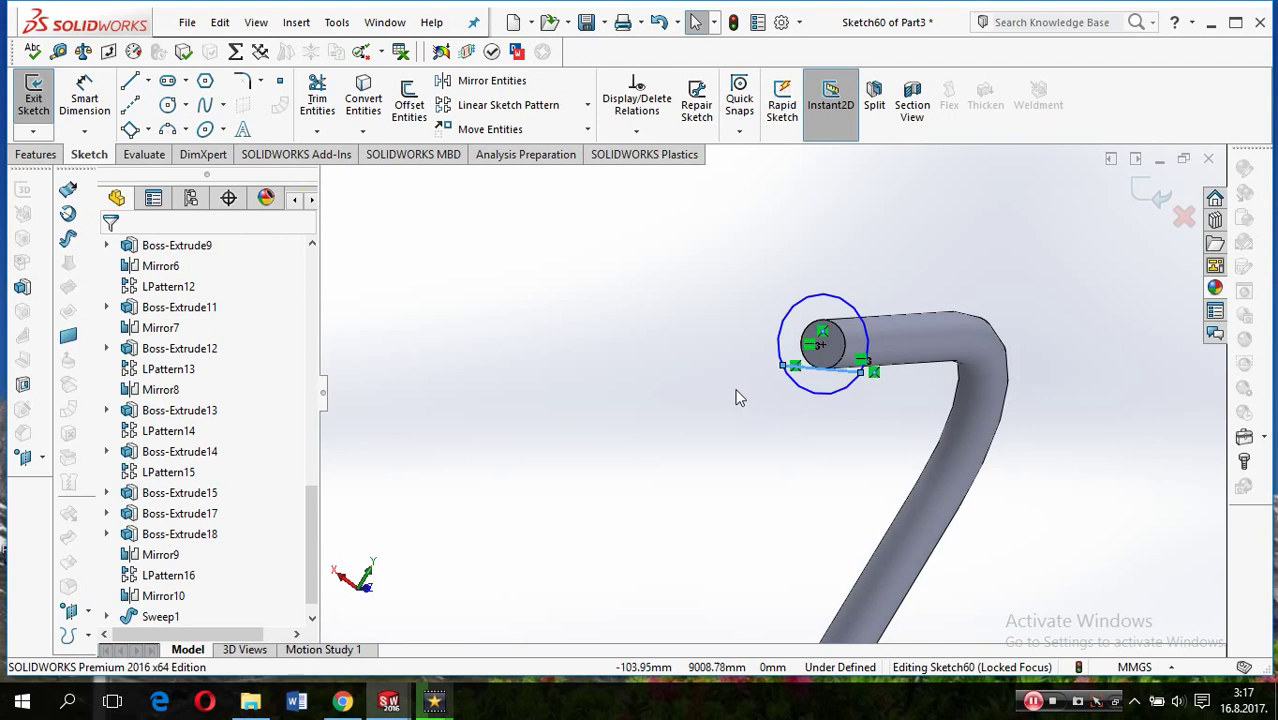
key("Delete")
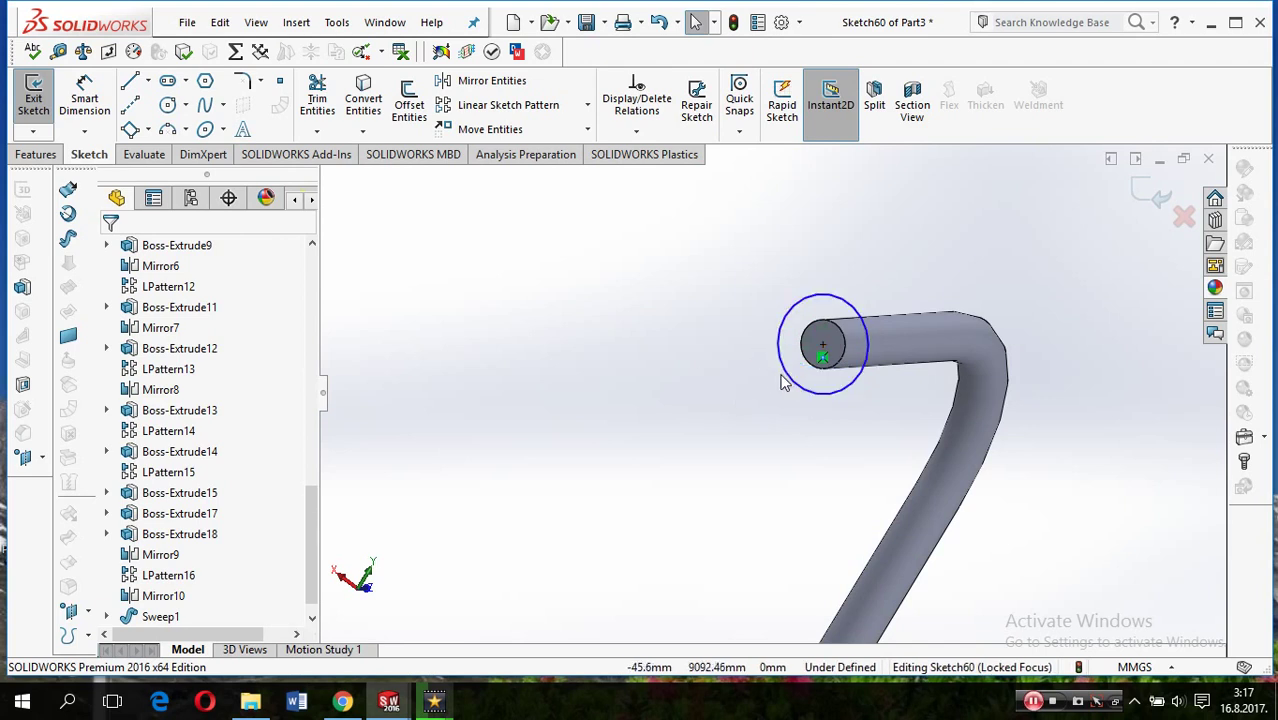
Draw two connected lines from the circle's lower edge to its top-left
key("l")
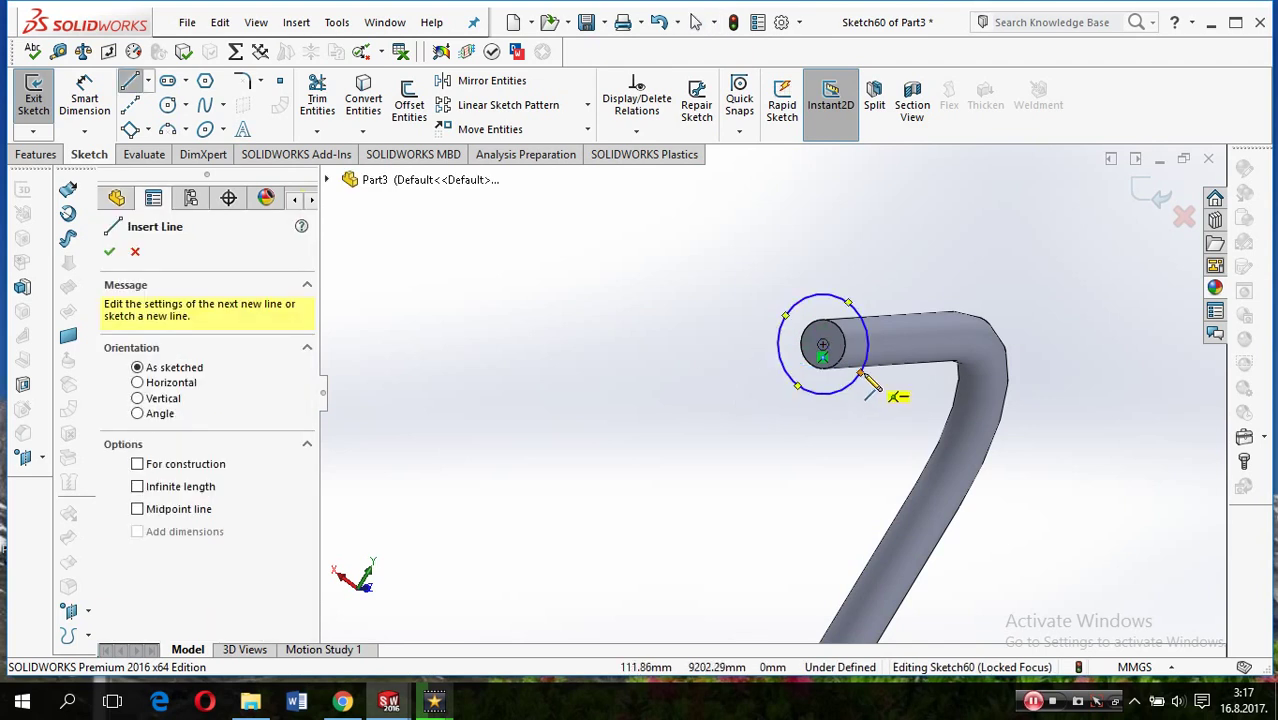
left_click(858, 375)
left_click(798, 386)
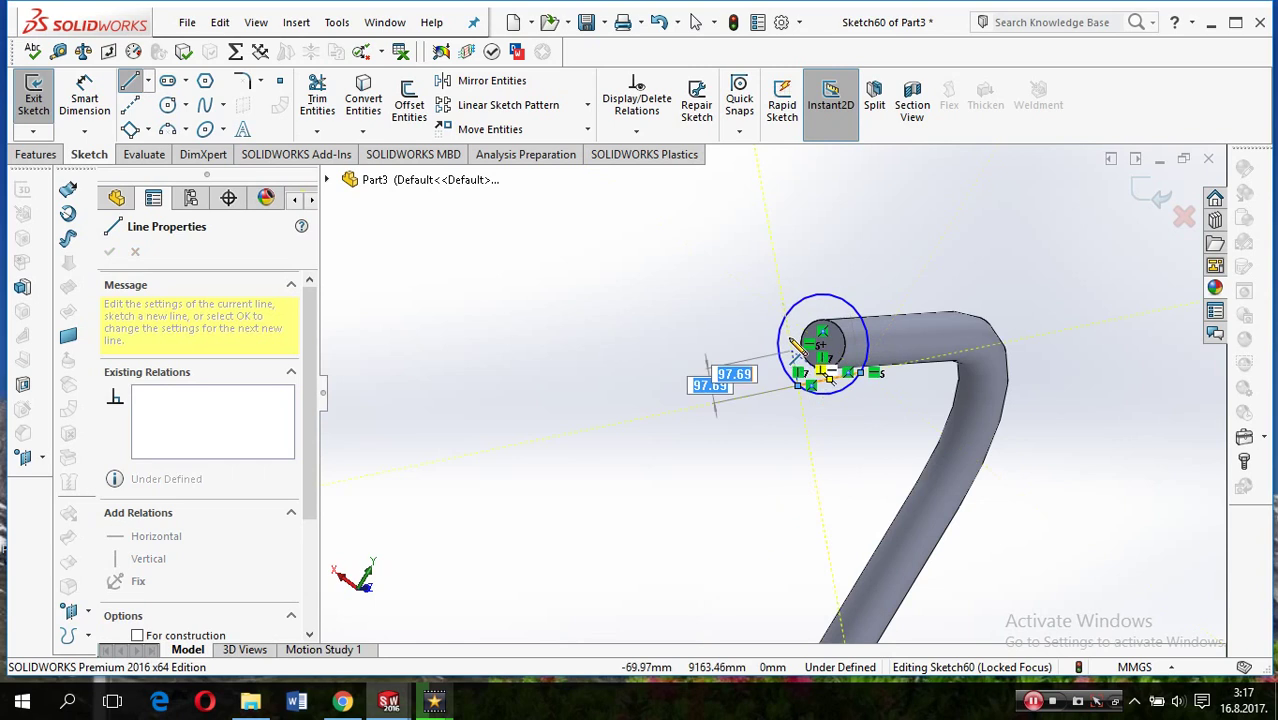
left_click(785, 317)
key("Escape")
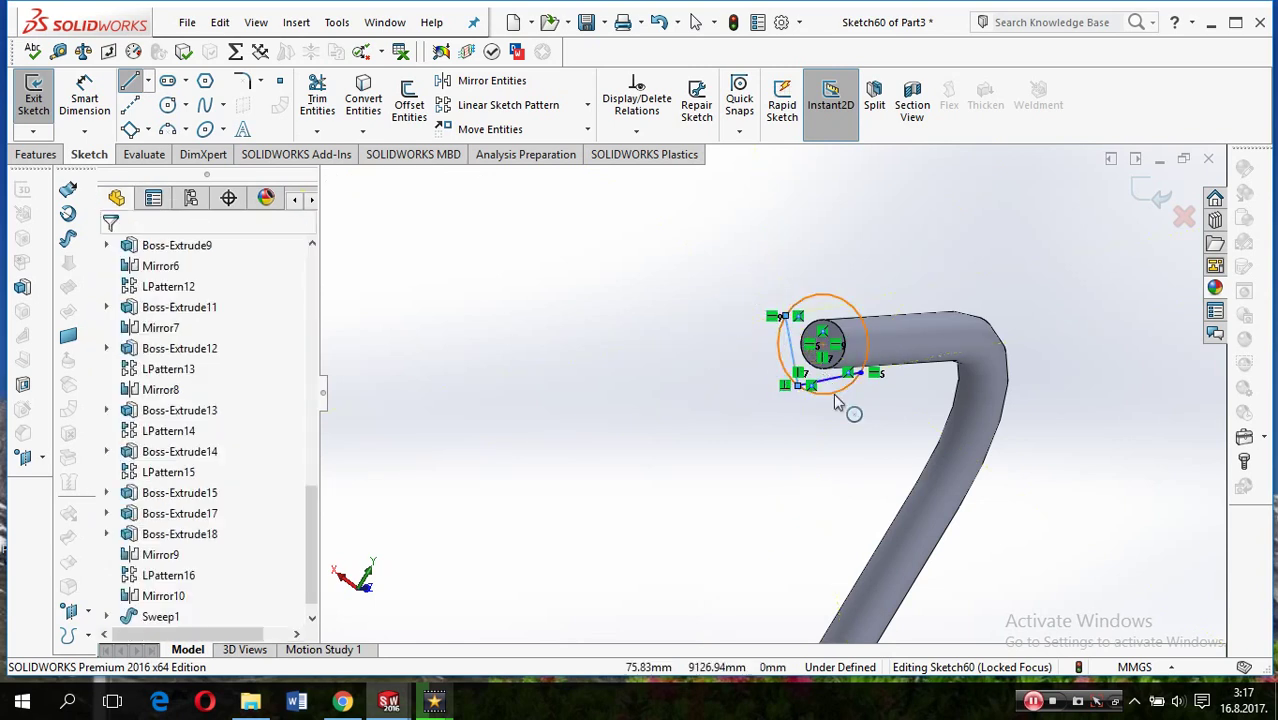
Trim away the small left arc and round the lower-left corner with a 41 mm fillet
left_click(317, 103)
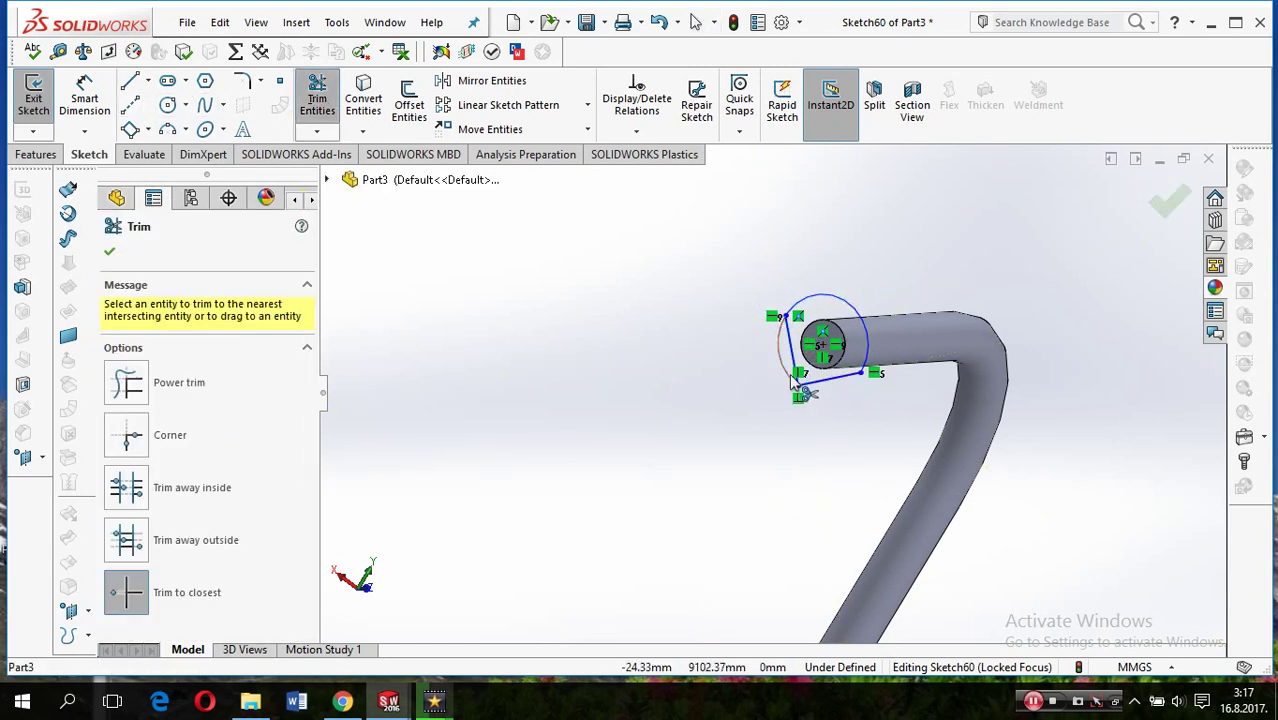
left_click(782, 362)
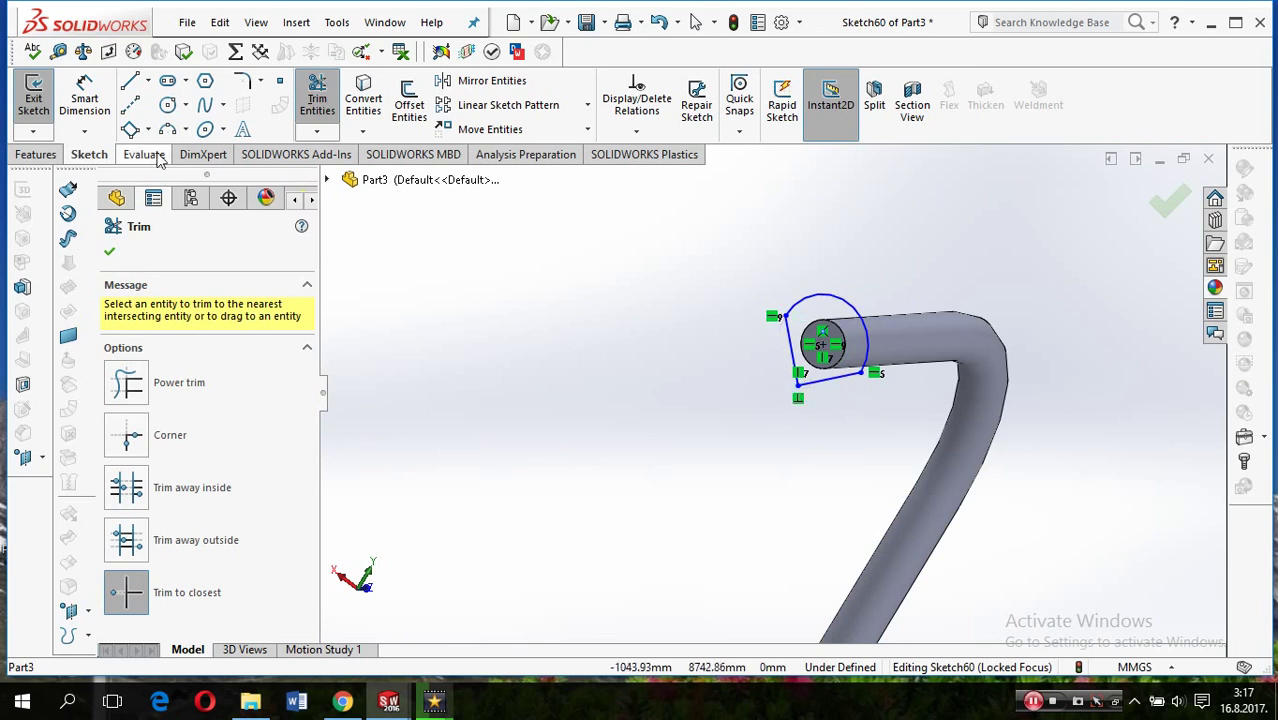
left_click(241, 83)
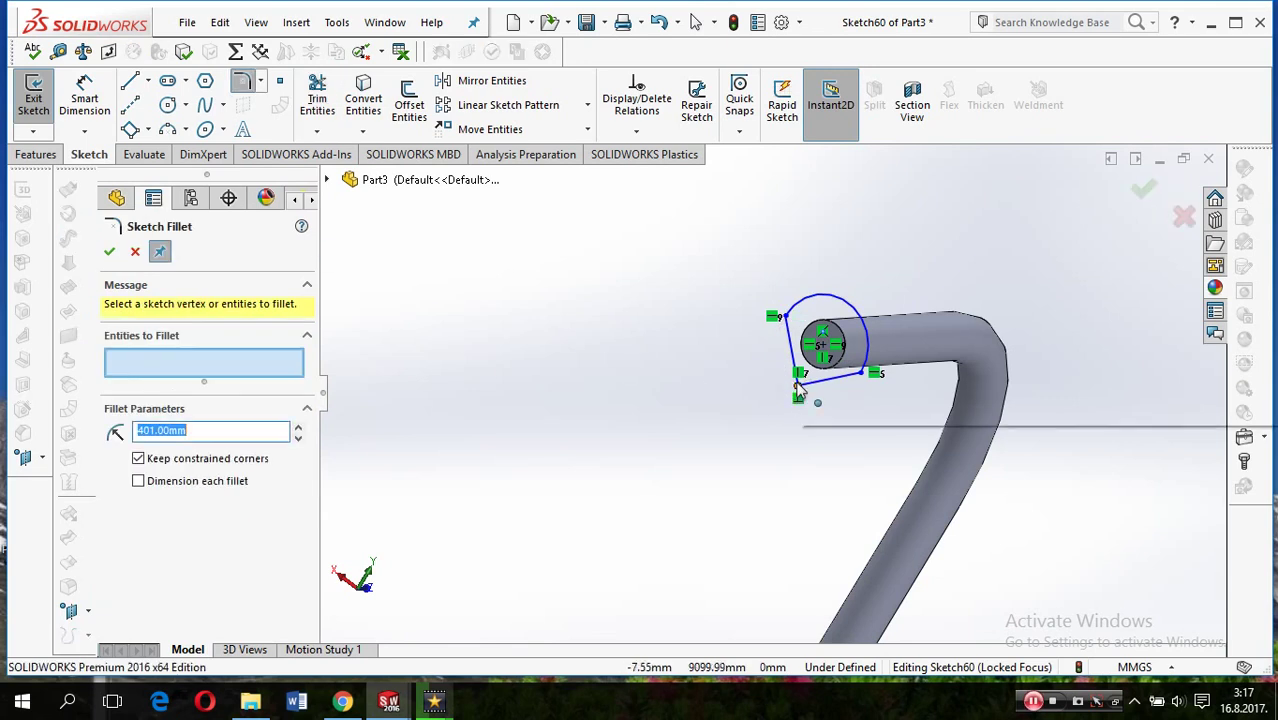
left_click(797, 400)
double_click(227, 431)
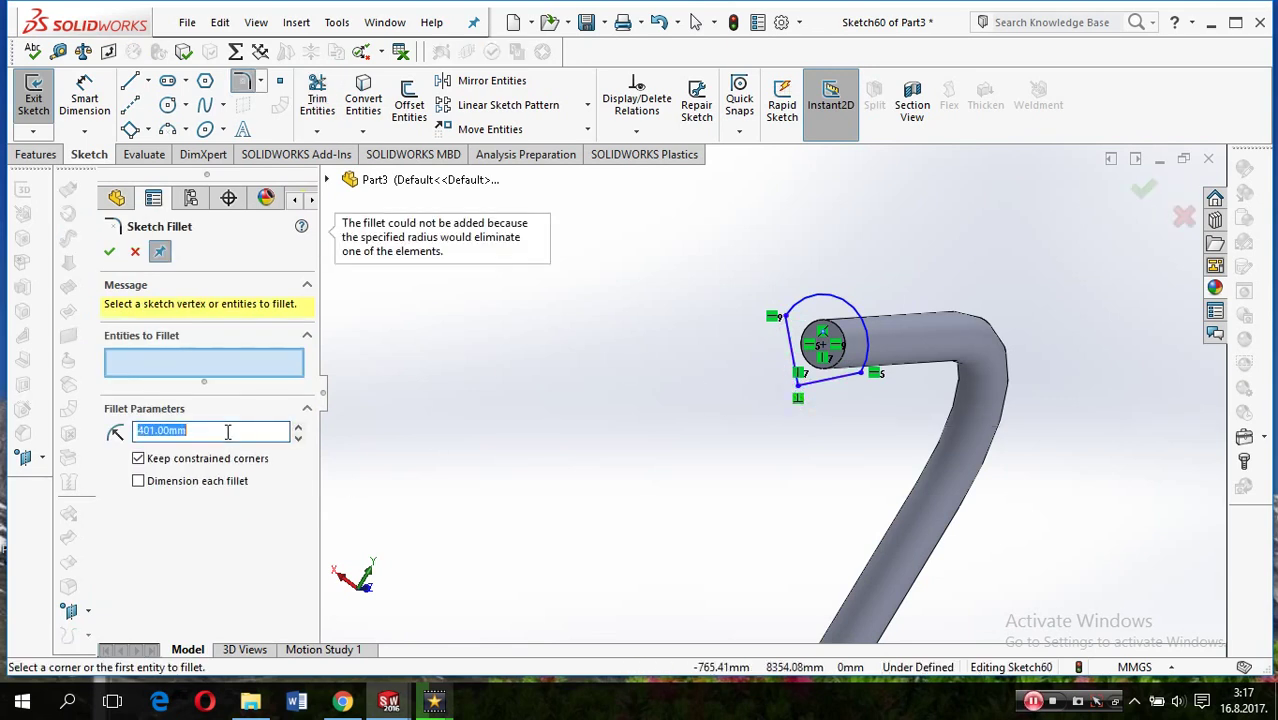
type("1")
type("41")
key("Return")
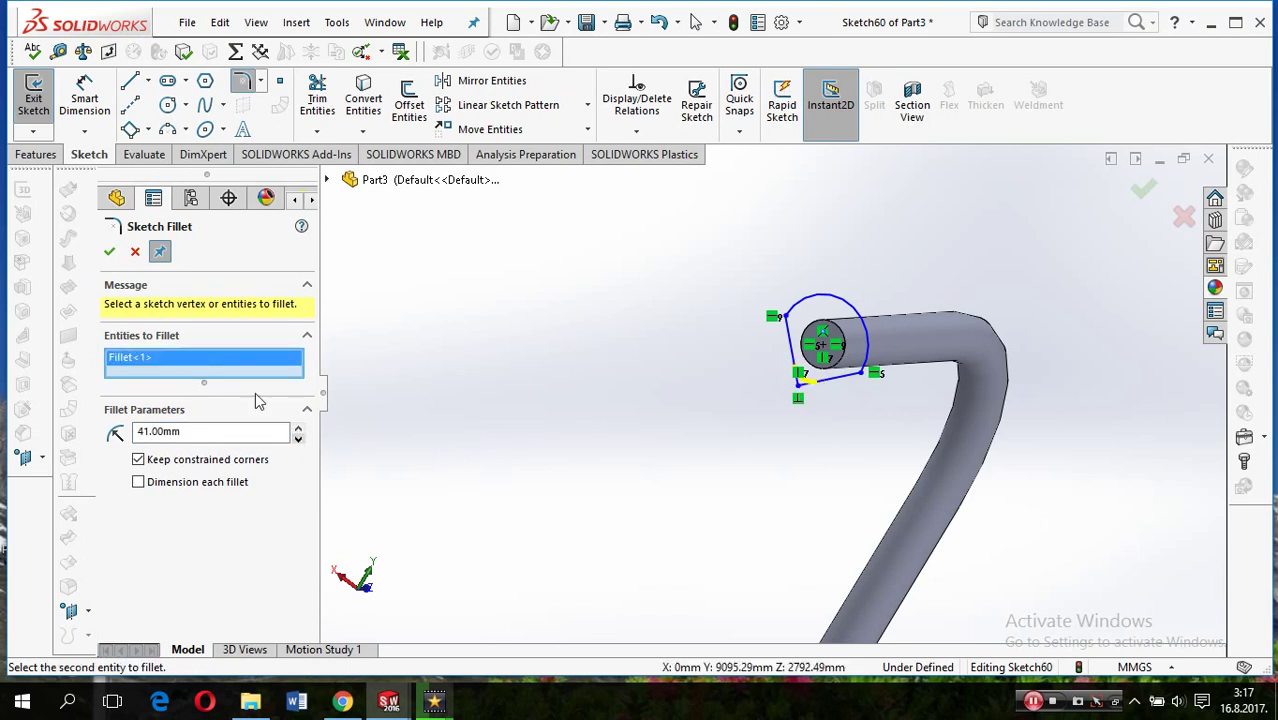
left_click(108, 254)
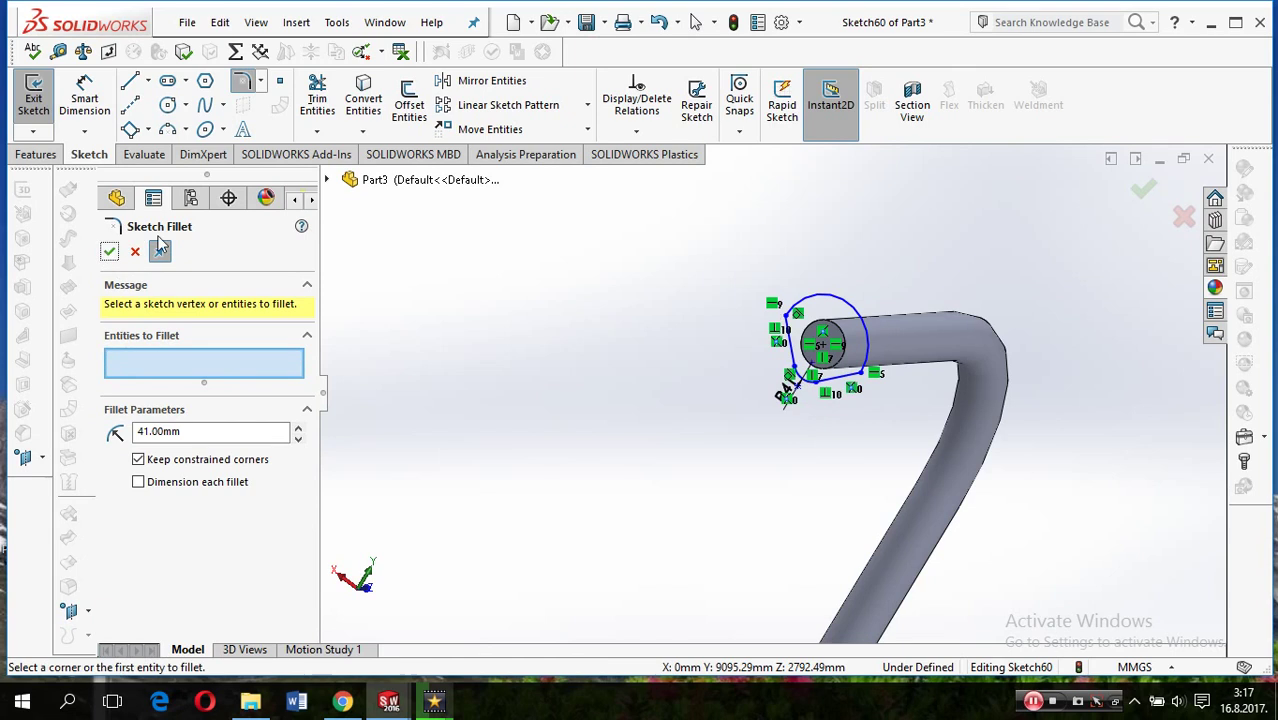
Extrude Sketch60's profile 310 mm blind, unmerged, as the separate lamp head body
left_click(35, 155)
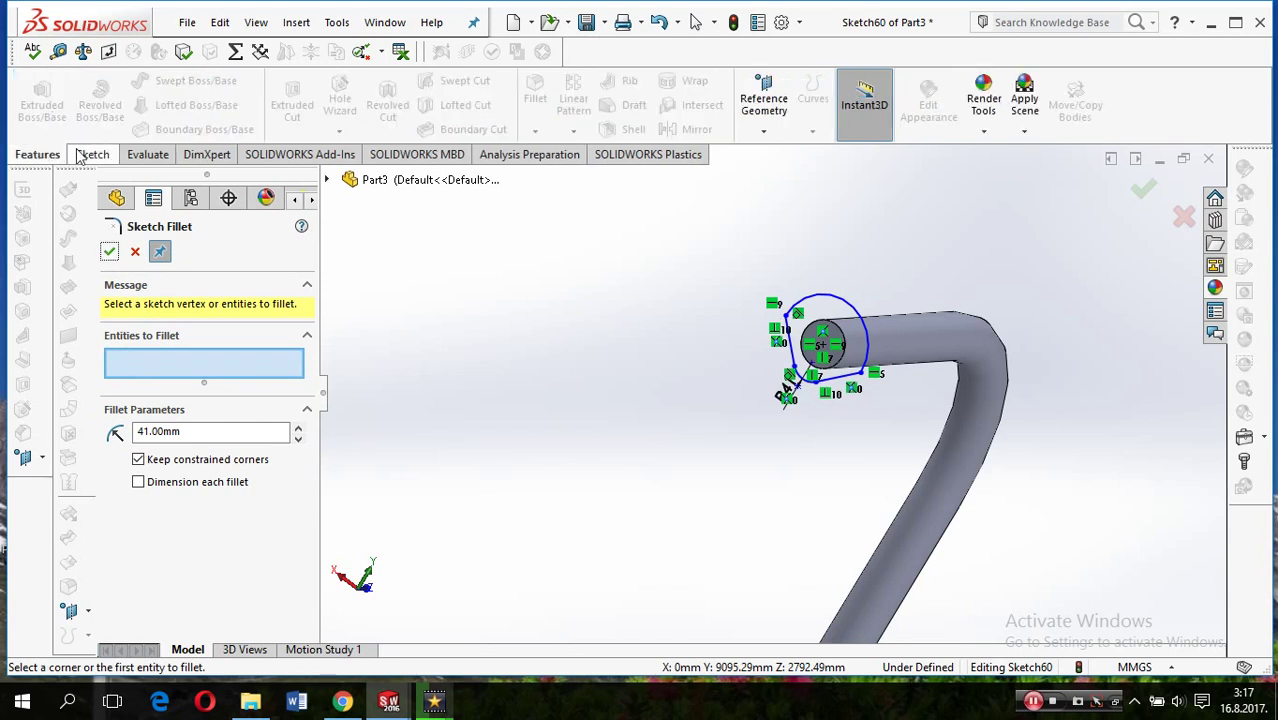
left_click(106, 250)
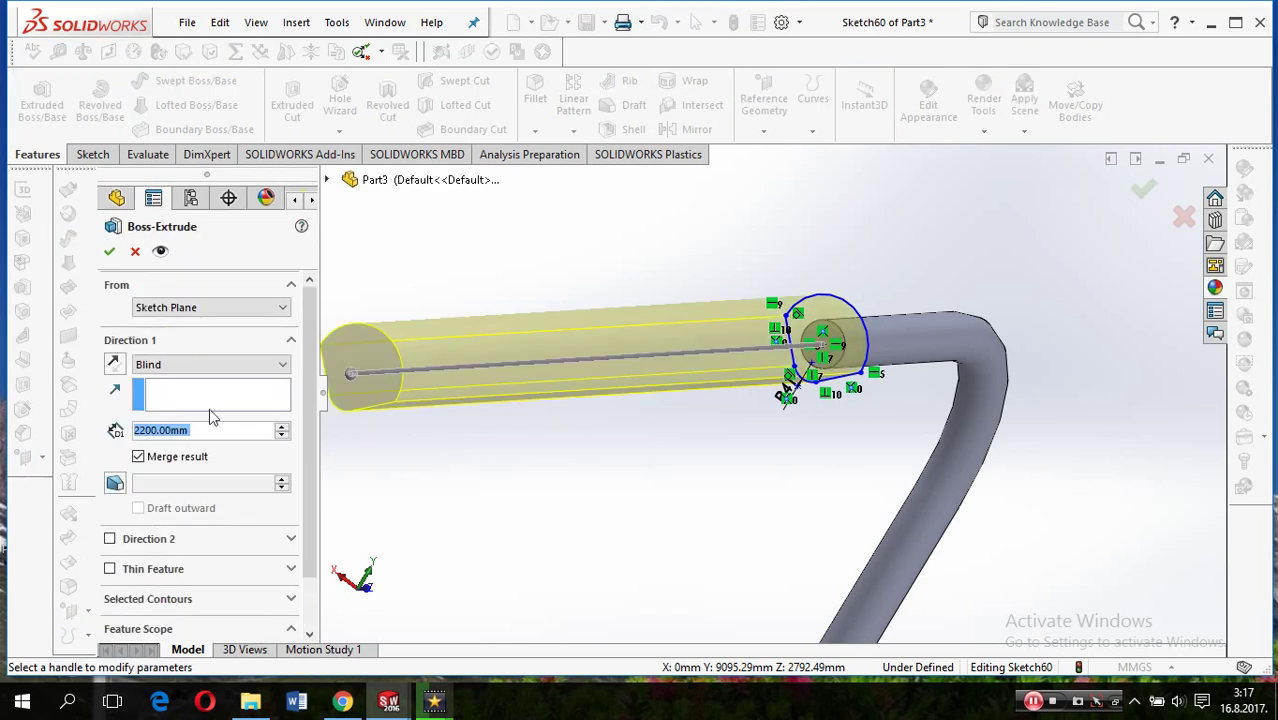
type("1000")
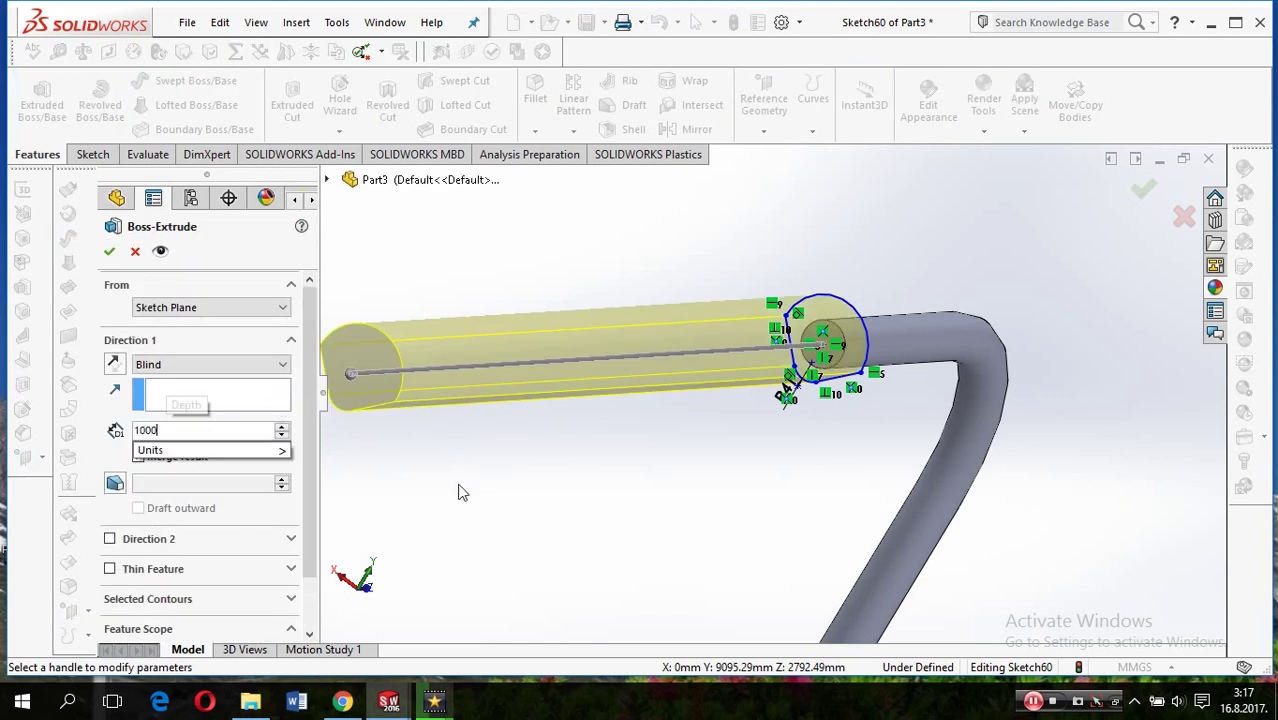
key("BackSpace")
key("BackSpace")
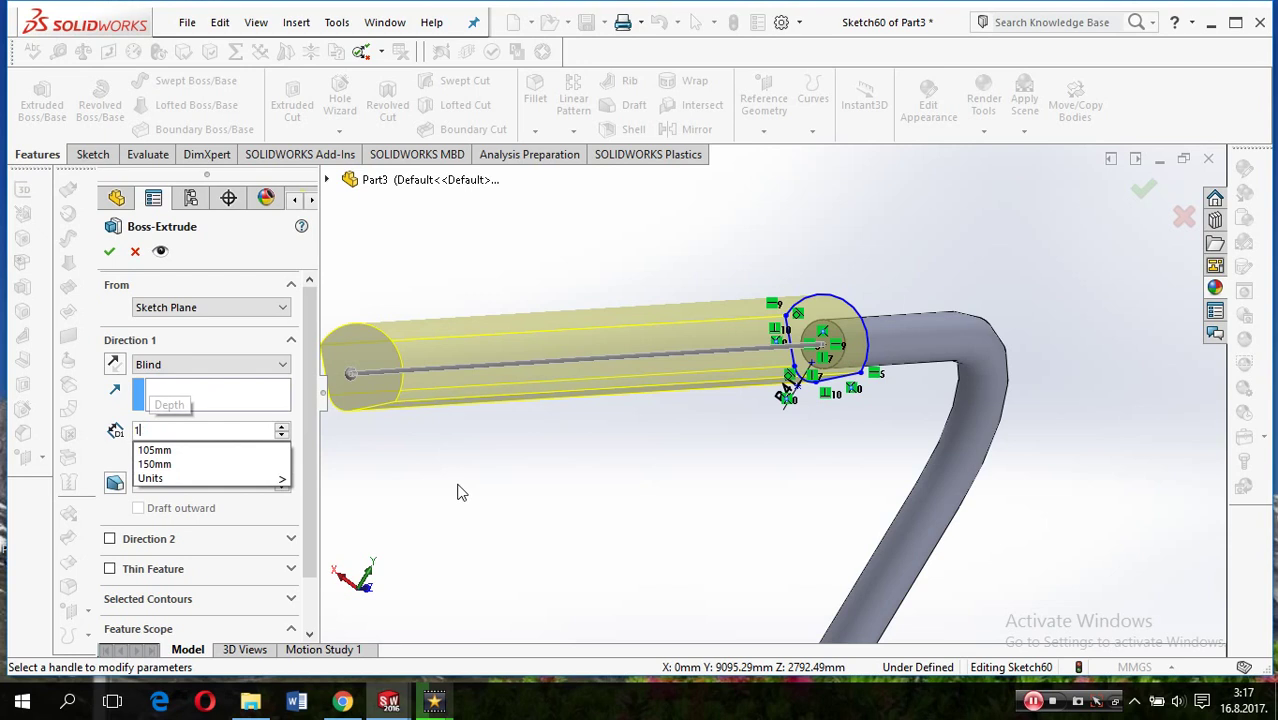
type("200")
key("Return")
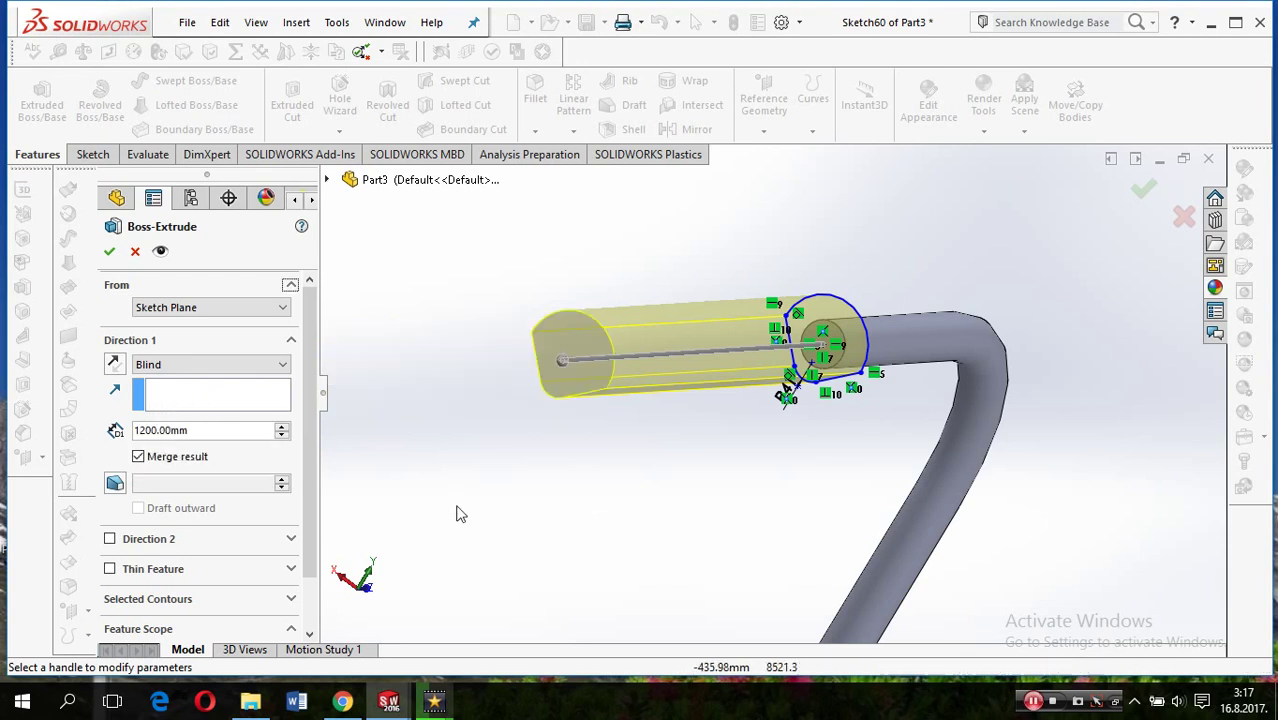
double_click(202, 430)
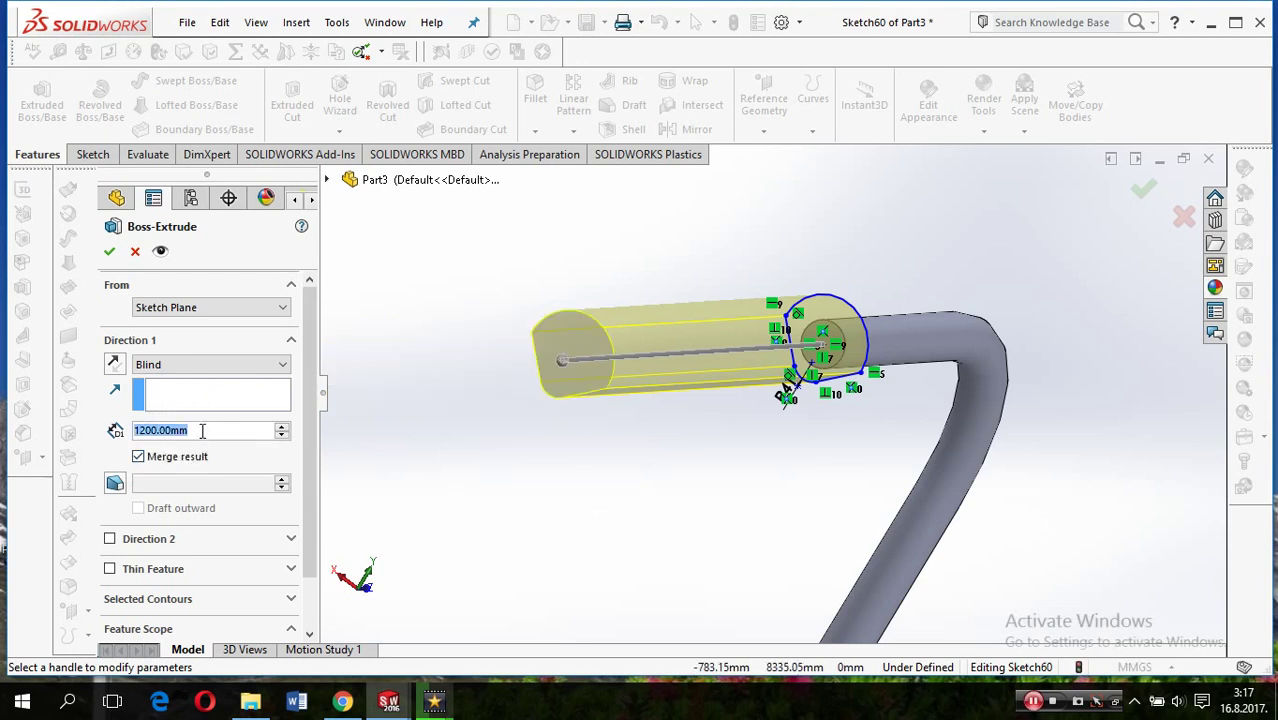
type("200")
key("Return")
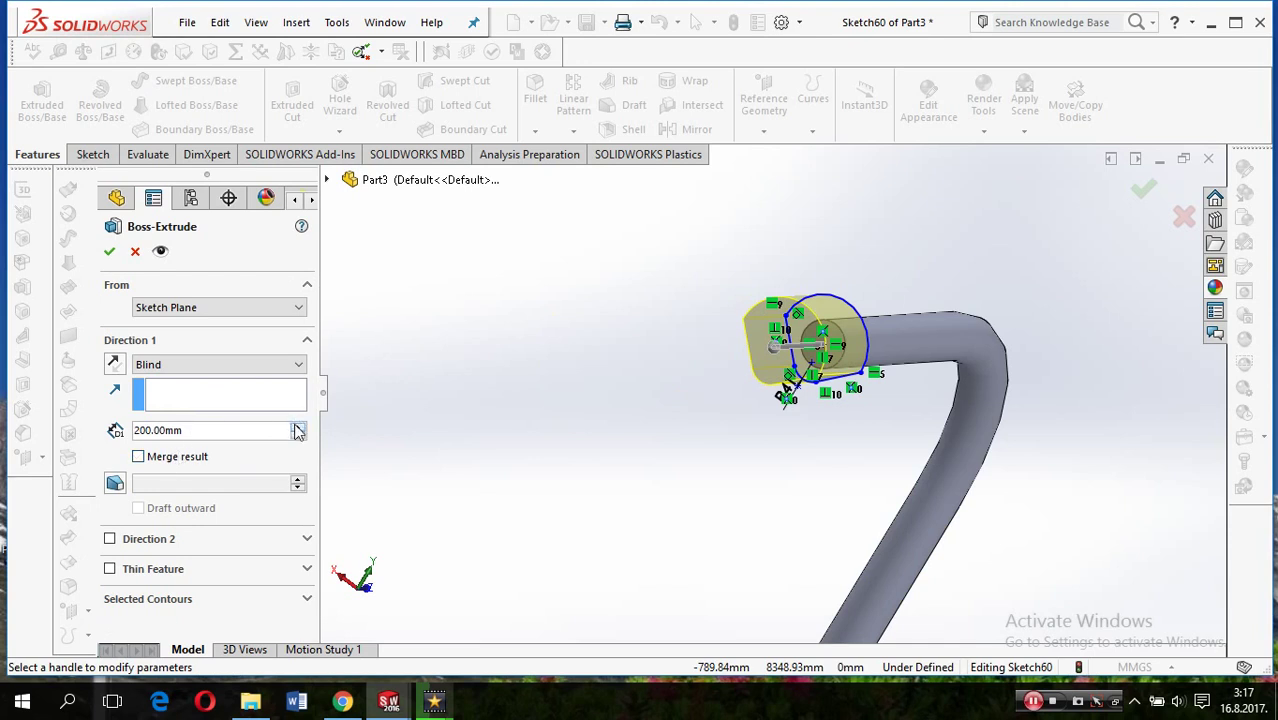
type("310")
middle_click_drag(732, 462, 693, 462)
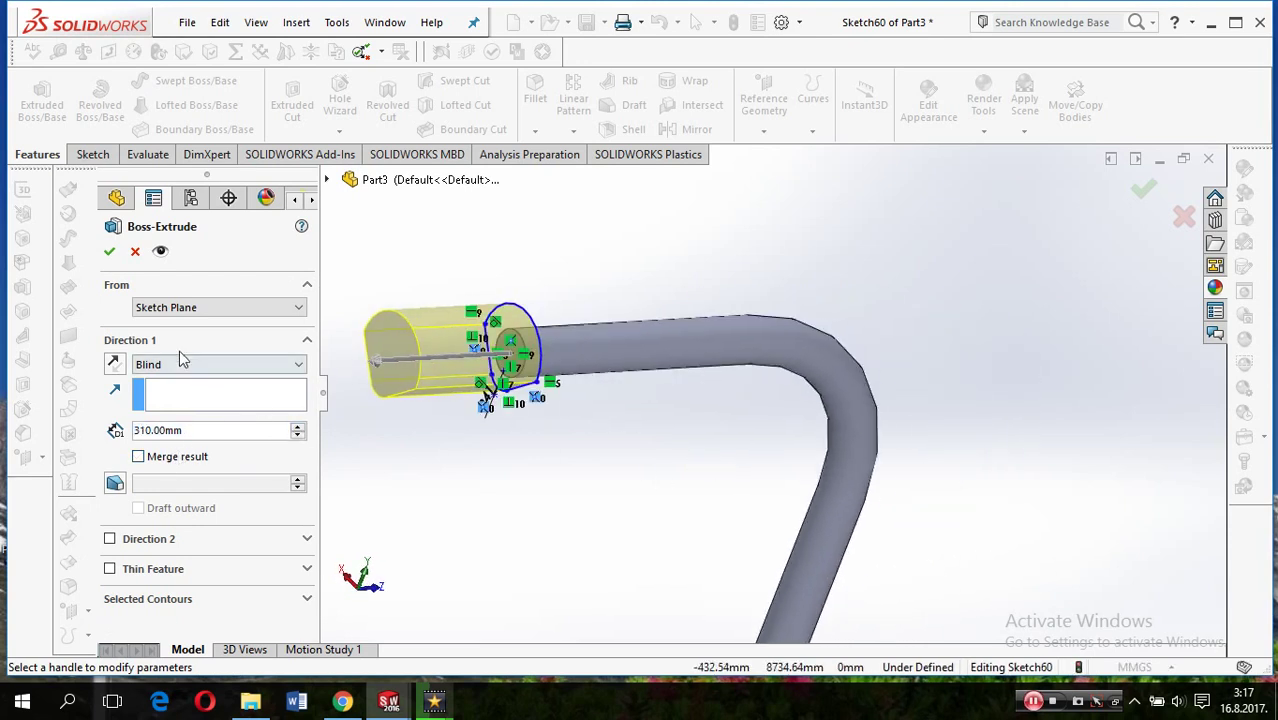
left_click(112, 253)
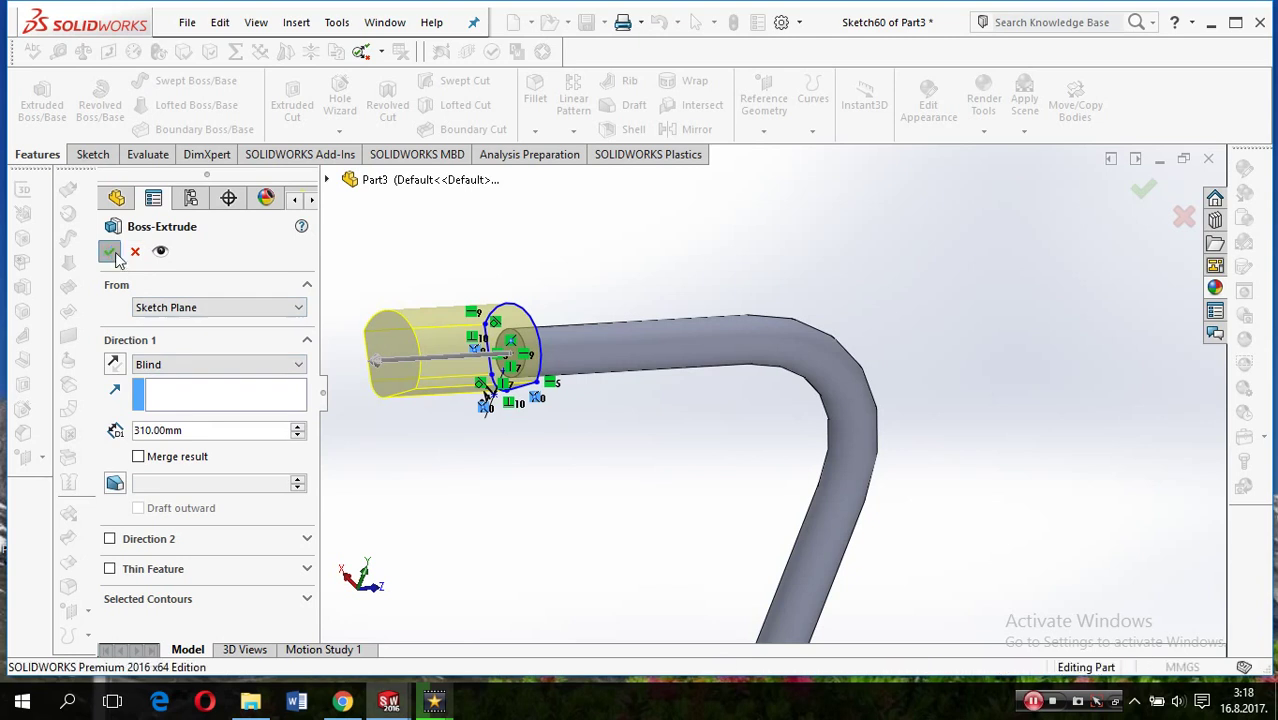
scroll(473, 491, "up", 3)
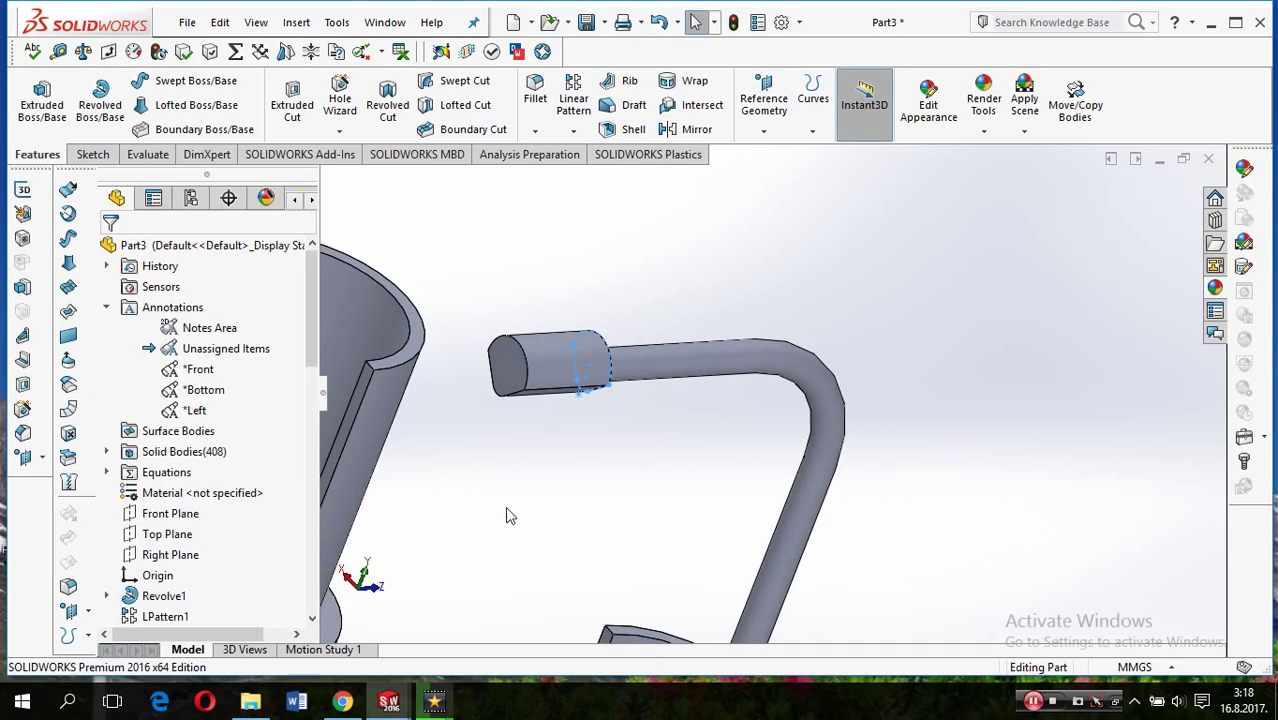
Orbit to look down over the platform and start a Linear Pattern (2000 mm spacing, 8 instances)
mouse_move(604, 507)
middle_mouse_down()
mouse_move(609, 516)
mouse_move(565, 483)
middle_mouse_up()
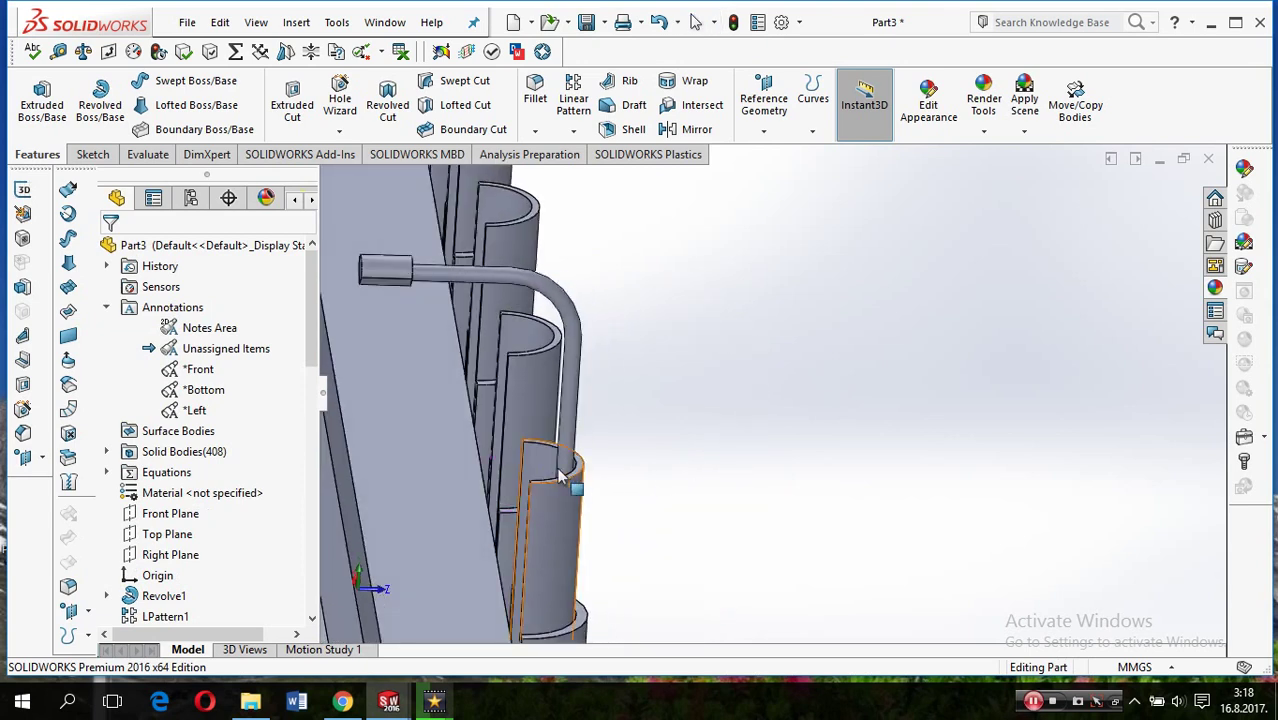
key("Left")
key("Left")
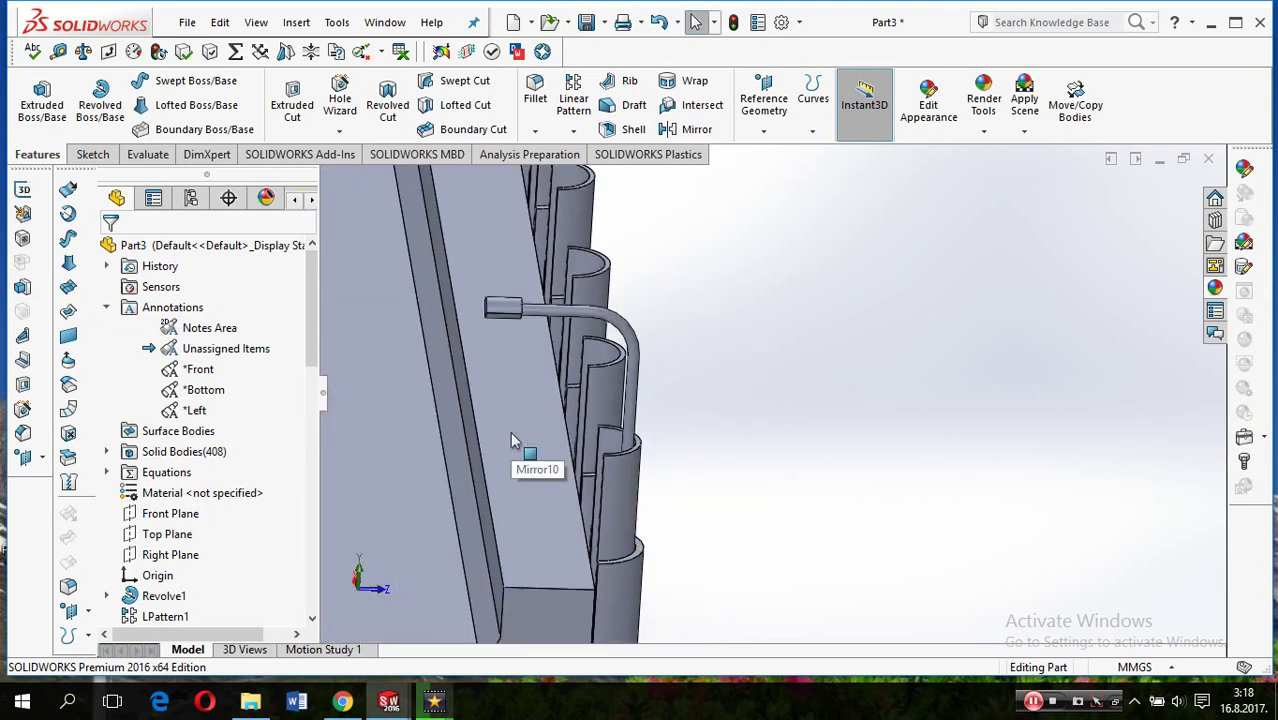
key("Left")
key("Left")
key("Left")
middle_click_drag(815, 482, 793, 448)
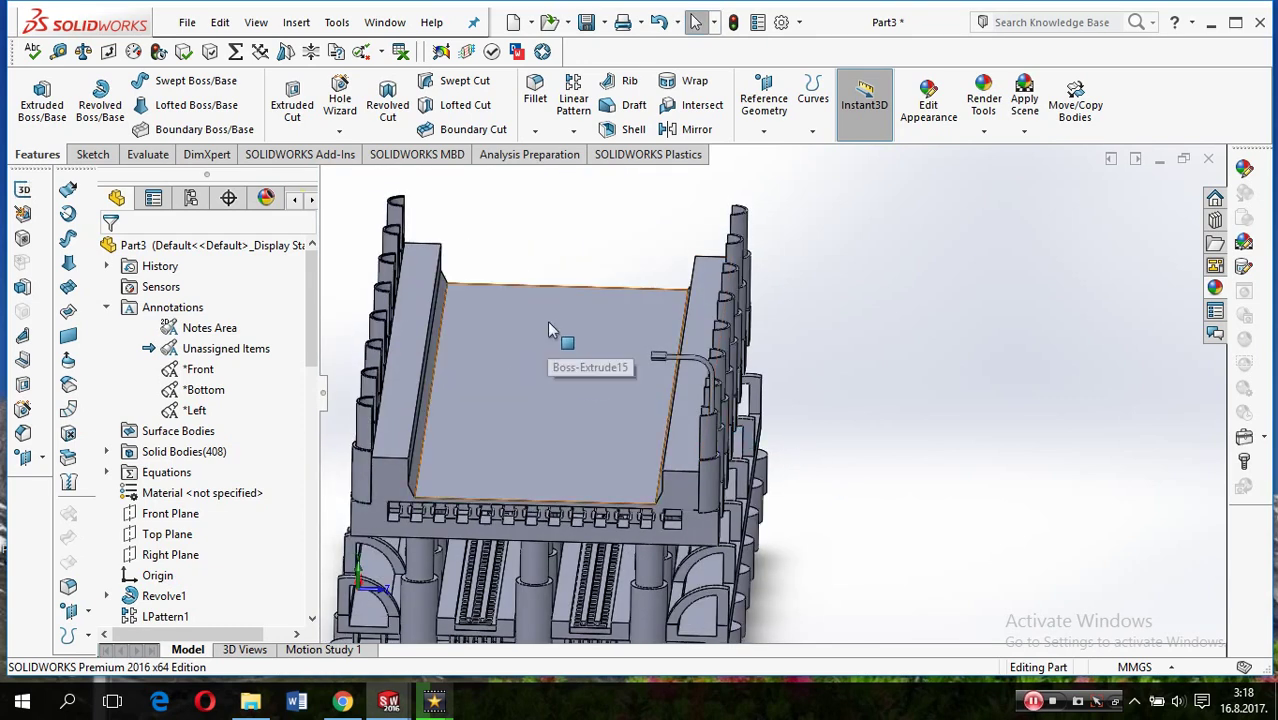
scroll(547, 321, "down", 2)
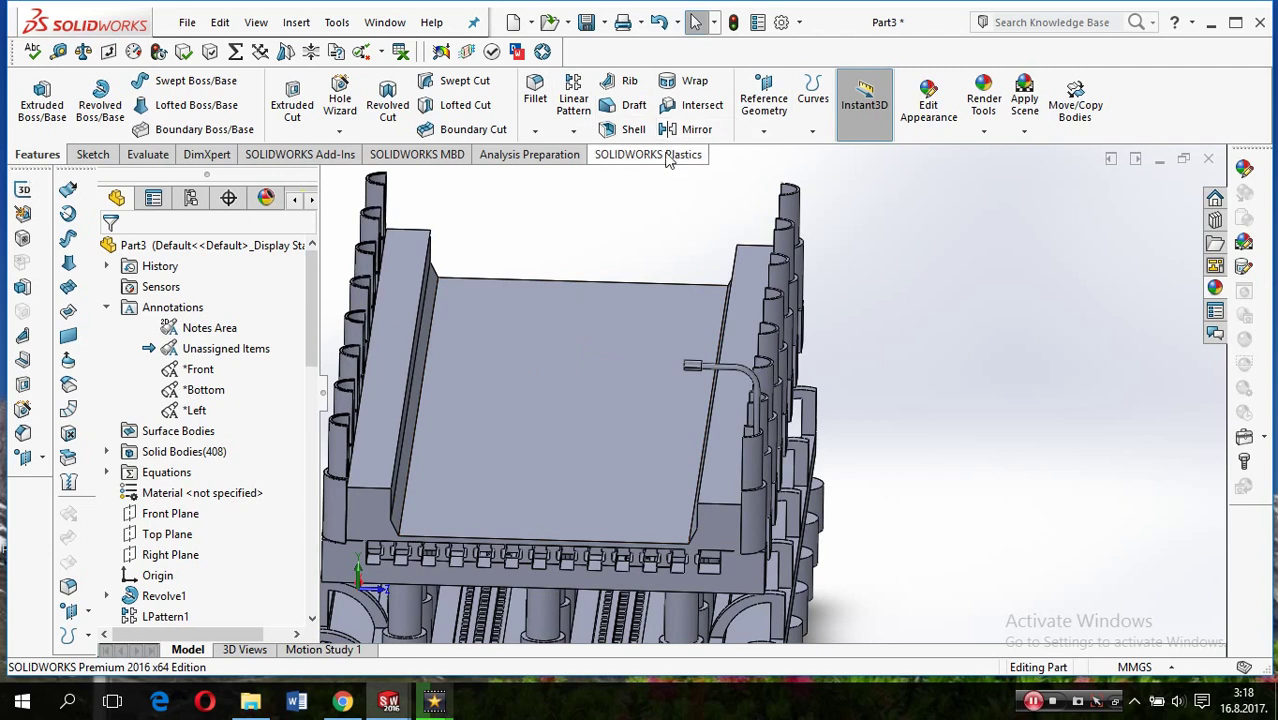
left_click(573, 100)
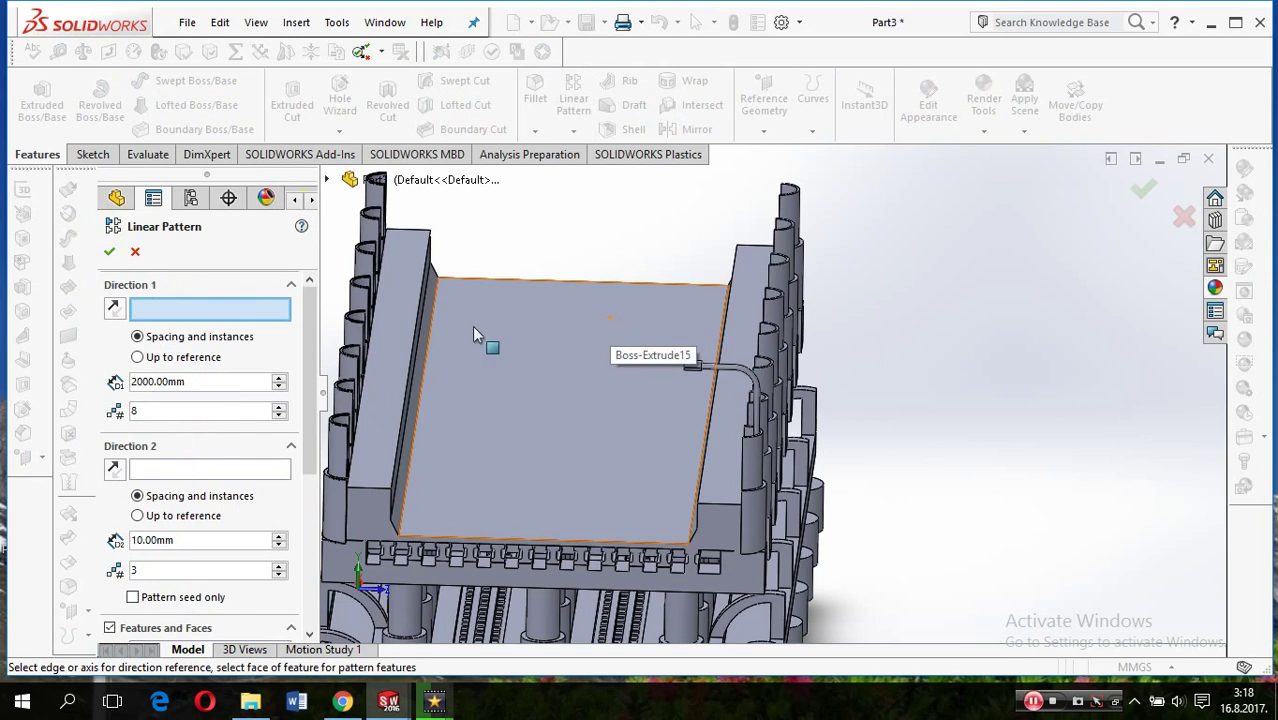
Set Right Plane as direction and the Boss-Extrude19 lamp head body, then cancel the pattern
left_click(328, 181)
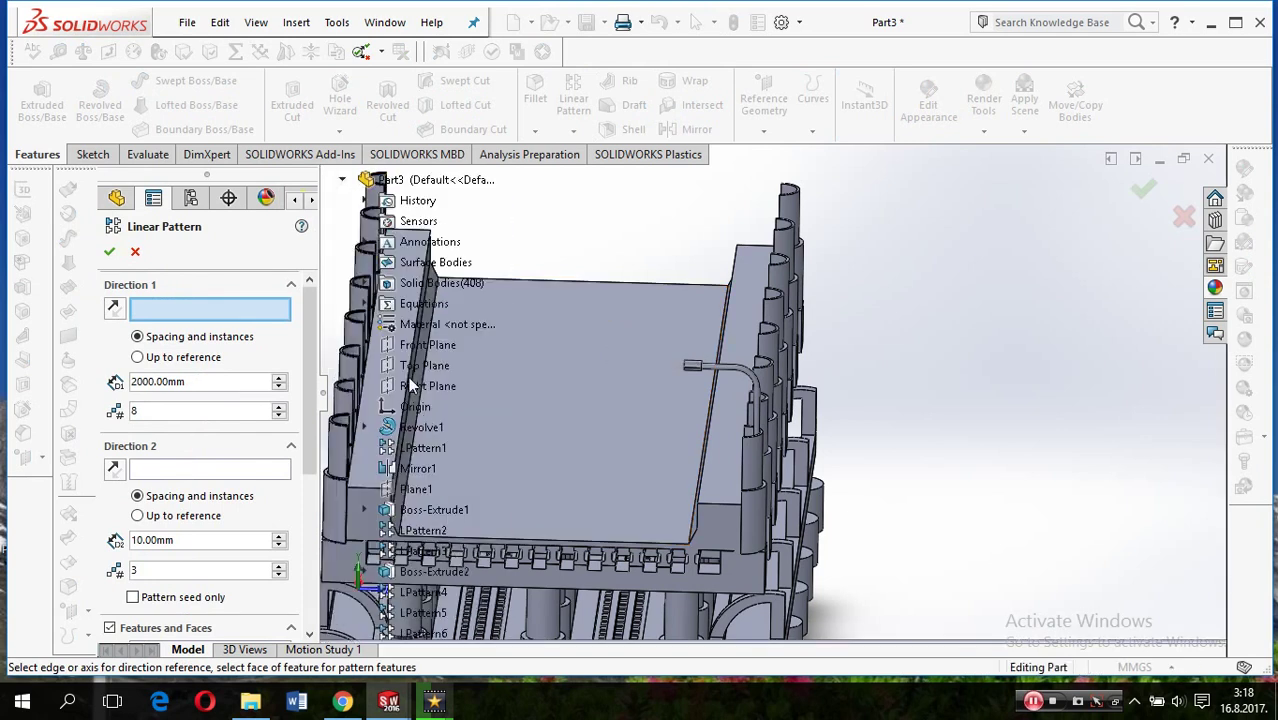
left_click(420, 388)
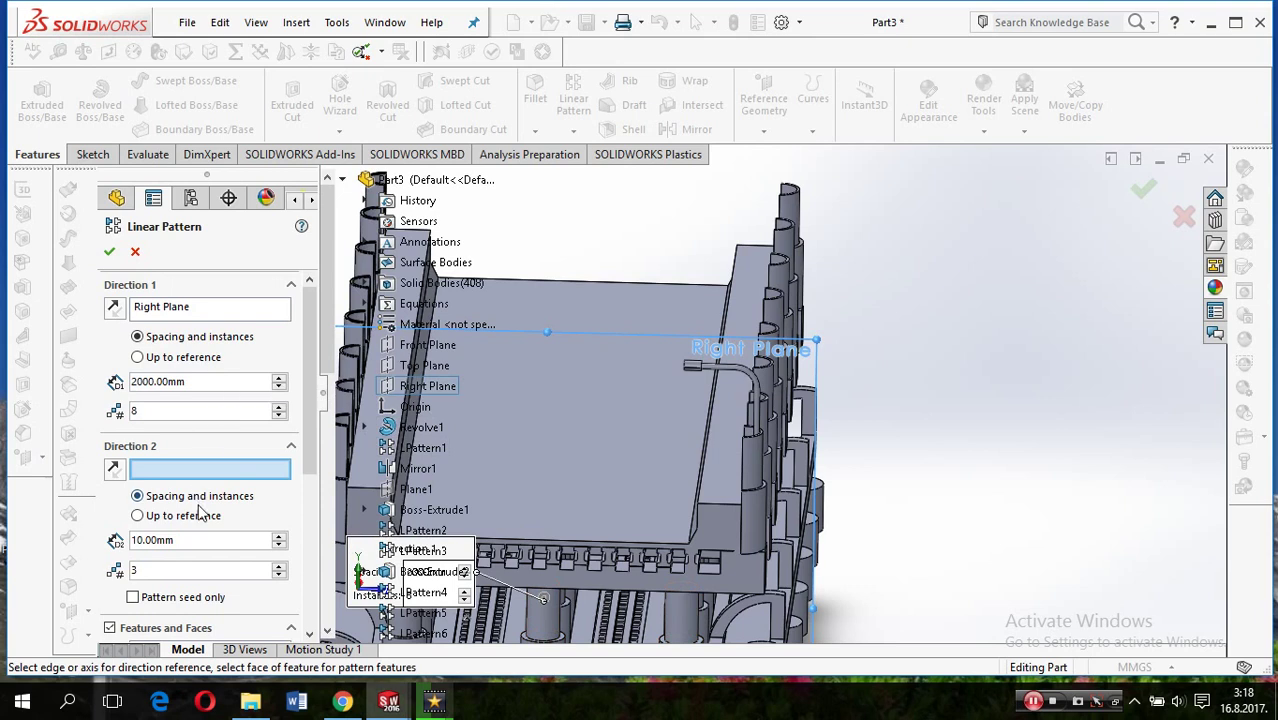
scroll(198, 515, "down", 3)
left_click(140, 549)
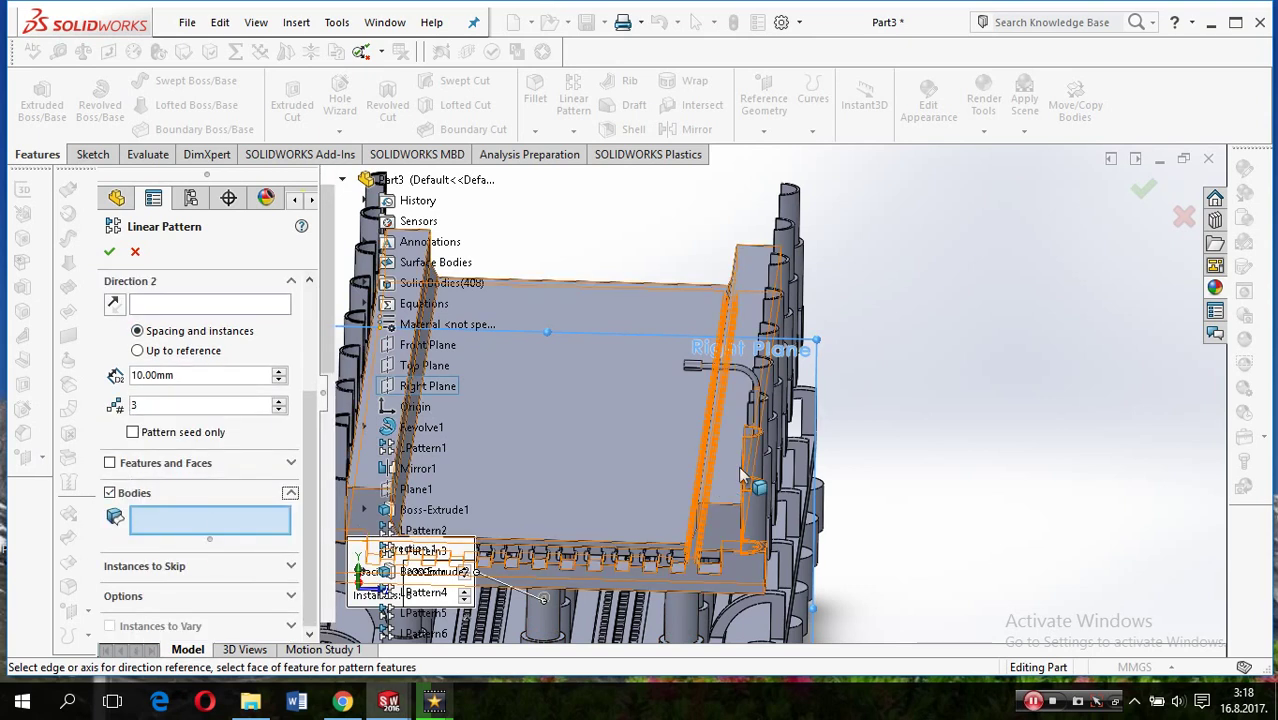
left_click(697, 369)
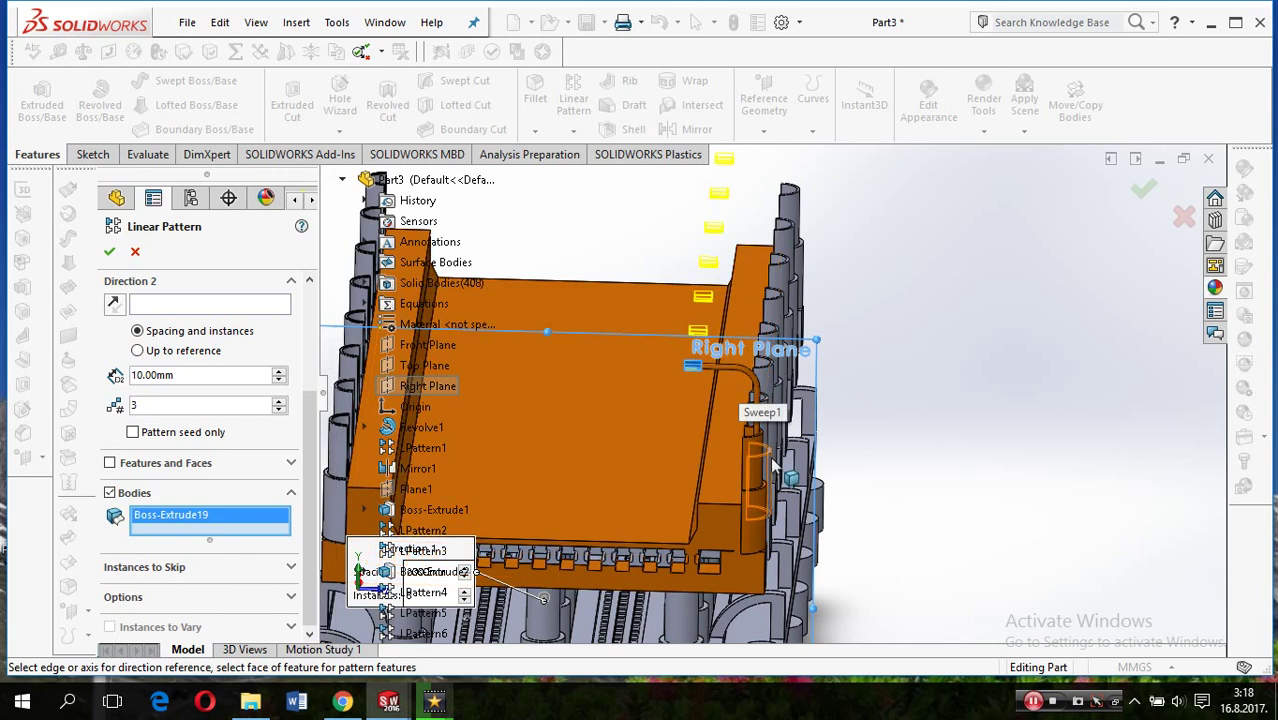
scroll(760, 435, "down", 2)
scroll(760, 435, "down", 2)
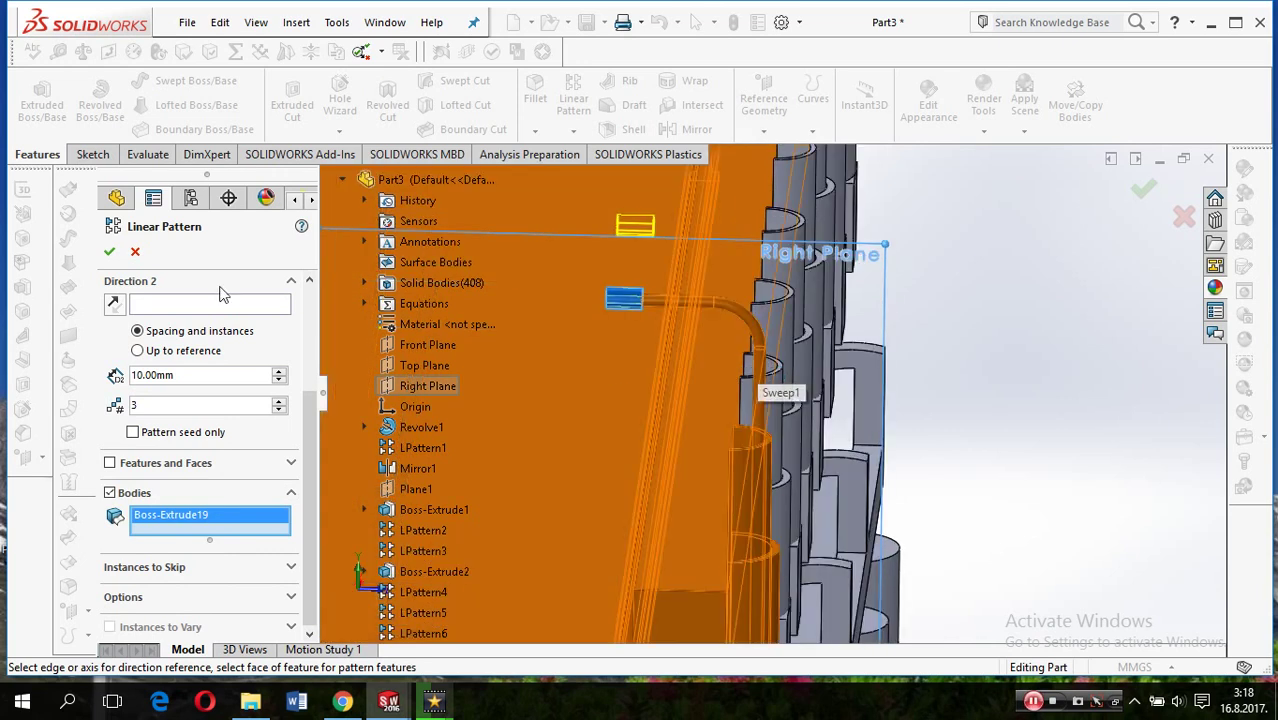
left_click(135, 253)
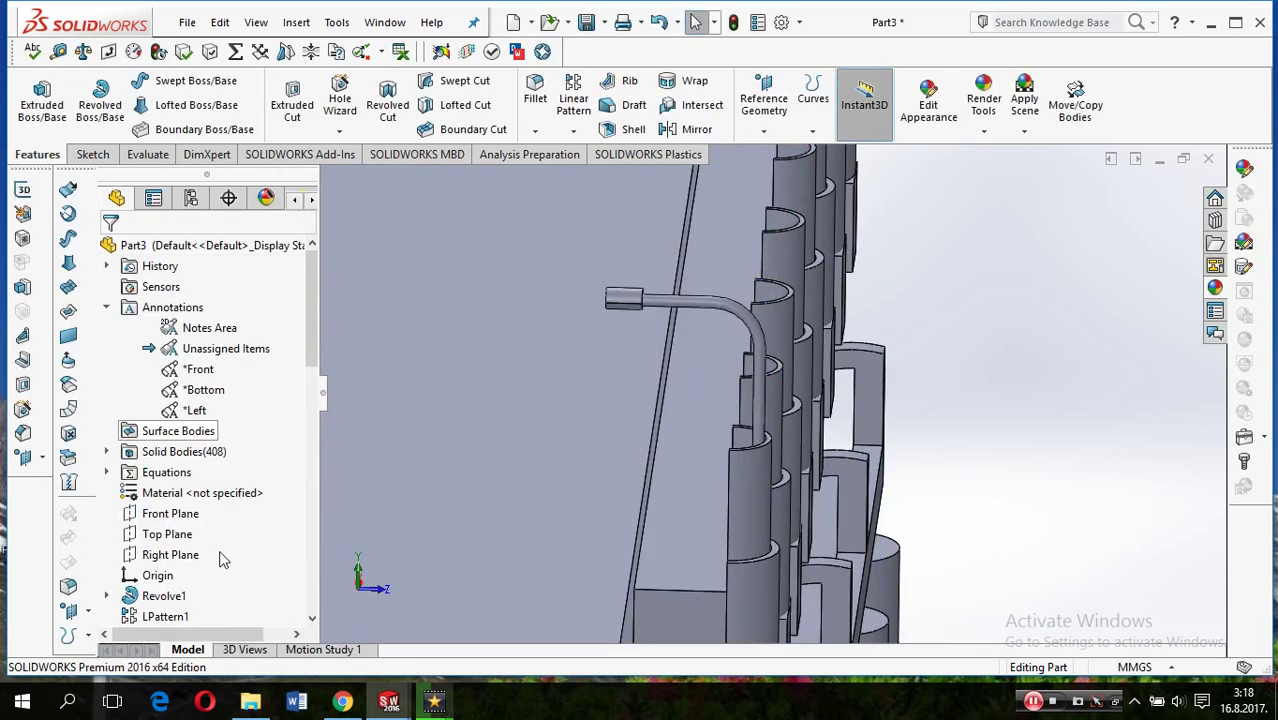
Edit Sweep1 and turn off Merge result so the lamp pipe becomes a separate body
scroll(200, 570, "down", 1)
scroll(160, 620, "down", 5)
scroll(158, 618, "down", 5)
scroll(158, 612, "down", 5)
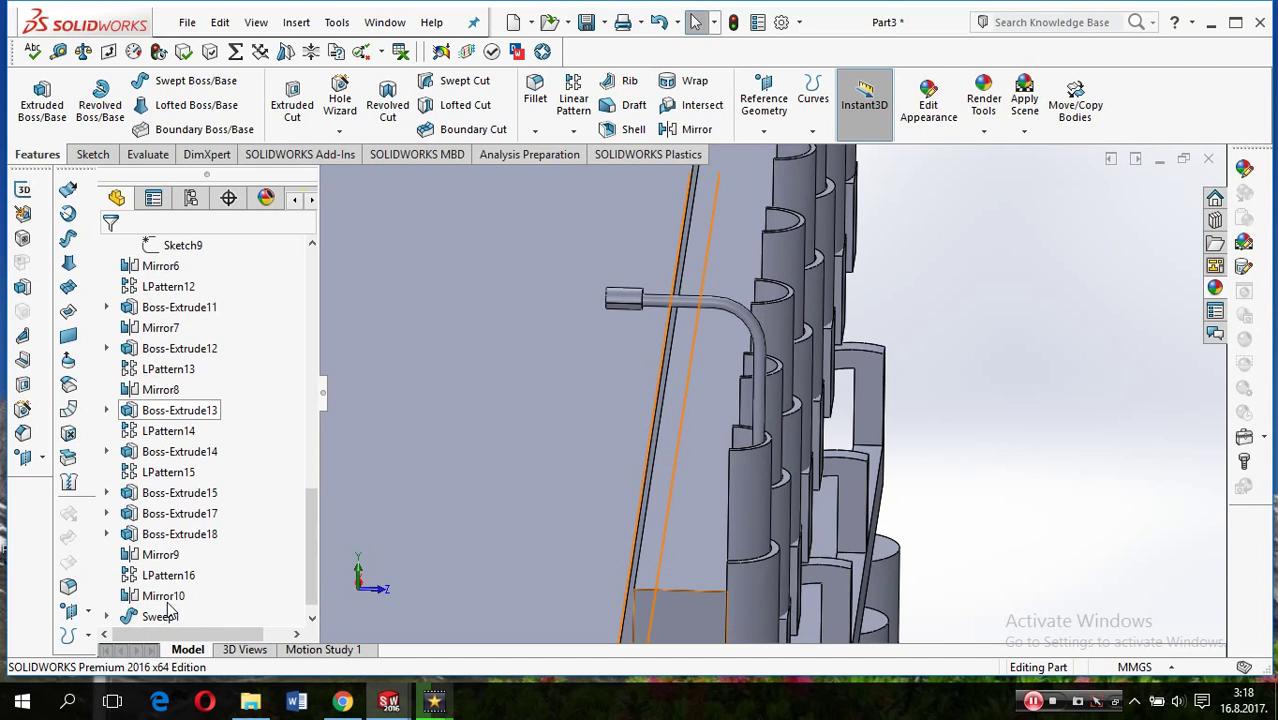
scroll(165, 605, "down", 1)
left_click(172, 596)
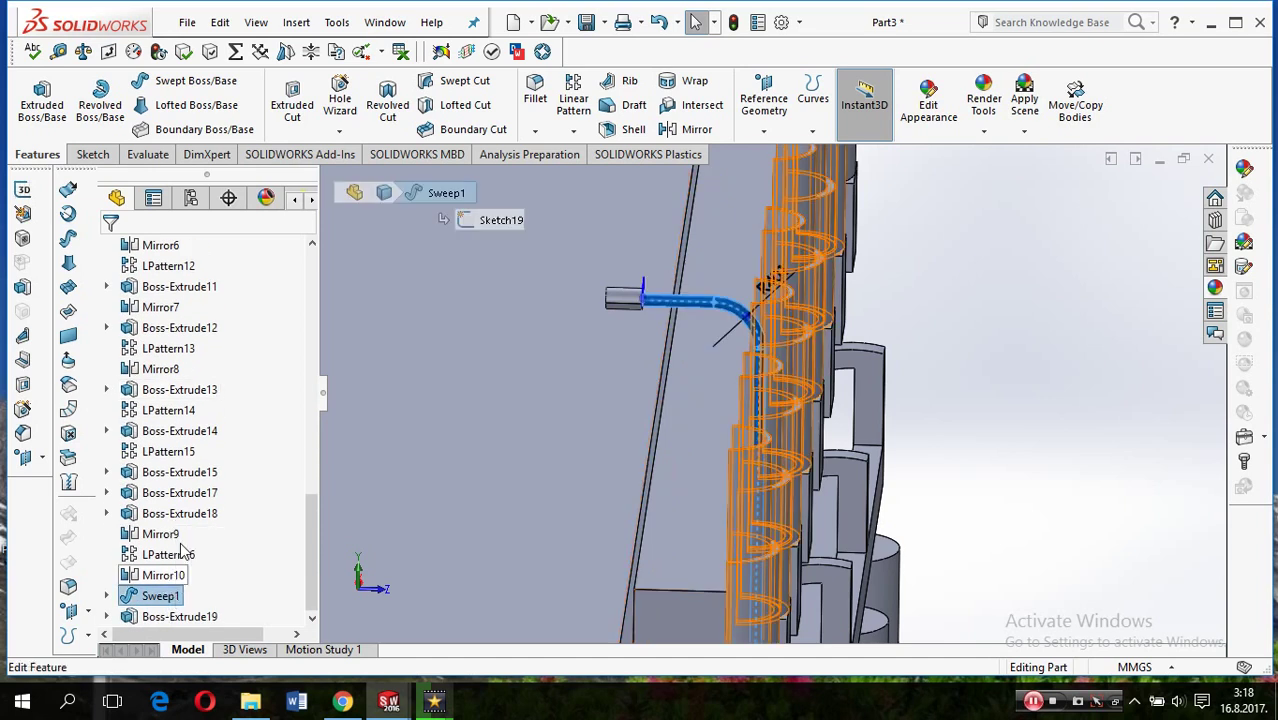
left_click(183, 541)
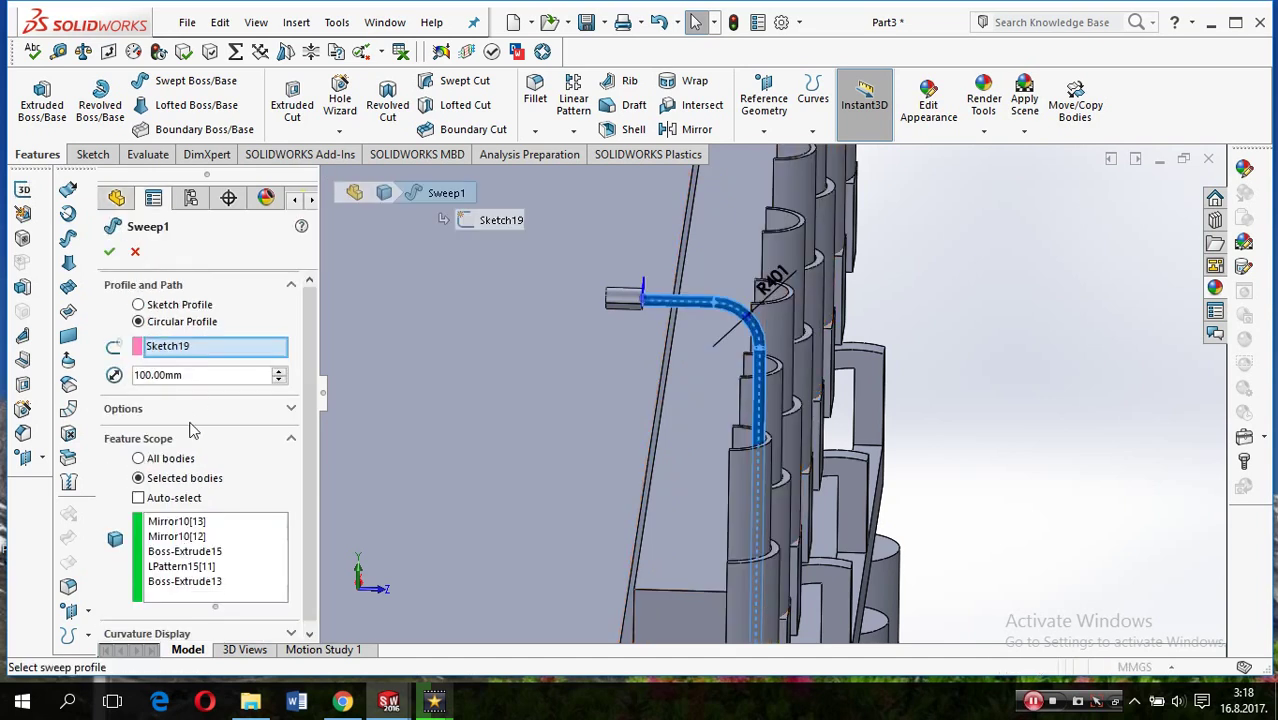
left_click(290, 409)
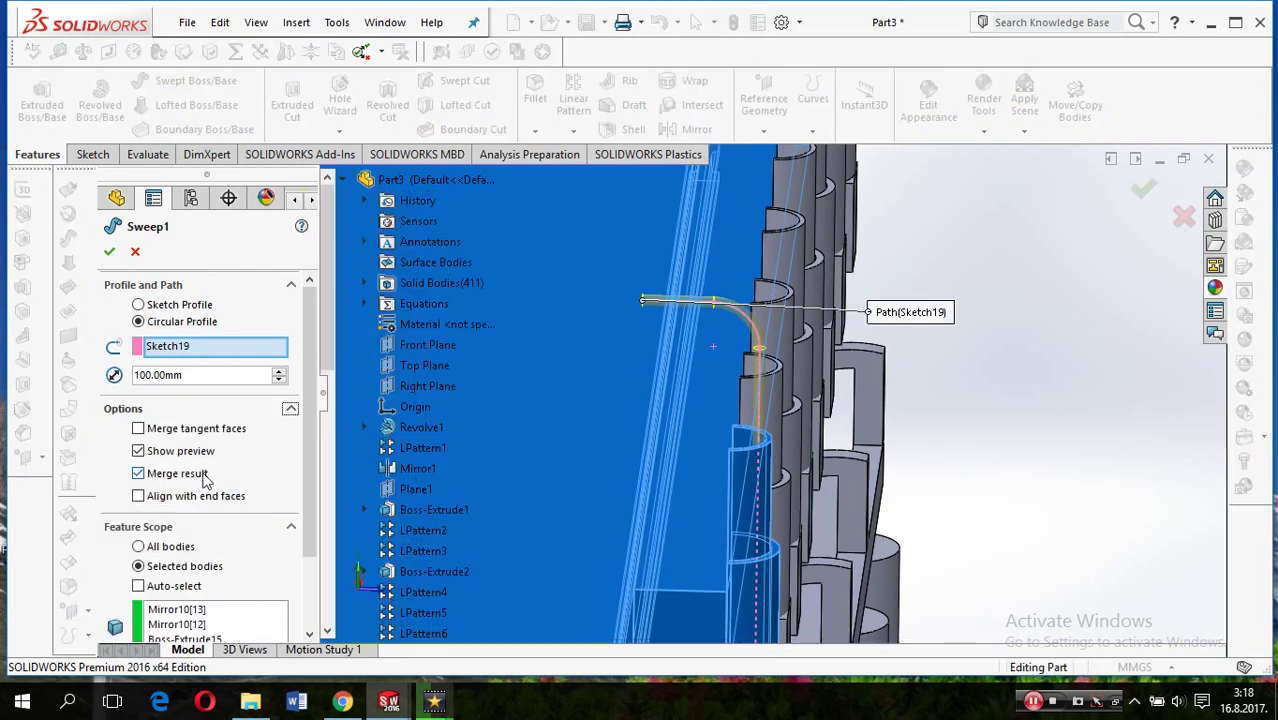
left_click(205, 480)
left_click(111, 252)
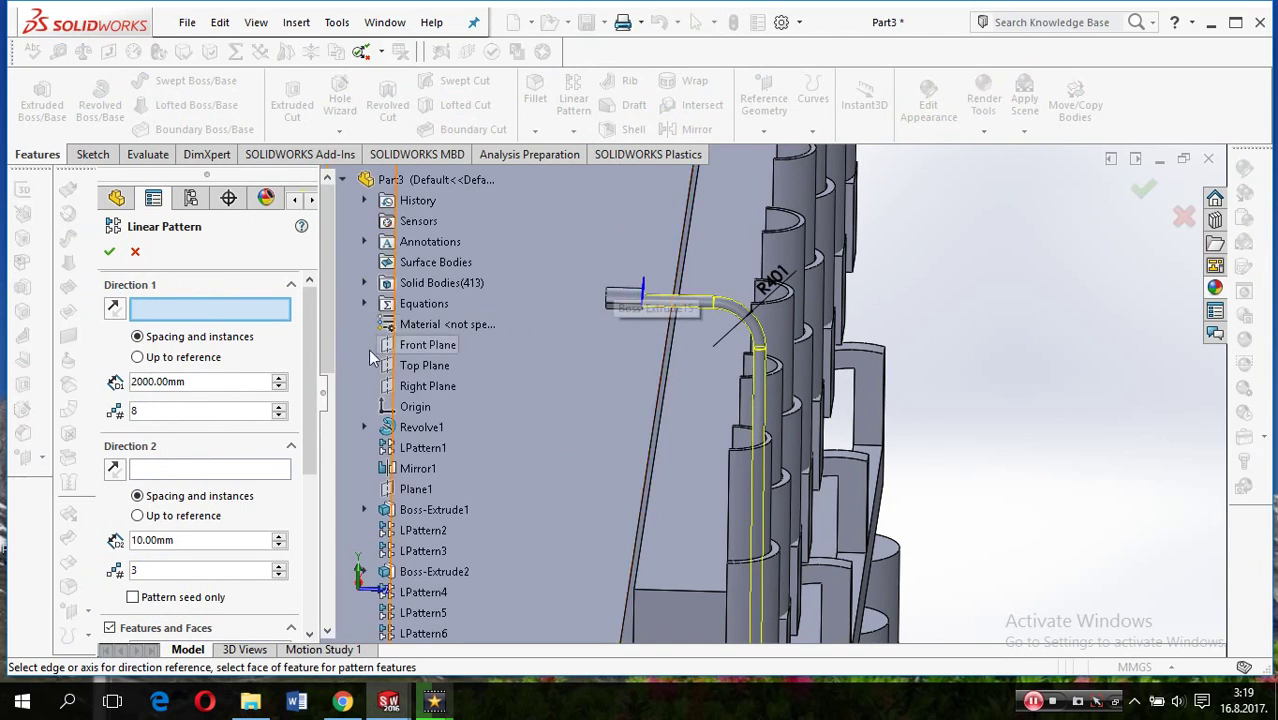
Pattern the Sweep1 and Boss-Extrude19 bodies along Right Plane: 8 instances, 2000mm apart
left_click(405, 390)
scroll(222, 528, "down", 2)
scroll(180, 610, "down", 3)
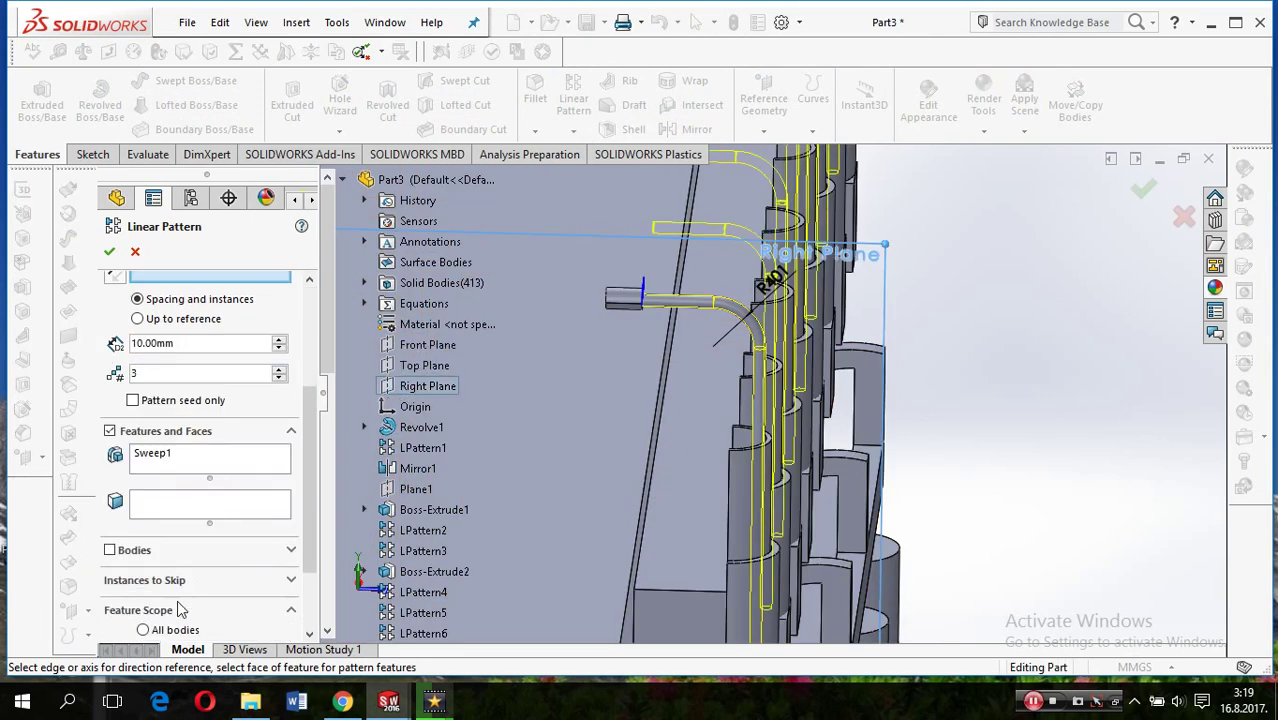
left_click(134, 551)
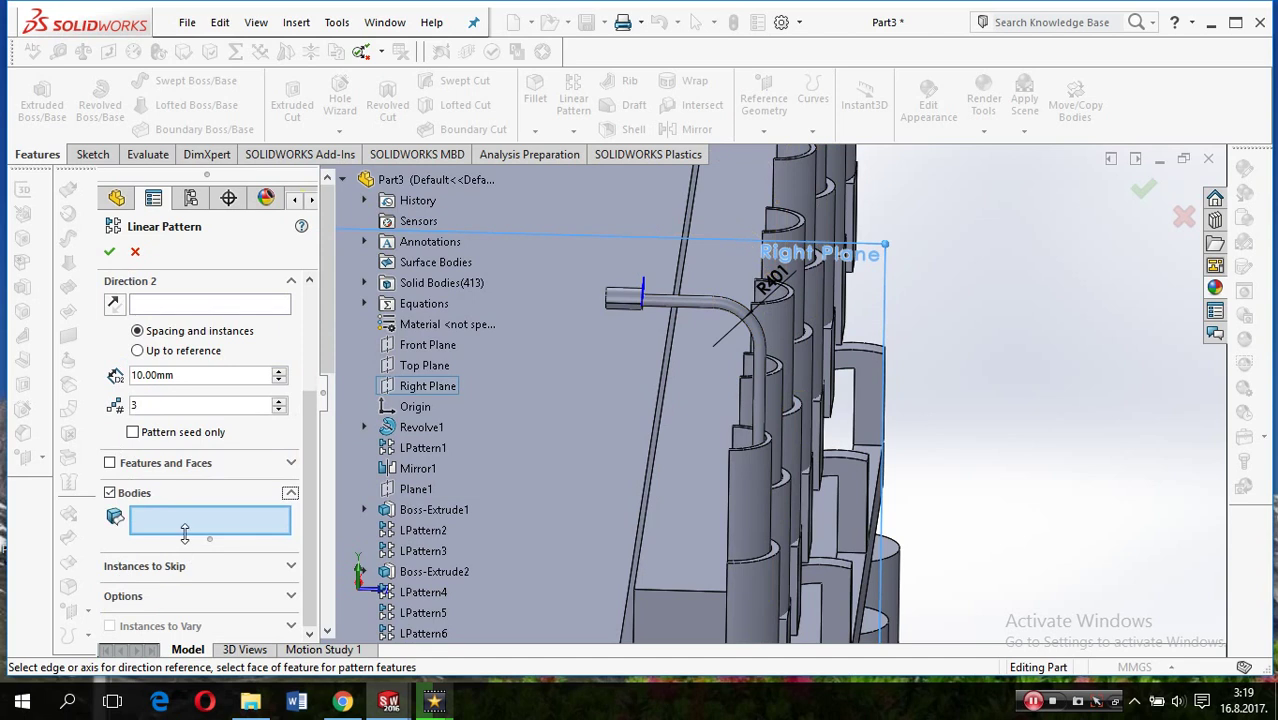
left_click(733, 318)
left_click(628, 305)
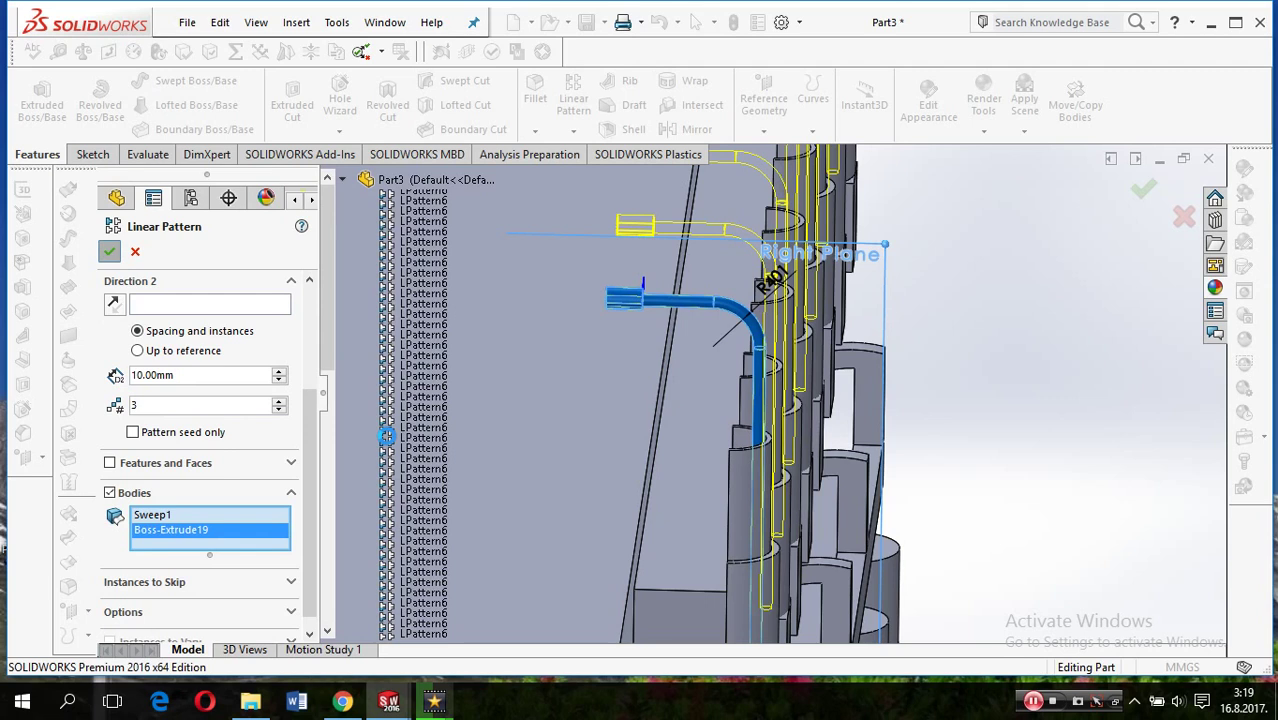
key("Return")
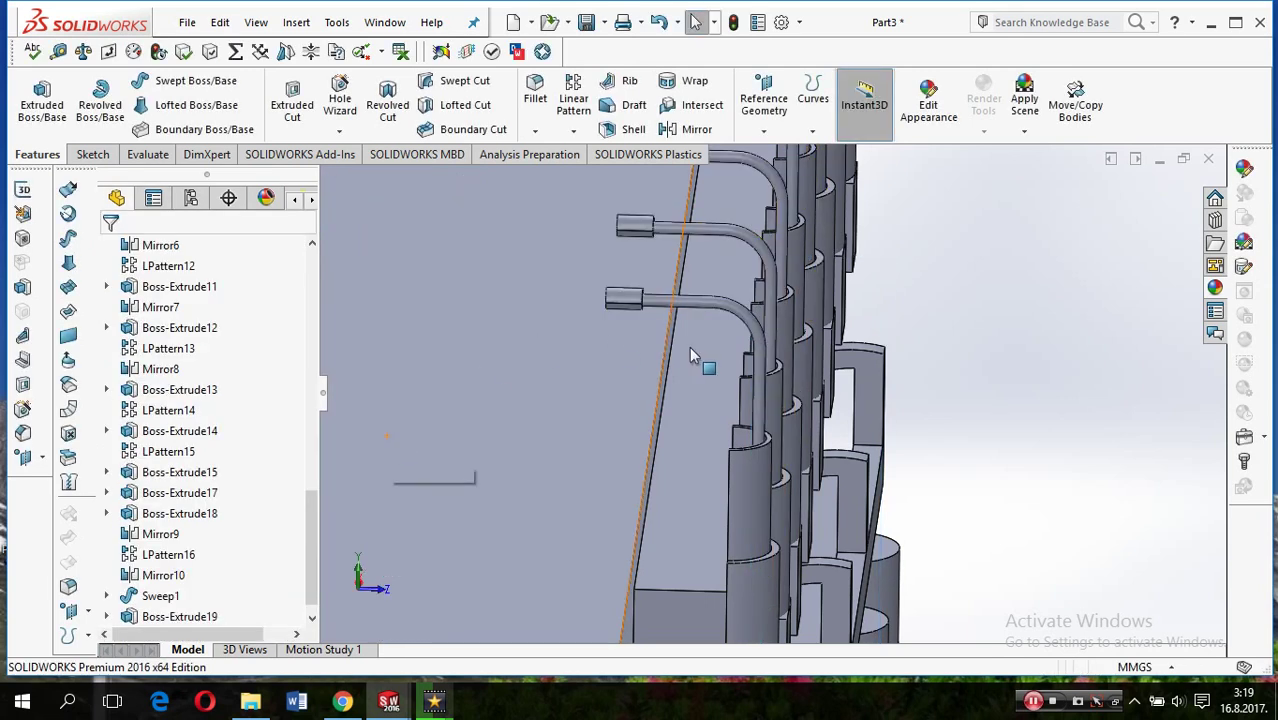
scroll(688, 355, "up", 3)
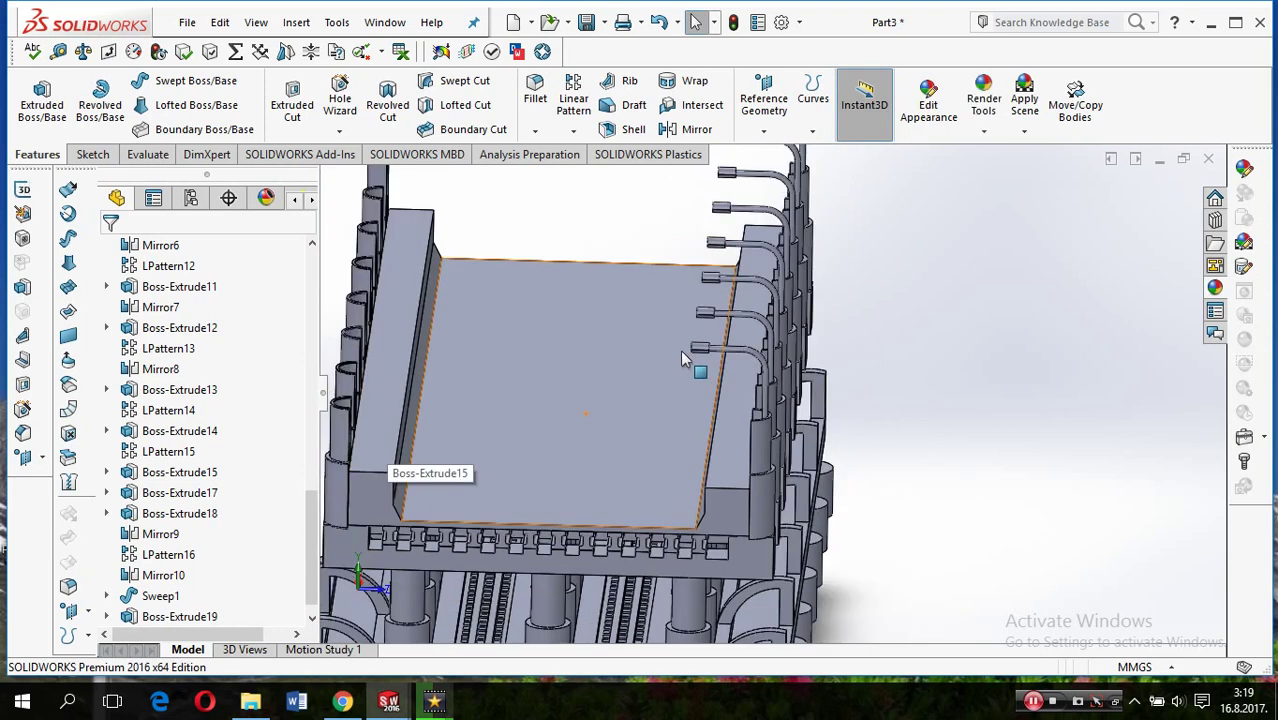
Start a Mirror about the Front Plane, set to mirror whole bodies
left_click(89, 157)
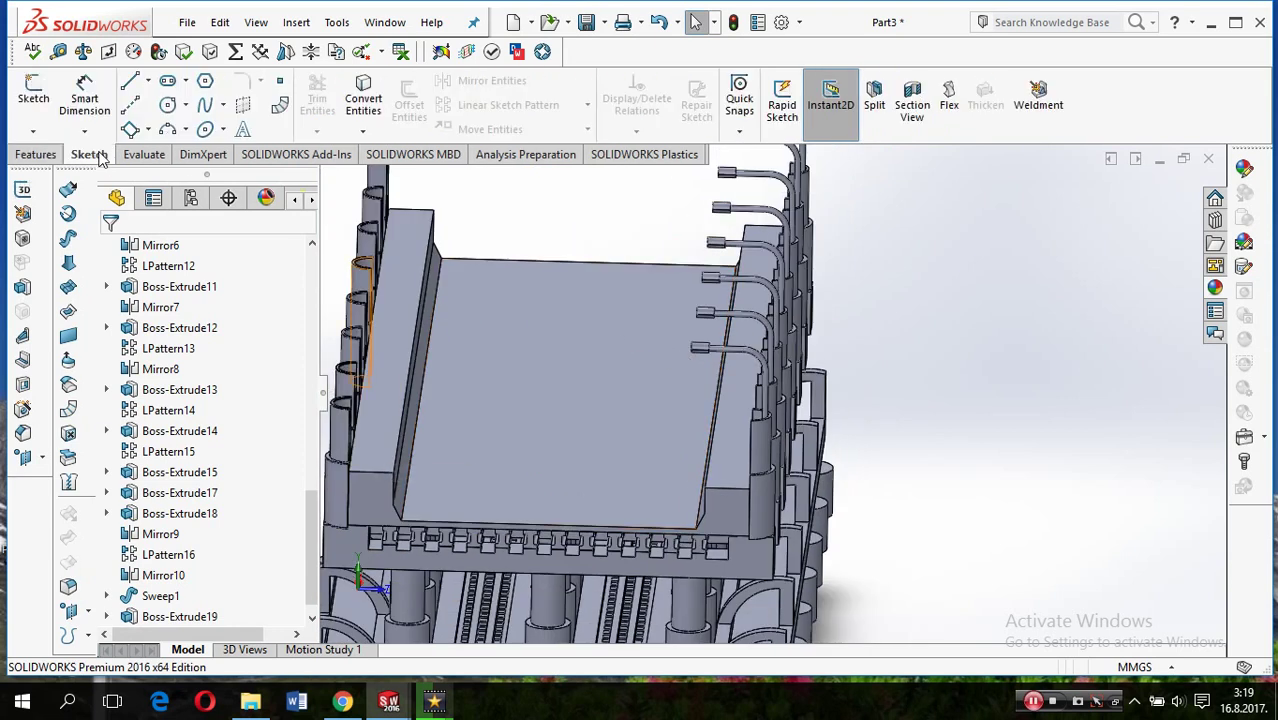
left_click(37, 155)
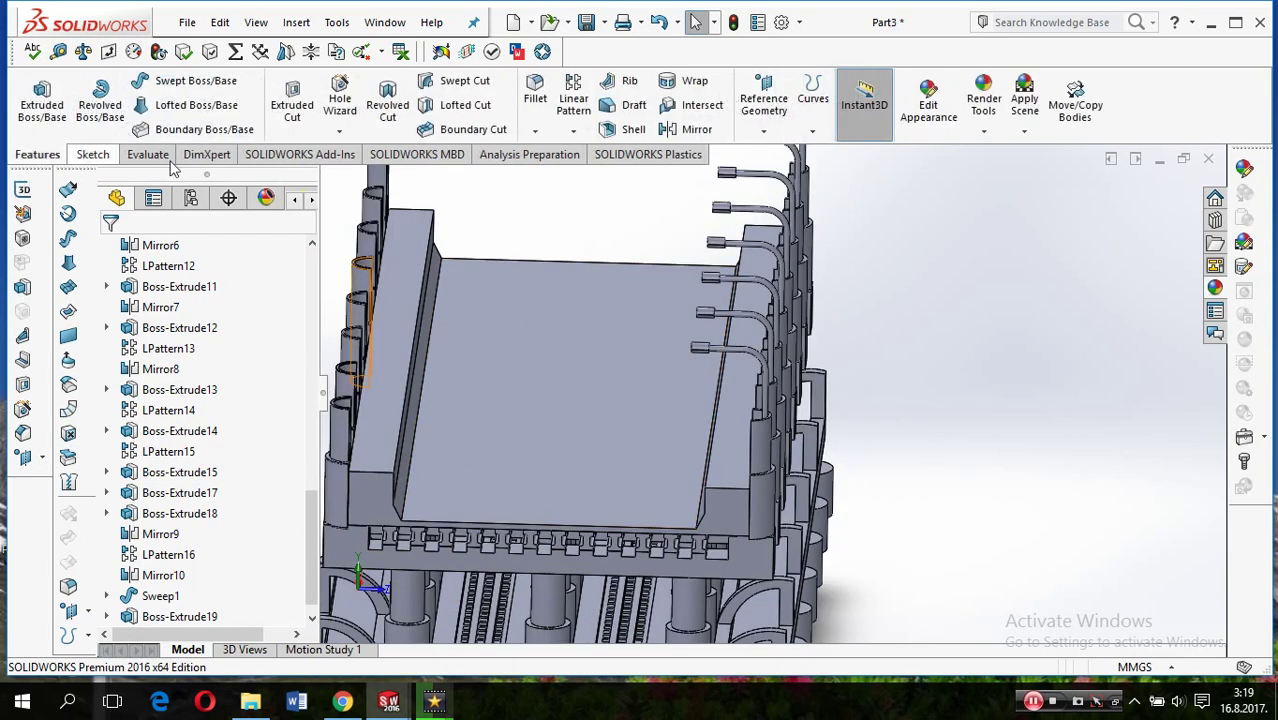
left_click(690, 129)
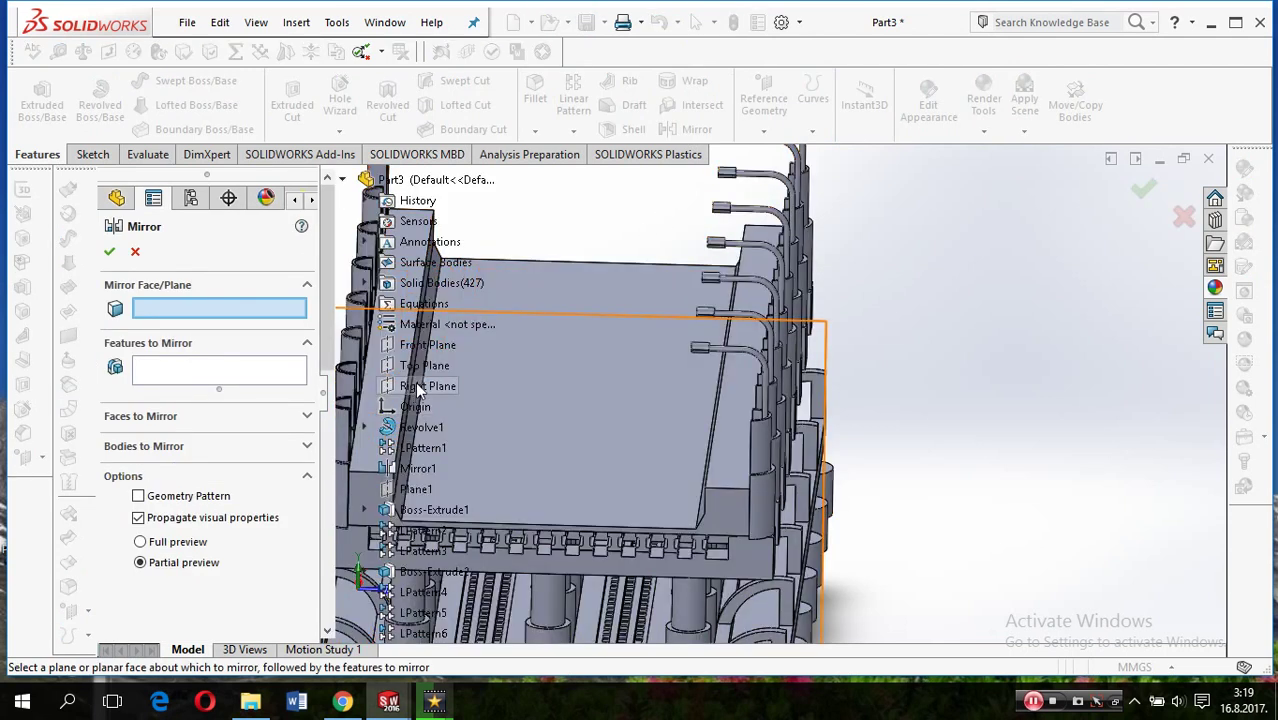
left_click(424, 350)
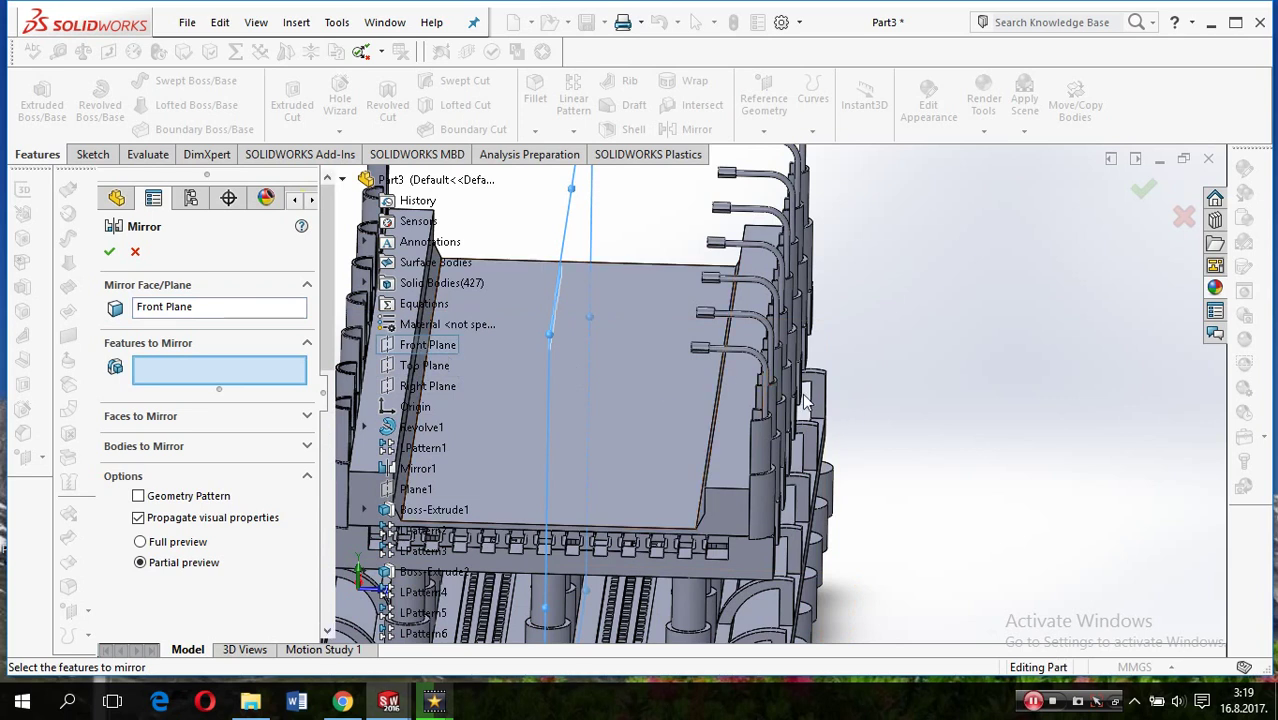
scroll(903, 418, "up", 3)
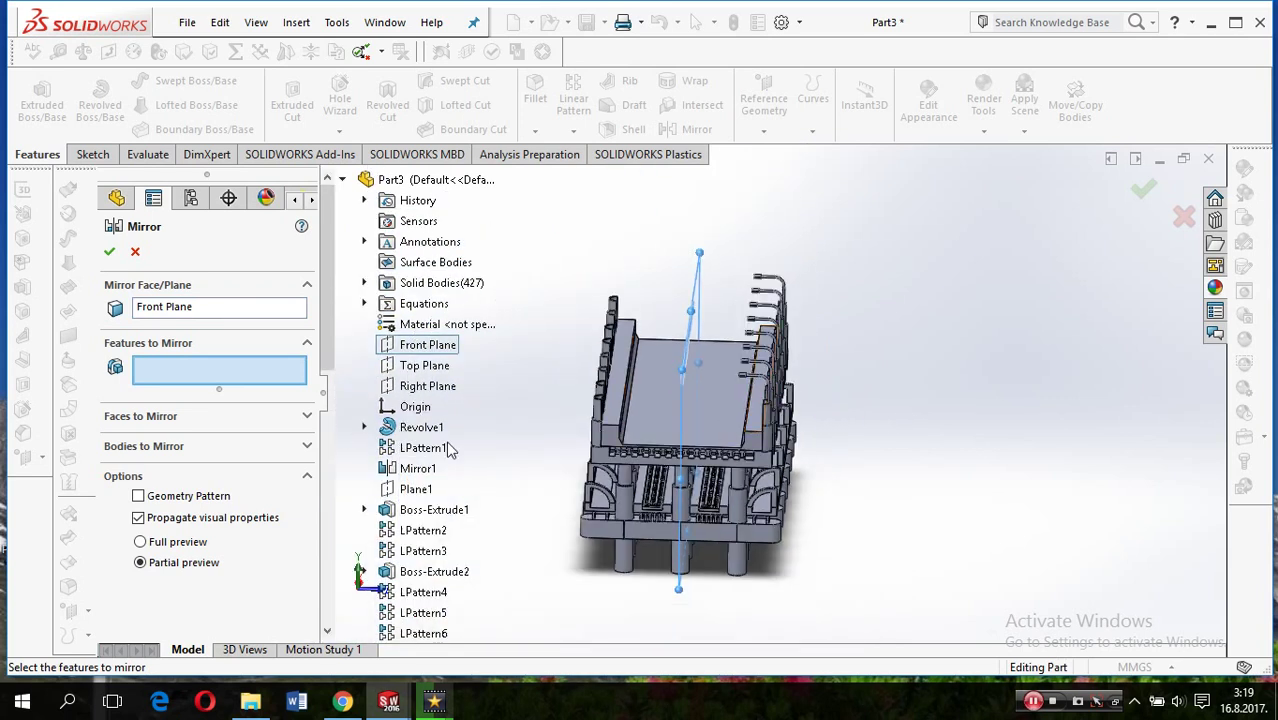
scroll(400, 455, "down", 10)
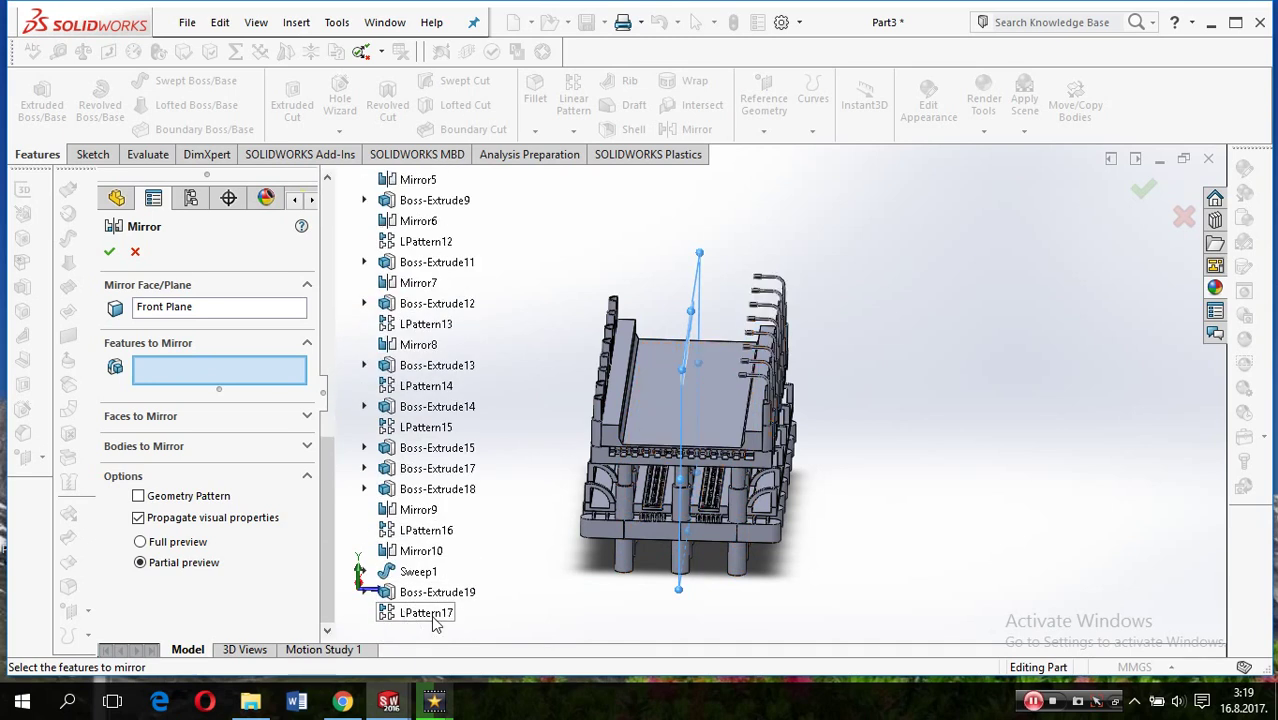
left_click(218, 422)
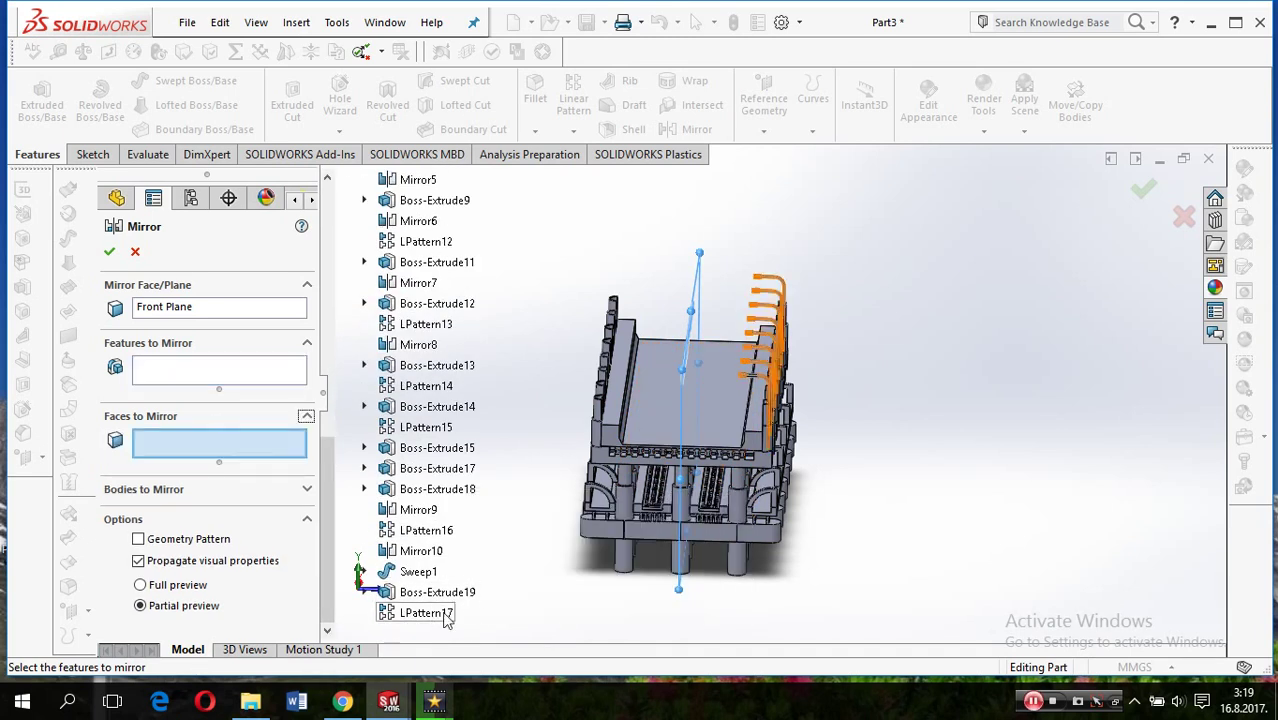
left_click(237, 492)
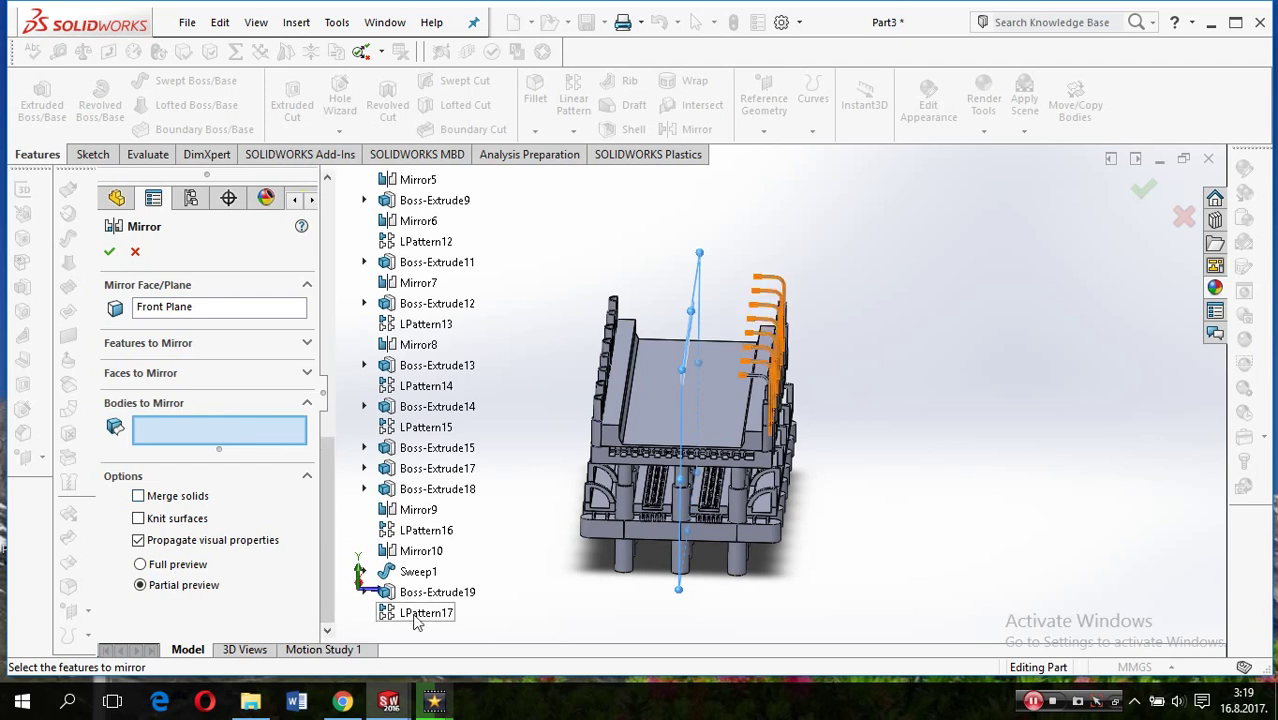
Add the nearer lamp pipes and heads, including Sweep1 and Boss-Extrude19, to the mirror
scroll(760, 360, "down", 2)
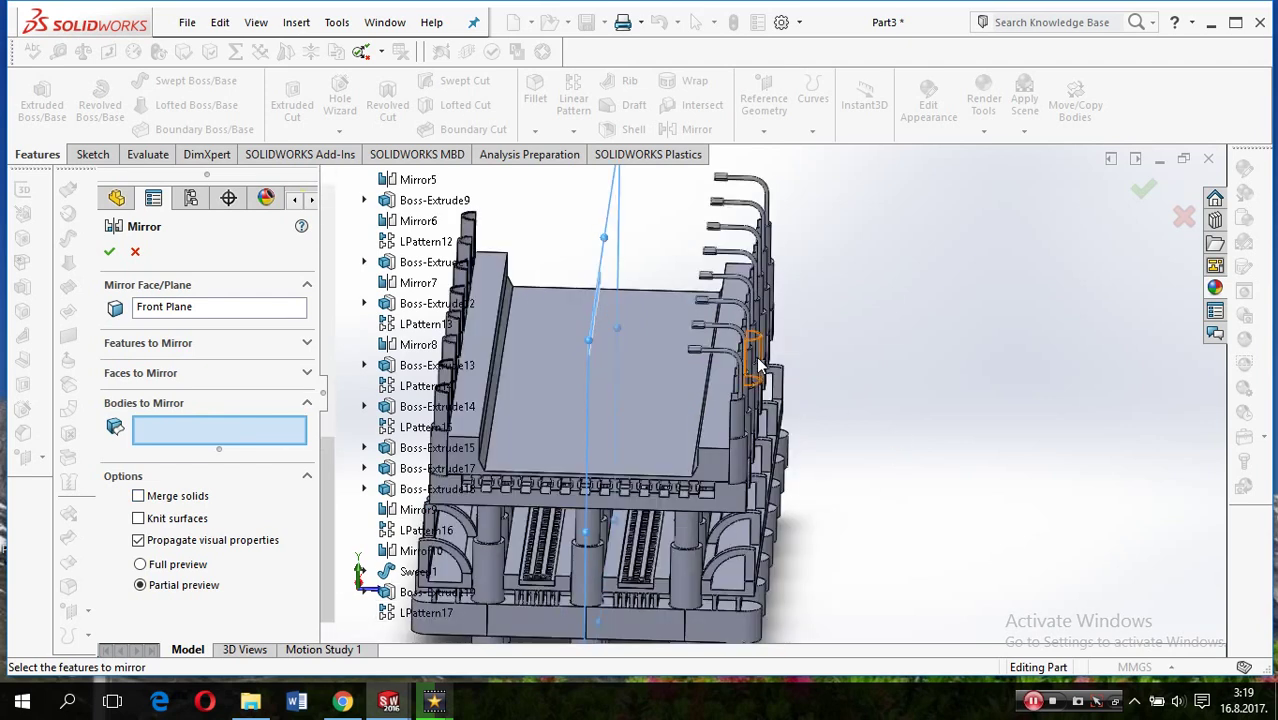
scroll(725, 360, "down", 3)
scroll(722, 360, "down", 3)
left_click(722, 358)
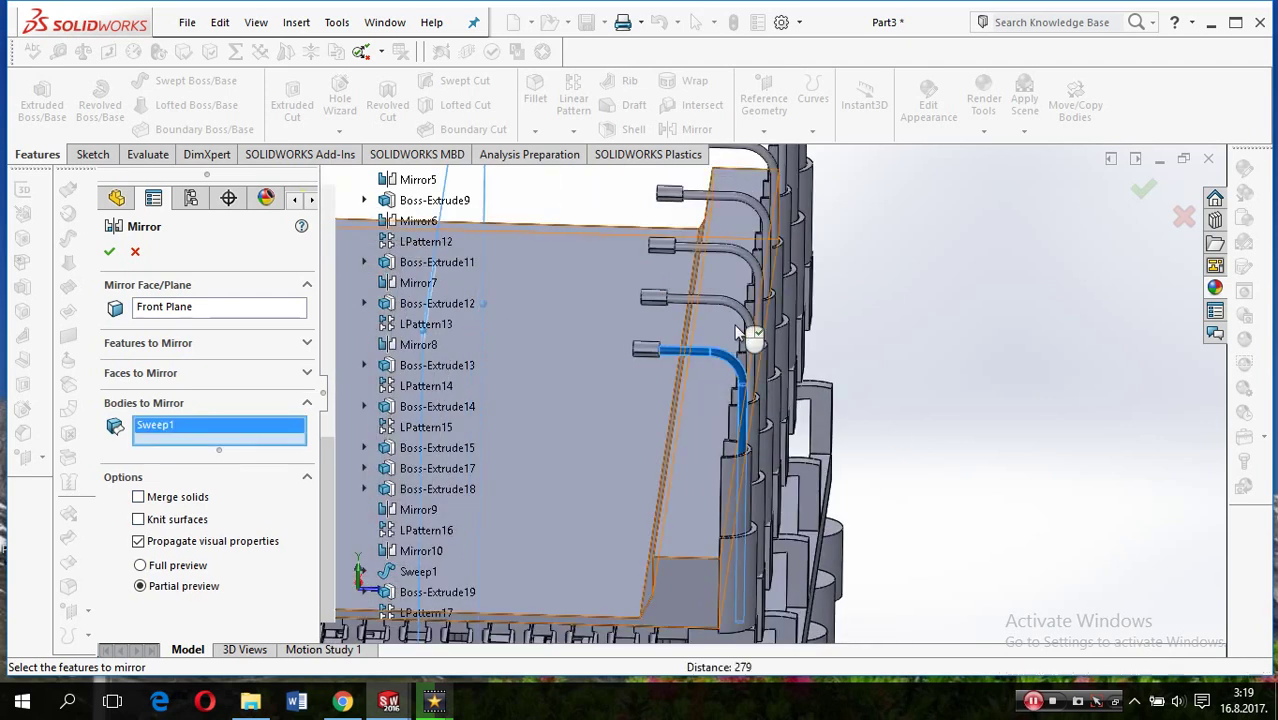
left_click(732, 313)
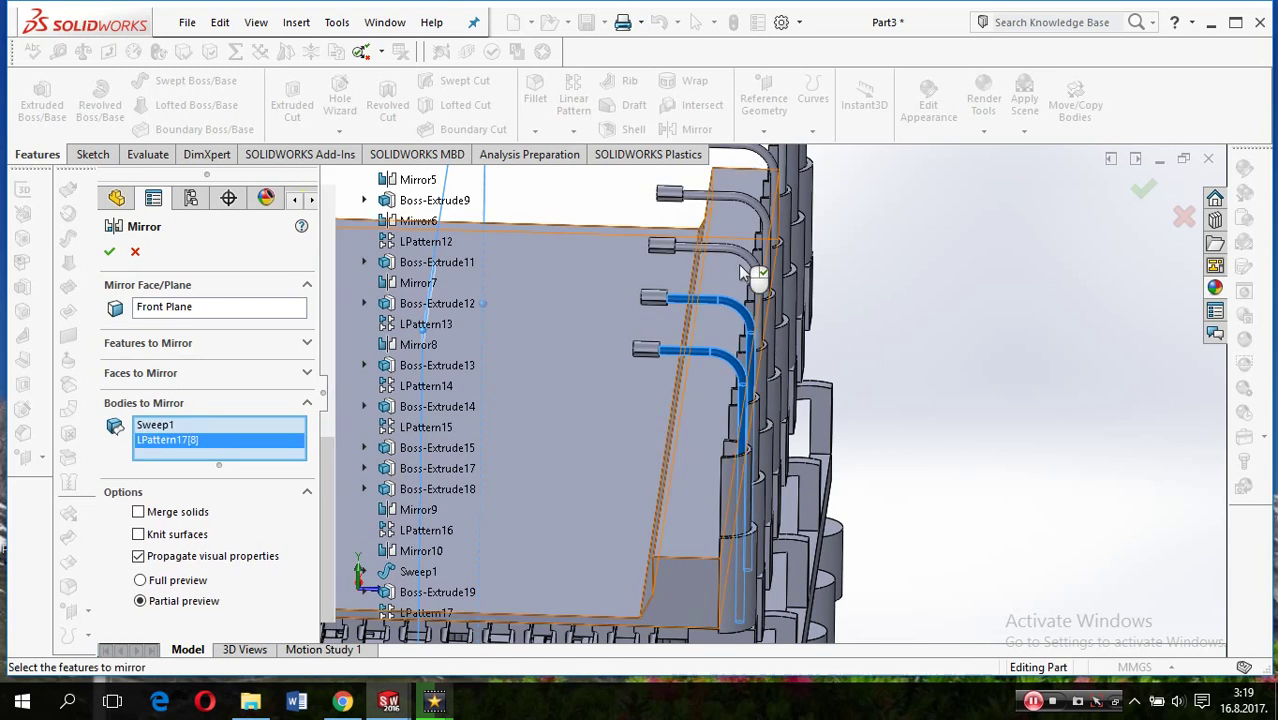
left_click(647, 349)
left_click(654, 297)
left_click(680, 250)
left_click(700, 252)
left_click(706, 200)
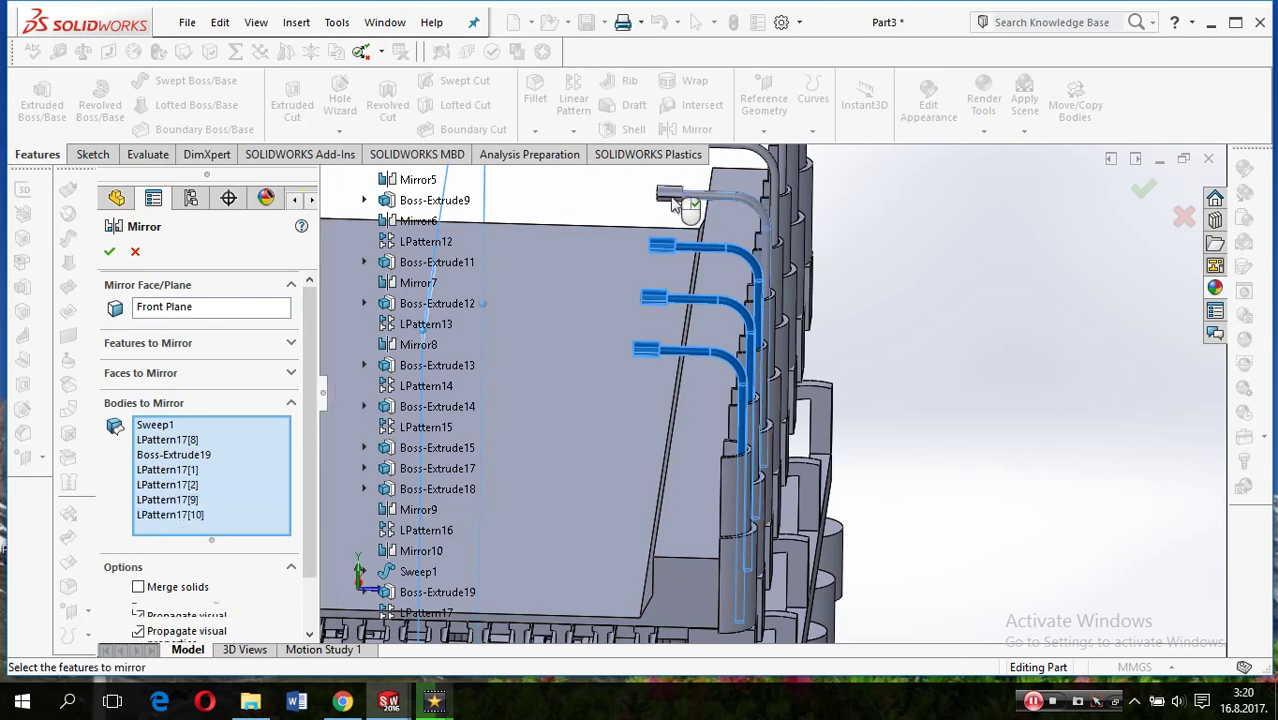
left_click(670, 193)
Add the remaining farther LPattern17 lamp bodies to the mirror
middle_click_drag(672, 195, 730, 212)
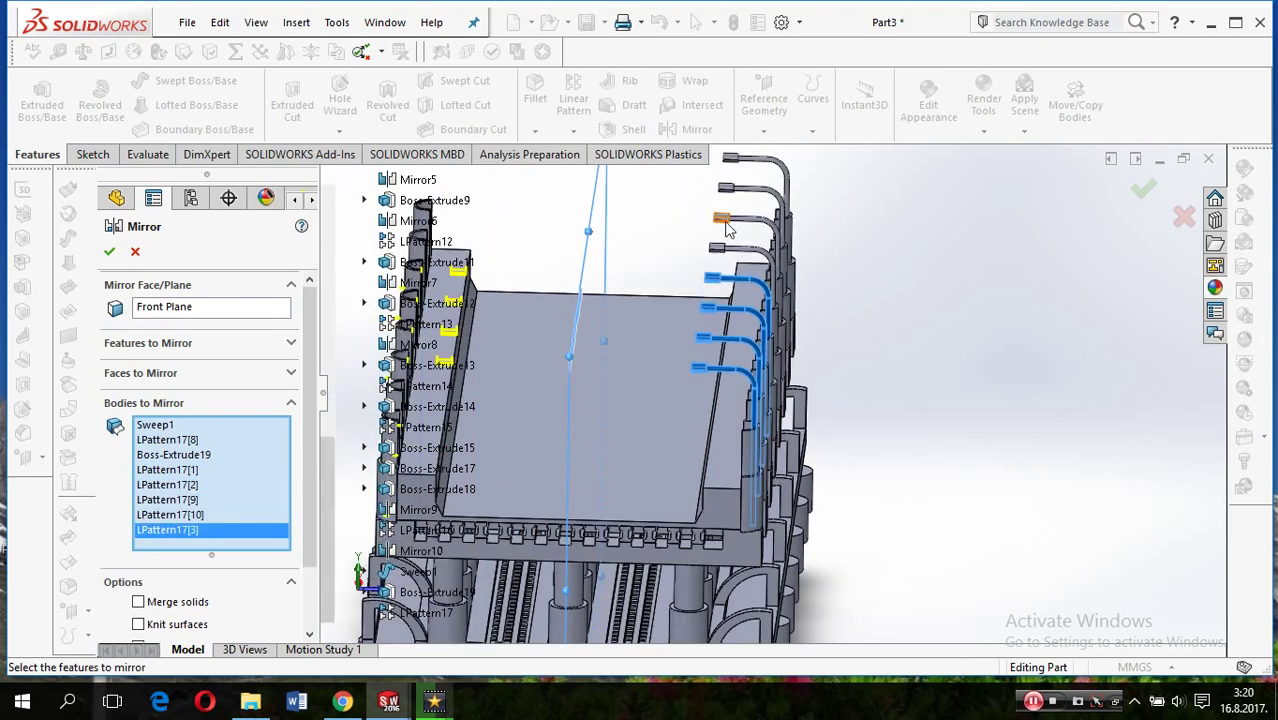
left_click(726, 248)
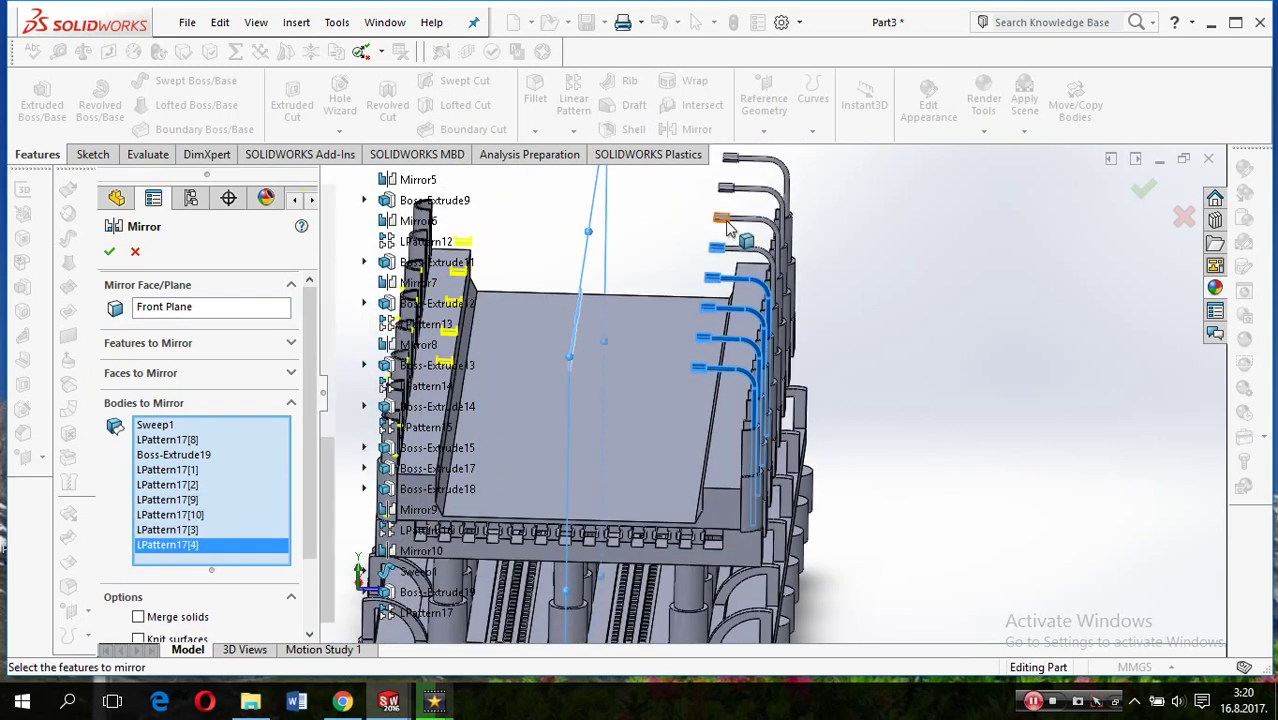
left_click(722, 218)
left_click(724, 188)
left_click(730, 158)
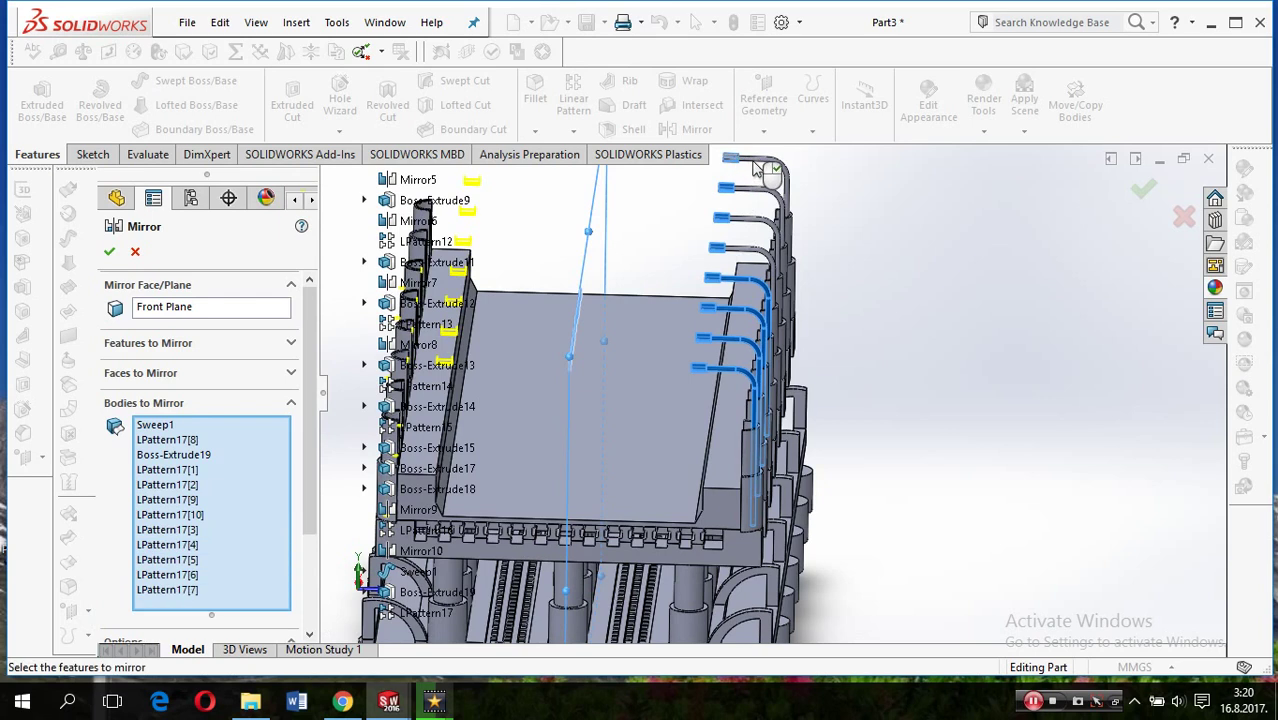
left_click(760, 172)
left_click(740, 245)
left_click(740, 250)
left_click(733, 262)
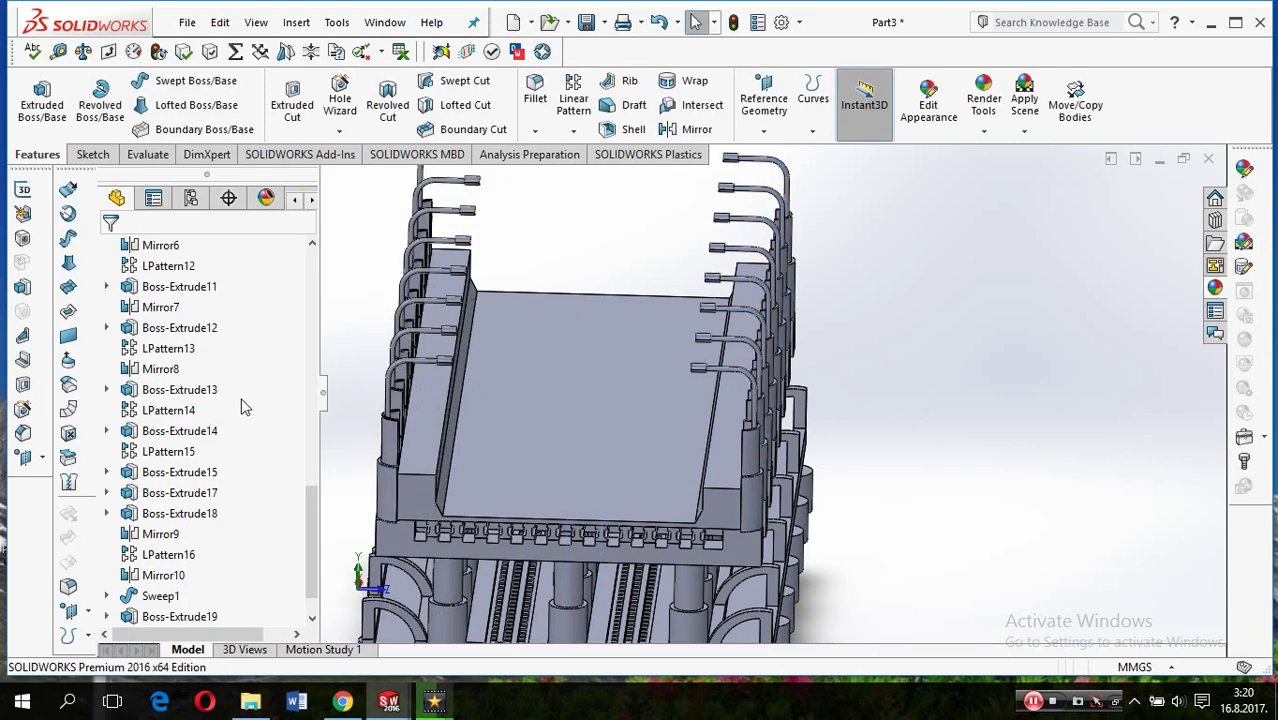
Orbit to a front-top view of both lamp rows and open Boss-Extrude12's shortcut menu
mouse_move(632, 585)
middle_mouse_down()
mouse_move(630, 538)
mouse_move(620, 627)
middle_mouse_up()
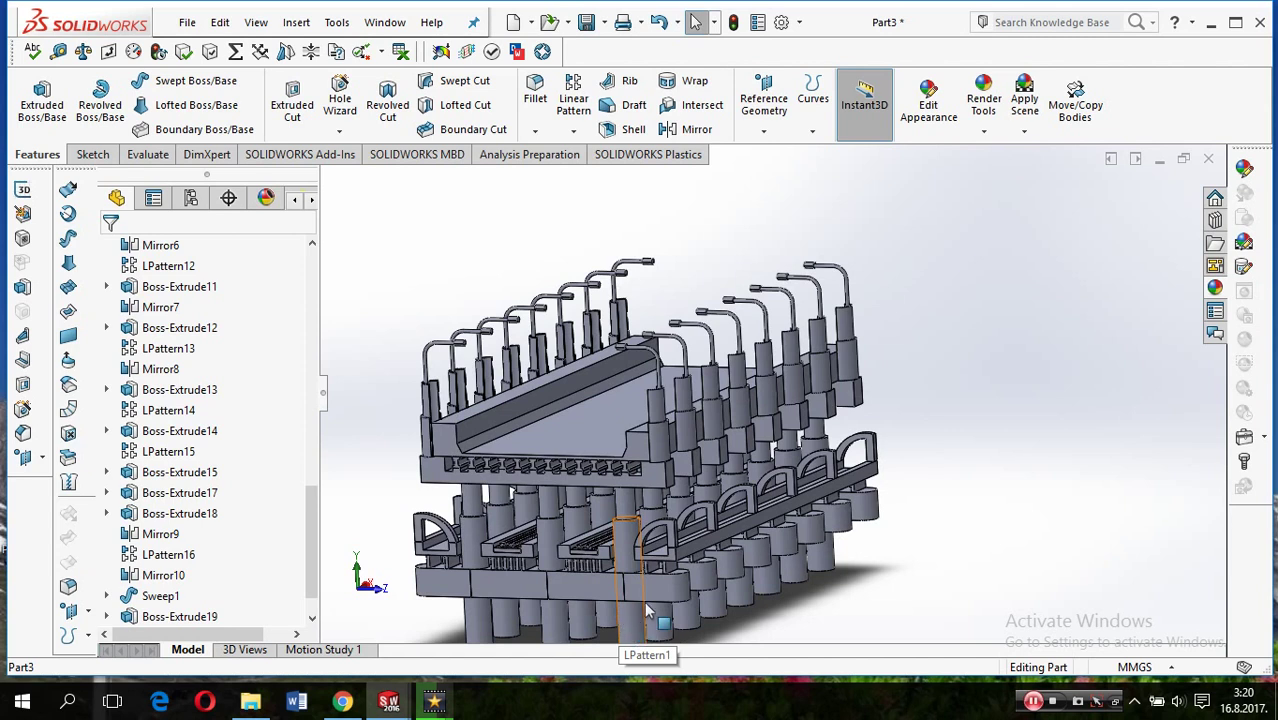
mouse_move(620, 498)
middle_mouse_down()
mouse_move(689, 487)
mouse_move(619, 503)
mouse_move(643, 483)
middle_mouse_up()
scroll(643, 483, "down", 2)
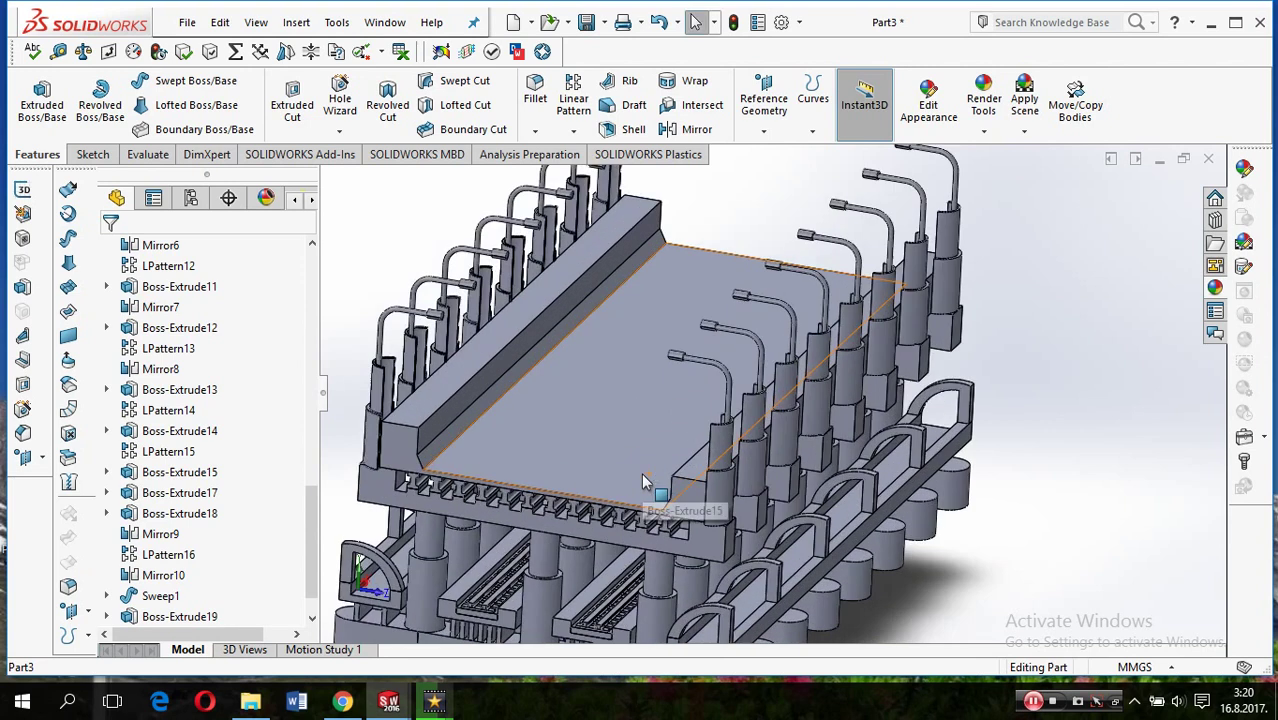
scroll(643, 483, "up", 3)
scroll(640, 485, "up", 2)
scroll(630, 488, "up", 1)
scroll(618, 492, "up", 1)
scroll(630, 490, "down", 2)
middle_click_drag(657, 455, 715, 450)
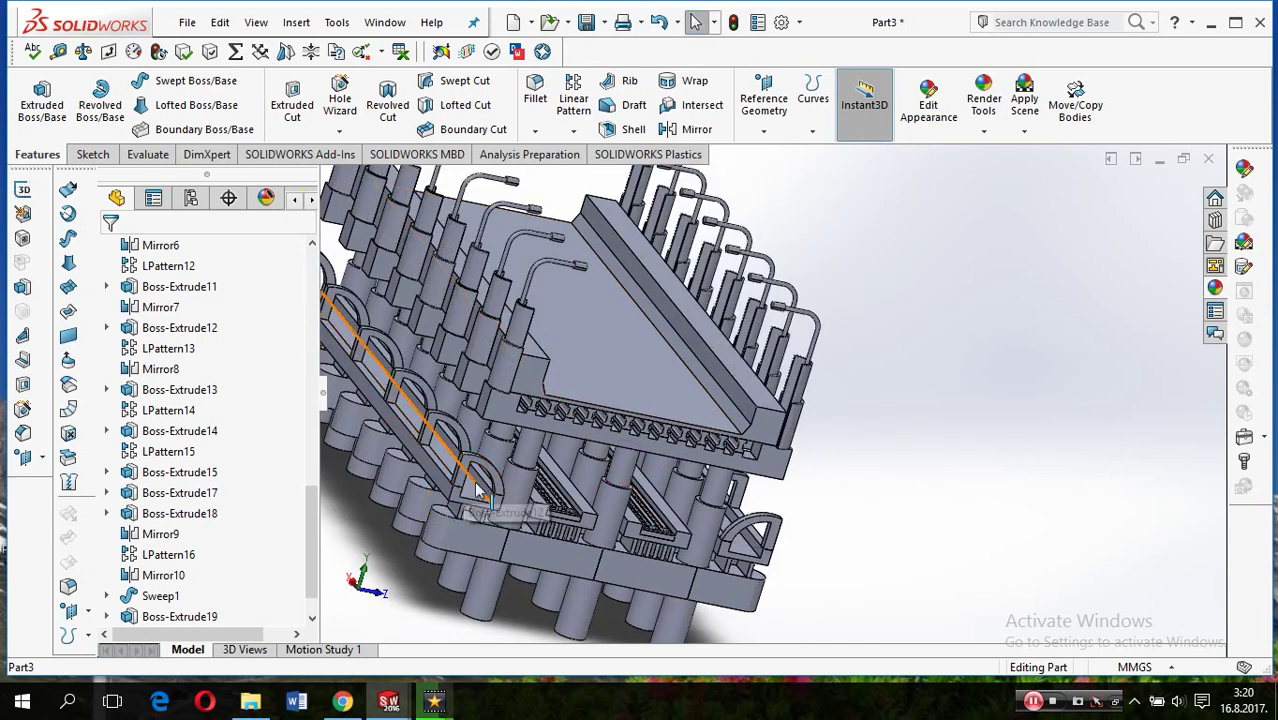
right_click(462, 482)
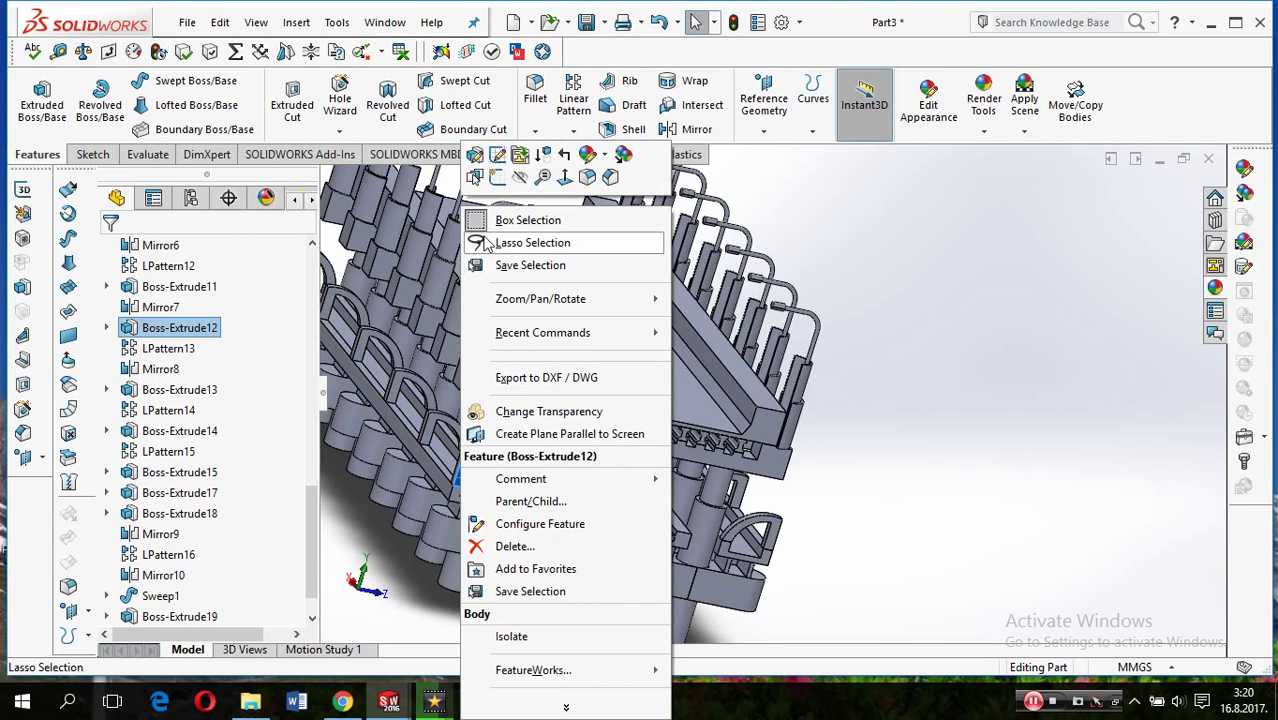
Start a new sketch and draw a three-point corner rectangle against the arch's inner left edge
left_click(497, 176)
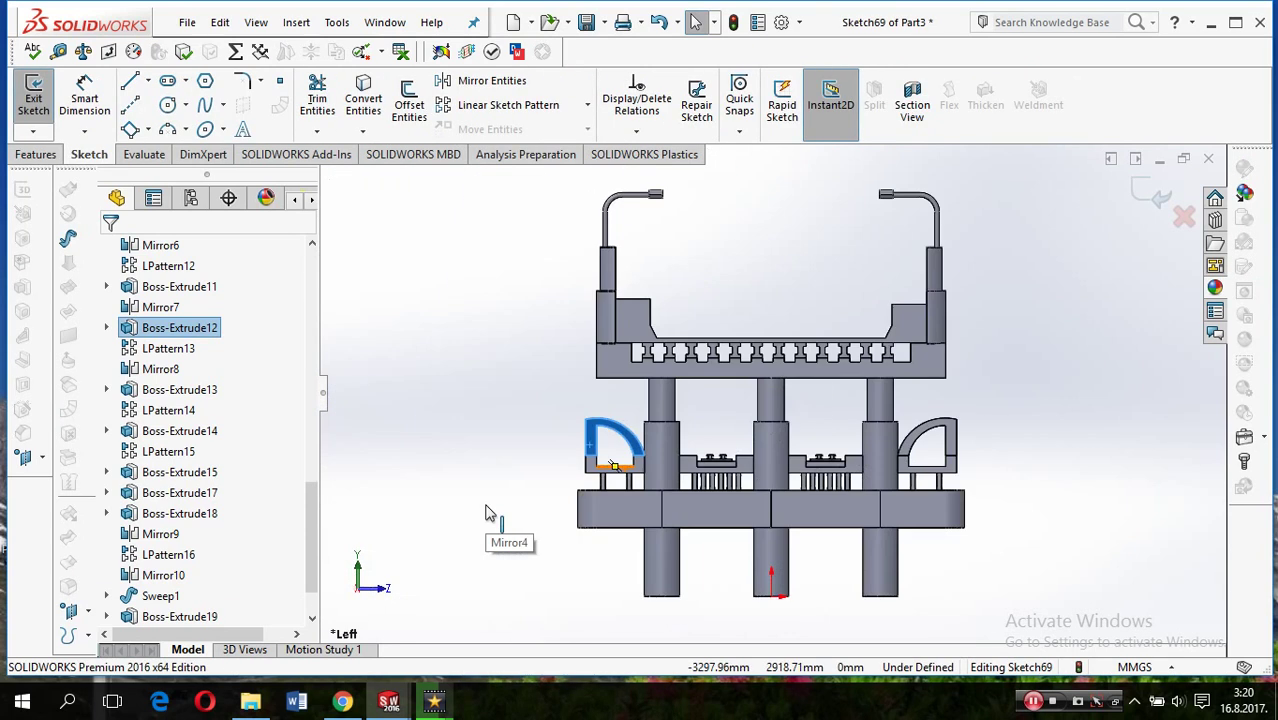
scroll(580, 425, "down", 5)
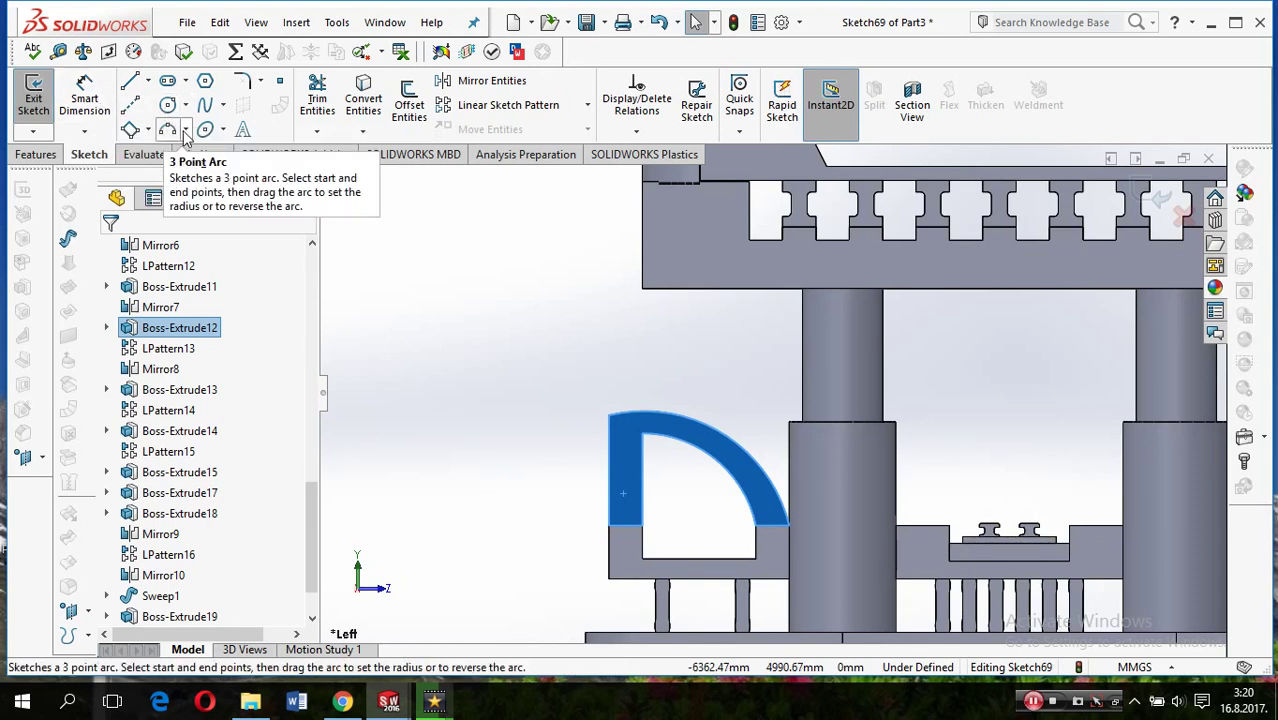
left_click(138, 132)
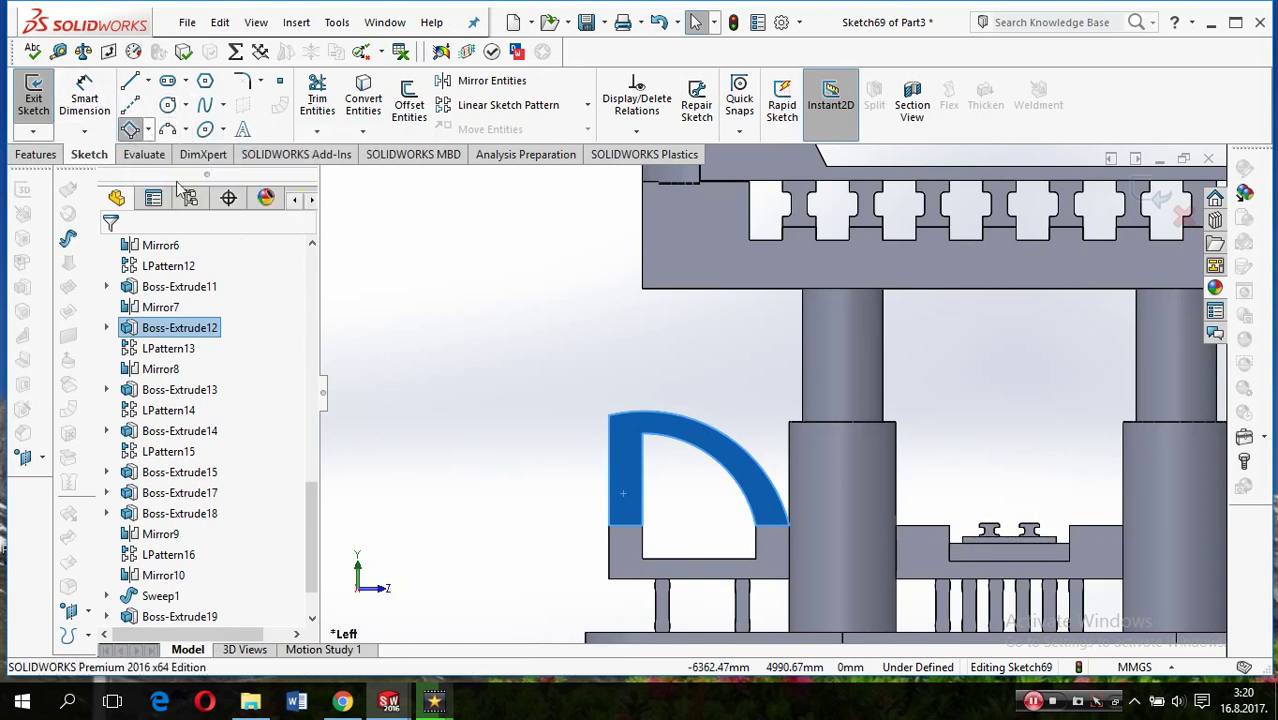
left_click(610, 460)
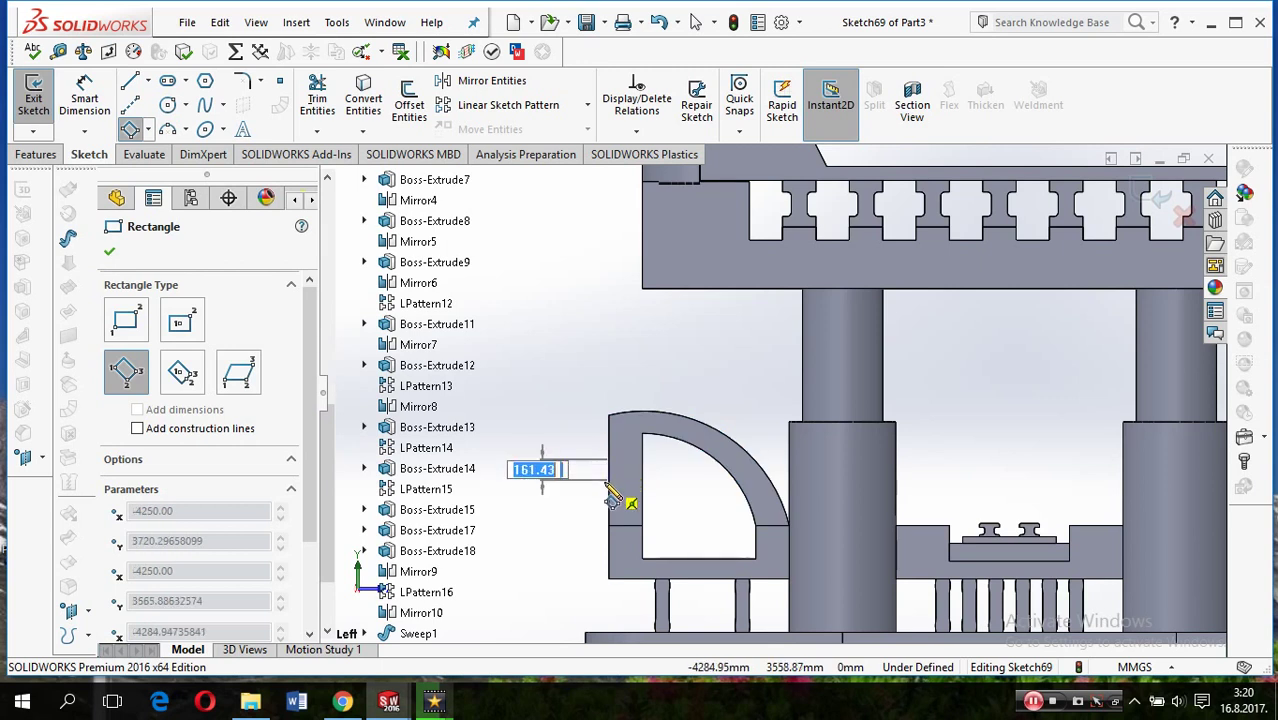
left_click(610, 483)
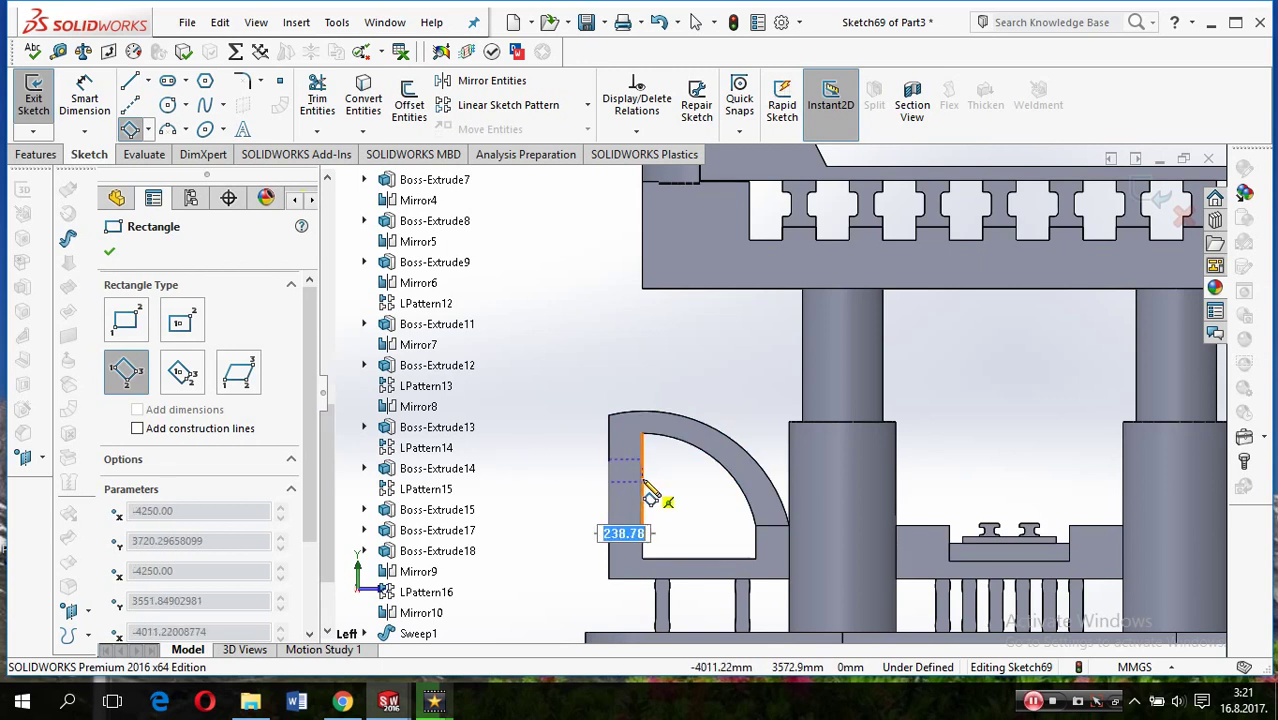
left_click(651, 494)
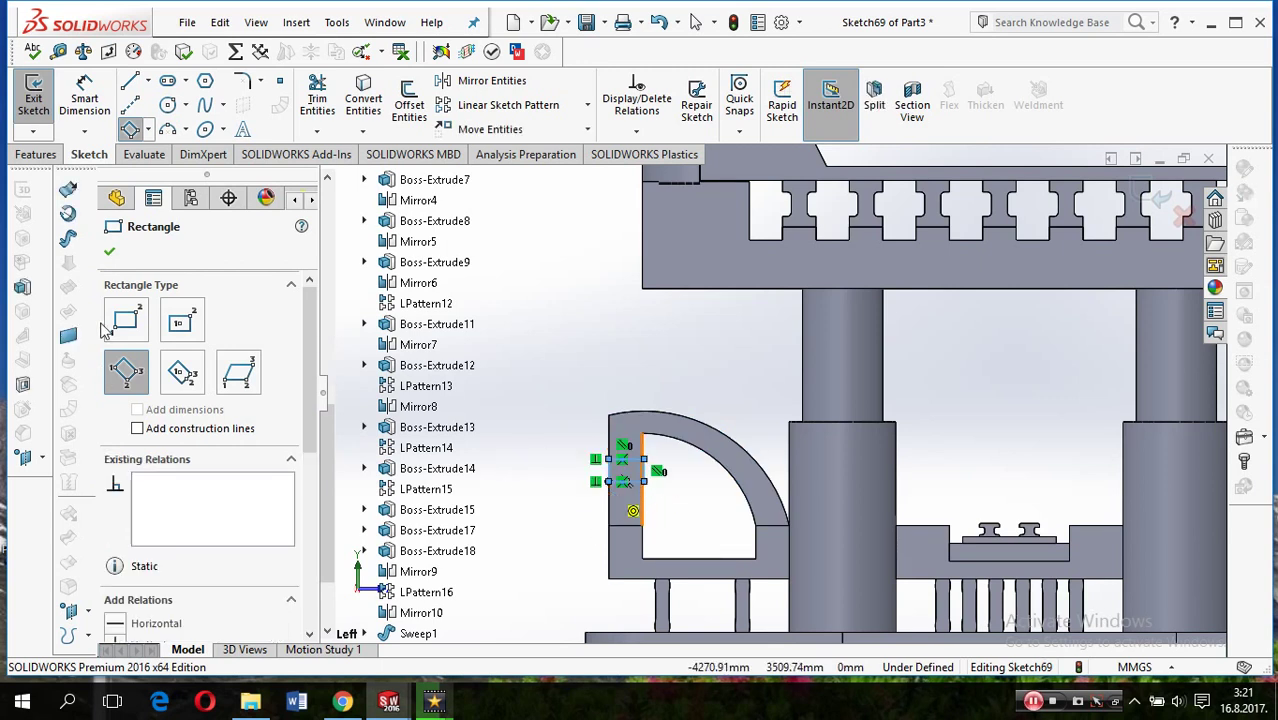
left_click(110, 255)
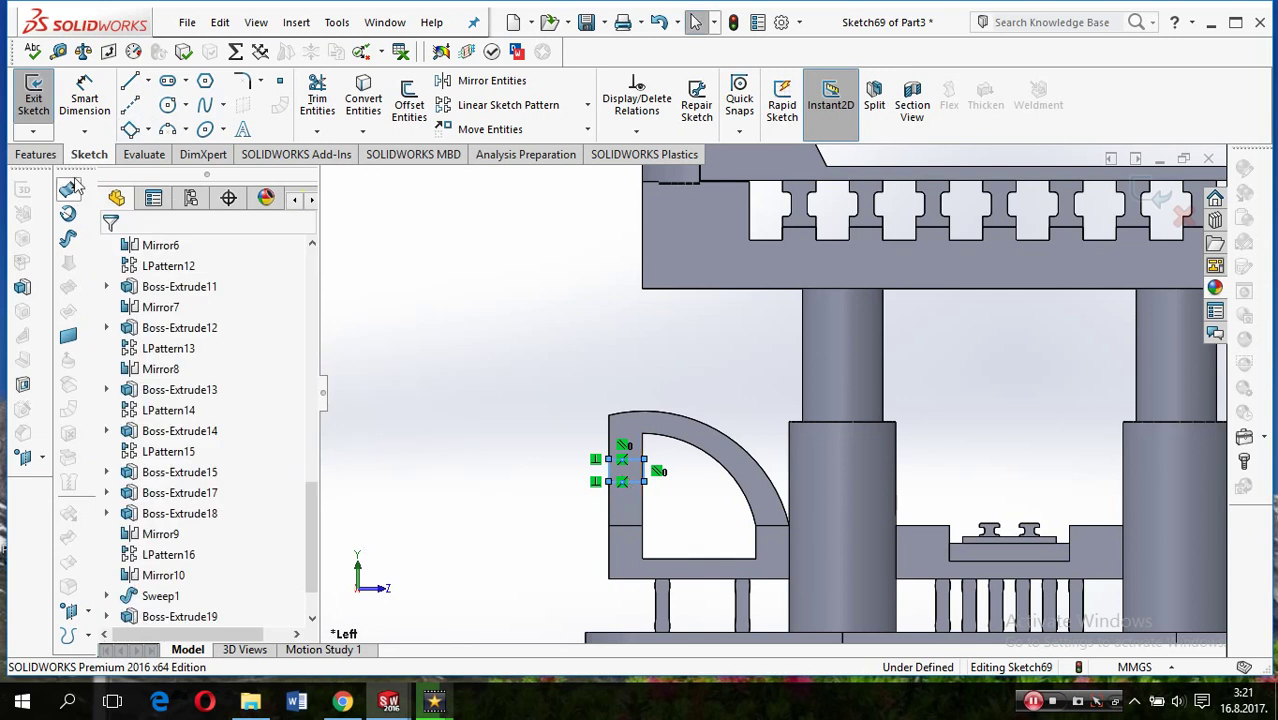
left_click(40, 156)
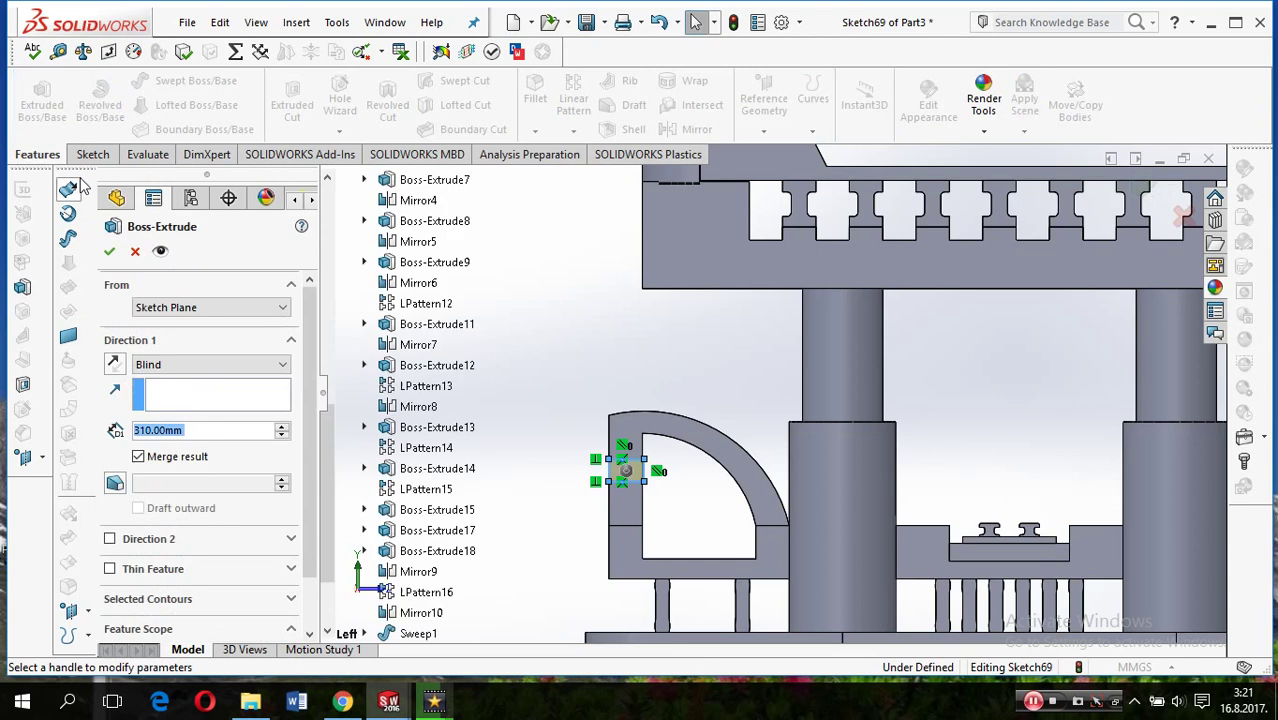
left_click(210, 307)
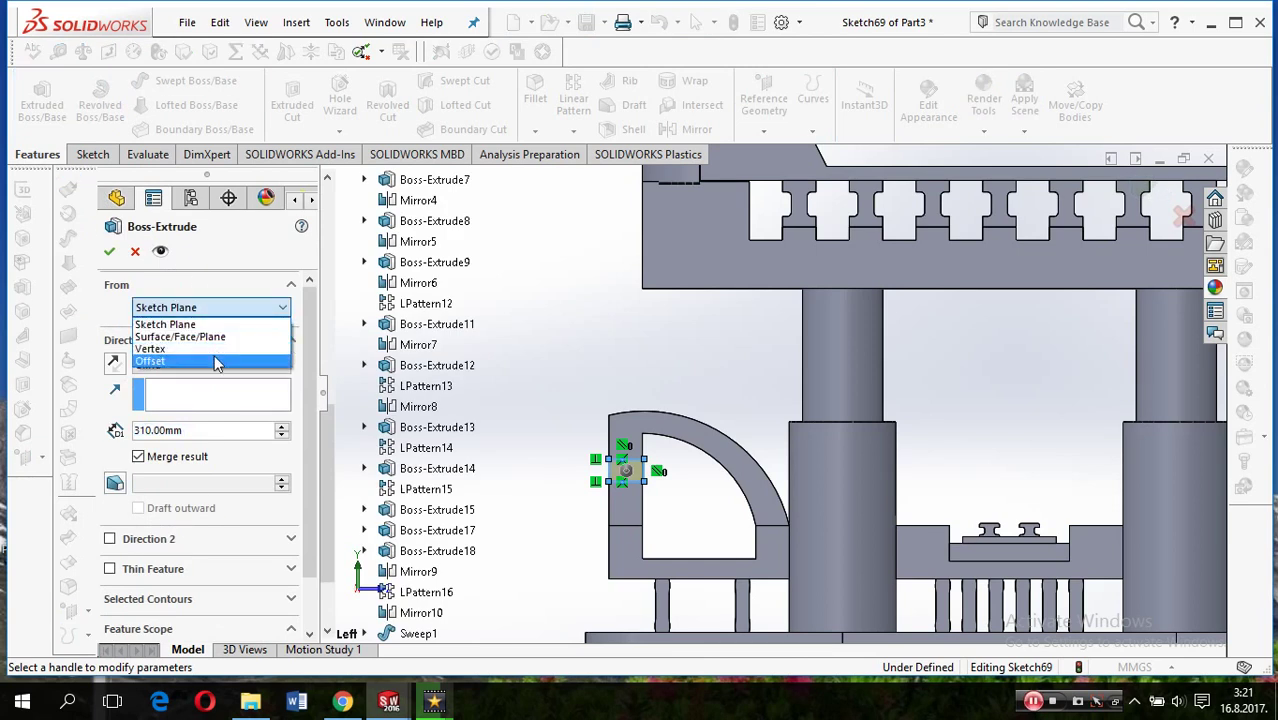
left_click(215, 361)
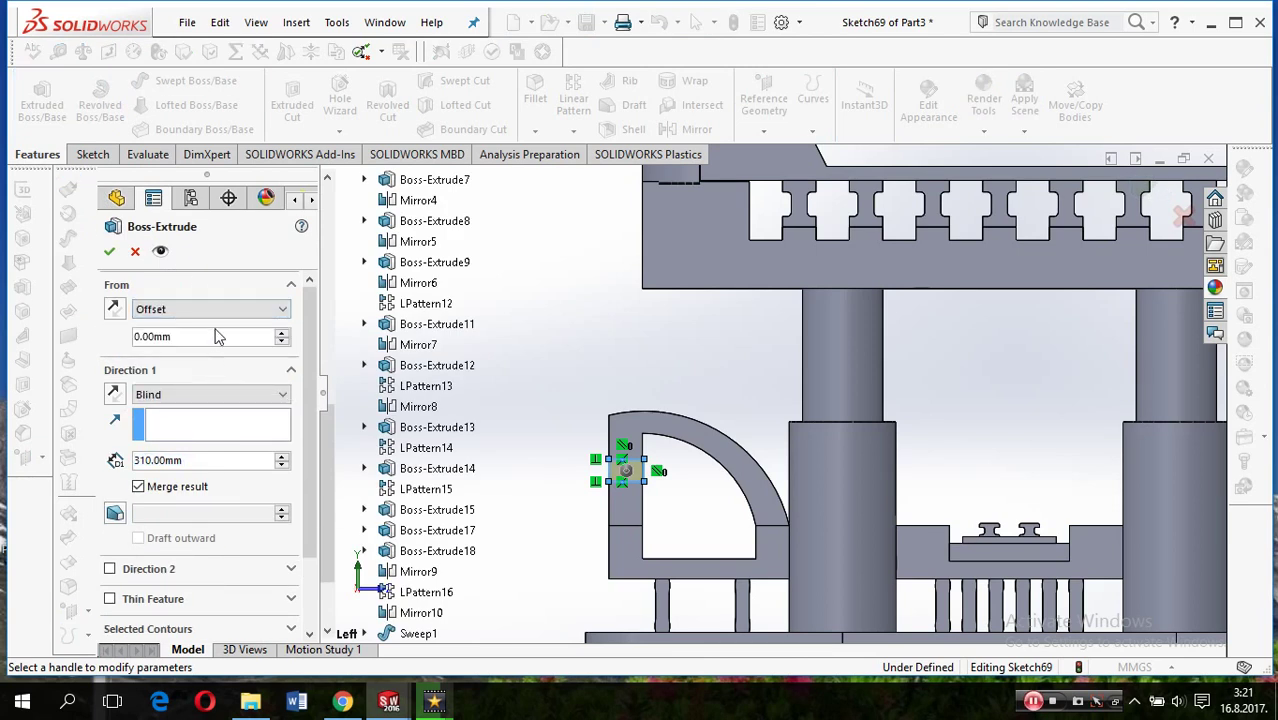
left_click(218, 318)
left_click(218, 340)
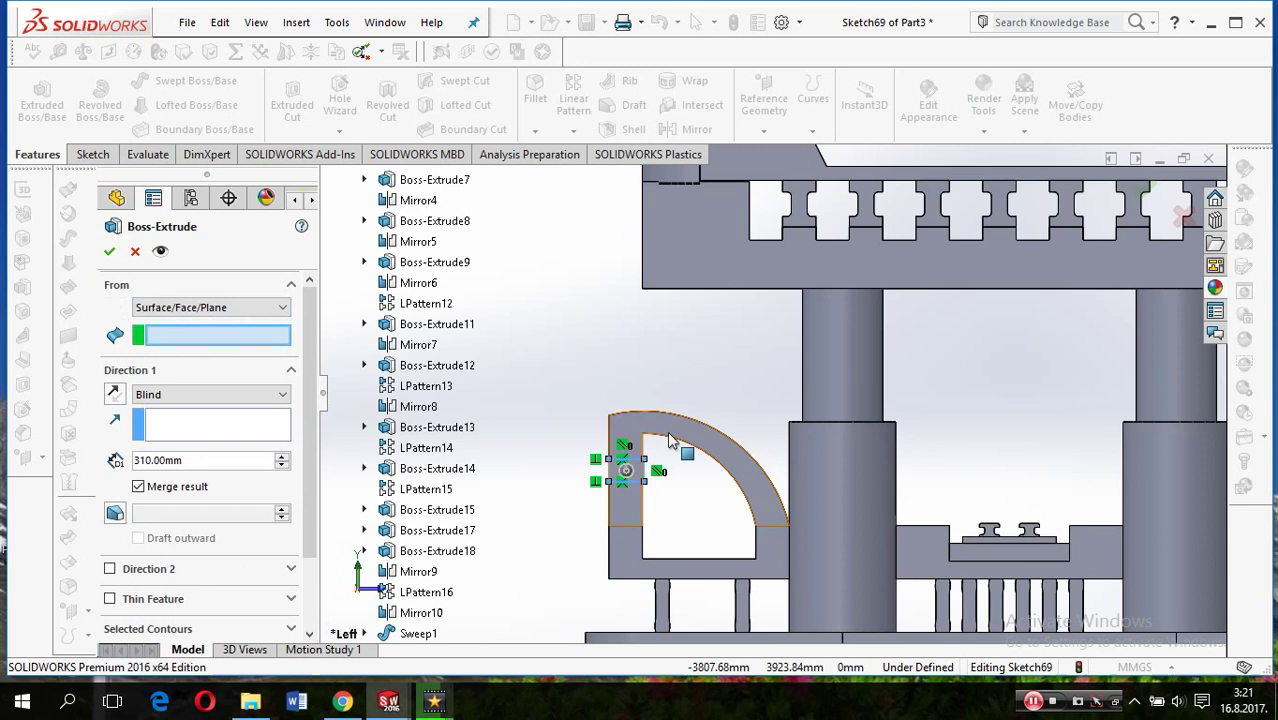
mouse_move(679, 491)
middle_mouse_down()
mouse_move(745, 507)
mouse_move(858, 505)
middle_mouse_up()
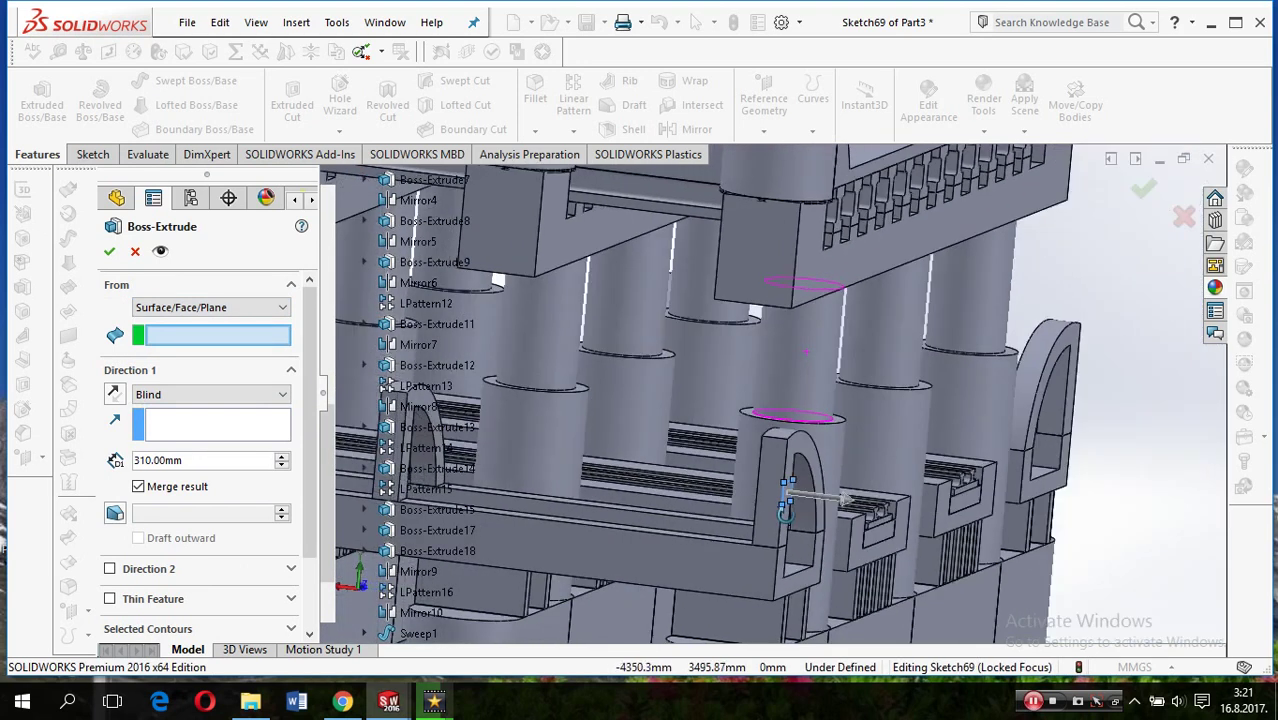
left_click(855, 503)
left_click(113, 395)
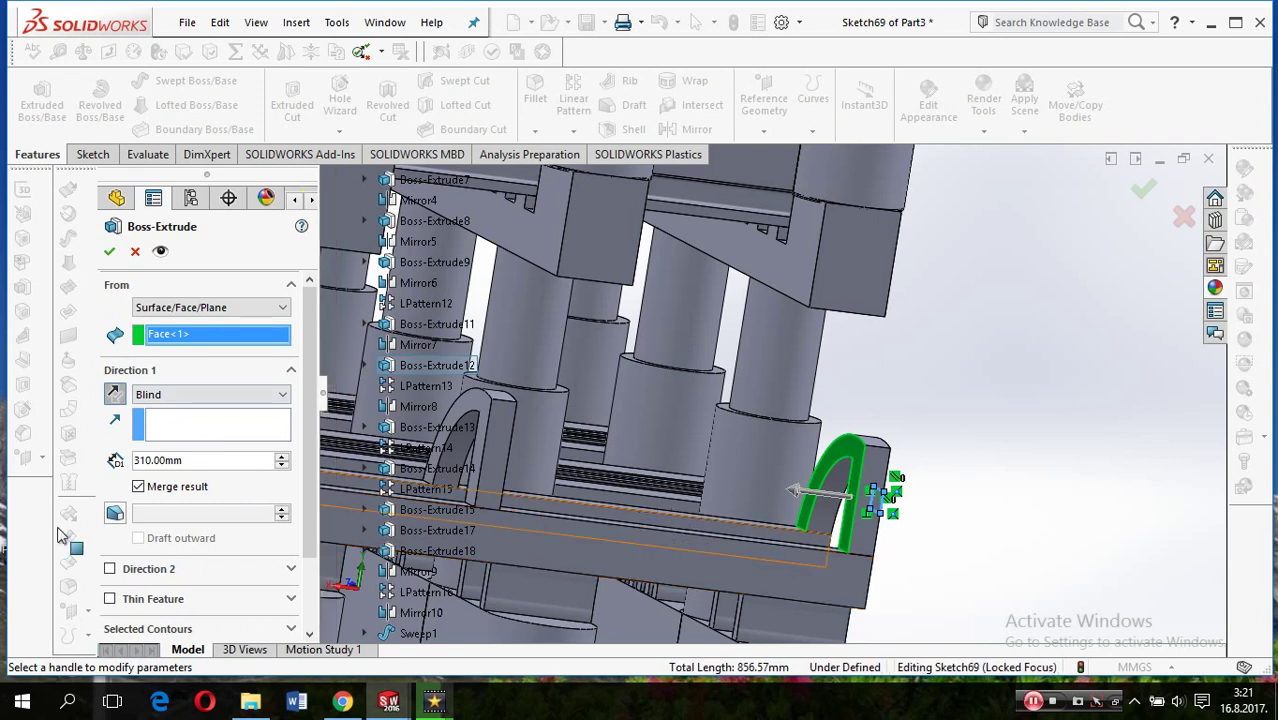
key("ctrl+1")
left_click(137, 489)
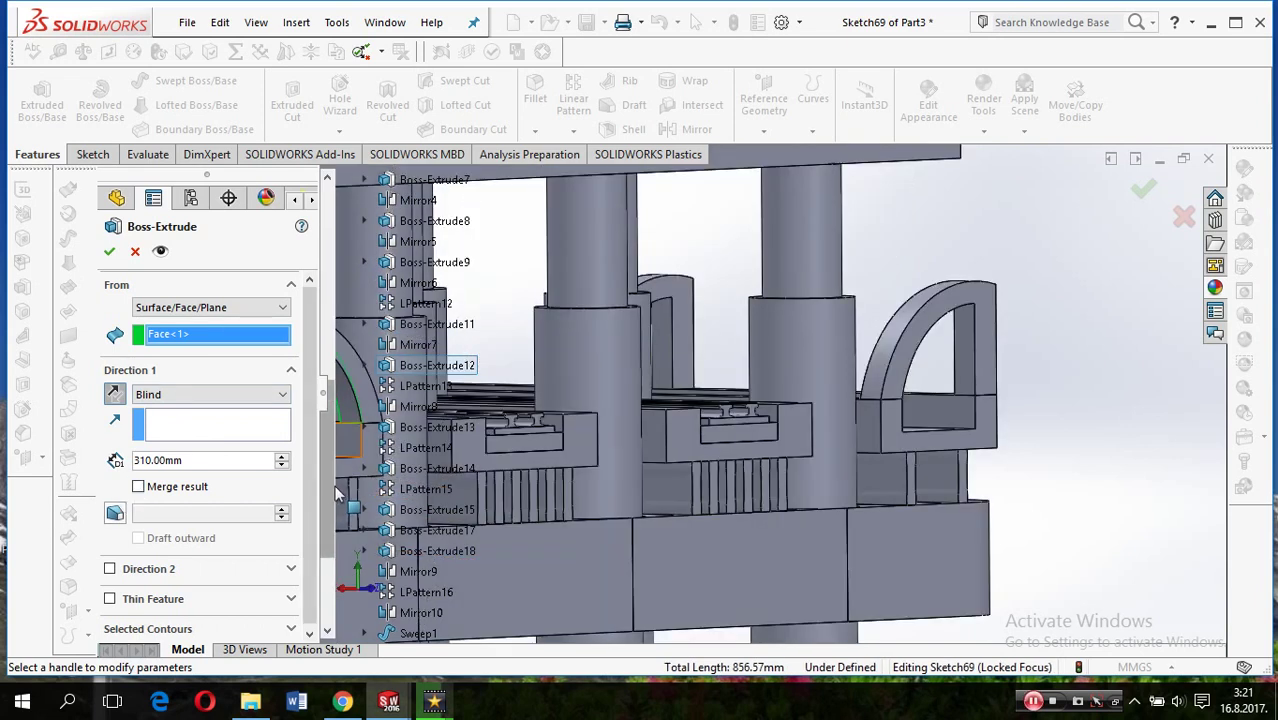
middle_click_drag(702, 497, 670, 478)
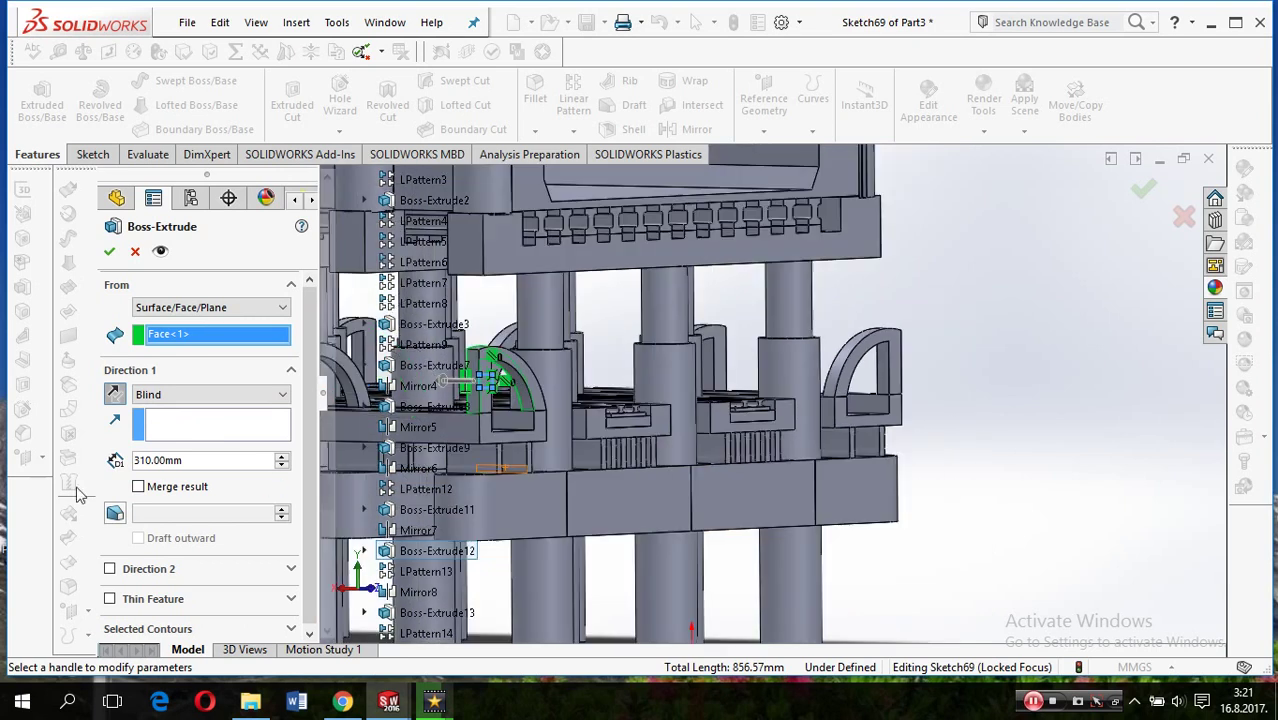
left_click(282, 395)
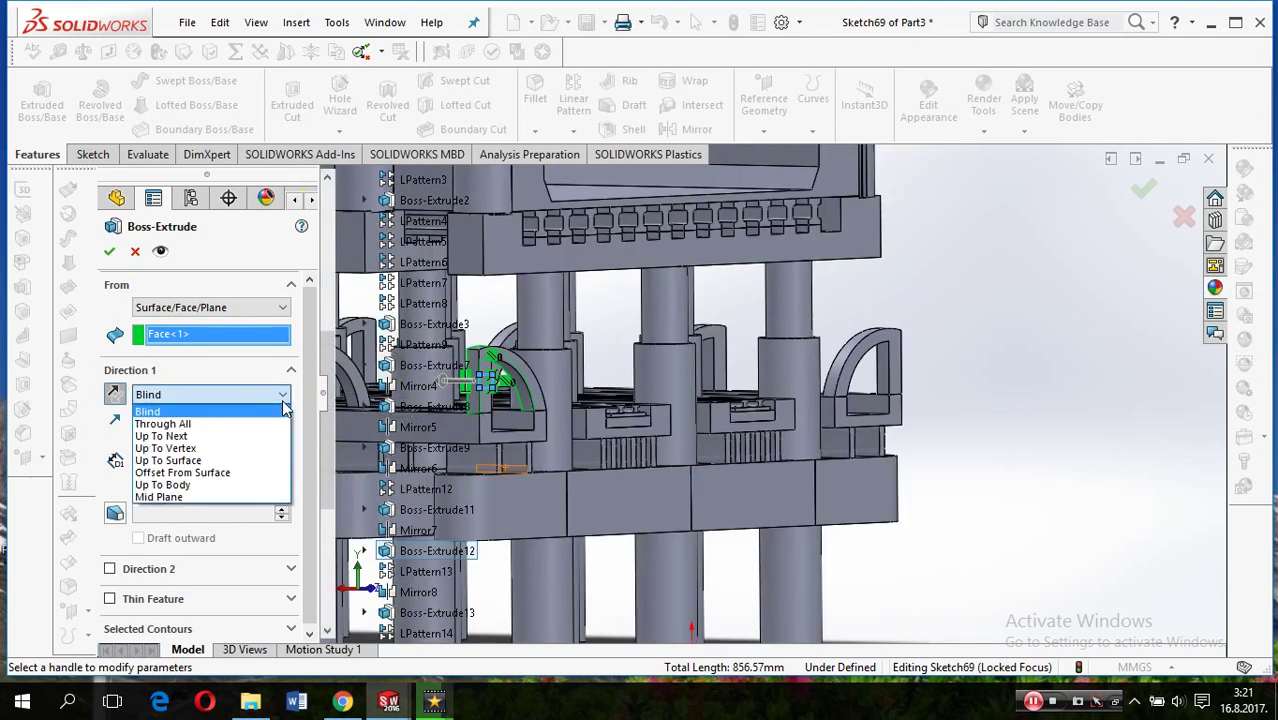
left_click(266, 460)
mouse_move(568, 429)
middle_mouse_down()
mouse_move(778, 531)
mouse_move(525, 393)
middle_mouse_up()
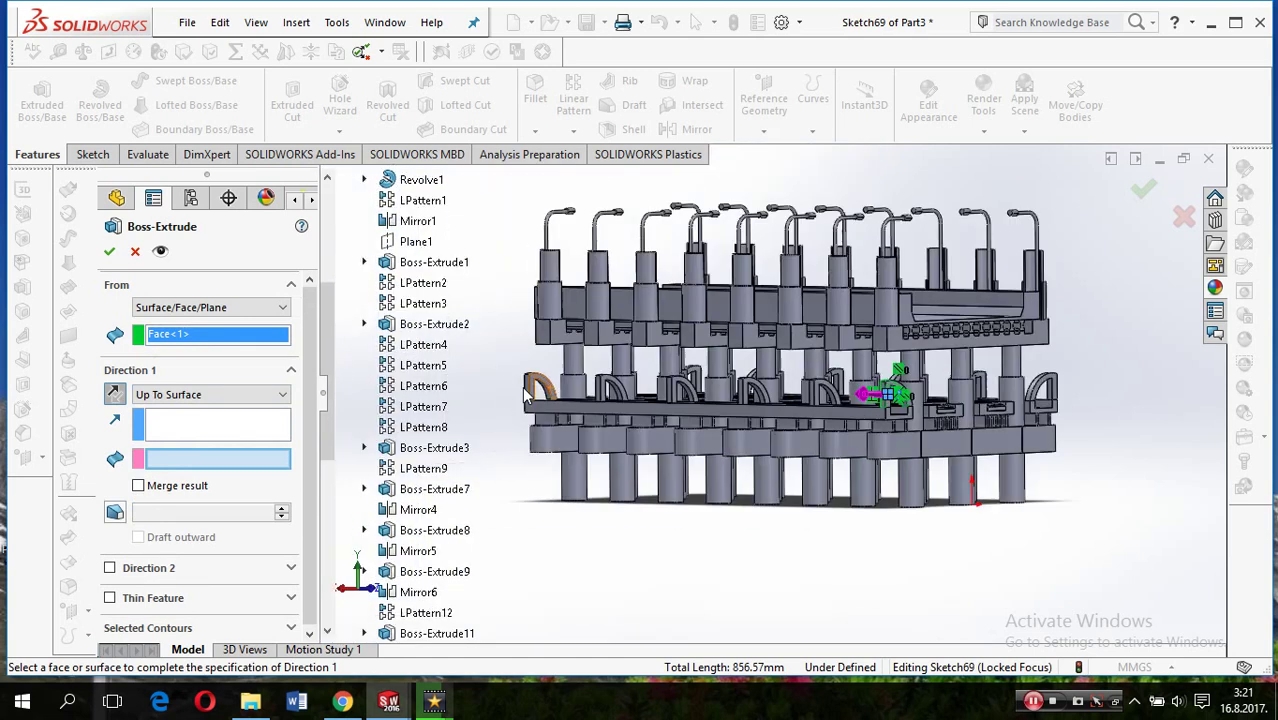
scroll(525, 393, "down", 3)
left_click(567, 388)
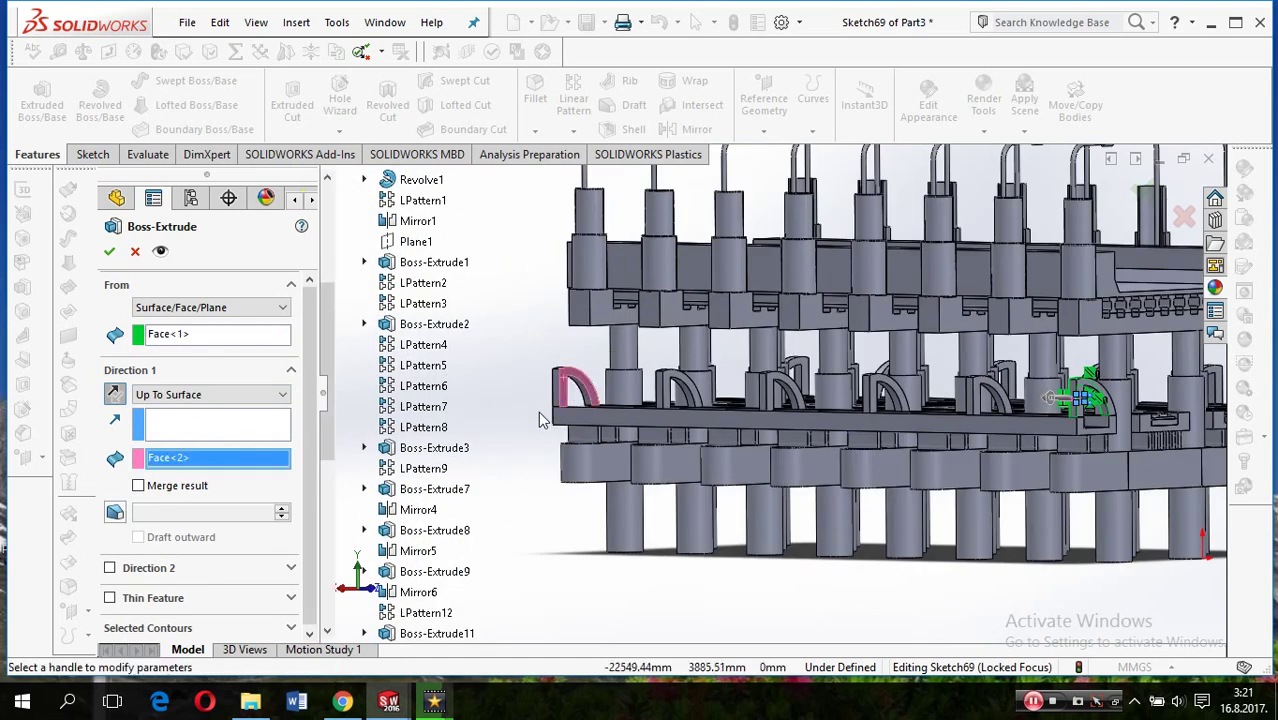
left_click(112, 254)
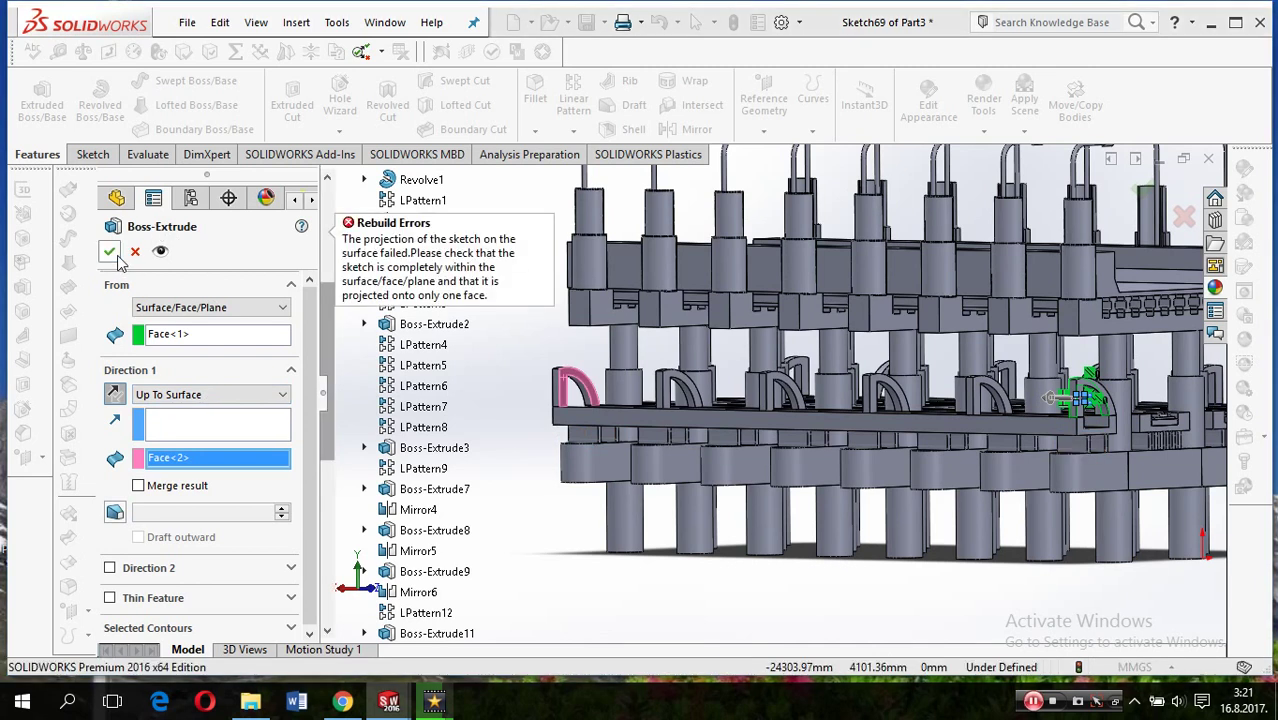
middle_click_drag(1149, 442, 679, 393)
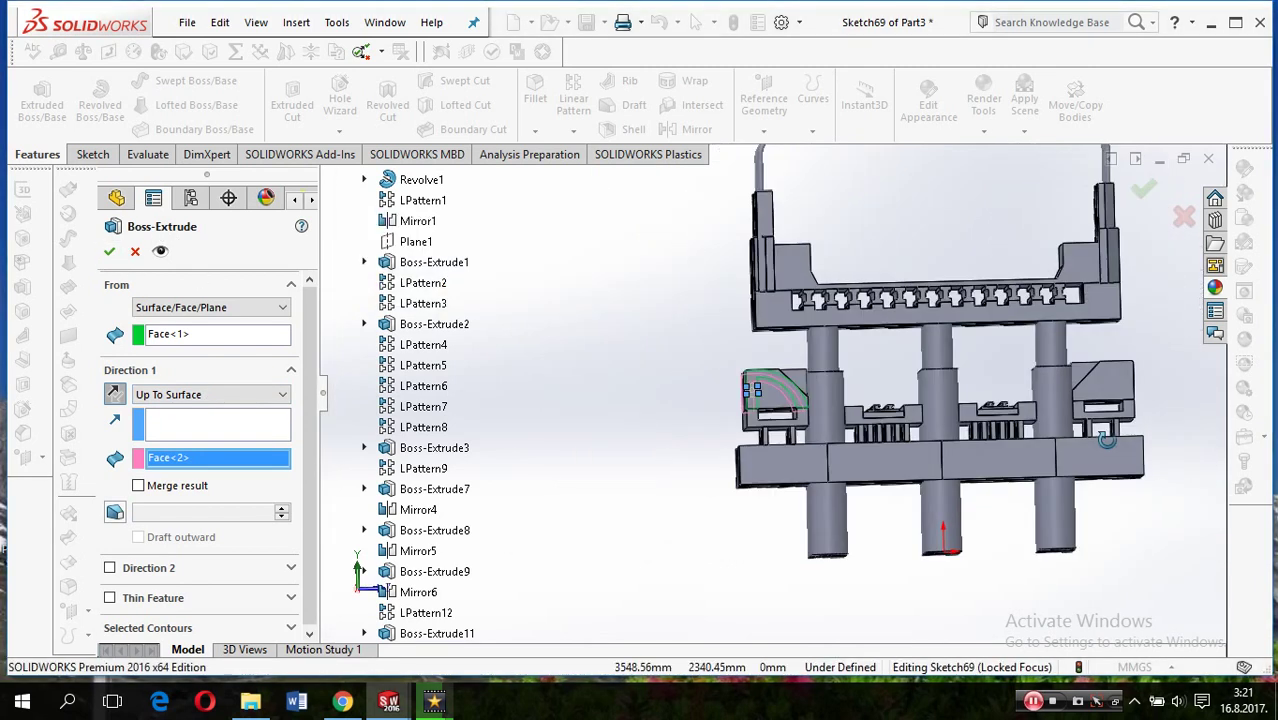
scroll(720, 400, "down", 3)
scroll(780, 410, "down", 3)
scroll(810, 425, "down", 3)
scroll(820, 434, "down", 2)
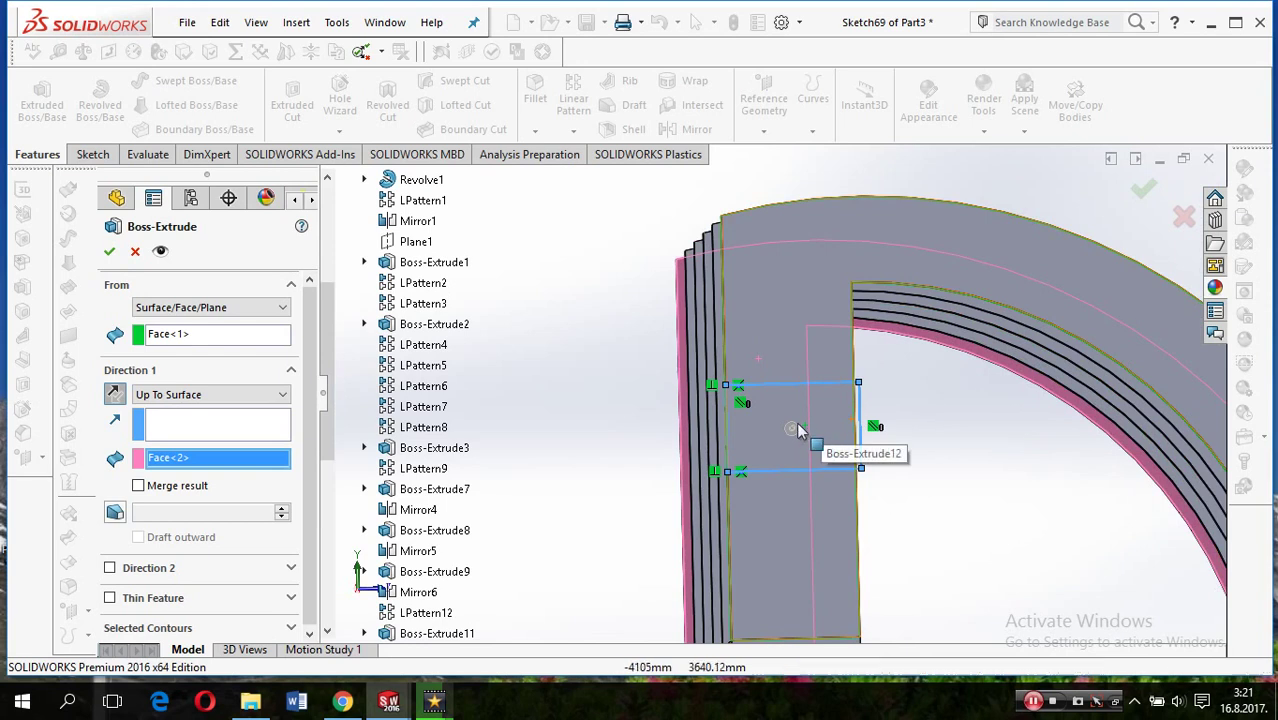
left_click(857, 463)
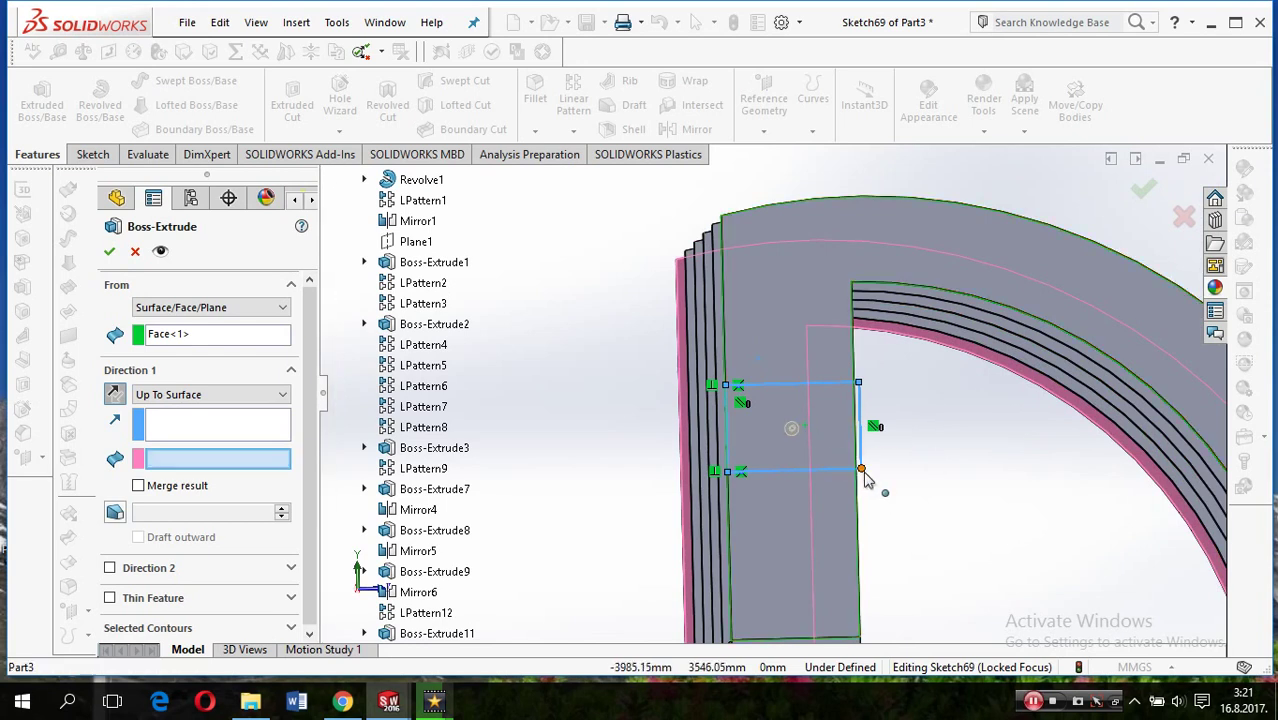
left_click(851, 478)
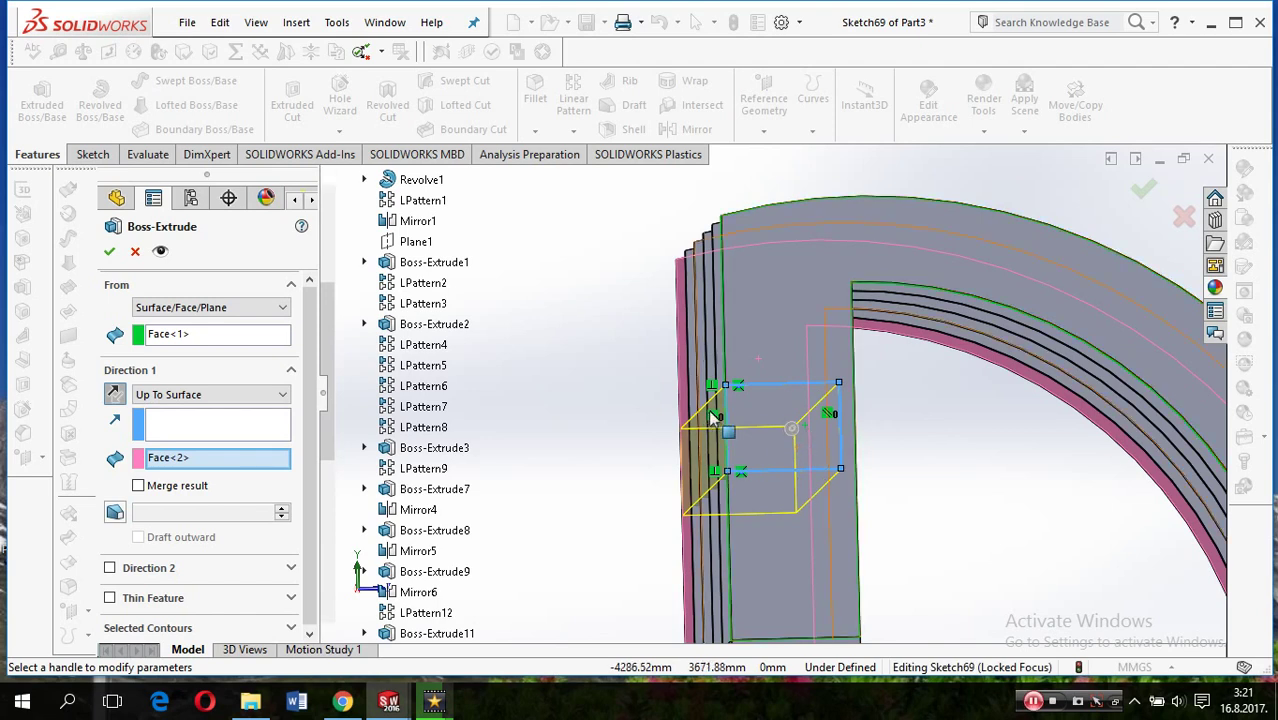
left_click(135, 251)
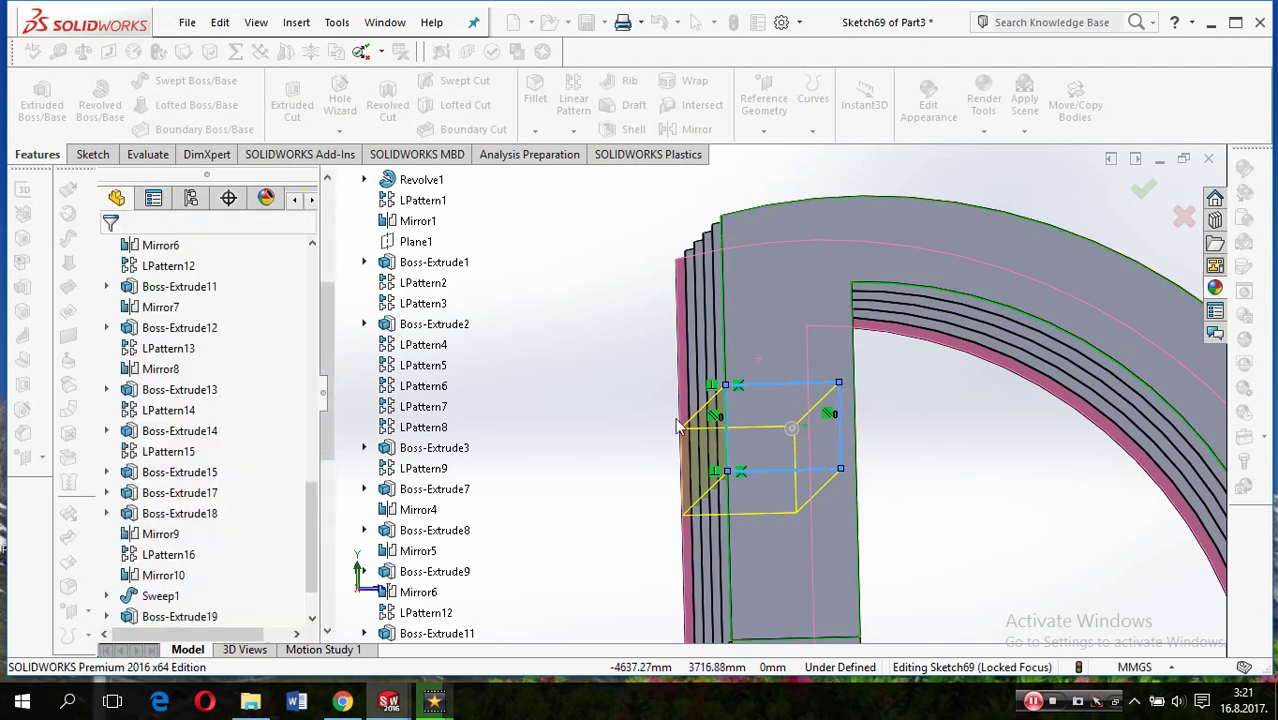
Make the rectangle's right and left vertical sides collinear with the matching arch edges
left_click(839, 445)
left_click(729, 474, "ctrl")
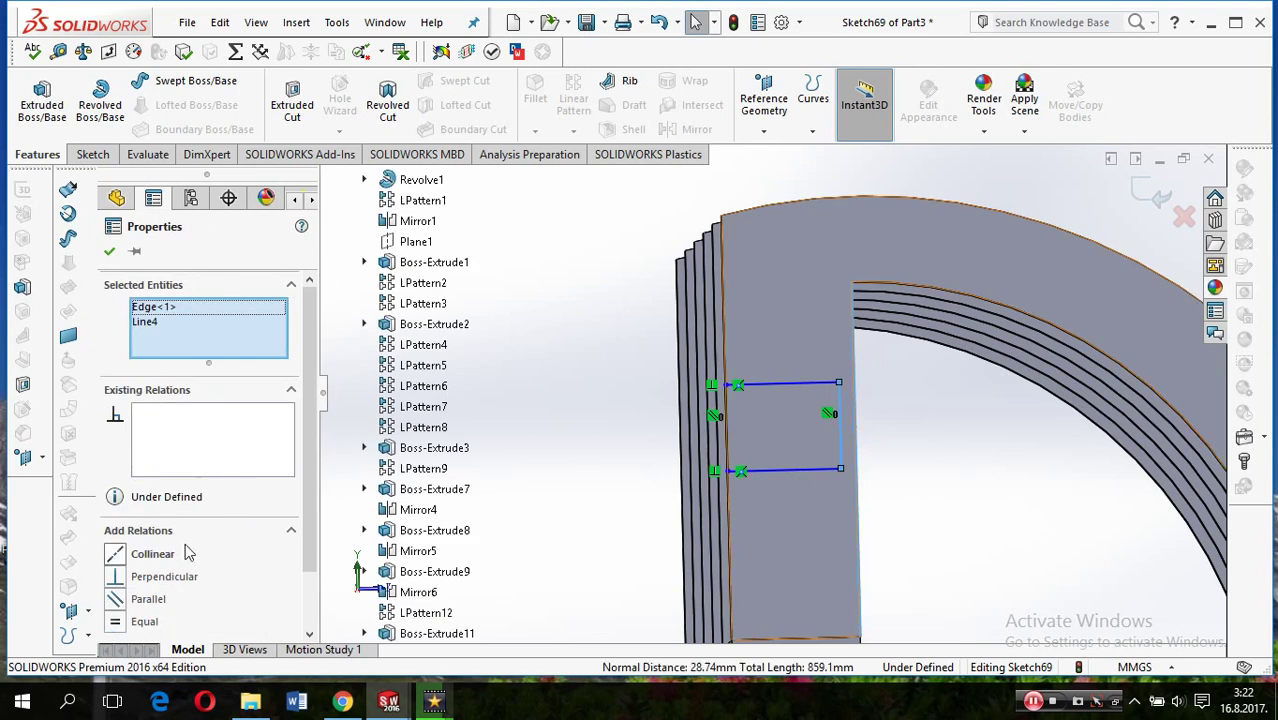
scroll(185, 553, "down", 2)
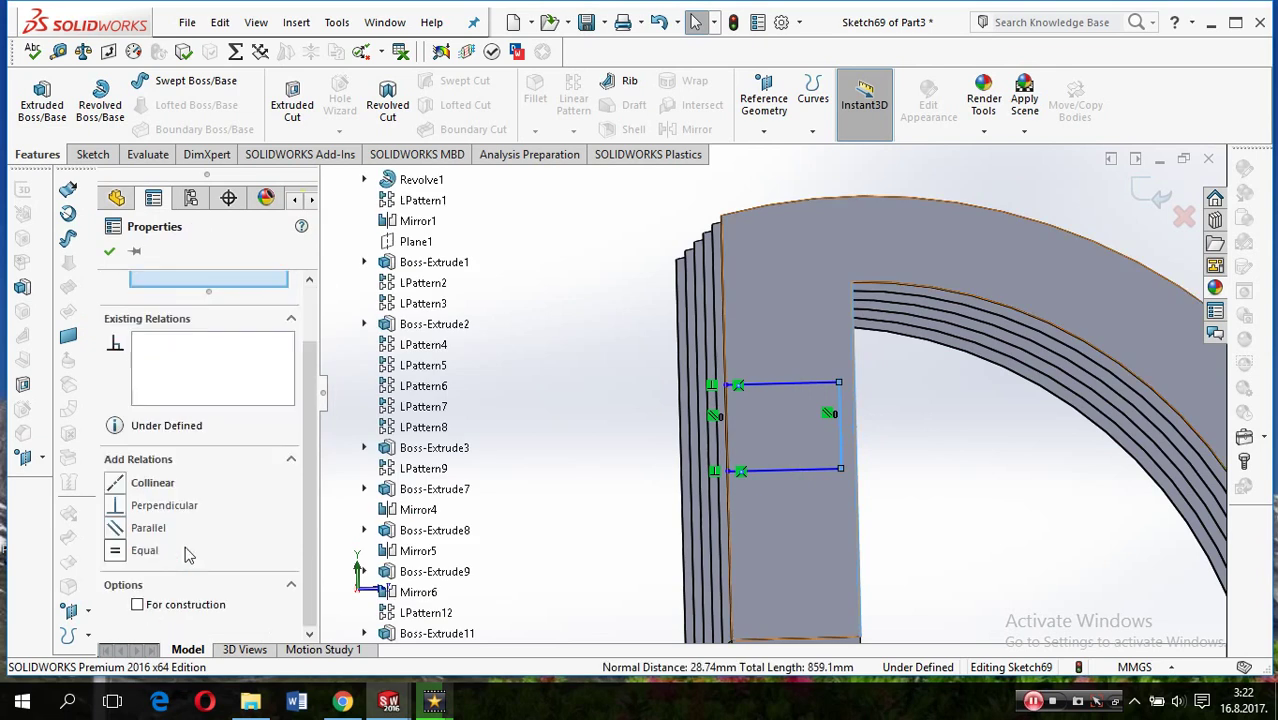
left_click(152, 483)
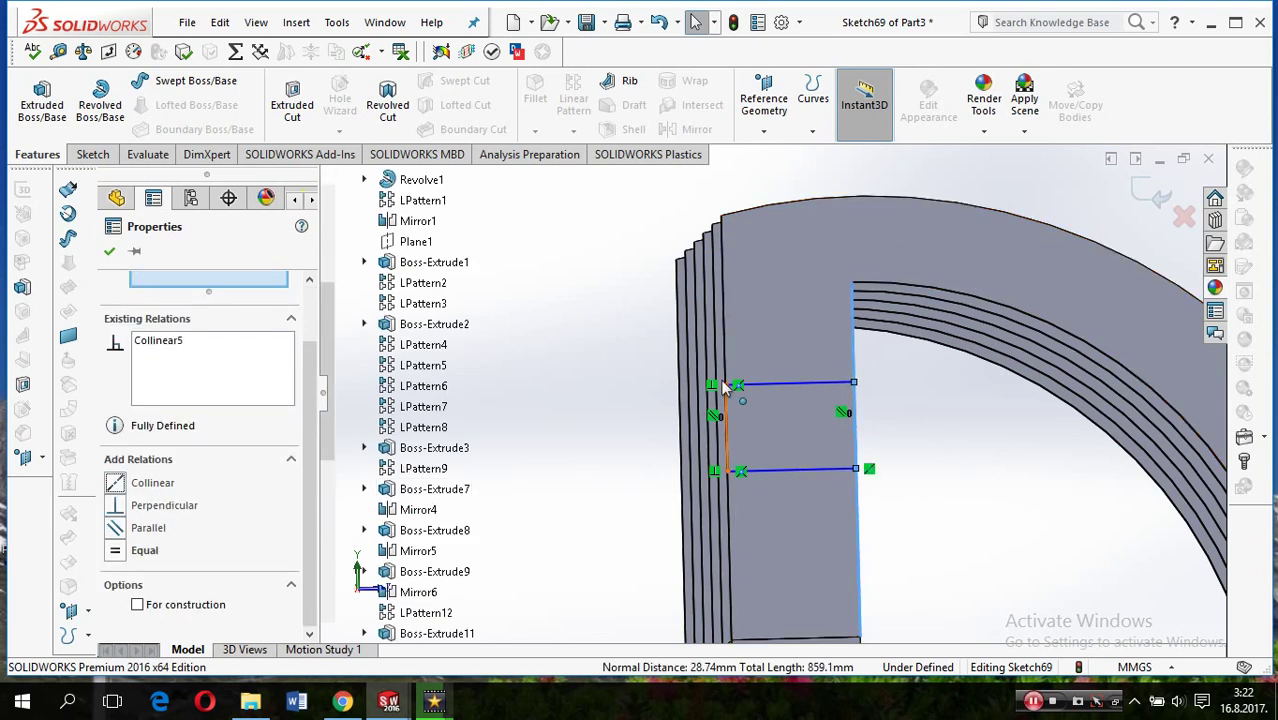
key("Escape")
left_click(727, 427, "ctrl")
left_click(152, 553)
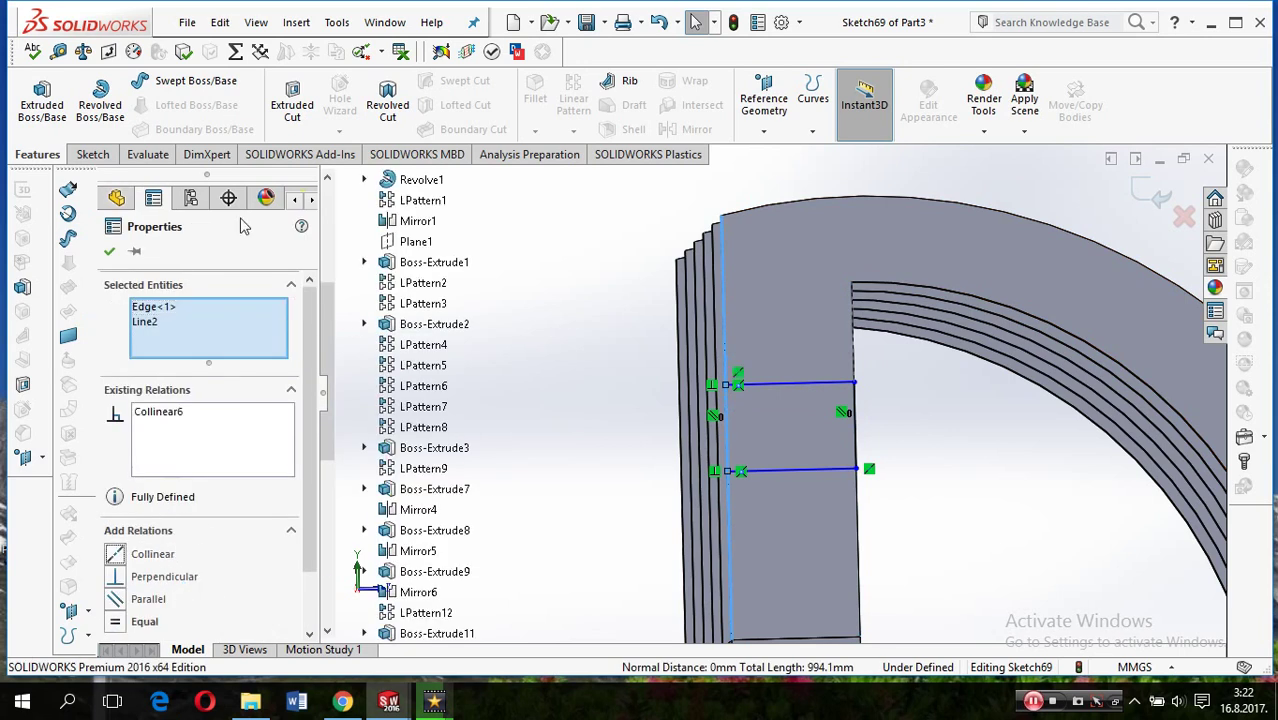
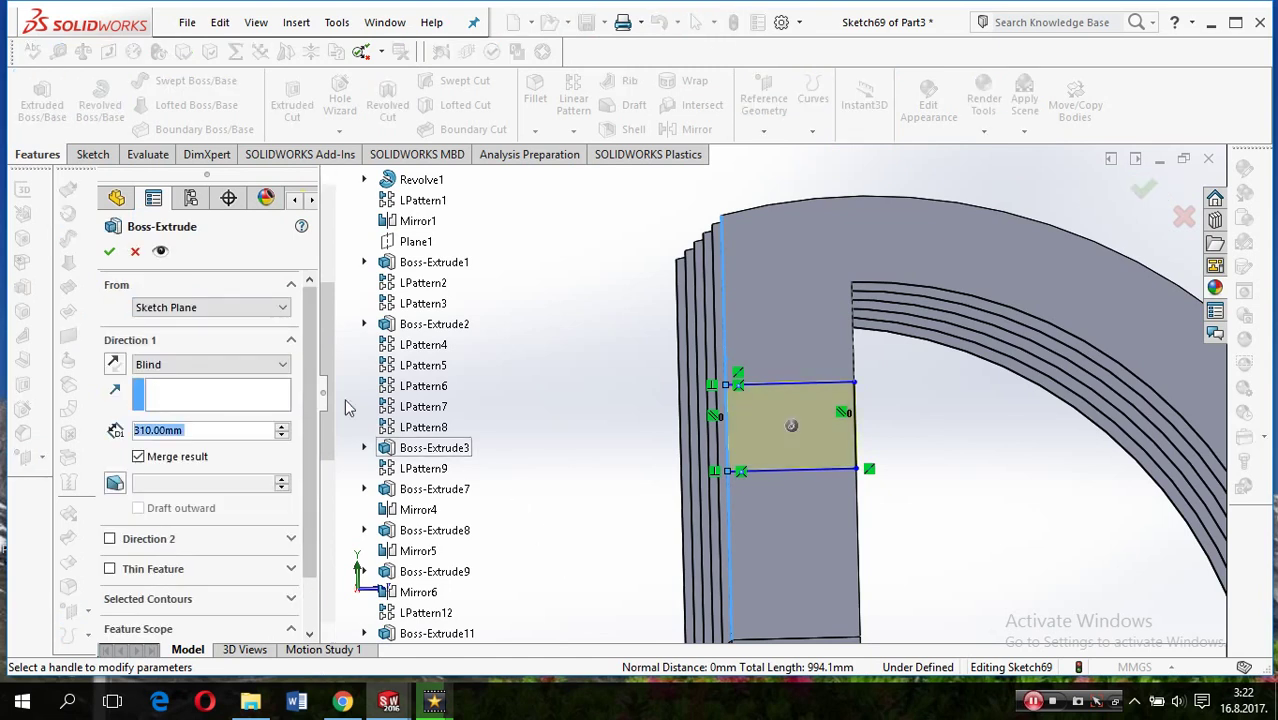
Set the extrusion to start from the arch's outer face instead of the sketch plane
left_click(235, 312)
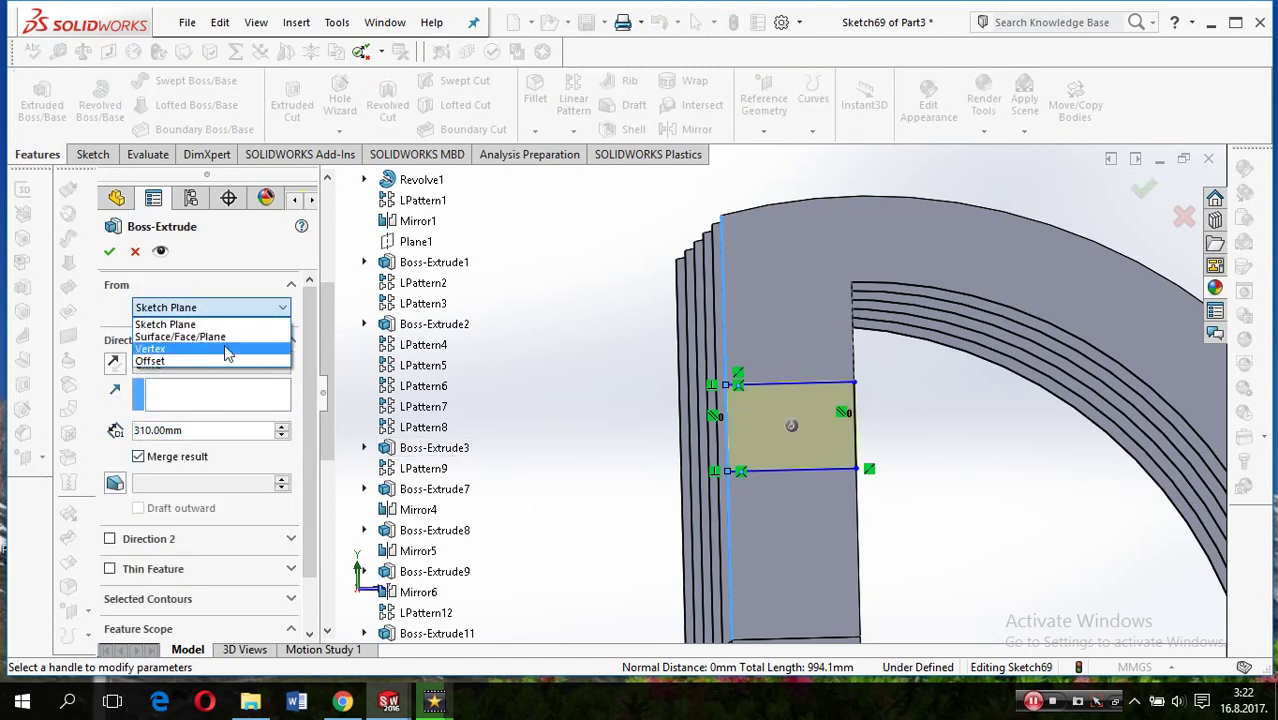
left_click(180, 336)
scroll(938, 531, "up", 3)
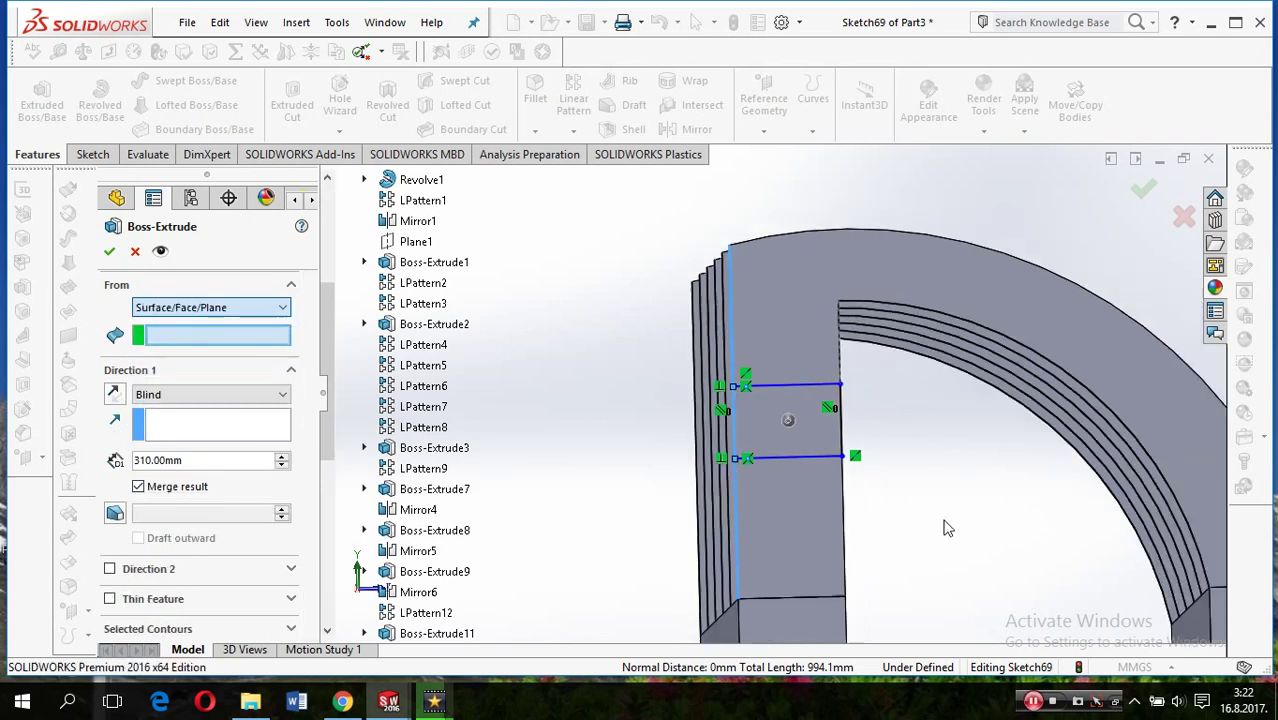
middle_click_drag(938, 531, 762, 484)
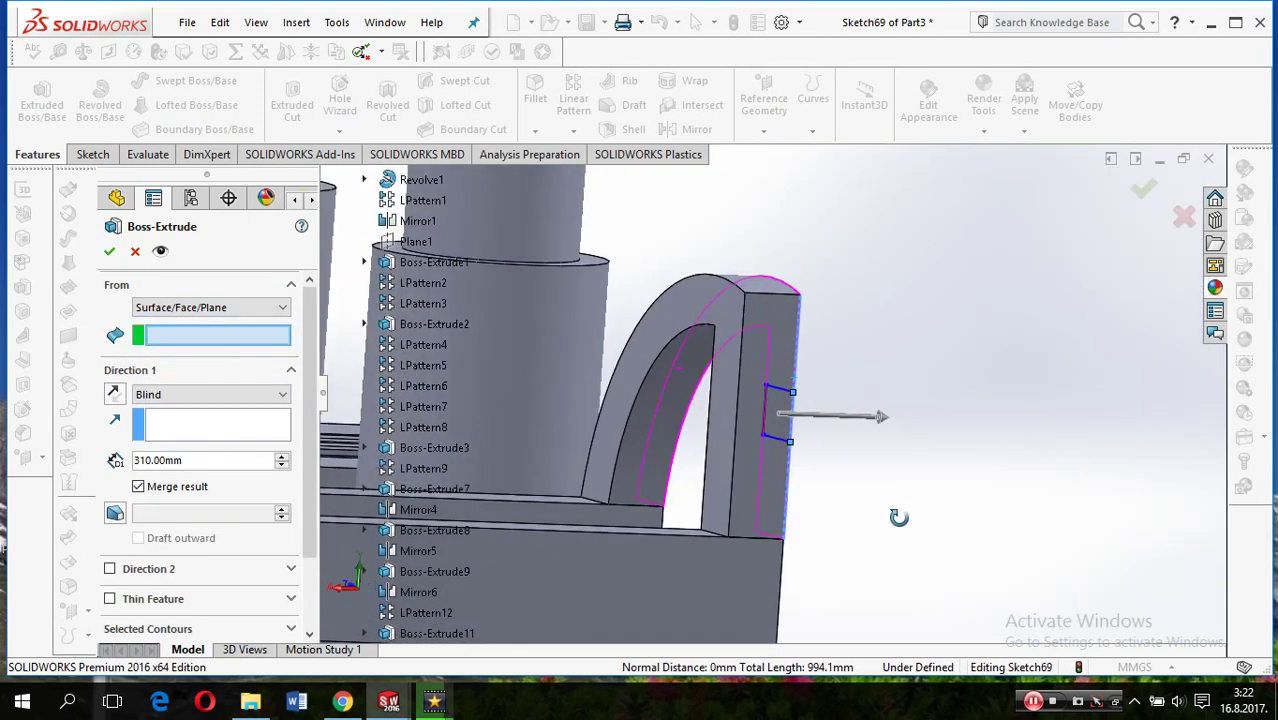
left_click(712, 463)
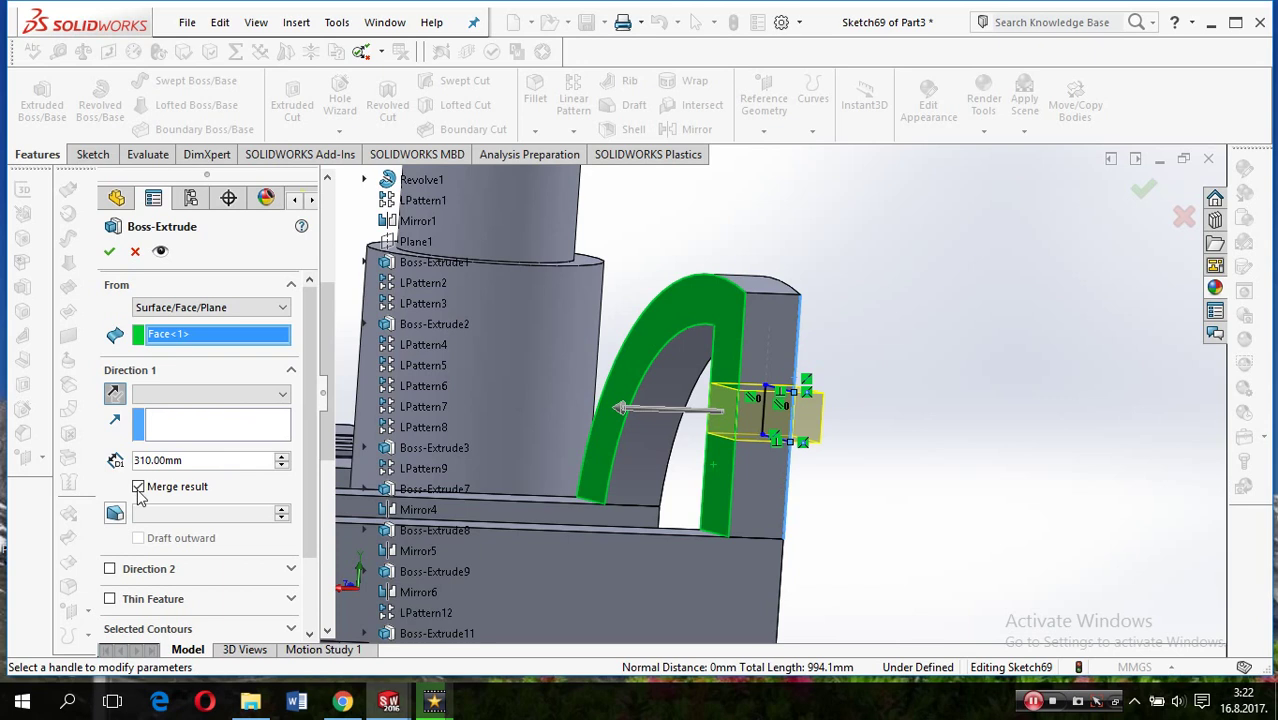
End the extrusion Up To Surface at the opposite arch face, with Merge result unchecked
left_click(210, 394)
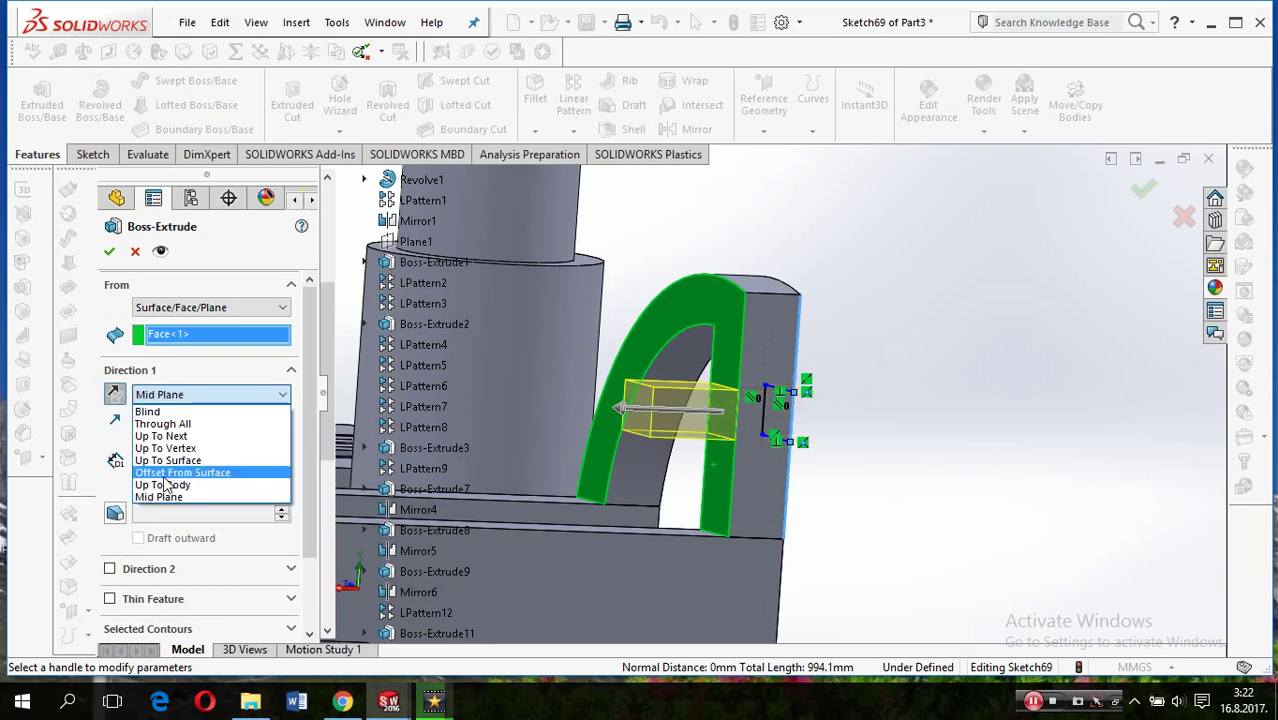
left_click(170, 461)
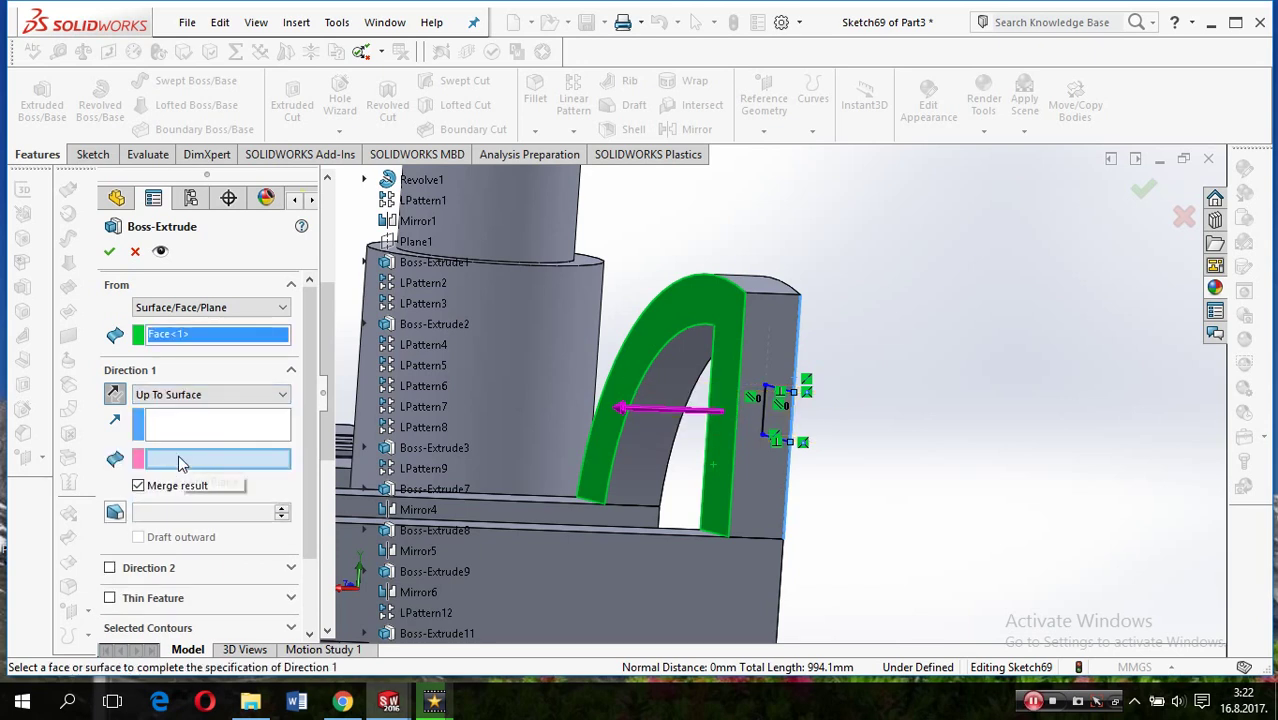
left_click(140, 486)
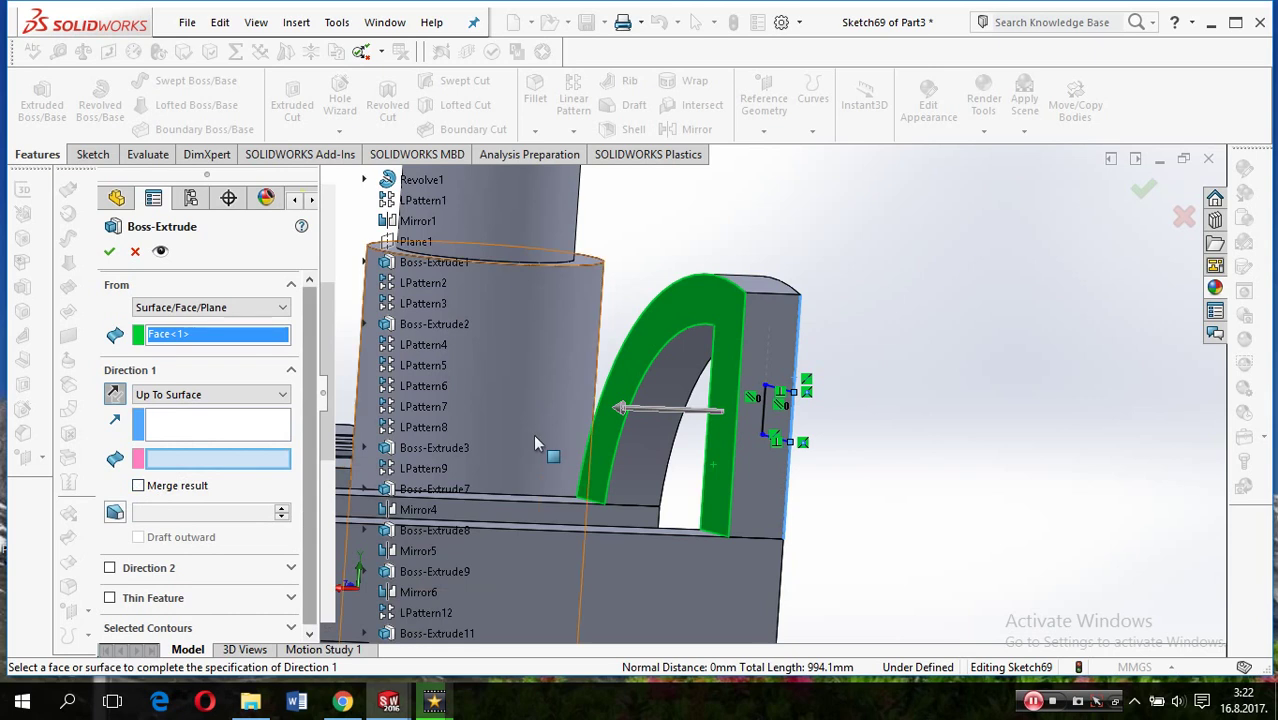
scroll(536, 434, "up", 2)
scroll(536, 434, "up", 2)
scroll(536, 434, "up", 1)
scroll(537, 428, "up", 2)
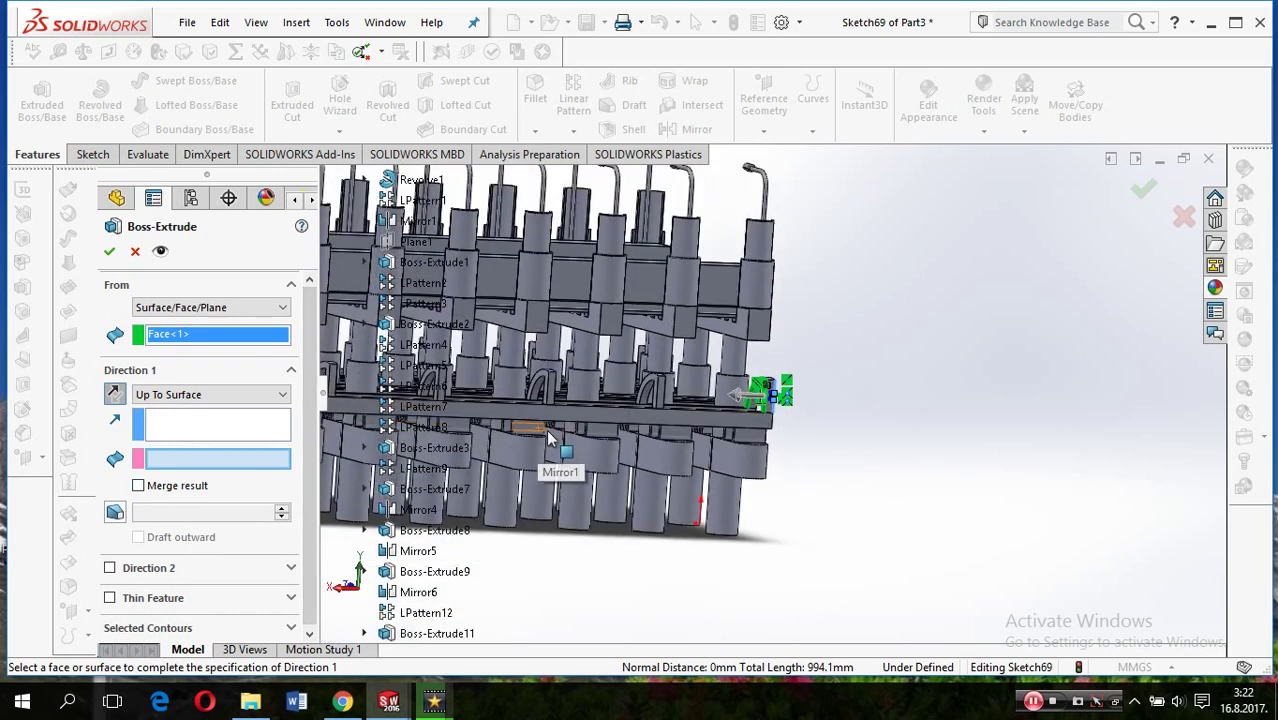
scroll(546, 429, "up", 1)
scroll(546, 429, "up", 1)
scroll(540, 425, "up", 1)
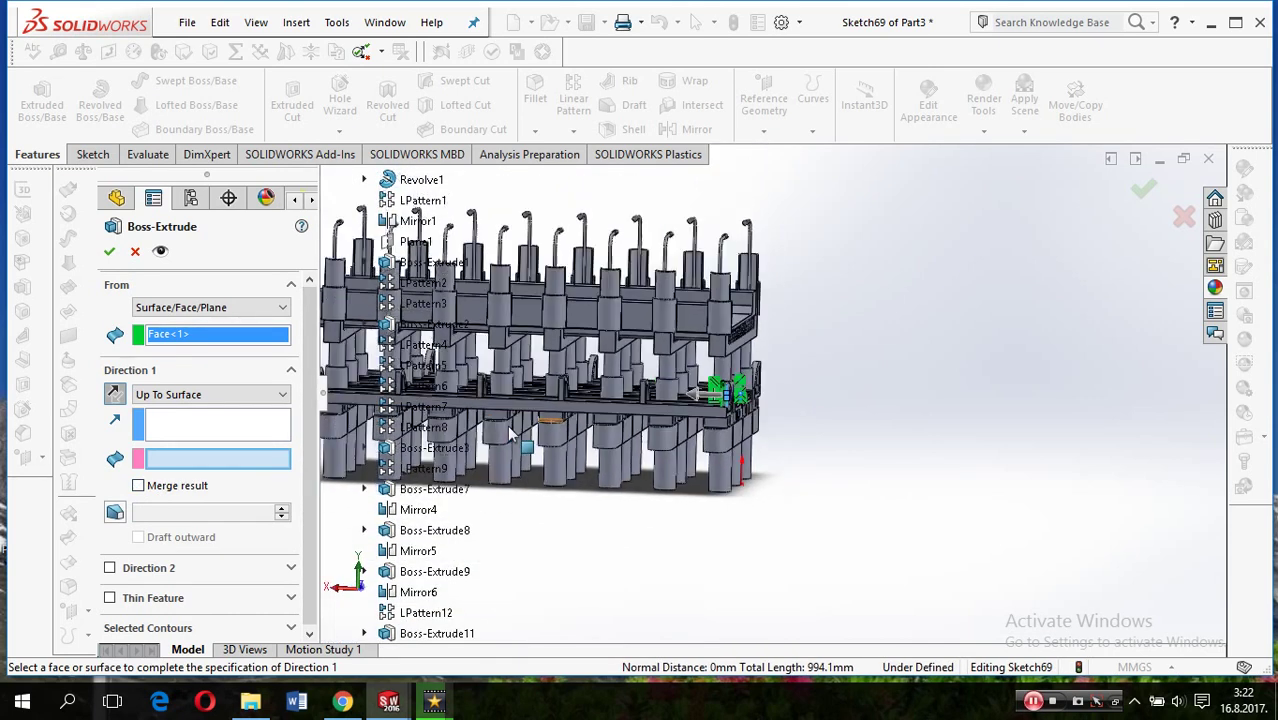
scroll(525, 415, "up", 2)
scroll(508, 405, "down", 5)
scroll(540, 400, "down", 3)
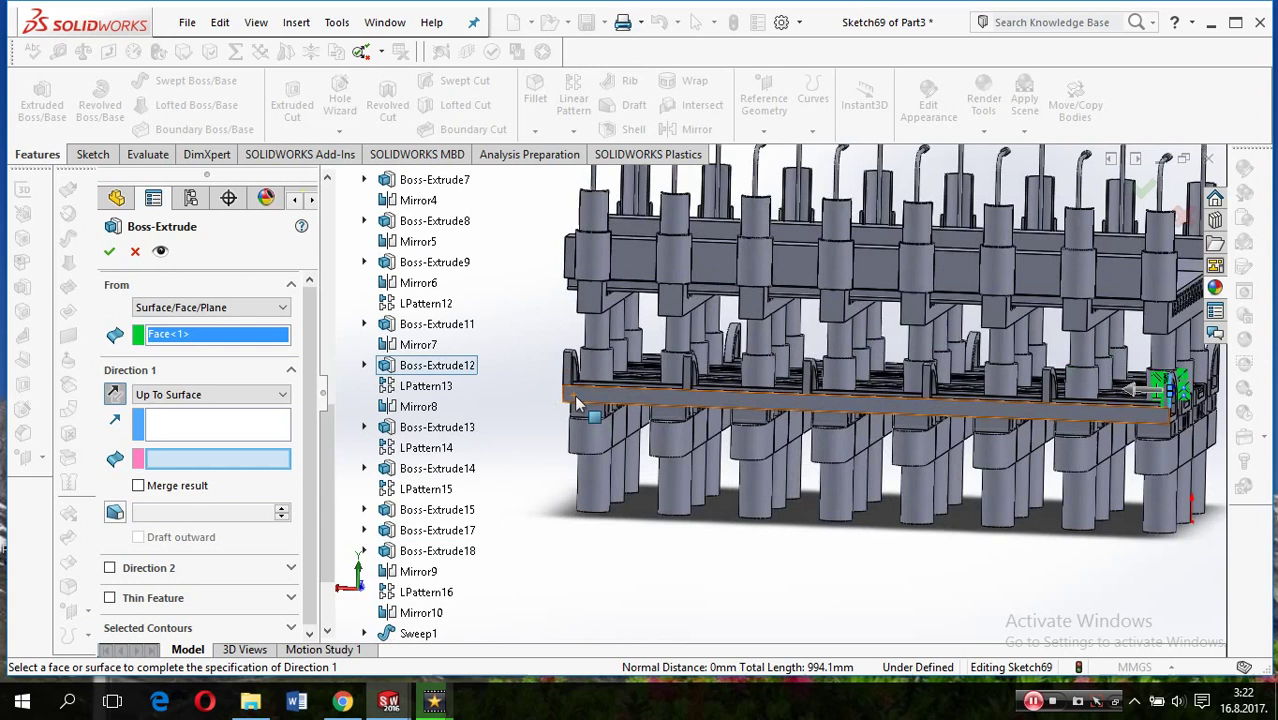
scroll(574, 394, "down", 2)
scroll(619, 380, "down", 2)
scroll(590, 372, "down", 2)
scroll(590, 372, "down", 2)
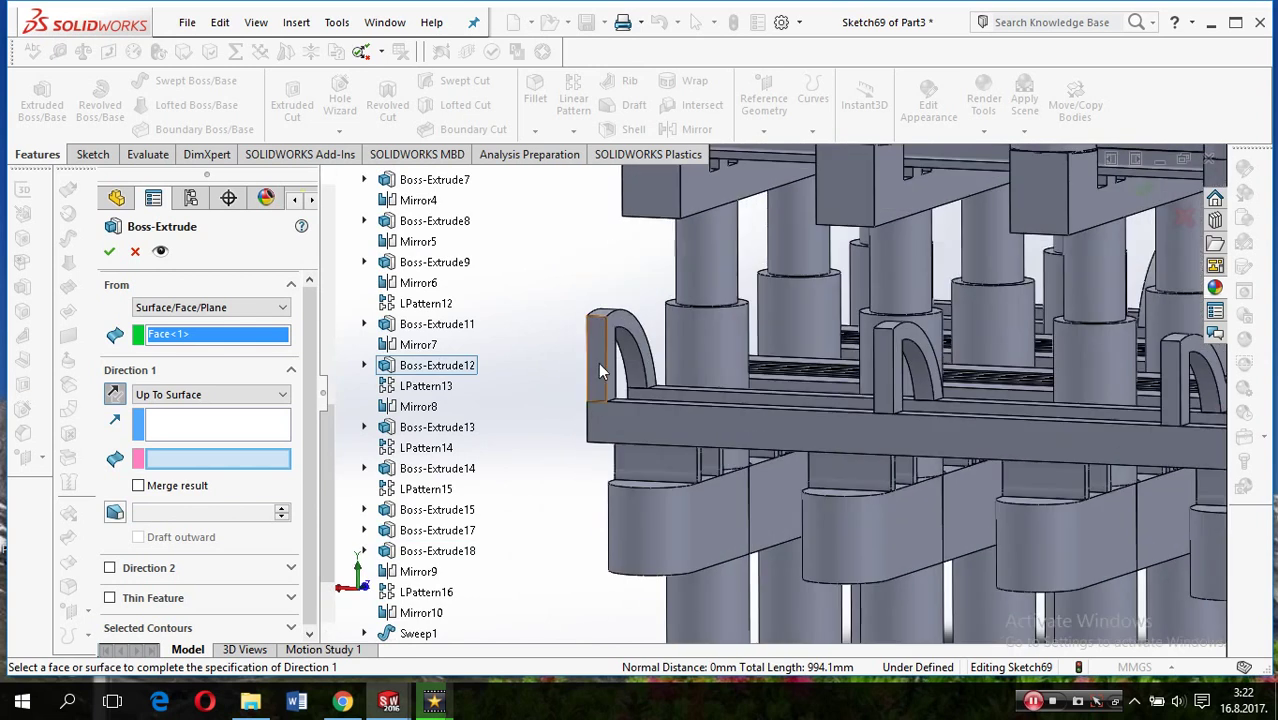
left_click(640, 355)
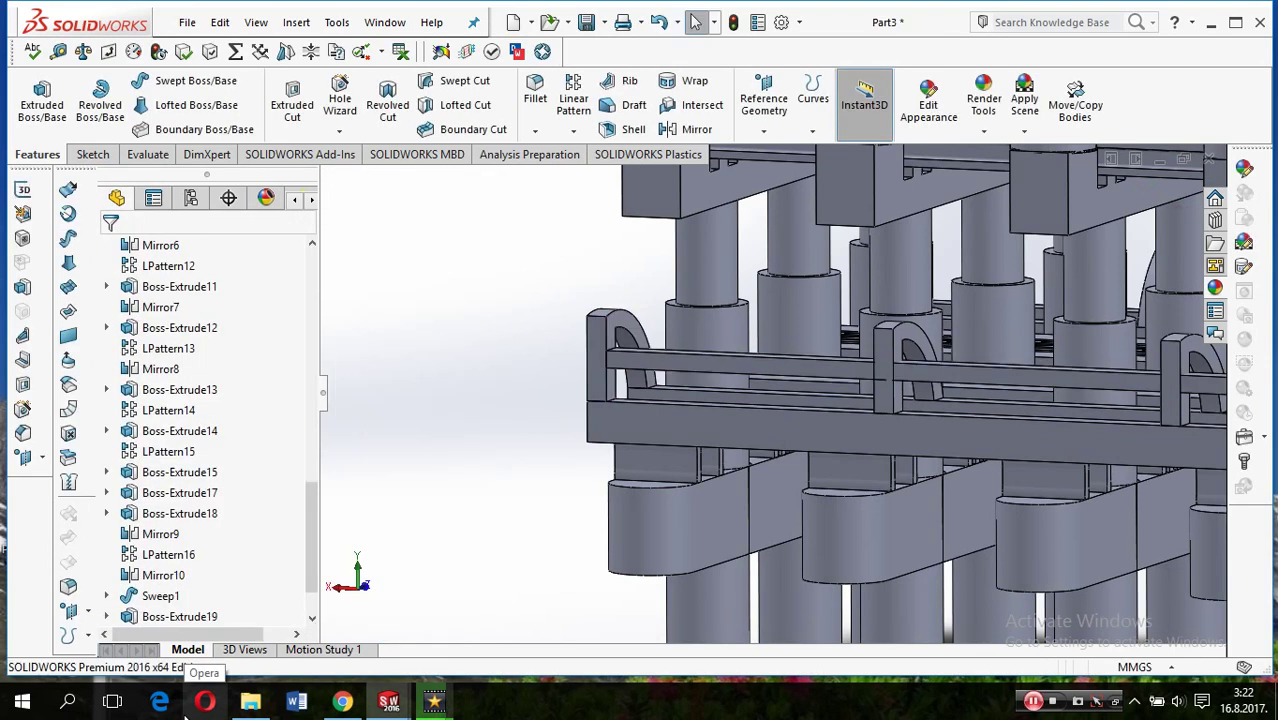
left_click(690, 130)
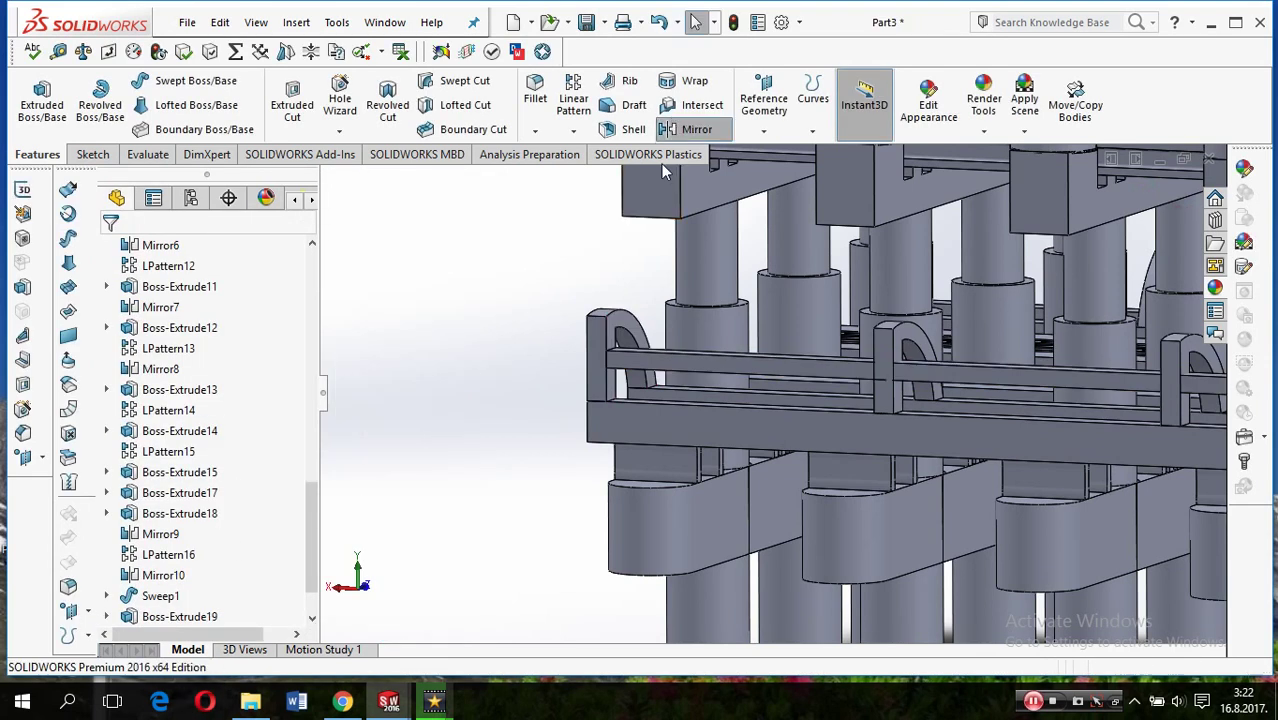
scroll(455, 330, "up", 10)
scroll(452, 345, "up", 2)
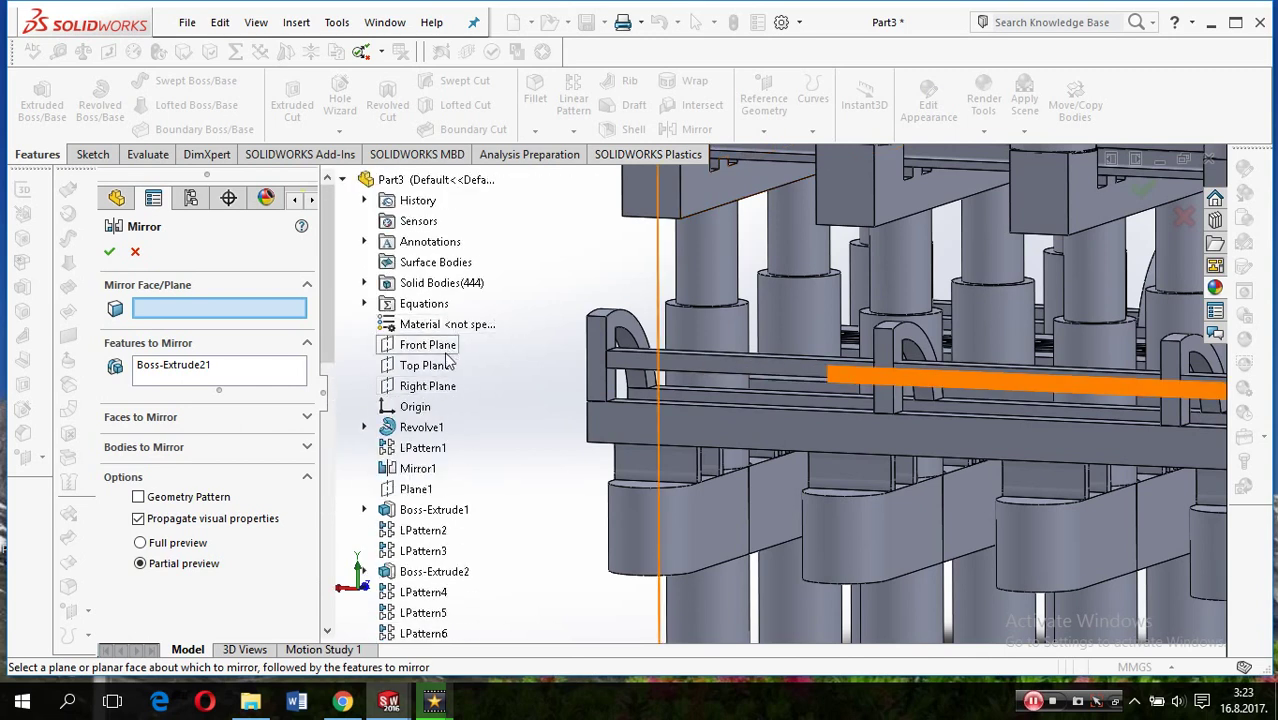
left_click(430, 345)
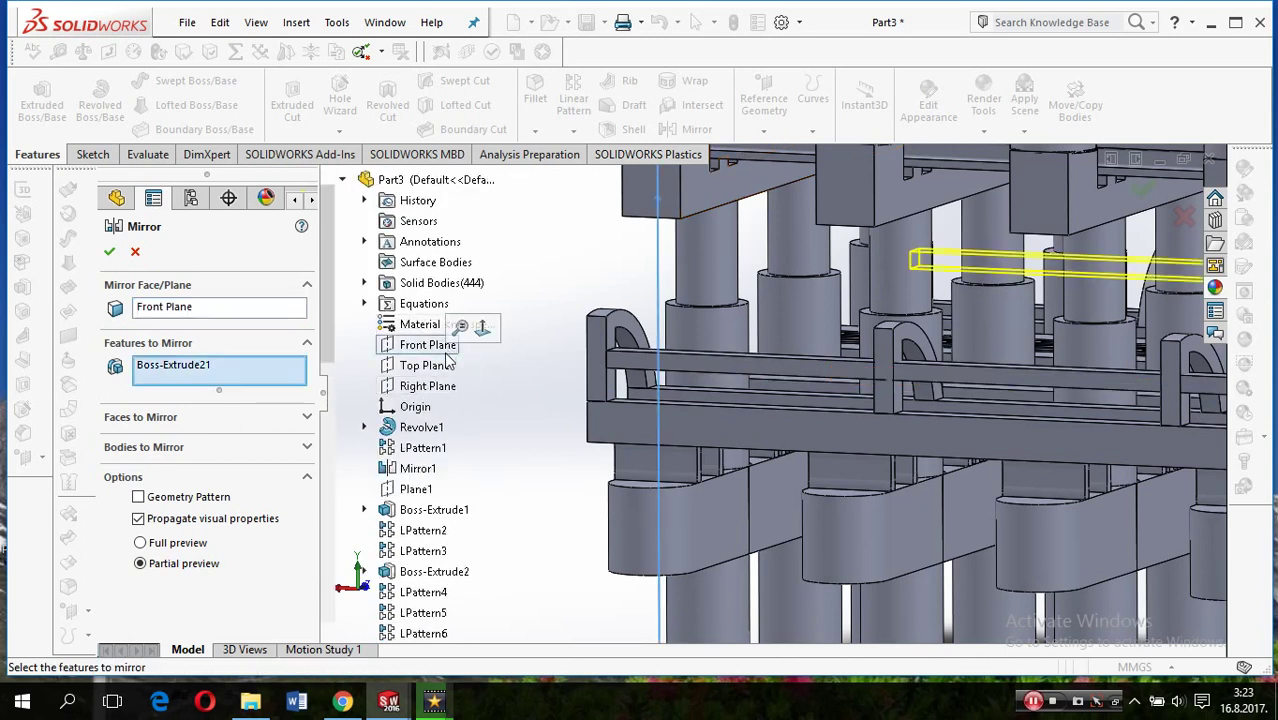
left_click(112, 251)
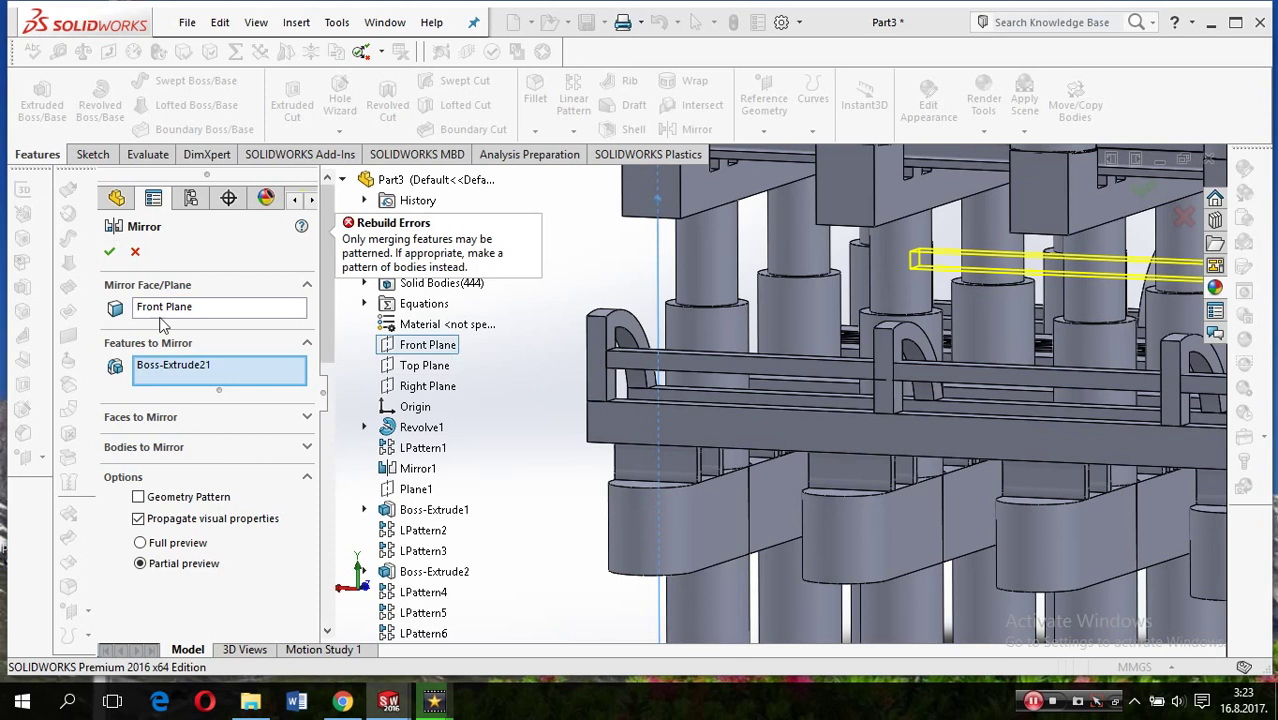
scroll(900, 400, "up", 3)
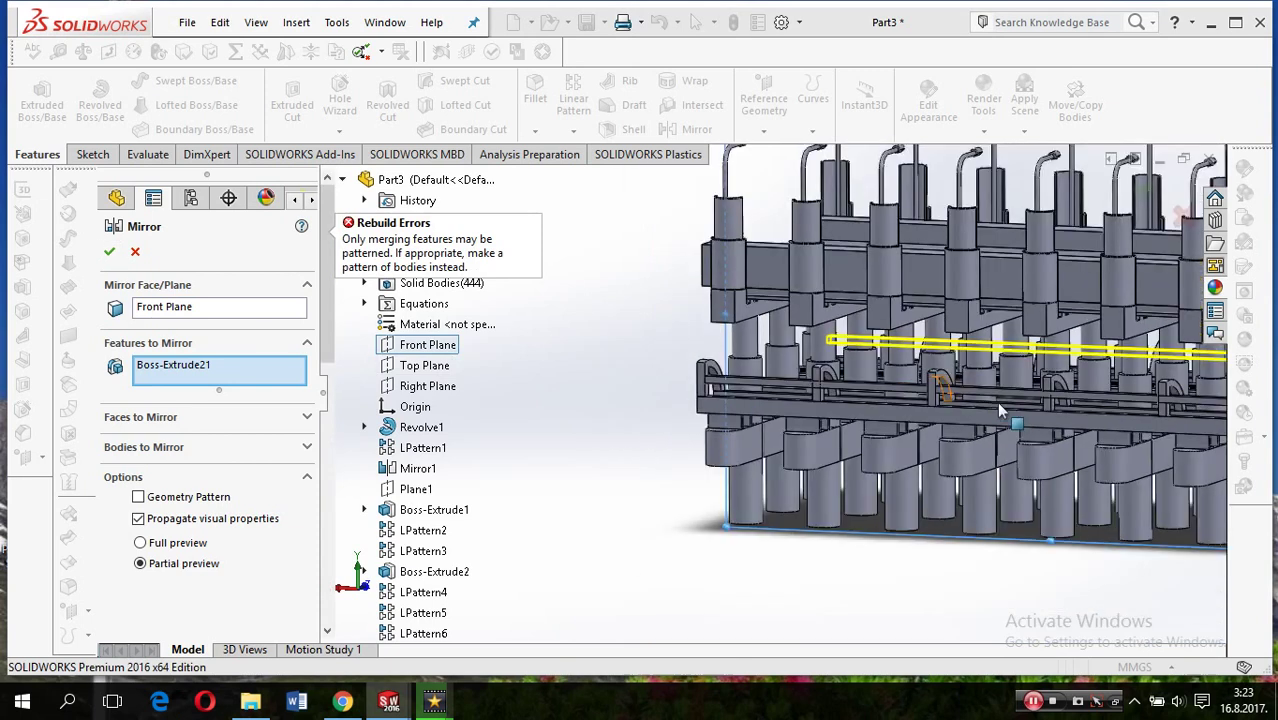
mouse_move(900, 400)
middle_mouse_down()
mouse_move(983, 440)
mouse_move(1106, 405)
mouse_move(1095, 420)
middle_mouse_up()
scroll(1129, 395, "up", 3)
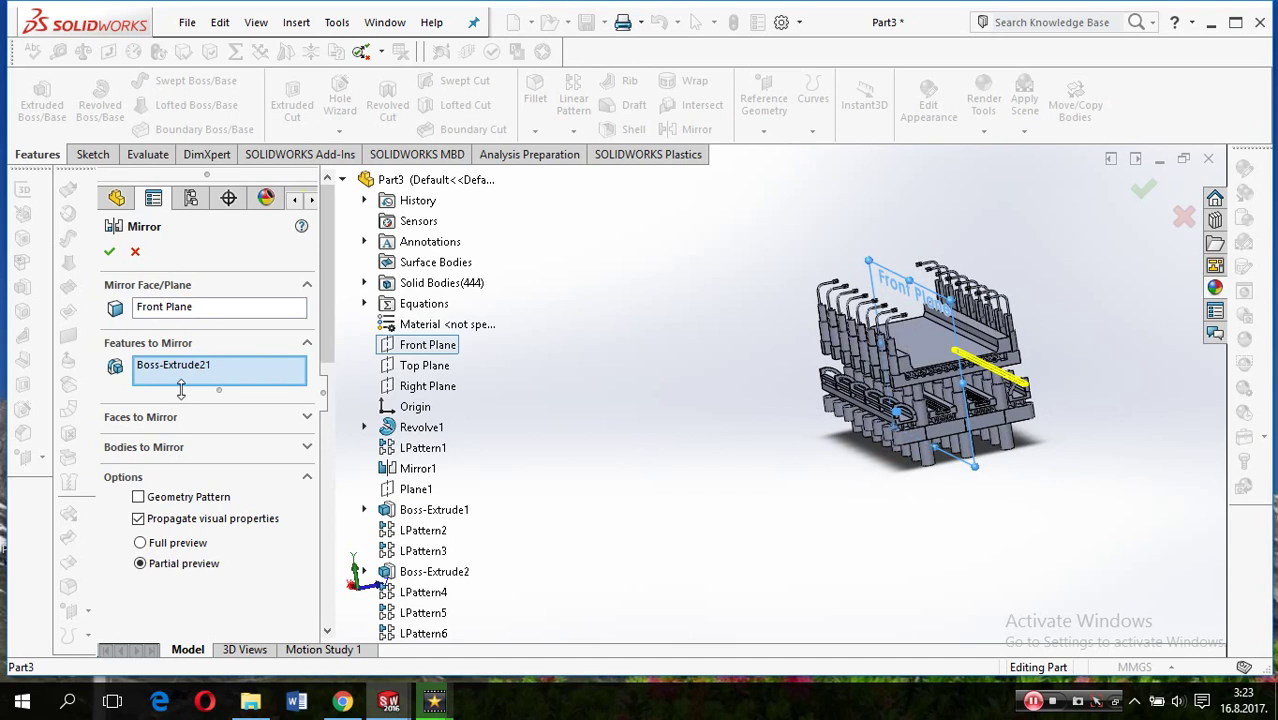
scroll(1064, 400, "down", 3)
scroll(1090, 395, "down", 2)
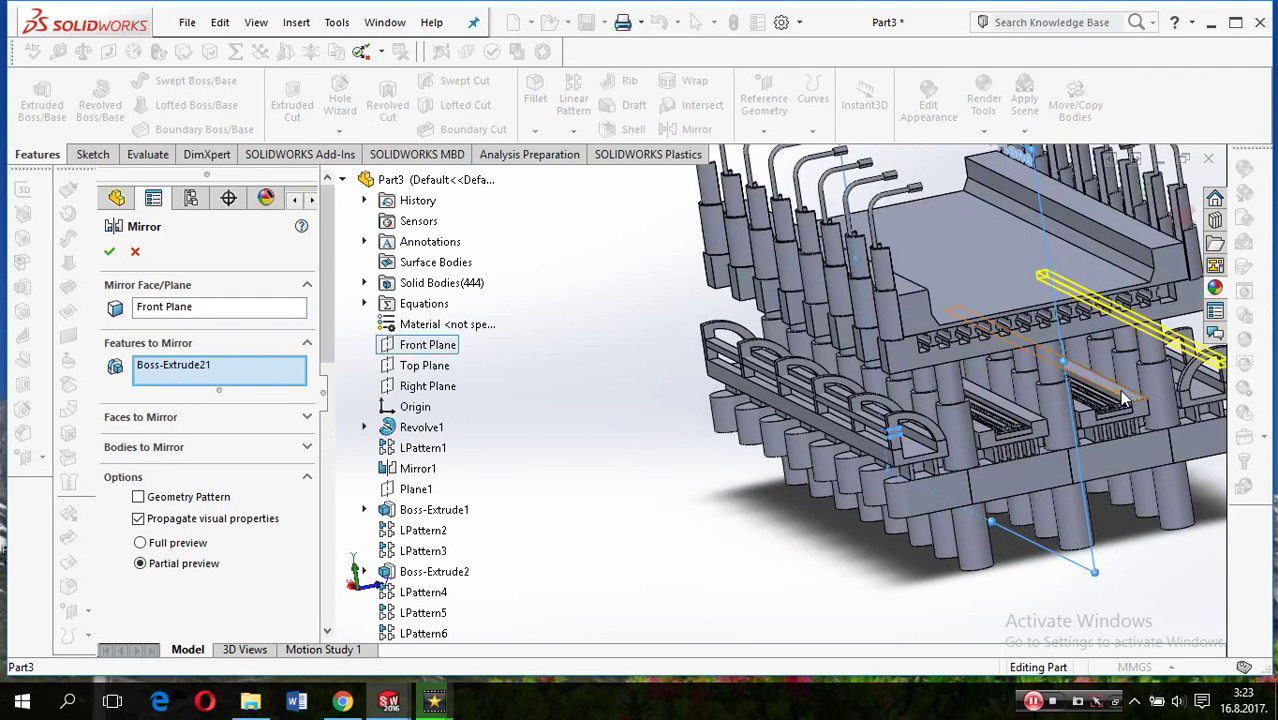
scroll(1117, 389, "up", 3)
middle_click_drag(1117, 389, 1098, 398)
scroll(1099, 398, "down", 3)
scroll(482, 340, "up", 1)
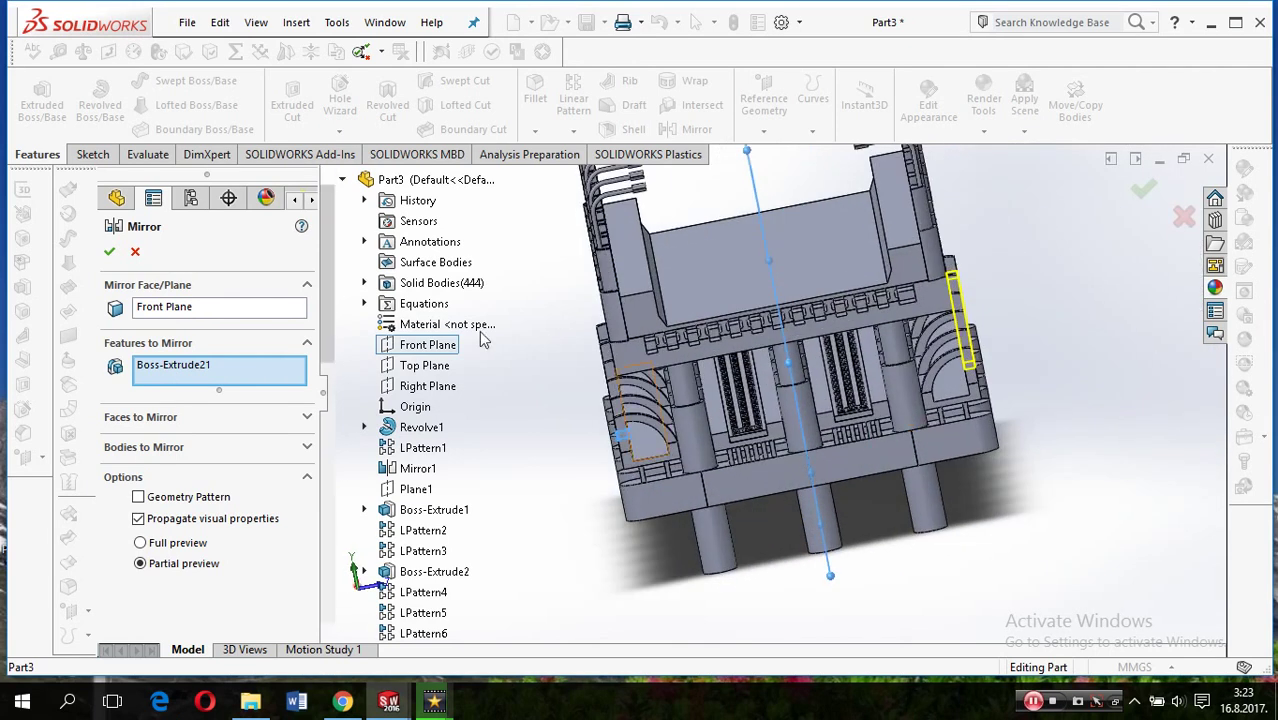
left_click(110, 253)
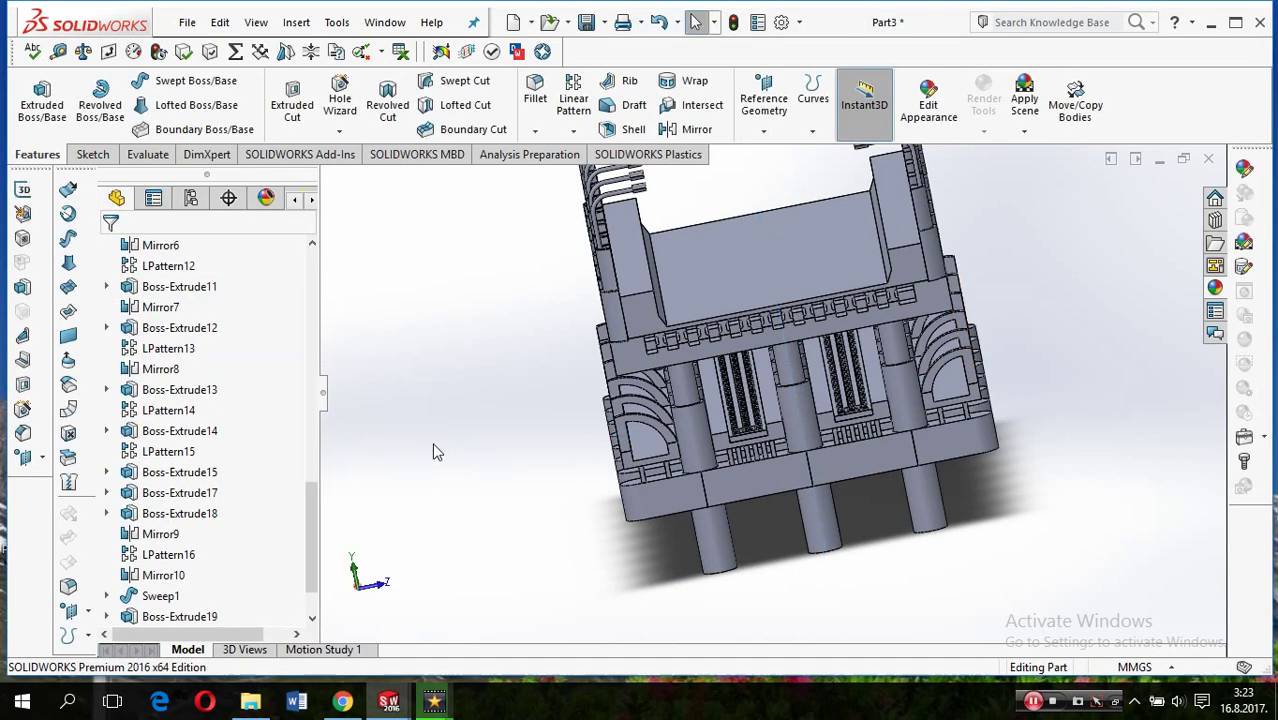
Orbit and zoom in on the lower beam and start a Planar Surface feature
mouse_move(860, 385)
middle_mouse_down()
mouse_move(848, 458)
mouse_move(663, 490)
mouse_move(803, 490)
middle_mouse_up()
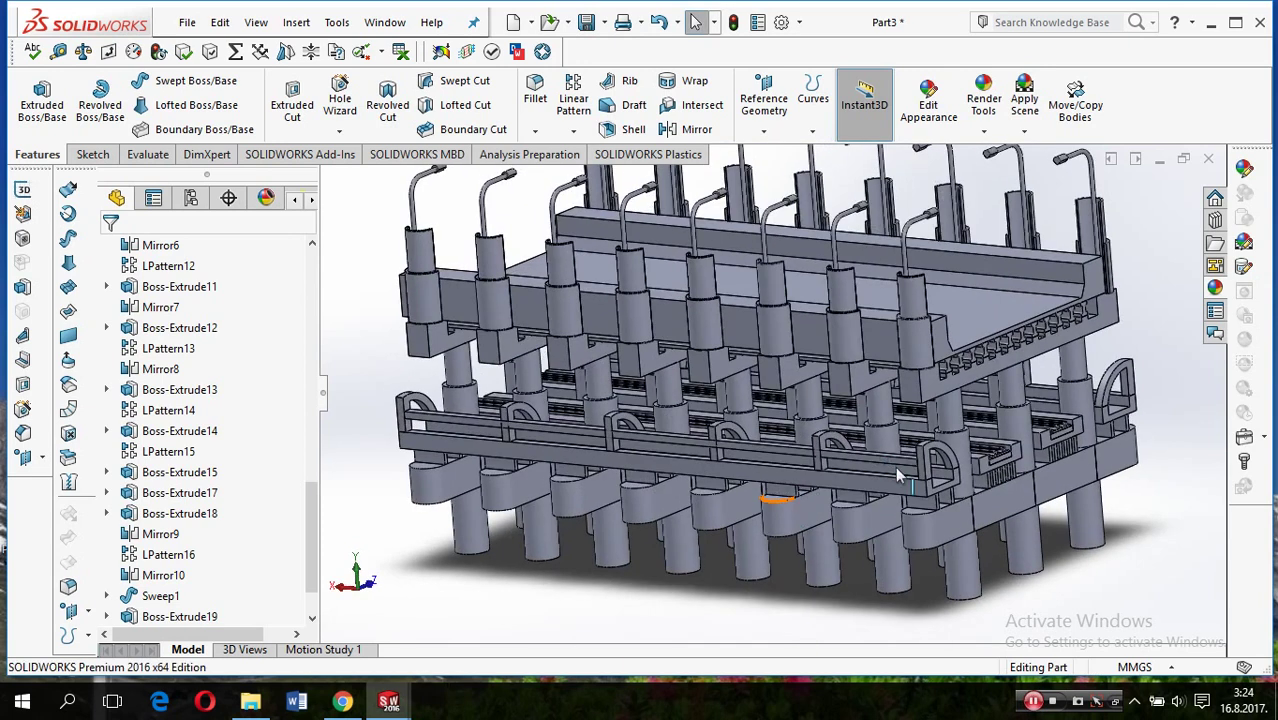
scroll(895, 473, "down", 3)
scroll(934, 478, "down", 2)
scroll(968, 470, "down", 2)
middle_click_drag(968, 470, 972, 478)
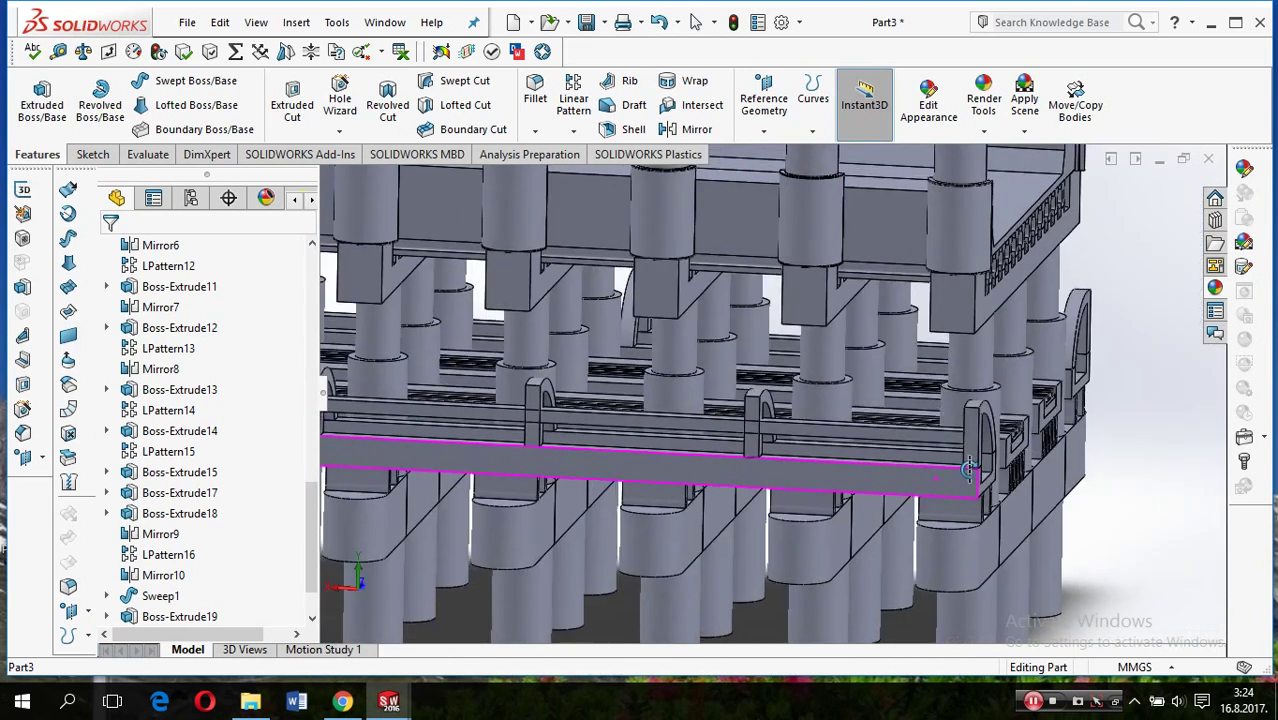
scroll(968, 466, "down", 2)
scroll(900, 458, "down", 2)
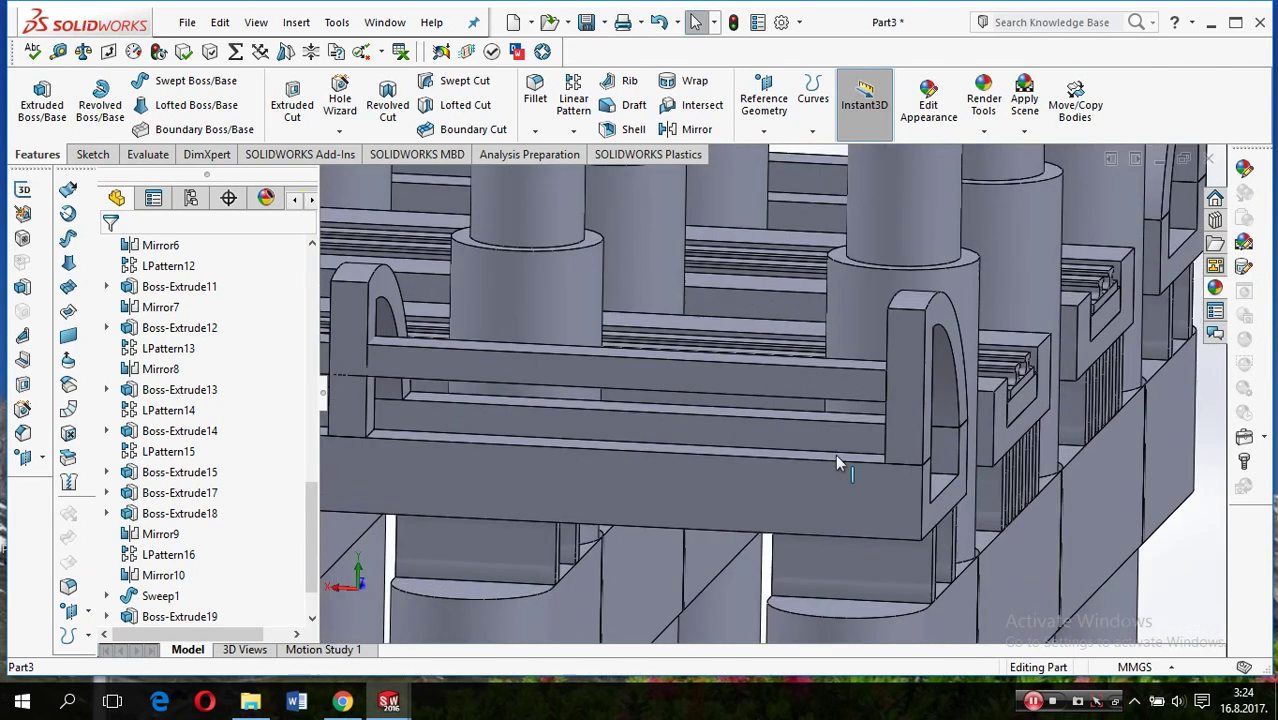
scroll(835, 454, "down", 2)
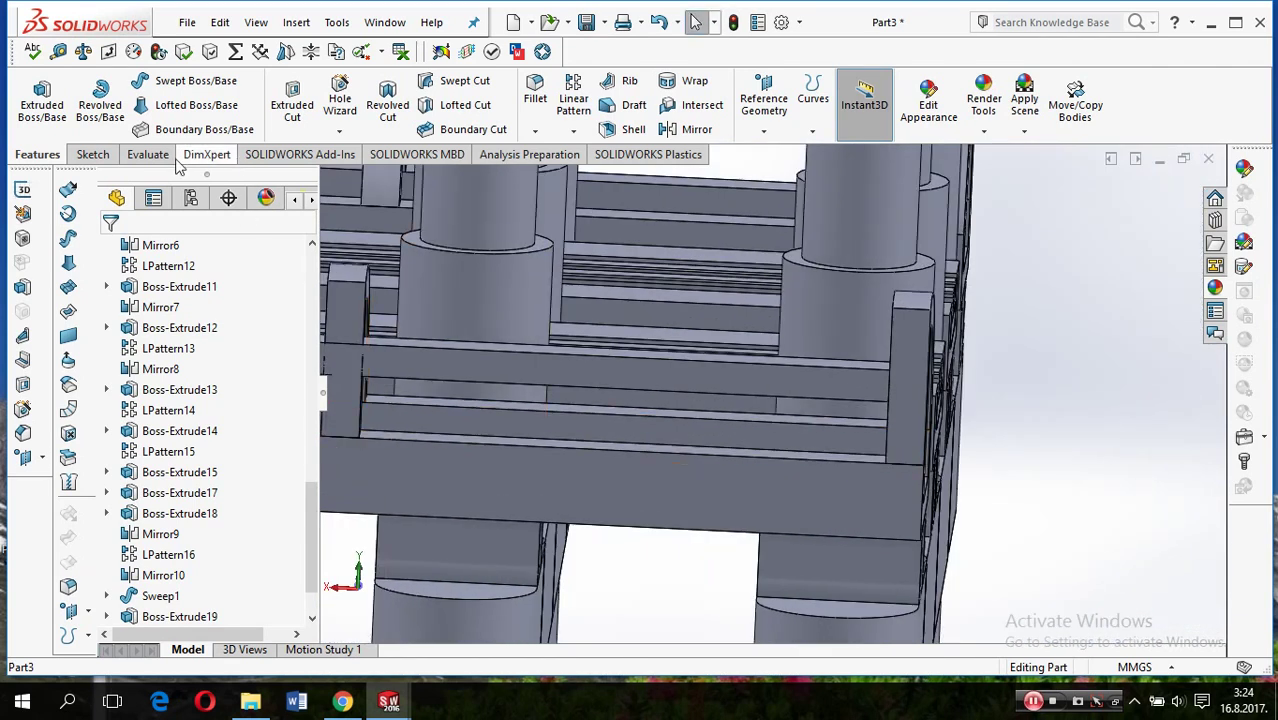
left_click(69, 343)
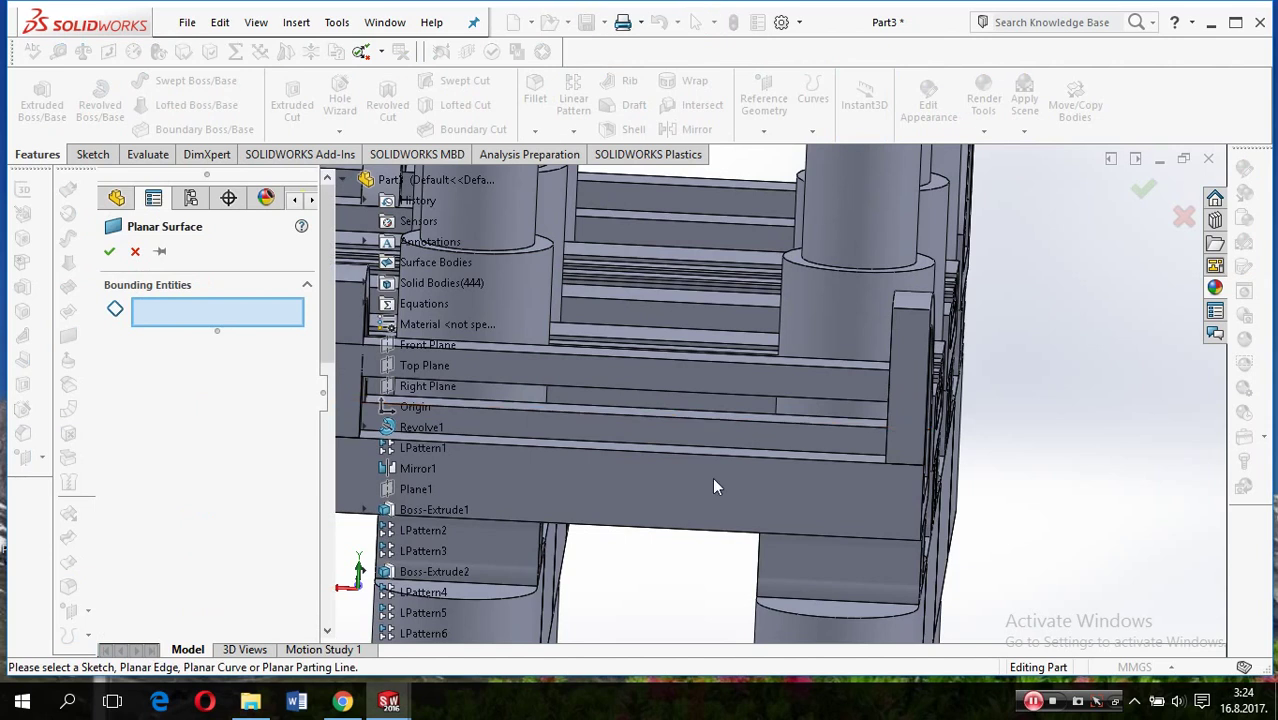
Create a planar surface bounded by the two long beam edges
middle_click_drag(713, 480, 908, 440)
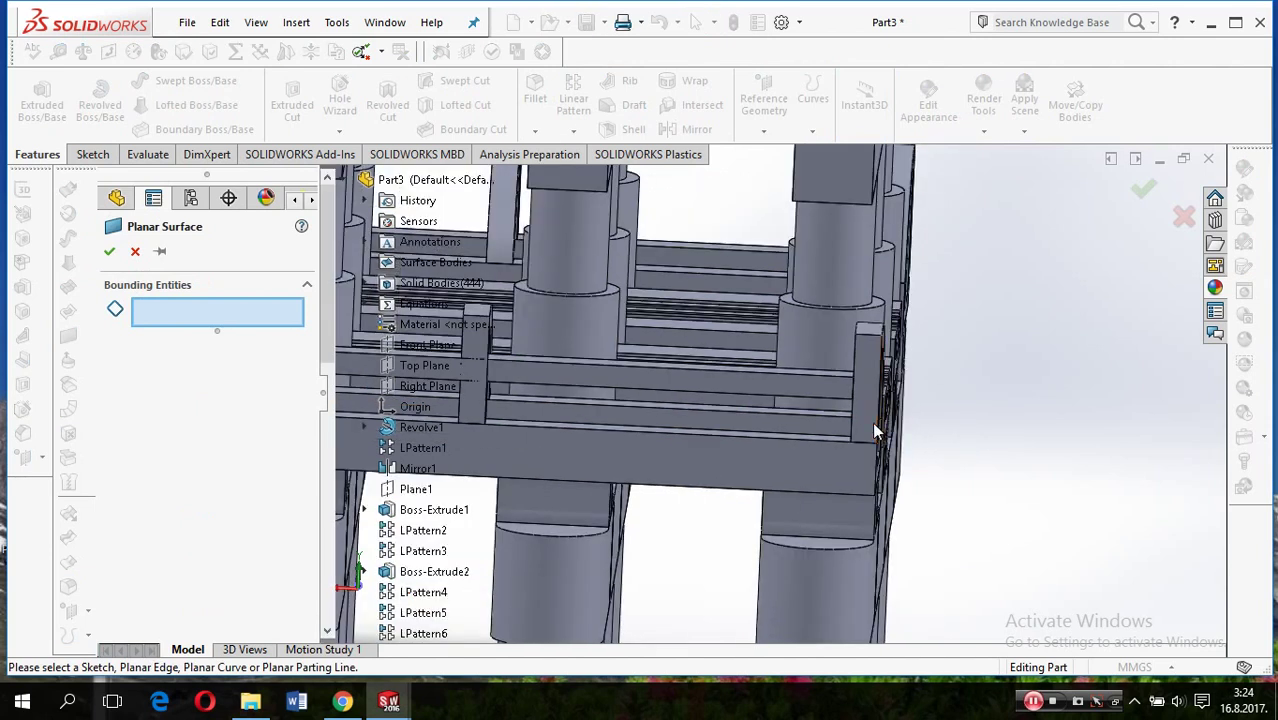
left_click(769, 437)
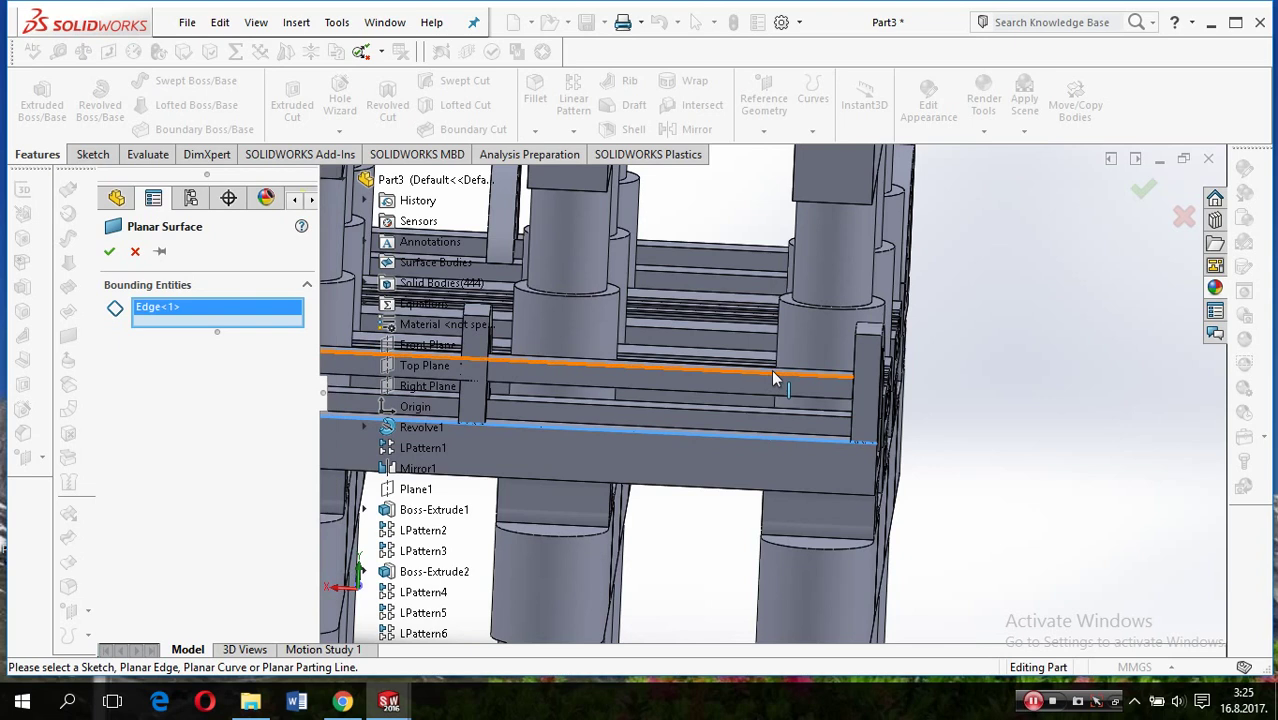
left_click(773, 375)
scroll(729, 418, "up", 2)
scroll(730, 415, "up", 2)
scroll(651, 415, "up", 2)
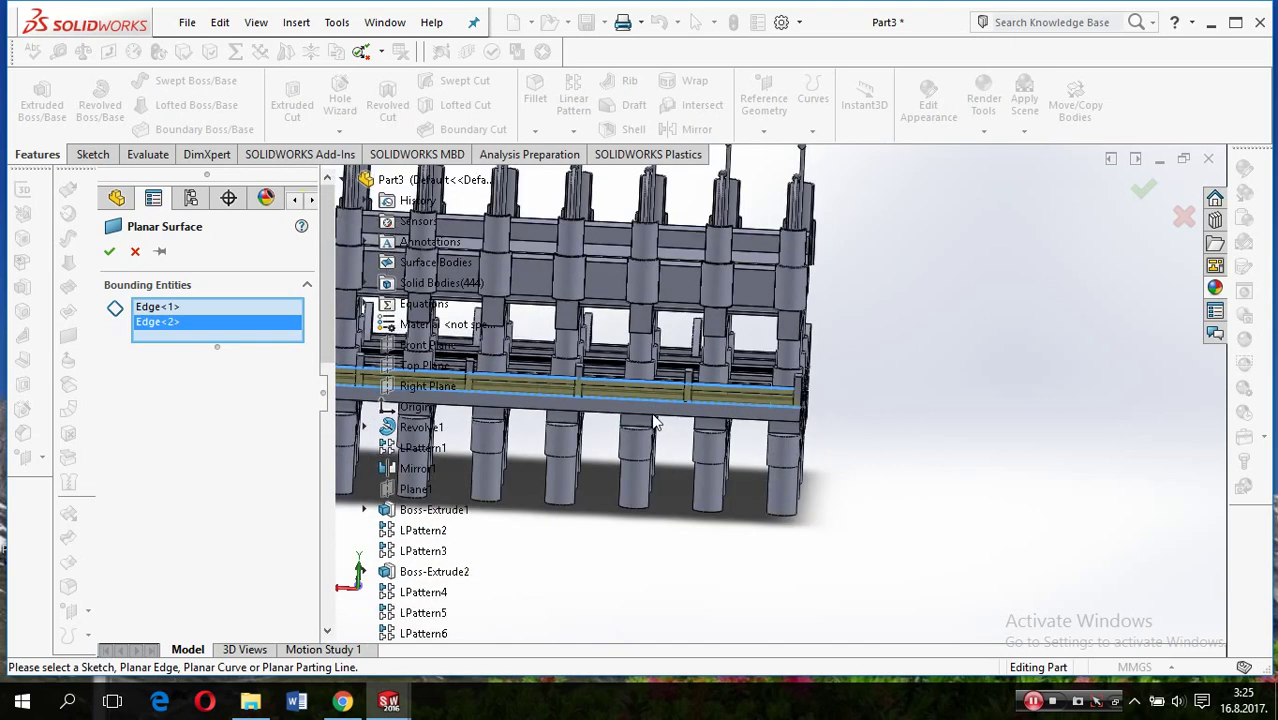
scroll(651, 415, "up", 2)
left_click(110, 252)
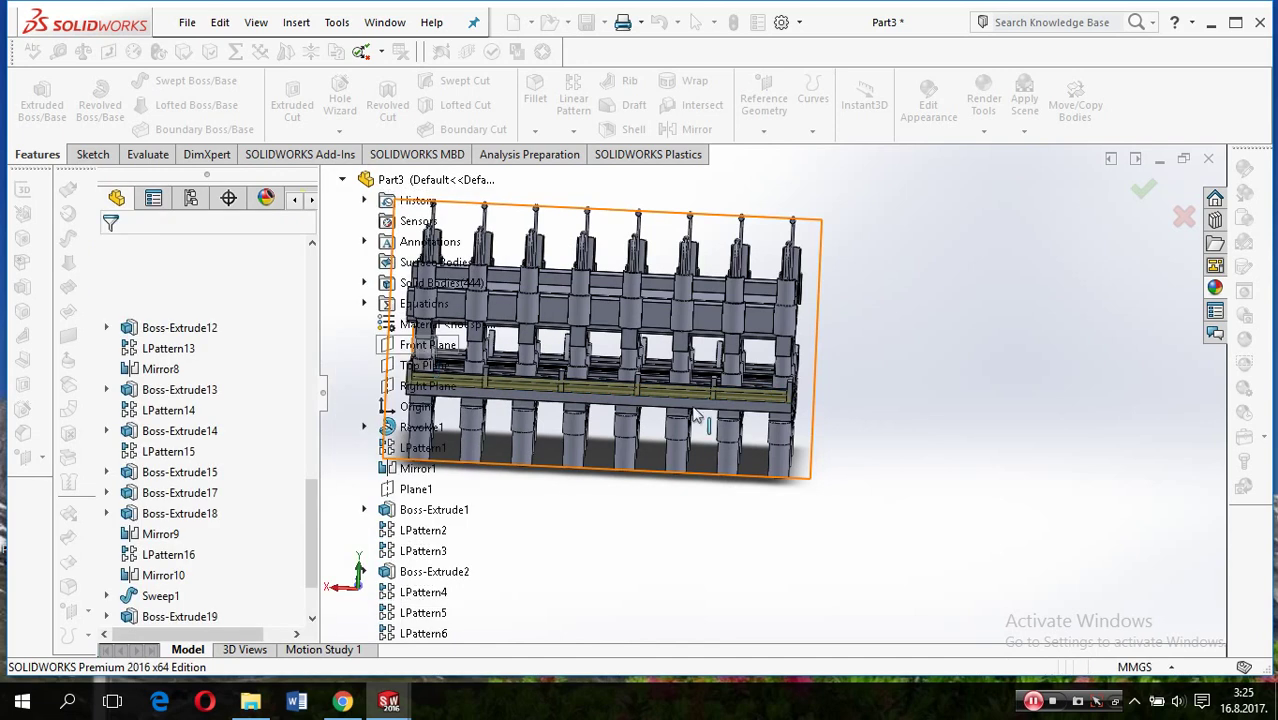
Select the new Surface-Plane1 and bring up the Appearances, Scenes and Decals library
scroll(690, 415, "down", 3)
scroll(810, 405, "down", 1)
scroll(815, 398, "down", 2)
scroll(821, 389, "down", 2)
scroll(823, 392, "down", 1)
scroll(824, 393, "down", 2)
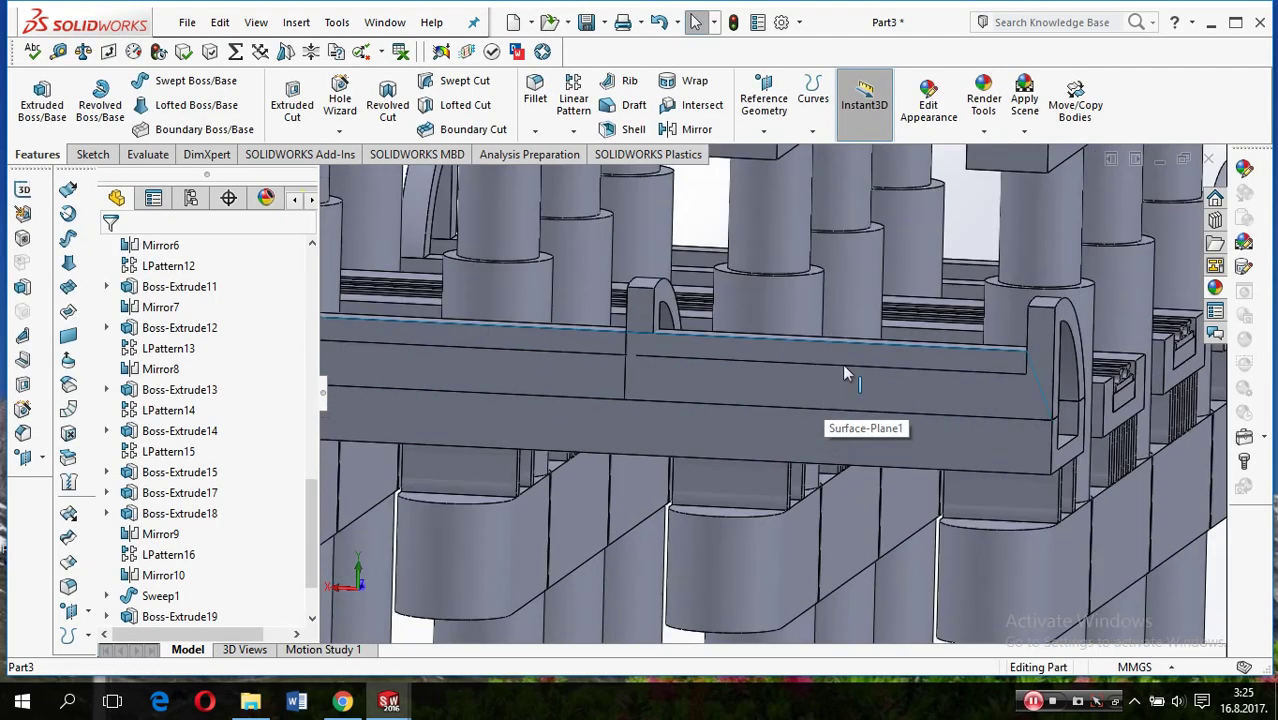
left_click(851, 378)
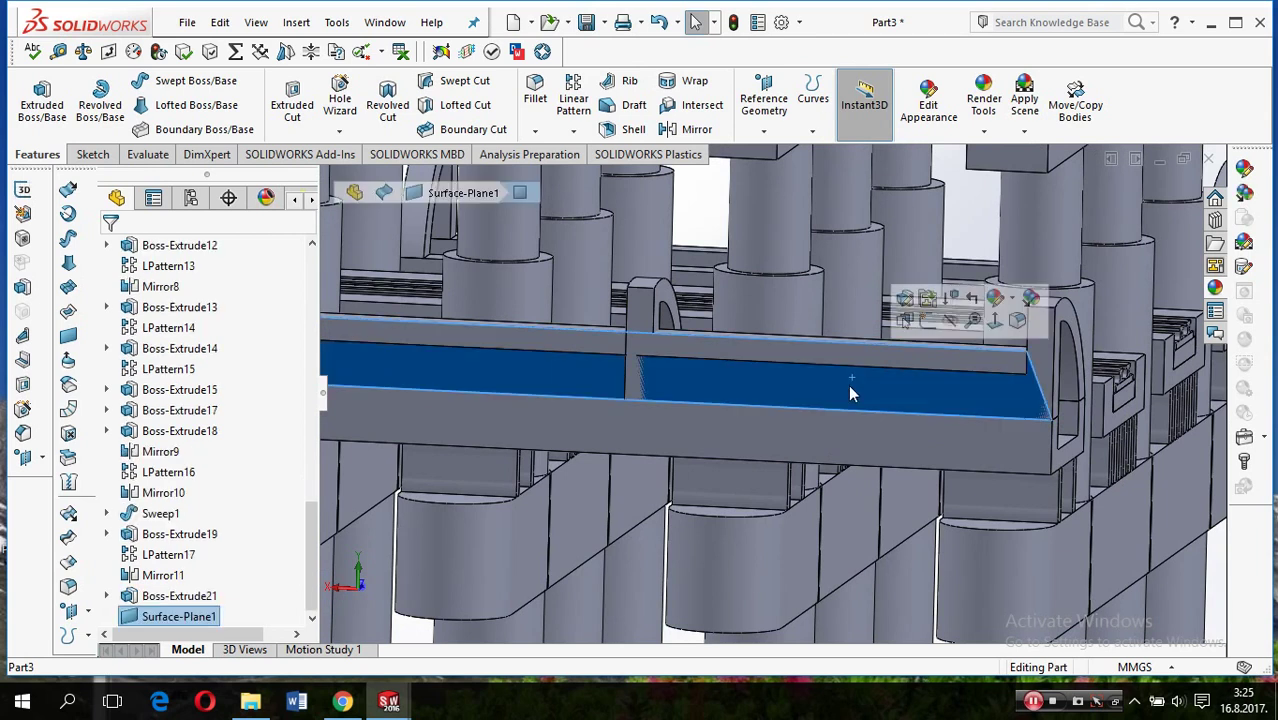
mouse_move(802, 416)
middle_mouse_down()
mouse_move(693, 448)
mouse_move(742, 434)
middle_mouse_up()
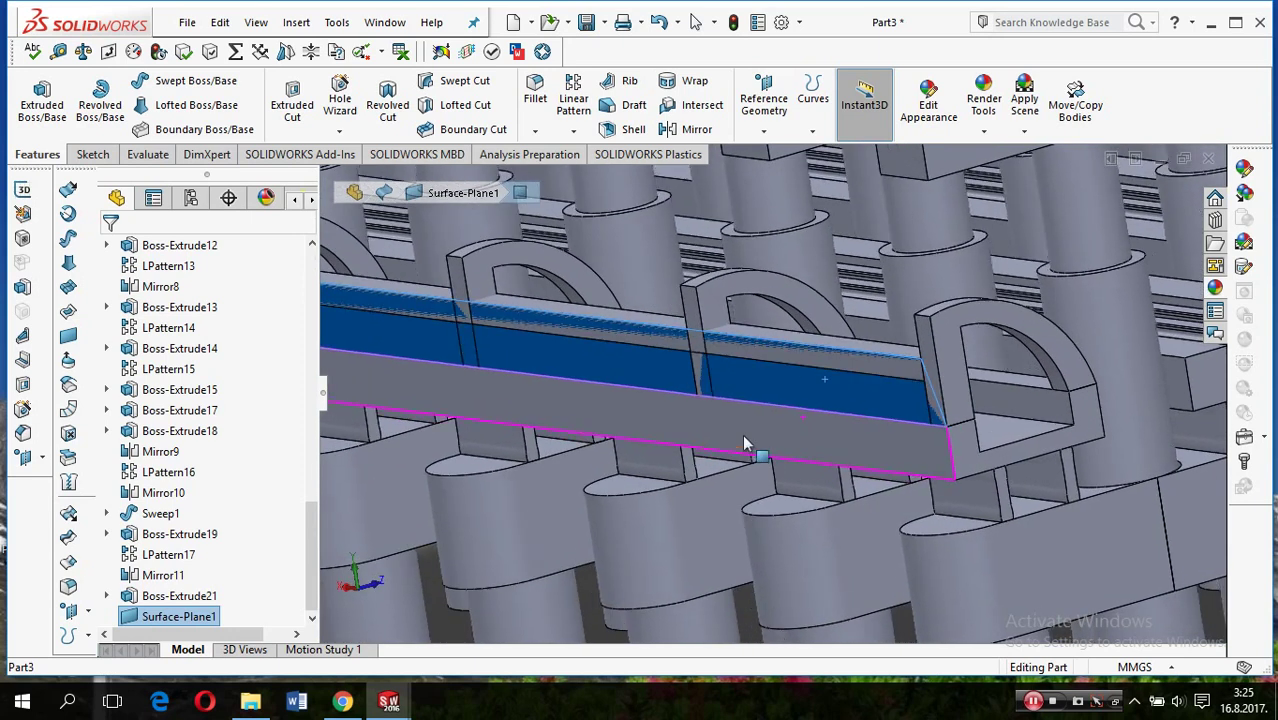
left_click(1215, 288)
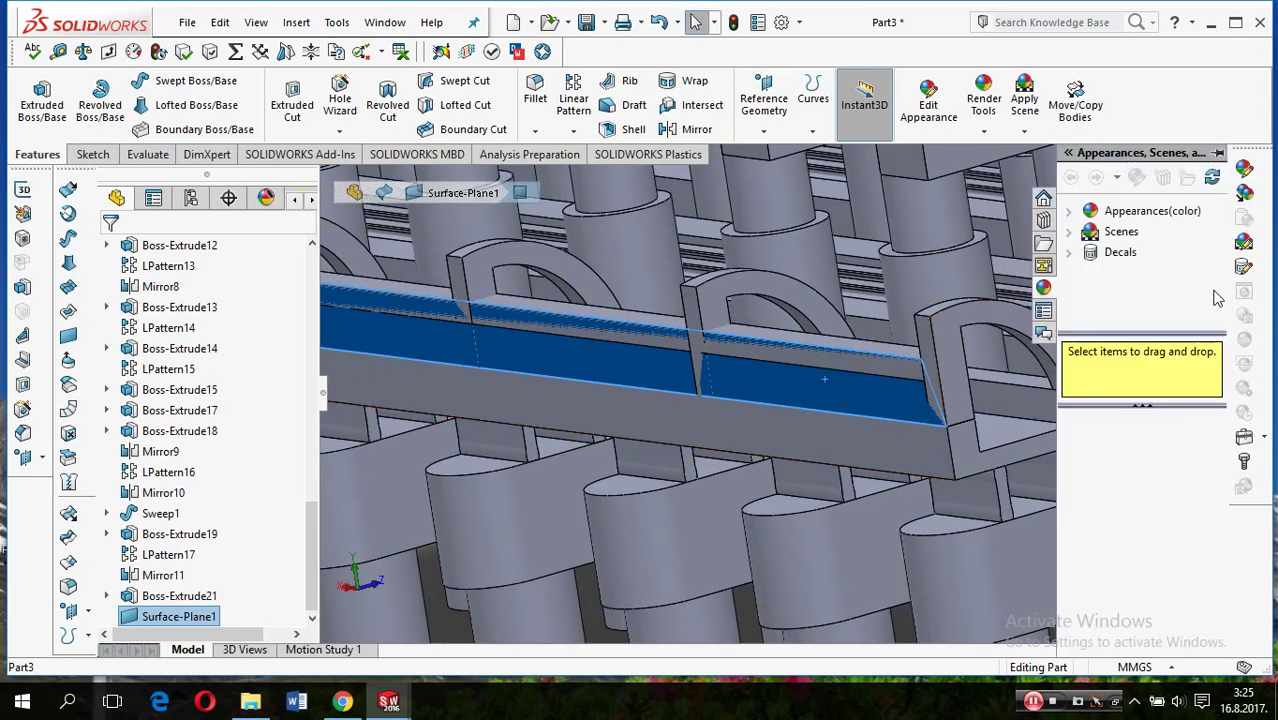
Apply blue gloss glass from Appearances > Glass > Gloss to the Surface-Plane1 feature
left_click(1120, 211)
scroll(1145, 495, "down", 1)
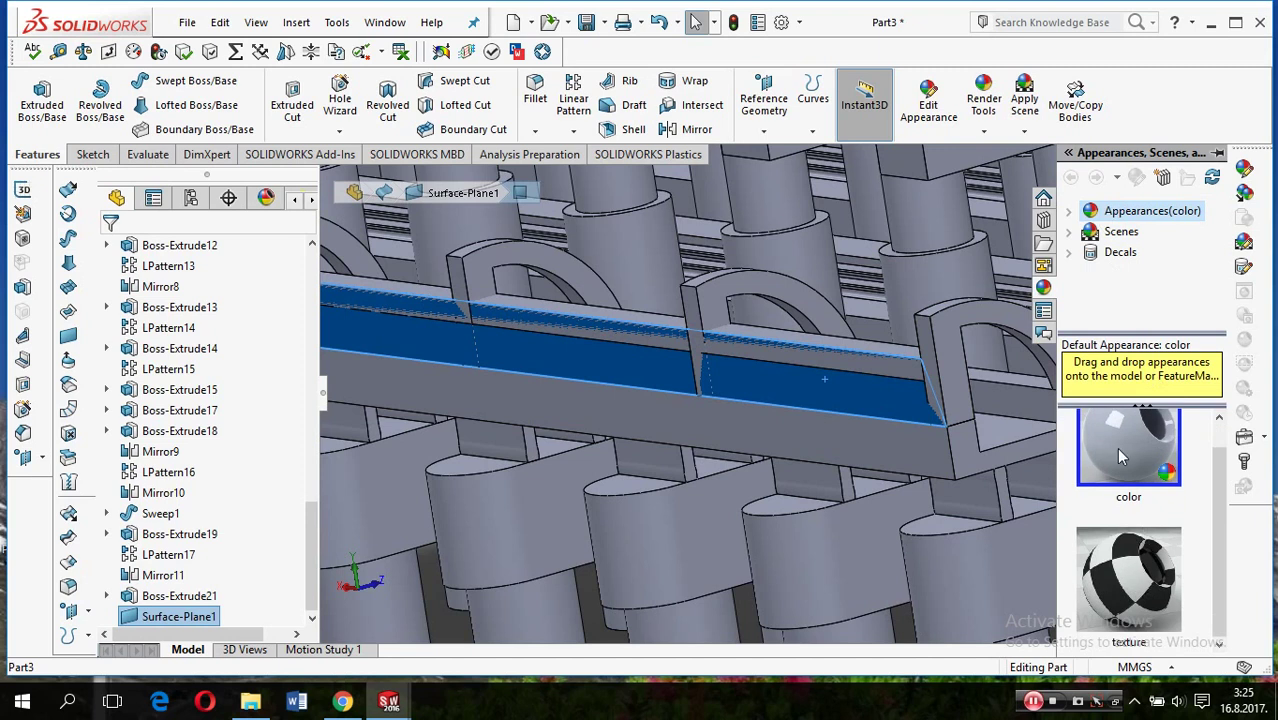
left_click(1070, 213)
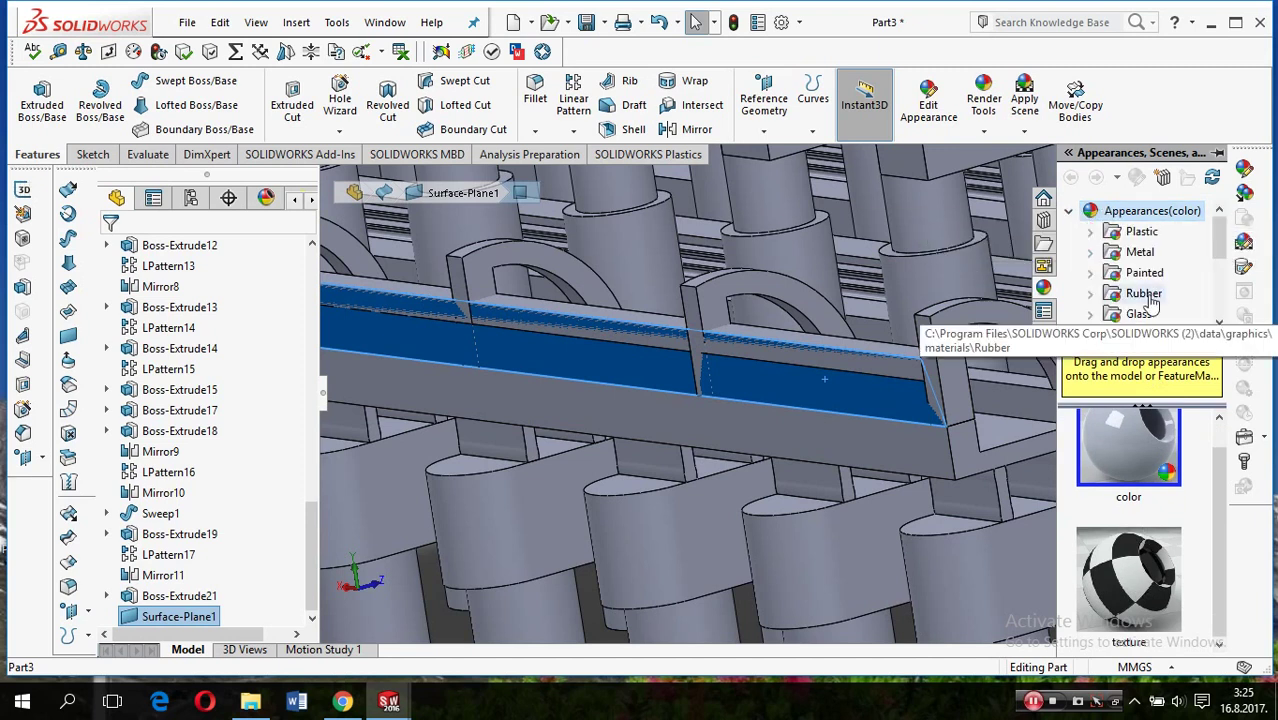
left_click(1143, 256)
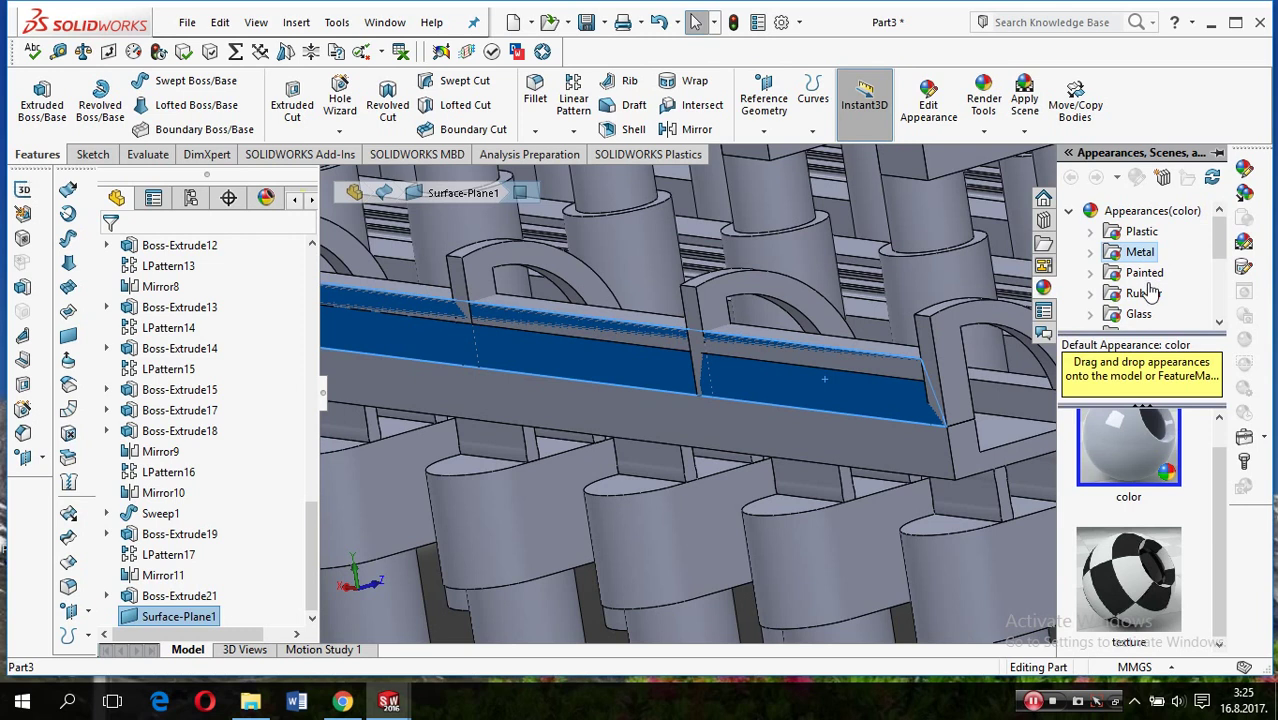
scroll(1150, 280, "down", 3)
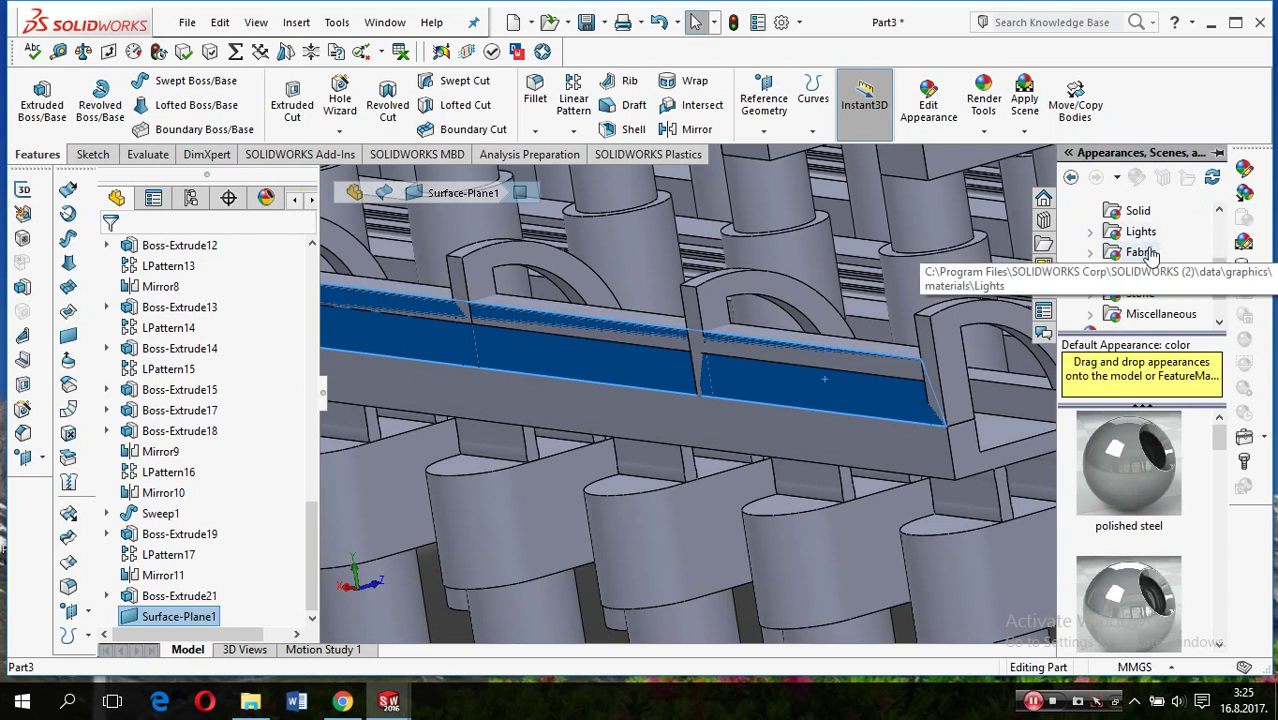
scroll(1152, 255, "up", 1)
left_click(1152, 256)
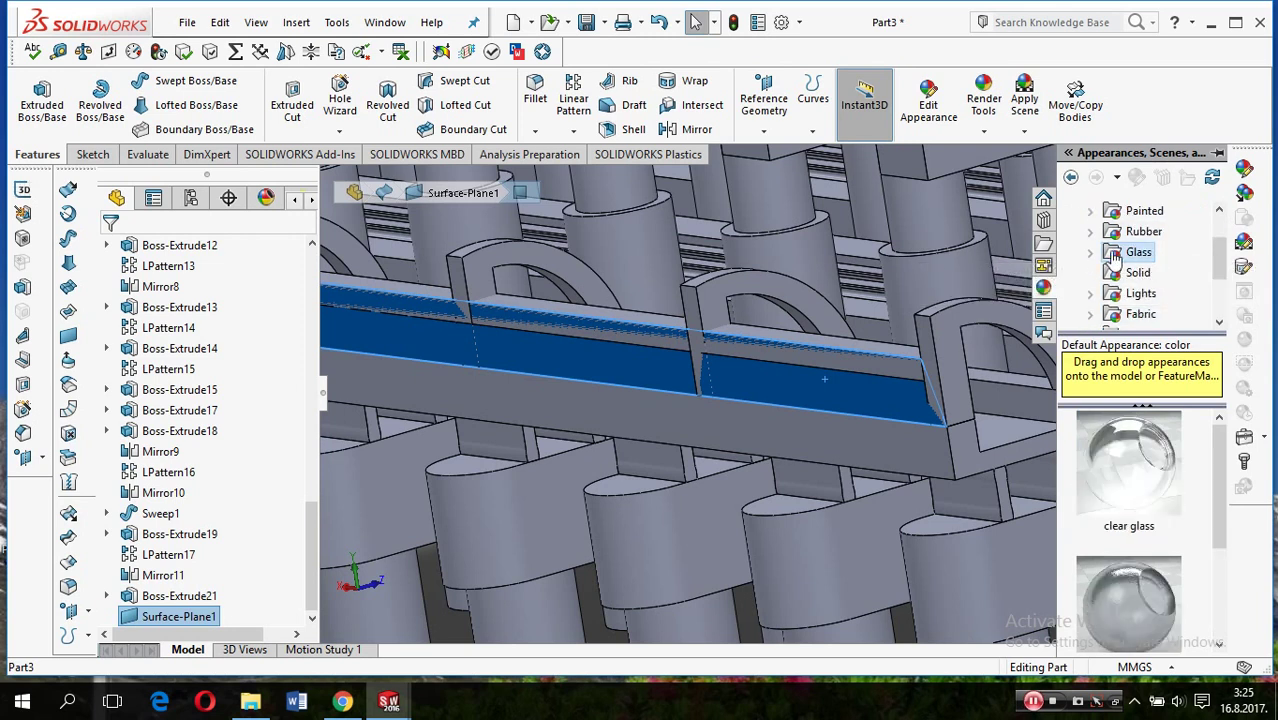
left_click(1091, 253)
left_click(1140, 277)
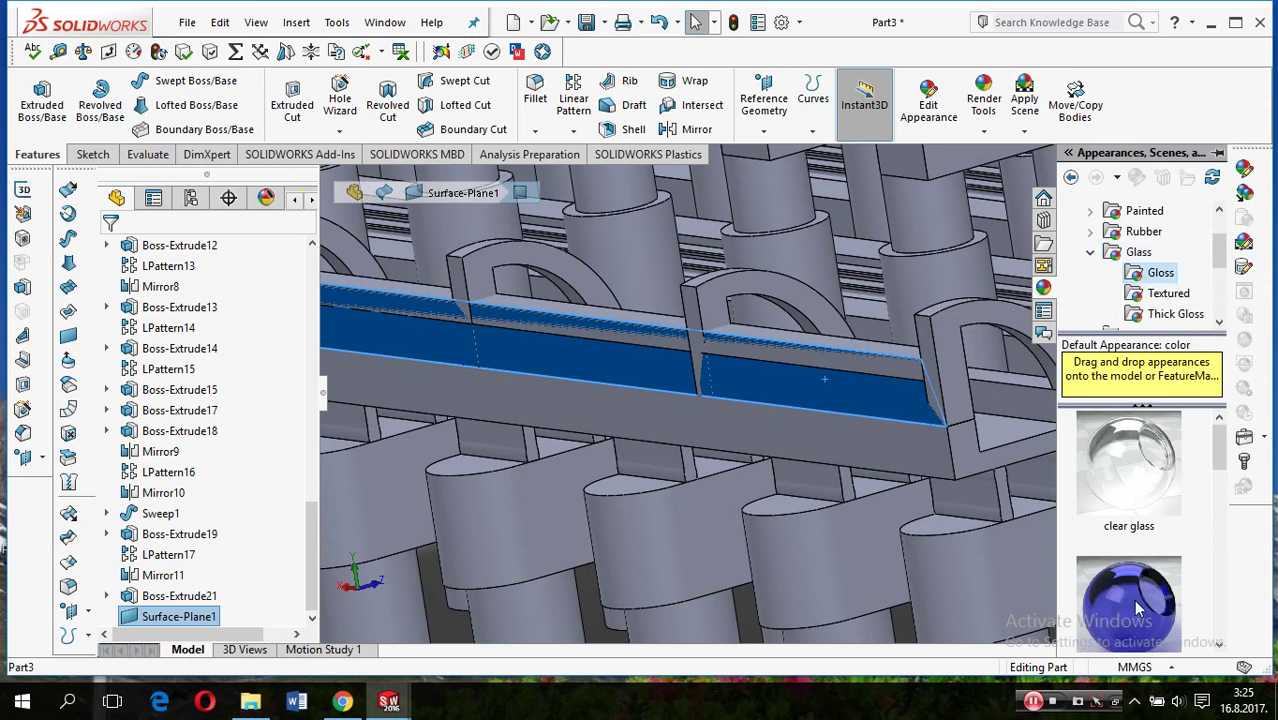
left_click_drag(1137, 603, 870, 400)
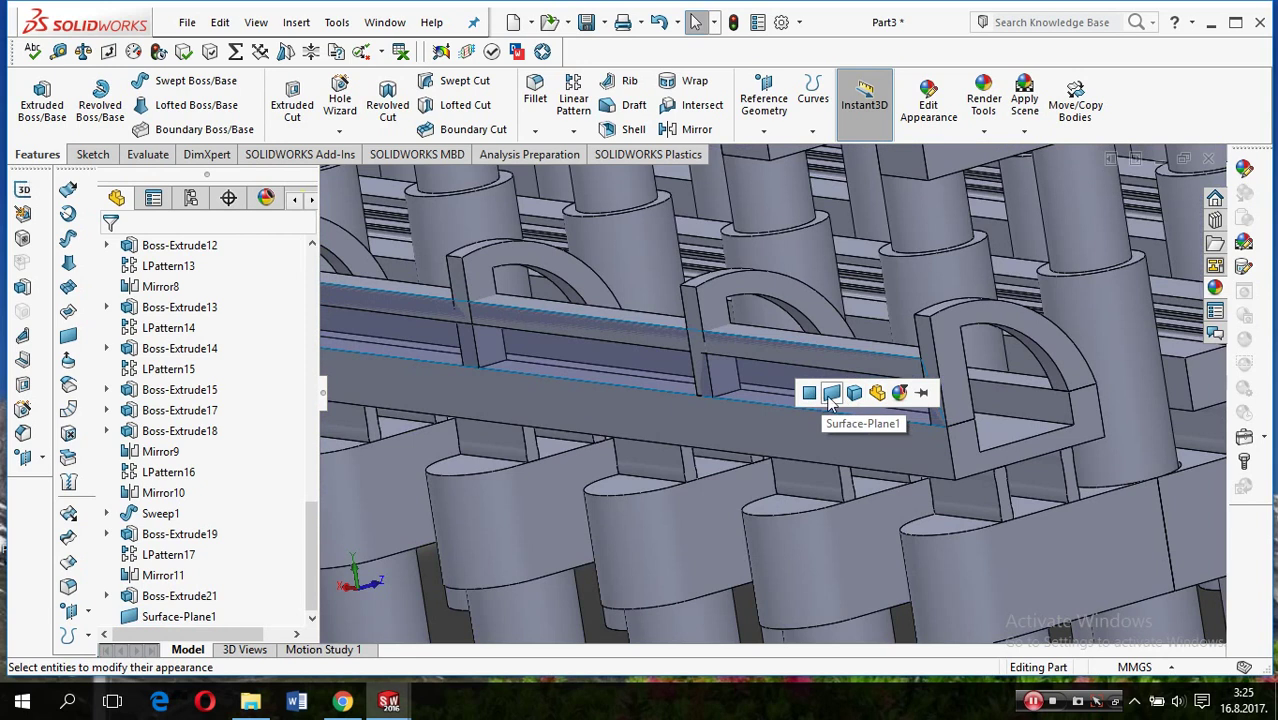
left_click(830, 395)
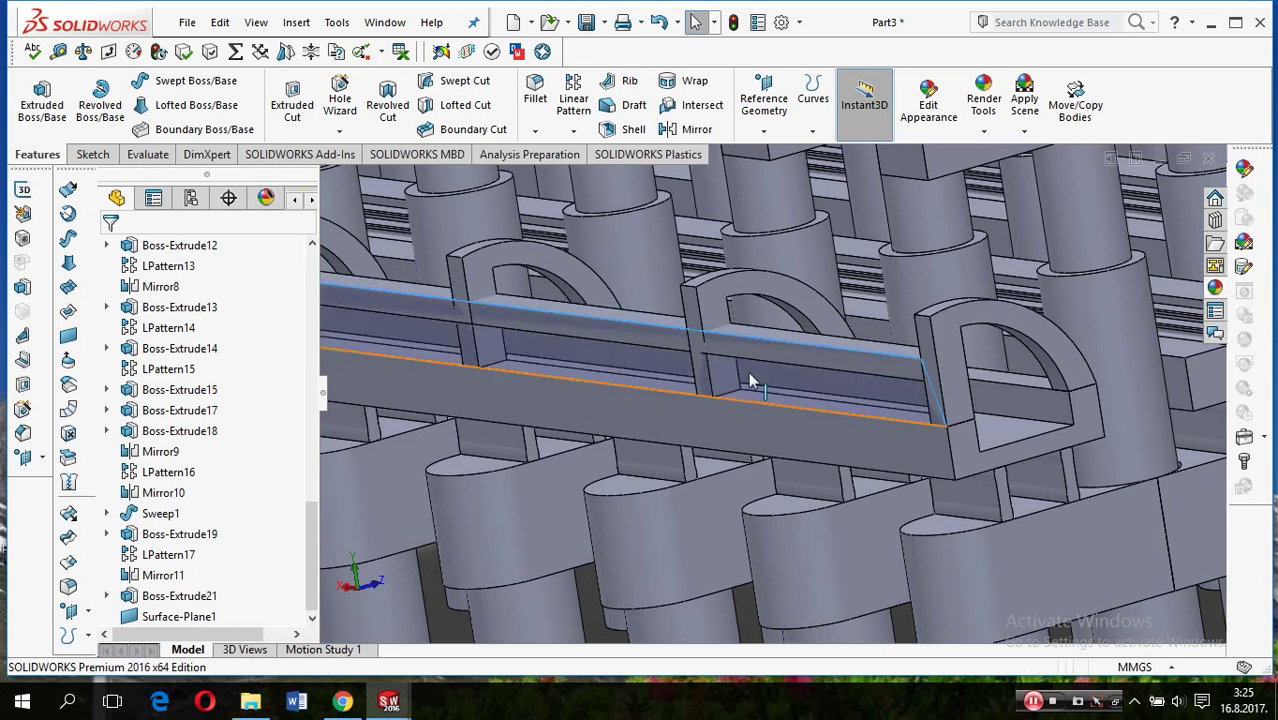
Orbit the view and select the part's Material entry in the FeatureManager tree
mouse_move(838, 450)
middle_mouse_down()
mouse_move(830, 413)
mouse_move(789, 423)
mouse_move(820, 420)
middle_mouse_up()
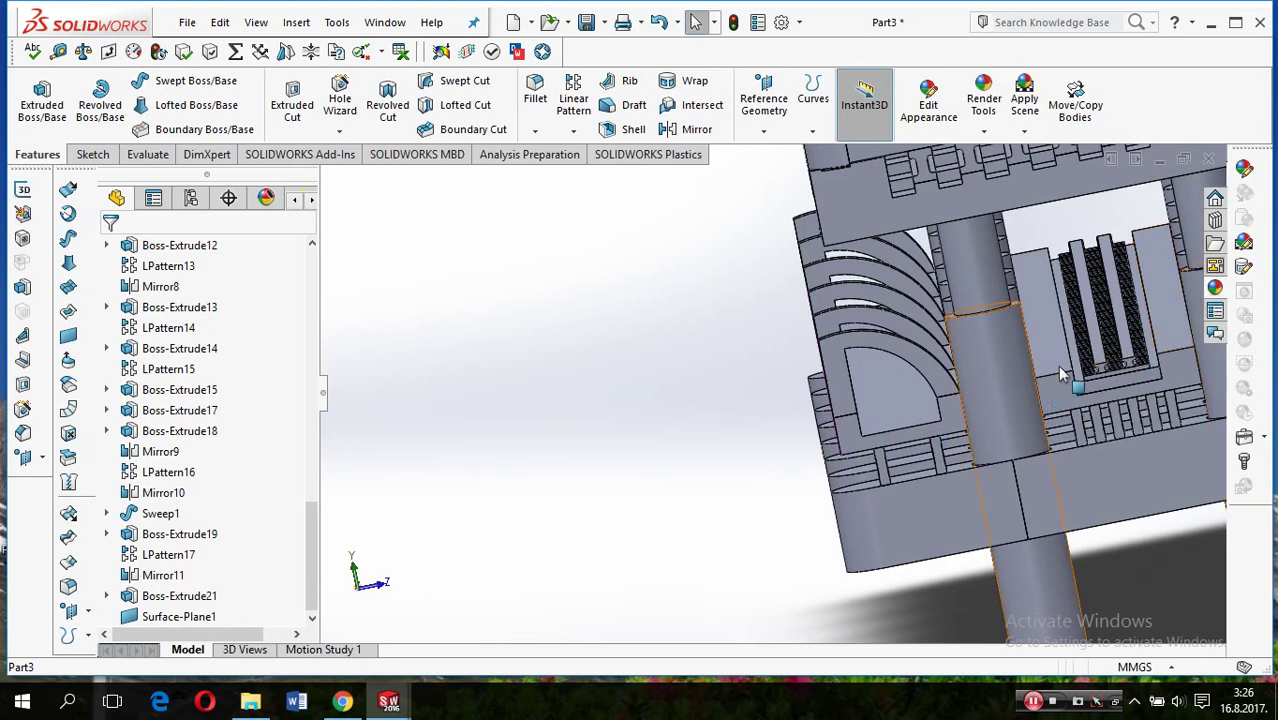
scroll(1057, 365, "up", 2)
scroll(1057, 365, "up", 2)
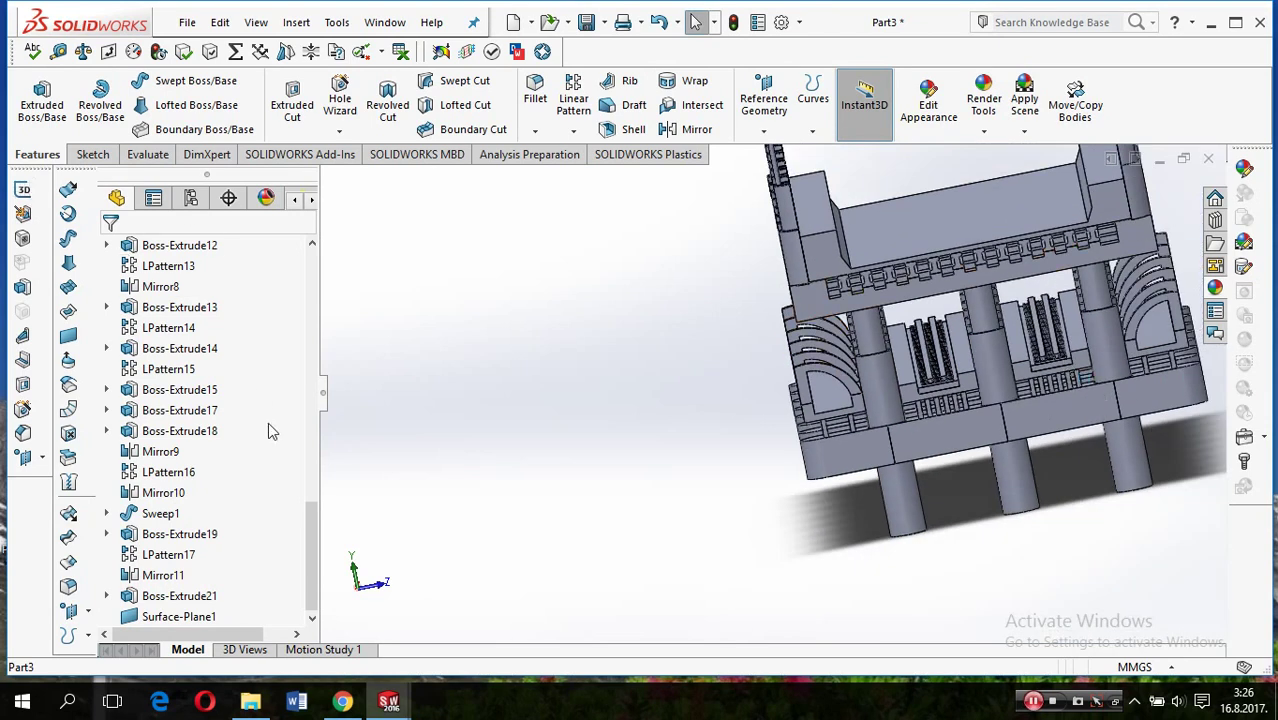
left_click_drag(312, 530, 351, 262)
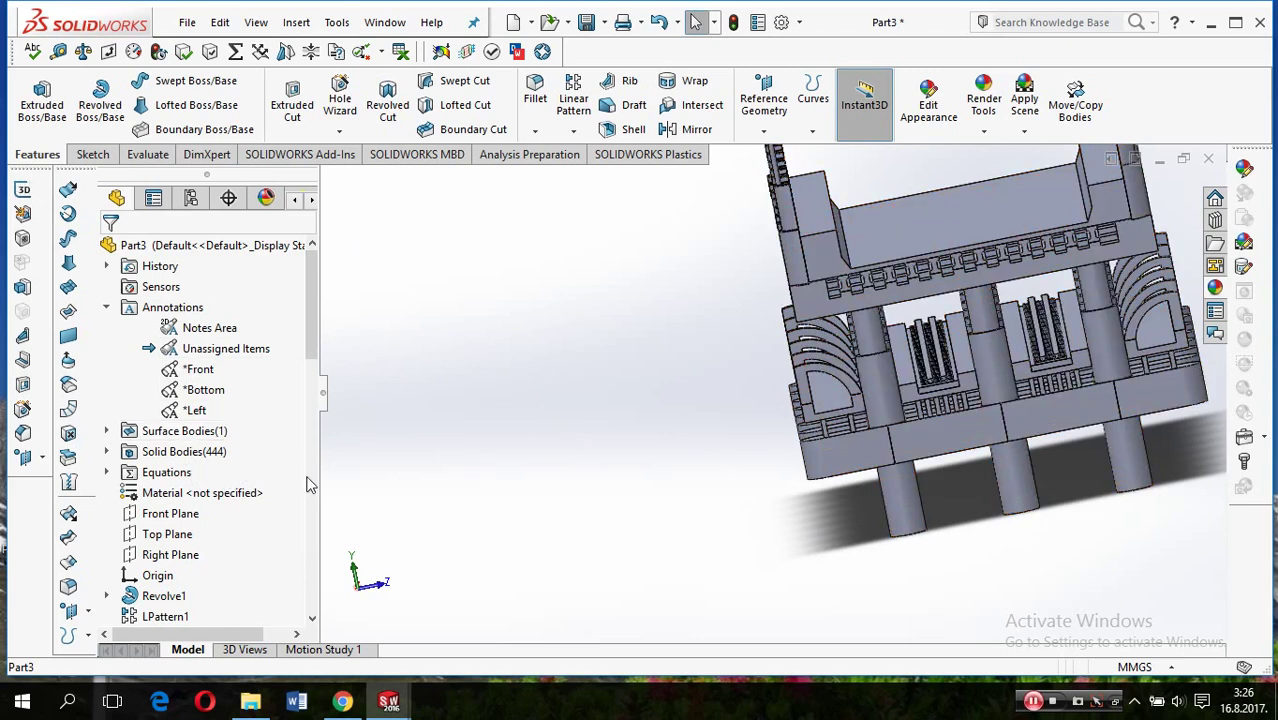
left_click(166, 497)
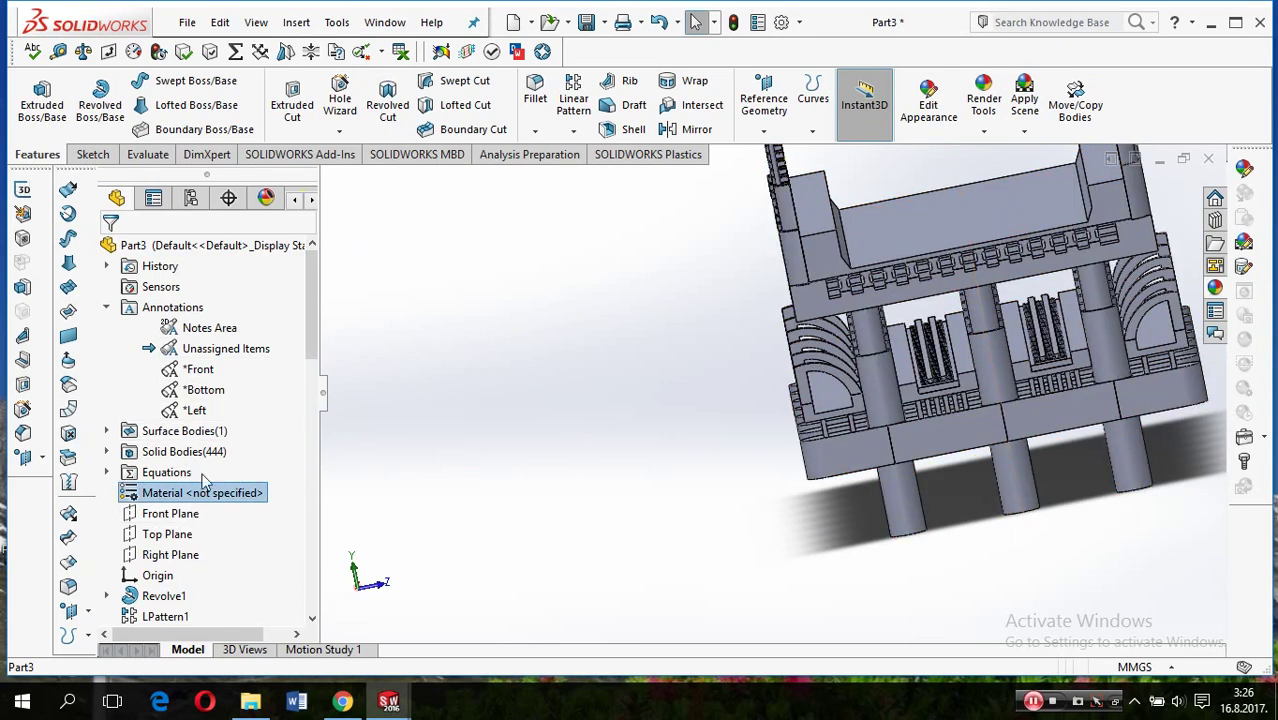
Assign 1.0570 (S355J2G3) from SOLIDWORKS DIN Materials > DIN Steel (Structural) to Part3
right_click(166, 497)
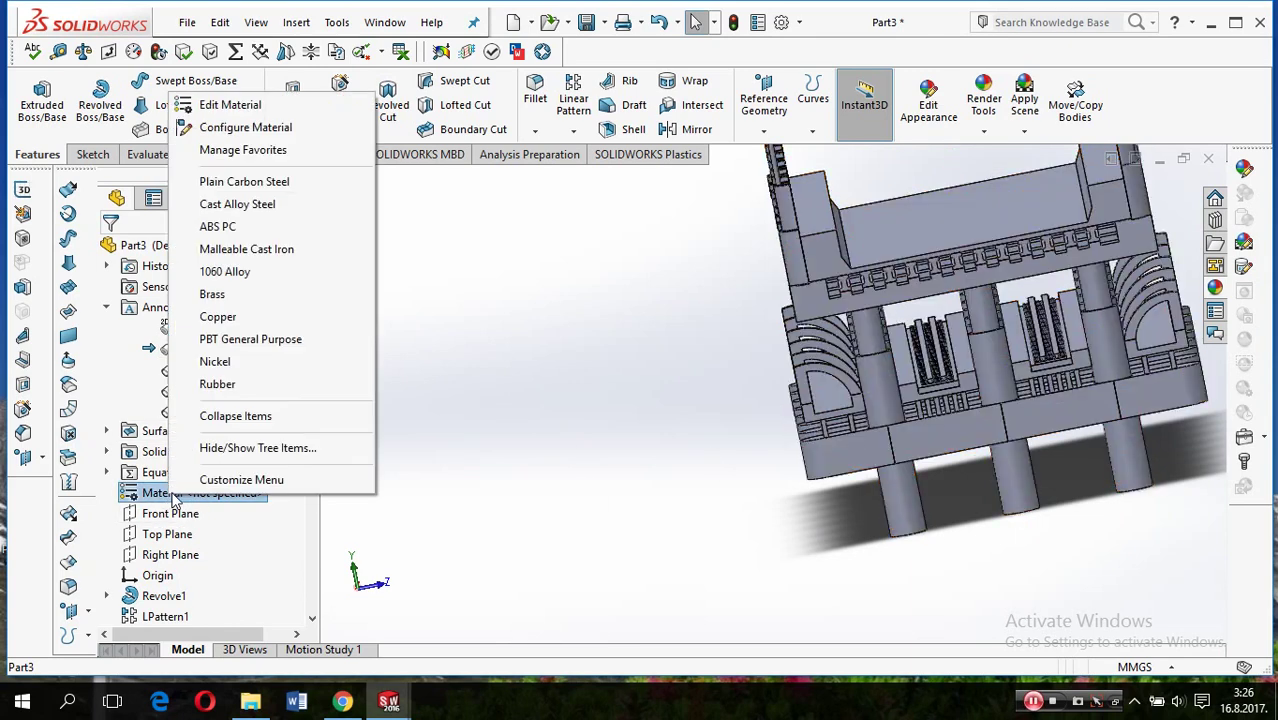
left_click(246, 110)
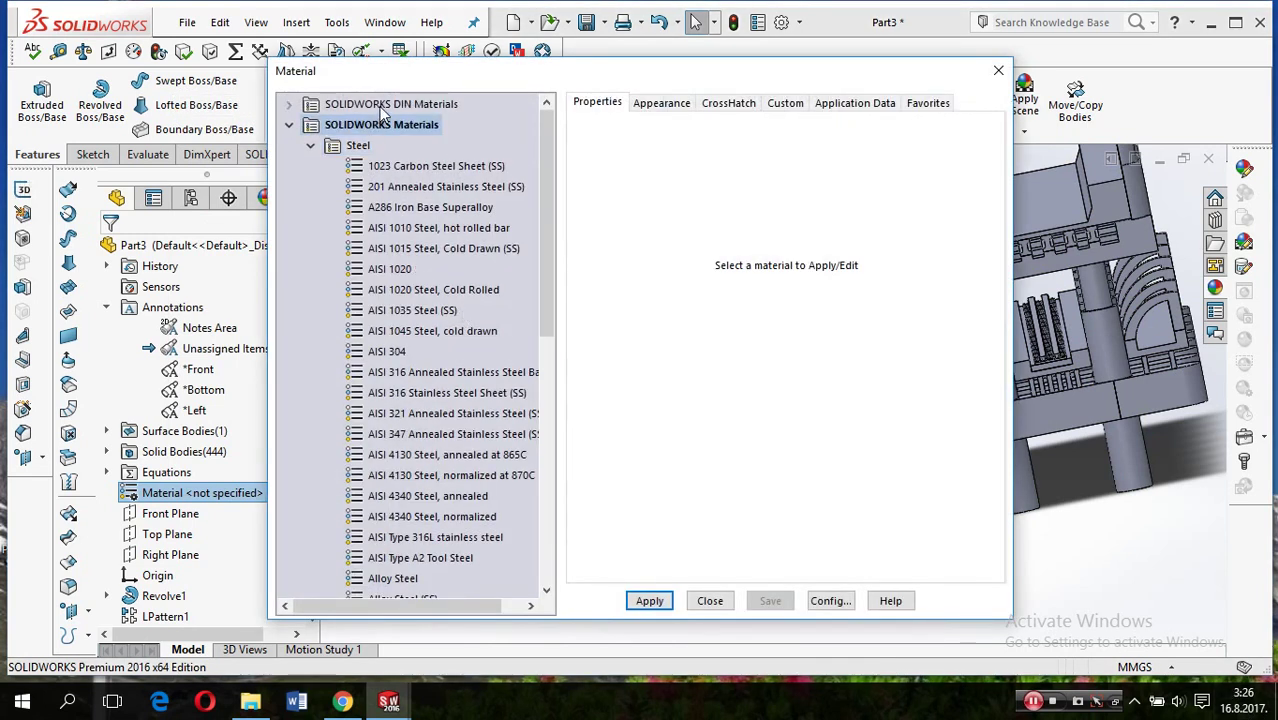
double_click(387, 105)
double_click(441, 292)
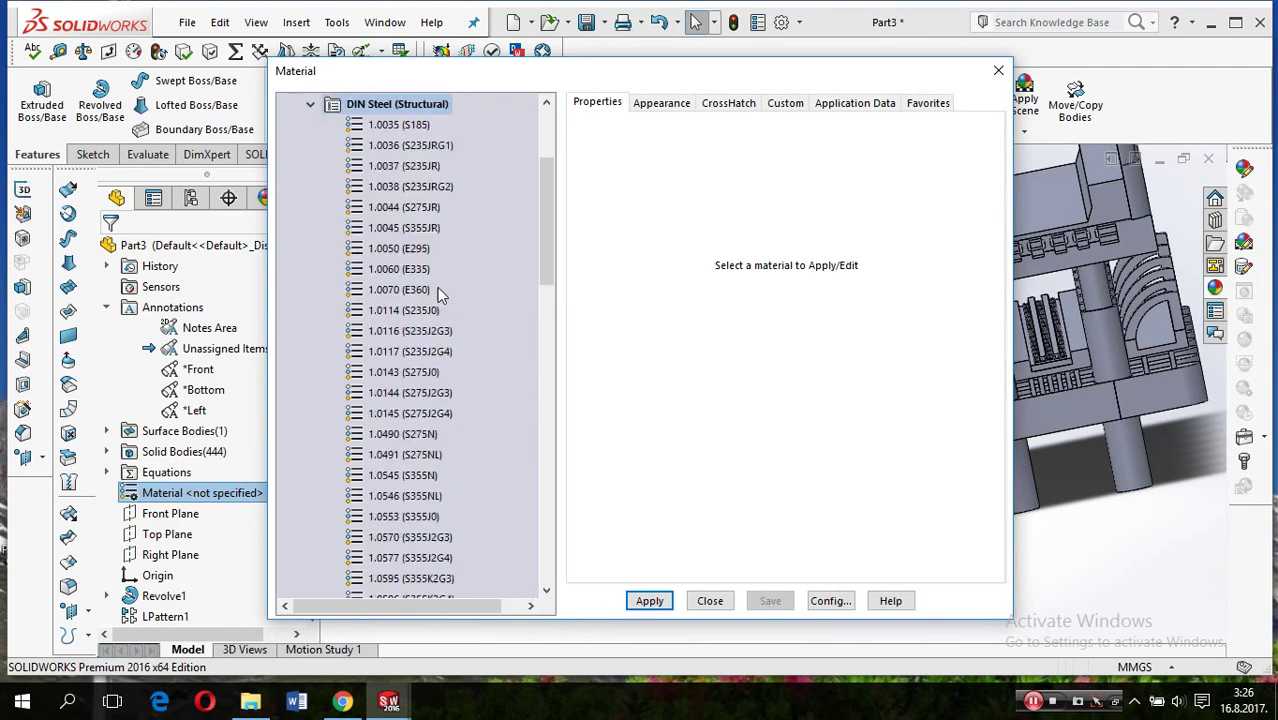
left_click(421, 455)
left_click(418, 516)
left_click(418, 540)
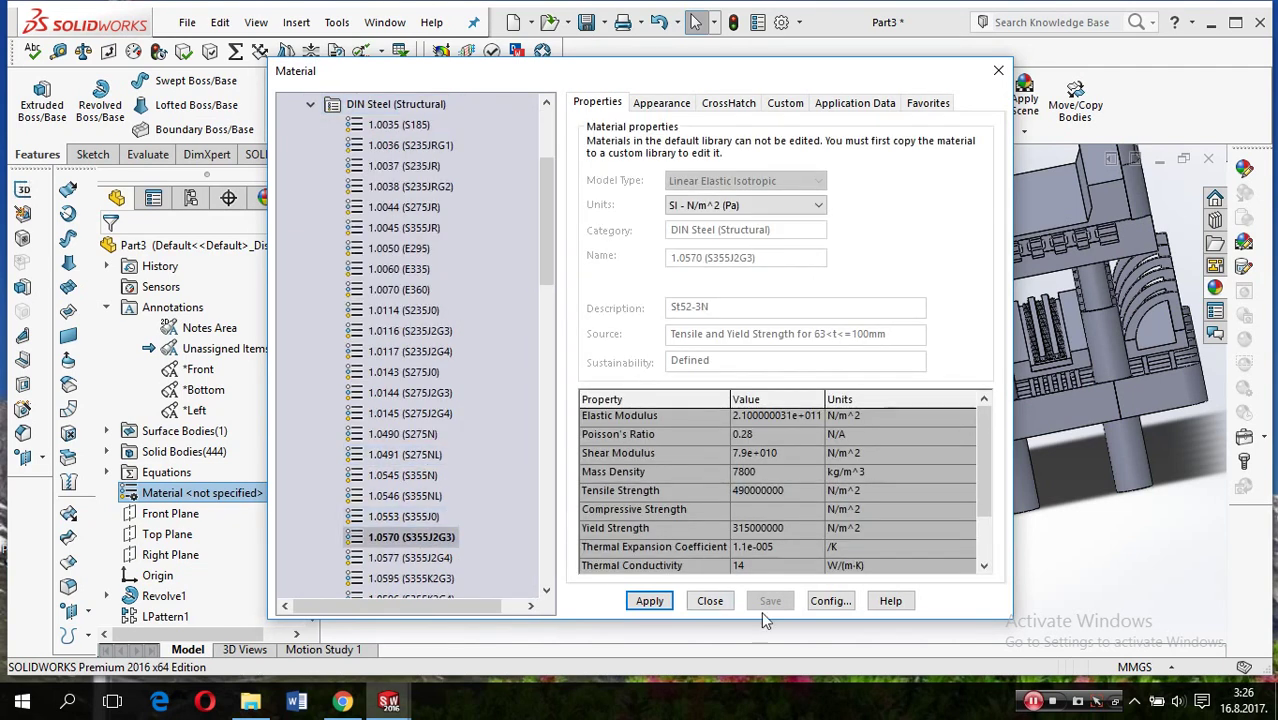
left_click(660, 605)
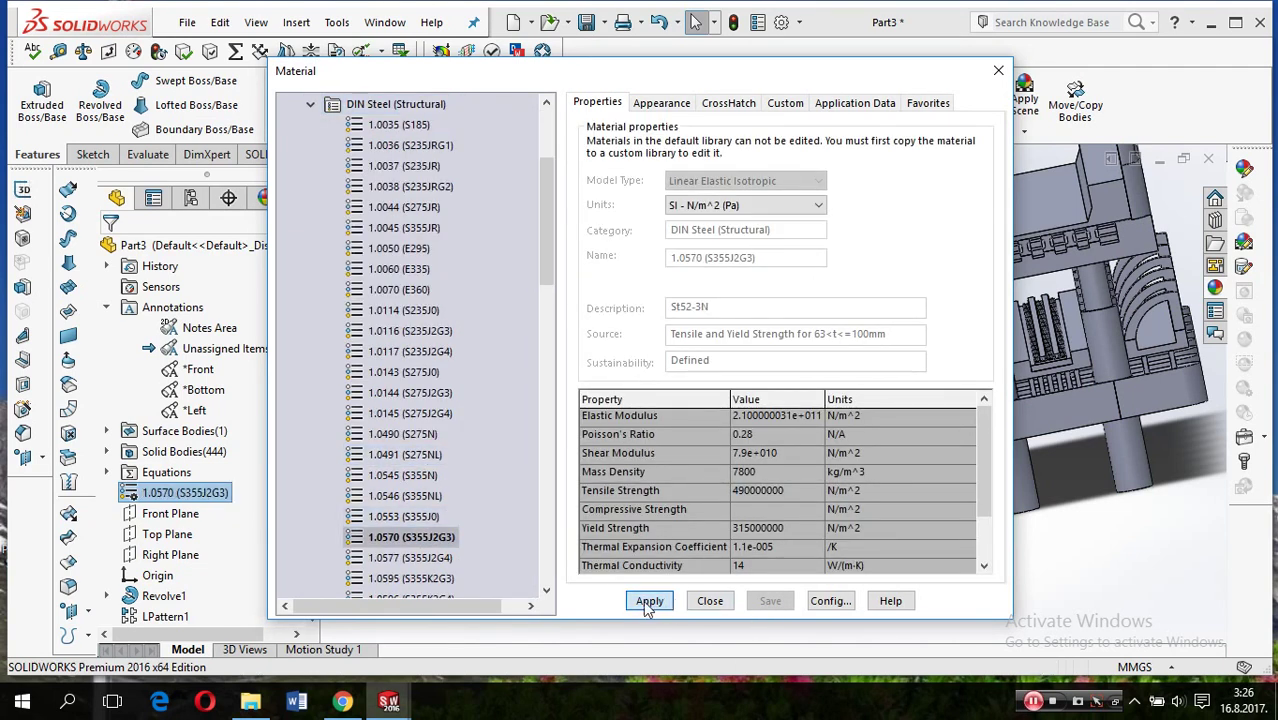
left_click(709, 601)
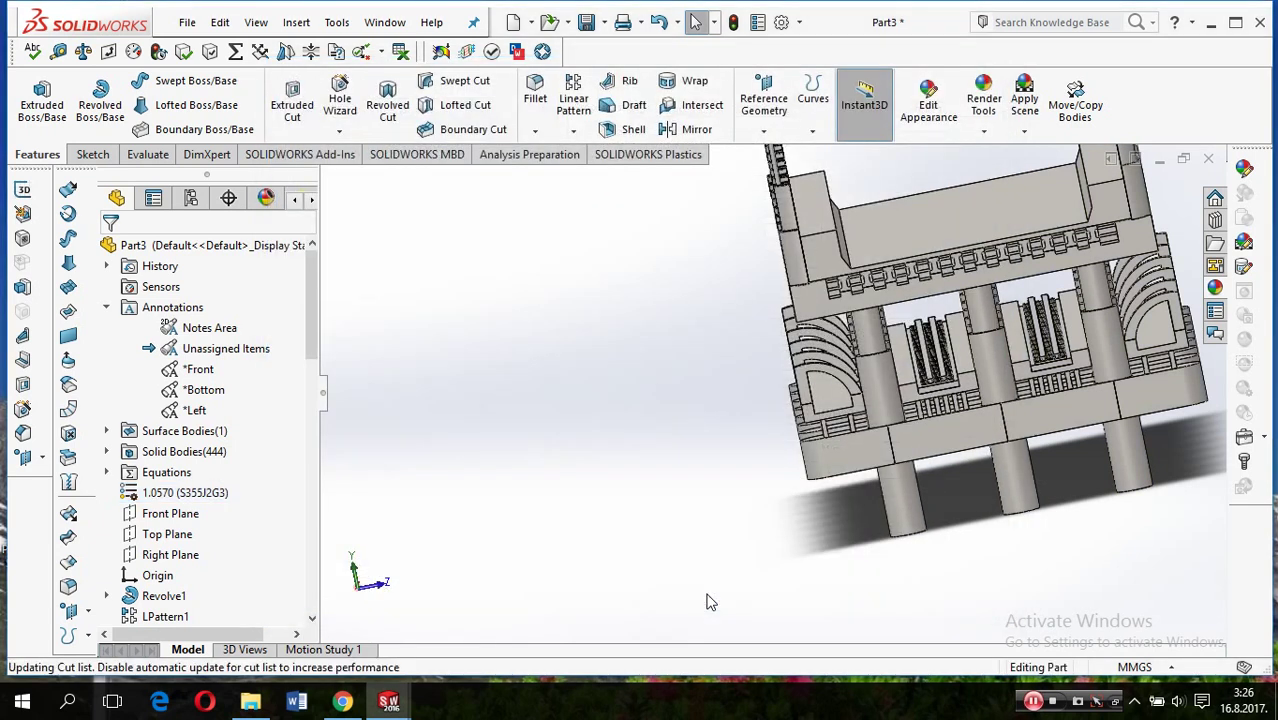
Orbit to the platform's top face and browse to the Stone > Paving appearances
middle_click_drag(807, 505, 836, 492)
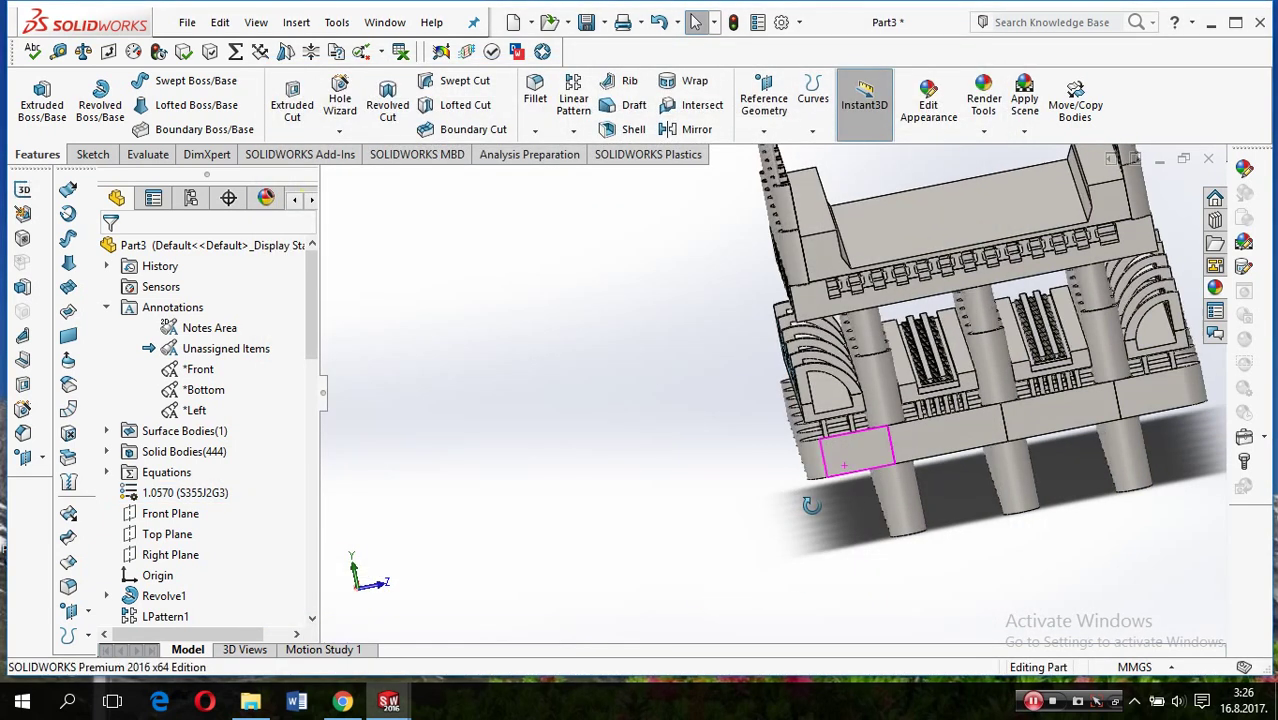
mouse_move(836, 492)
middle_mouse_down()
mouse_move(1003, 497)
mouse_move(1010, 515)
middle_mouse_up()
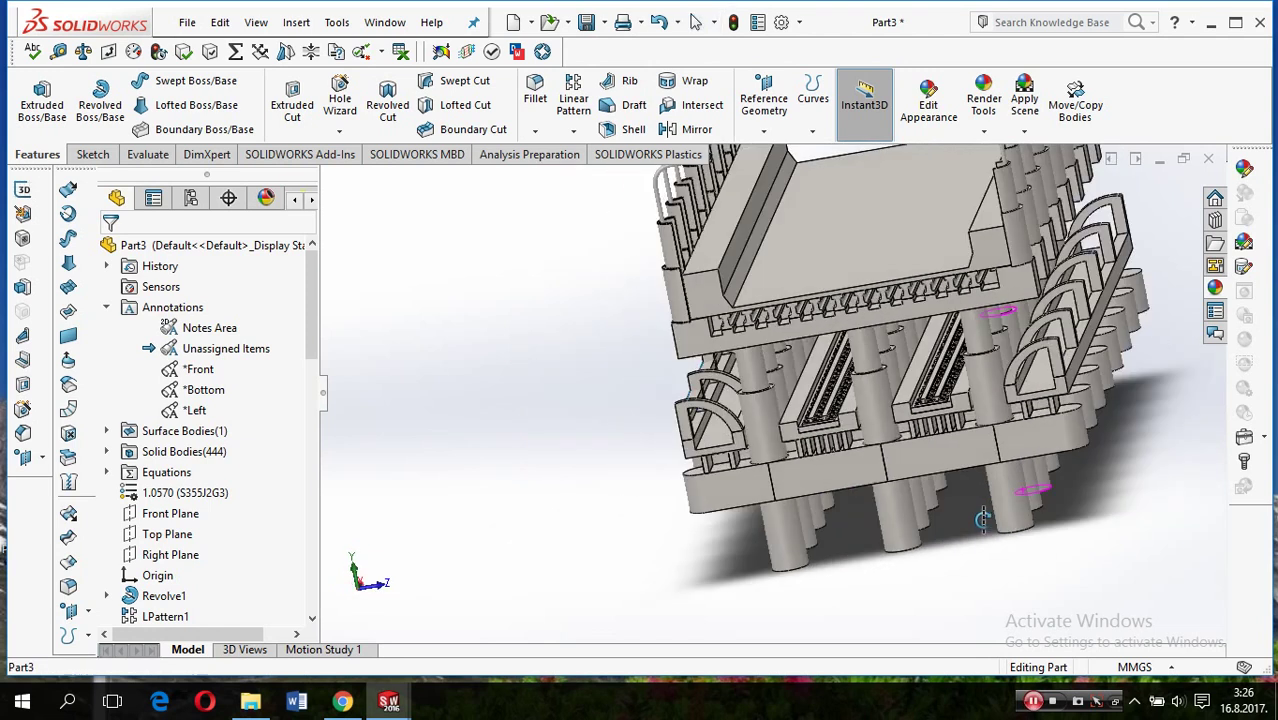
left_click(1215, 290)
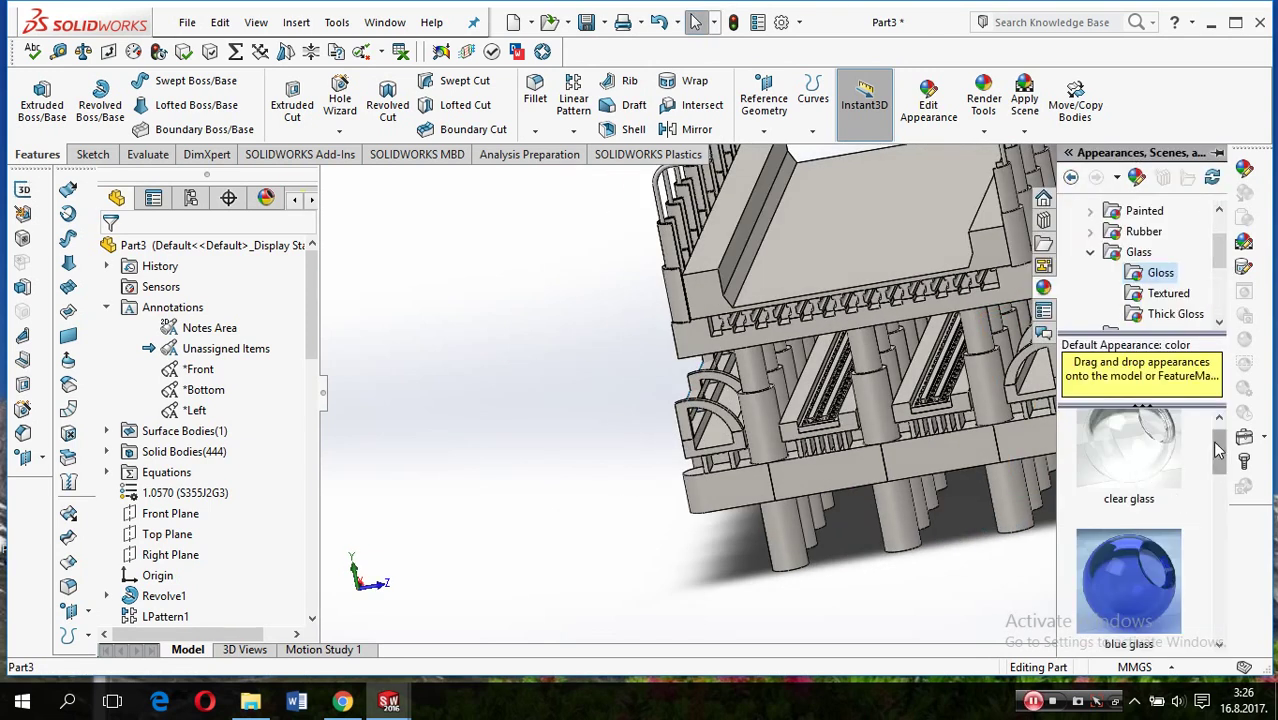
scroll(1218, 450, "down", 2)
scroll(1168, 296, "down", 3)
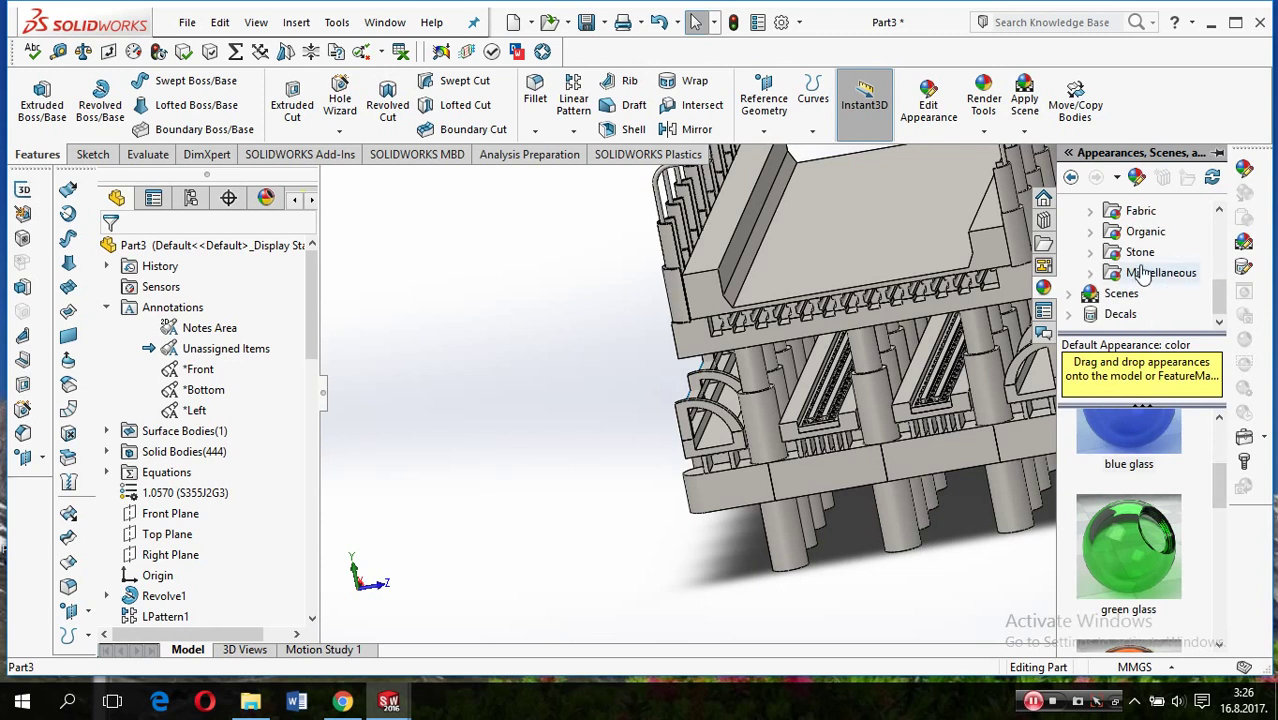
left_click(1158, 272)
left_click(1140, 252)
scroll(1148, 240, "up", 3)
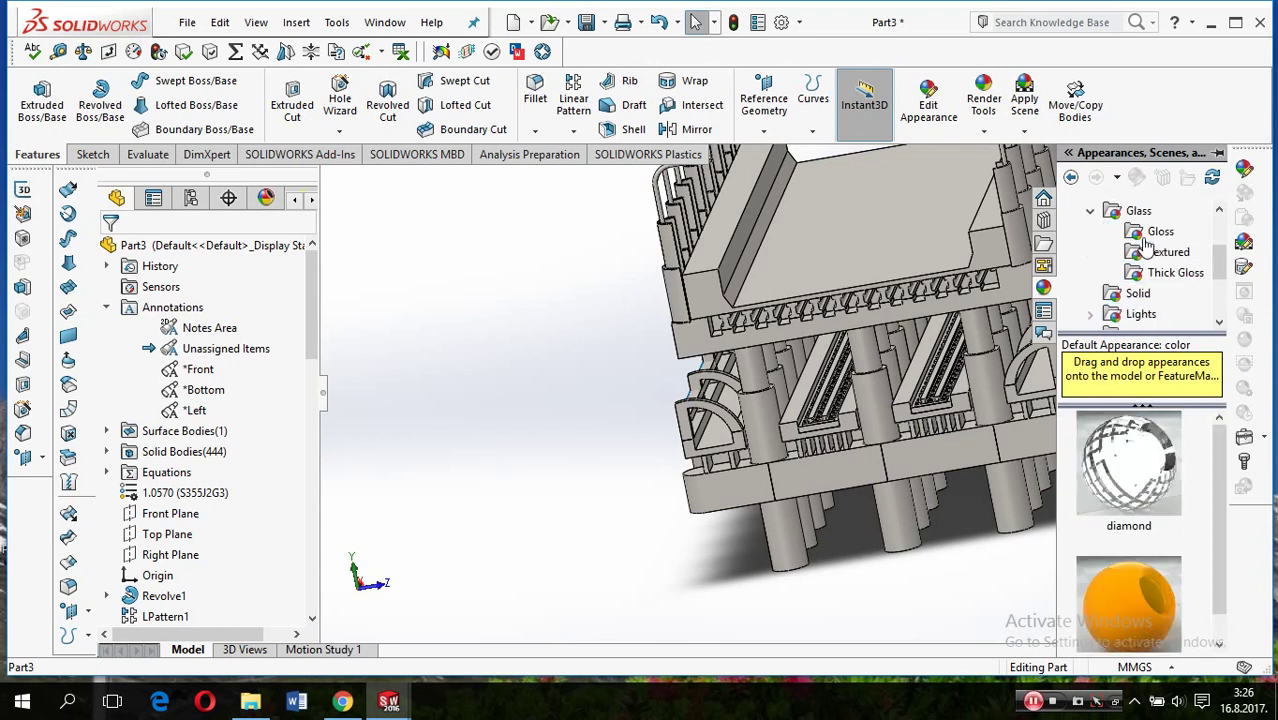
scroll(1136, 298, "down", 3)
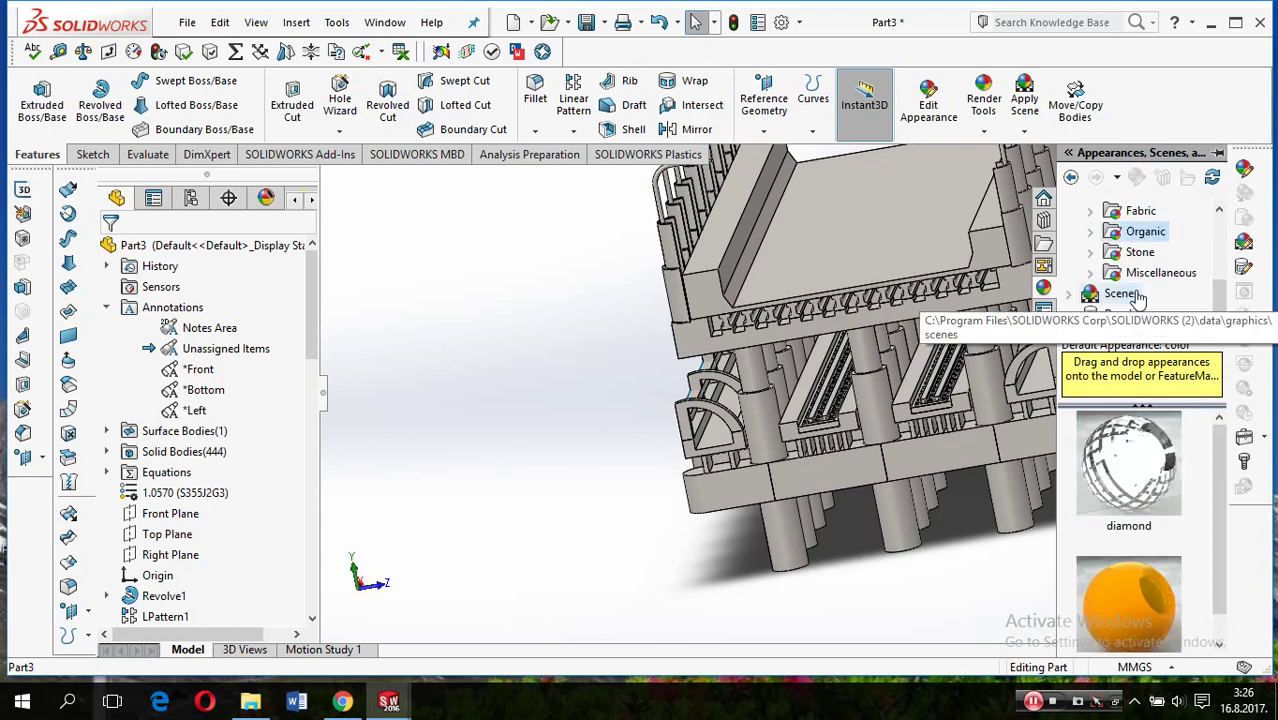
left_click(1140, 252)
left_click(1096, 257)
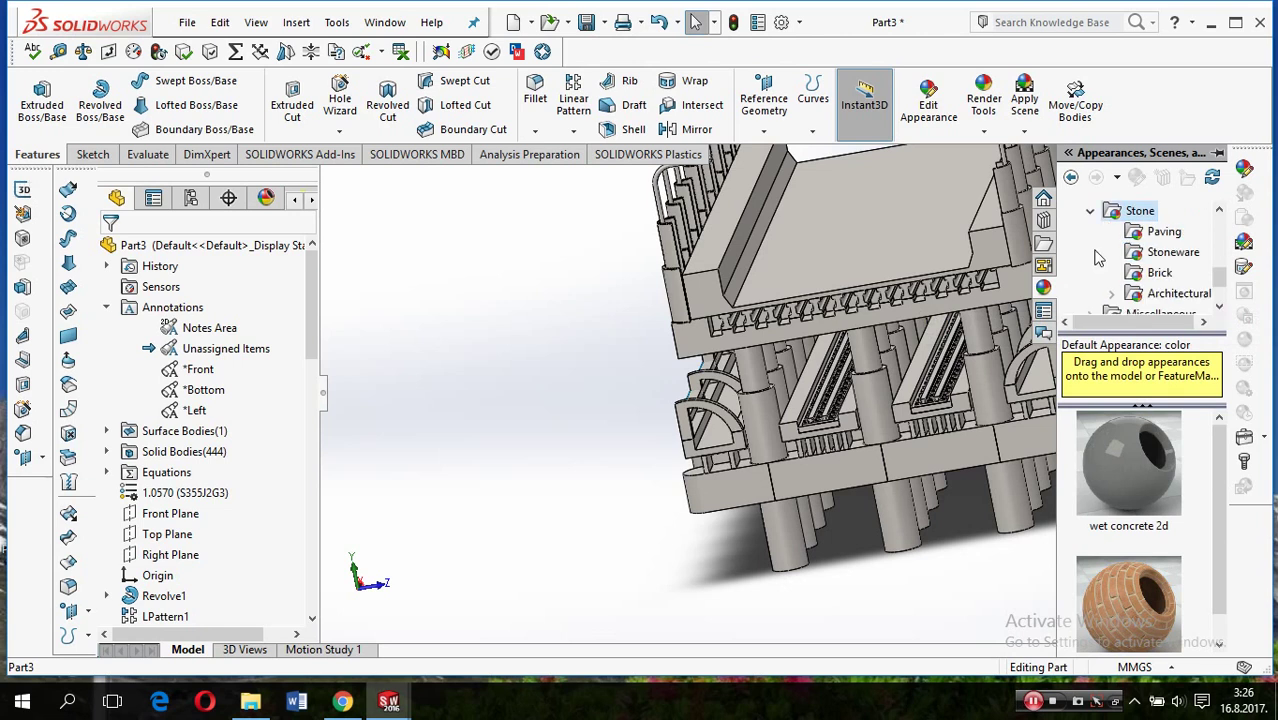
left_click(1158, 273)
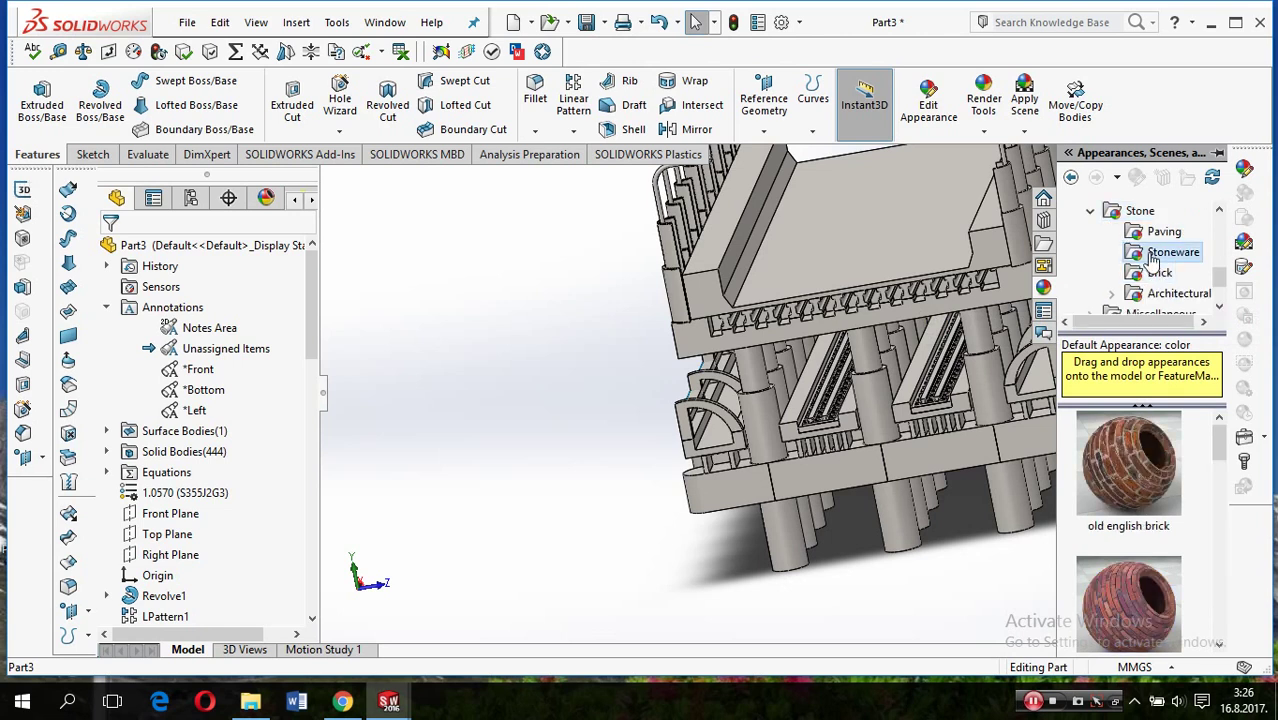
left_click(1165, 252)
left_click(1160, 231)
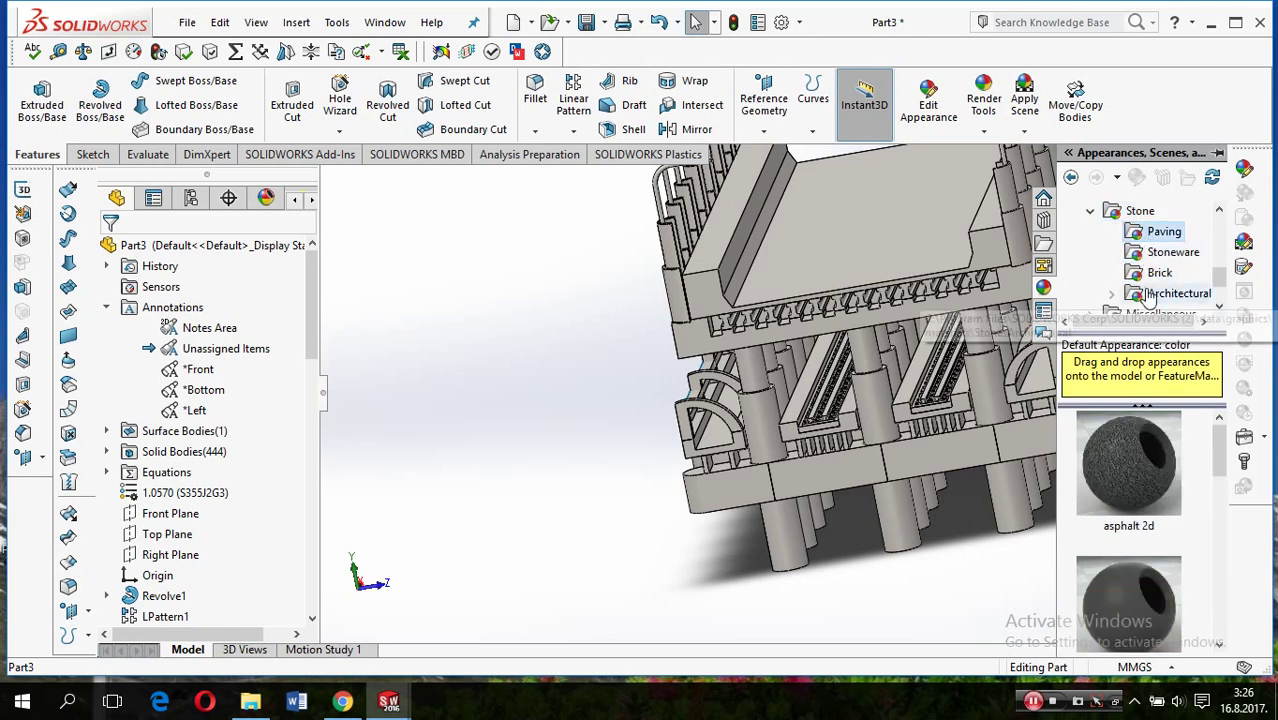
Apply asphalt 2d to the top face of Boss-Extrude15 only
mouse_move(1128, 465)
left_mouse_down()
mouse_move(860, 250)
mouse_move(848, 255)
left_mouse_up()
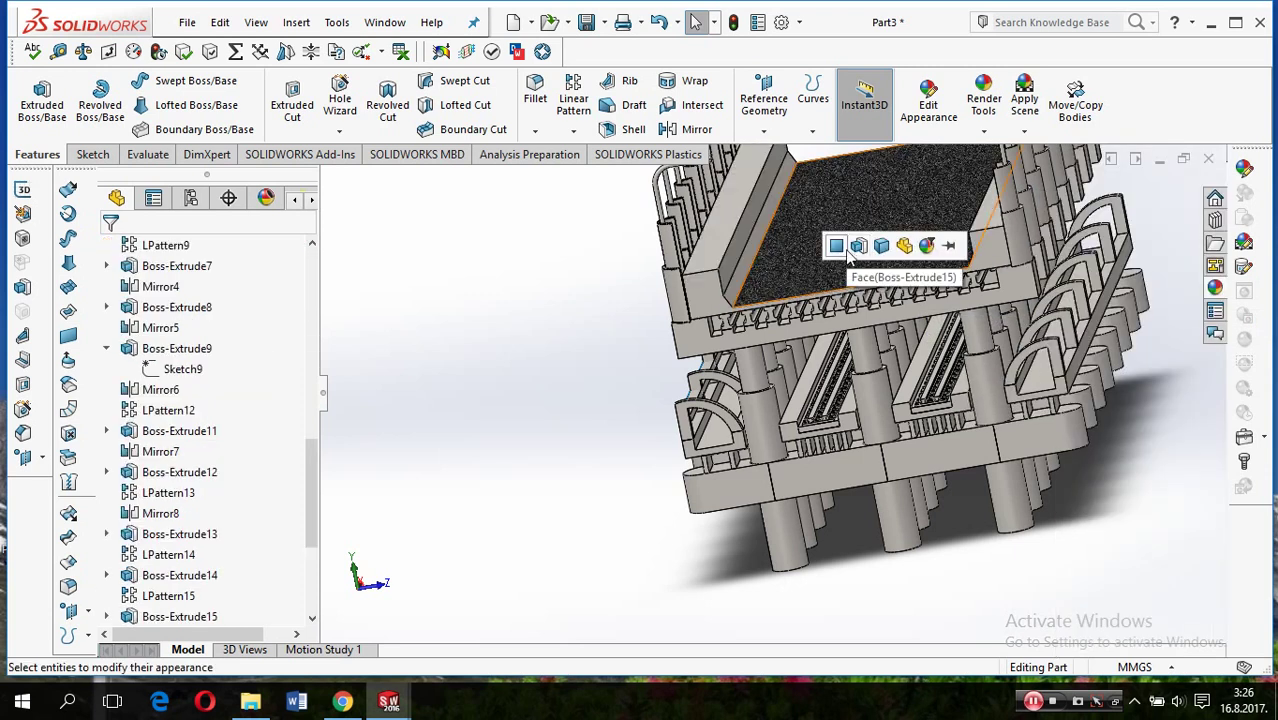
left_click(845, 250)
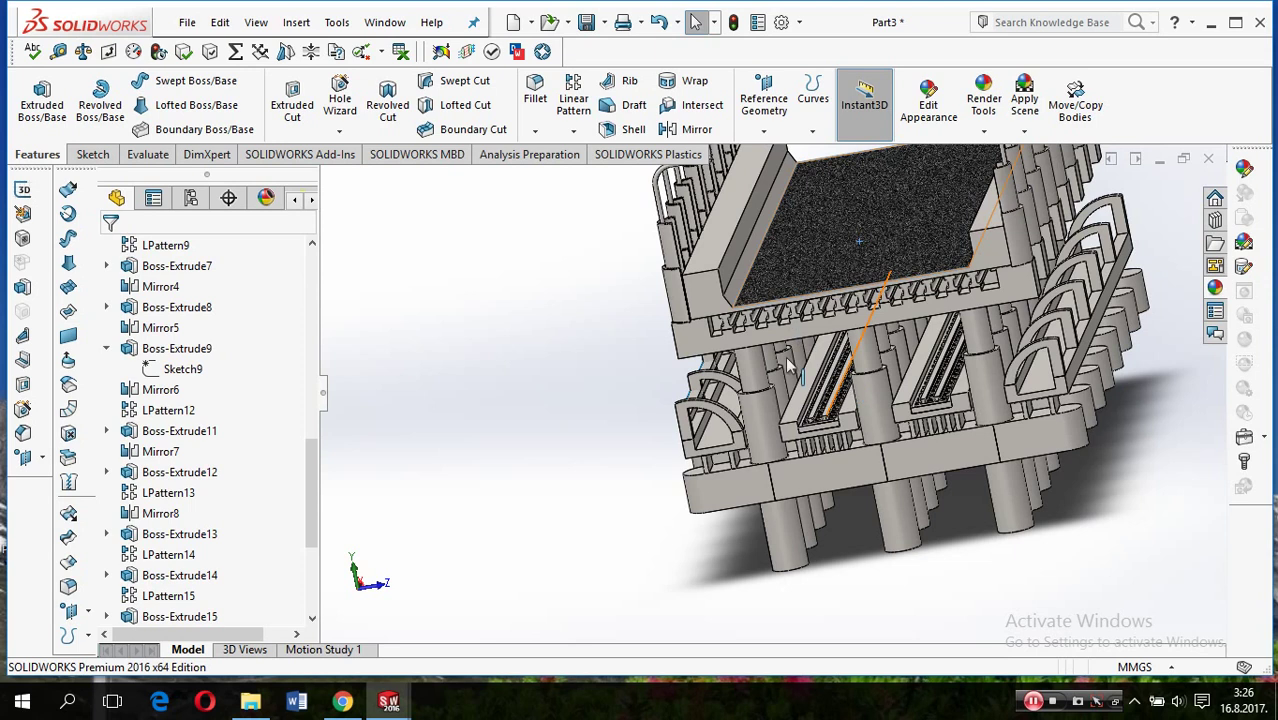
middle_click_drag(805, 490, 1000, 450)
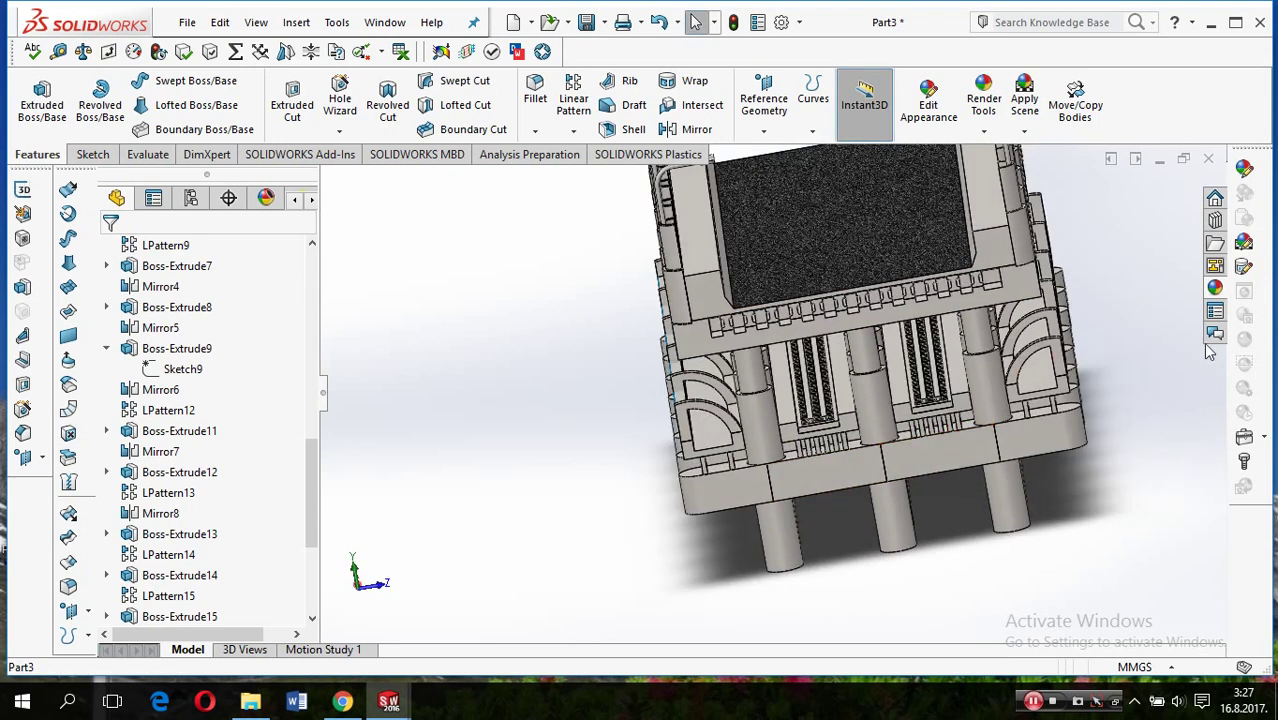
Browse the appearance library to Stone > Architectural > Slate
left_click(1215, 289)
scroll(1182, 492, "down", 1)
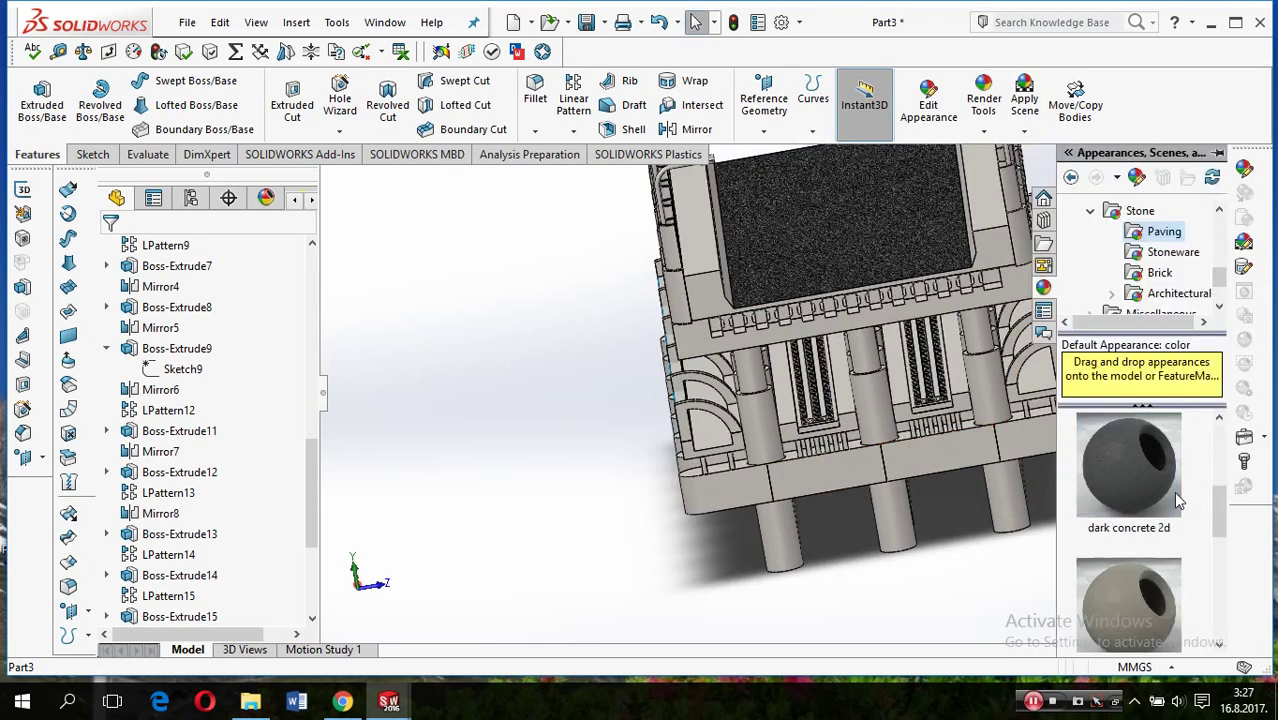
left_click(1160, 273)
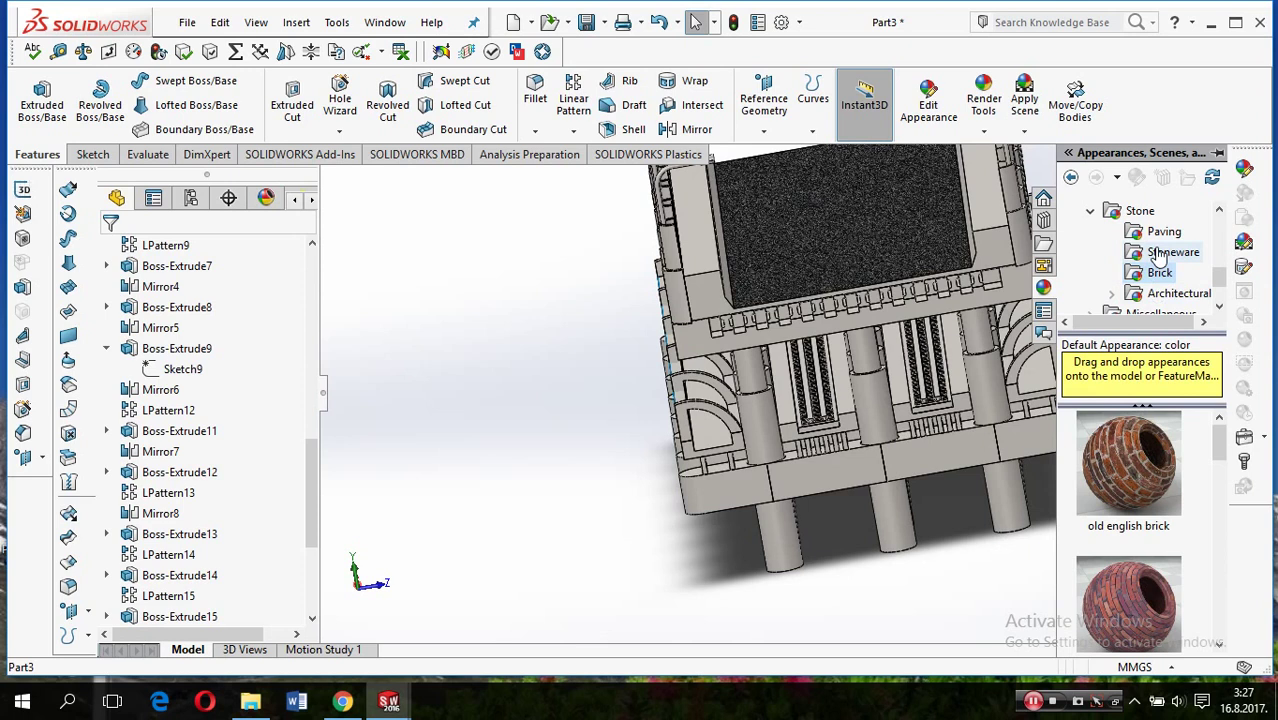
scroll(1158, 255, "down", 1)
left_click(1163, 262)
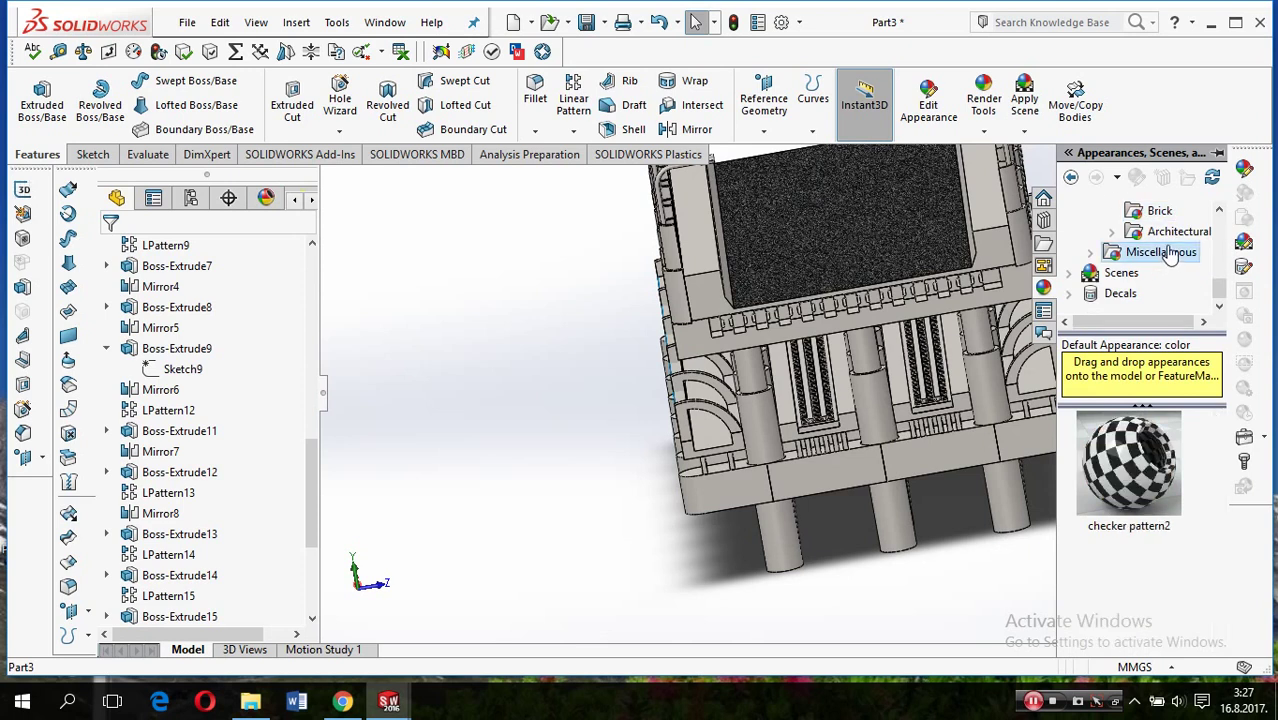
left_click(1168, 234)
left_click(1112, 232)
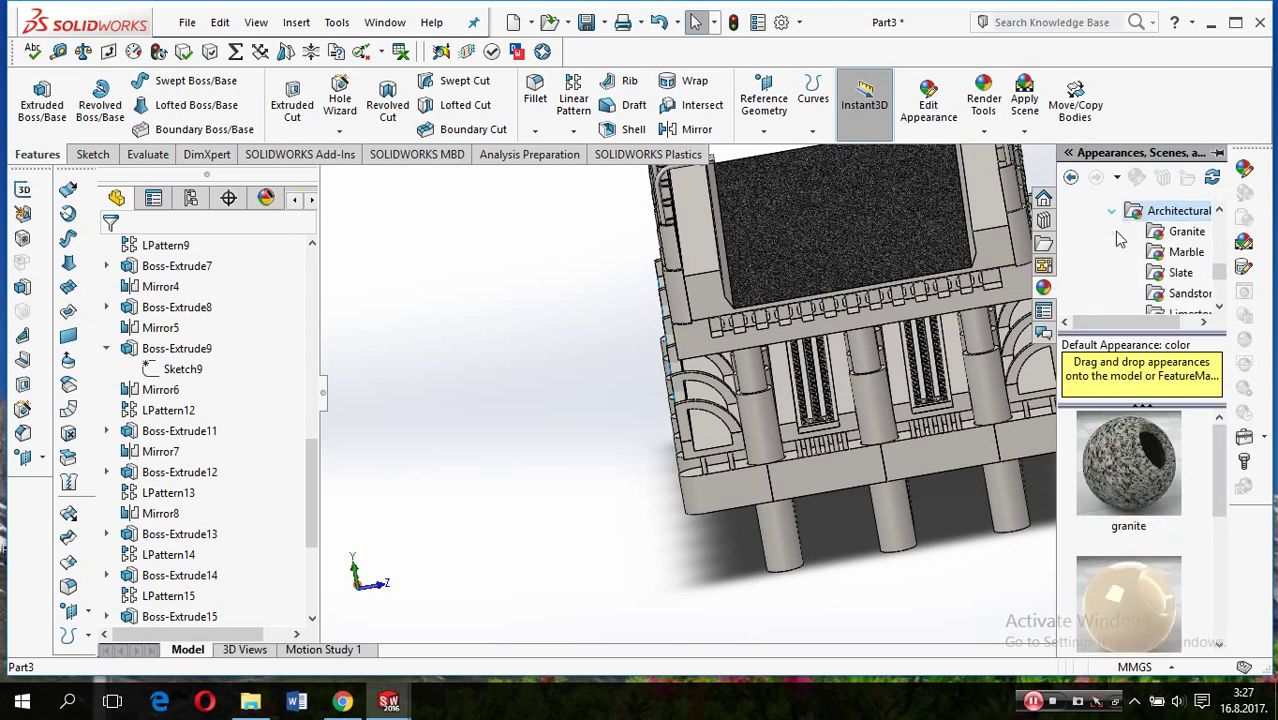
left_click(1175, 273)
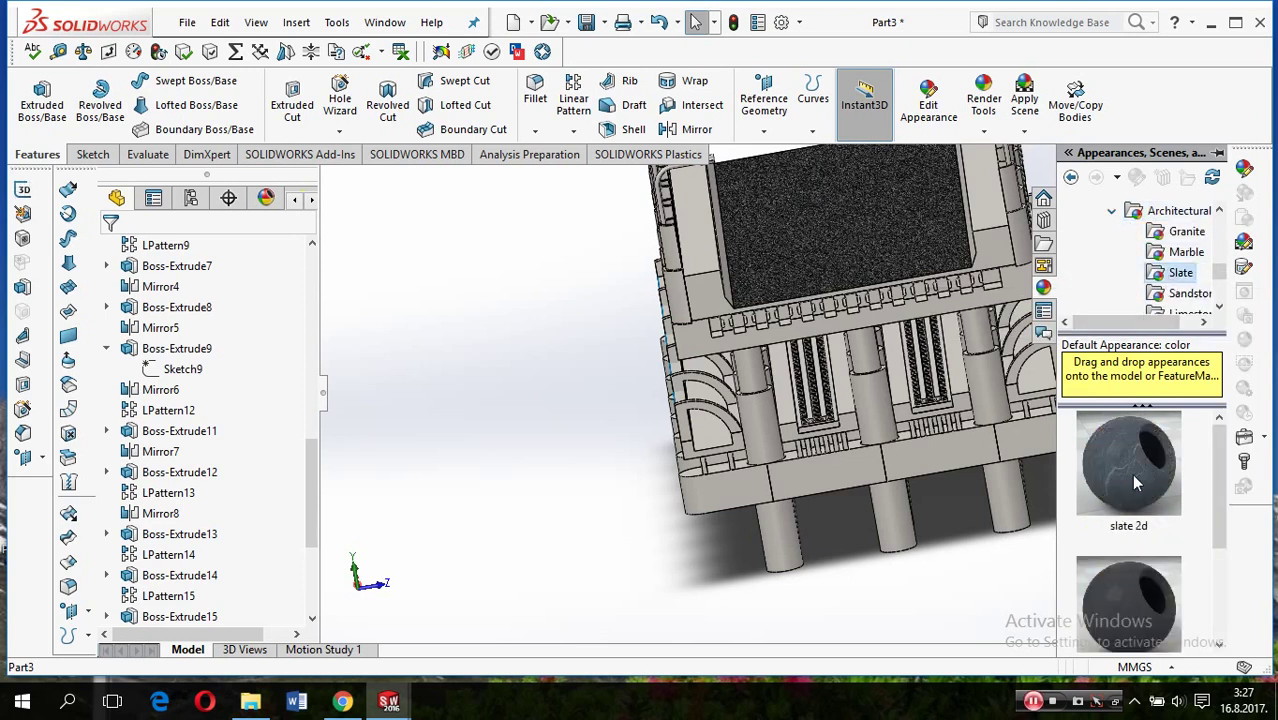
Apply slate 2d to the Boss-Extrude15 side walls, then undo it
mouse_move(1128, 465)
left_mouse_down()
mouse_move(968, 307)
mouse_move(960, 262)
left_mouse_up()
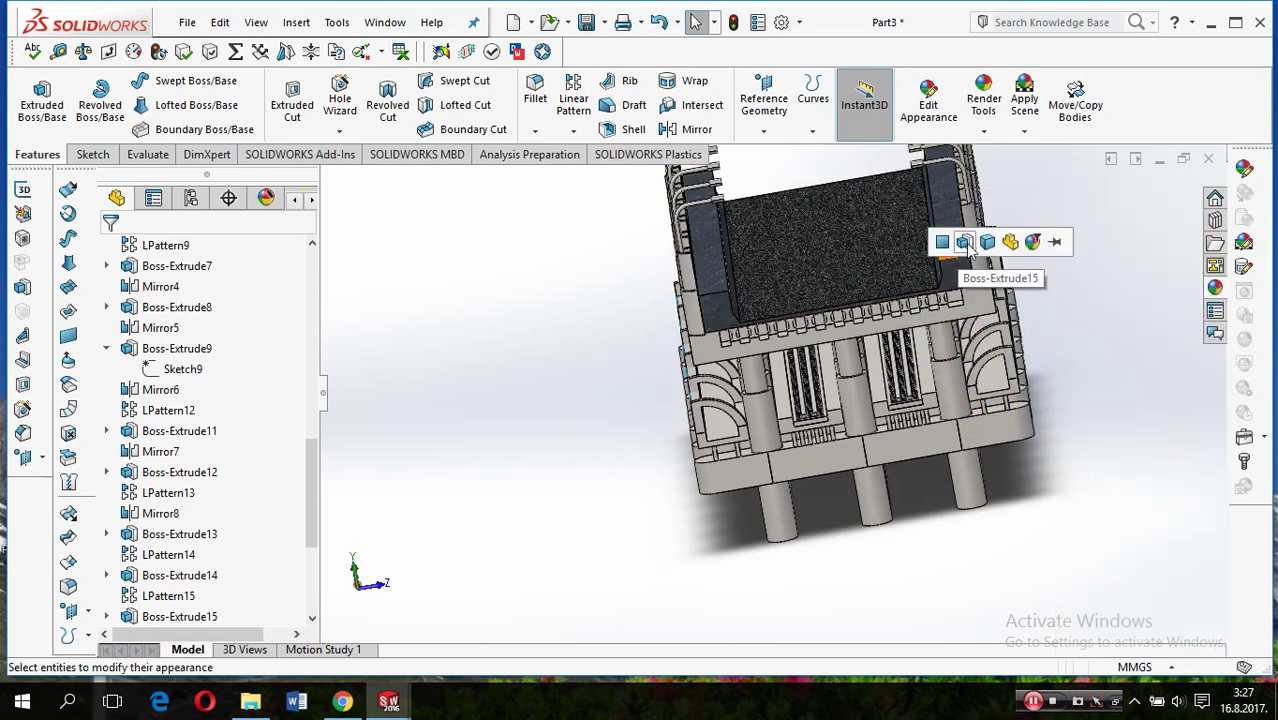
left_click(967, 247)
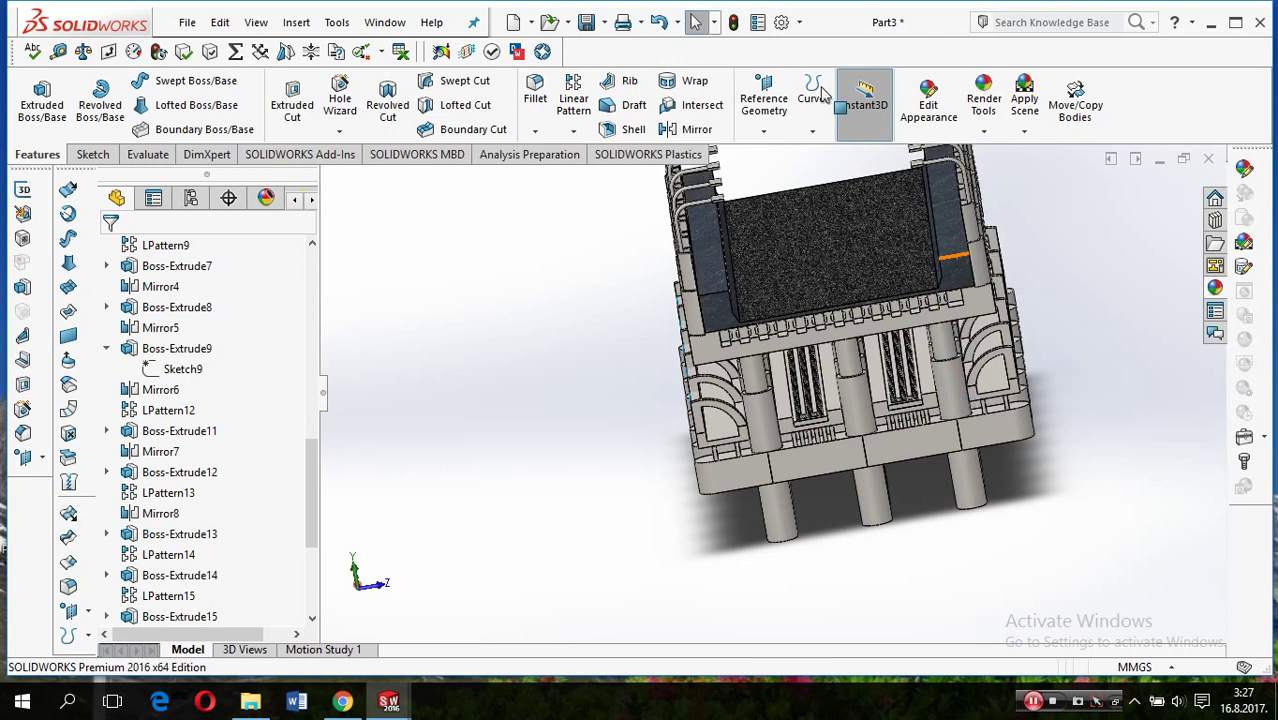
left_click(659, 22)
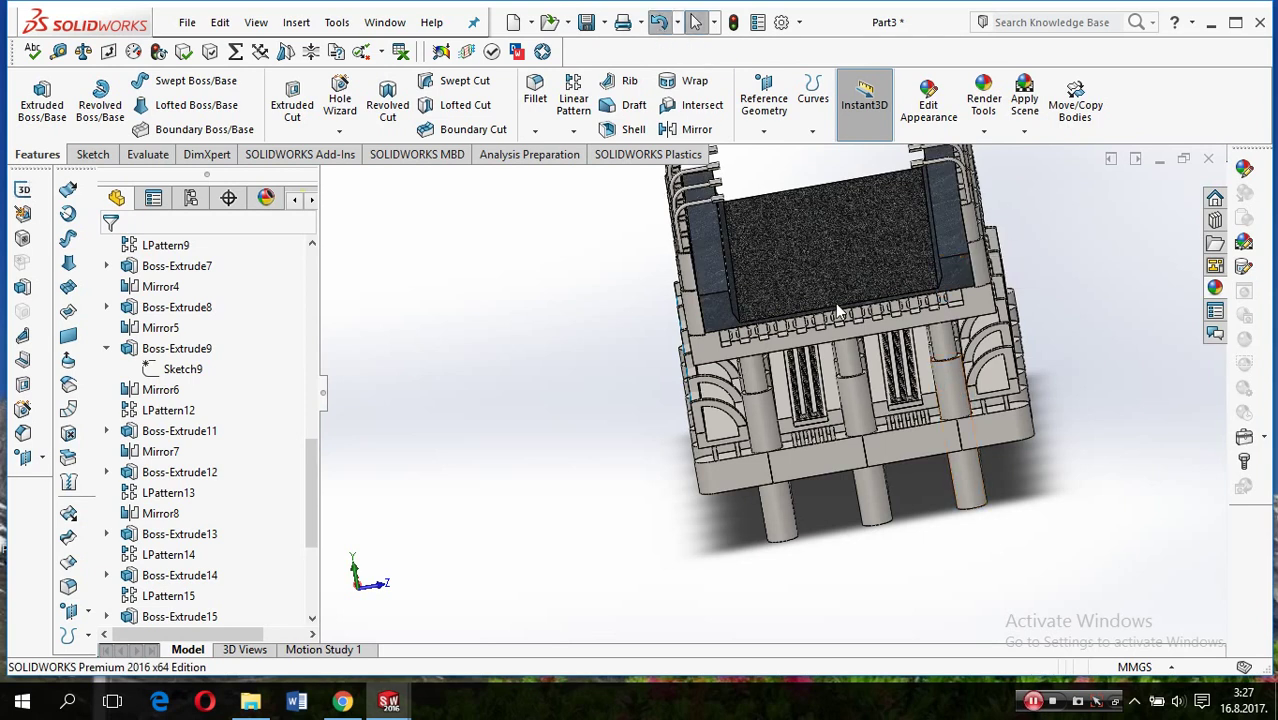
Orbit around the model to confirm the walls are plain grey, then start a Mirror feature
scroll(900, 340, "down", 3)
scroll(984, 362, "down", 2)
mouse_move(970, 390)
middle_mouse_down()
mouse_move(990, 405)
mouse_move(983, 433)
mouse_move(999, 421)
mouse_move(968, 381)
mouse_move(952, 410)
middle_mouse_up()
scroll(980, 400, "up", 2)
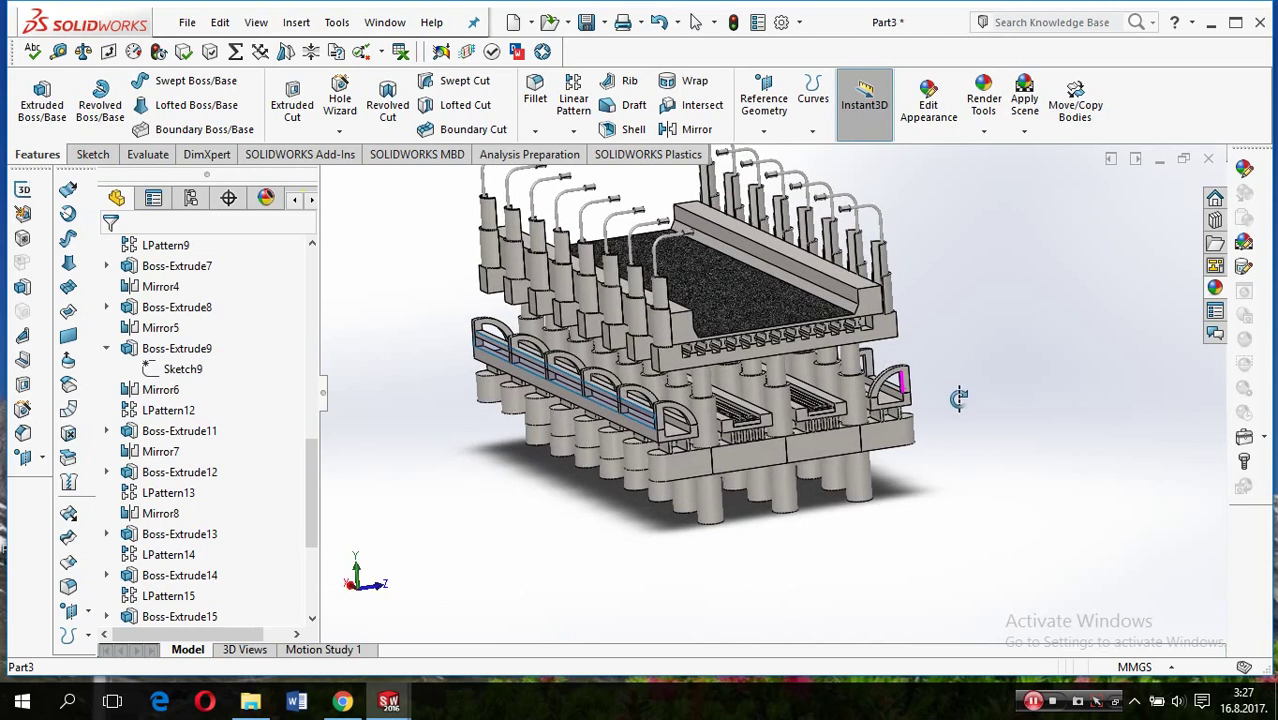
middle_click_drag(801, 364, 748, 378)
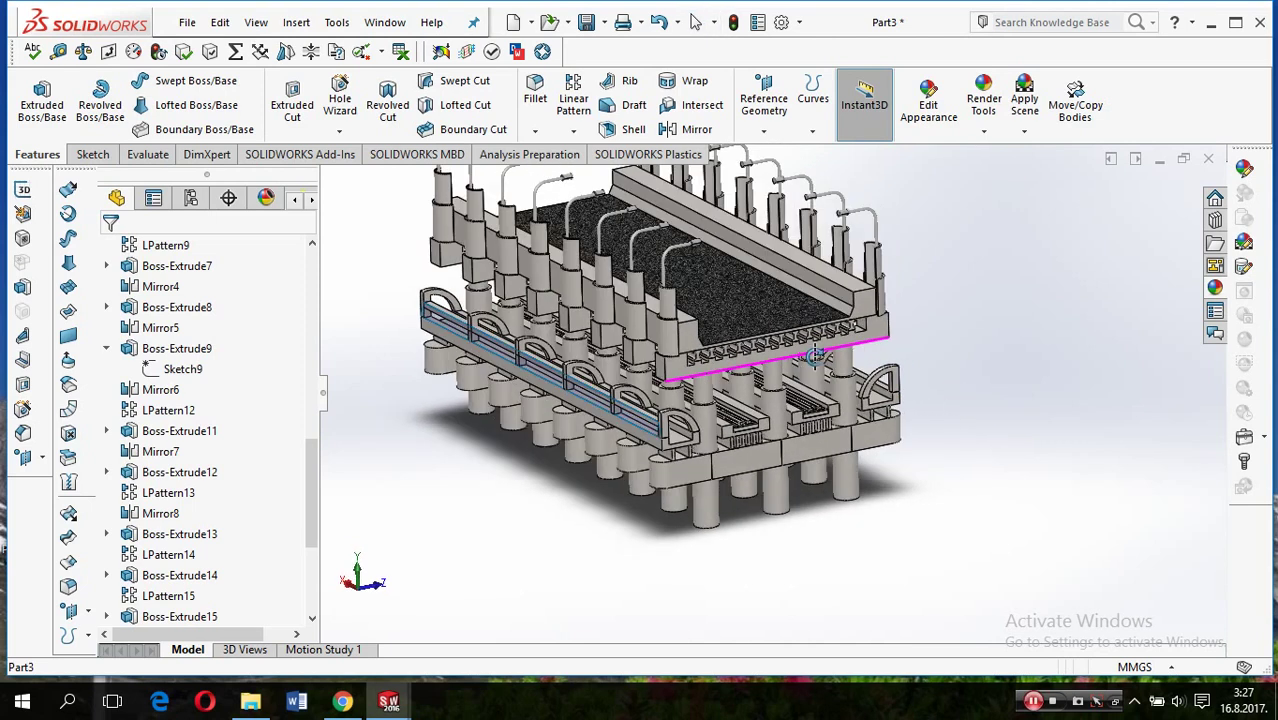
middle_click_drag(793, 376, 648, 425)
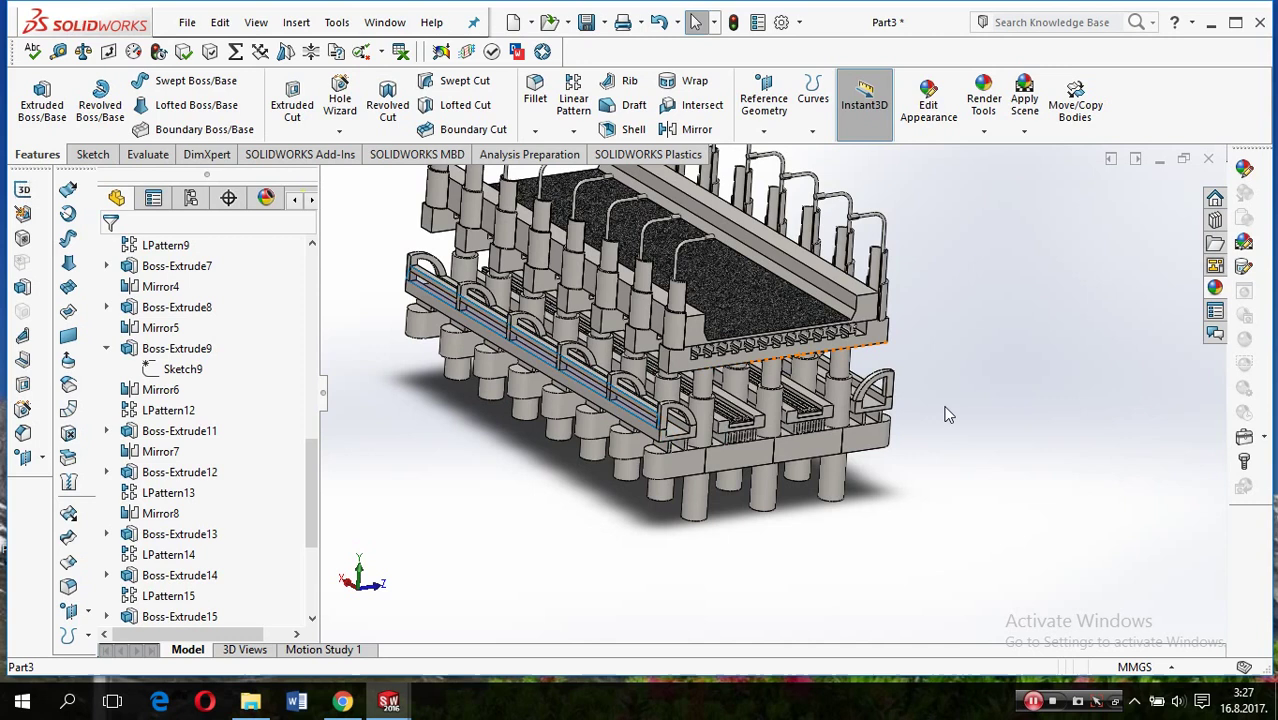
middle_click_drag(652, 422, 843, 360)
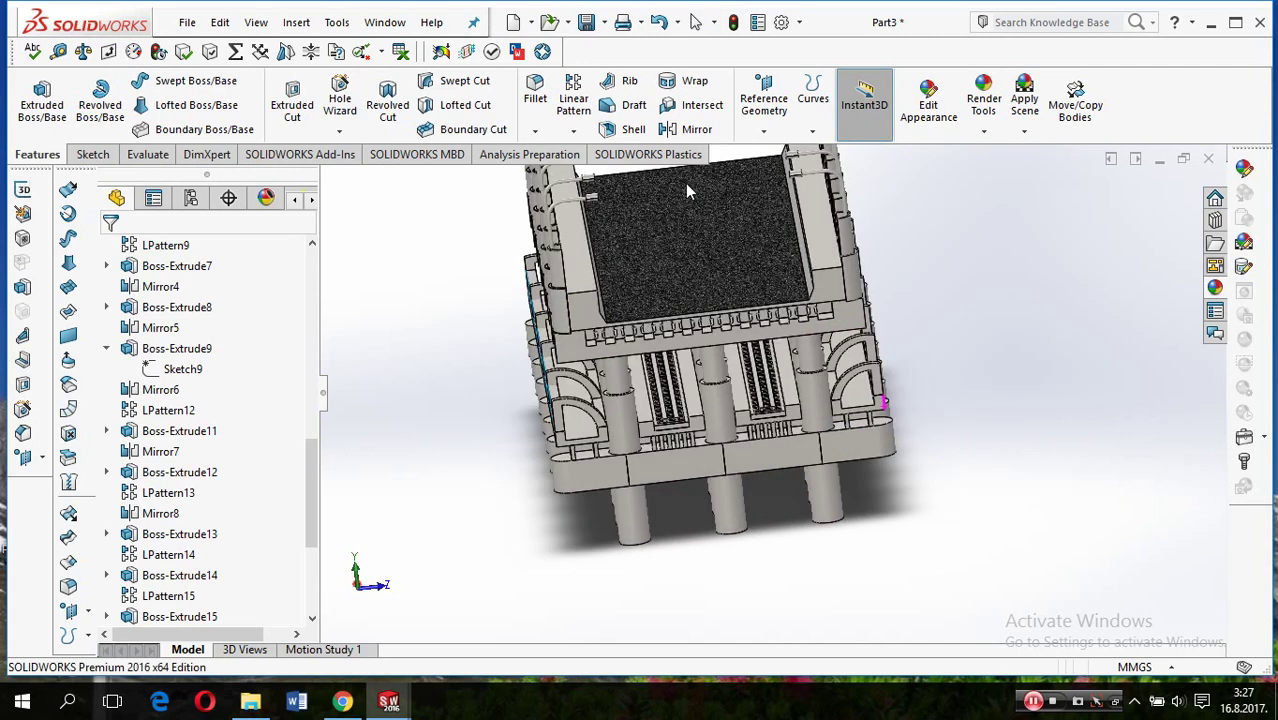
left_click(690, 130)
scroll(600, 400, "down", 2)
Mirror the long rail body across Front Plane, replacing the mistakenly picked Top Plane
scroll(584, 460, "down", 3)
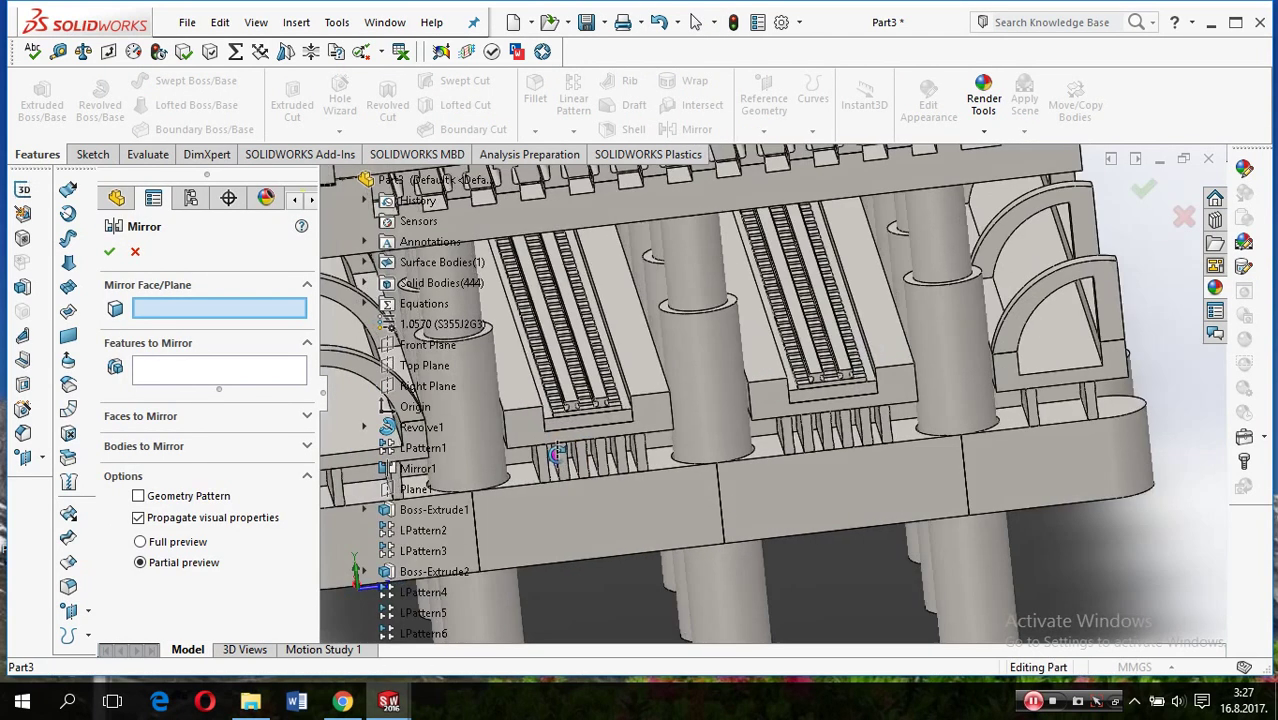
scroll(584, 460, "down", 2)
scroll(584, 460, "up", 2)
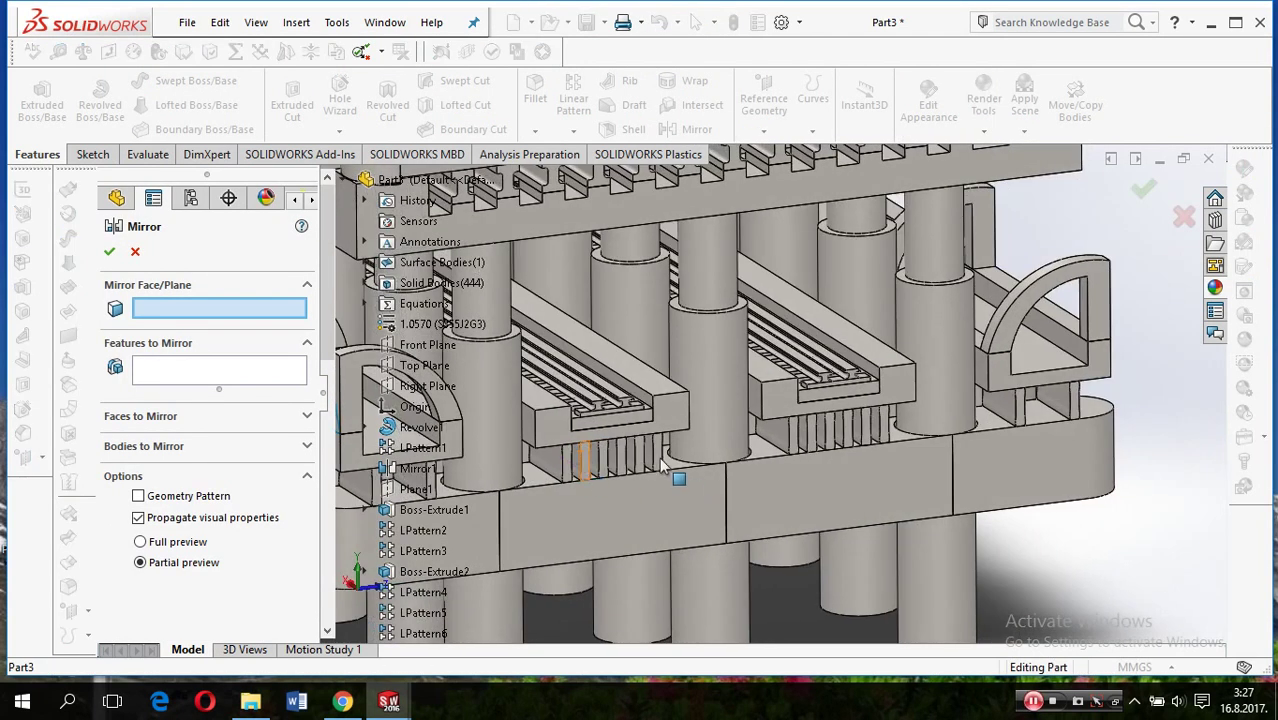
scroll(655, 462, "up", 2)
middle_click_drag(657, 462, 649, 410)
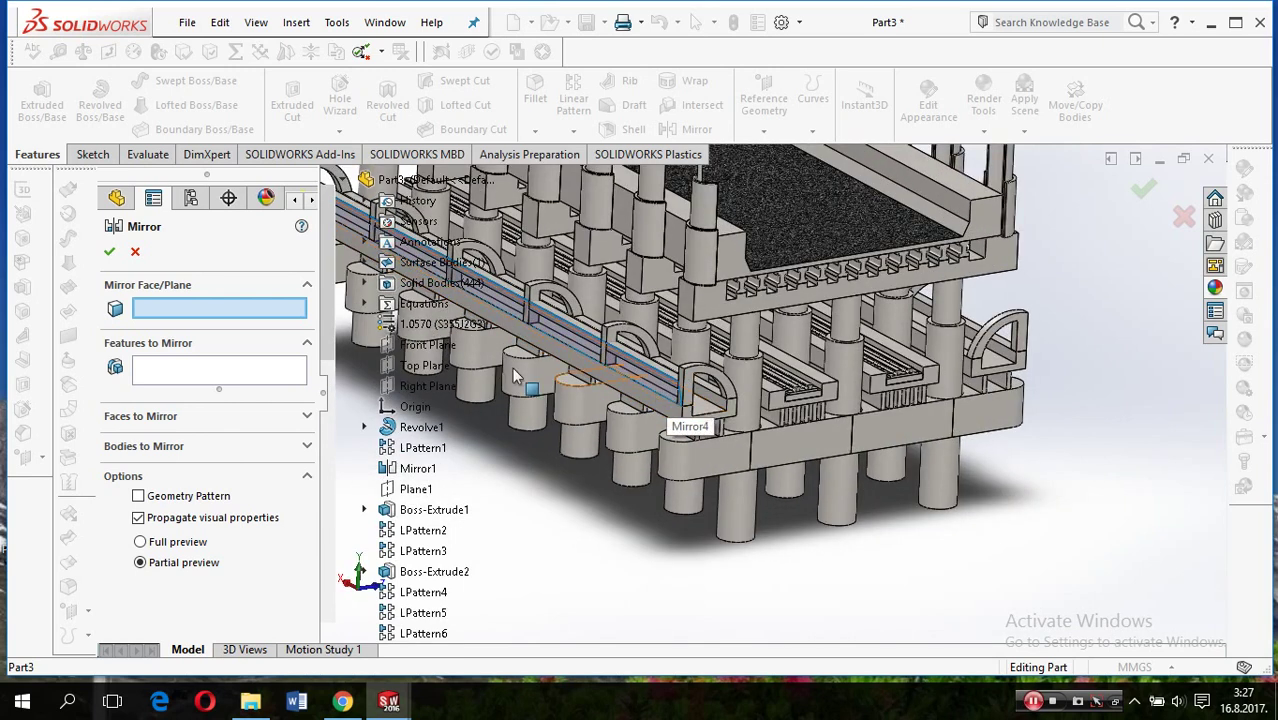
left_click(420, 366)
right_click(255, 316)
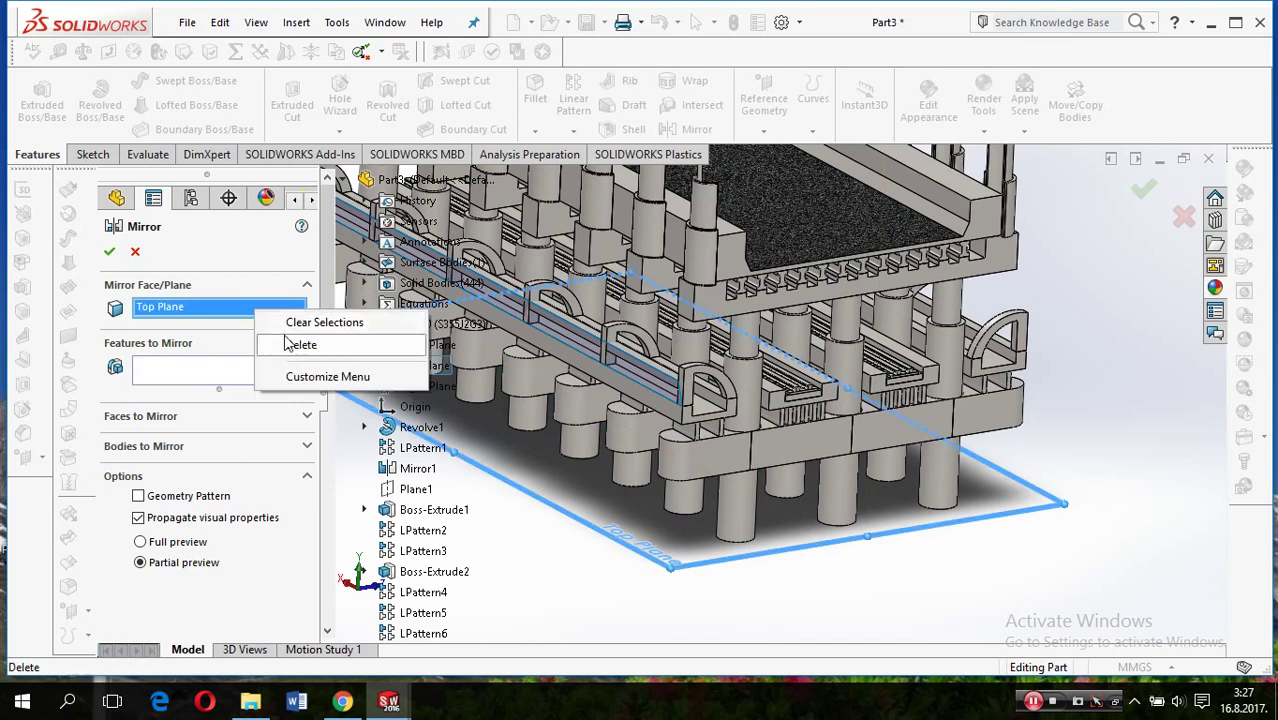
left_click(318, 321)
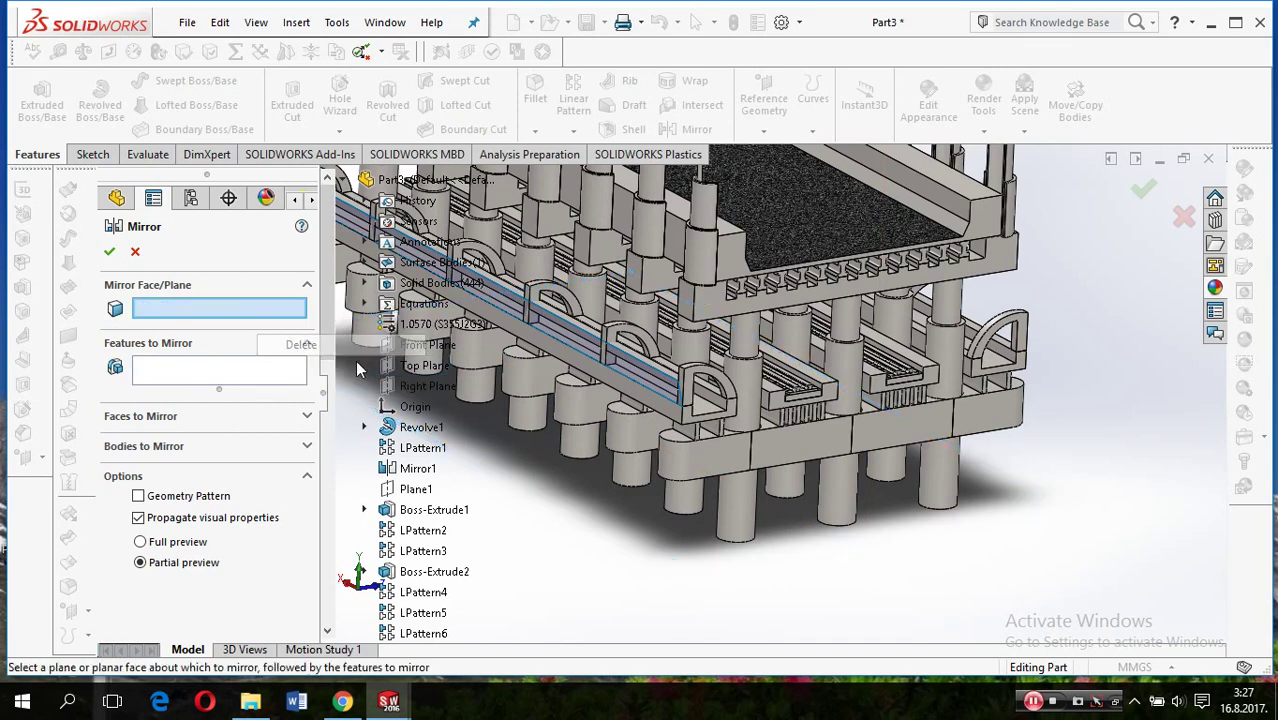
left_click(425, 345)
left_click(180, 450)
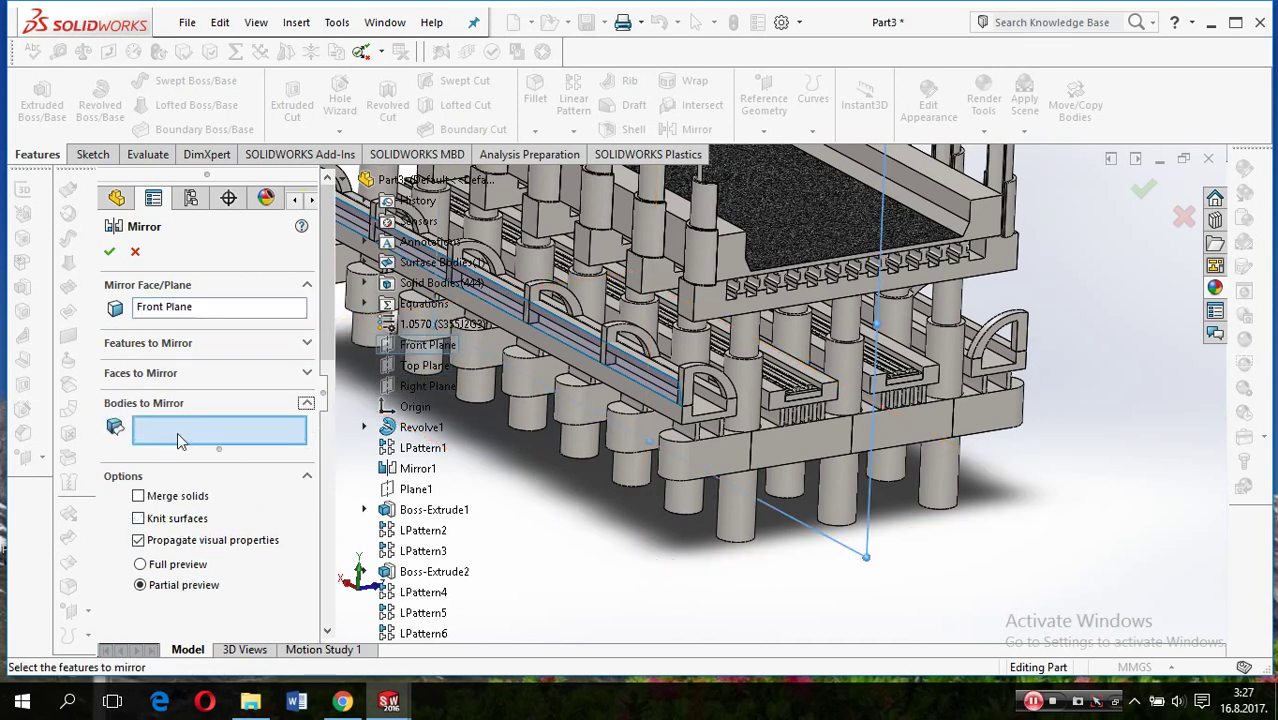
left_click(634, 370)
left_click(110, 252)
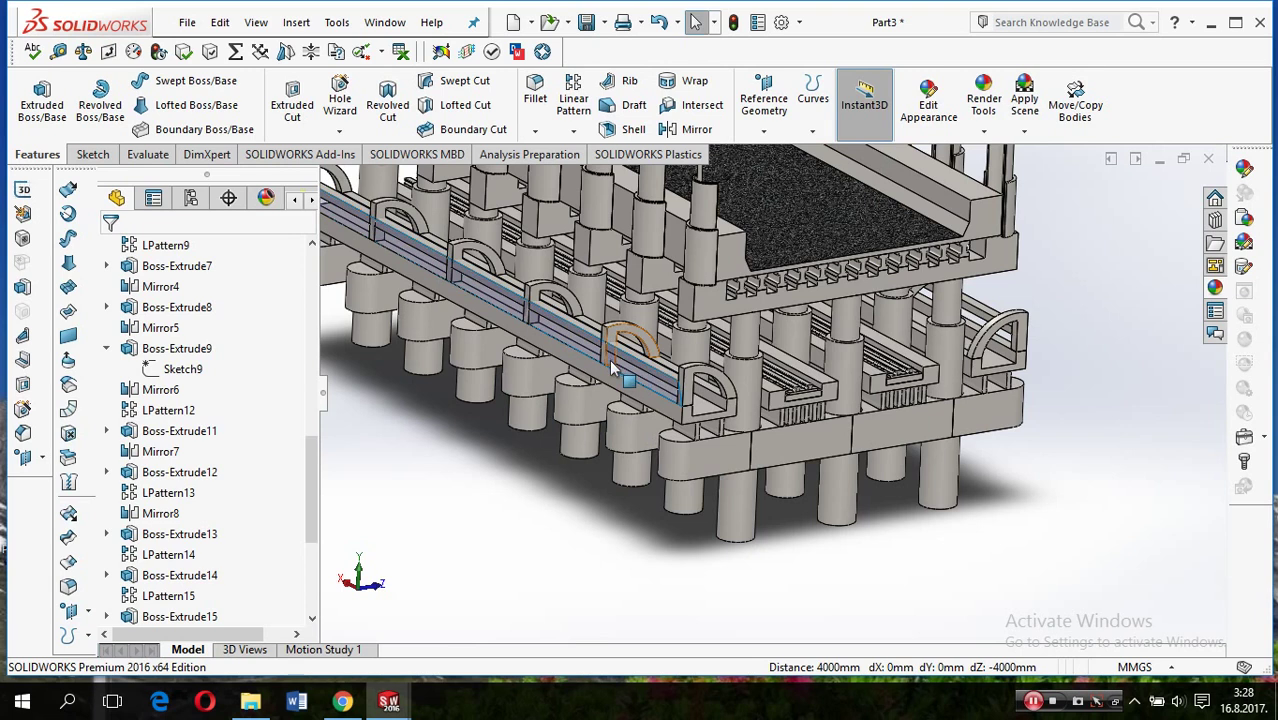
Mirror the Surface-Plane1 body across Front Plane too
left_click(690, 129)
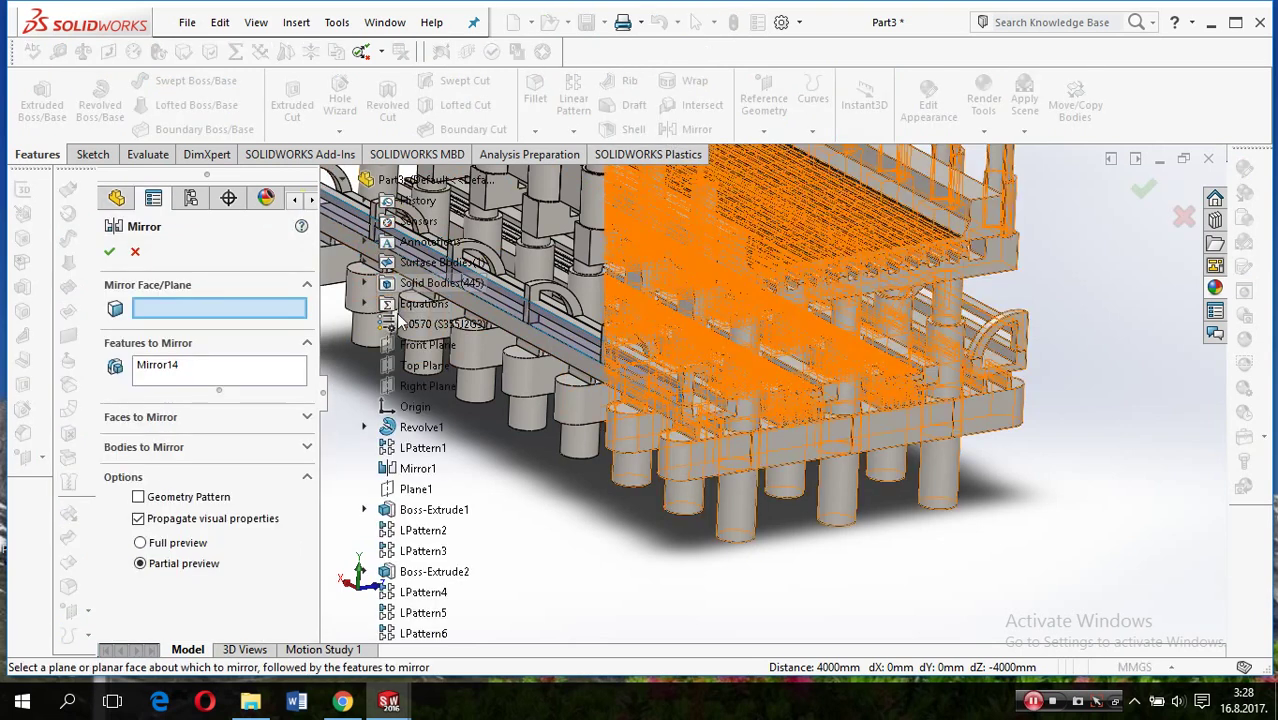
left_click(427, 345)
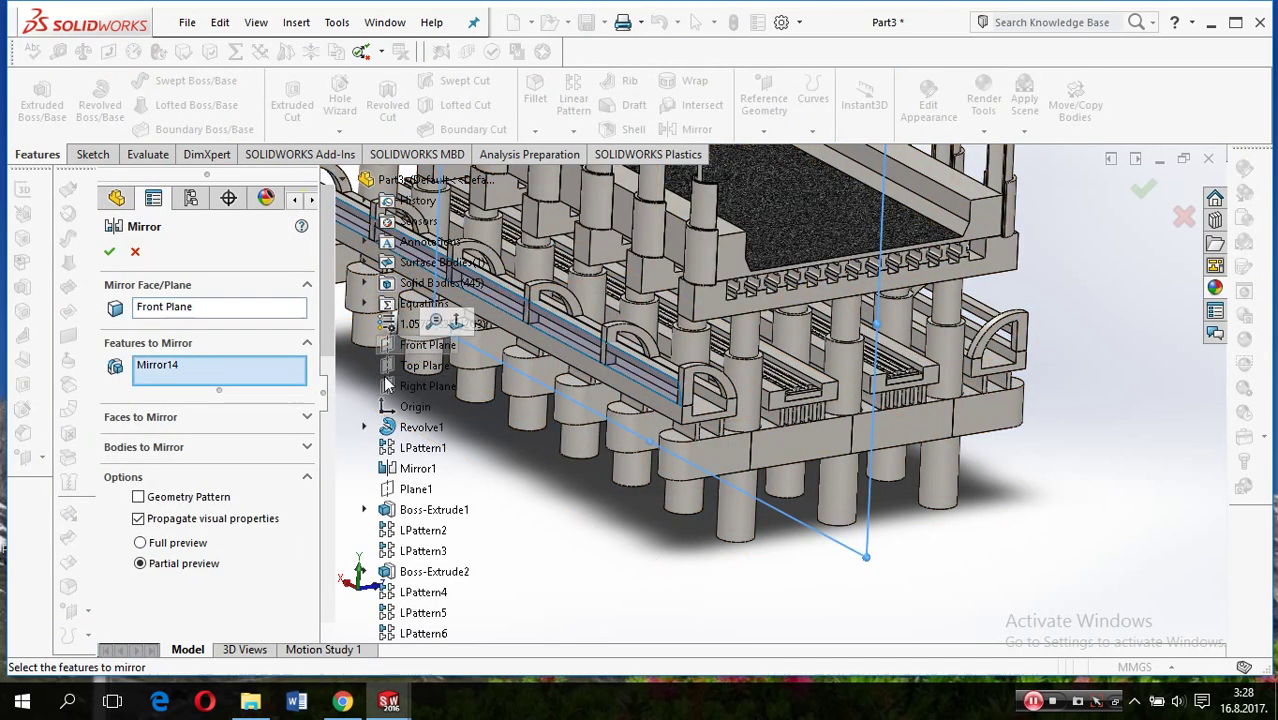
left_click(174, 450)
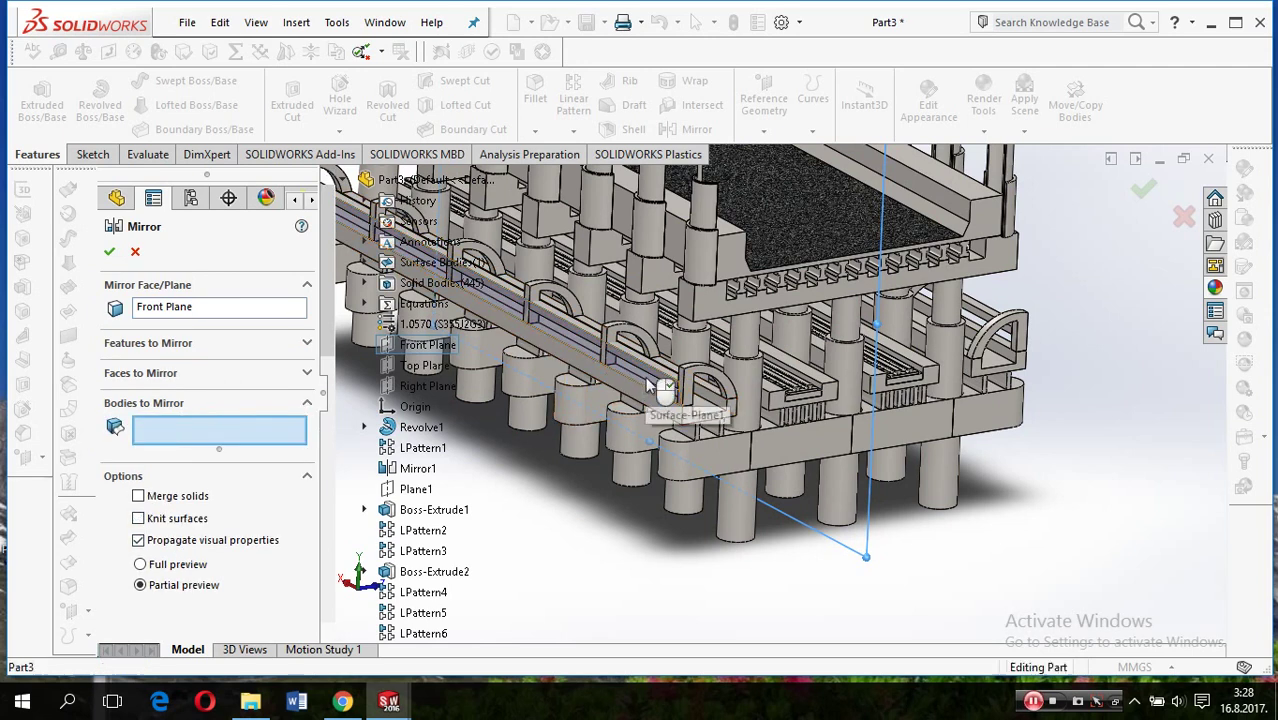
left_click(578, 373)
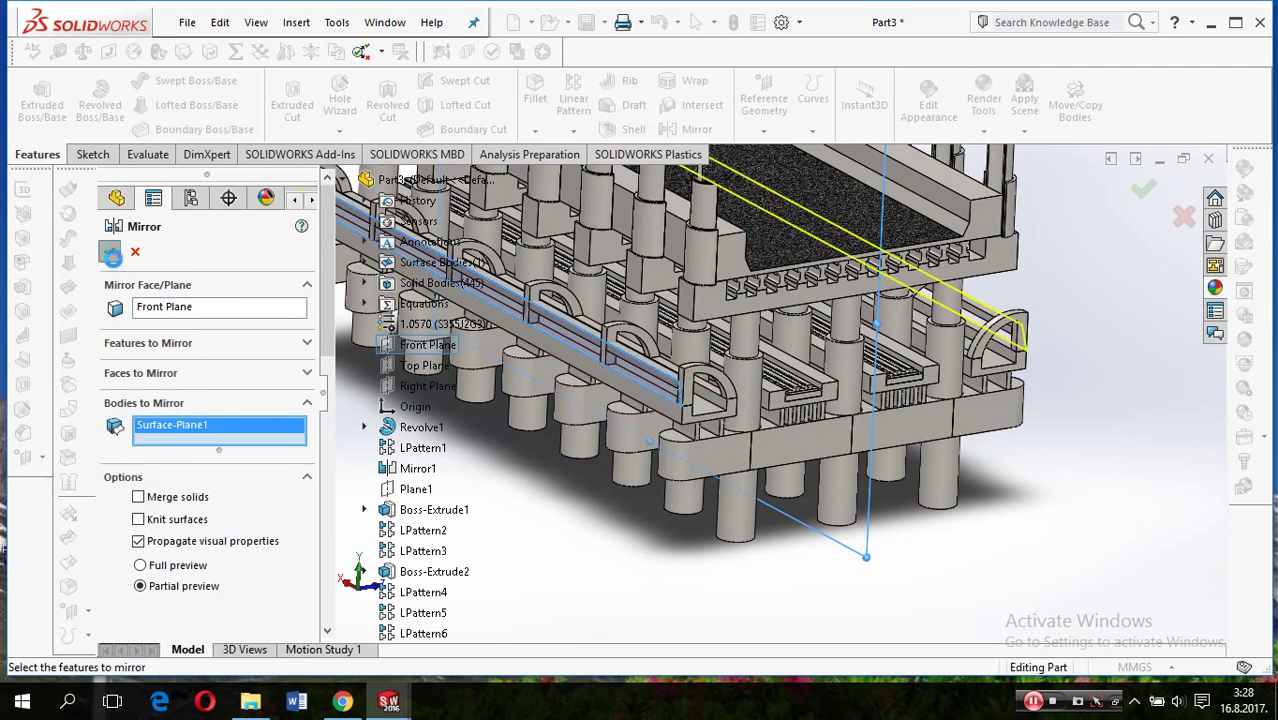
left_click(111, 254)
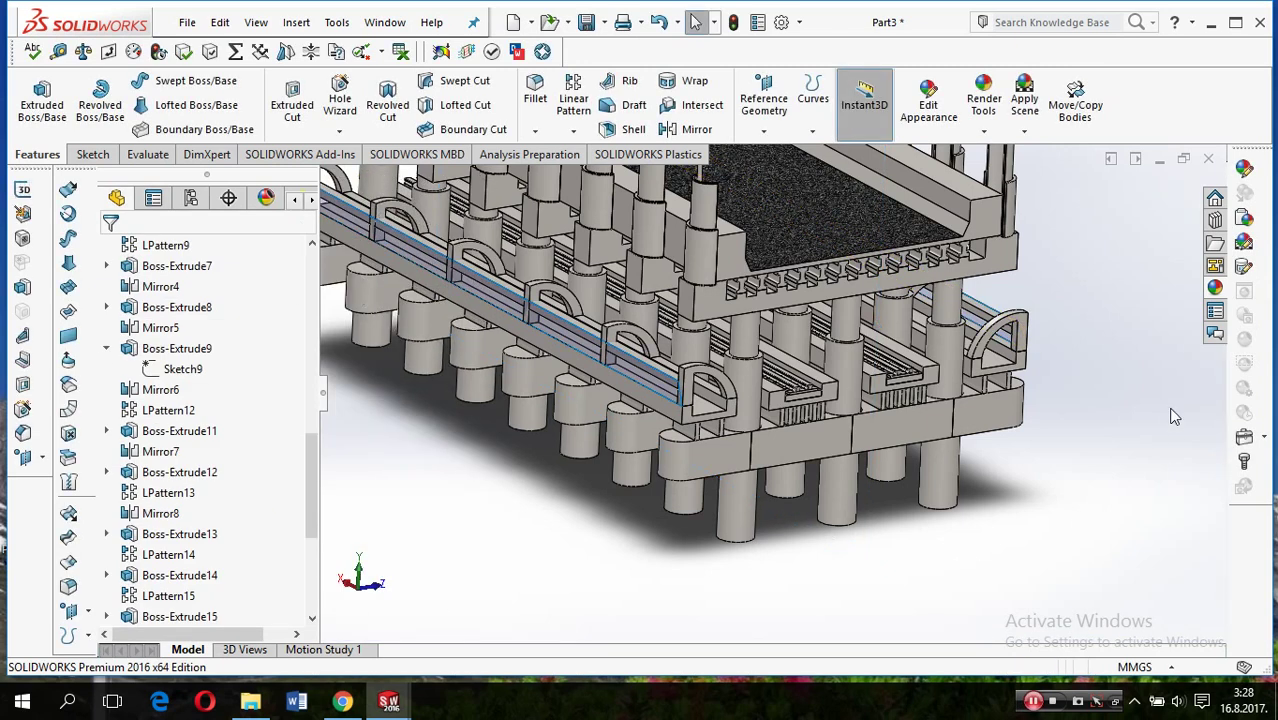
middle_click_drag(1072, 467, 1025, 427)
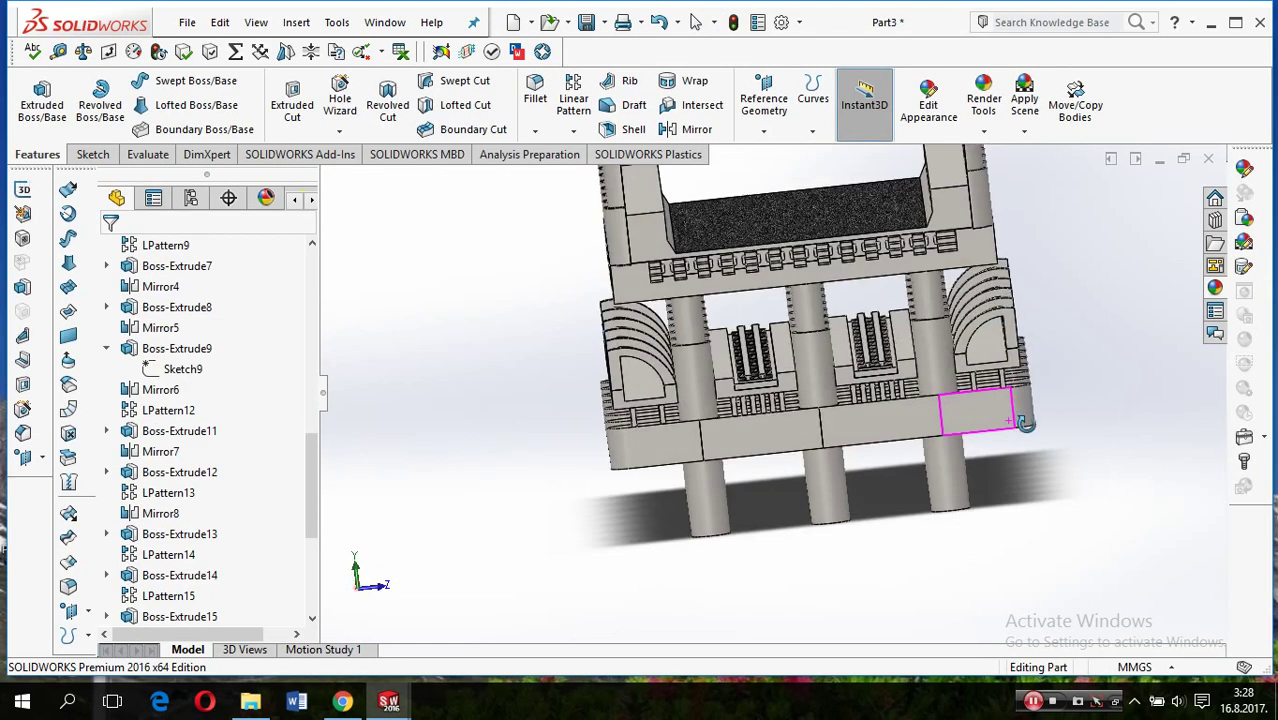
Browse to Architectural > Sandstone and drop red sandstone onto the first slot frame
scroll(1093, 370, "down", 5)
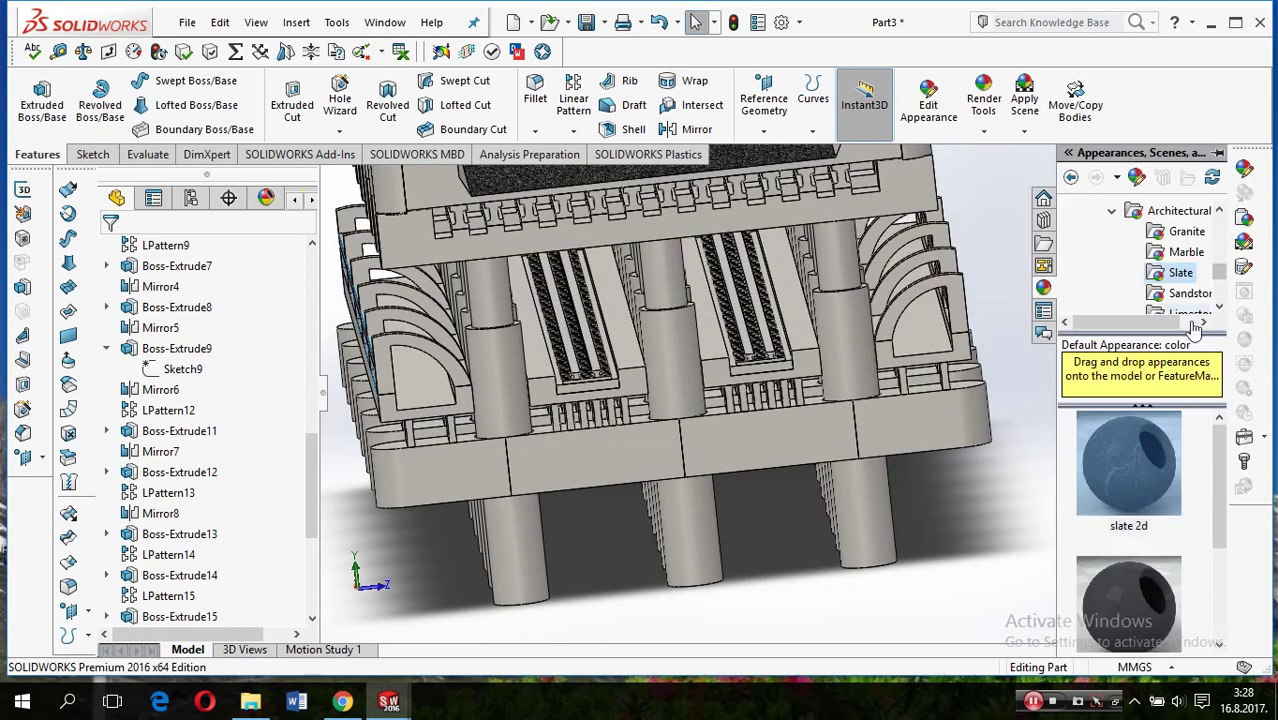
scroll(1139, 495, "down", 1)
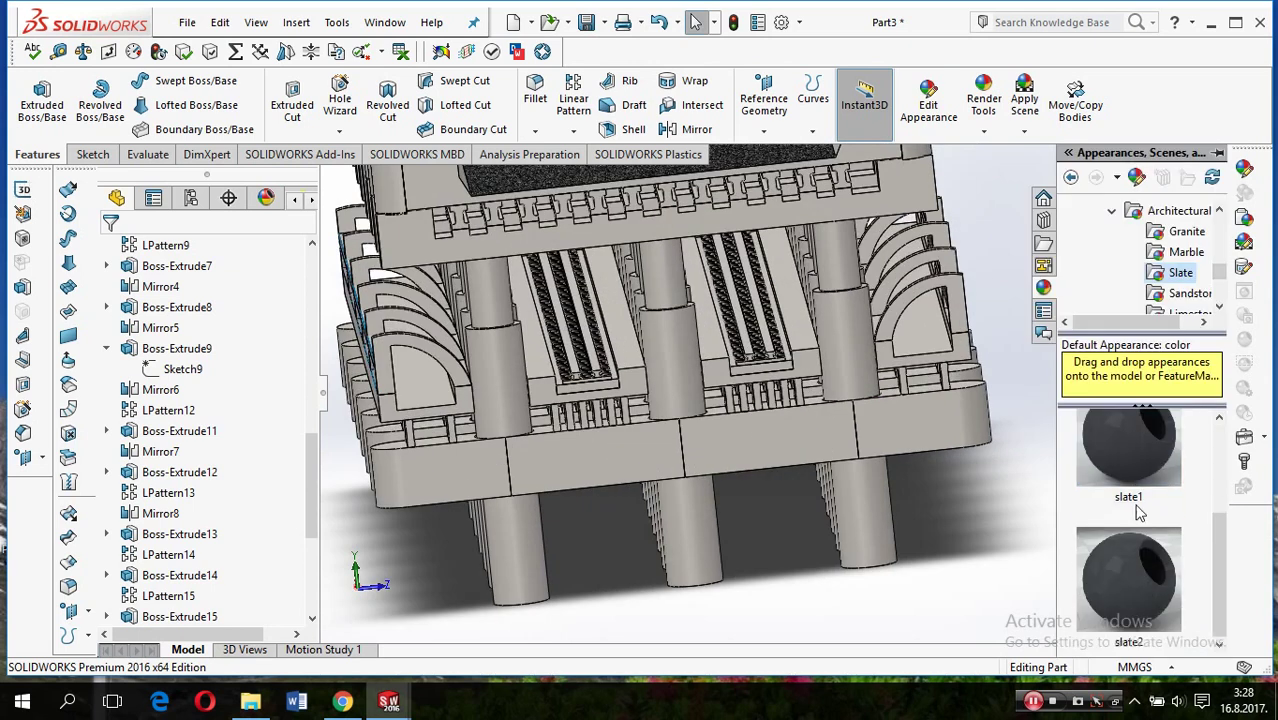
left_click(1188, 293)
scroll(1122, 530, "down", 1)
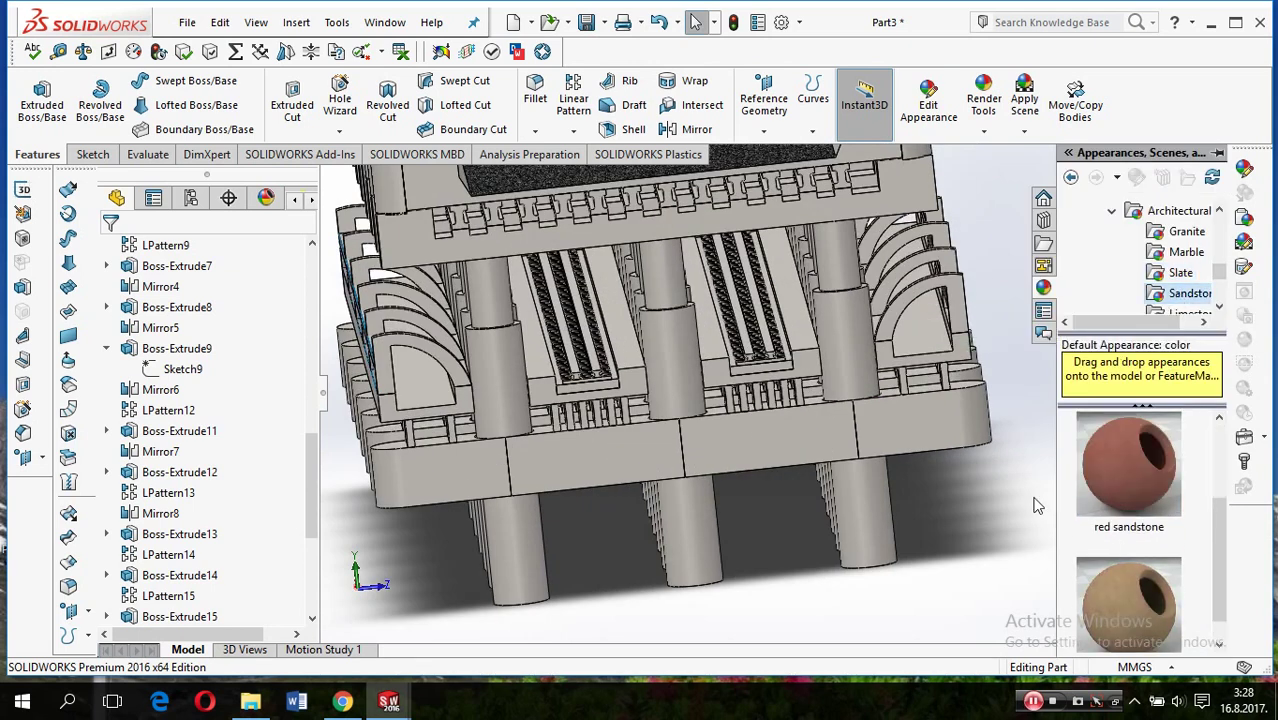
scroll(616, 428, "down", 2)
scroll(752, 418, "down", 2)
left_click_drag(1128, 465, 594, 354)
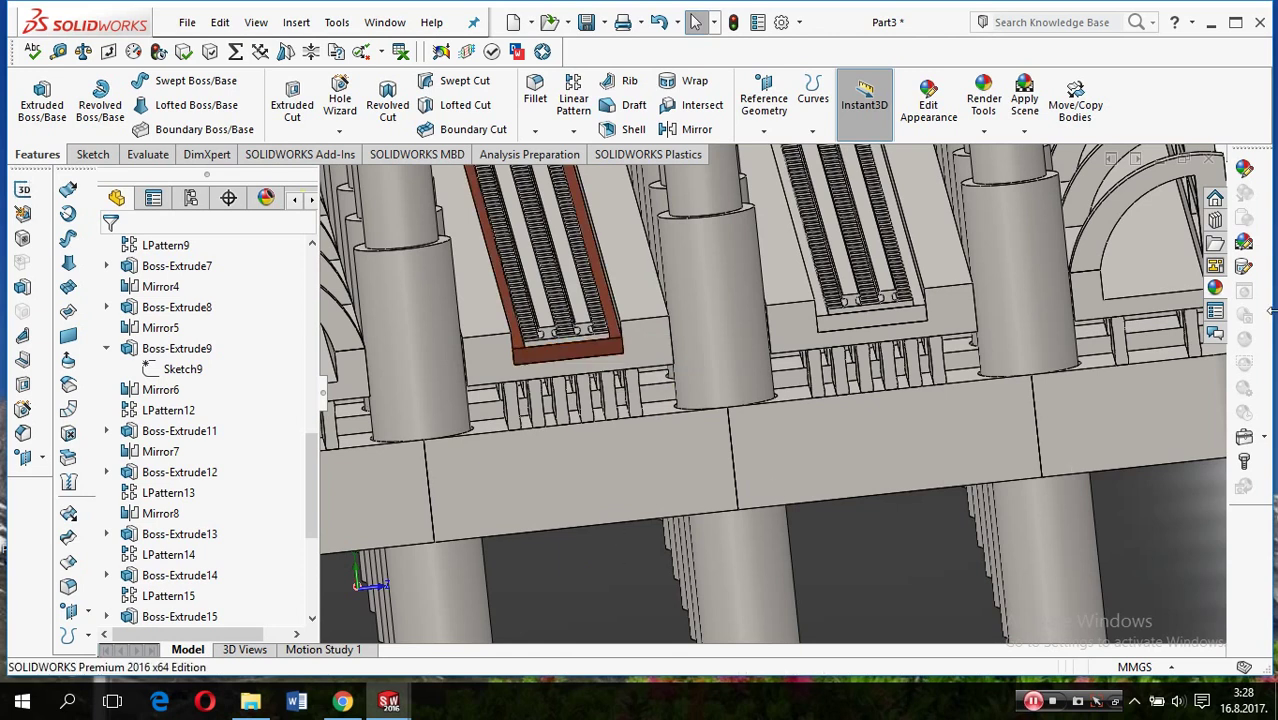
Apply red sandstone to the whole Mirror5 slot frame and another model edge
left_click(1214, 288)
mouse_move(1160, 495)
left_mouse_down()
mouse_move(906, 346)
mouse_move(900, 315)
left_mouse_up()
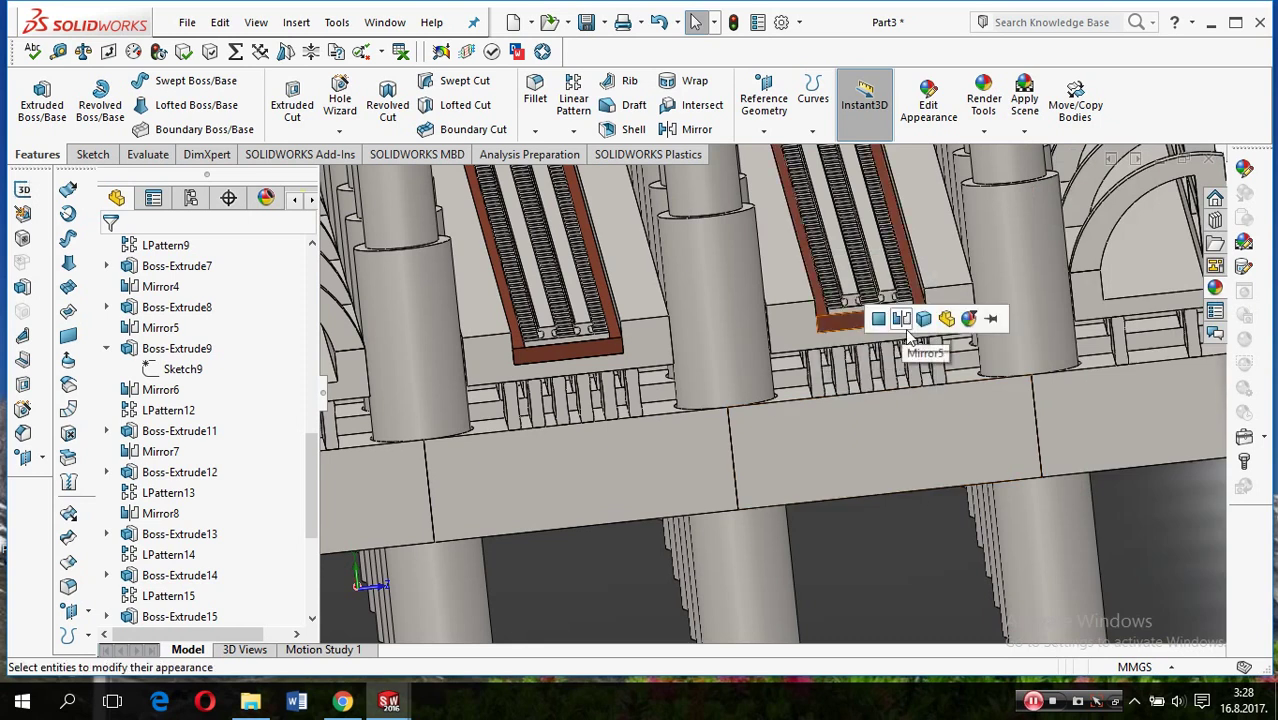
left_click(898, 320)
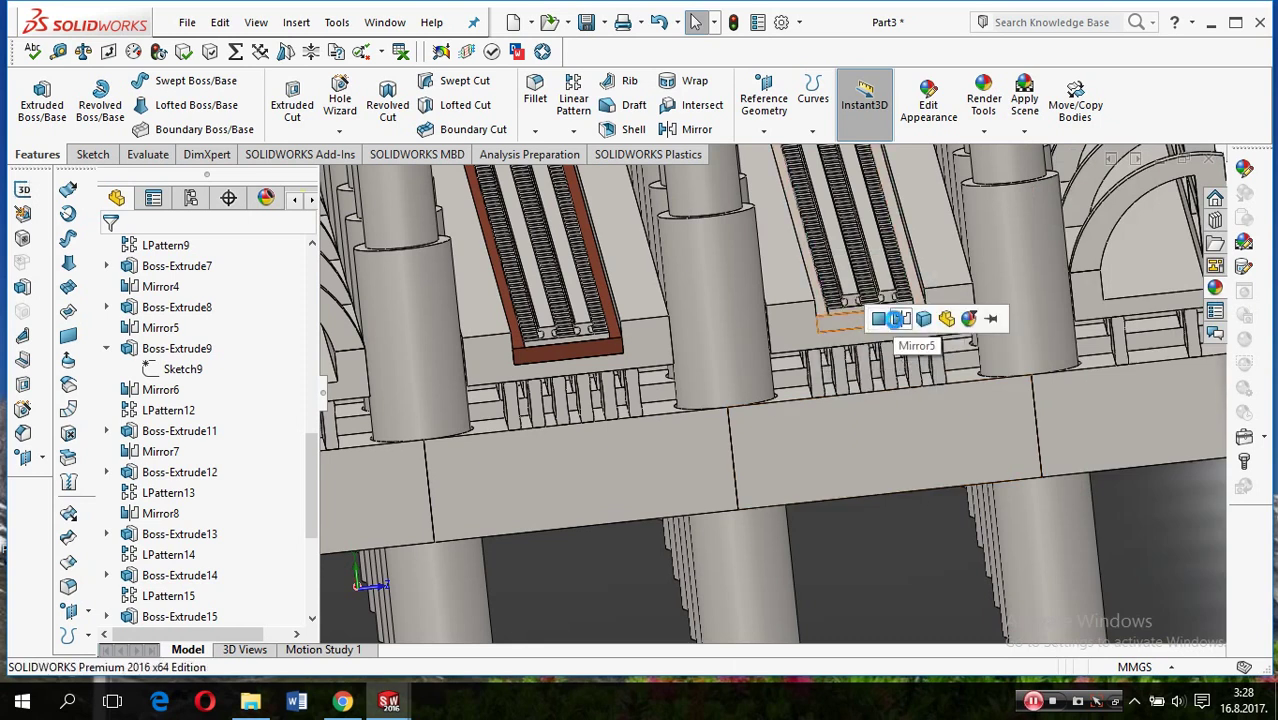
left_click(898, 320)
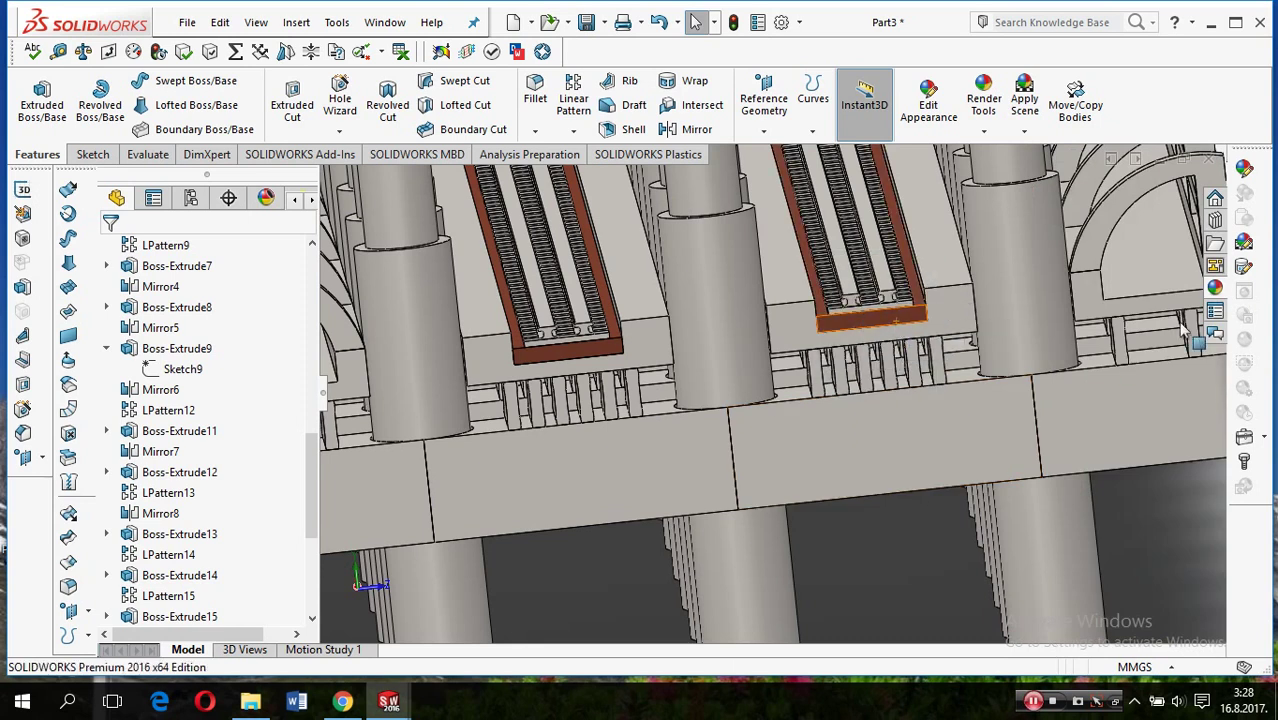
left_click(1214, 288)
mouse_move(1090, 485)
left_mouse_down()
mouse_move(901, 304)
mouse_move(880, 435)
left_mouse_up()
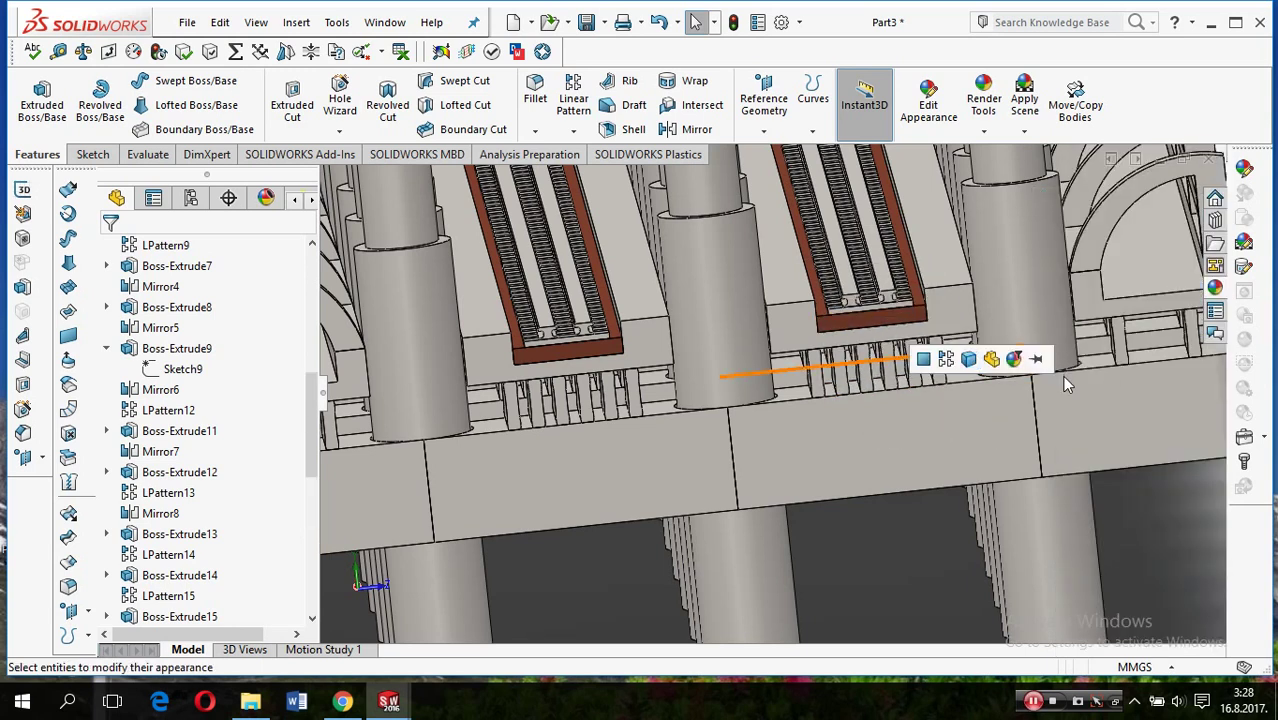
left_click(1214, 288)
Browse from Solid color to Organic > Wood, looking through Beech, Maple, Cherry, Birch and Ash
scroll(1180, 258, "up", 2)
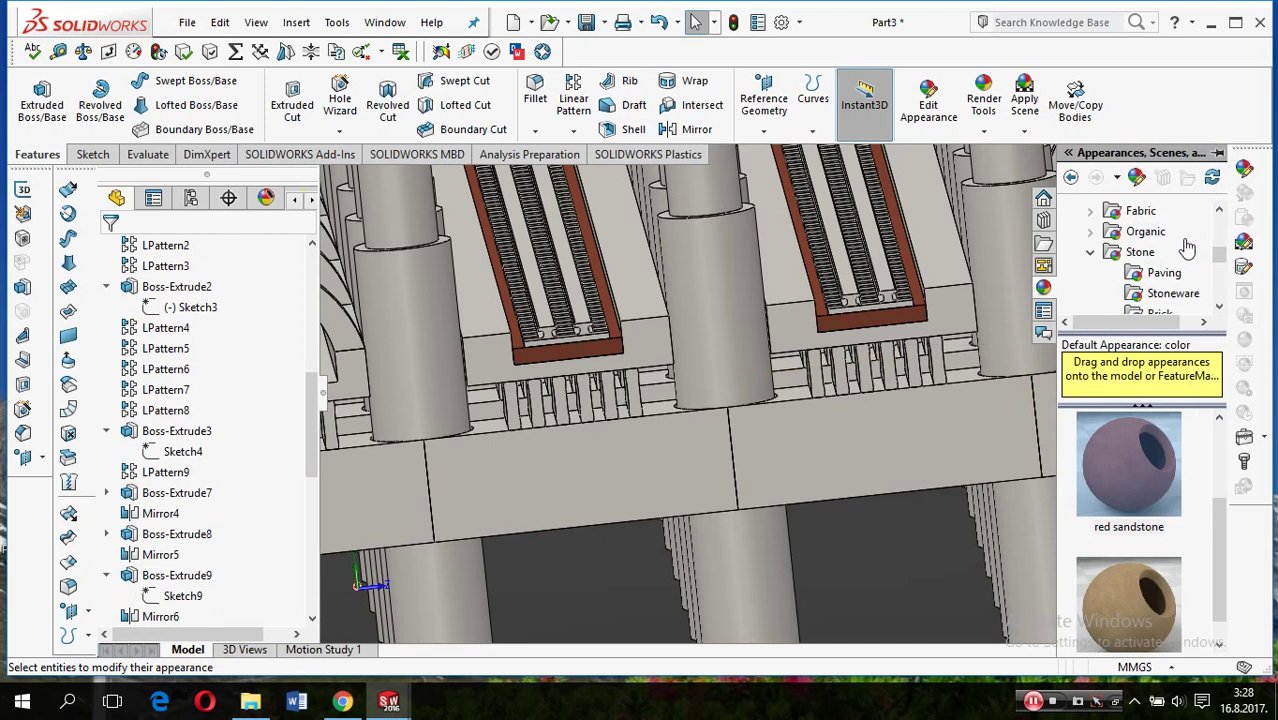
scroll(1180, 258, "up", 2)
scroll(1143, 285, "up", 1)
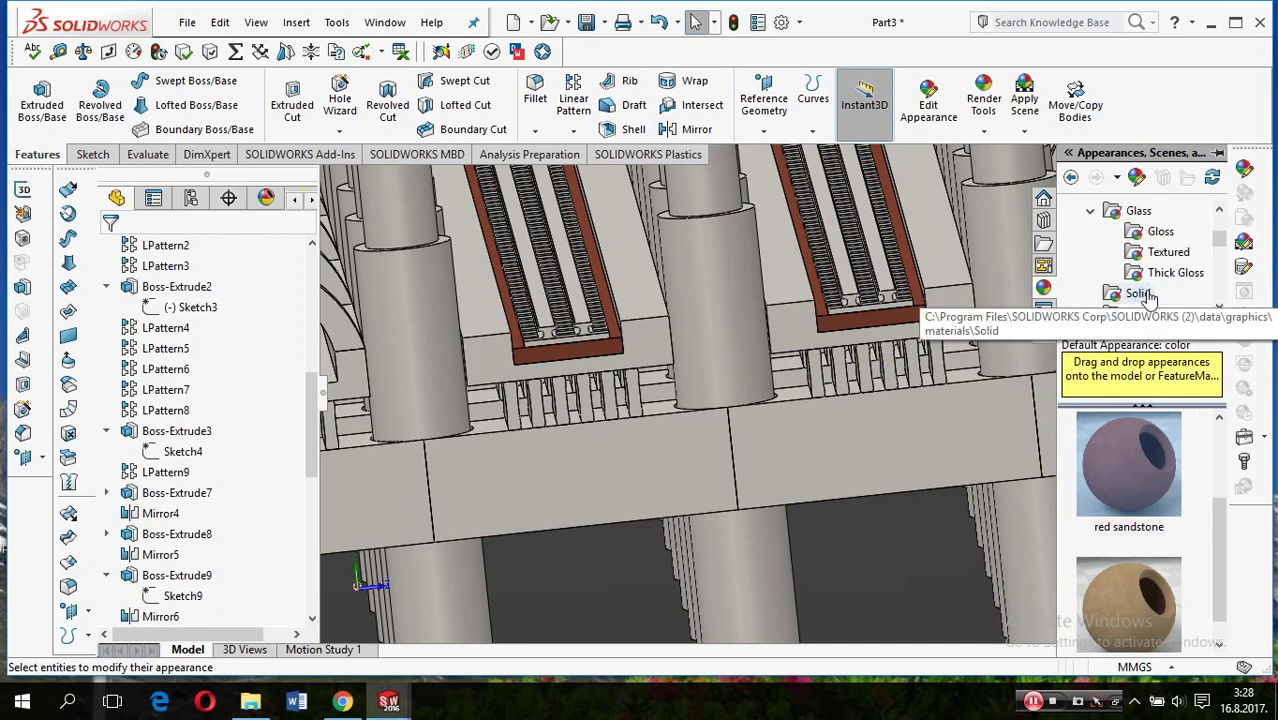
left_click(1148, 298)
scroll(1150, 300, "down", 1)
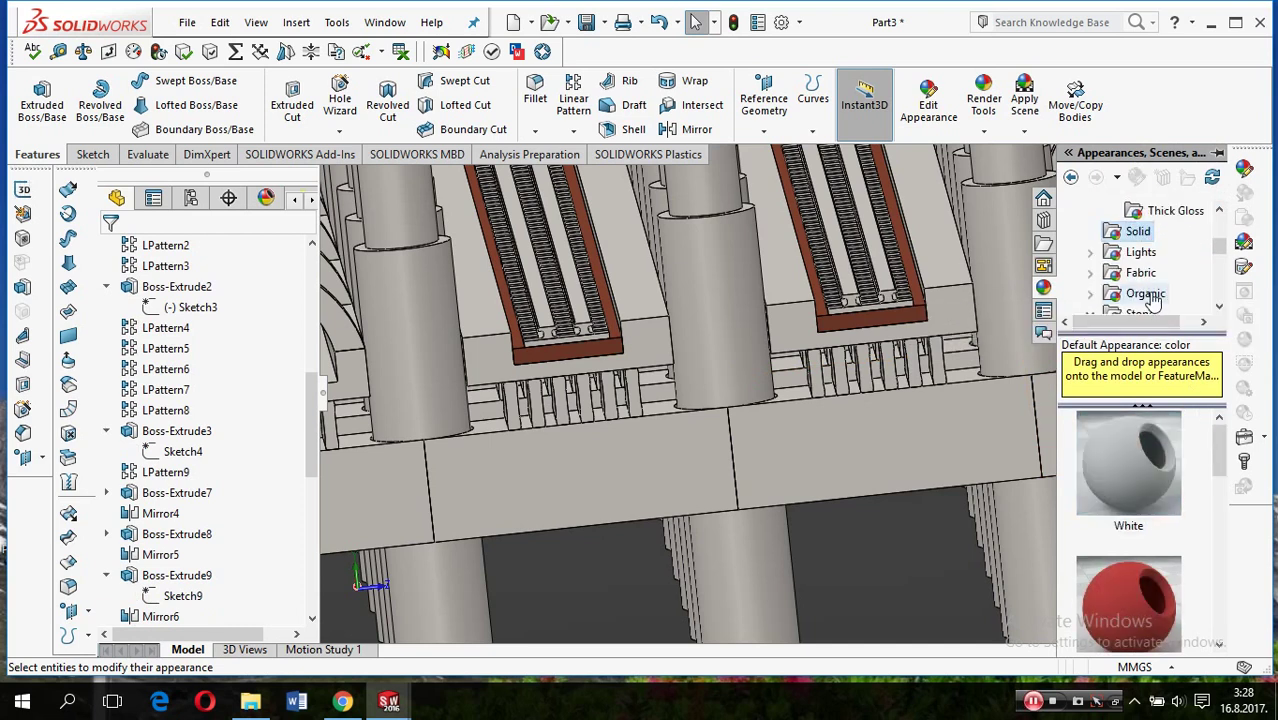
left_click(1119, 296)
left_click(1095, 293)
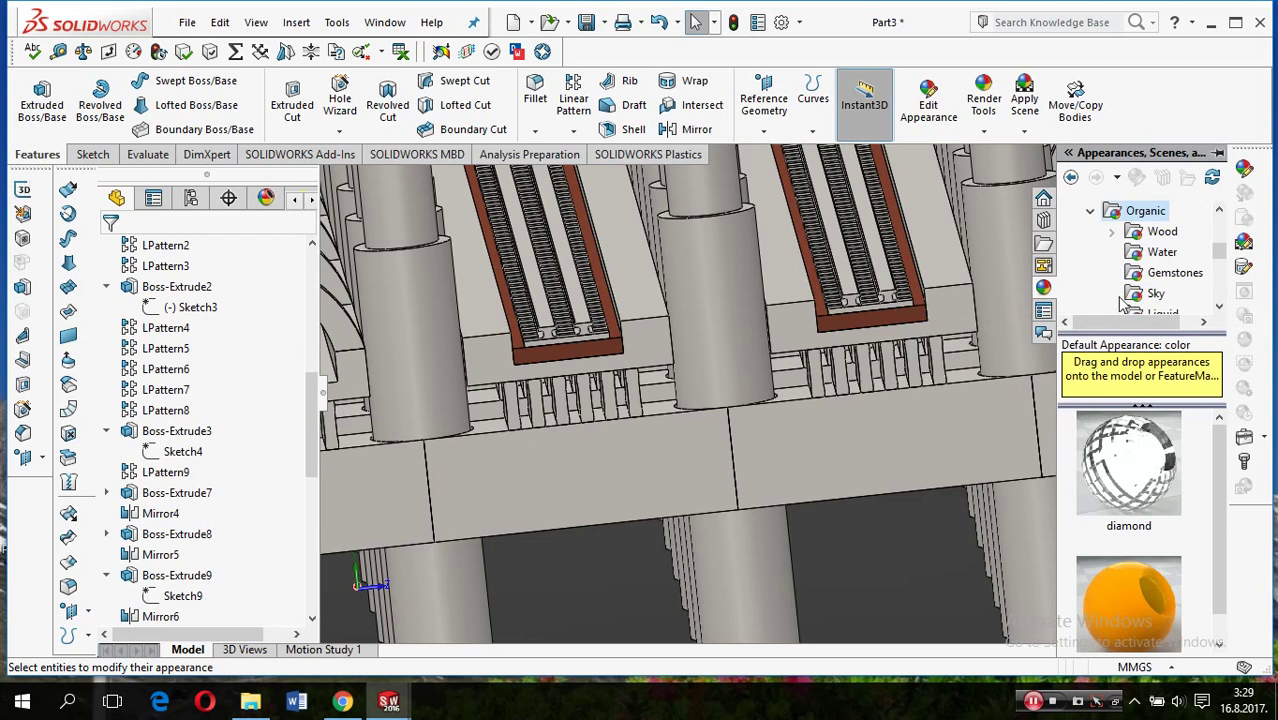
double_click(1160, 233)
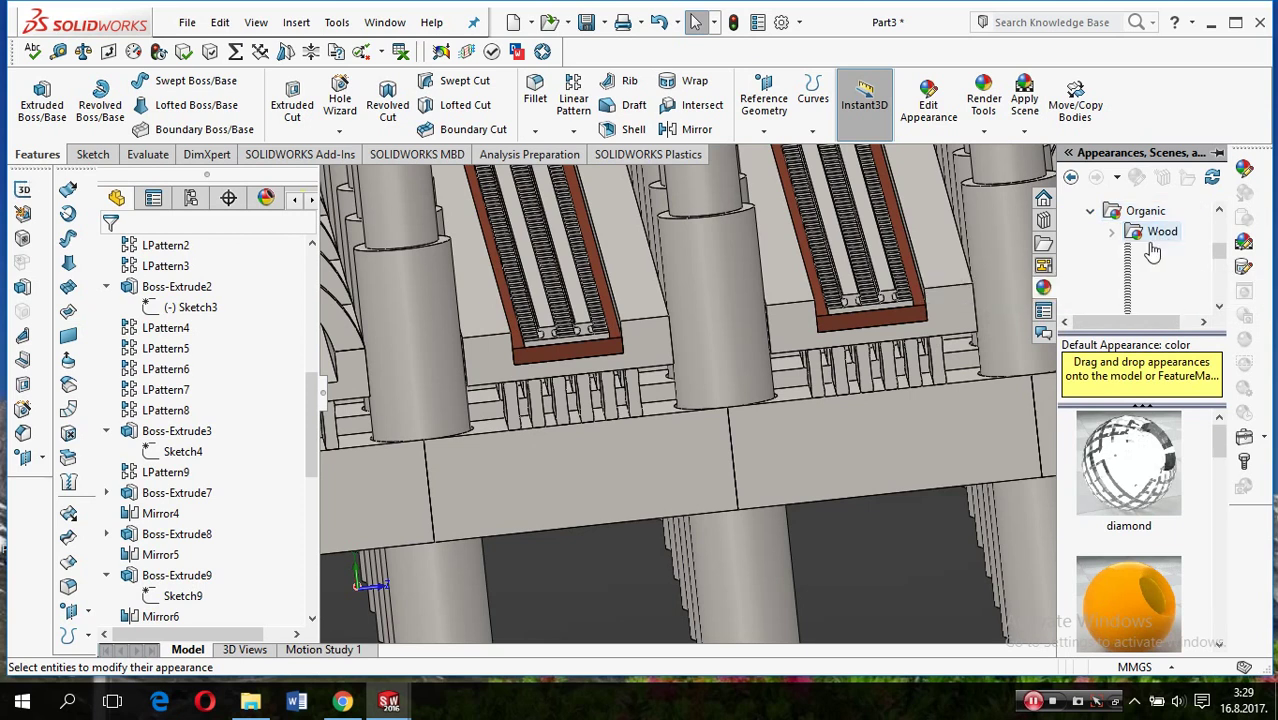
left_click(1172, 256)
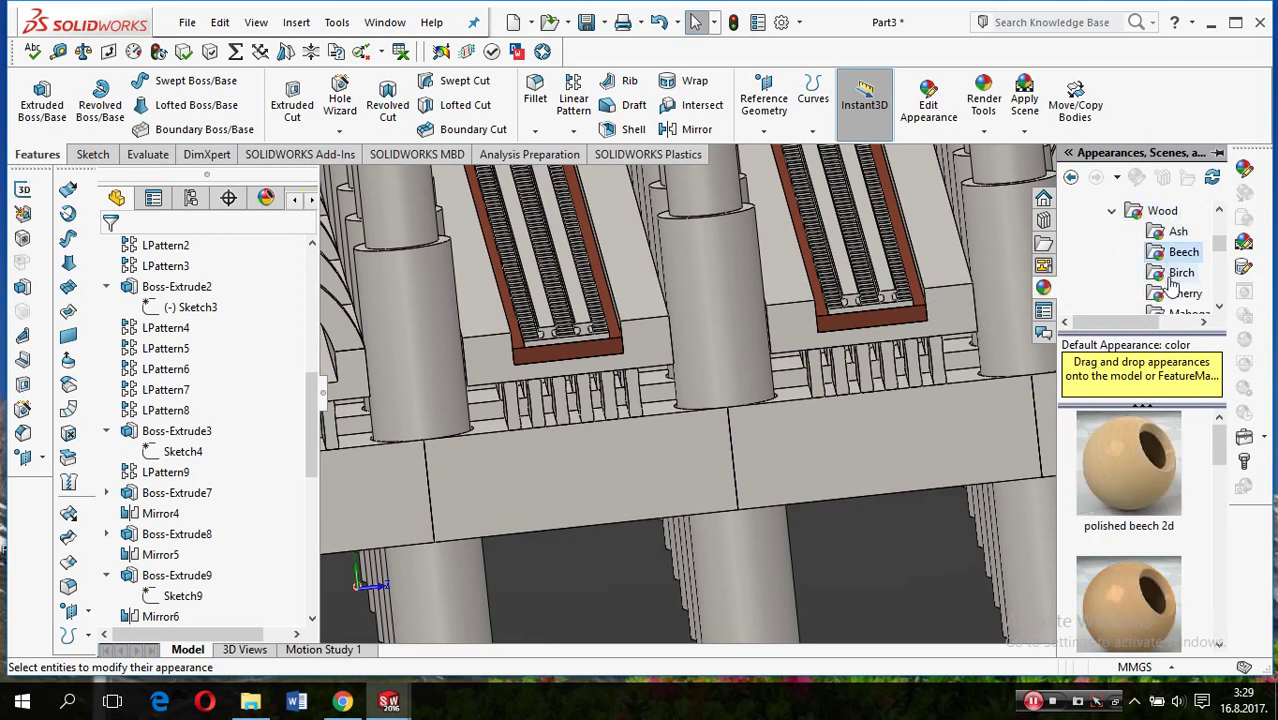
scroll(1172, 285, "down", 1)
left_click(1183, 272)
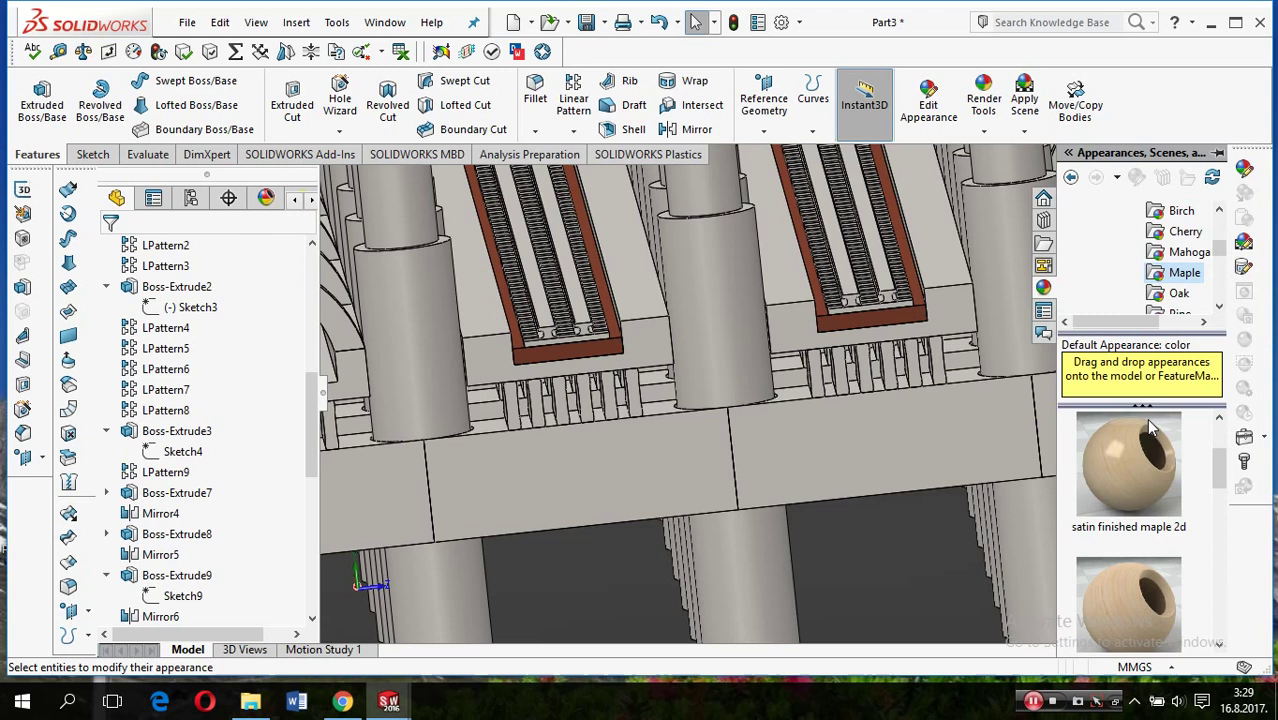
left_click(1182, 232)
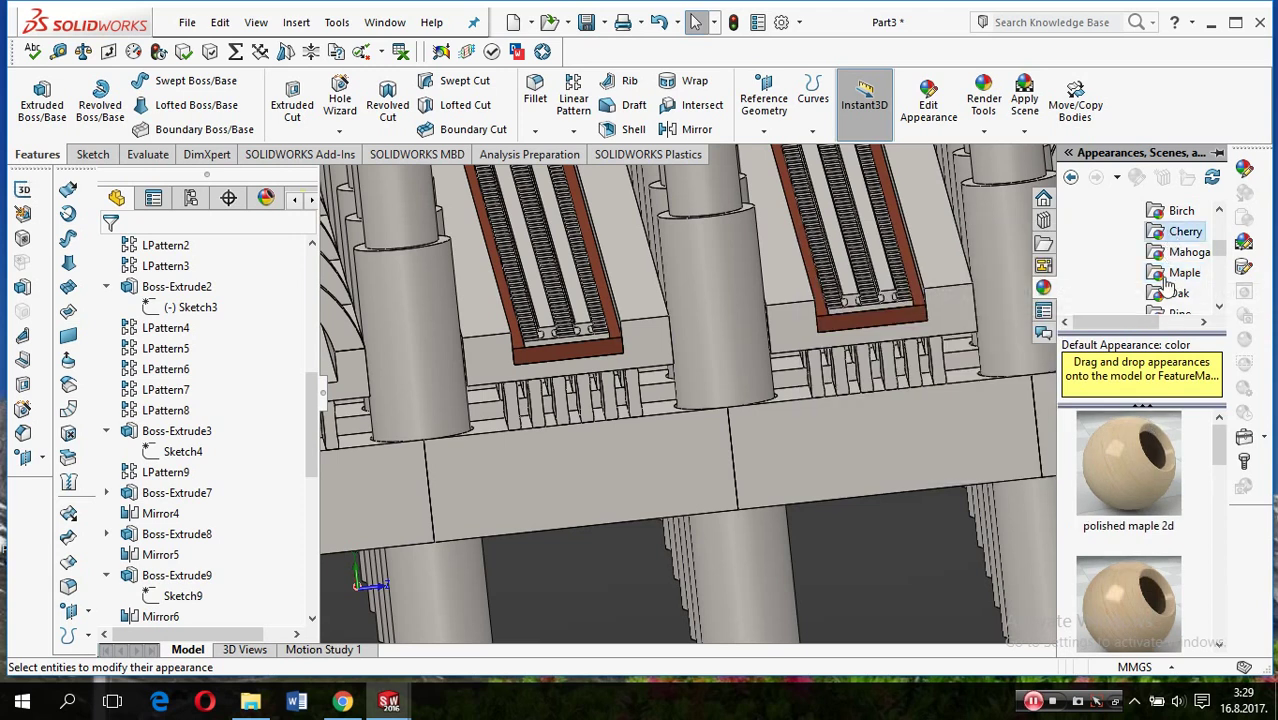
left_click(1181, 213)
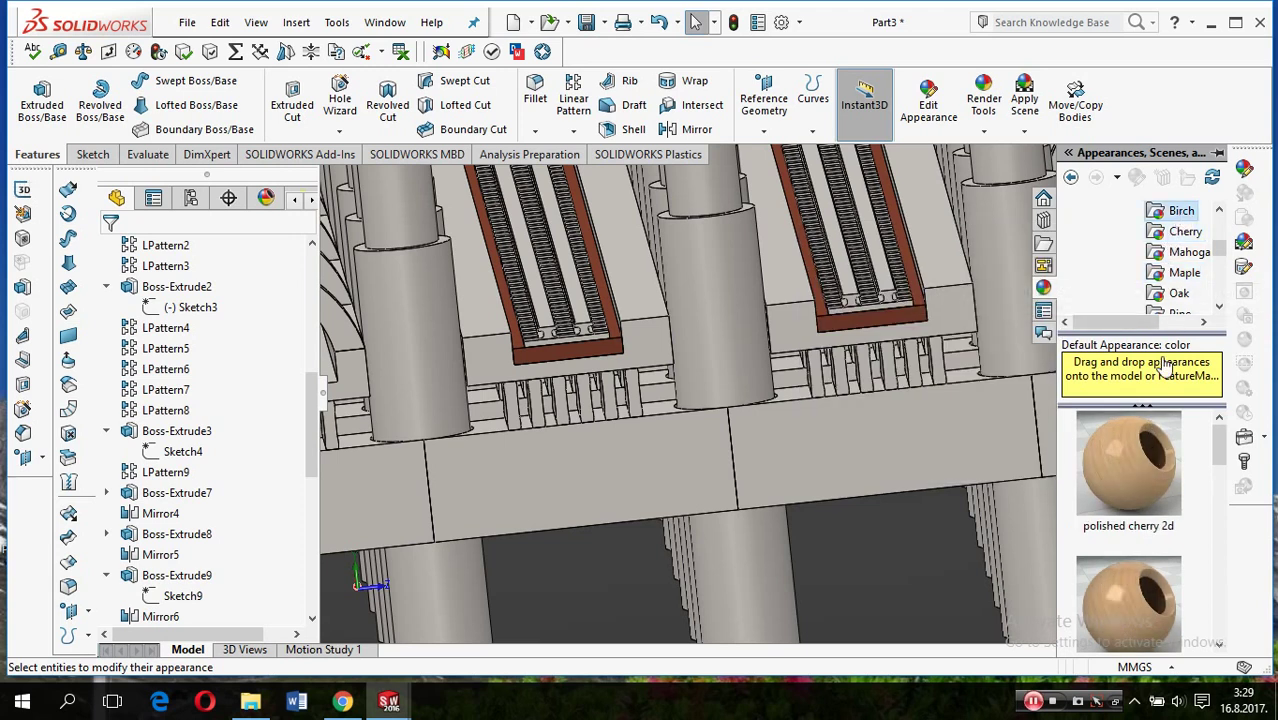
scroll(1175, 222, "up", 1)
left_click(1170, 236)
scroll(1158, 477, "down", 3)
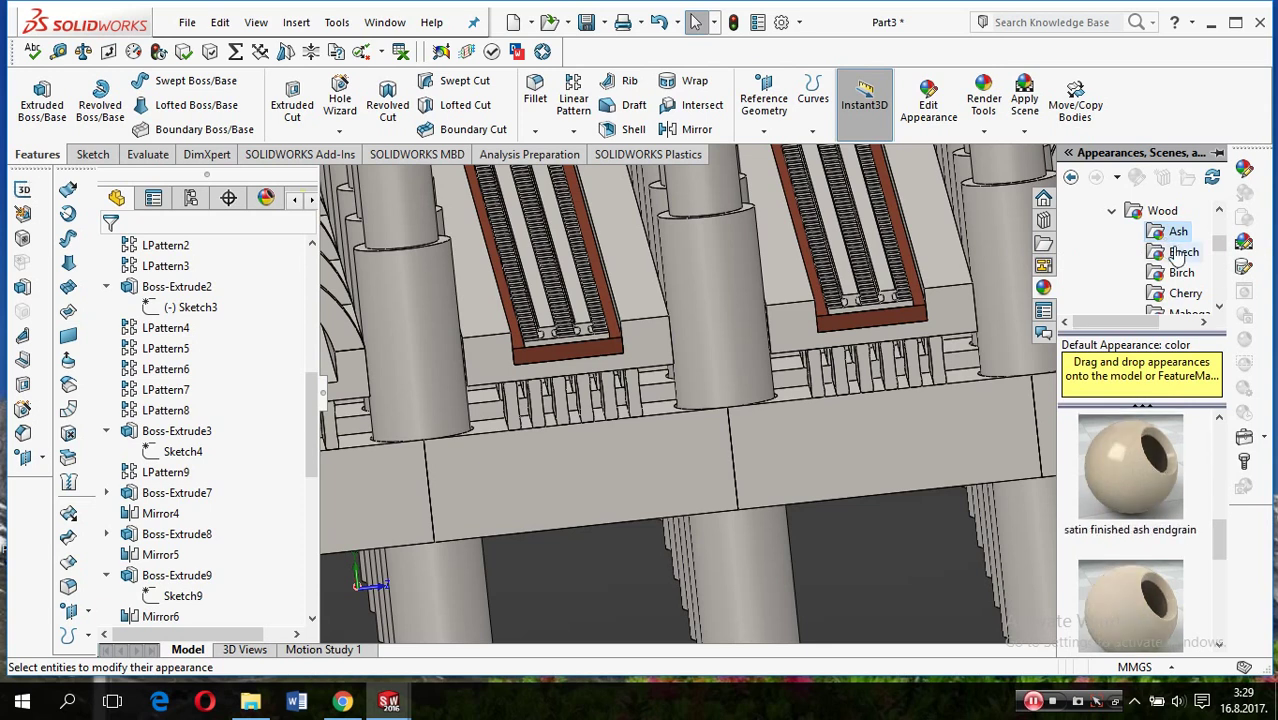
left_click(1183, 252)
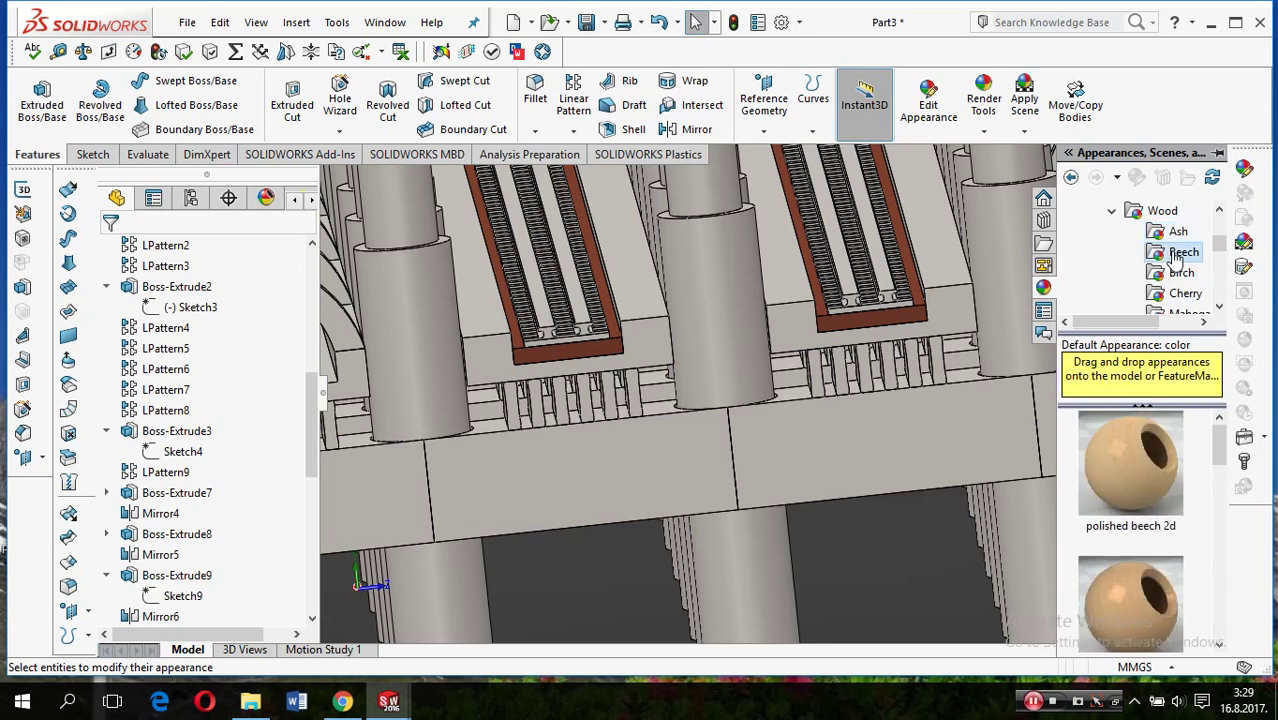
Find the Rosewood set and drag polished rosewood 2d onto the base block's right face
scroll(1153, 447, "down", 2)
scroll(1153, 447, "down", 2)
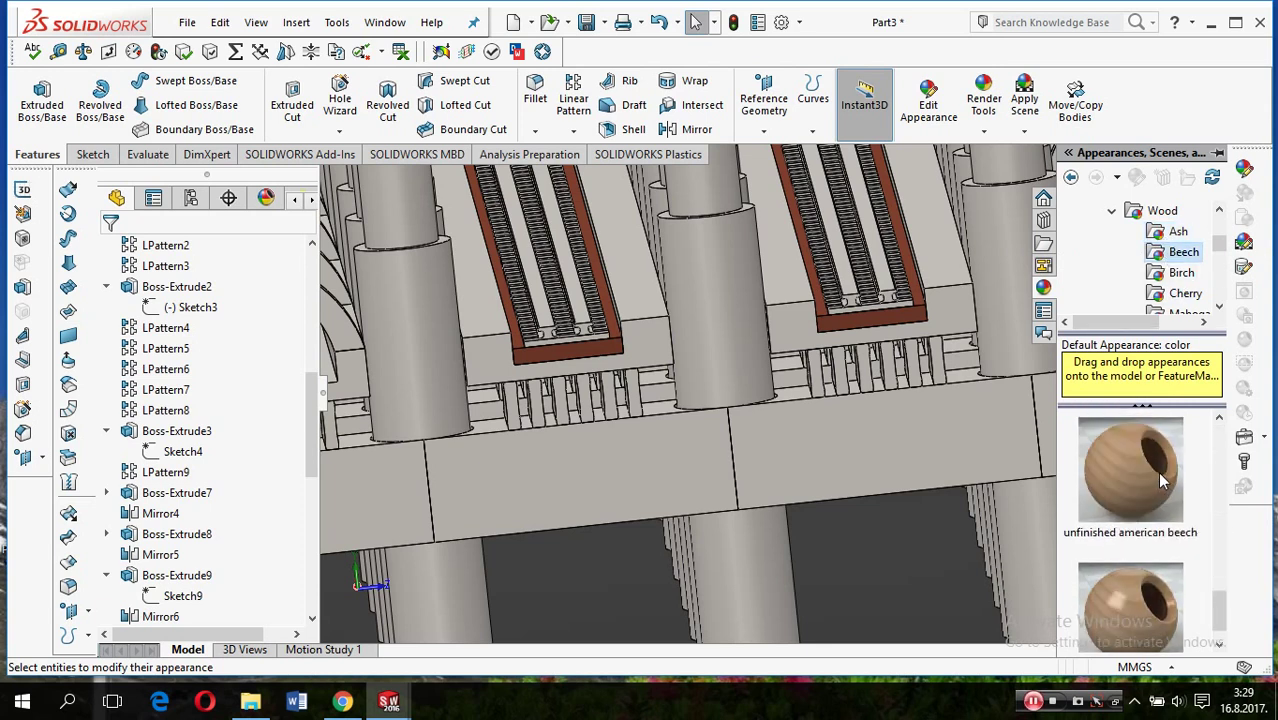
scroll(1180, 290, "down", 4)
scroll(1180, 290, "down", 2)
scroll(1180, 285, "up", 1)
left_click(1185, 273)
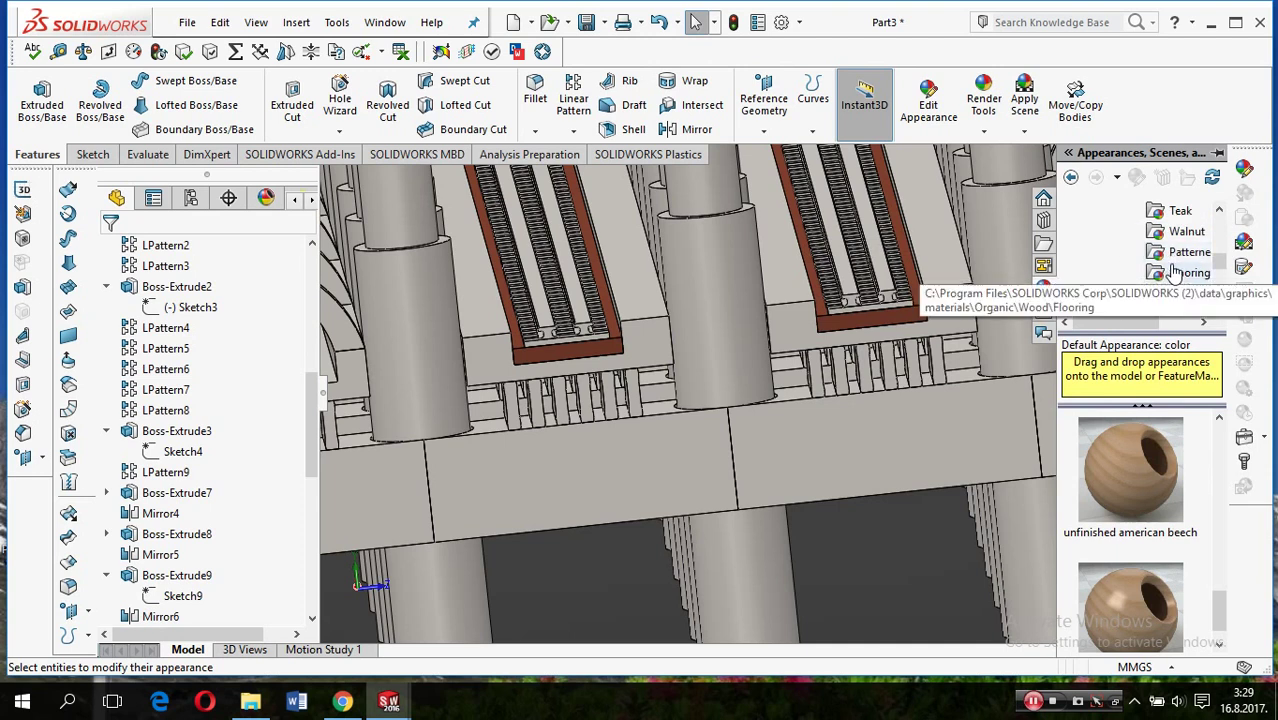
scroll(1169, 490, "down", 3)
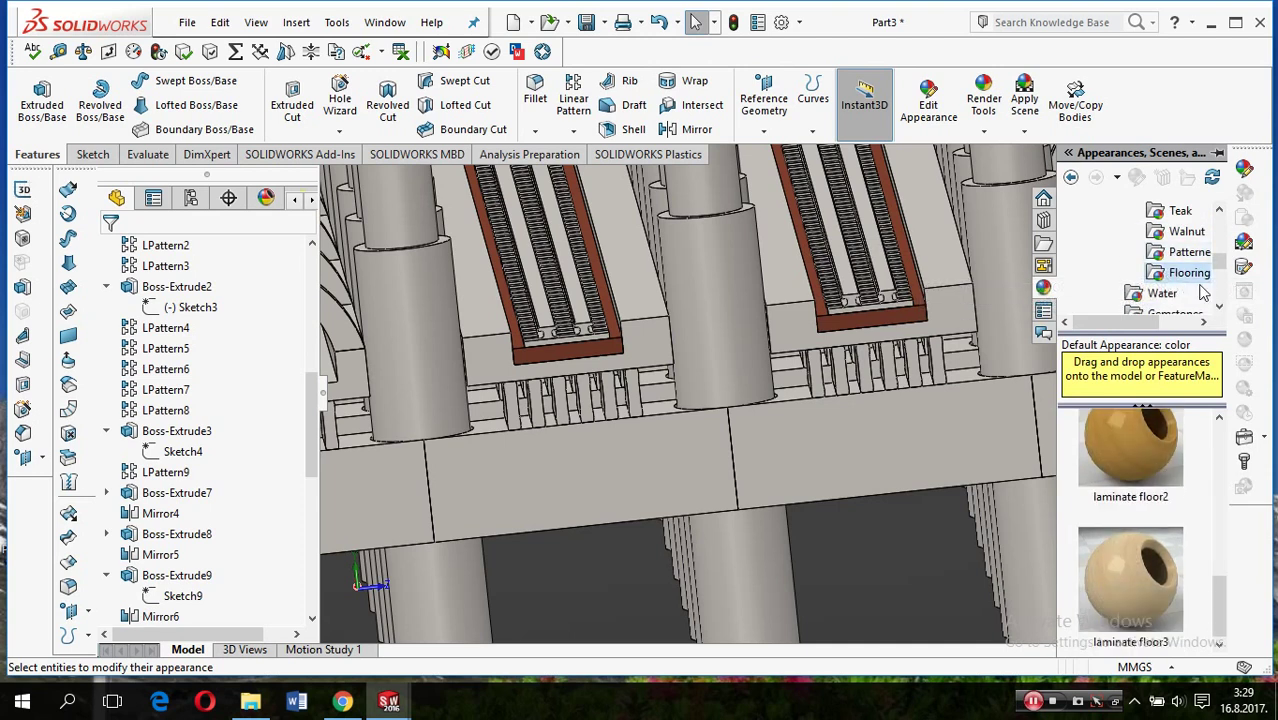
left_click(1190, 252)
left_click(1188, 231)
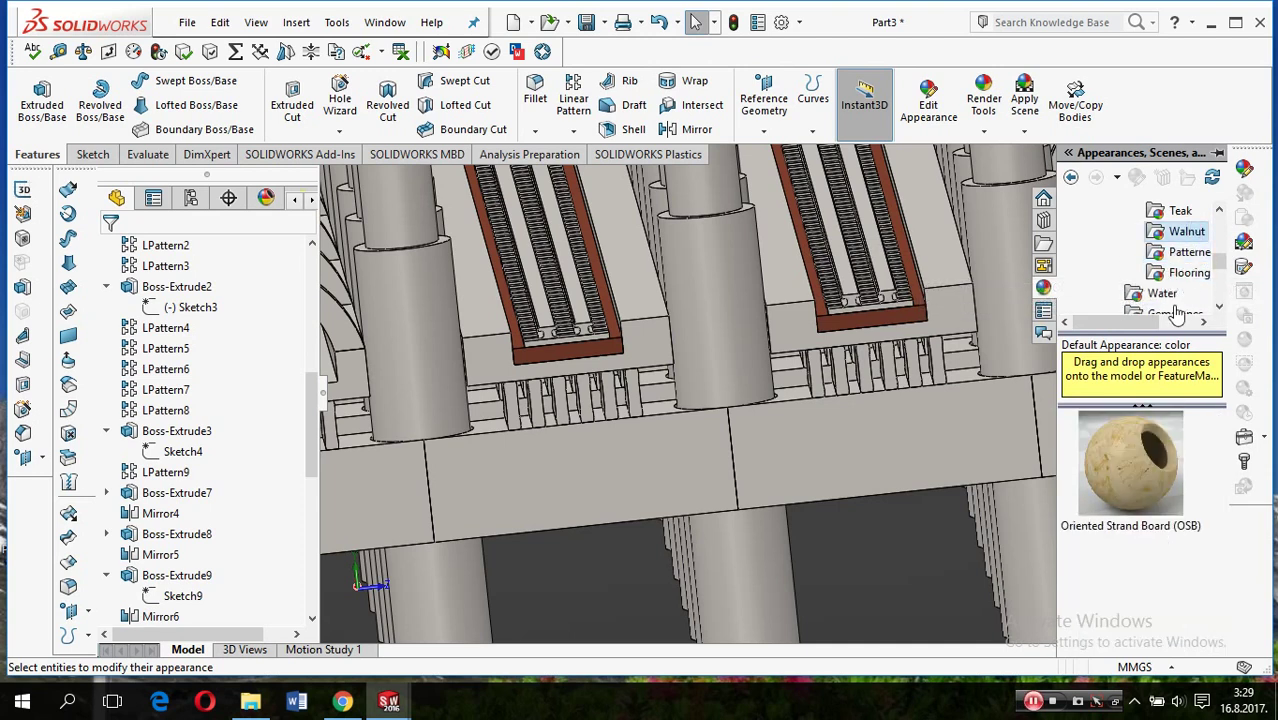
left_click(1177, 215)
scroll(1176, 258, "up", 1)
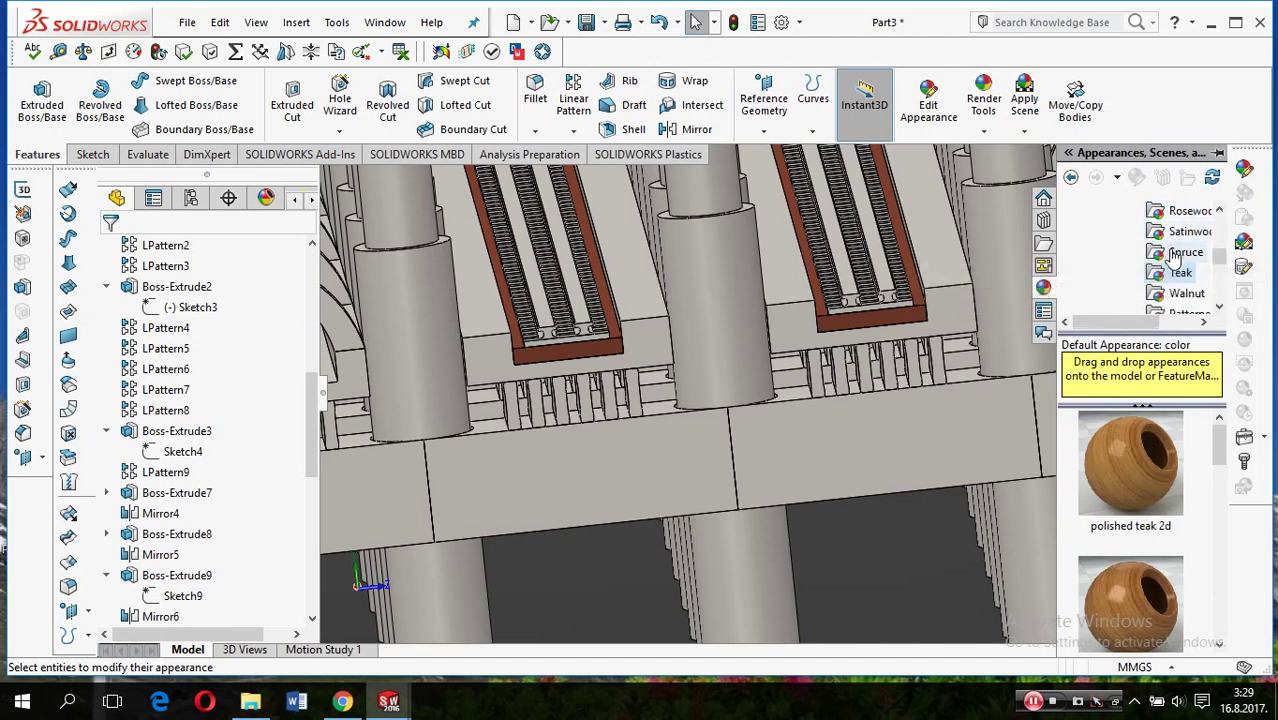
left_click(1177, 255)
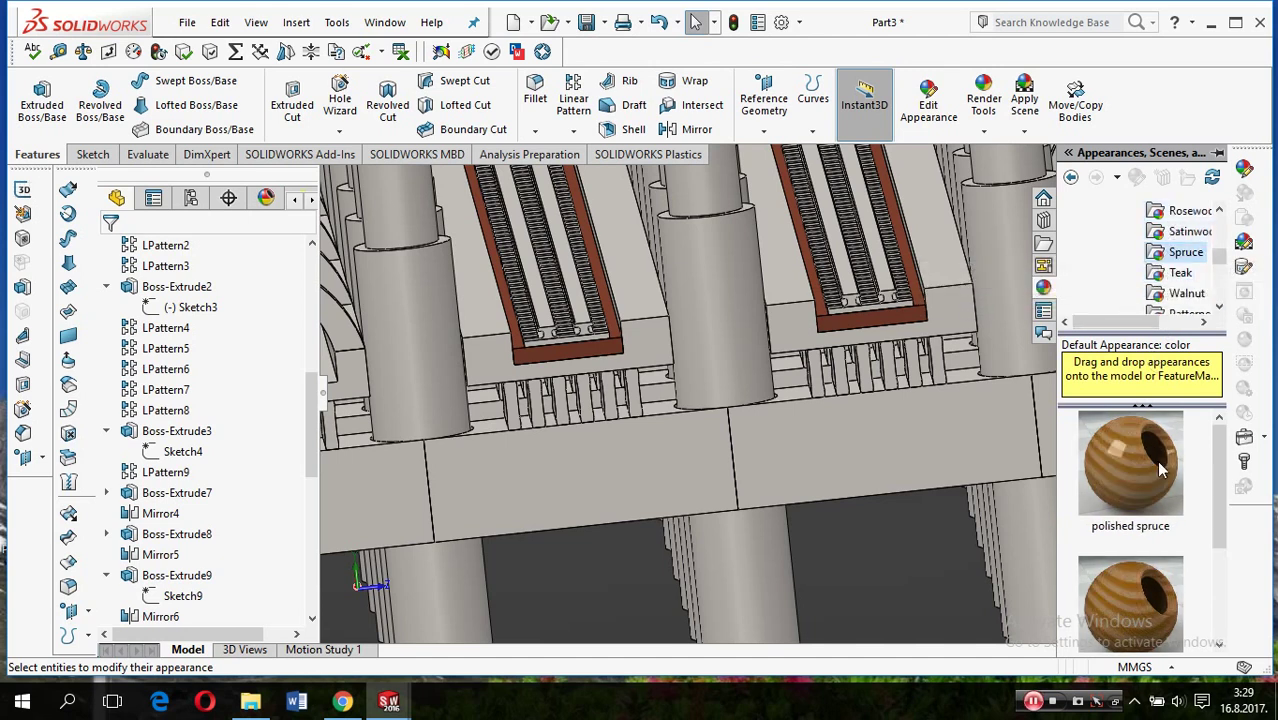
left_click(1186, 231)
left_click(1180, 212)
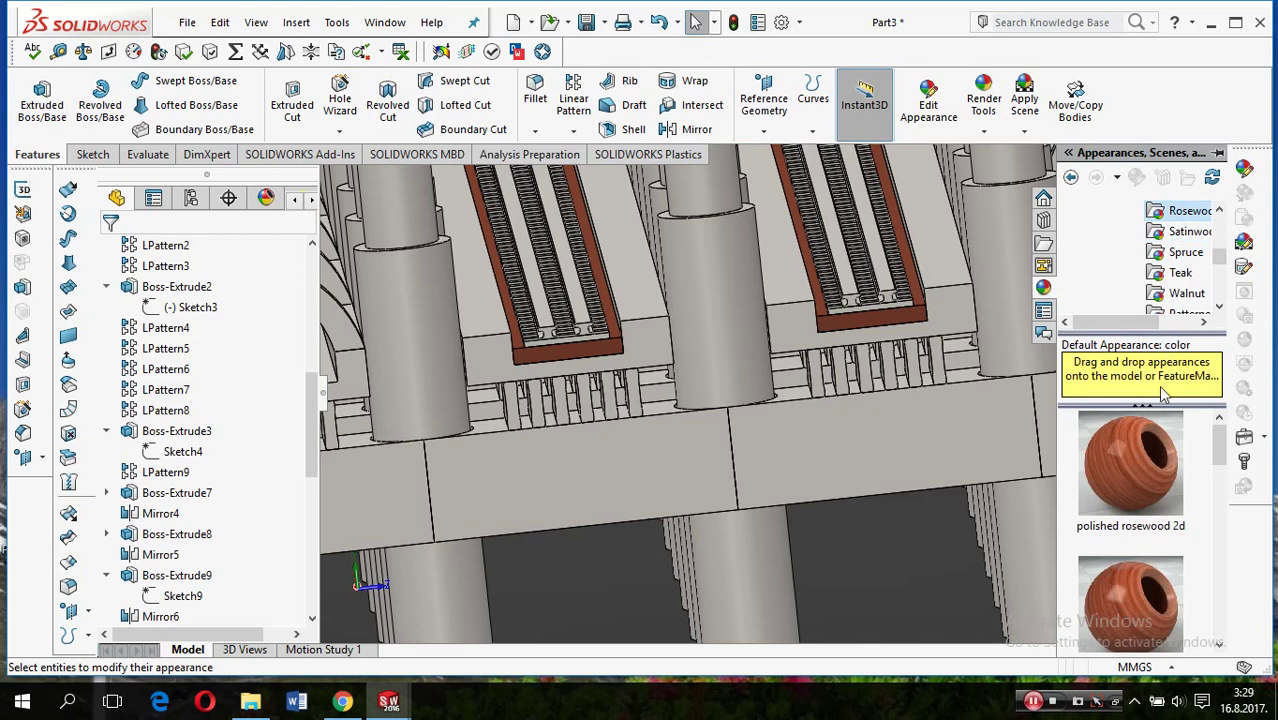
left_click_drag(1130, 462, 978, 402)
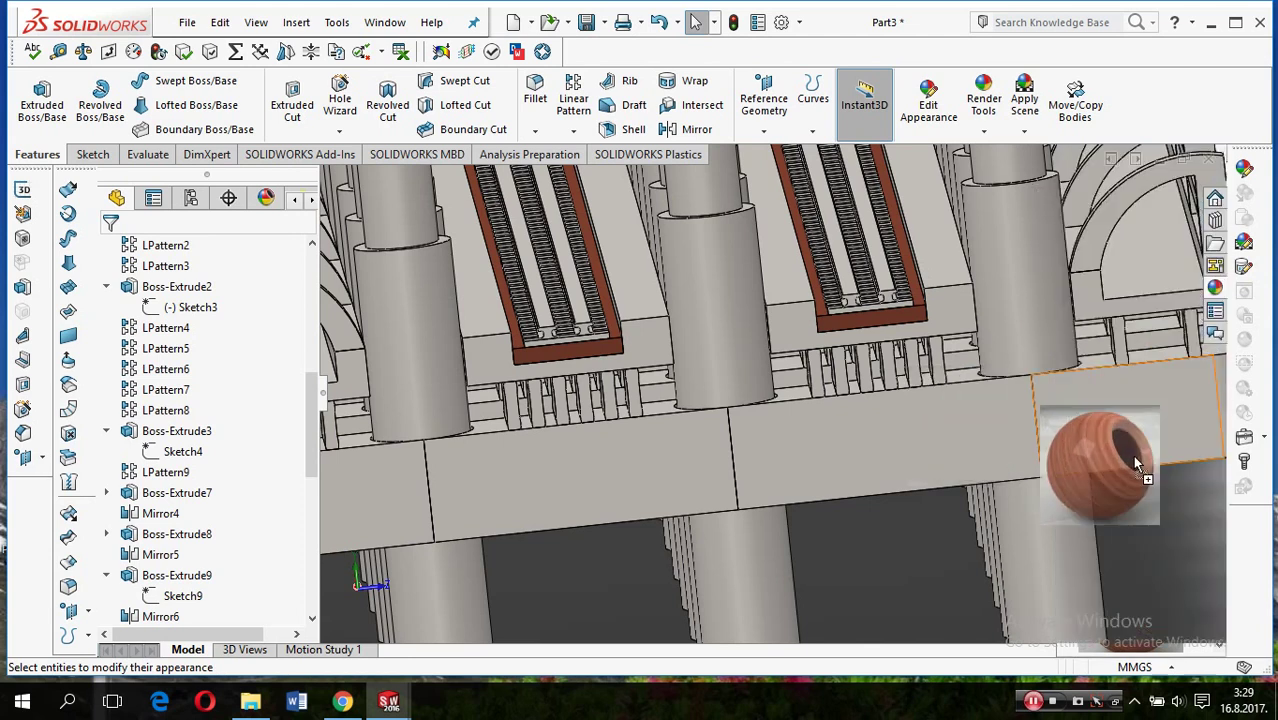
mouse_move(978, 402)
left_mouse_down()
mouse_move(1272, 525)
mouse_move(1174, 446)
left_mouse_up()
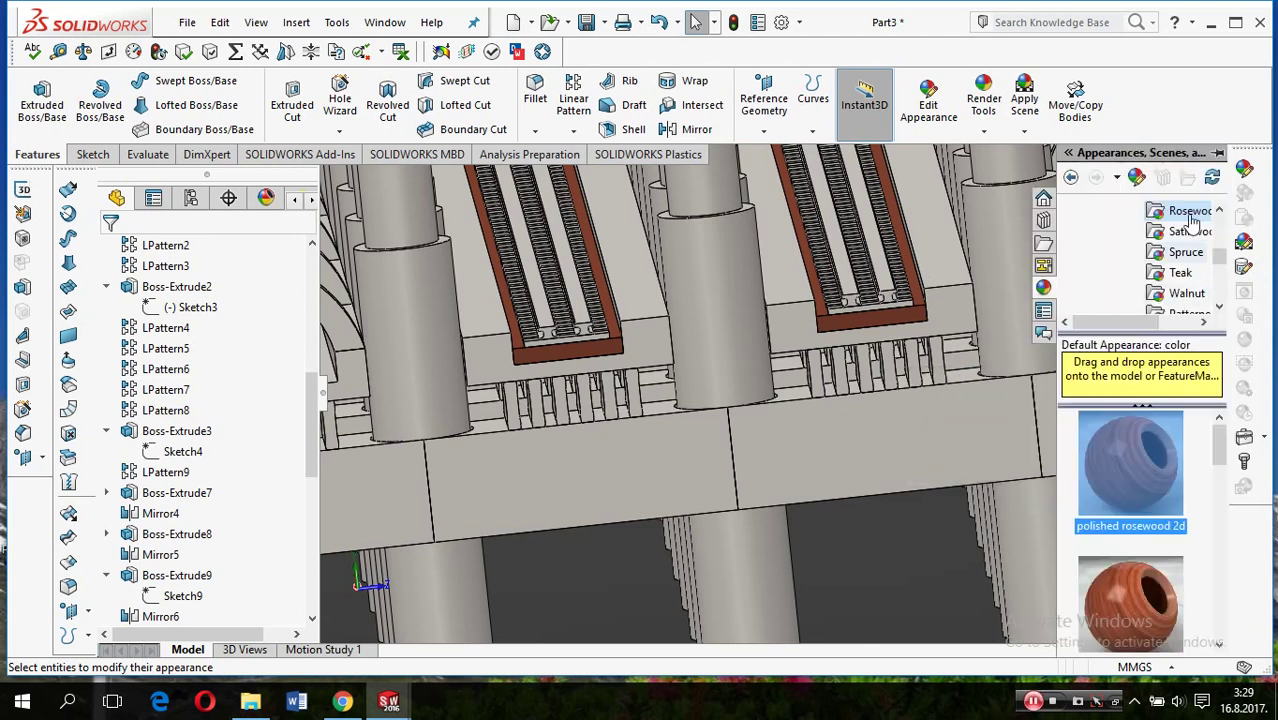
Open Wood > Oak and apply unfinished japanese oak to the right slot's LPattern12 feature
scroll(1178, 258, "up", 1)
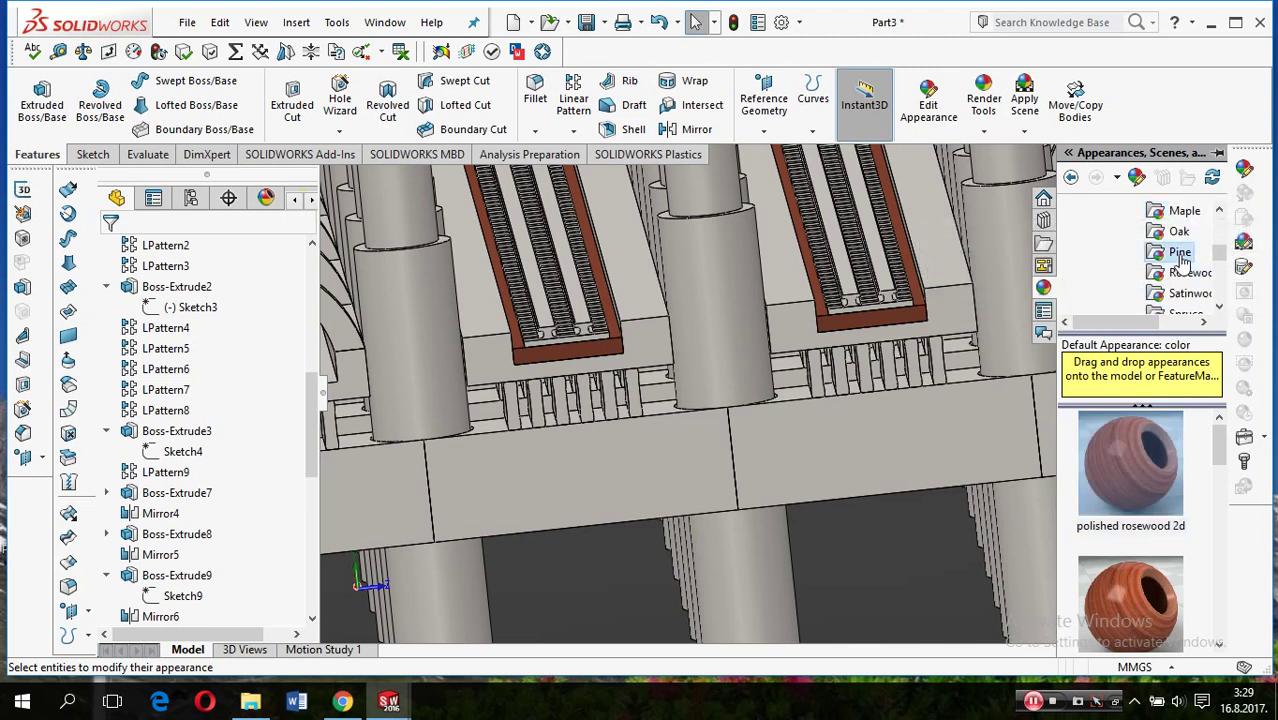
left_click(1177, 258)
scroll(1145, 540, "down", 1)
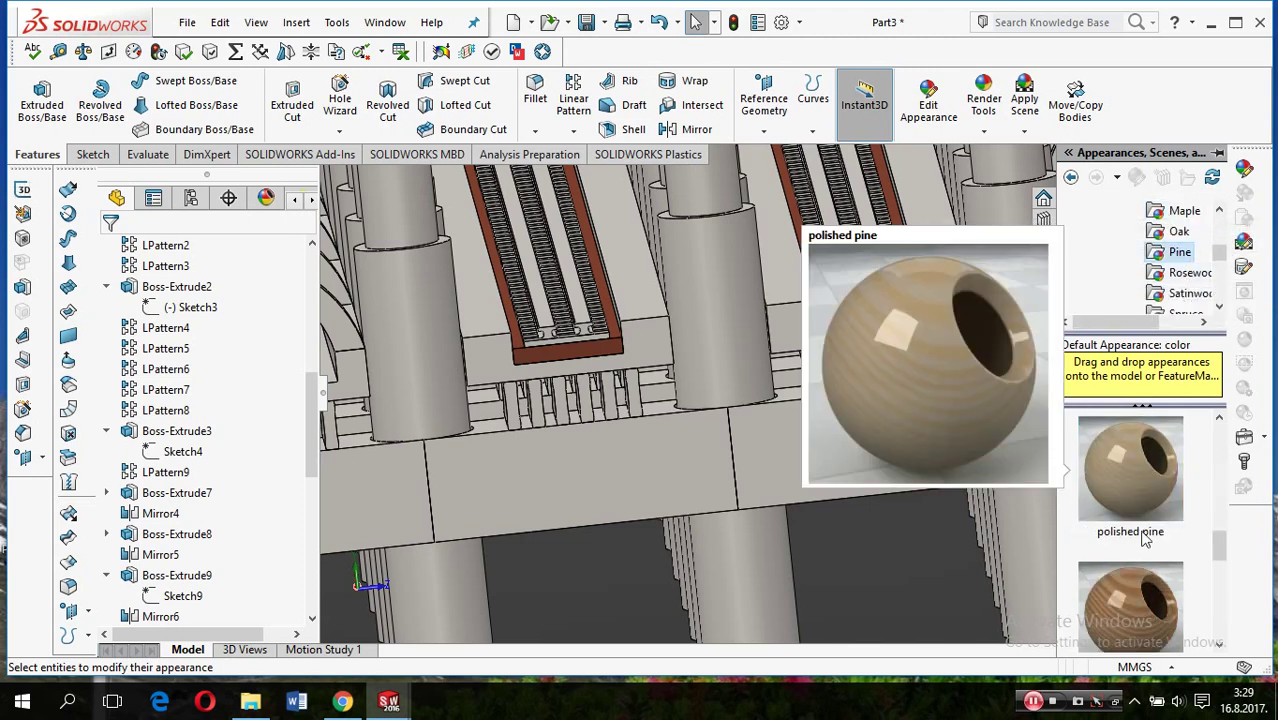
scroll(1145, 538, "down", 1)
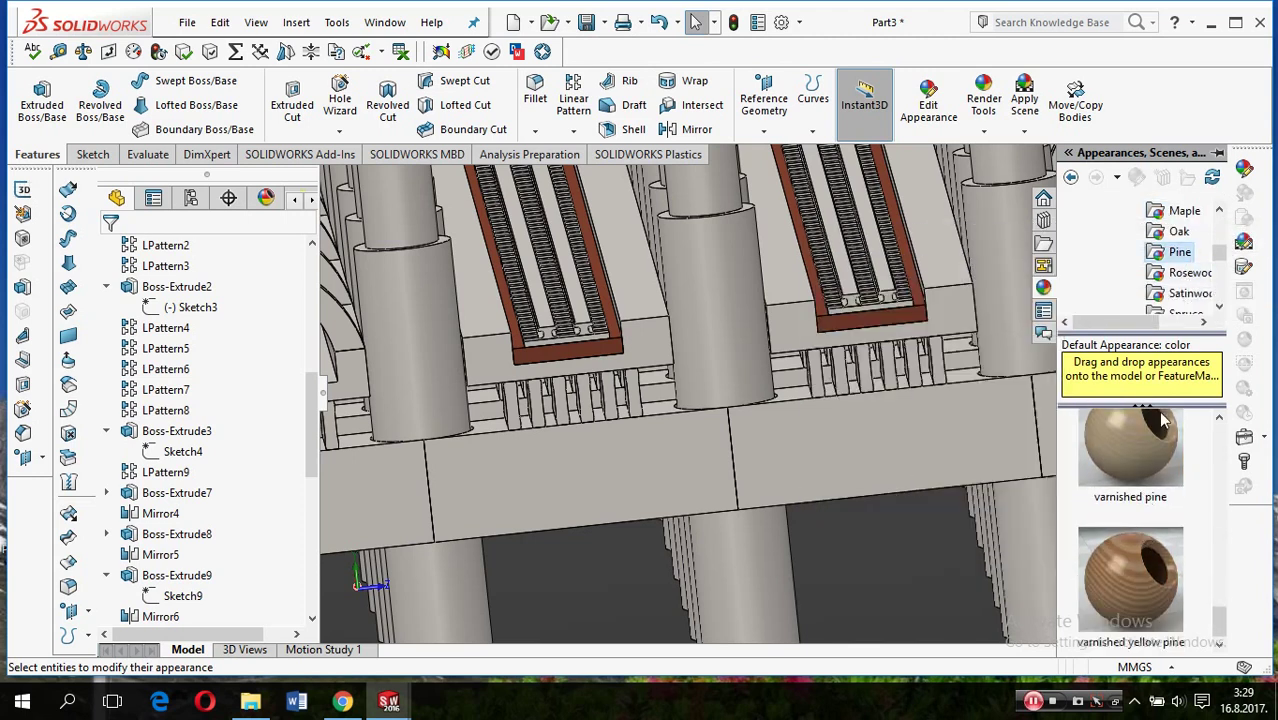
left_click(1165, 234)
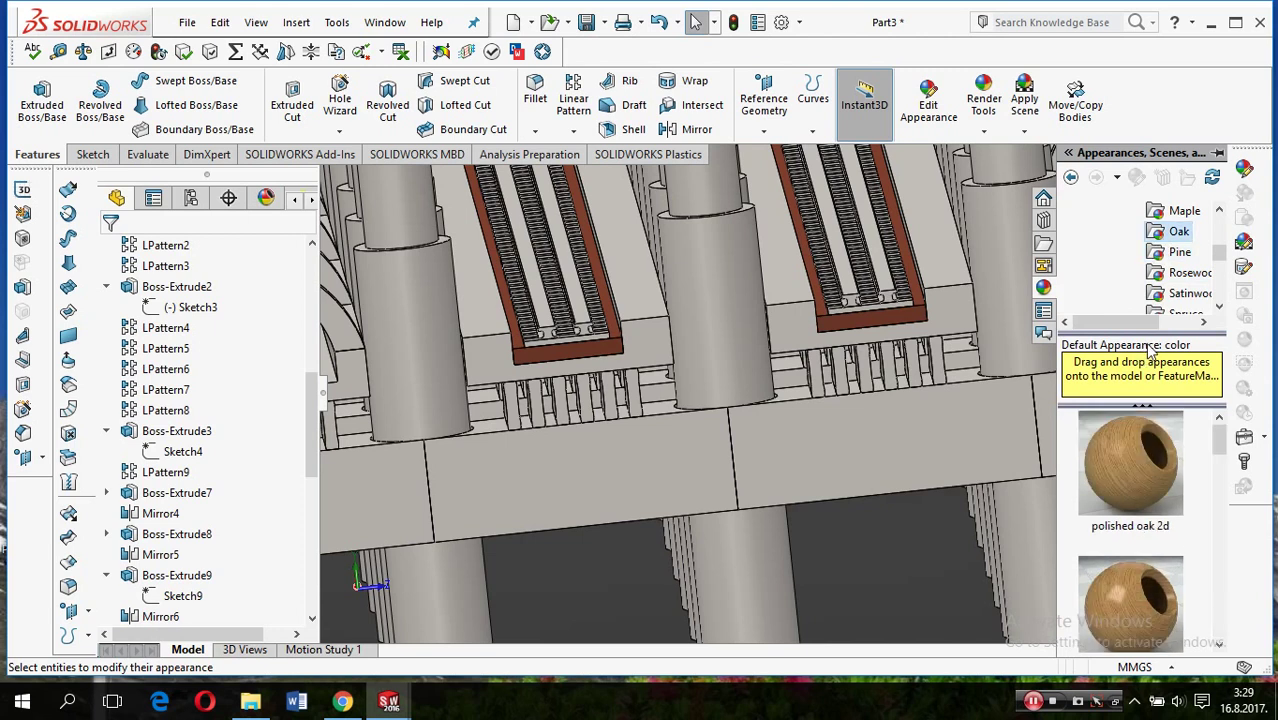
scroll(1149, 514, "down", 1)
scroll(1155, 548, "down", 1)
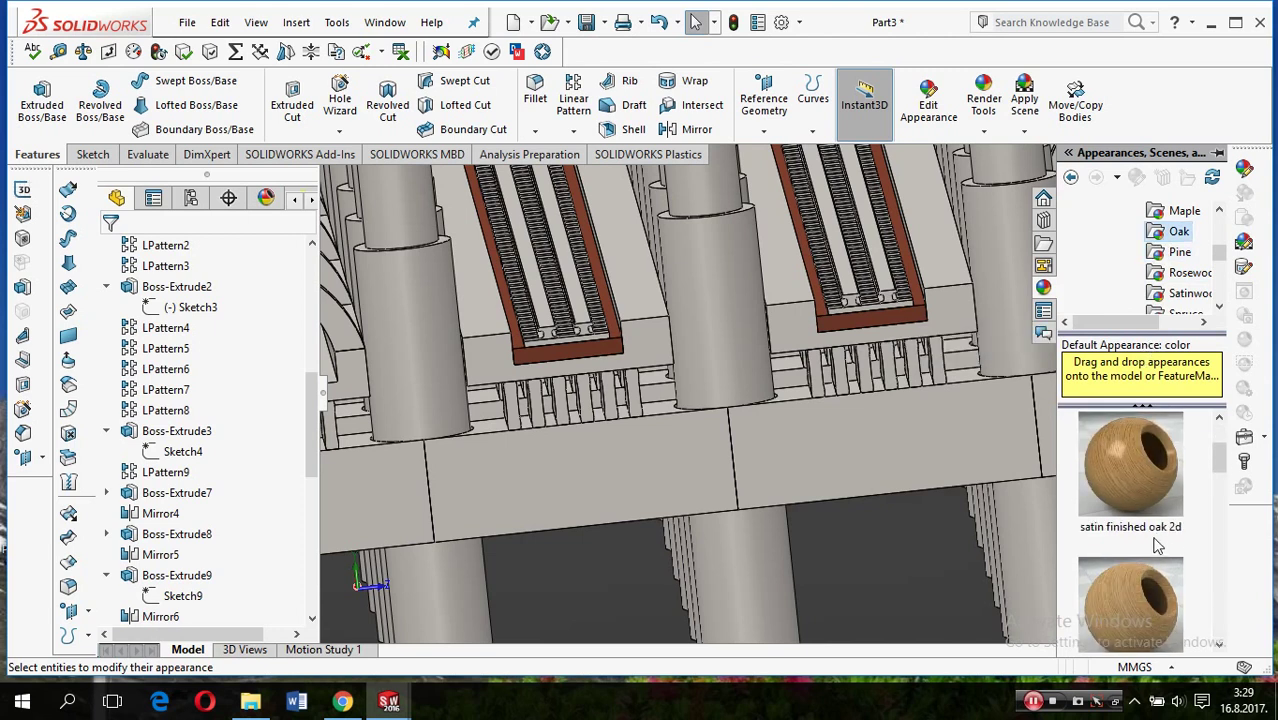
scroll(1157, 545, "down", 1)
scroll(1158, 543, "down", 1)
scroll(1160, 540, "down", 1)
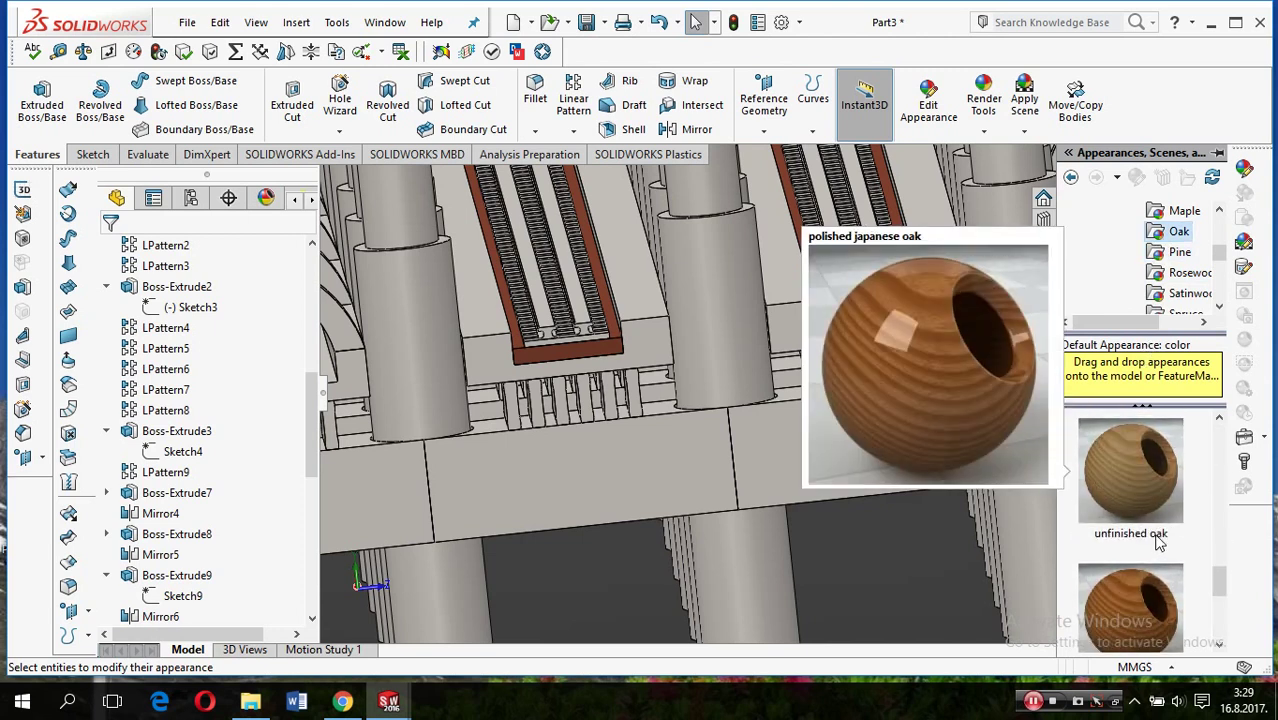
scroll(1158, 541, "down", 1)
left_click_drag(1141, 502, 843, 274)
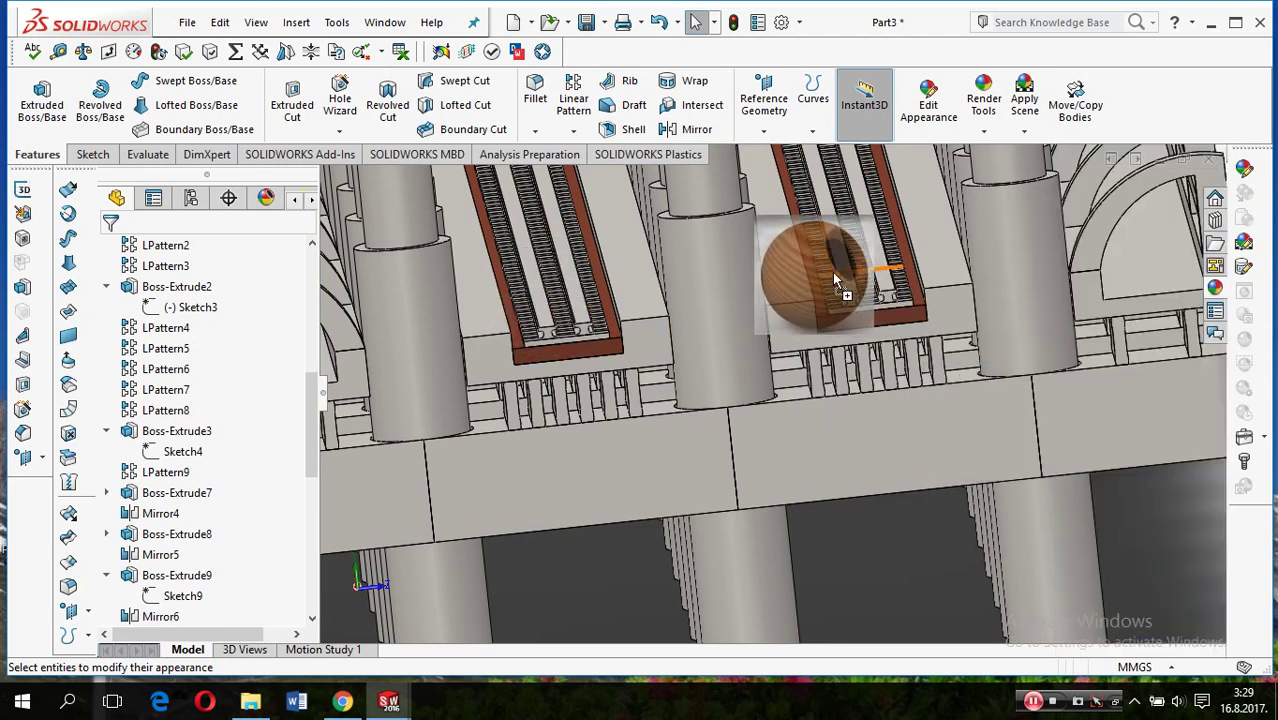
left_click_drag(843, 274, 828, 275)
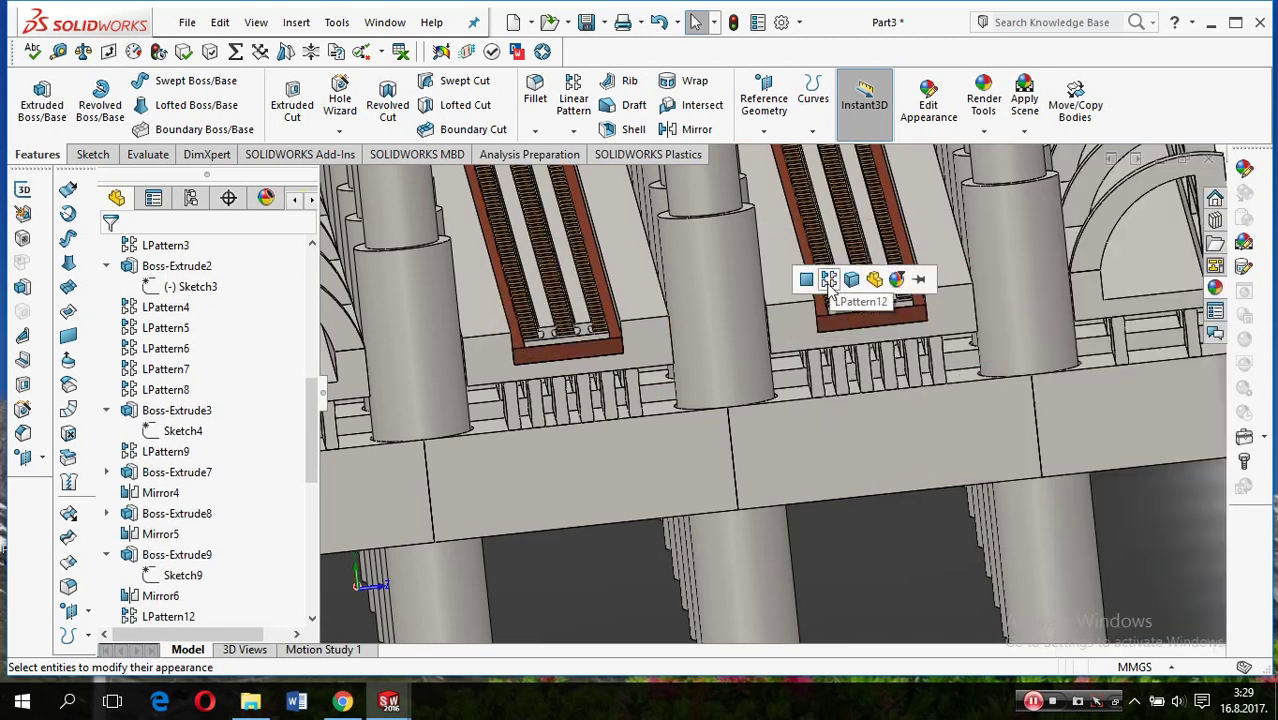
left_click(828, 280)
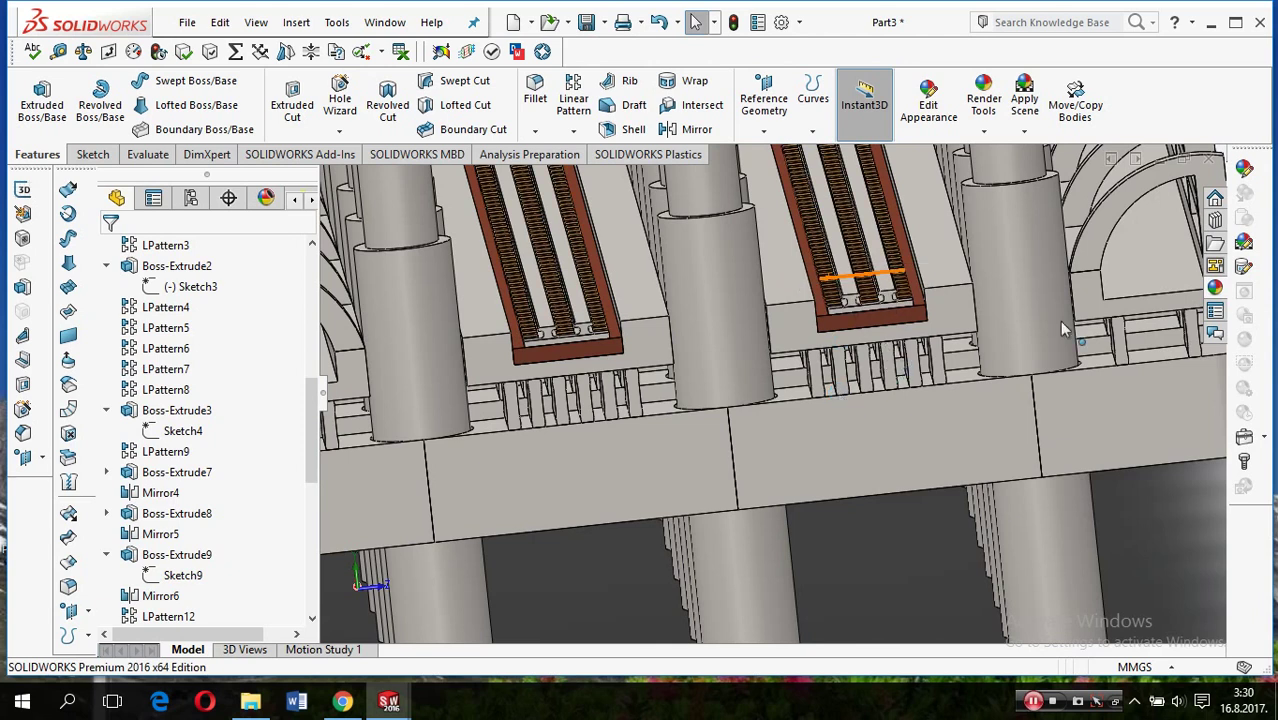
middle_click_drag(1168, 262, 1213, 258)
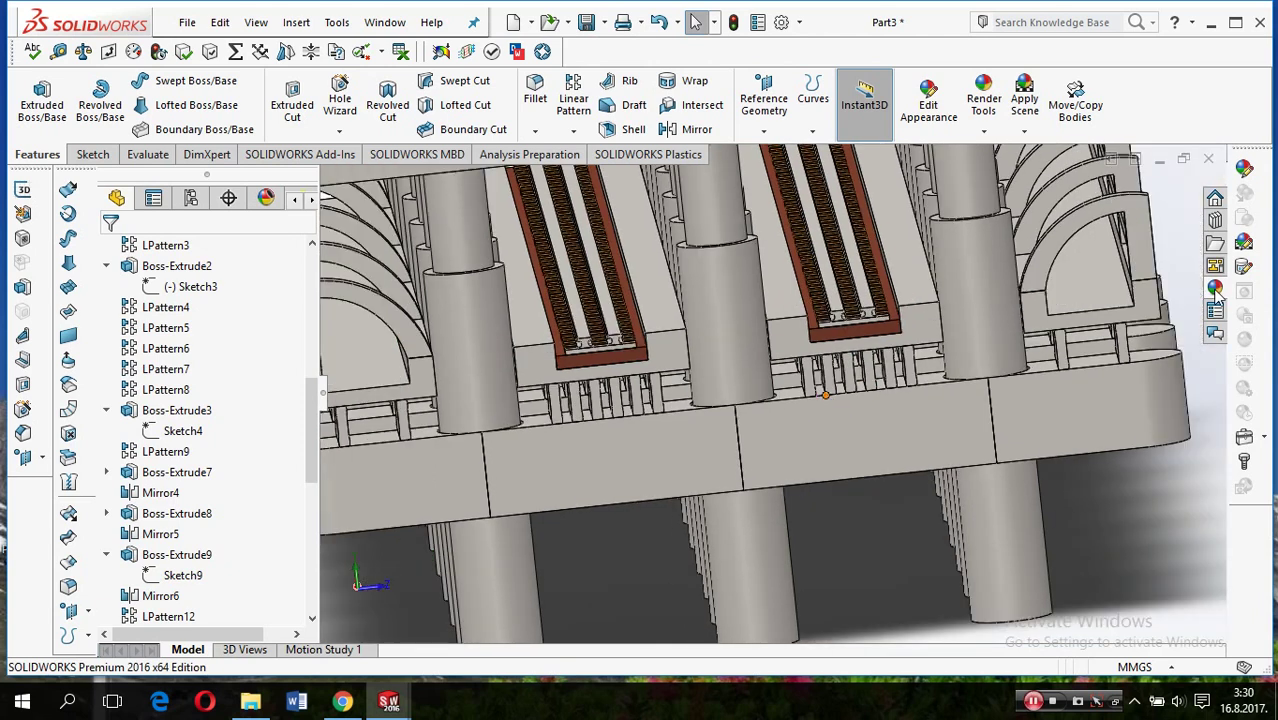
Apply matte iron from Metal > Iron to the whole Mirror7 strips in the right slot
left_click(1215, 289)
scroll(1110, 258, "up", 5)
scroll(1085, 258, "up", 1)
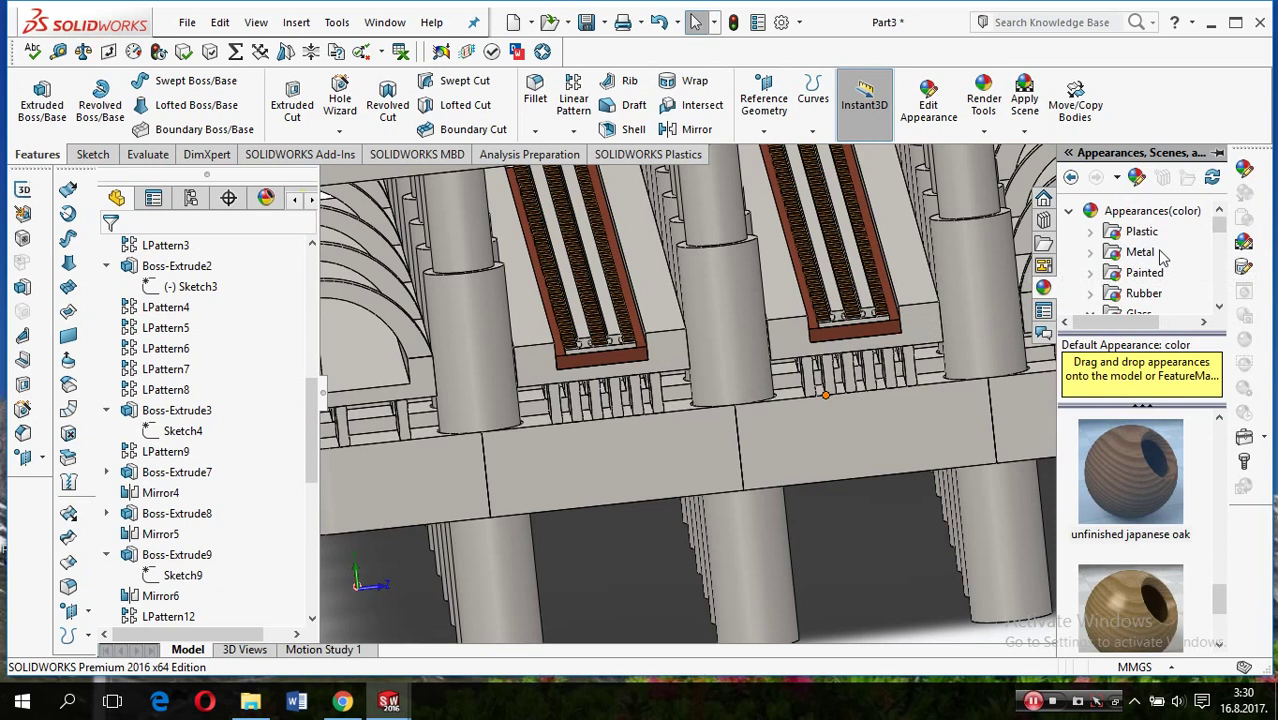
left_click(1092, 258)
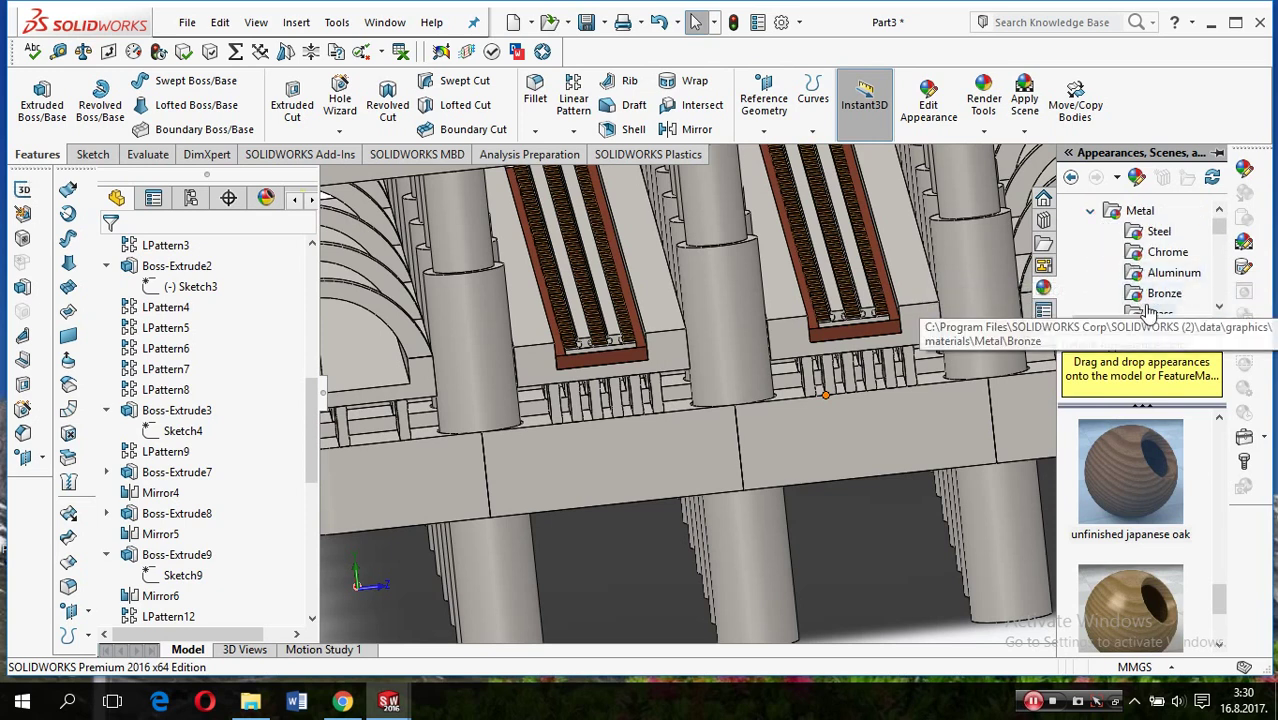
scroll(1155, 293, "down", 1)
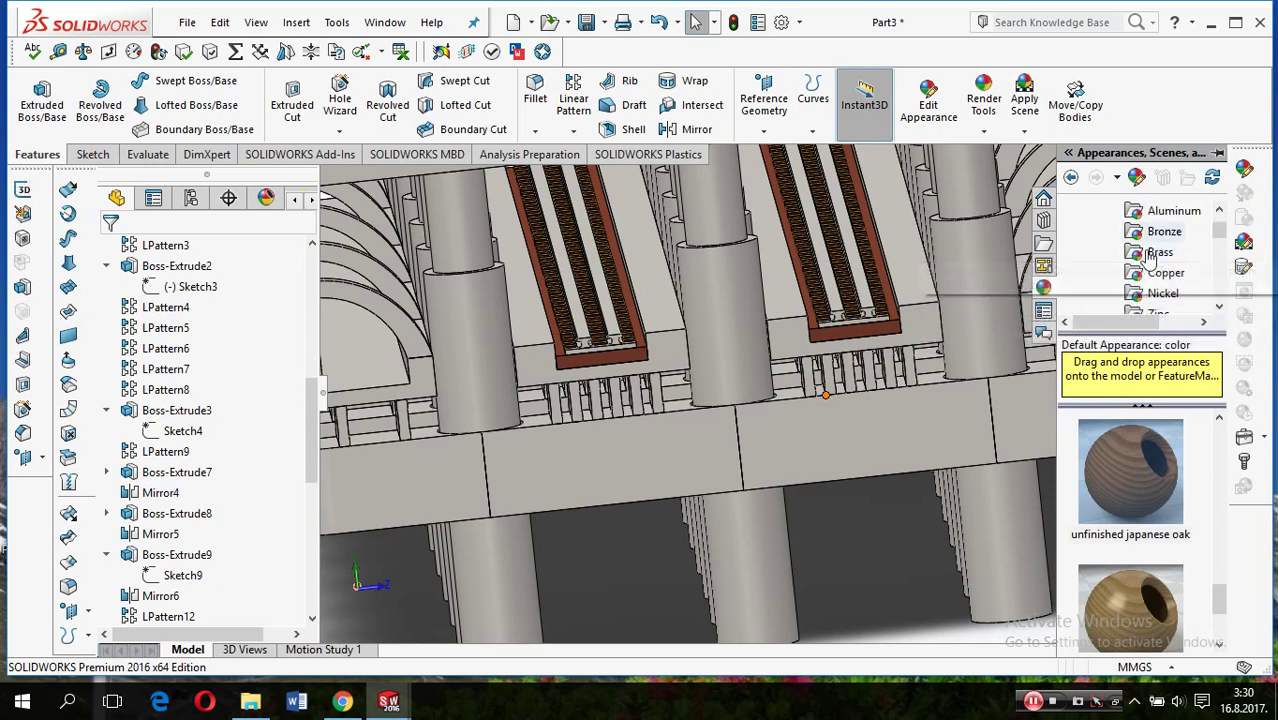
scroll(1155, 293, "down", 1)
left_click(1152, 293)
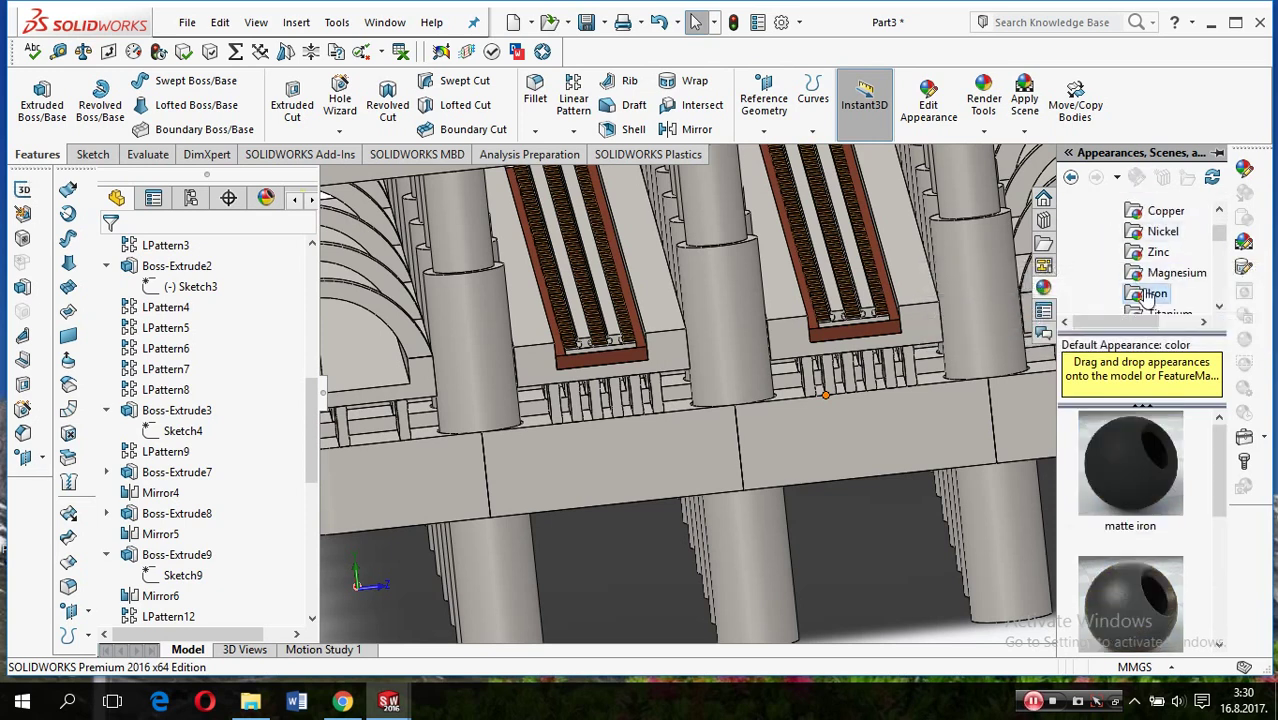
left_click_drag(1143, 533, 793, 345)
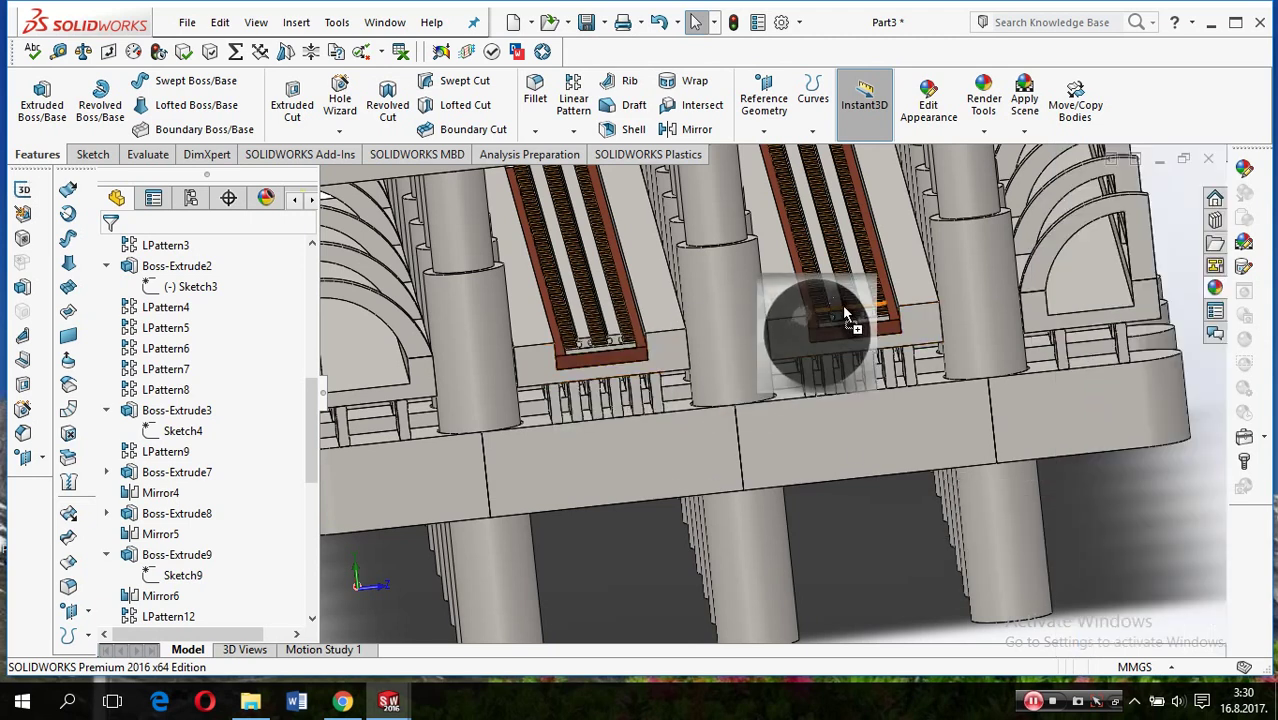
left_click_drag(790, 345, 836, 308)
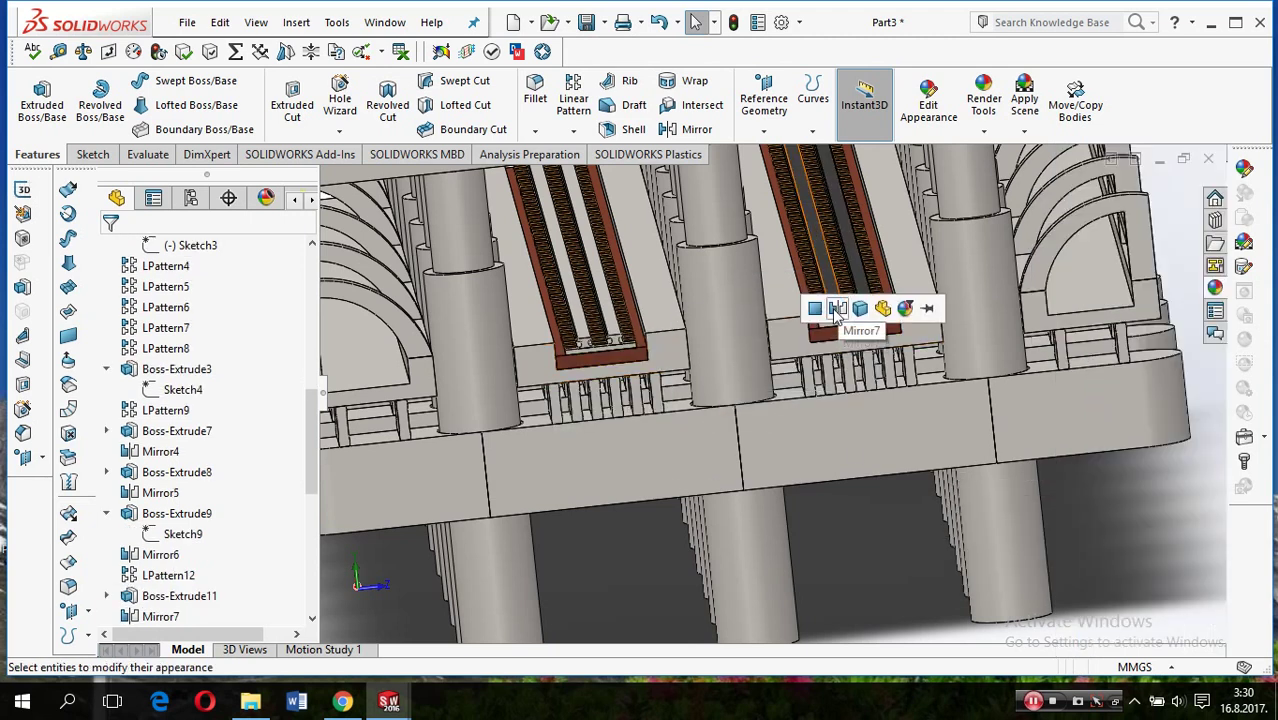
left_click(836, 308)
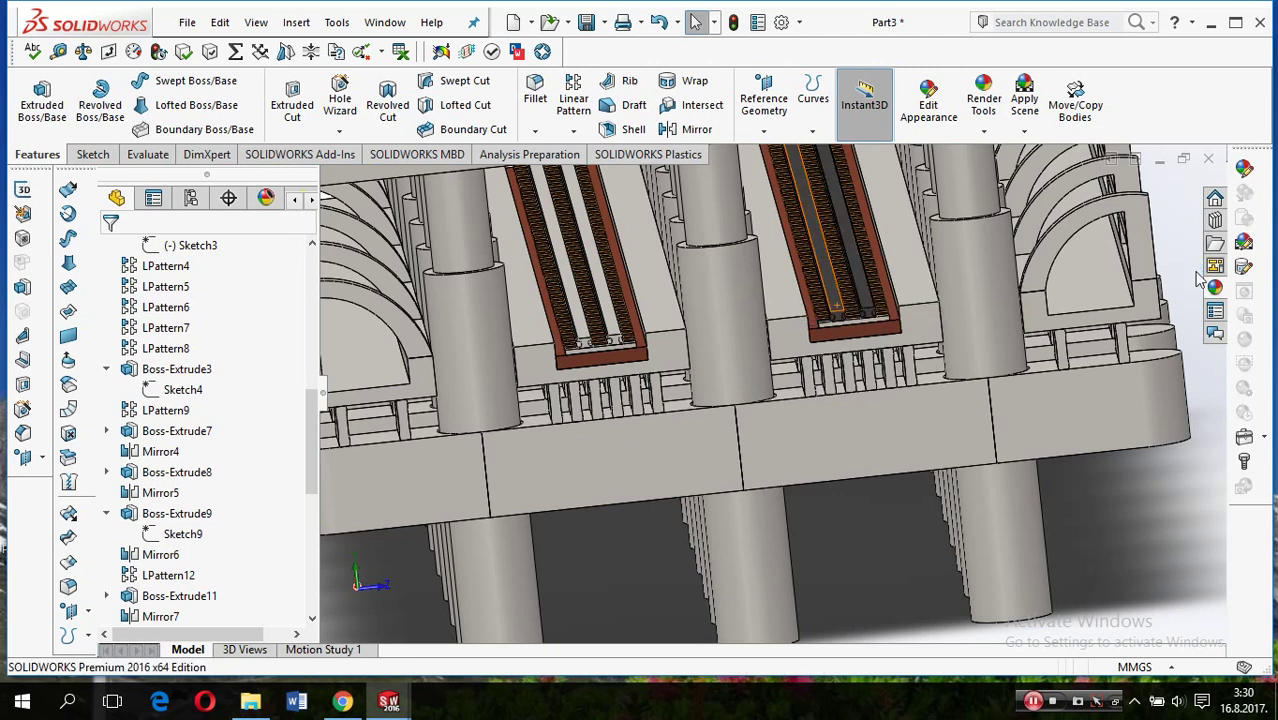
Drag wrought iron onto the other slot's strips
left_click(1213, 288)
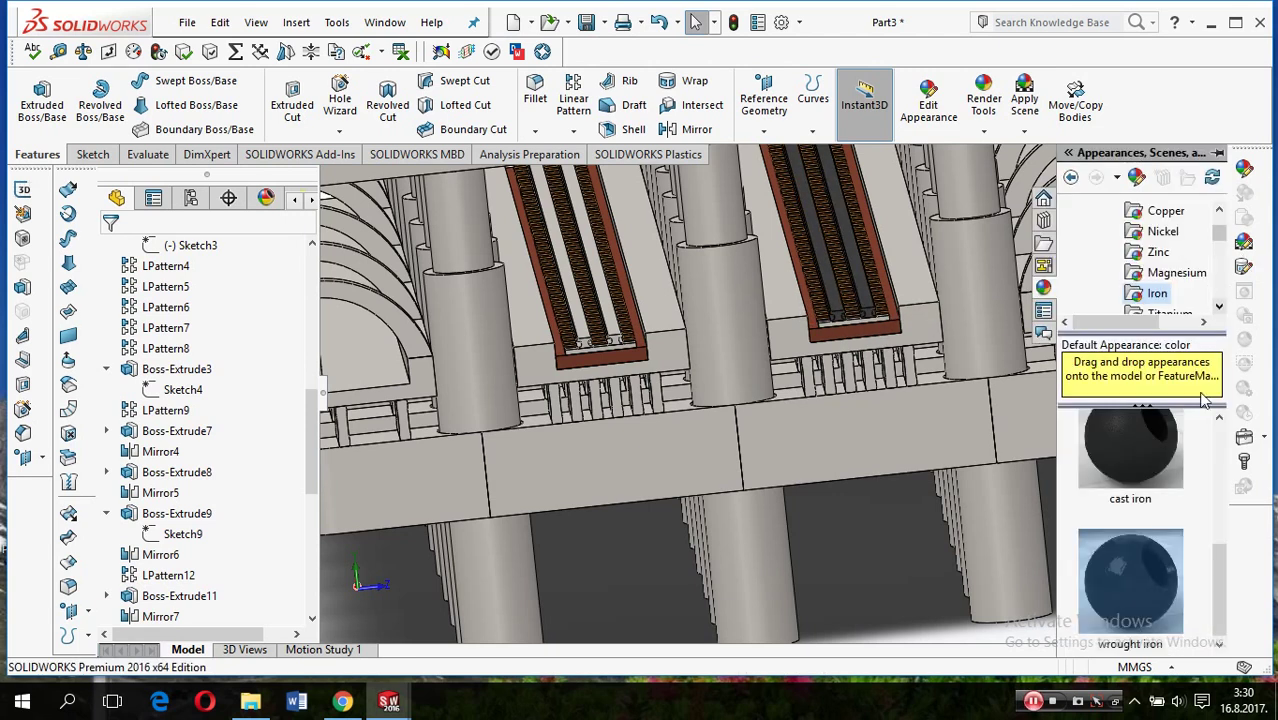
left_click_drag(1140, 590, 620, 342)
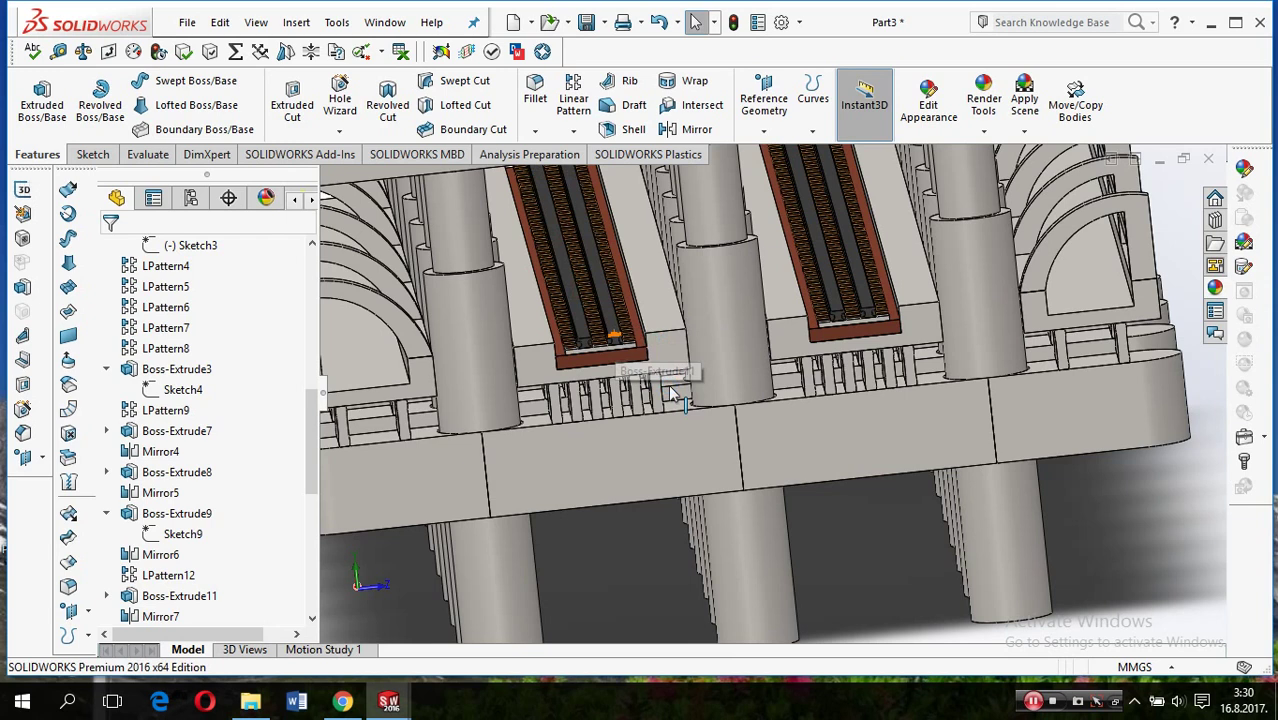
scroll(1218, 300, "up", 2)
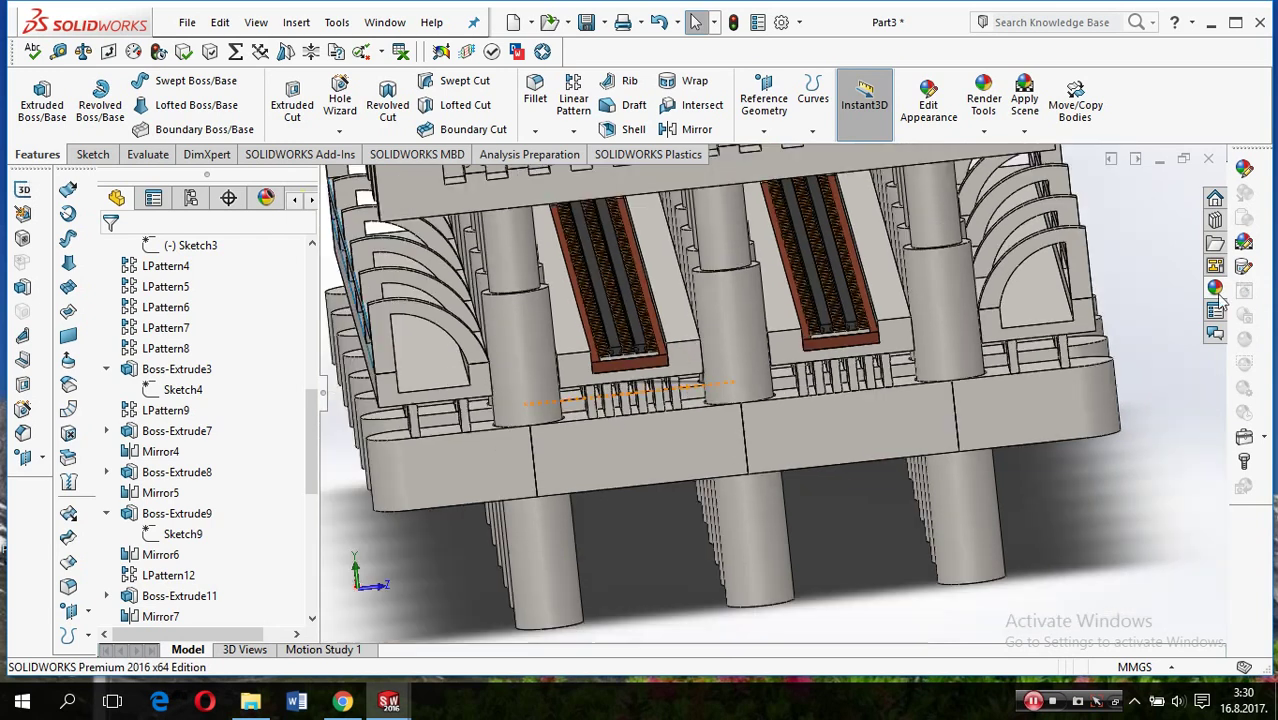
Open Wood > Pine and drop polished pine 2d onto the right-side arches
left_click(1216, 292)
scroll(1162, 264, "down", 5)
scroll(1162, 270, "down", 3)
scroll(1163, 285, "down", 3)
scroll(1163, 285, "up", 2)
scroll(1163, 285, "up", 4)
scroll(1163, 285, "up", 2)
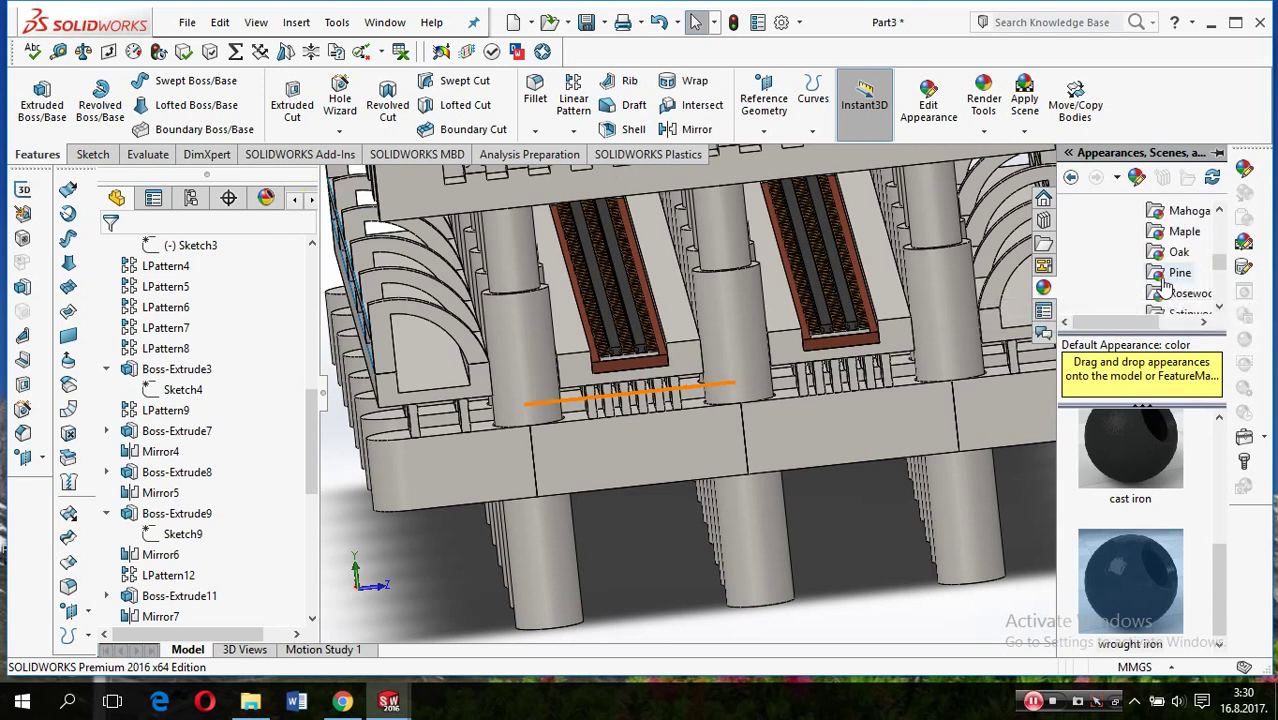
left_click(1166, 276)
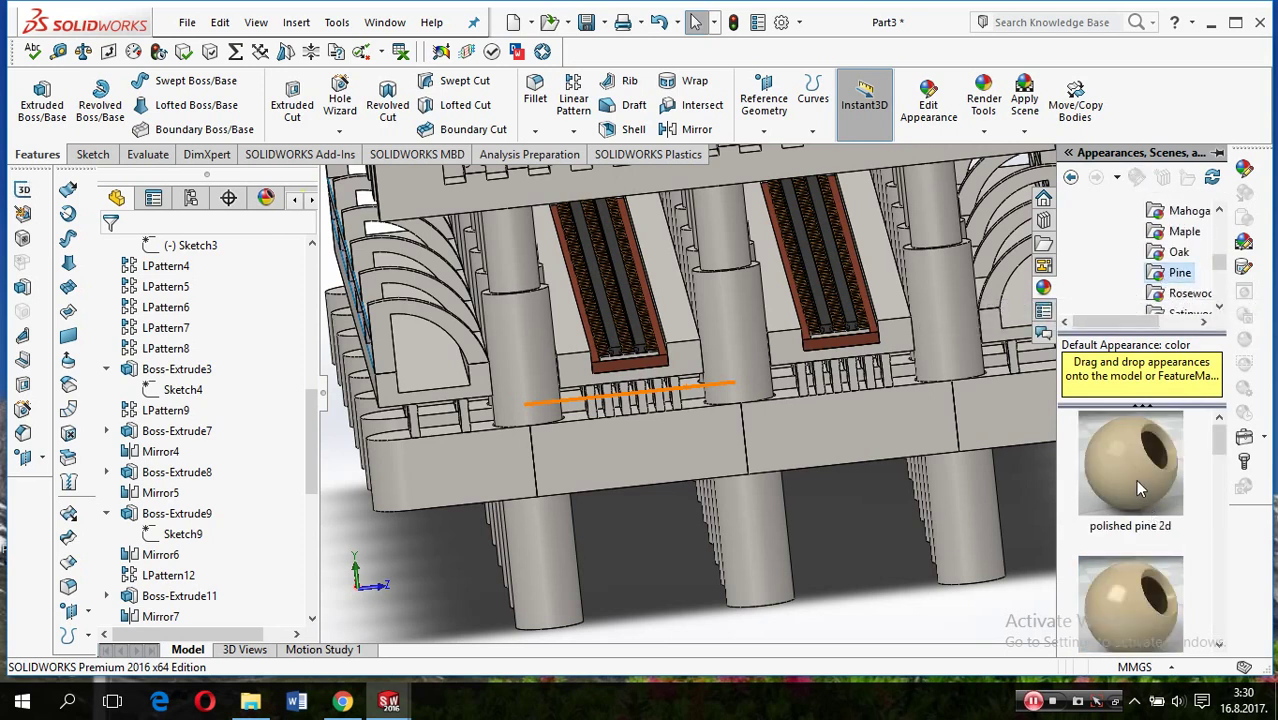
left_click_drag(1135, 479, 1042, 247)
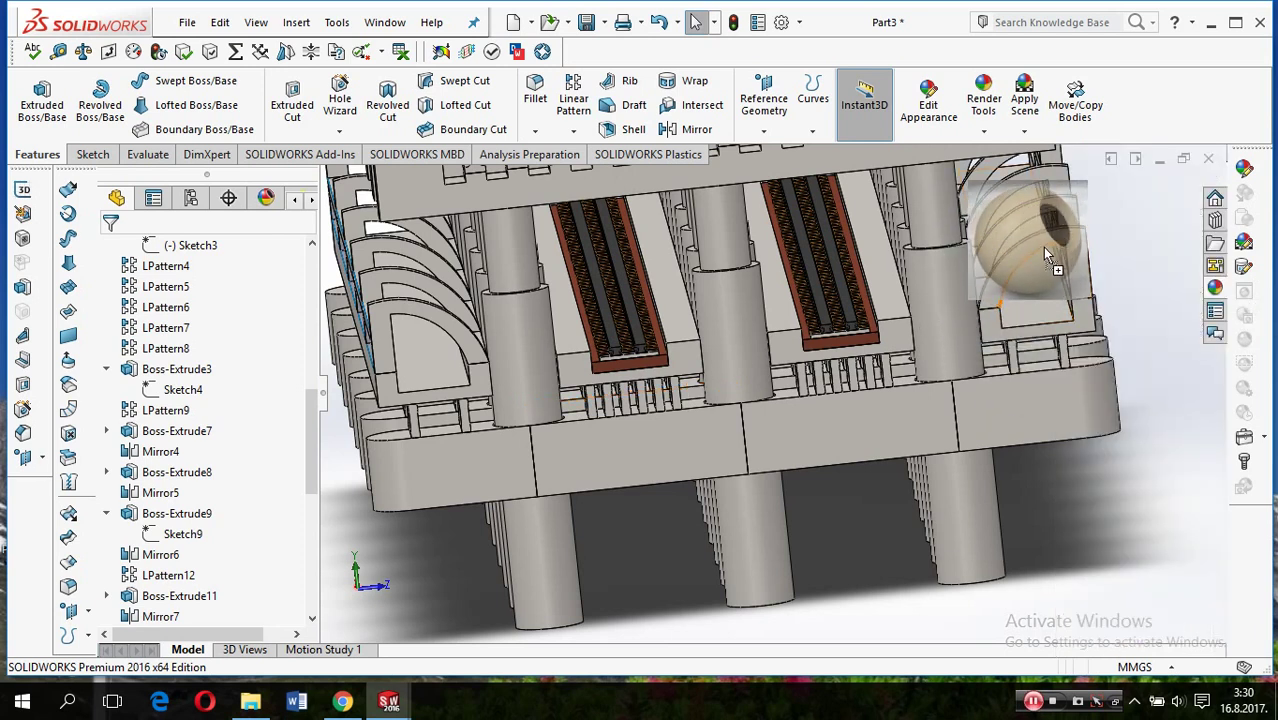
left_click_drag(1042, 247, 1046, 237)
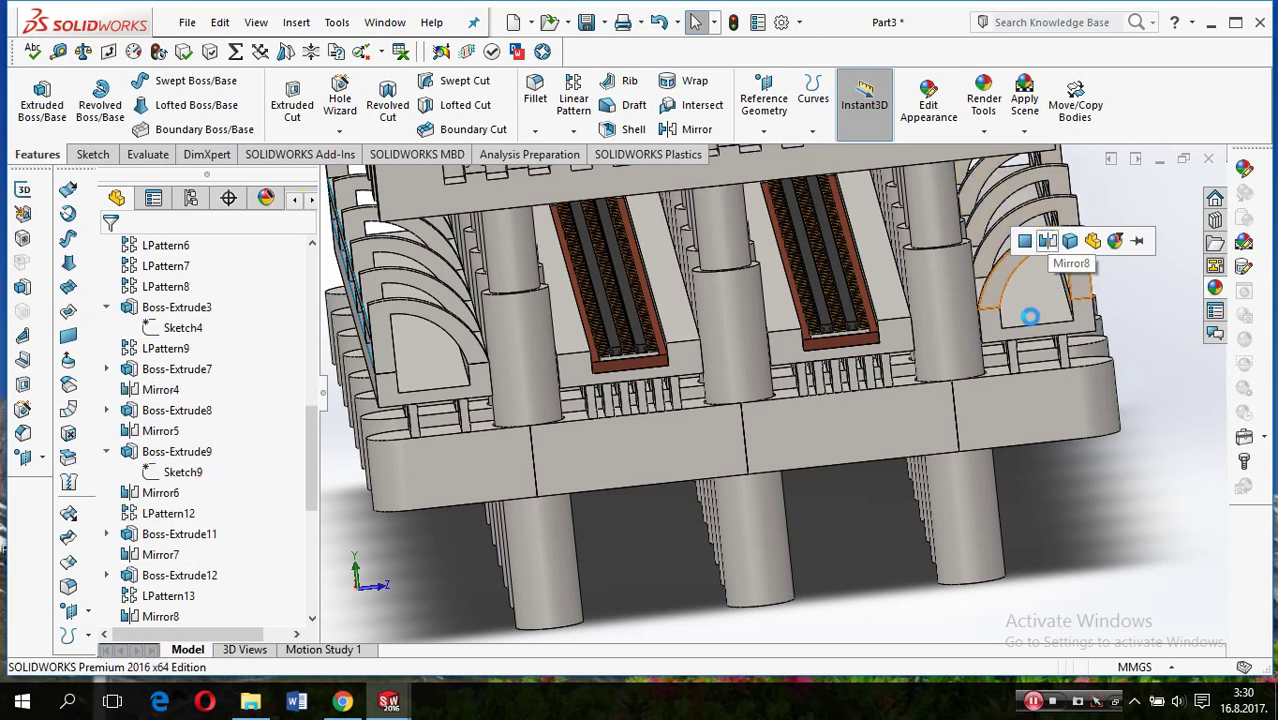
Drop the pine wood again and apply it to the whole Mirror8 feature
left_click(1213, 289)
scroll(1217, 543, "down", 2)
scroll(1217, 543, "down", 2)
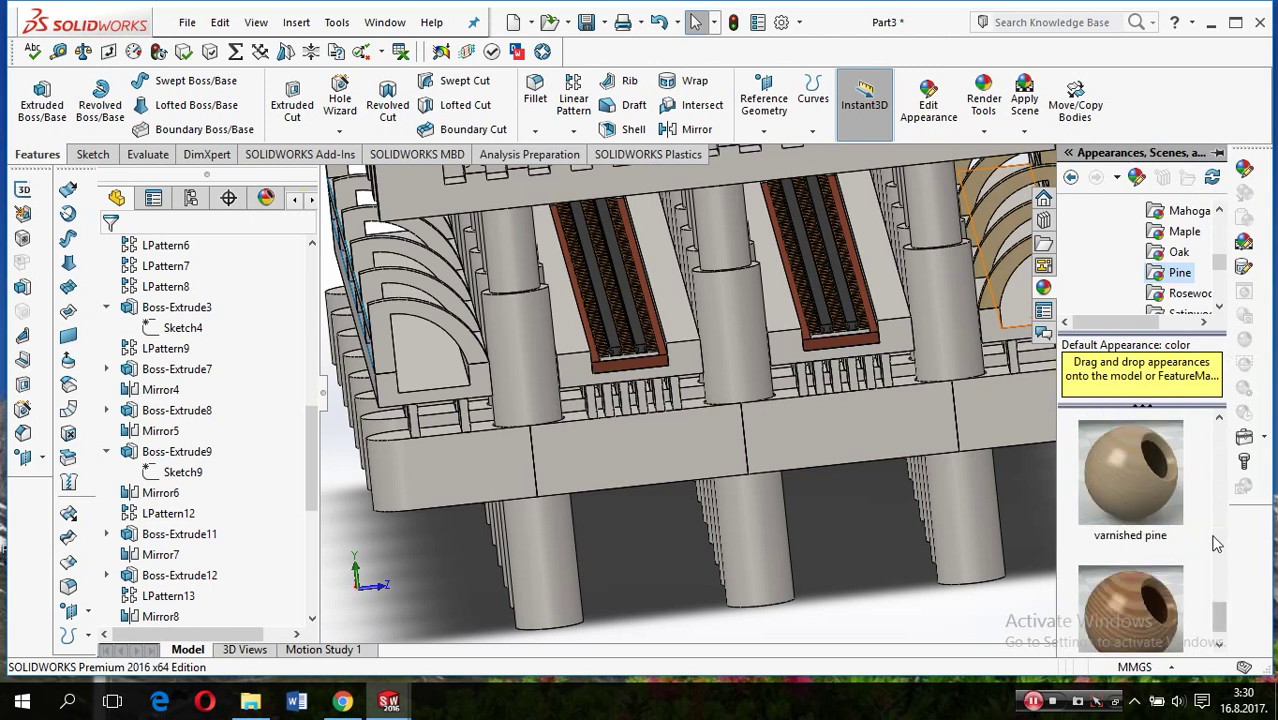
scroll(1217, 543, "down", 2)
mouse_move(1145, 470)
left_mouse_down()
mouse_move(1157, 480)
mouse_move(1077, 252)
left_mouse_up()
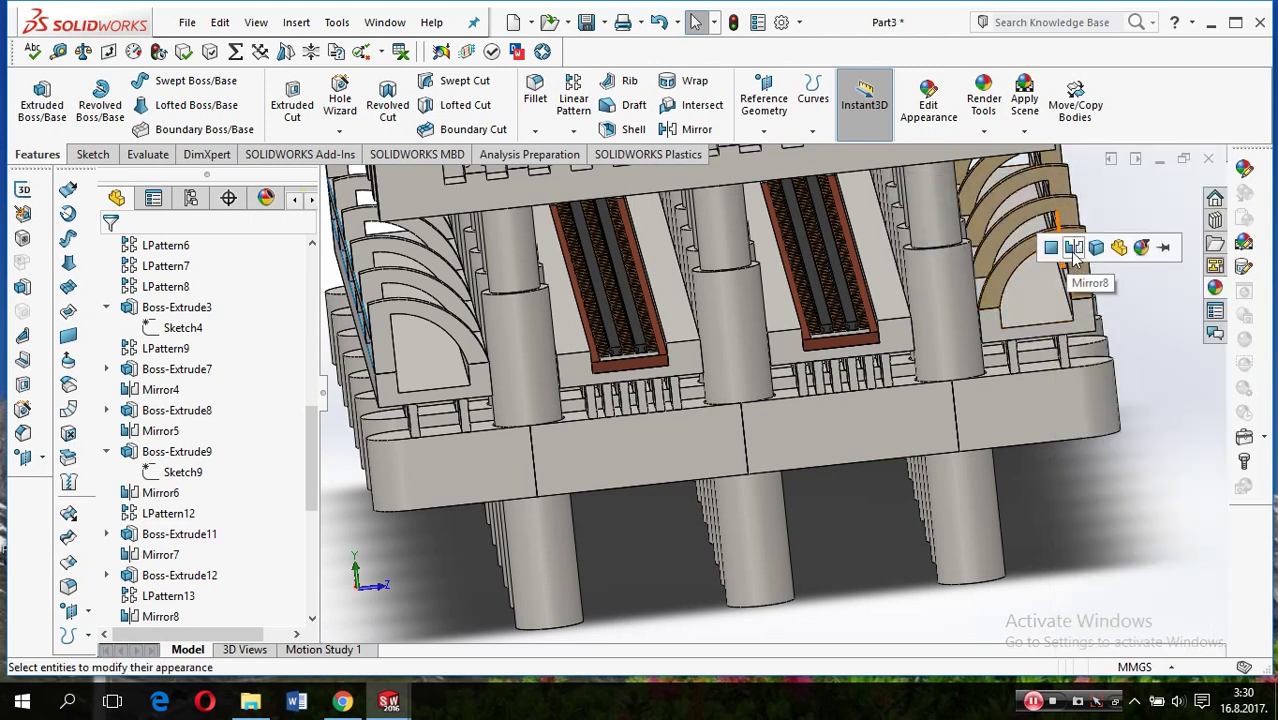
left_click(1077, 250)
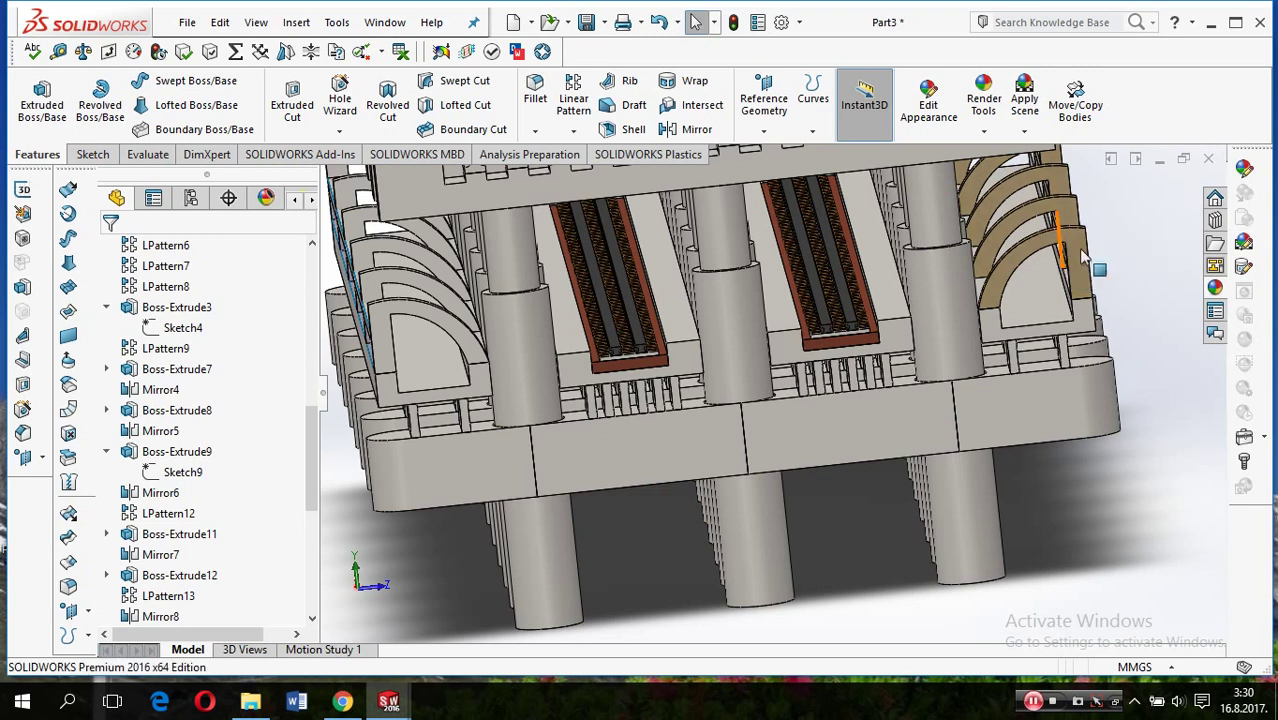
left_click(1215, 288)
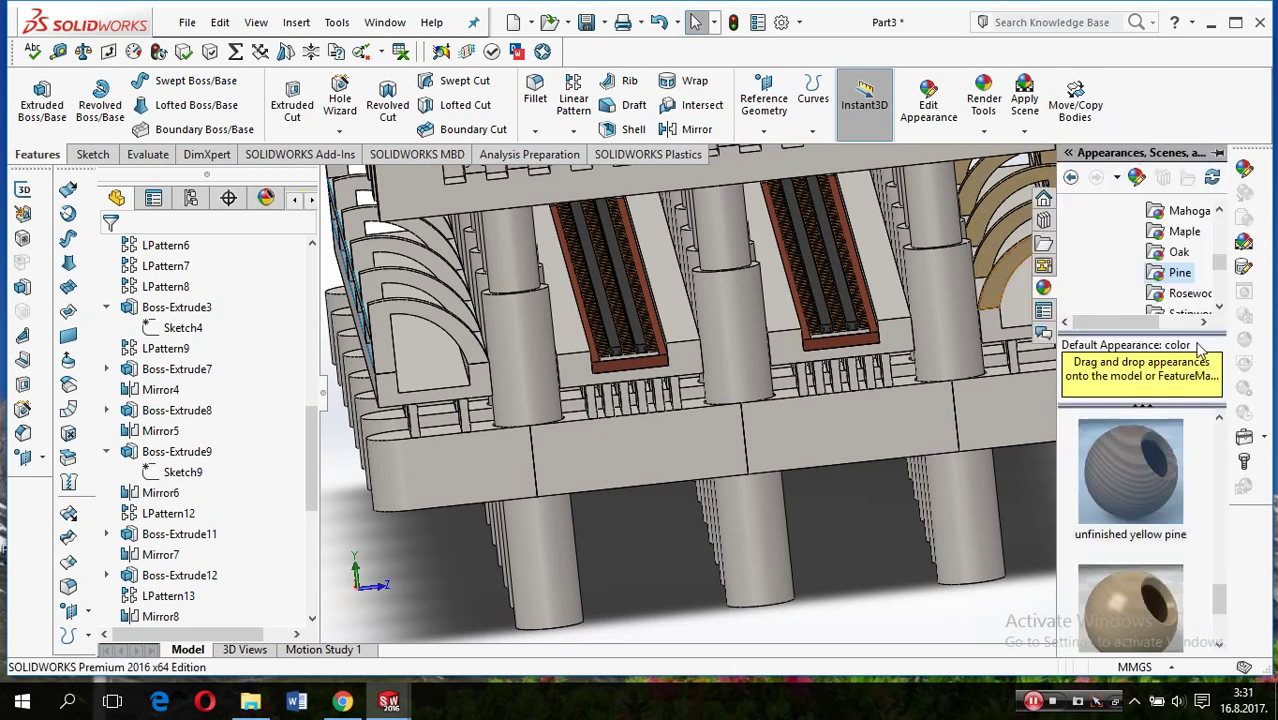
Apply polished rosewood to the left-side arches, extending it to the whole arch feature
left_click(1190, 298)
left_click_drag(1159, 425, 455, 350)
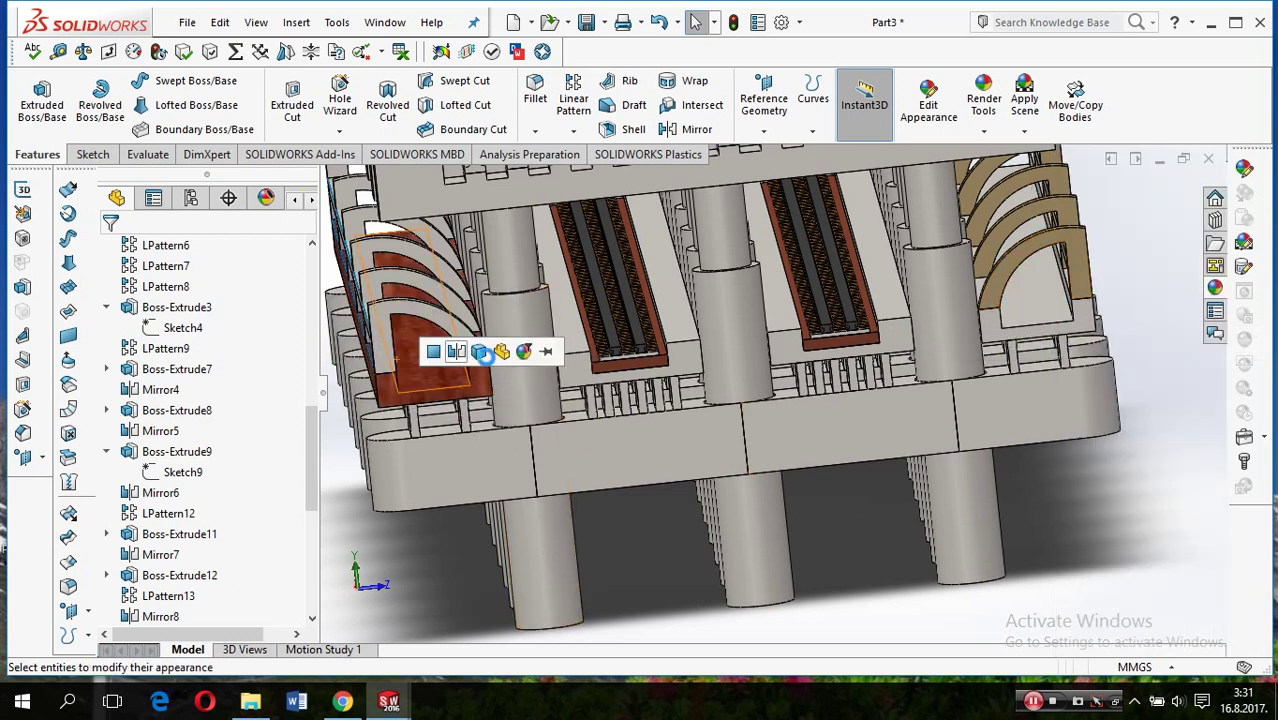
left_click(1215, 288)
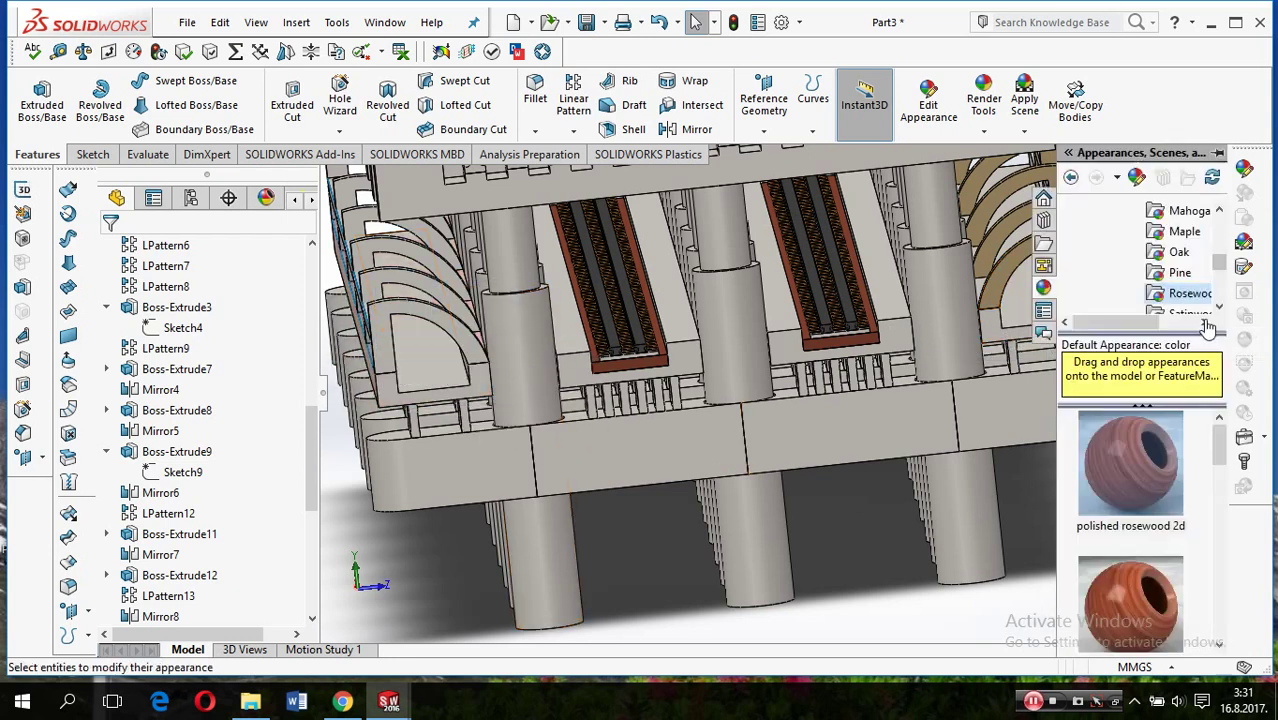
left_click_drag(1093, 536, 471, 323)
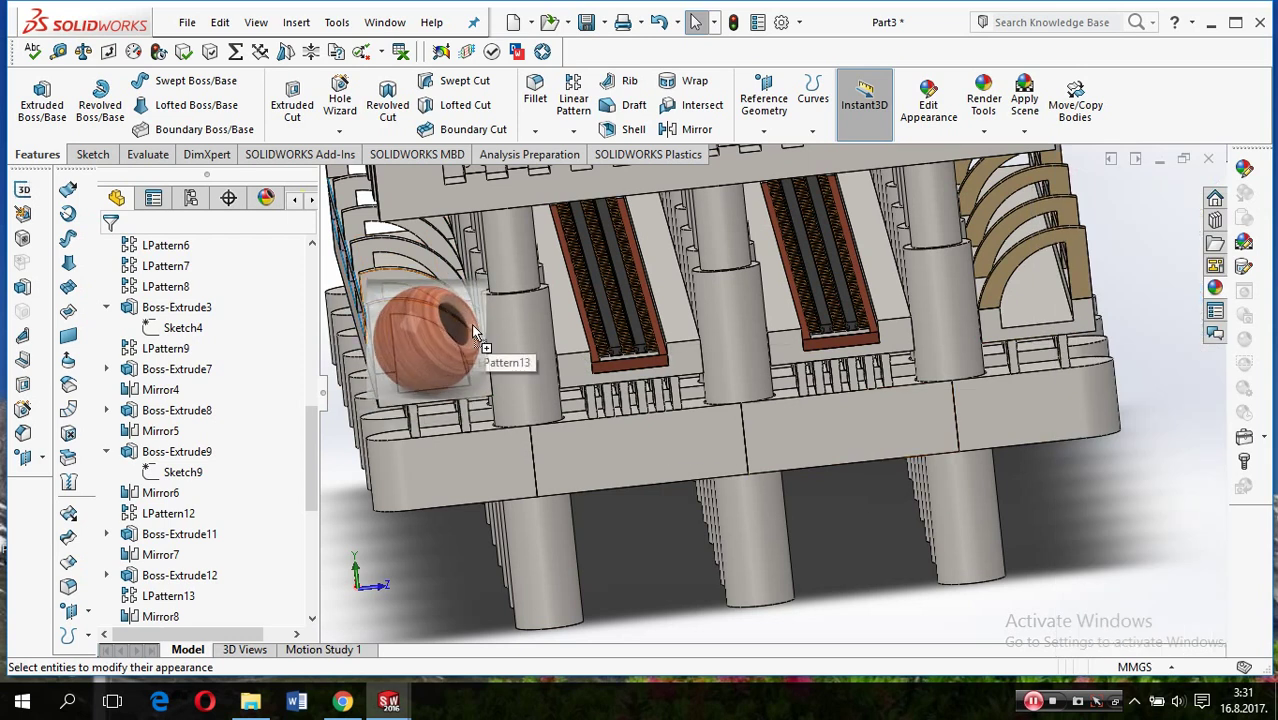
left_click_drag(471, 323, 474, 338)
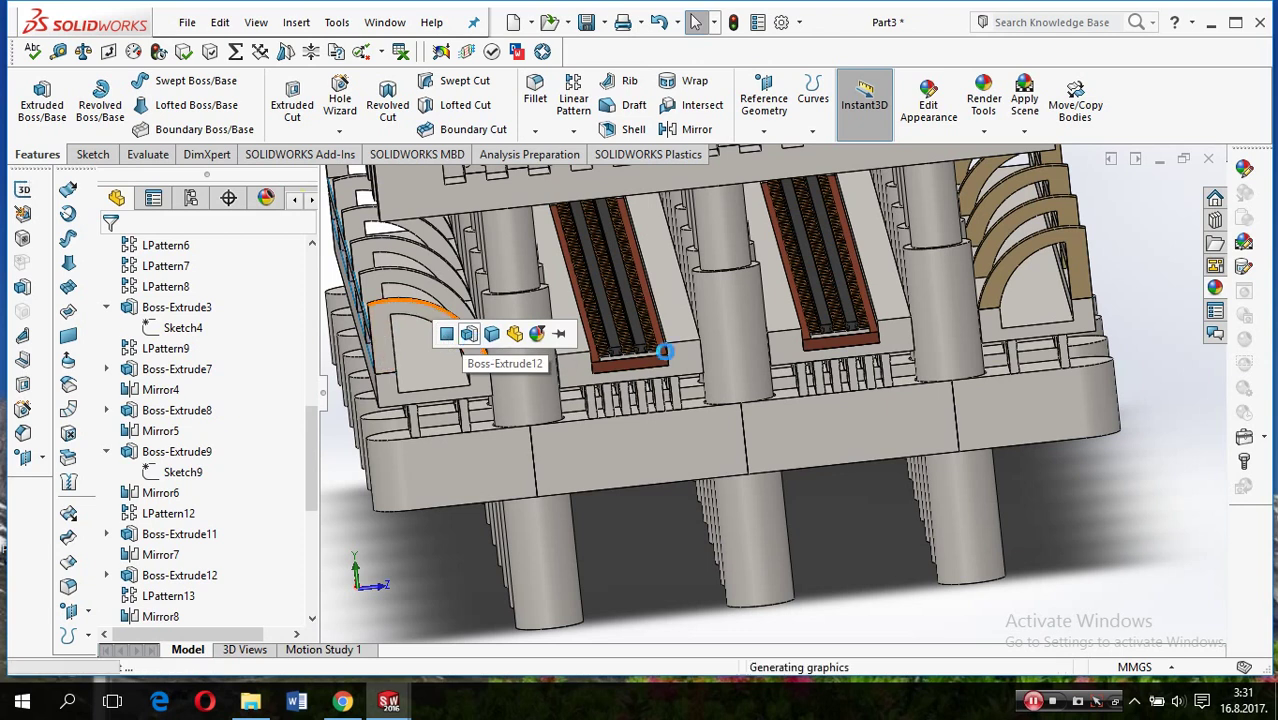
left_click(1215, 287)
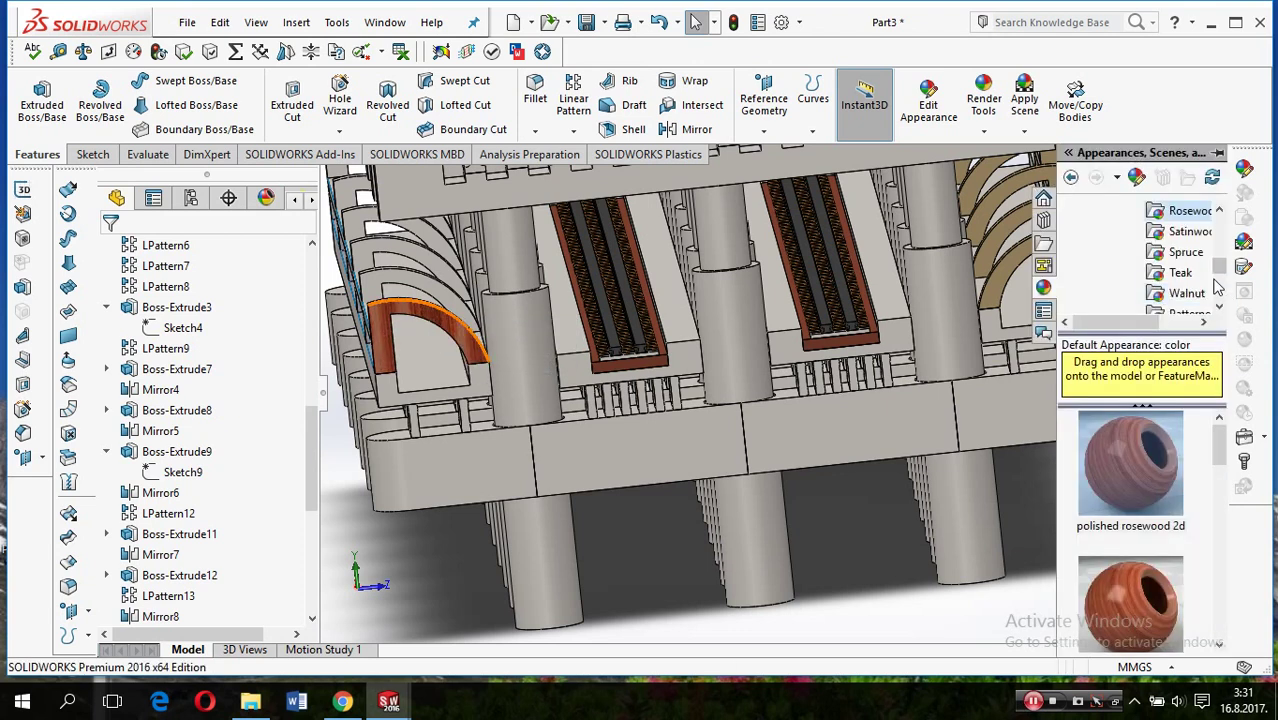
left_click_drag(1135, 457, 440, 287)
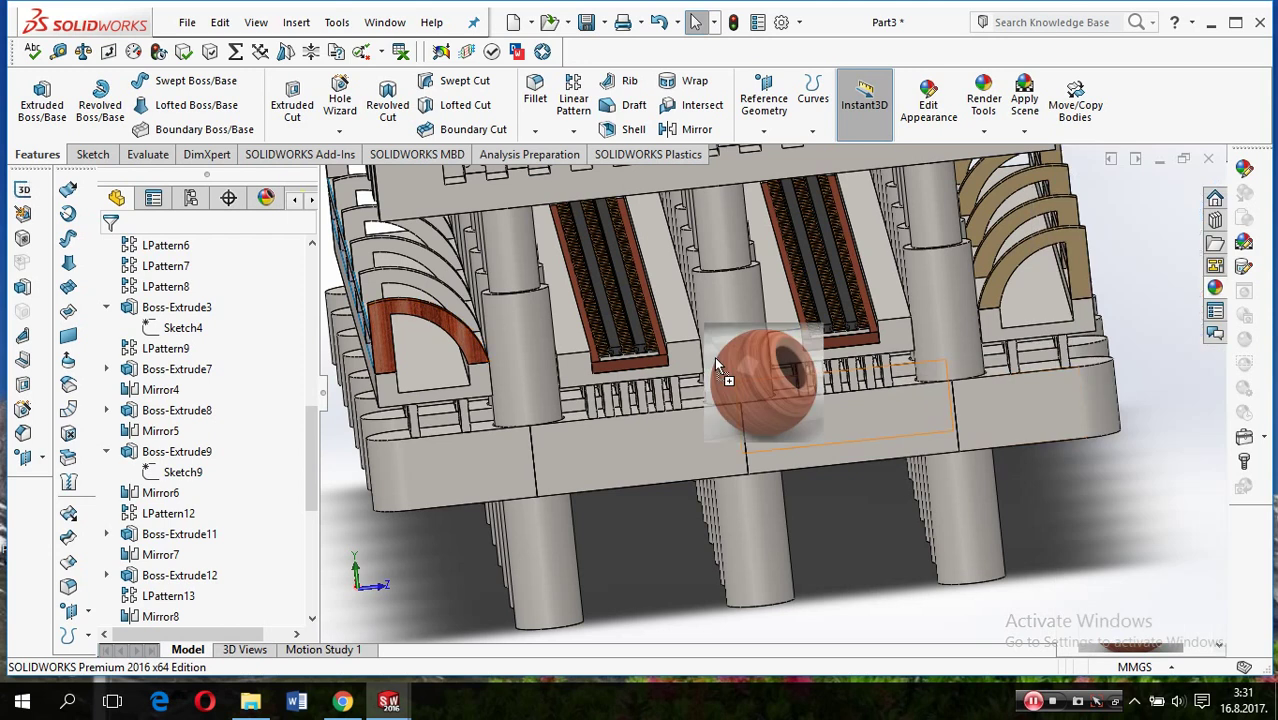
left_click(440, 289)
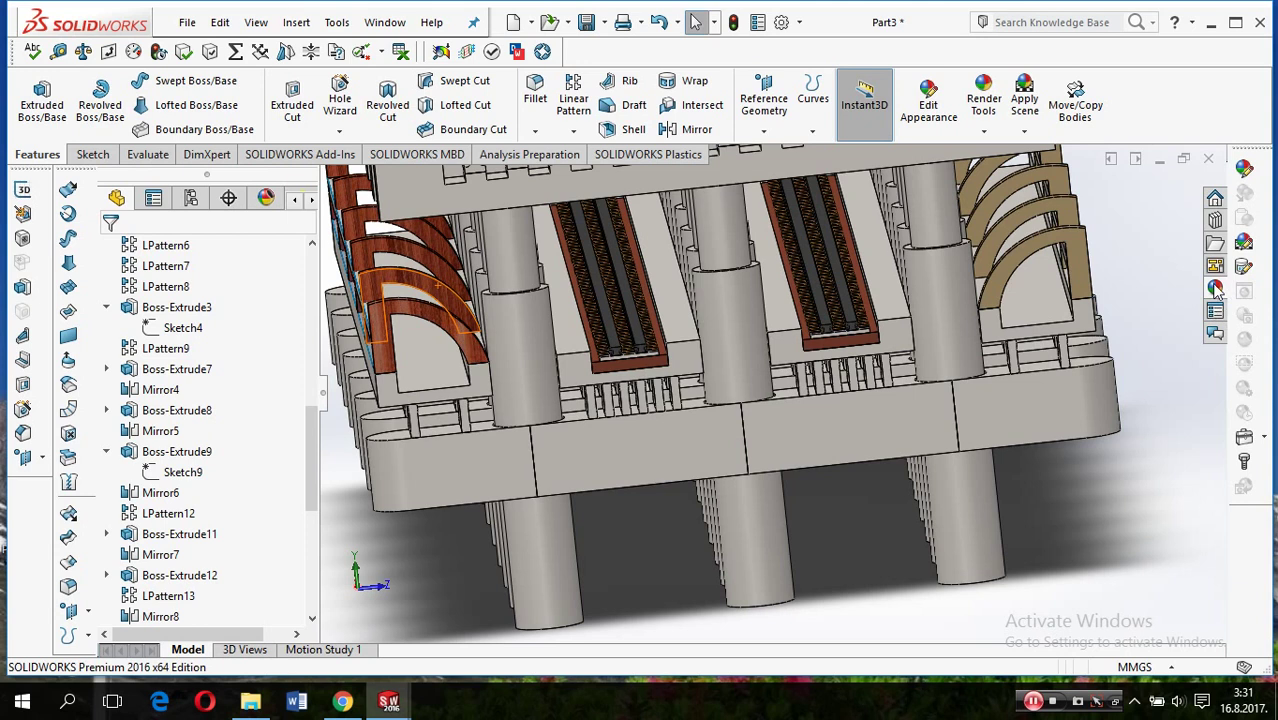
Apply polished rosewood to the whole Mirror8 right arches, then zoom out and orbit
left_click(1215, 288)
left_click_drag(1132, 470, 1077, 248)
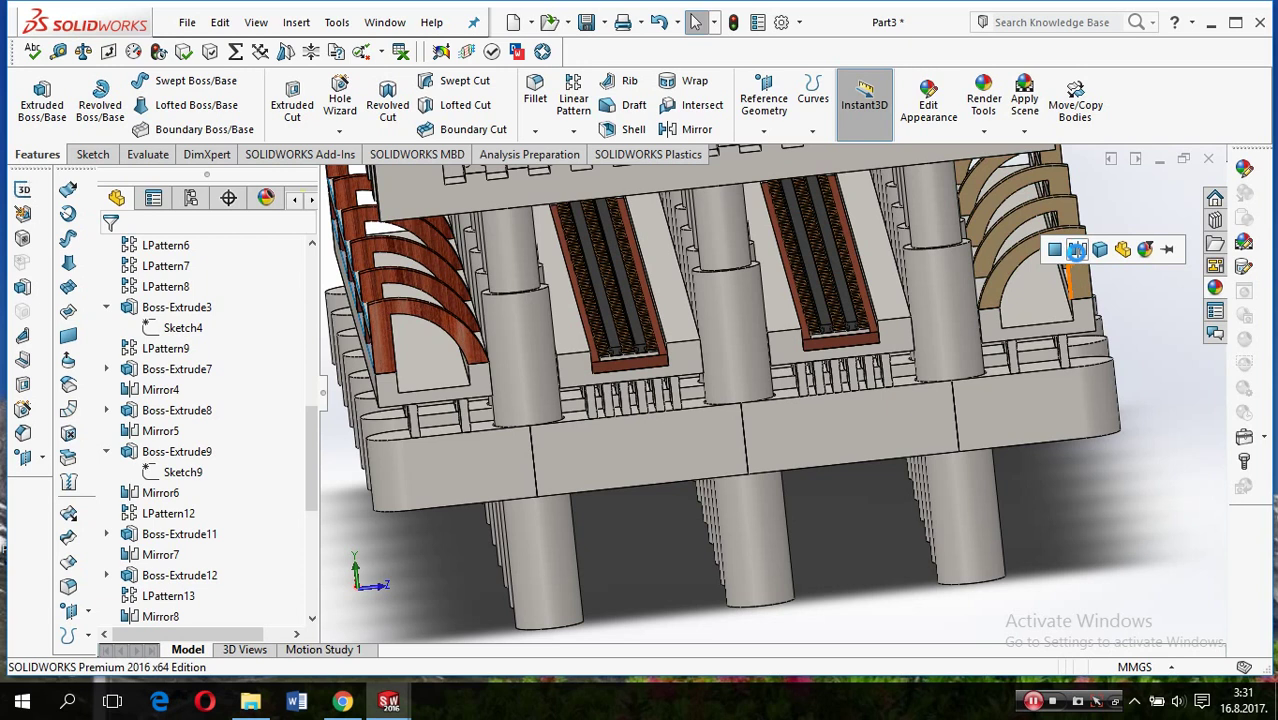
left_click(1076, 250)
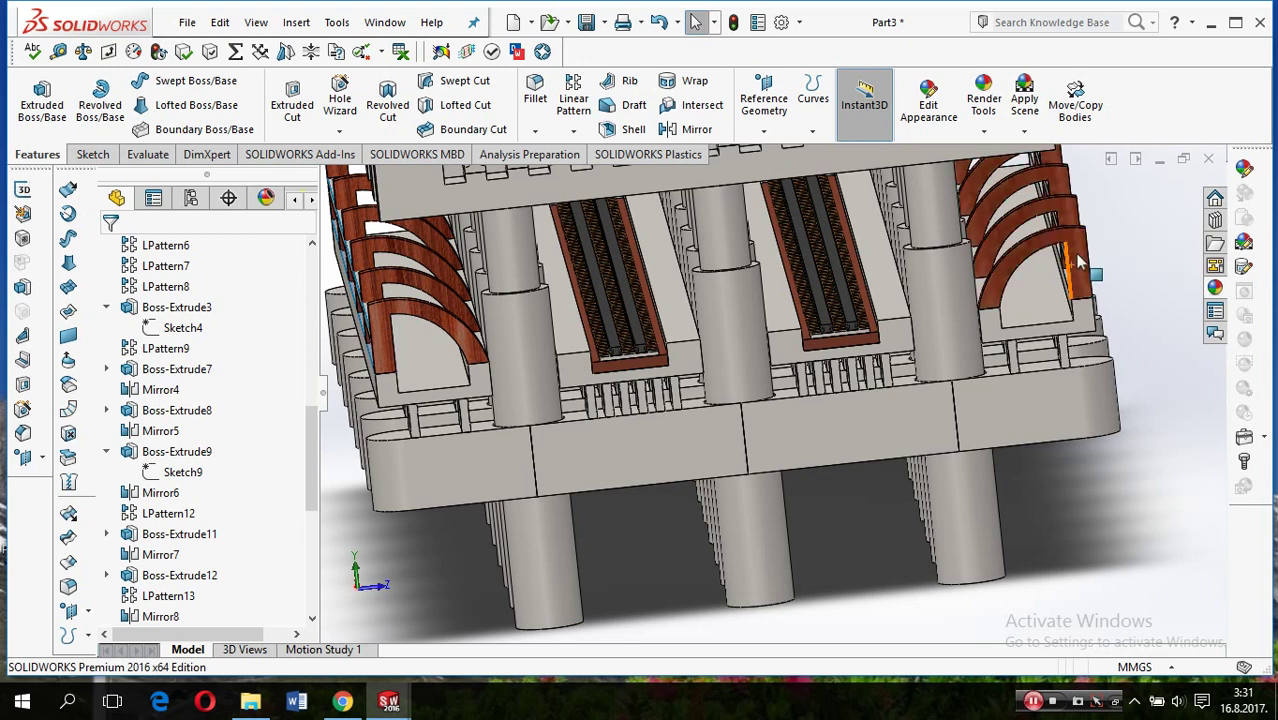
scroll(880, 315, "up", 2)
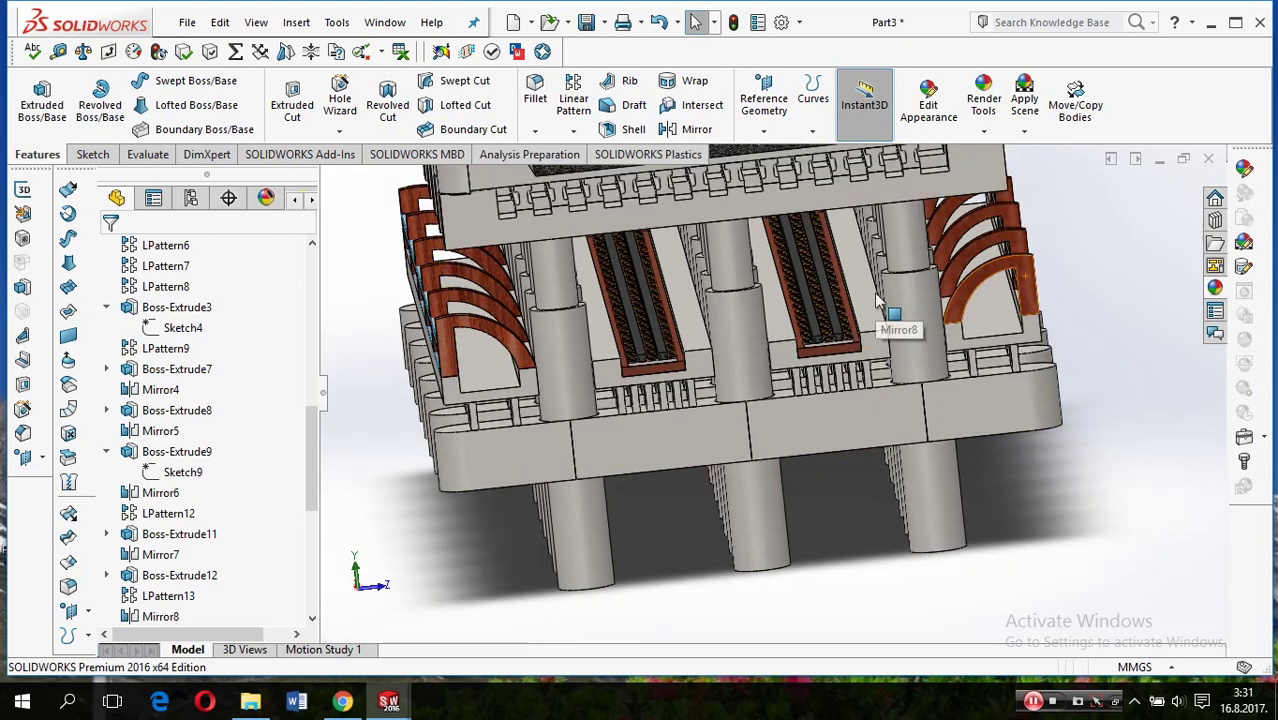
scroll(886, 325, "up", 2)
scroll(775, 370, "up", 2)
mouse_move(775, 370)
middle_mouse_down()
mouse_move(767, 388)
mouse_move(905, 385)
middle_mouse_up()
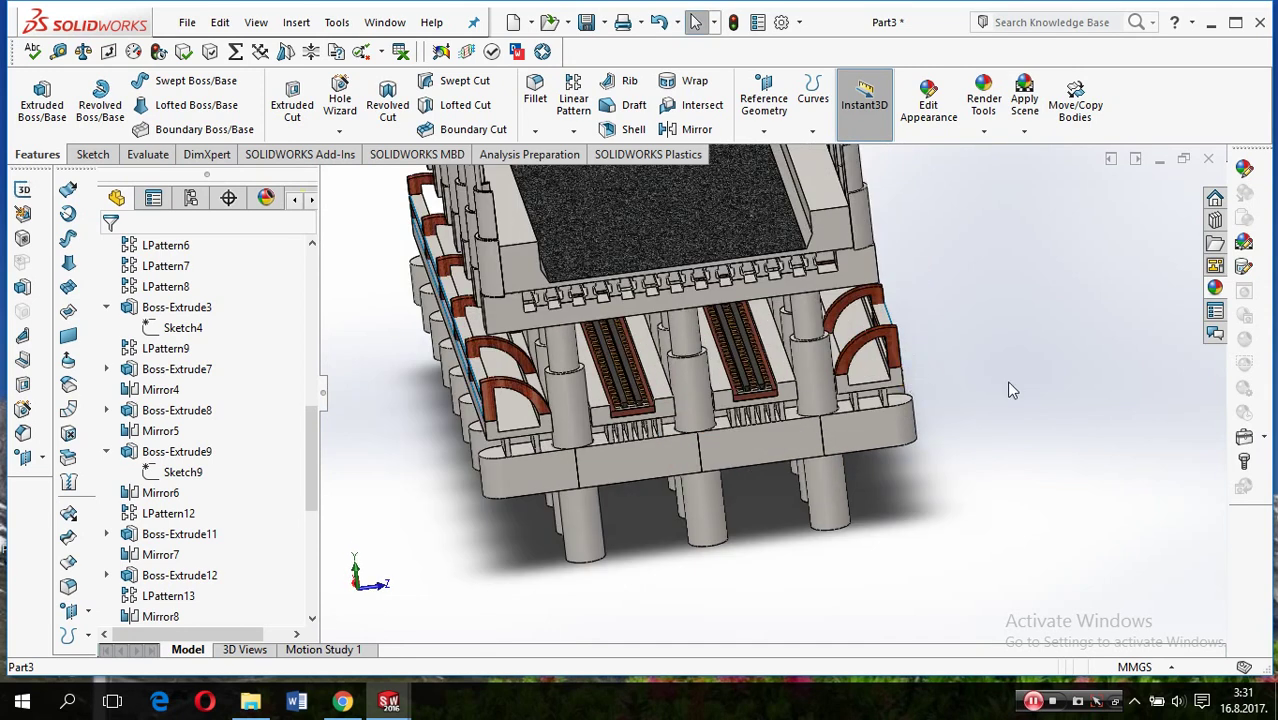
Browse the Stone sets to Slate and apply it to the whole Boss-Extrude7 panel
left_click(1214, 290)
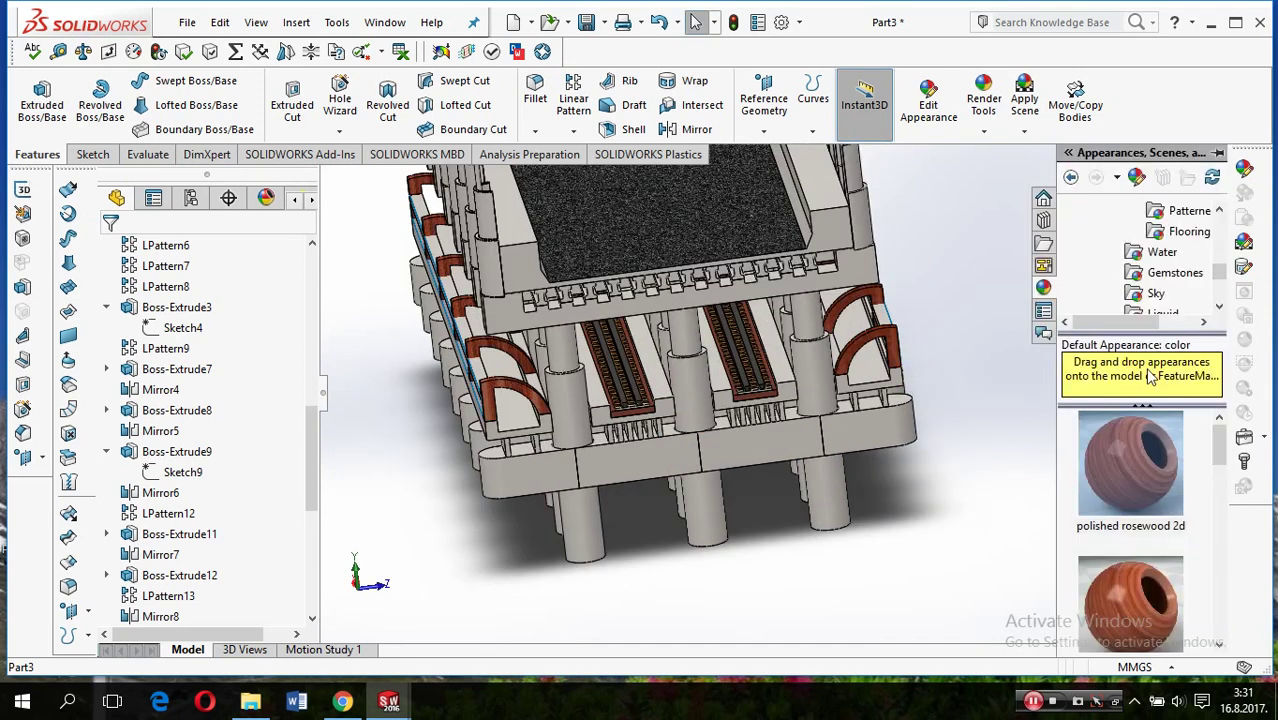
scroll(1170, 290, "down", 3)
scroll(1180, 290, "down", 3)
scroll(1185, 295, "down", 2)
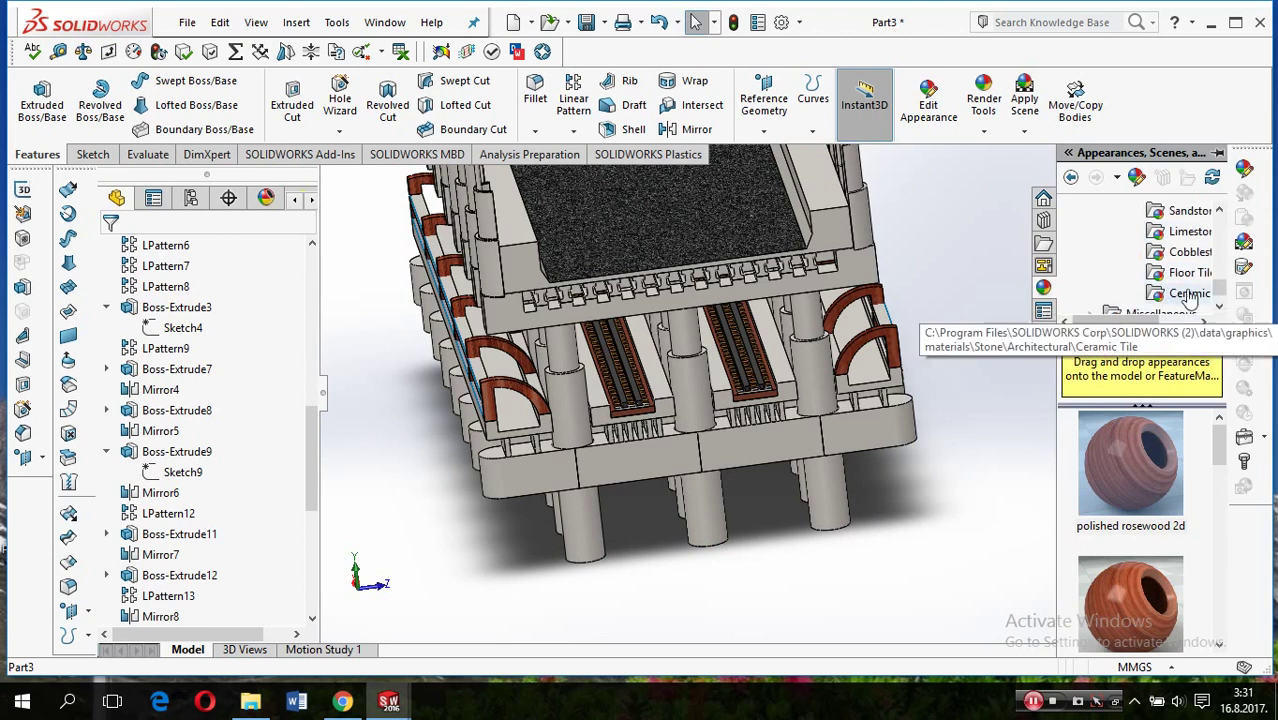
left_click(1190, 294)
scroll(1188, 295, "down", 2)
scroll(1180, 265, "up", 3)
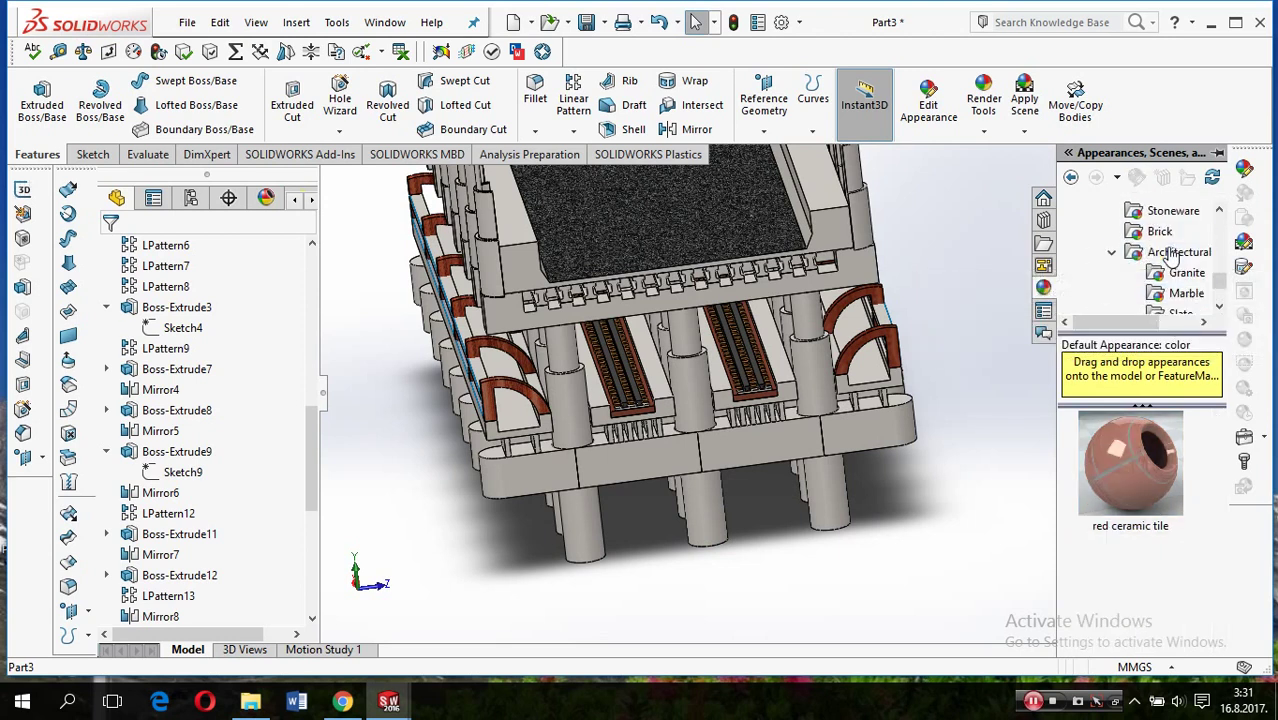
left_click(1187, 273)
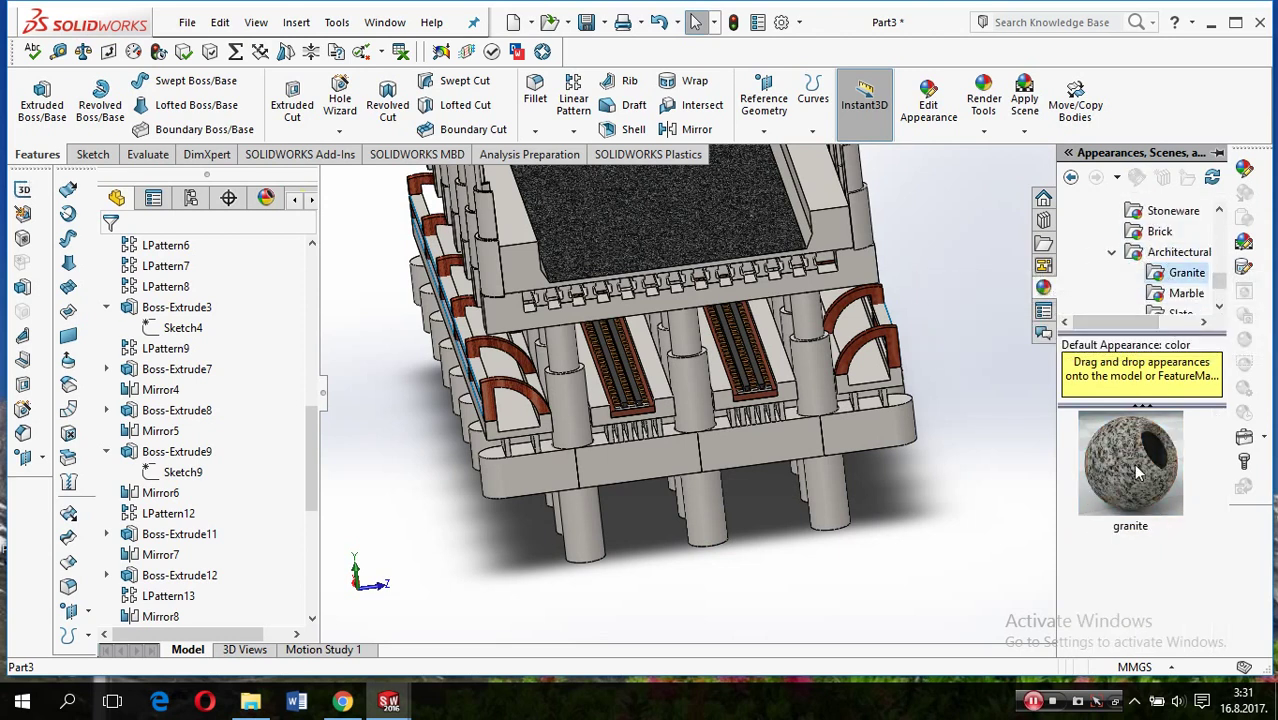
left_click(1183, 315)
left_click_drag(1140, 455, 878, 385)
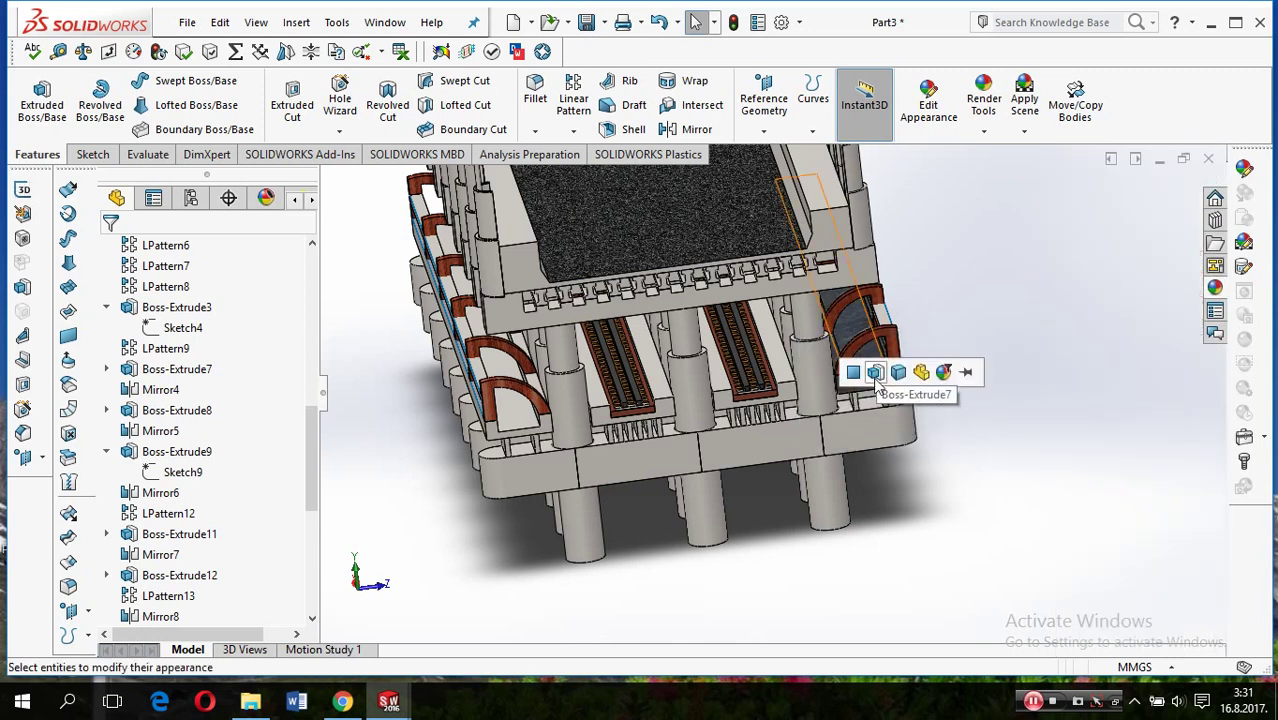
left_click(875, 372)
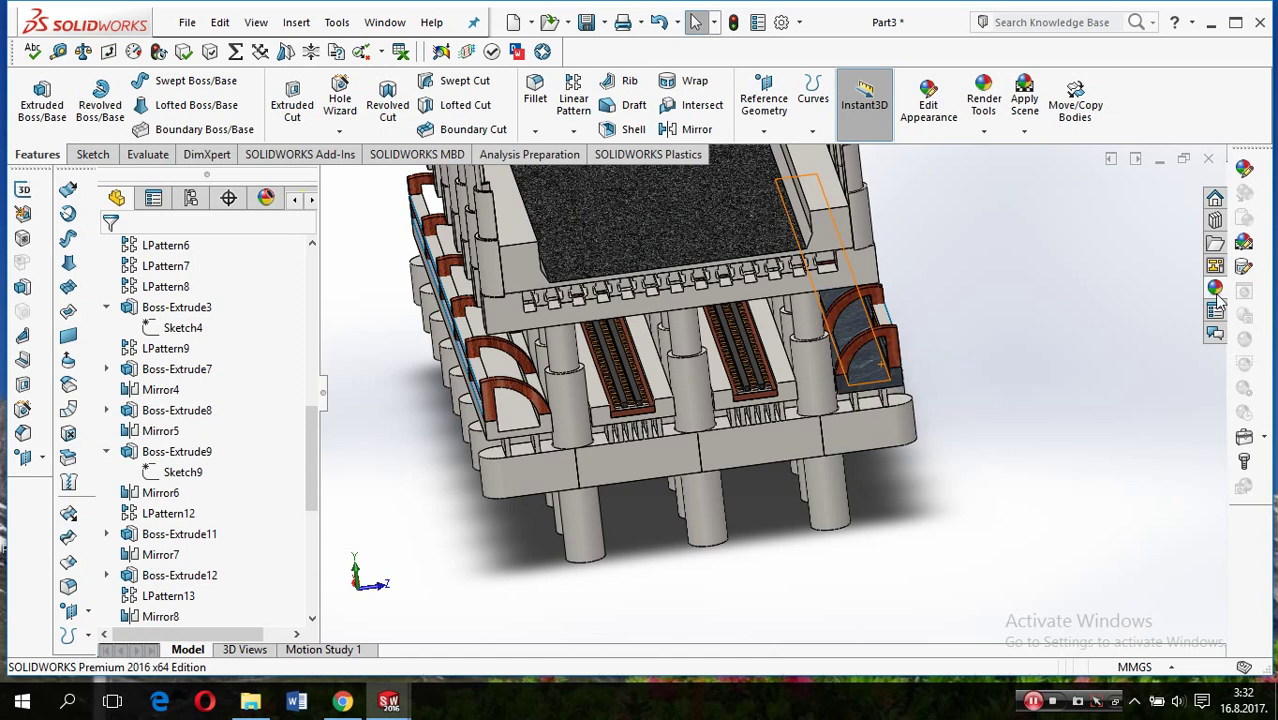
Apply slate to the Mirror4 panels behind the left arches and orbit for an overview
left_click(1216, 289)
left_click_drag(1130, 465, 525, 423)
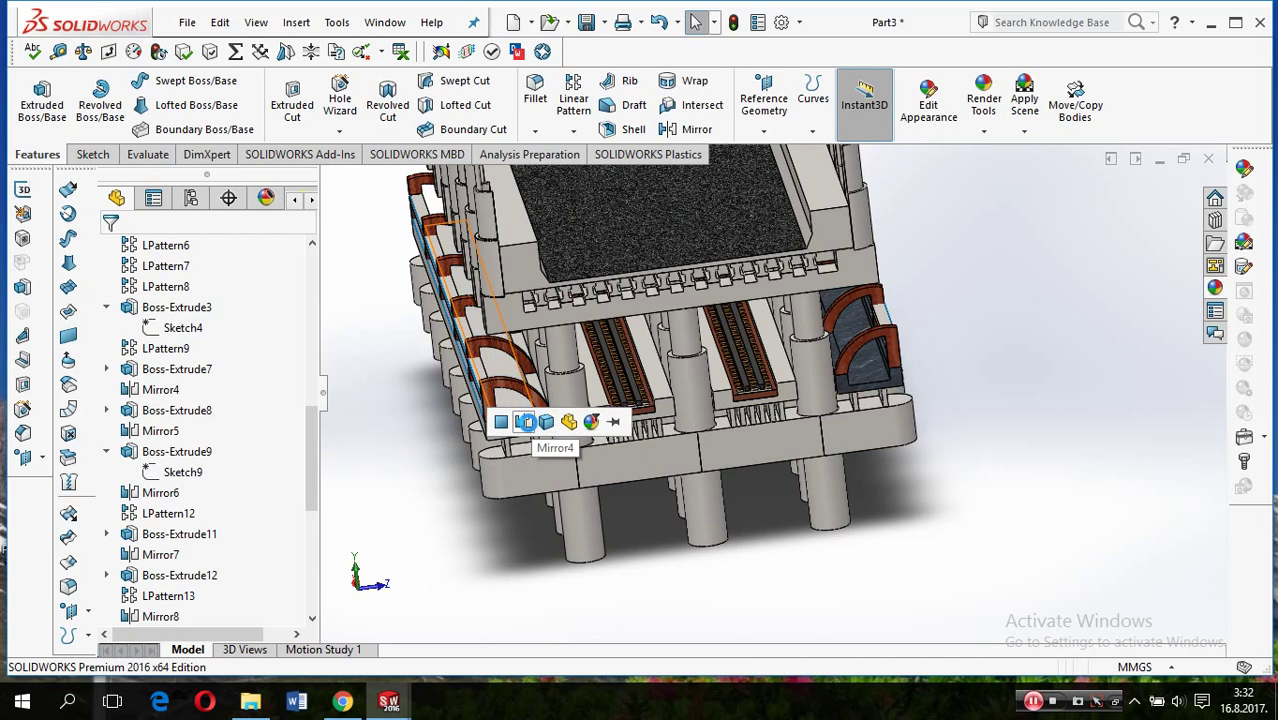
left_click(524, 421)
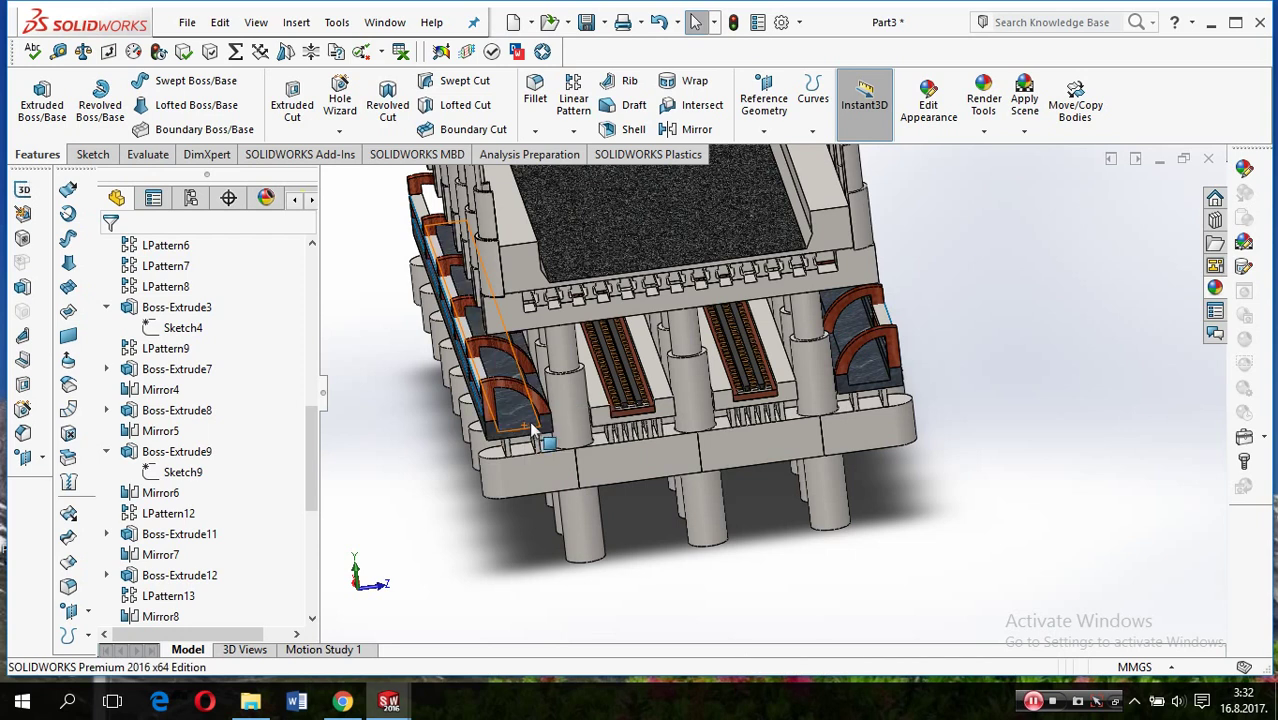
mouse_move(677, 400)
middle_mouse_down()
mouse_move(686, 428)
mouse_move(710, 380)
middle_mouse_up()
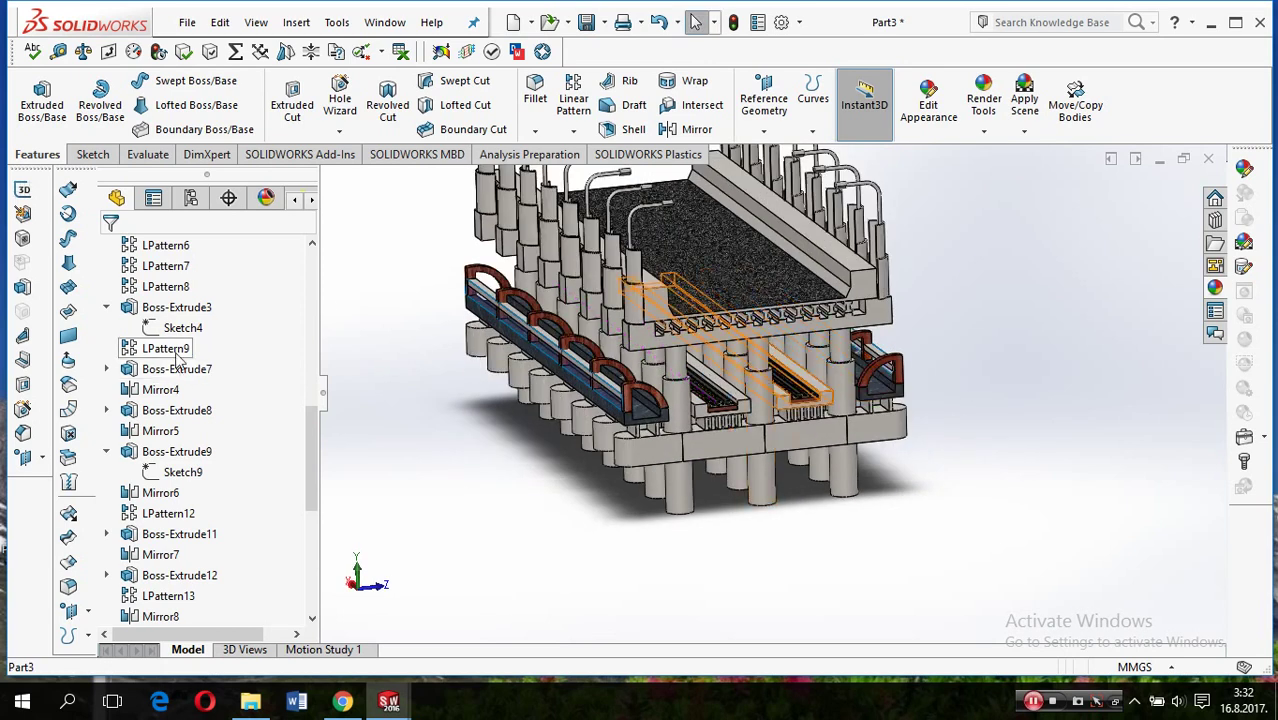
left_click_drag(312, 460, 322, 302)
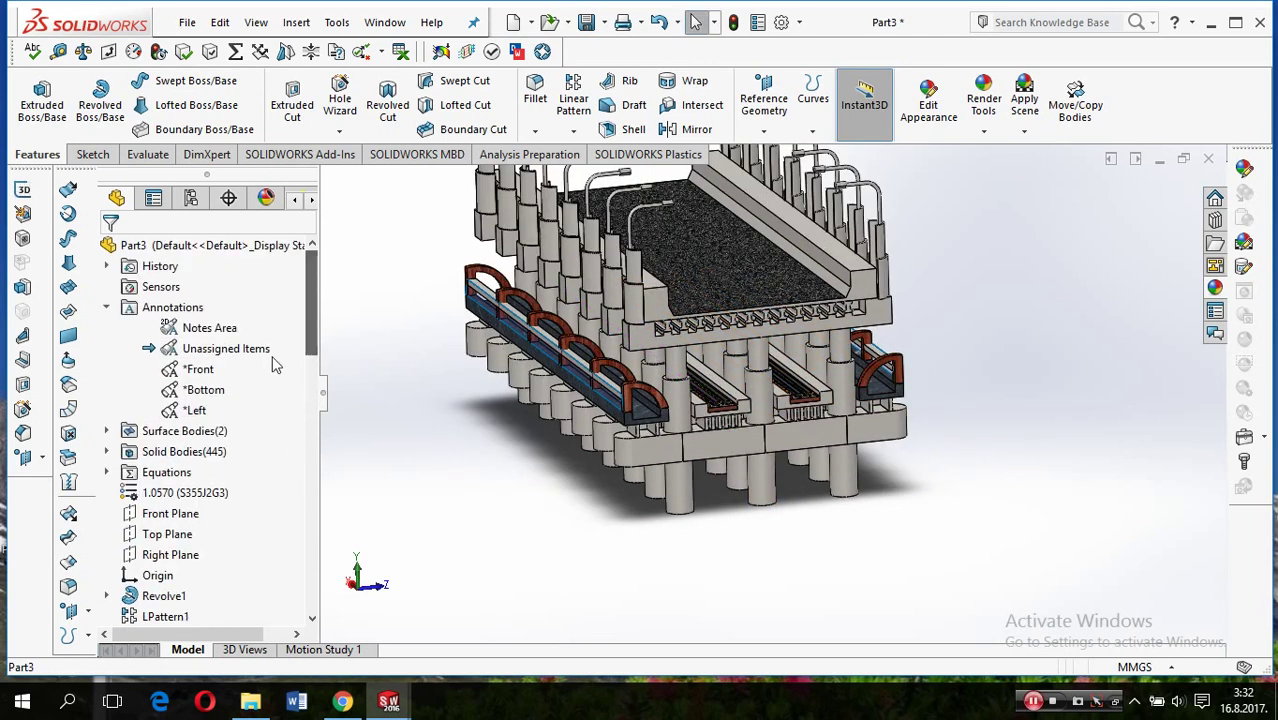
Sketch a large center rectangle on the Top Plane, centred on the origin
left_click(166, 537)
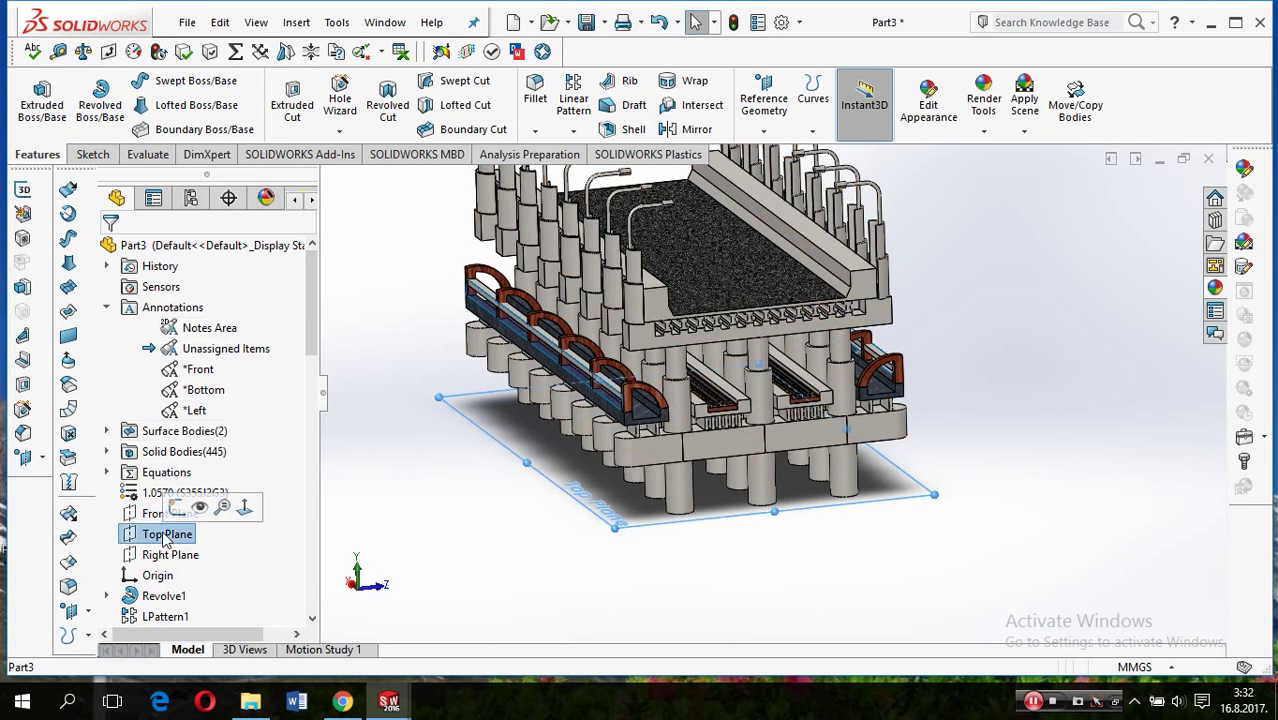
left_click(176, 508)
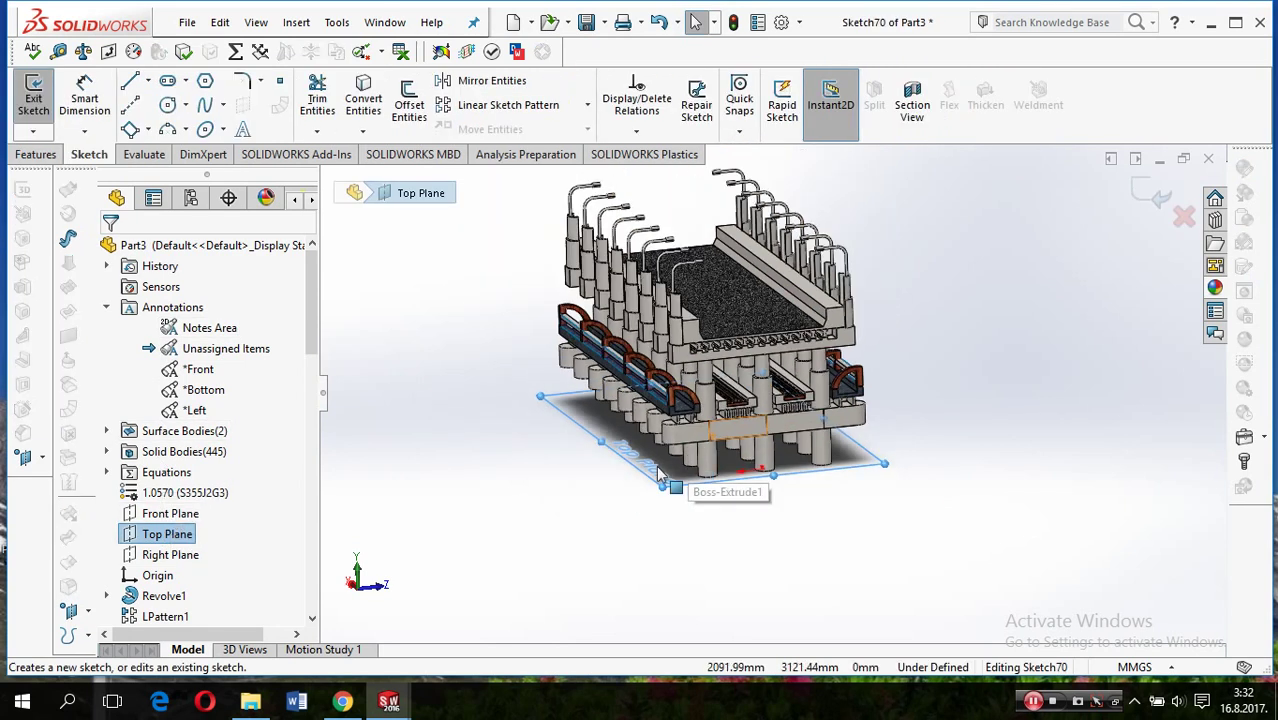
left_click(149, 131)
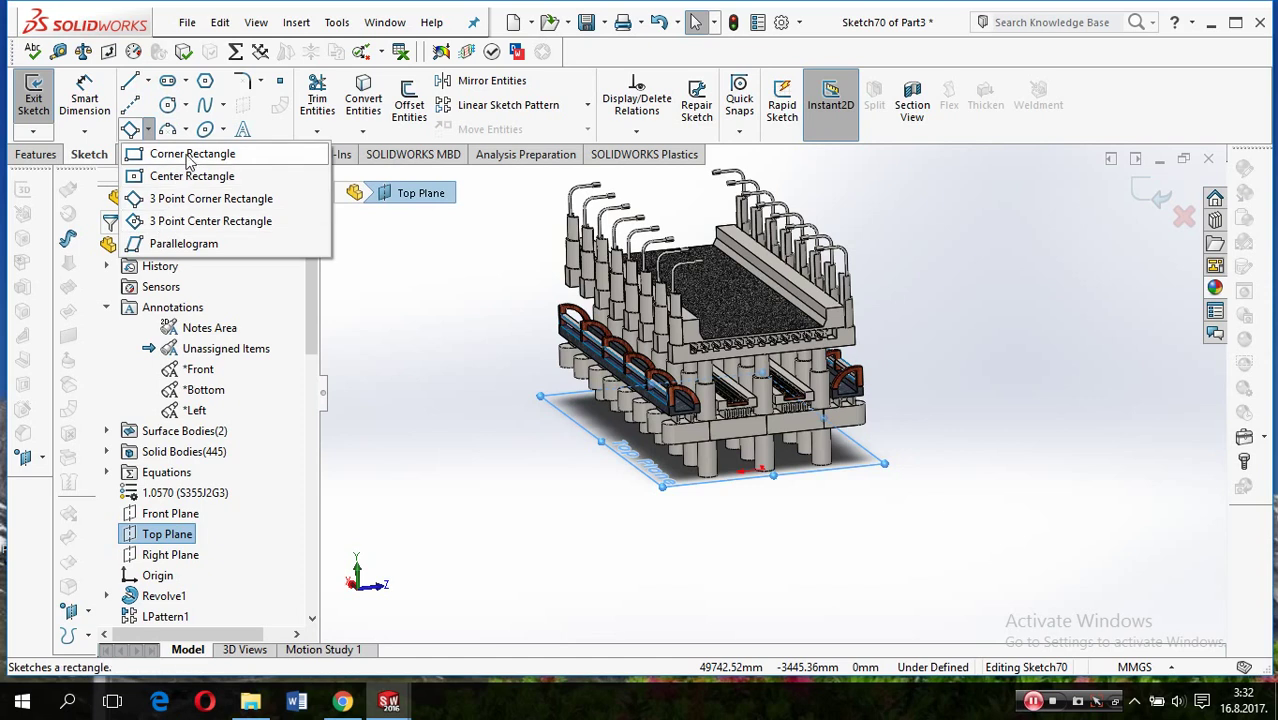
left_click(192, 177)
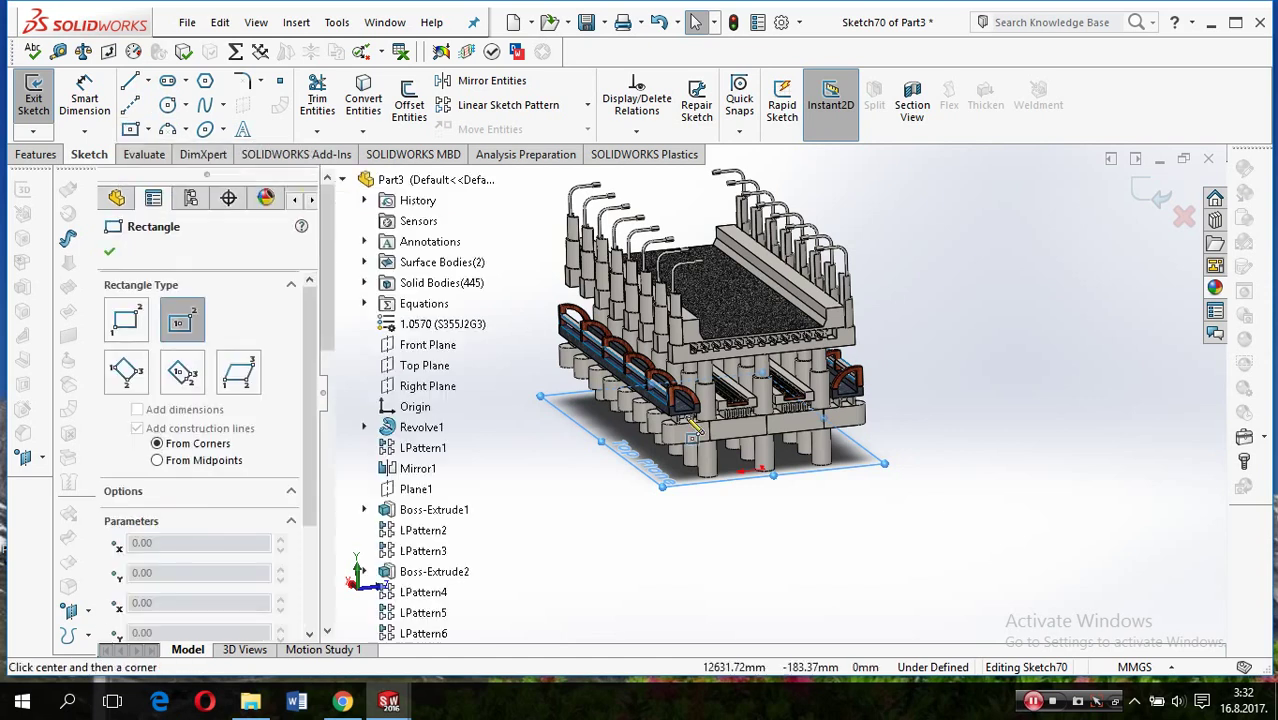
left_click(762, 470)
left_click(829, 268)
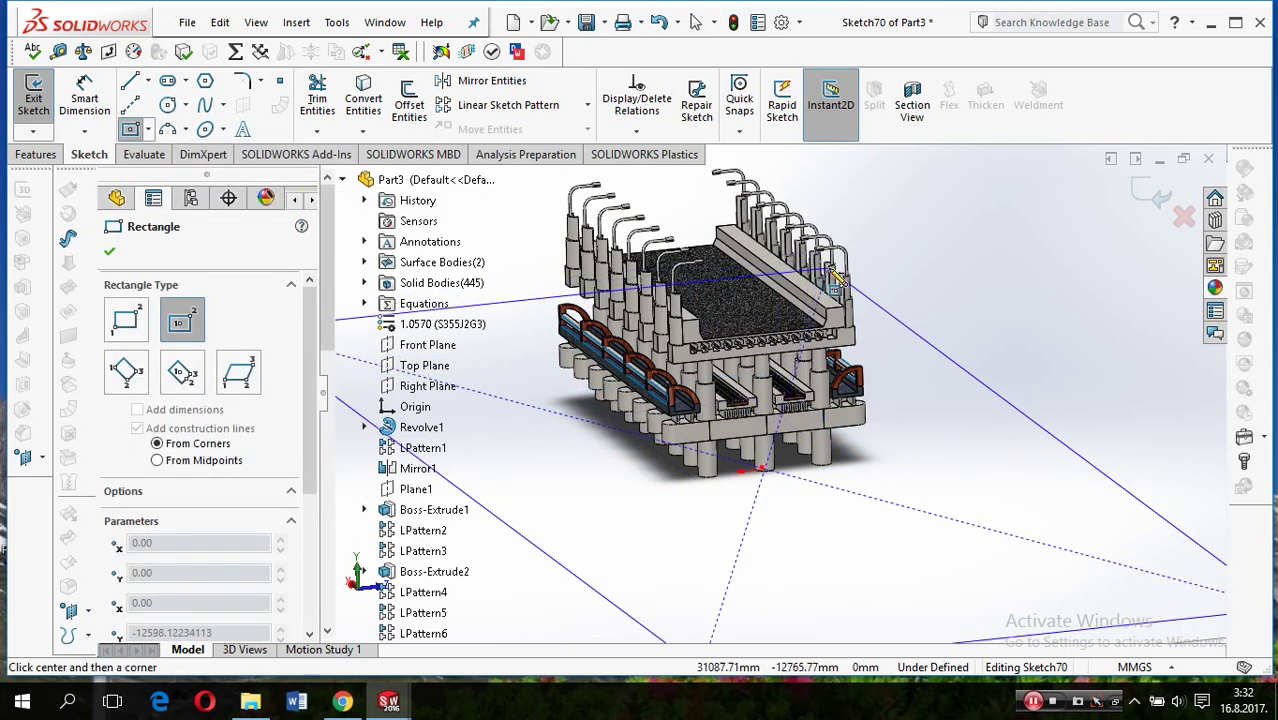
Extrude the rectangle 310 mm as a separate body with Merge result unchecked
left_click(50, 157)
left_click(41, 100)
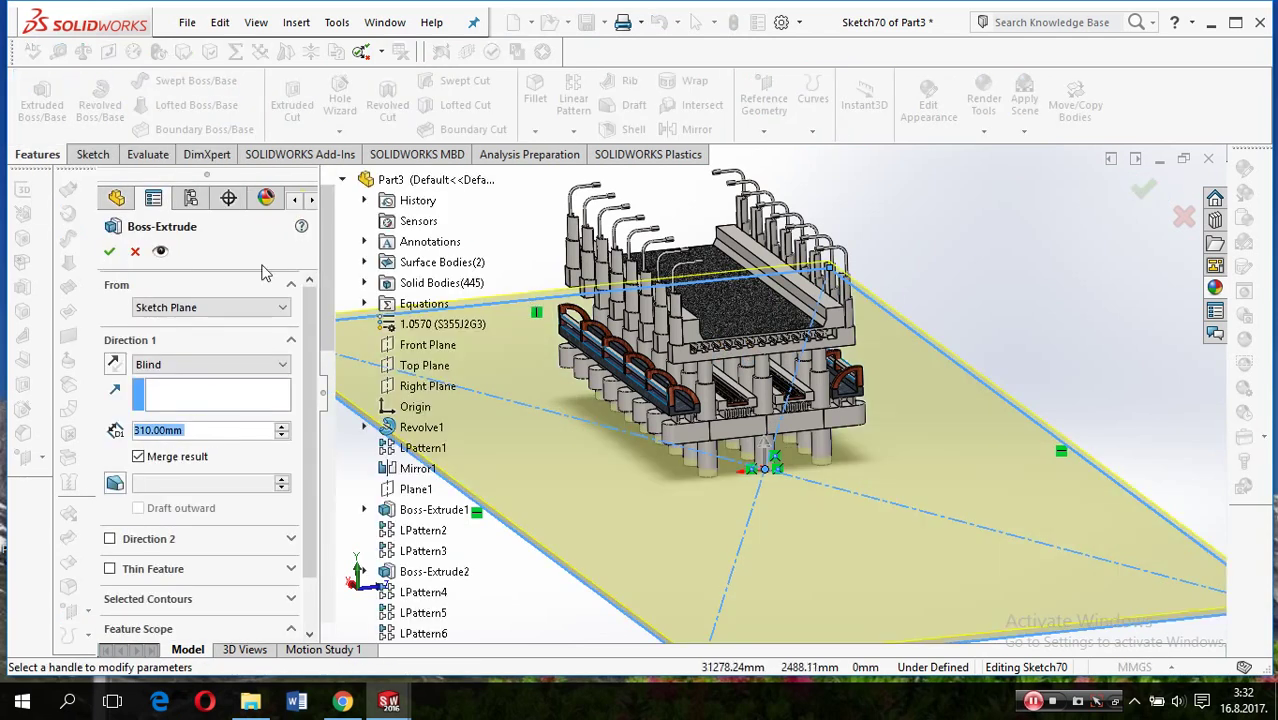
left_click(170, 455)
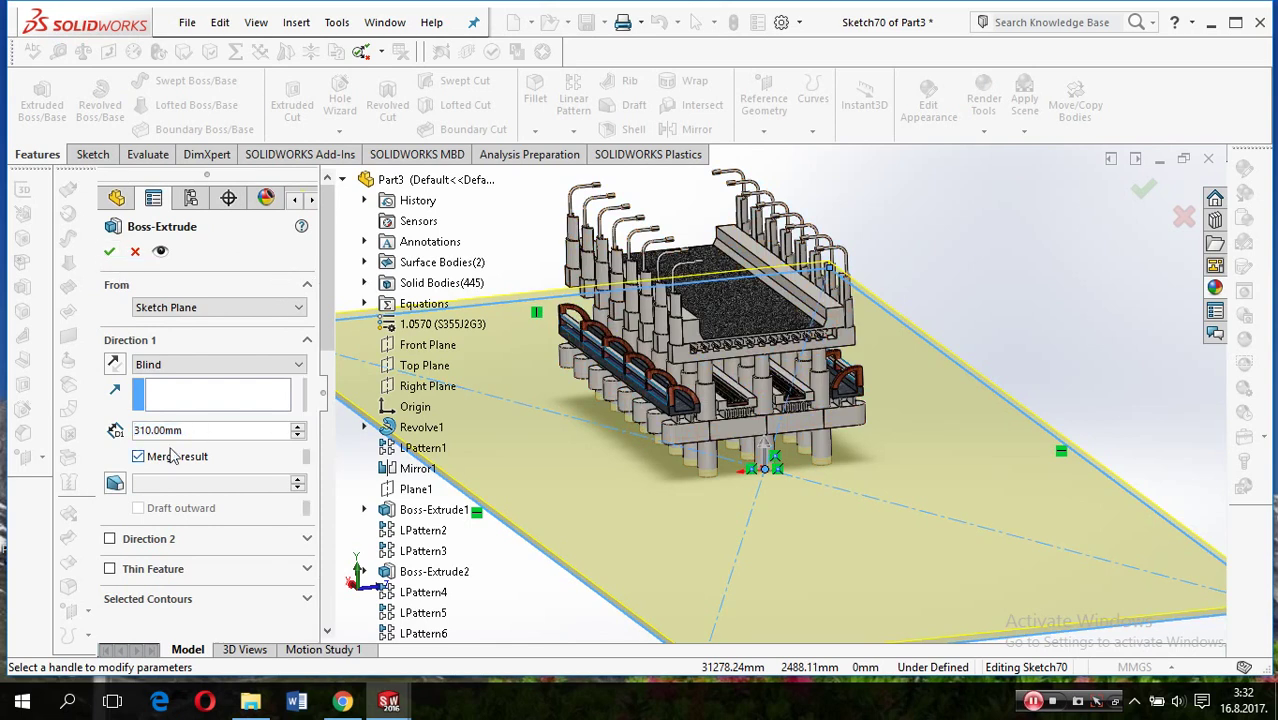
left_click(110, 254)
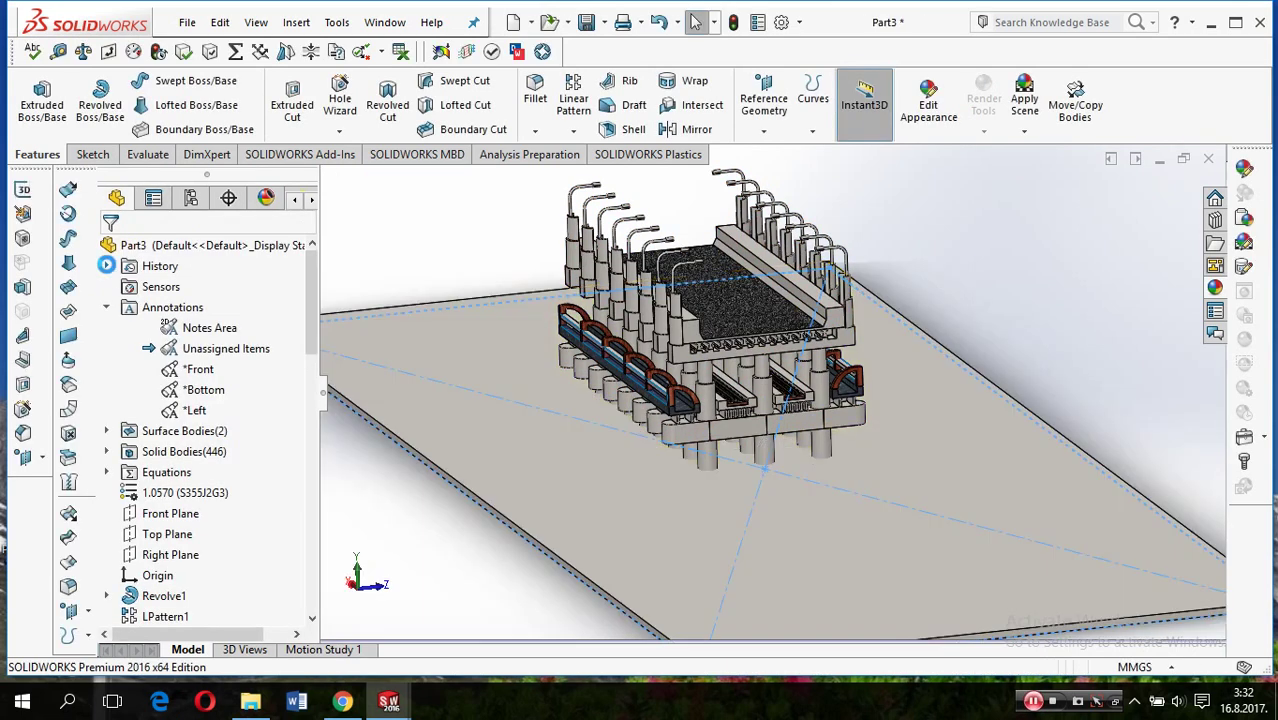
Open the appearances library and preview the Miscellaneous, Ceramic and Liquid categories
left_click(1215, 288)
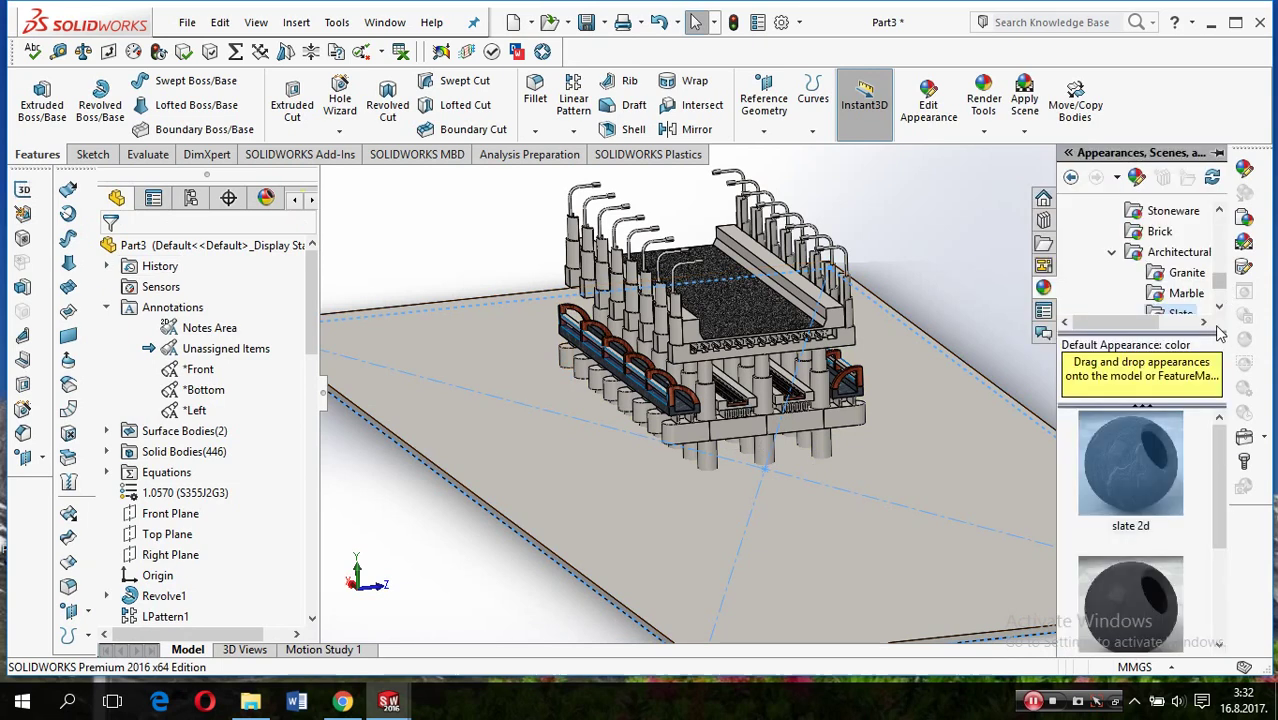
scroll(1183, 279, "down", 3)
scroll(1183, 270, "down", 3)
left_click(1180, 255)
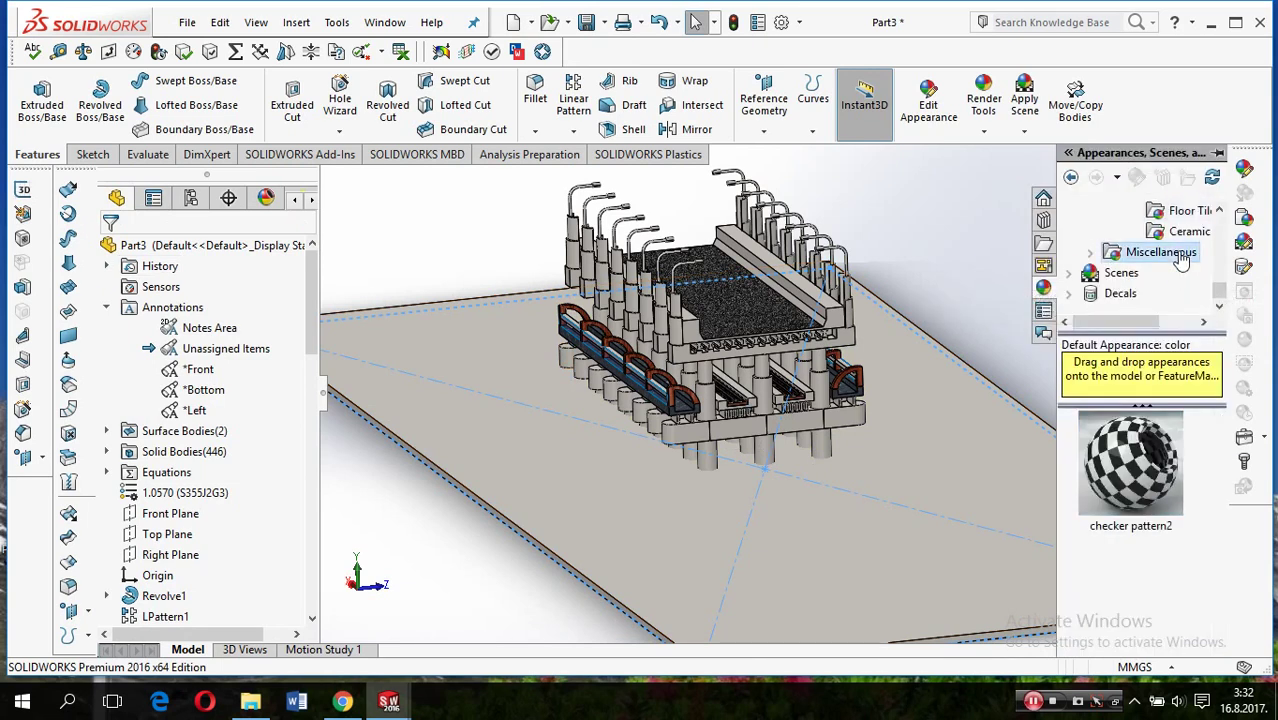
left_click(1188, 231)
scroll(1178, 252, "up", 3)
scroll(1178, 252, "up", 3)
left_click(1178, 252)
left_click(1171, 276)
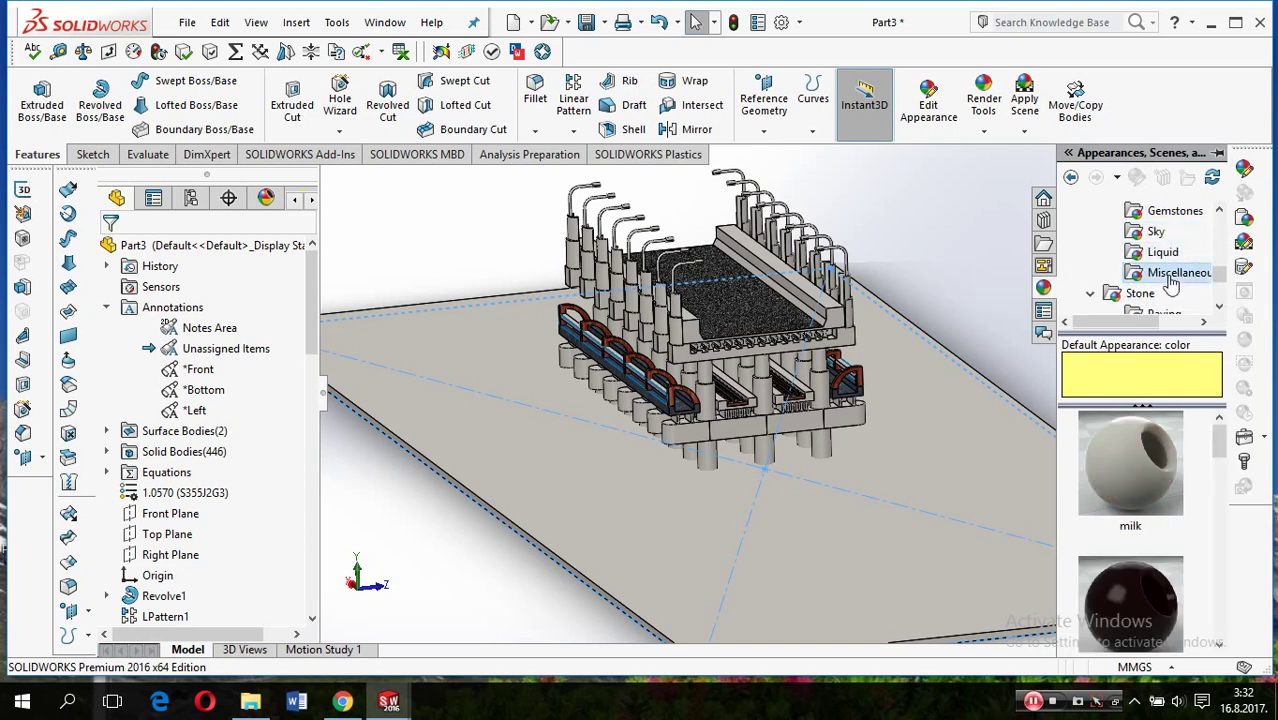
key("Up")
key("Up")
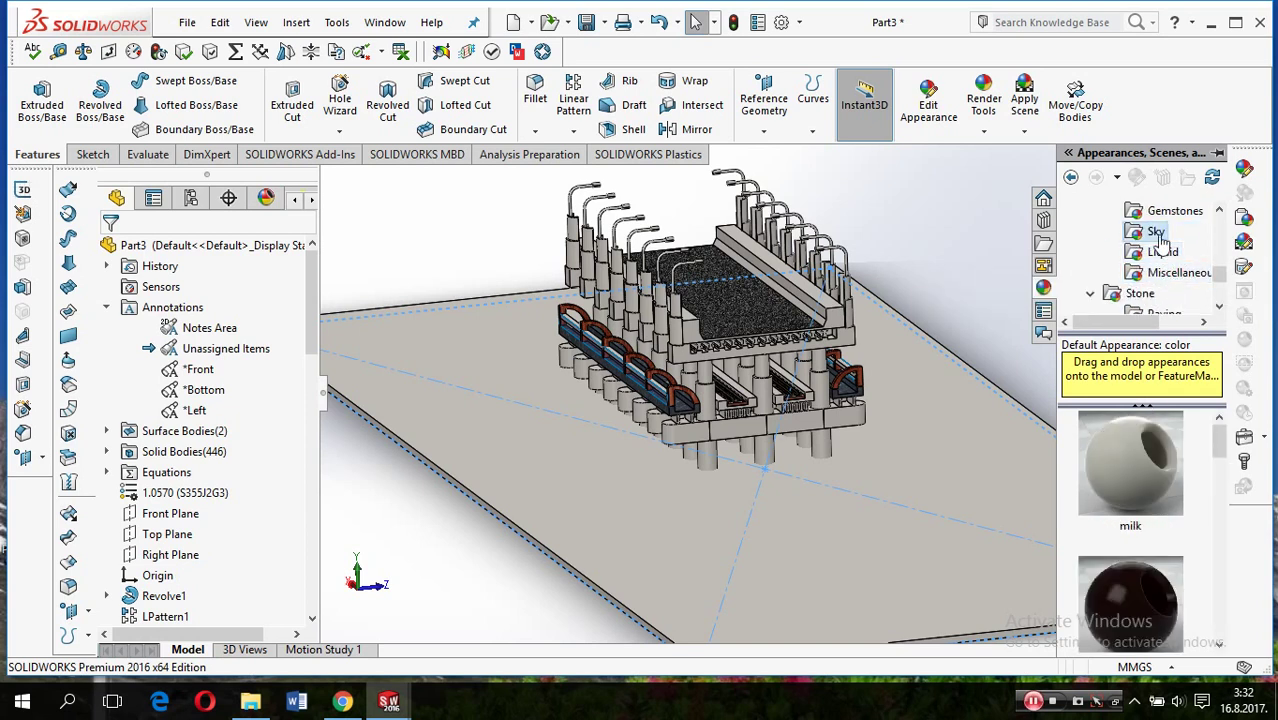
Browse the appearance category tree and preview the Lights appearances
scroll(1170, 503, "down", 2)
scroll(1170, 503, "down", 1)
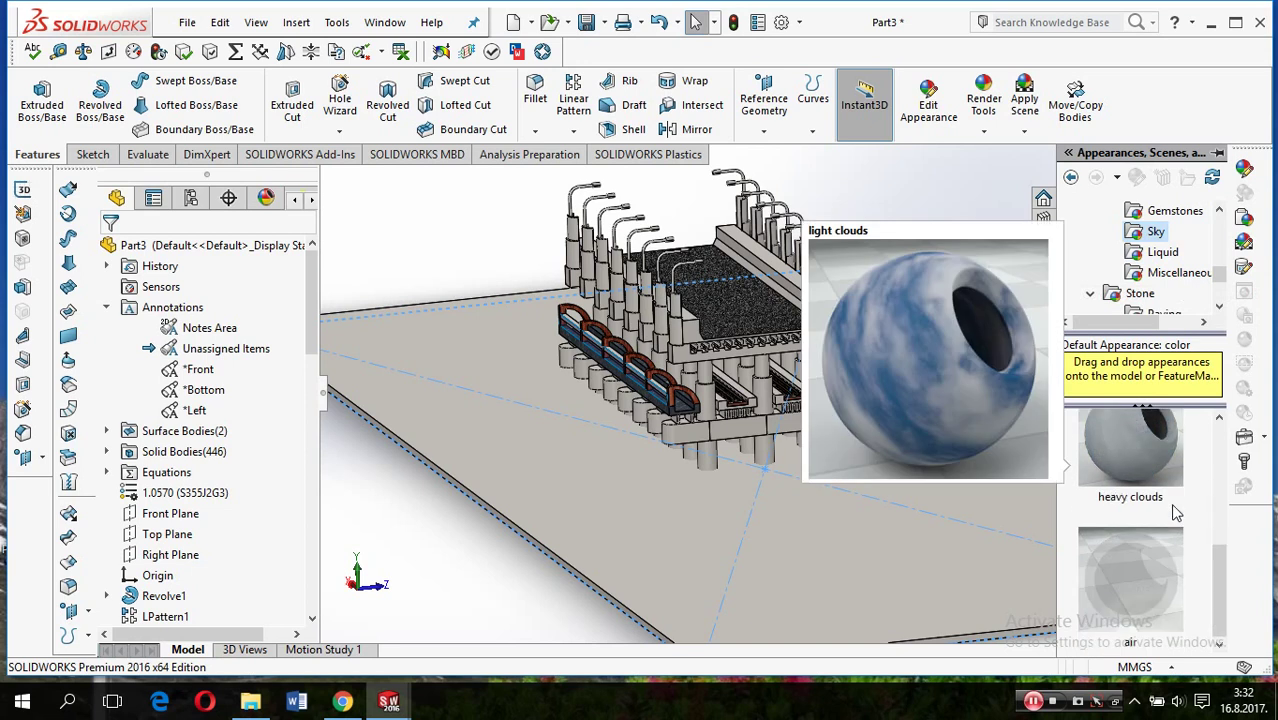
scroll(1170, 503, "up", 3)
scroll(1160, 250, "up", 3)
scroll(1160, 250, "up", 3)
scroll(1160, 250, "up", 3)
scroll(1160, 250, "up", 3)
scroll(1160, 248, "up", 2)
scroll(1160, 250, "down", 2)
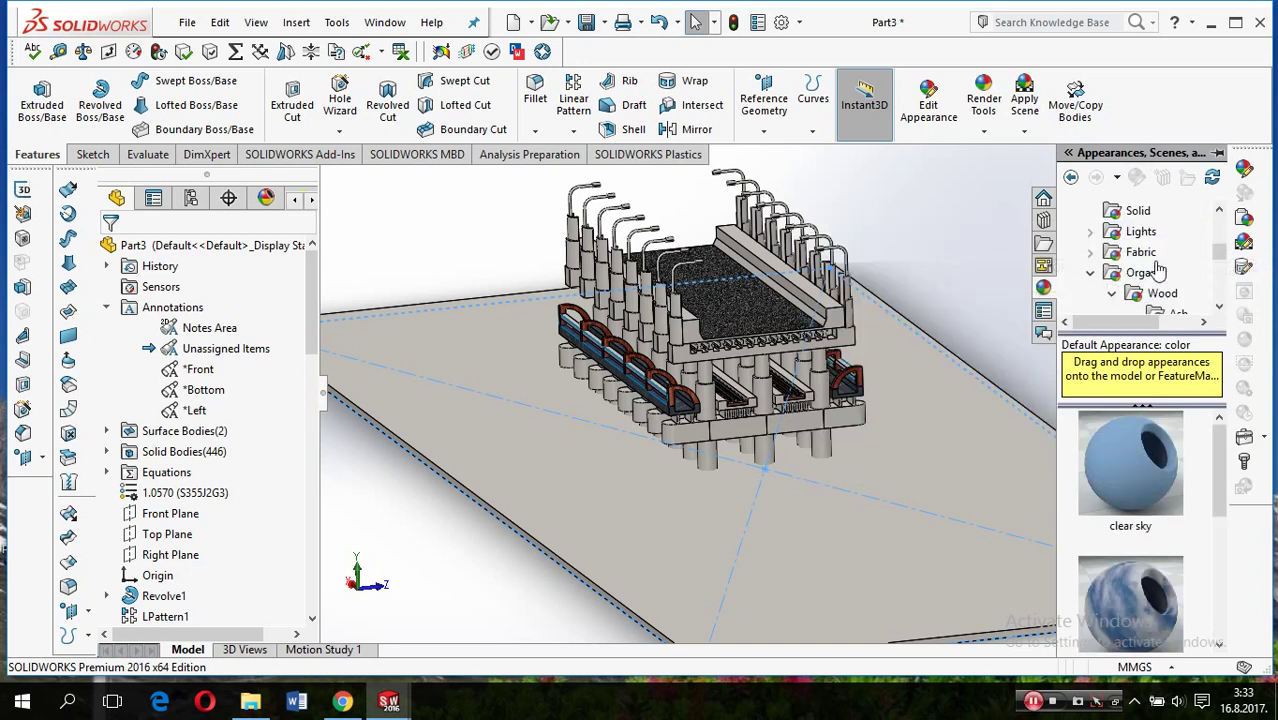
scroll(1160, 260, "up", 2)
scroll(1160, 270, "up", 2)
scroll(1160, 270, "up", 2)
scroll(1160, 270, "up", 2)
scroll(1160, 270, "down", 2)
scroll(1158, 272, "down", 3)
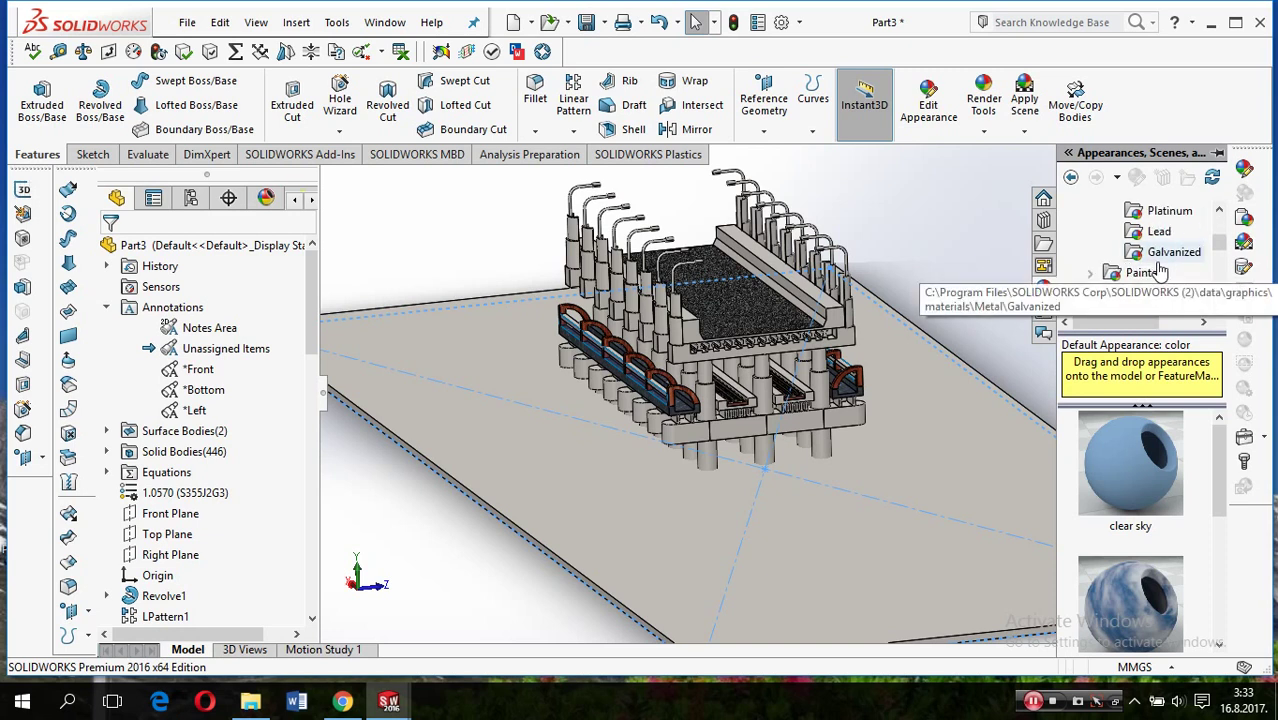
scroll(1160, 275, "down", 1)
scroll(1166, 258, "down", 3)
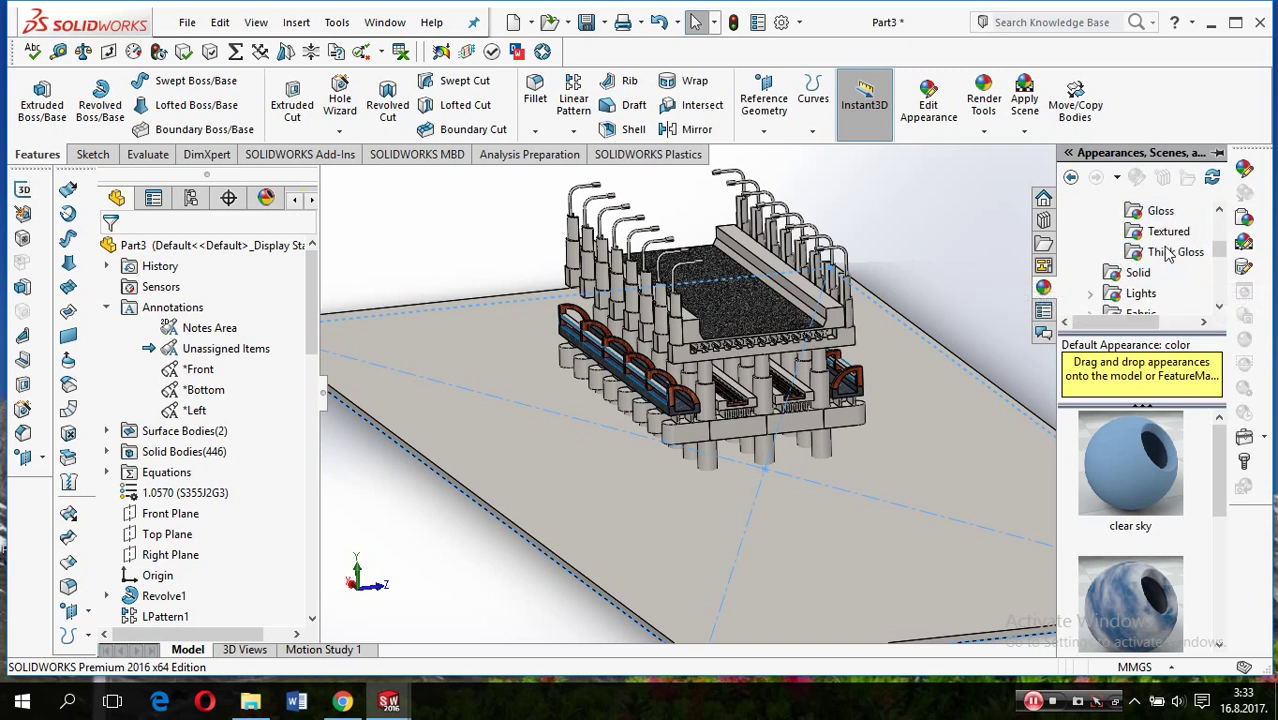
left_click(1140, 293)
scroll(1155, 295, "down", 6)
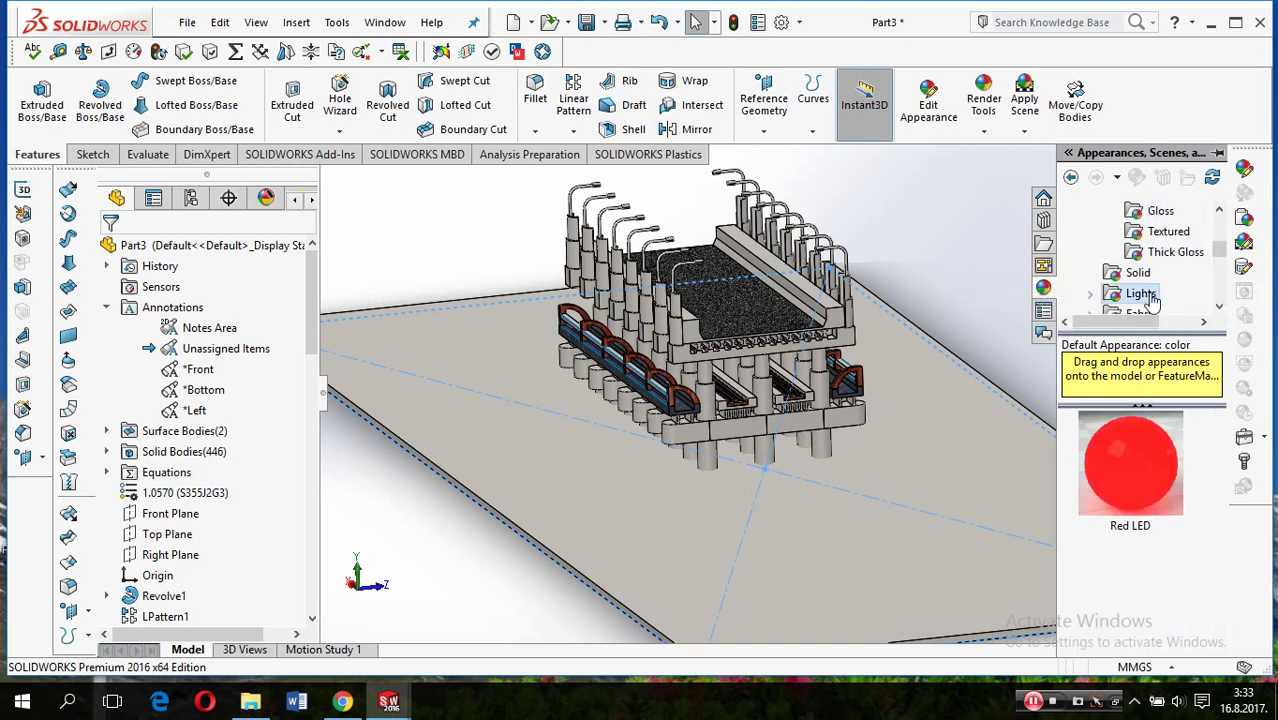
scroll(1160, 280, "up", 3)
Collapse the Organic category and expand the Stone appearance types
left_click(1140, 252)
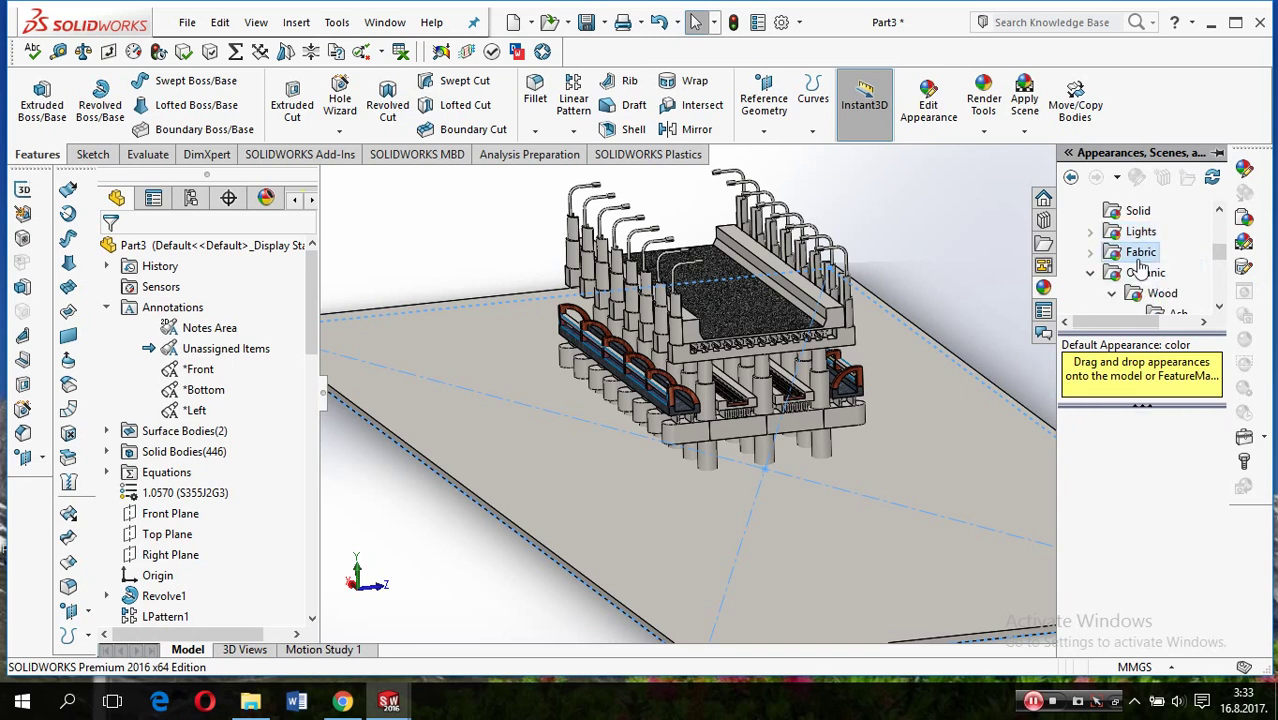
double_click(1145, 272)
double_click(1140, 293)
scroll(1133, 300, "down", 3)
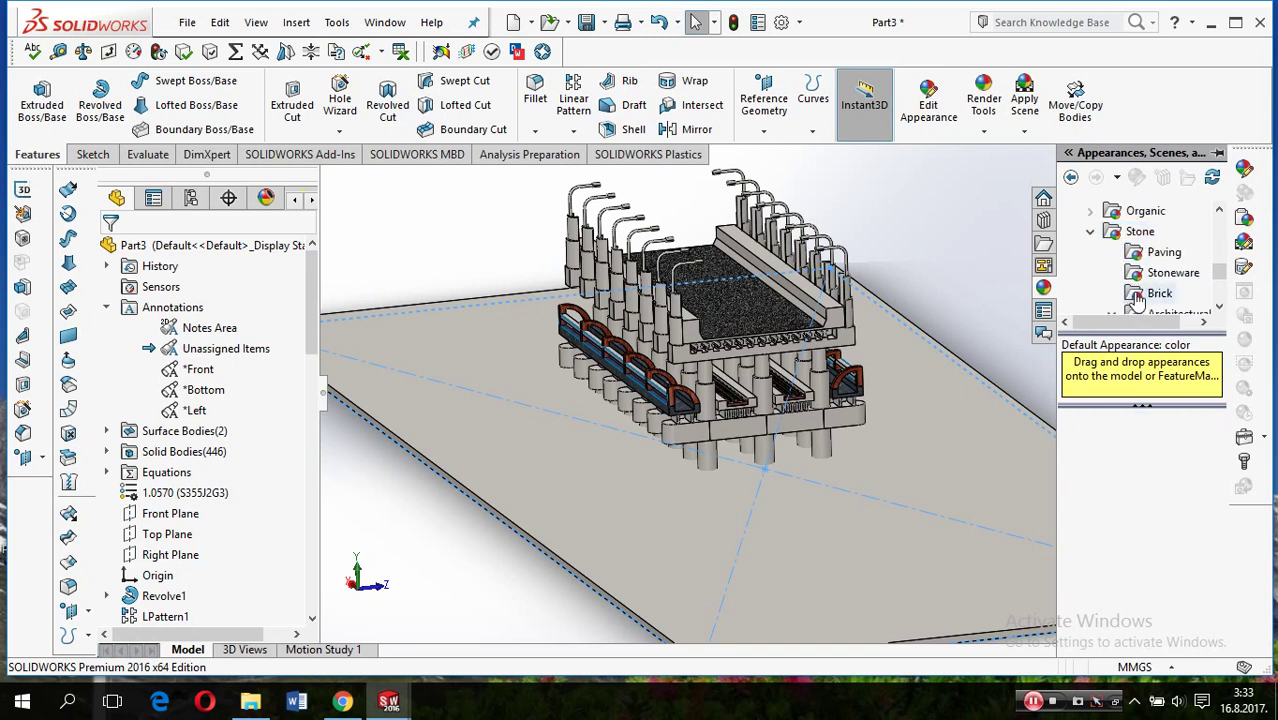
scroll(1136, 300, "down", 3)
scroll(1140, 285, "up", 3)
scroll(1150, 287, "down", 3)
scroll(1157, 290, "down", 3)
scroll(1157, 290, "down", 3)
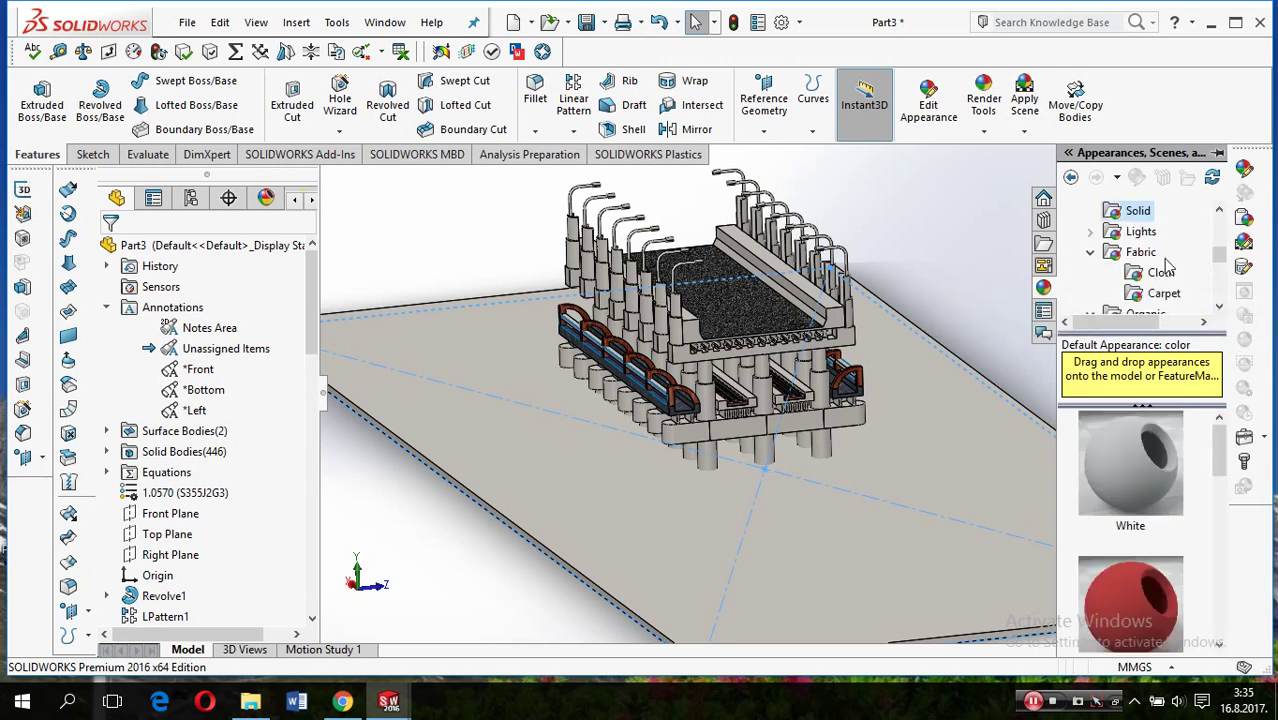
Apply the still water 2d appearance from the Water folder to ground slab Boss-Extrude22
scroll(1166, 263, "down", 3)
scroll(1166, 262, "down", 3)
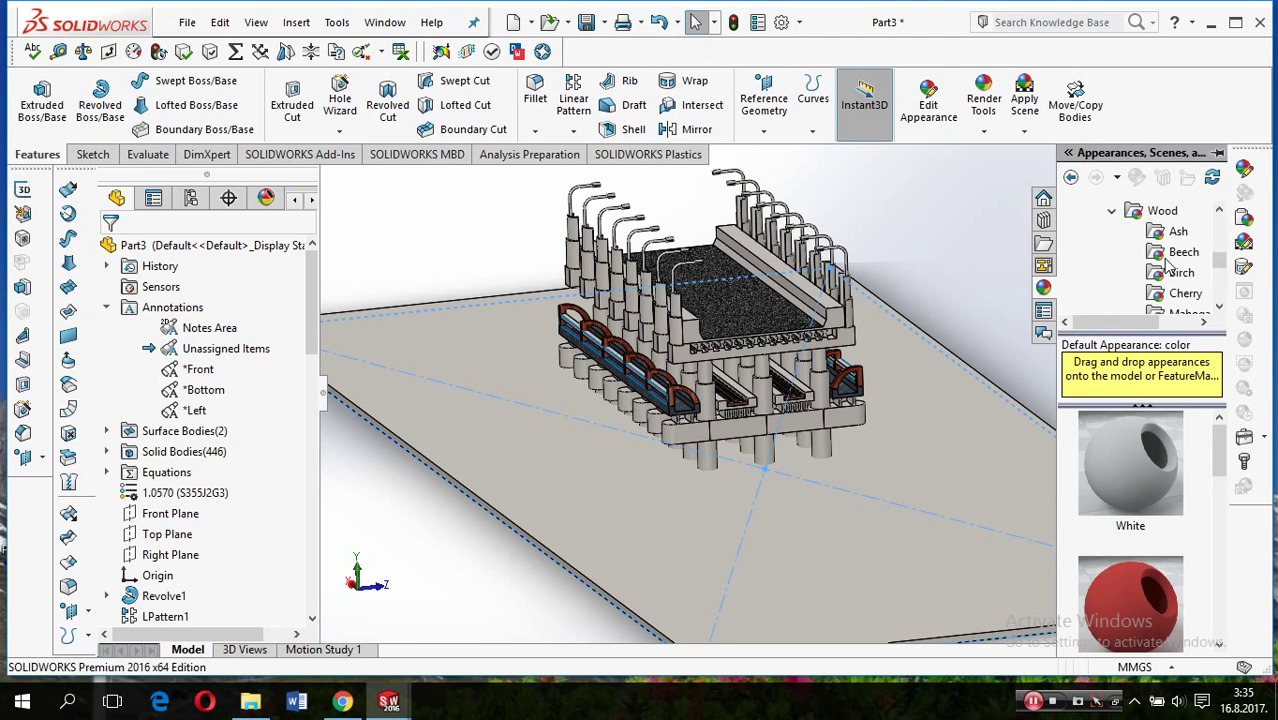
scroll(1166, 262, "down", 1)
scroll(1166, 263, "down", 2)
scroll(1166, 263, "down", 1)
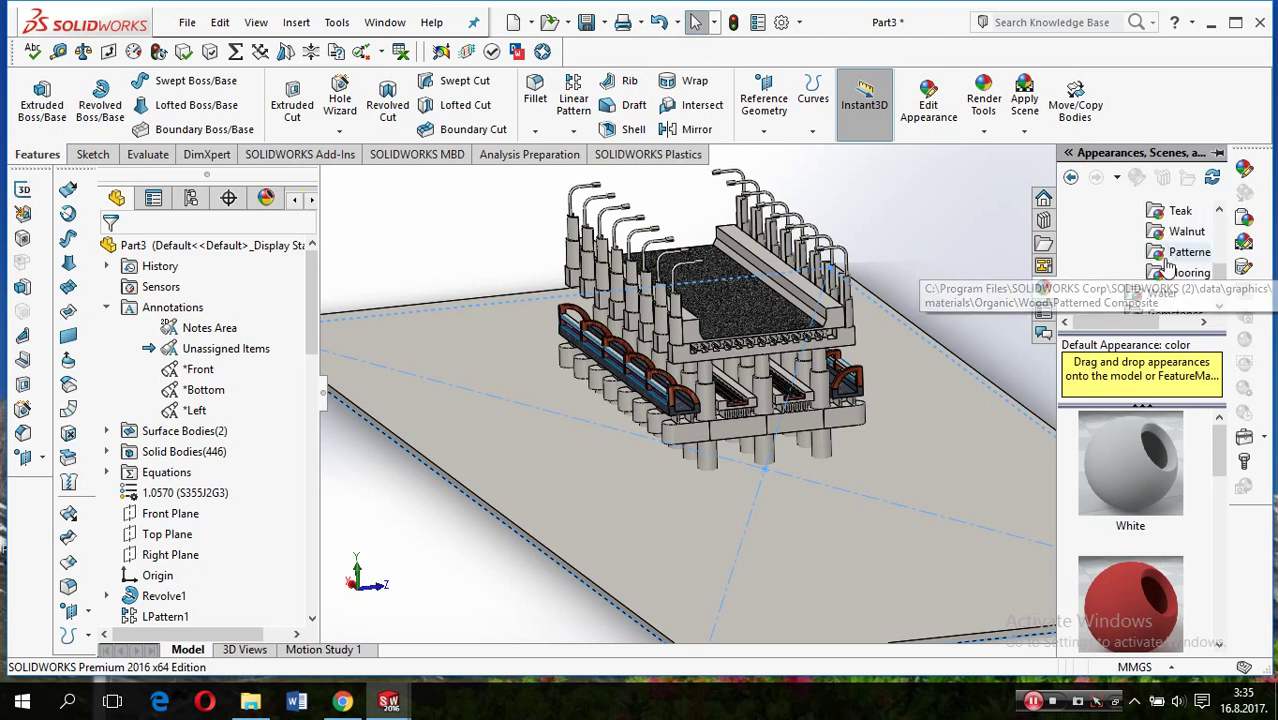
scroll(1167, 264, "down", 2)
left_click(1160, 231)
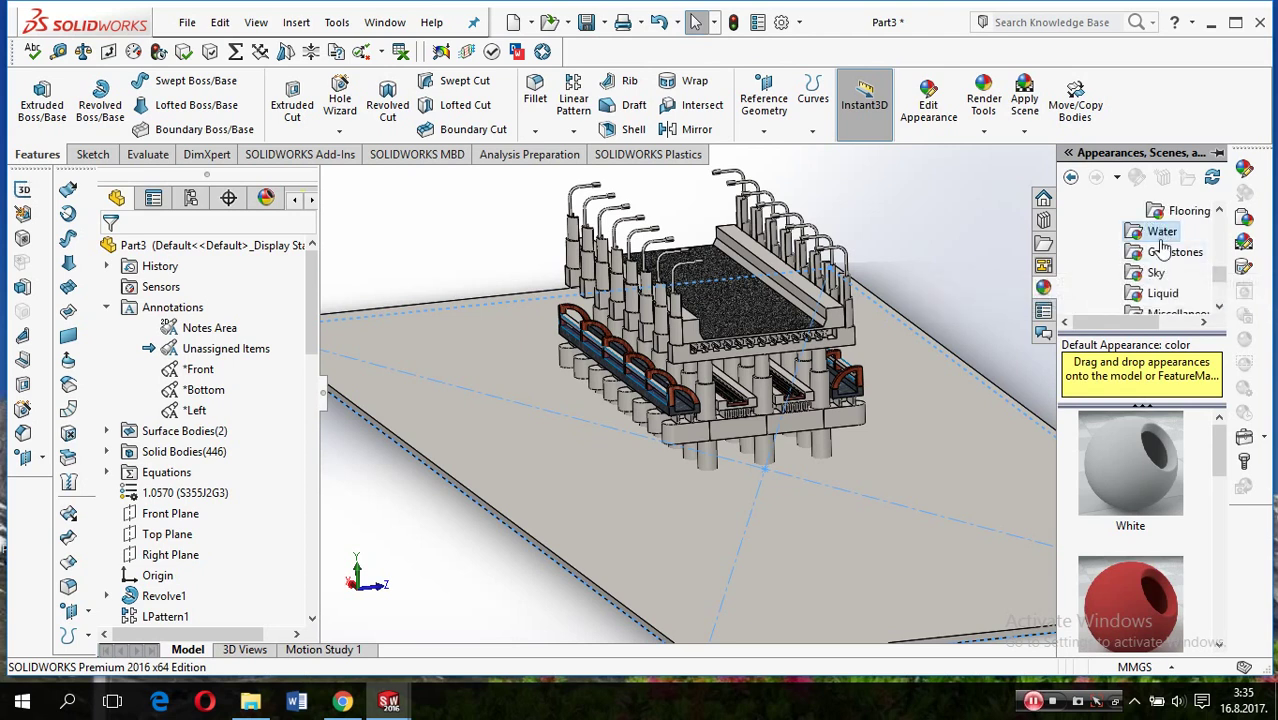
left_click_drag(1155, 490, 872, 546)
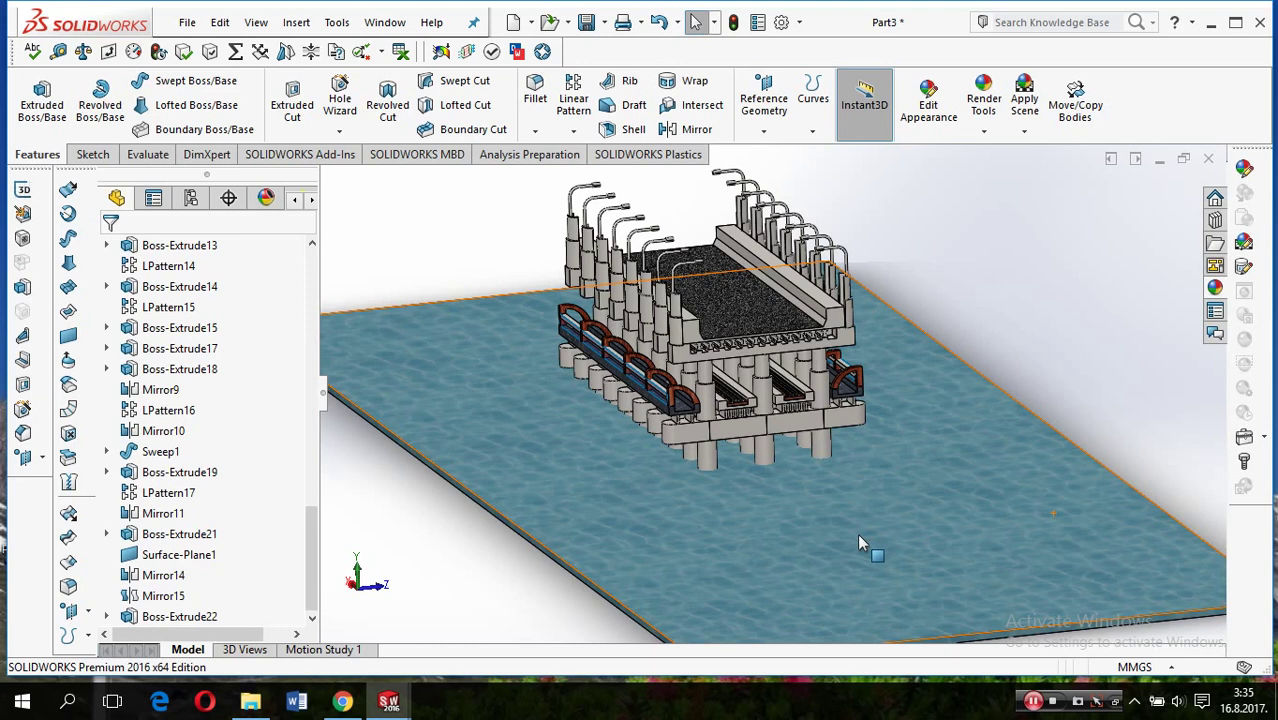
mouse_move(857, 537)
middle_mouse_down()
mouse_move(921, 487)
mouse_move(971, 478)
middle_mouse_up()
scroll(916, 418, "up", 5)
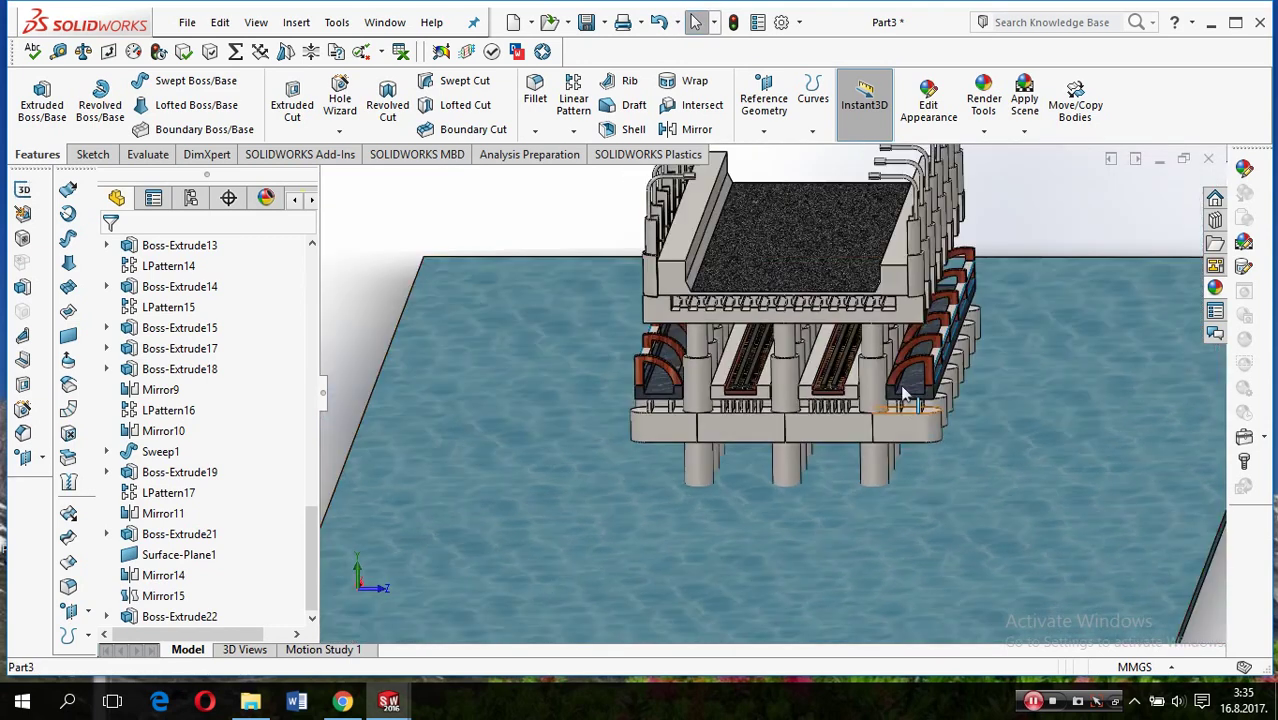
scroll(916, 418, "up", 3)
scroll(916, 418, "down", 3)
scroll(760, 290, "up", 4)
scroll(738, 330, "down", 2)
mouse_move(738, 330)
middle_mouse_down()
mouse_move(730, 365)
mouse_move(732, 335)
mouse_move(782, 347)
middle_mouse_up()
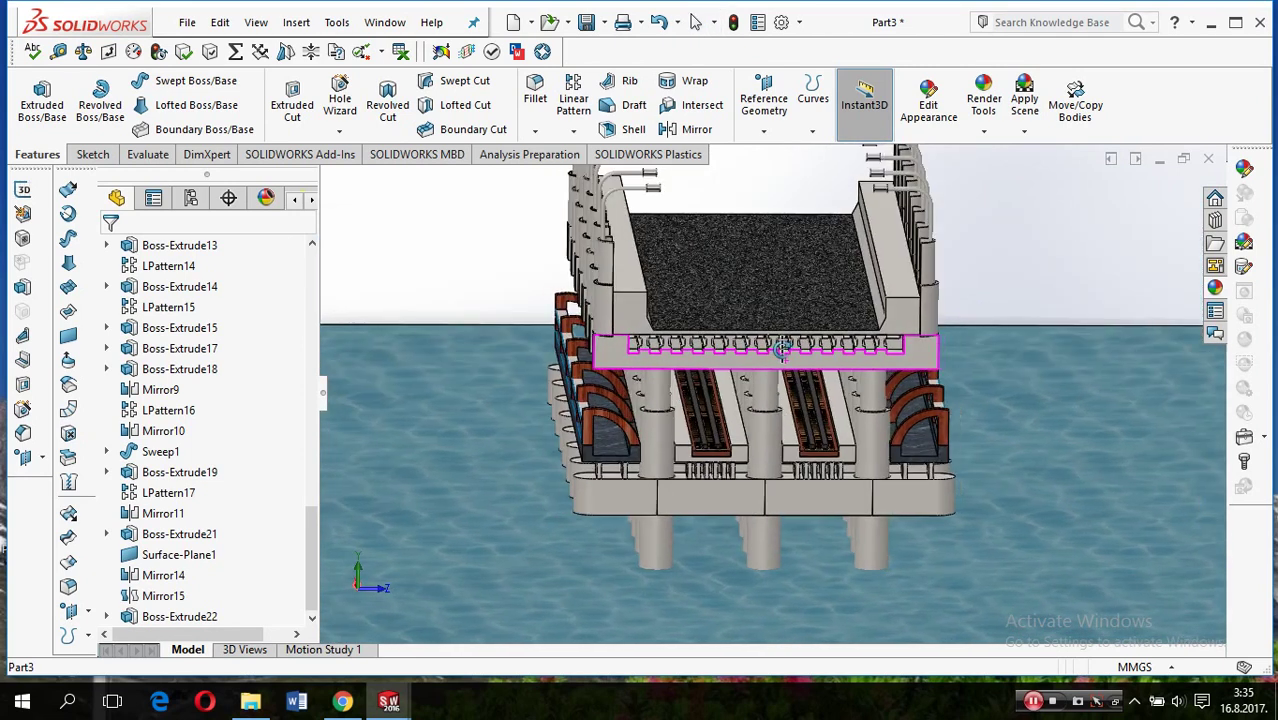
middle_click_drag(782, 347, 780, 347)
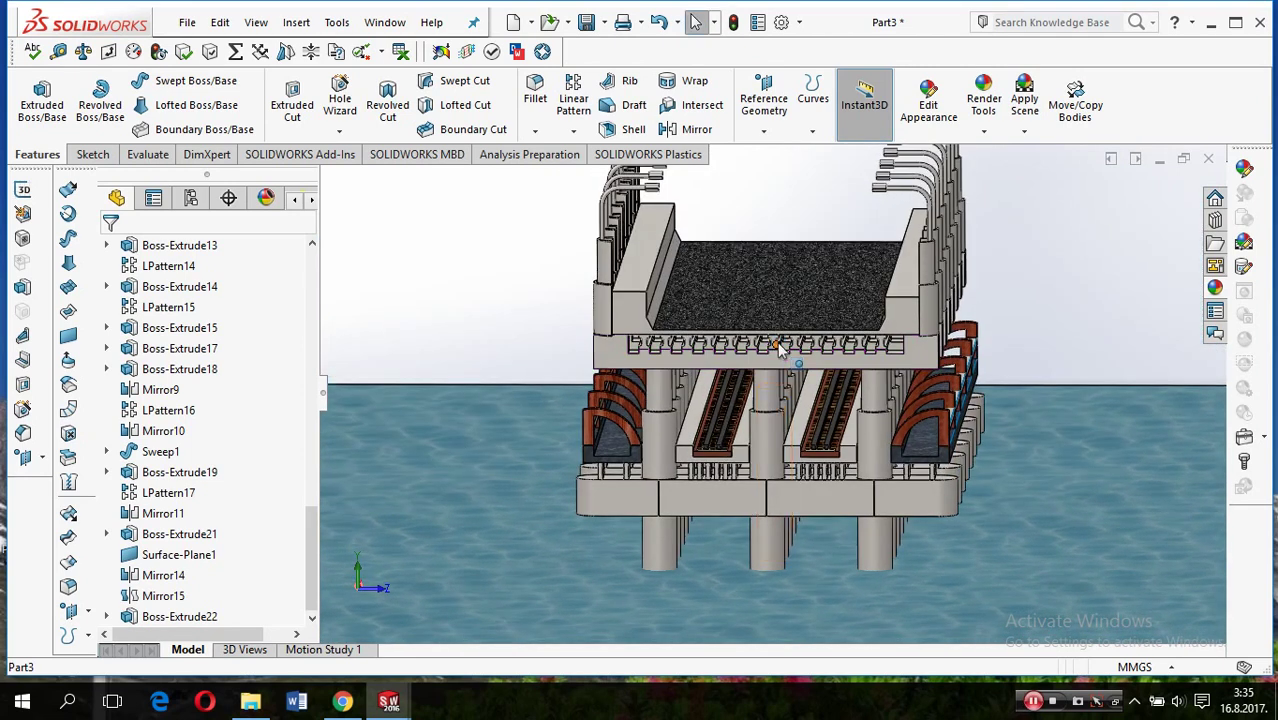